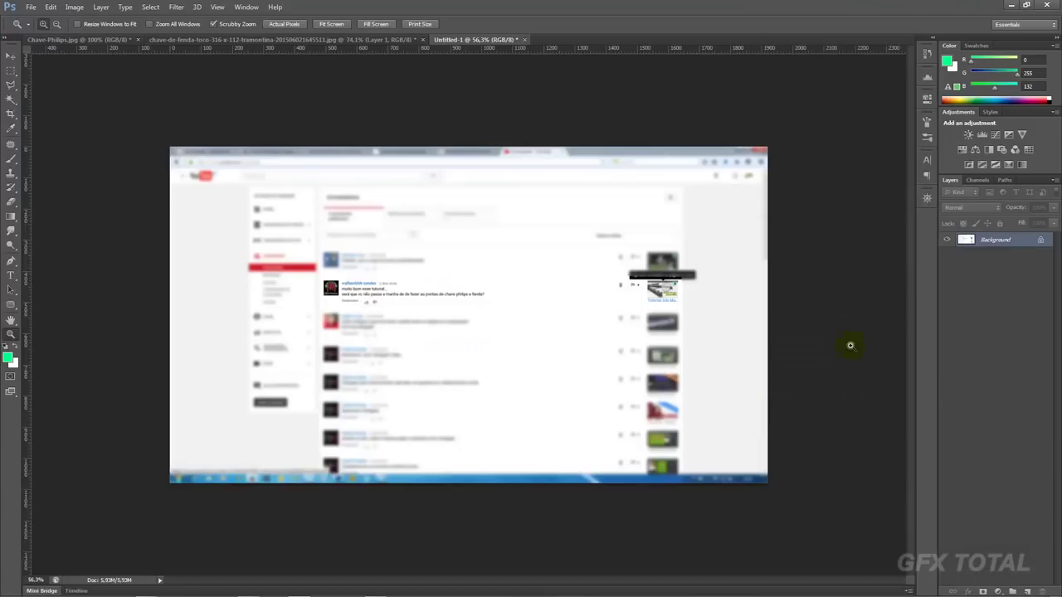
# Magnify the YouTube comment about screwdriver tips, then bring up the 'chave philips' image results
pyautogui.moveTo(351, 287); pyautogui.dragTo(628, 320)
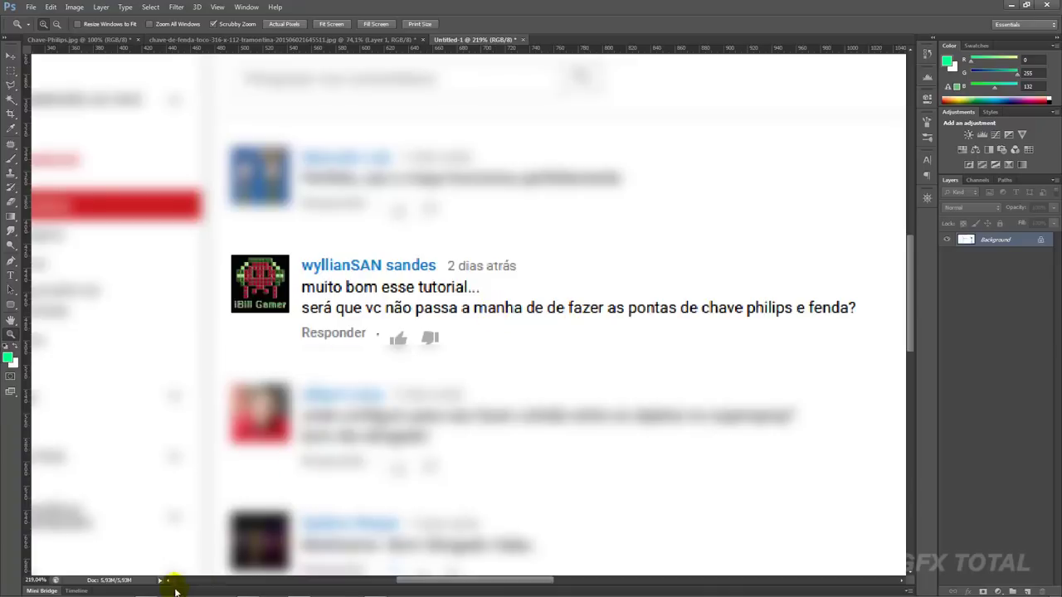
pyautogui.click(148, 590)
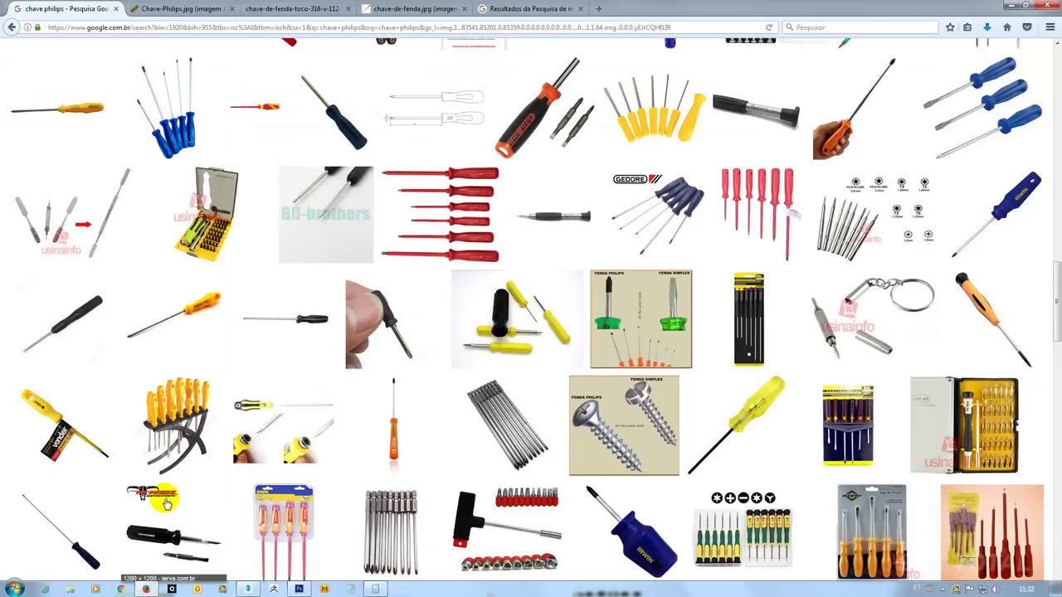
# Scroll to the top of the 'chave philips' results and show the Size filter options
pyautogui.scroll(2, 166, 504)
pyautogui.scroll(10, 166, 503)
pyautogui.scroll(5, 163, 499)
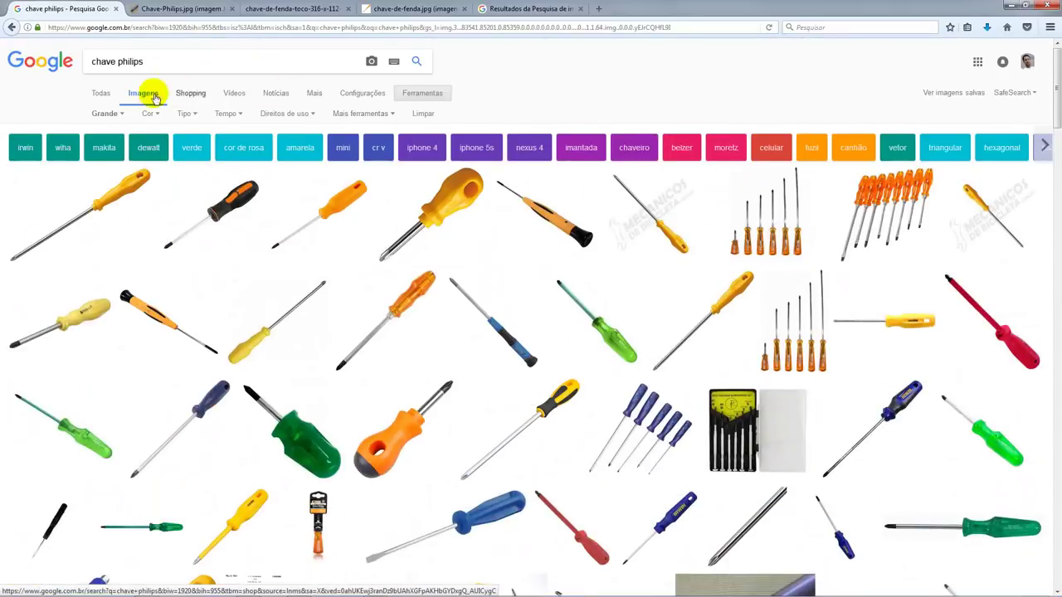
pyautogui.click(117, 115)
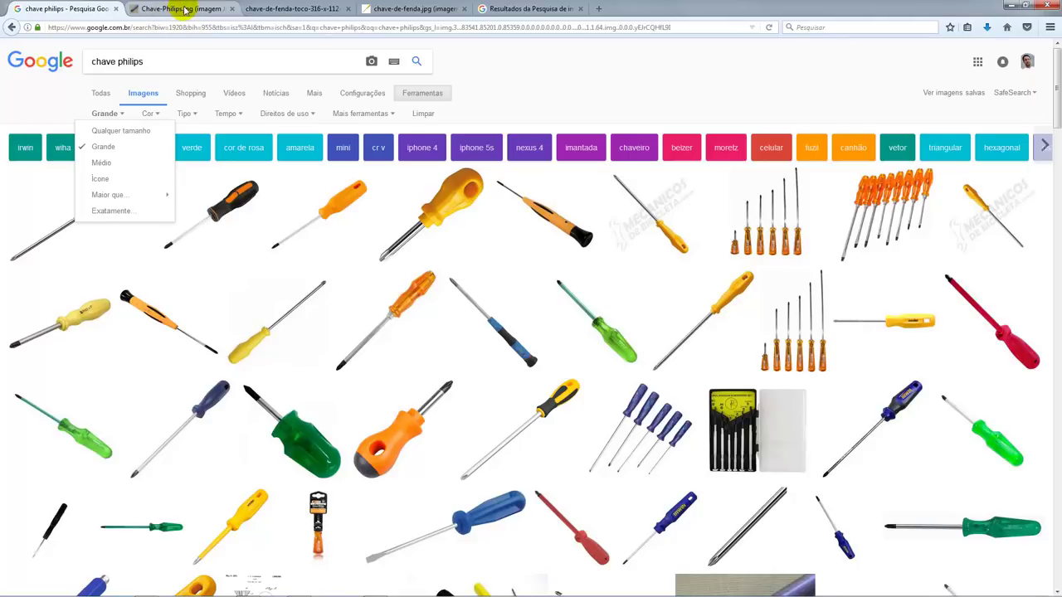
# Compare the Phillips tip, stubby and longer flat screwdriver photos, then return to Photoshop
pyautogui.click(190, 7)
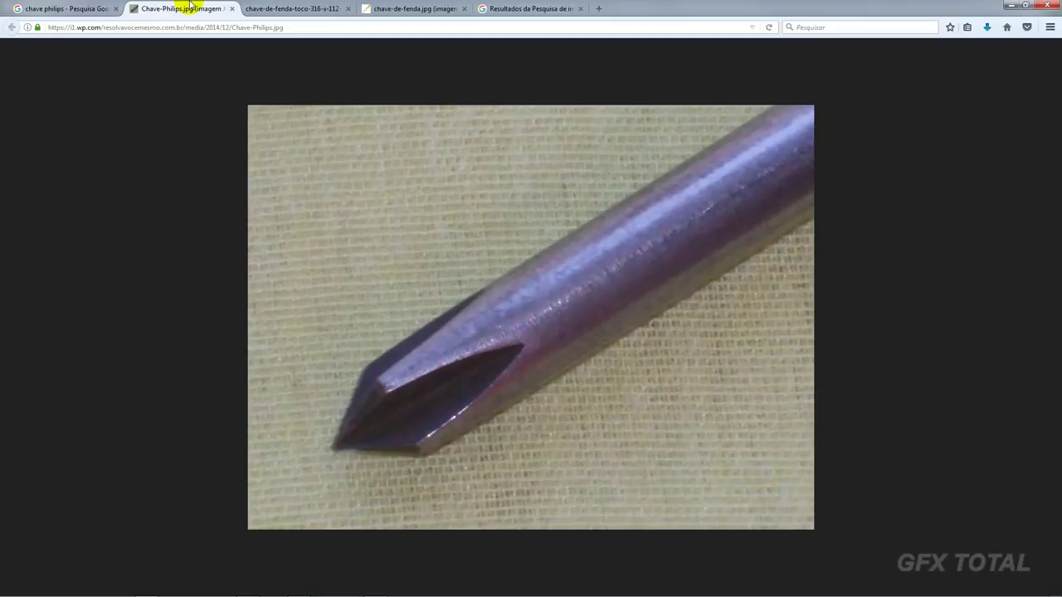
pyautogui.click(280, 9)
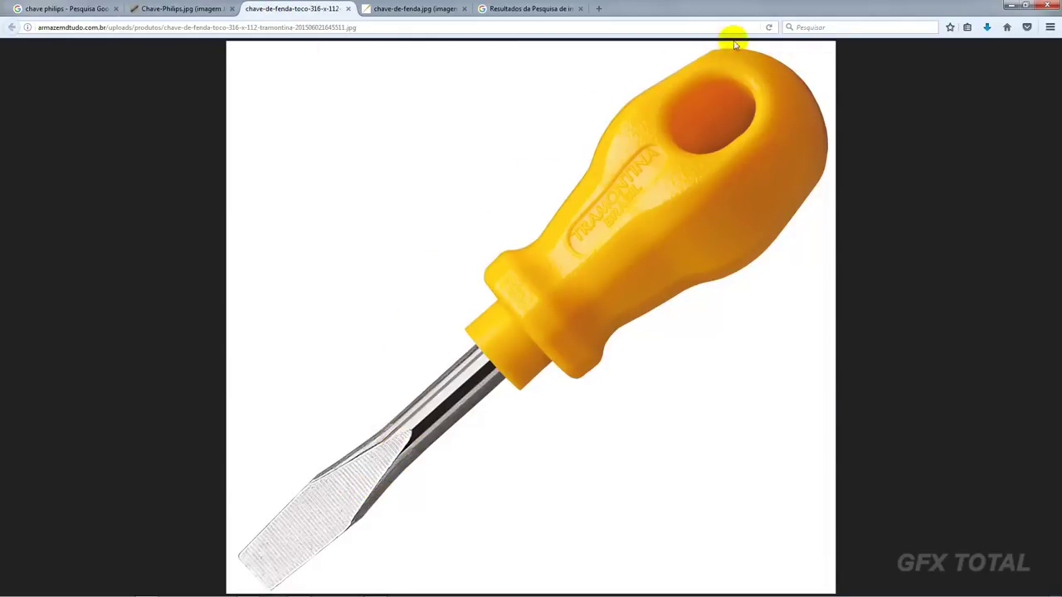
pyautogui.click(432, 10)
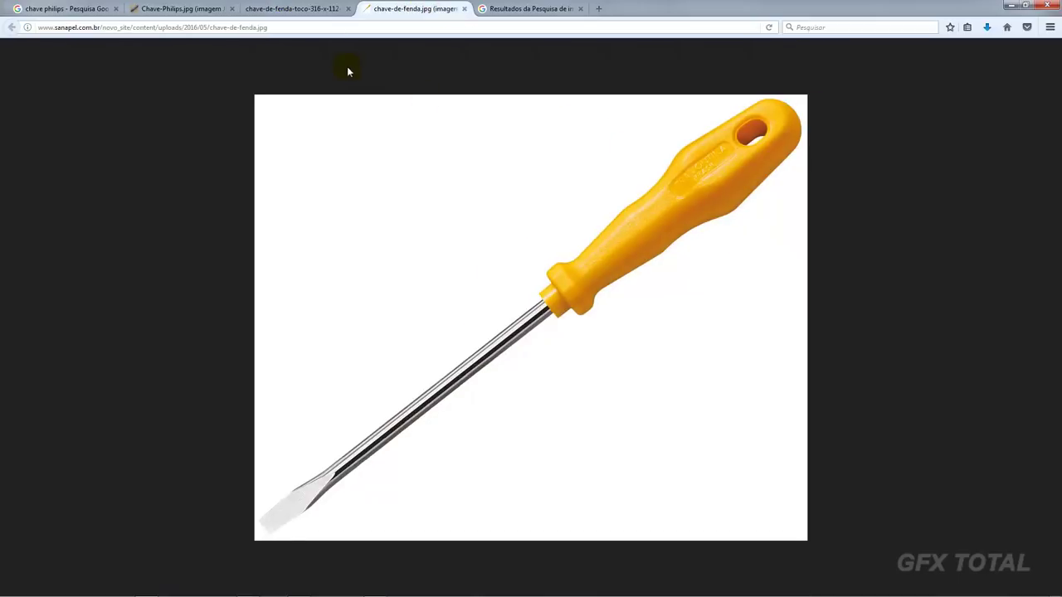
pyautogui.click(304, 10)
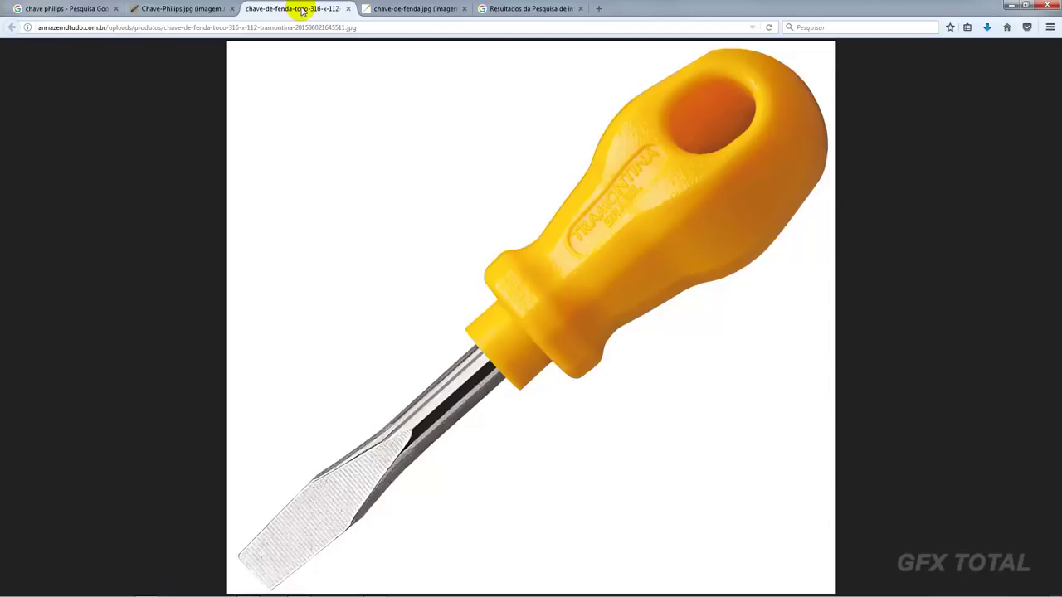
pyautogui.click(177, 9)
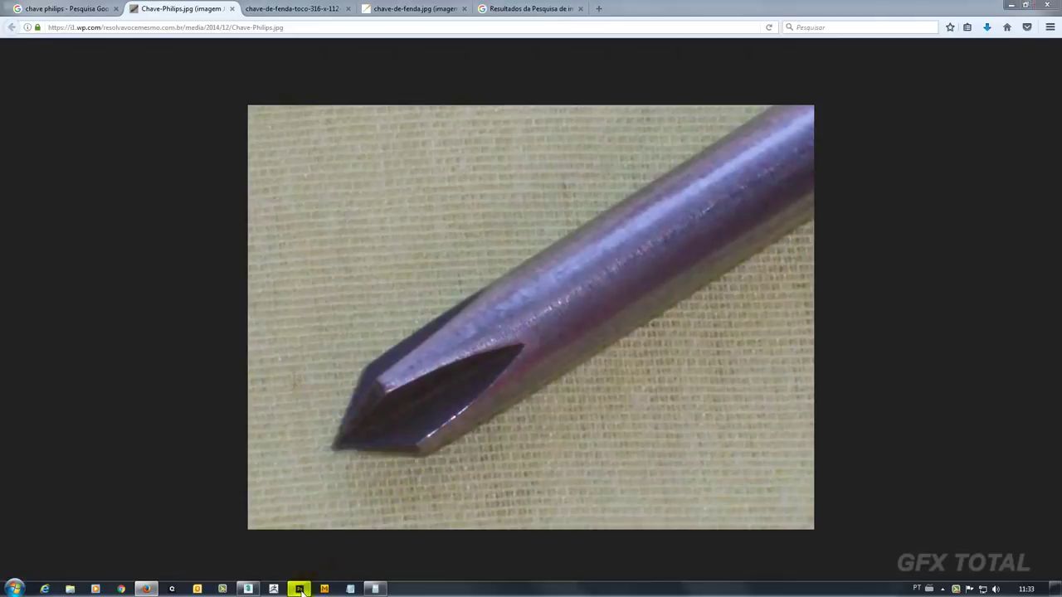
pyautogui.click(300, 589)
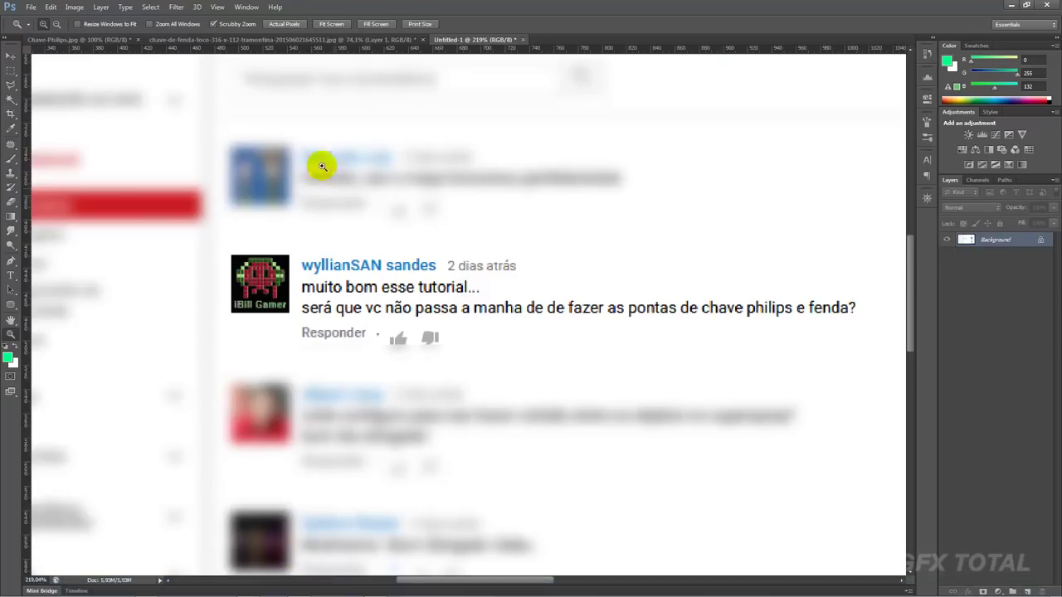
# On Chave-Philips.jpg, show the green arcs of Layer 1 and the Layer 2 copies, then hide them
pyautogui.click(74, 41)
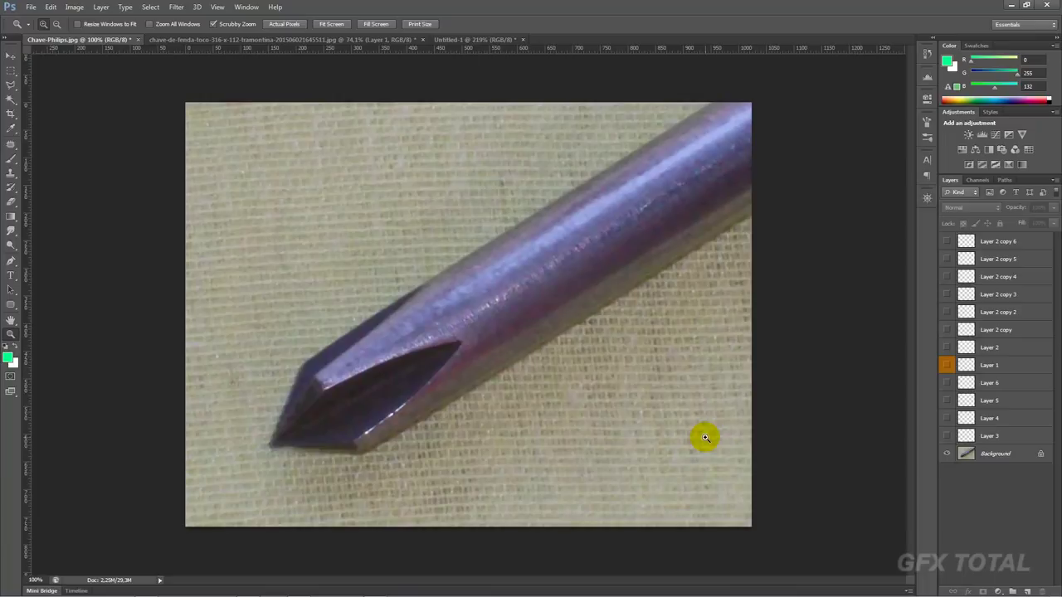
pyautogui.click(947, 366)
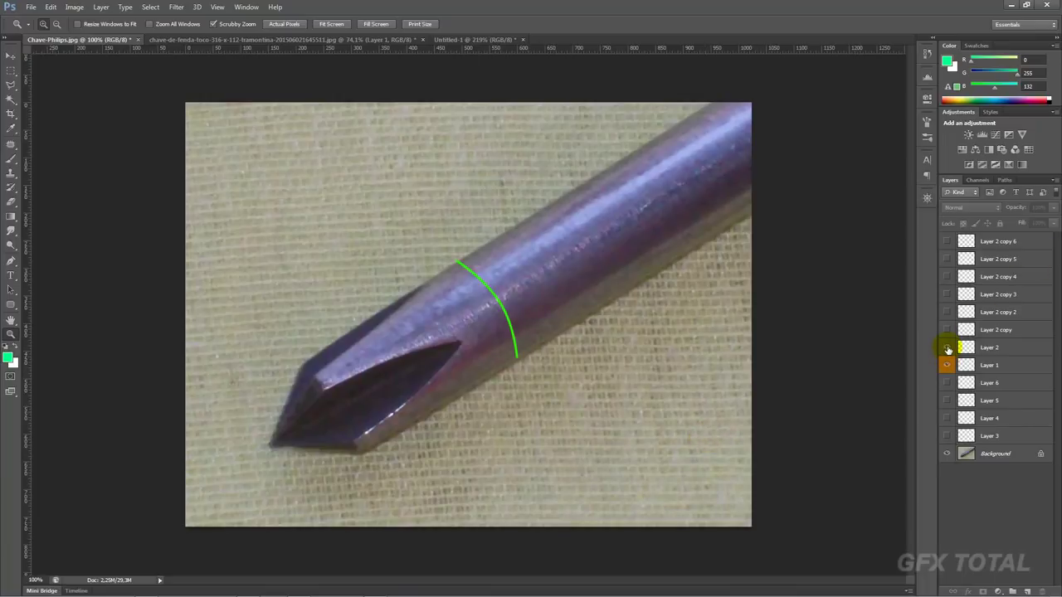
pyautogui.click(947, 348)
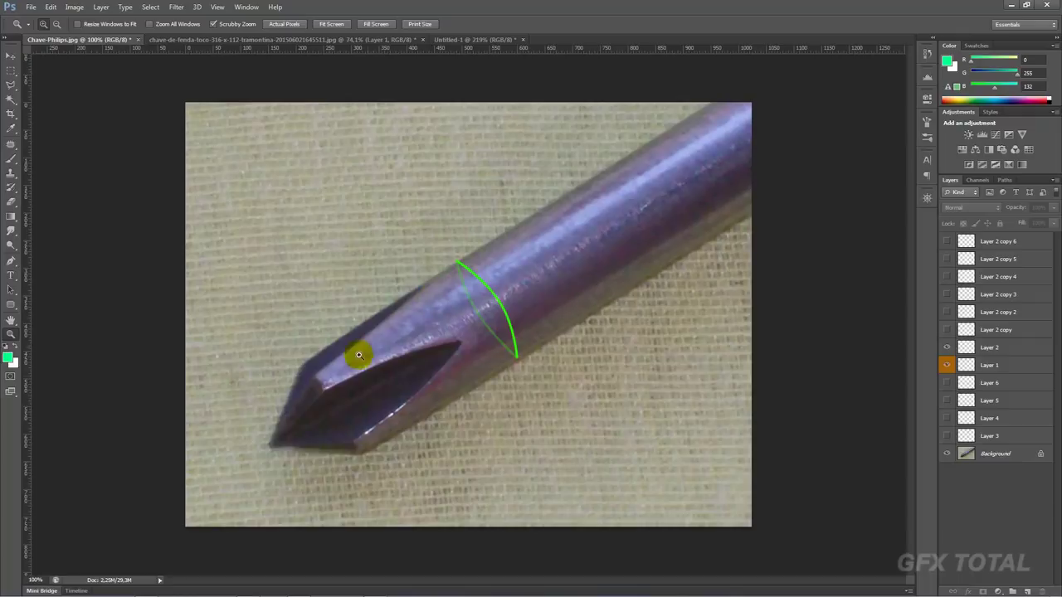
pyautogui.click(947, 330)
pyautogui.click(947, 312)
pyautogui.click(947, 294)
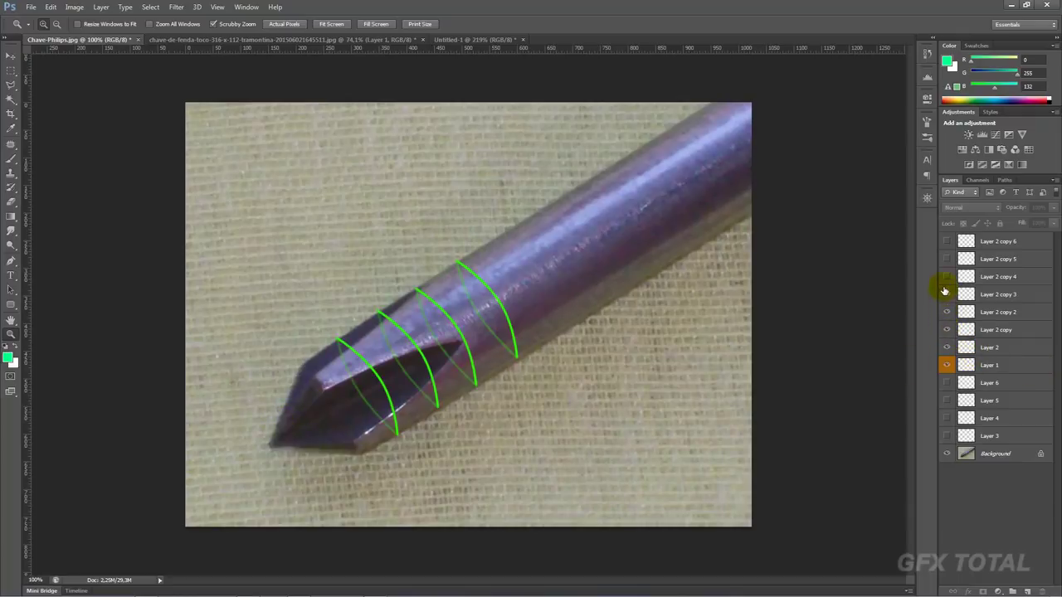
pyautogui.click(947, 277)
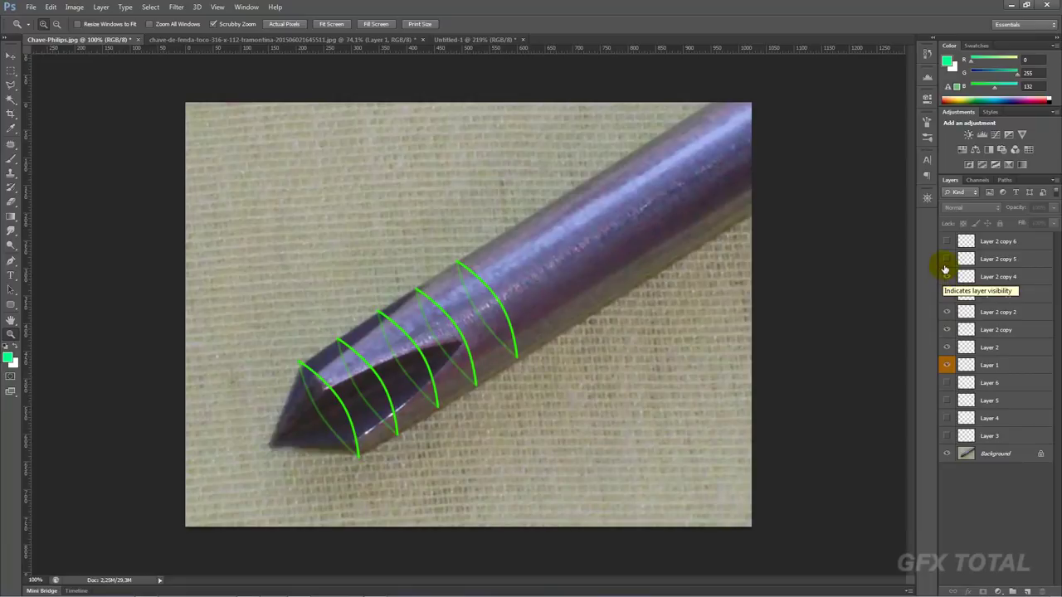
pyautogui.click(947, 260)
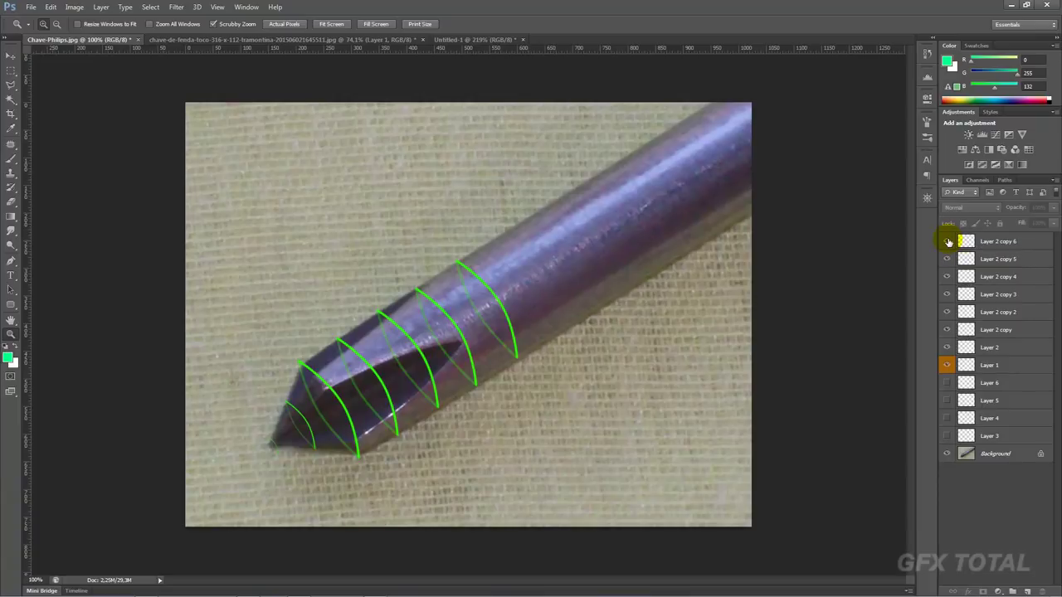
pyautogui.moveTo(952, 292); pyautogui.dragTo(947, 368)
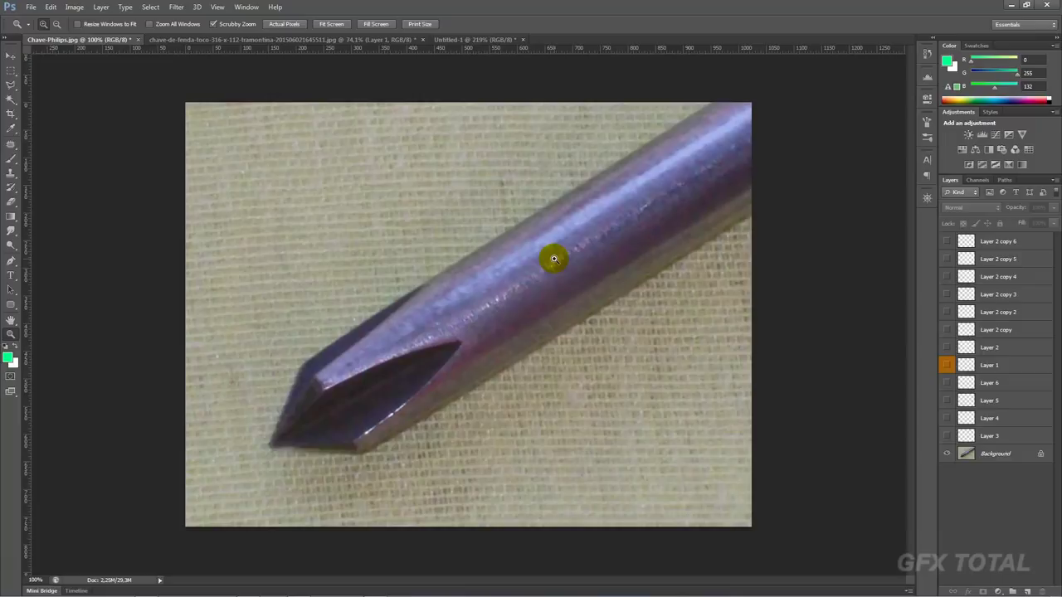
# Turn on Layers 3–6 to show the green, red, blue and yellow tip edge lines
pyautogui.click(948, 437)
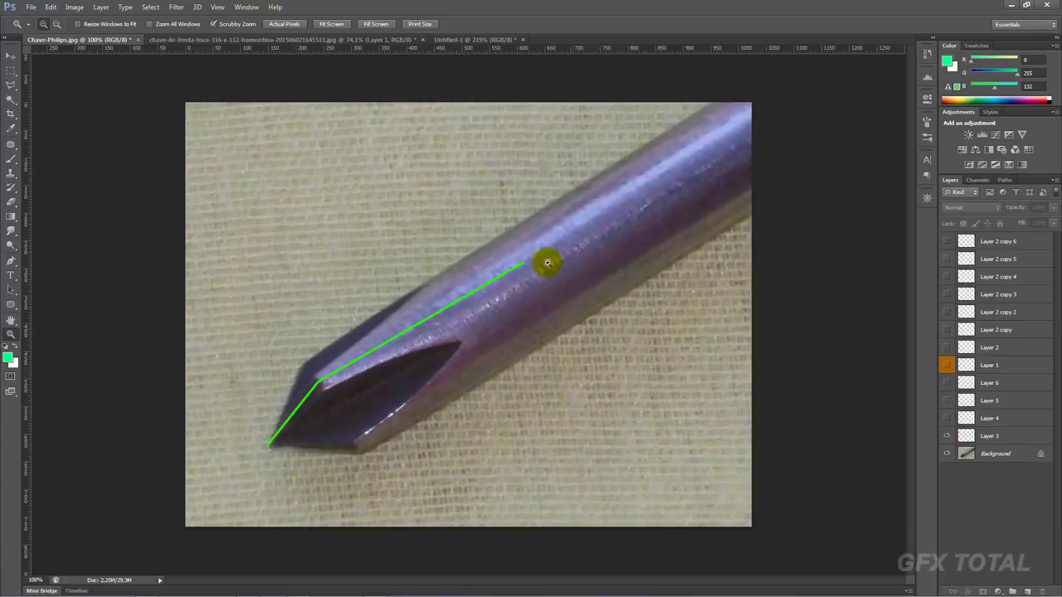
pyautogui.click(946, 419)
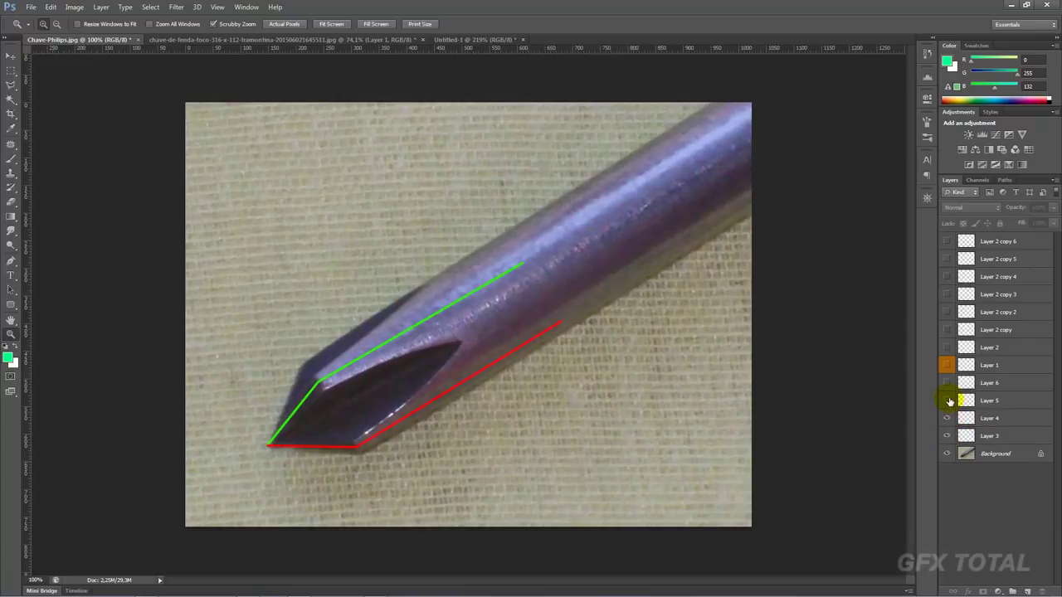
pyautogui.click(947, 401)
pyautogui.click(948, 383)
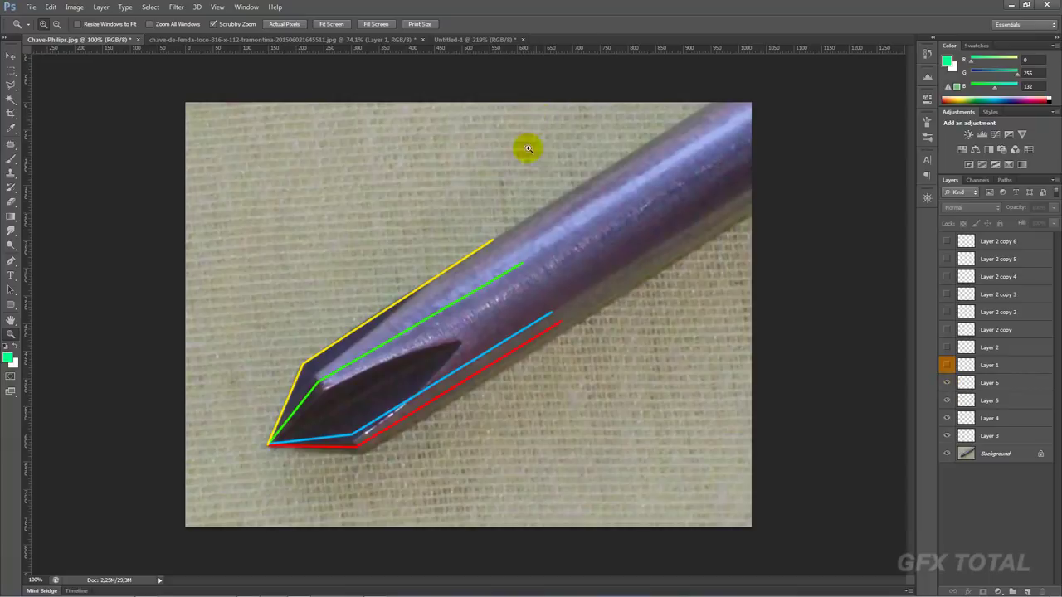
# Create a cylinder about 12.5 cm in radius and 62 cm tall in Perspective
pyautogui.click(248, 590)
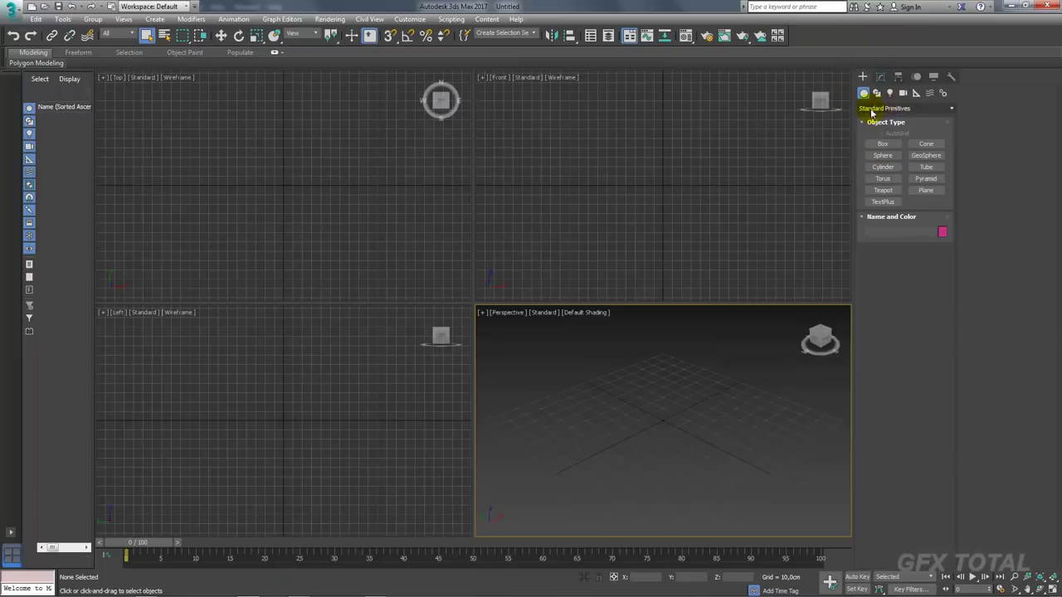
pyautogui.click(883, 167)
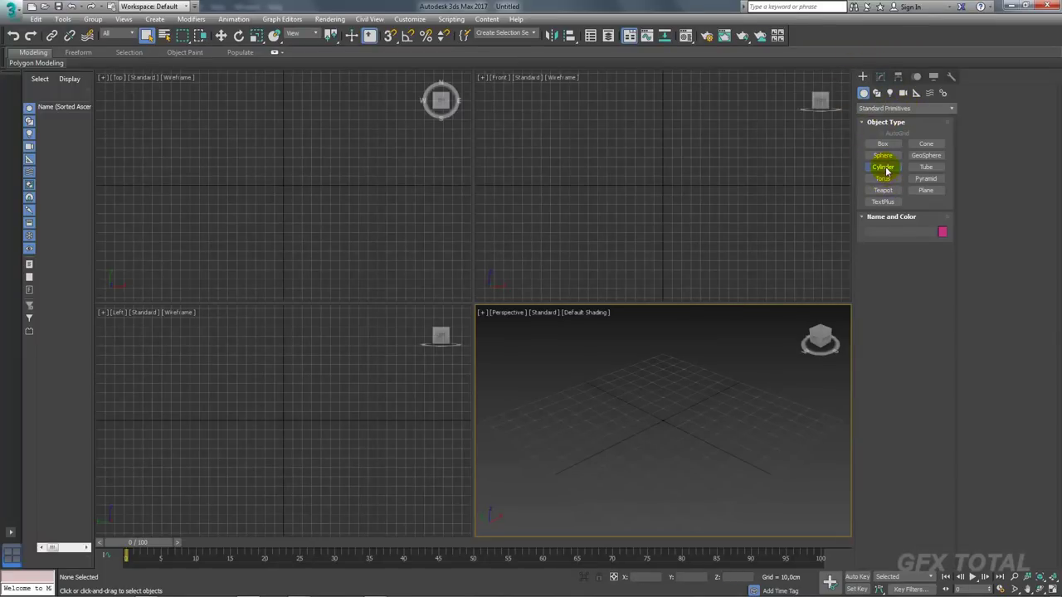
pyautogui.moveTo(664, 439); pyautogui.dragTo(675, 432)
pyautogui.click(689, 398)
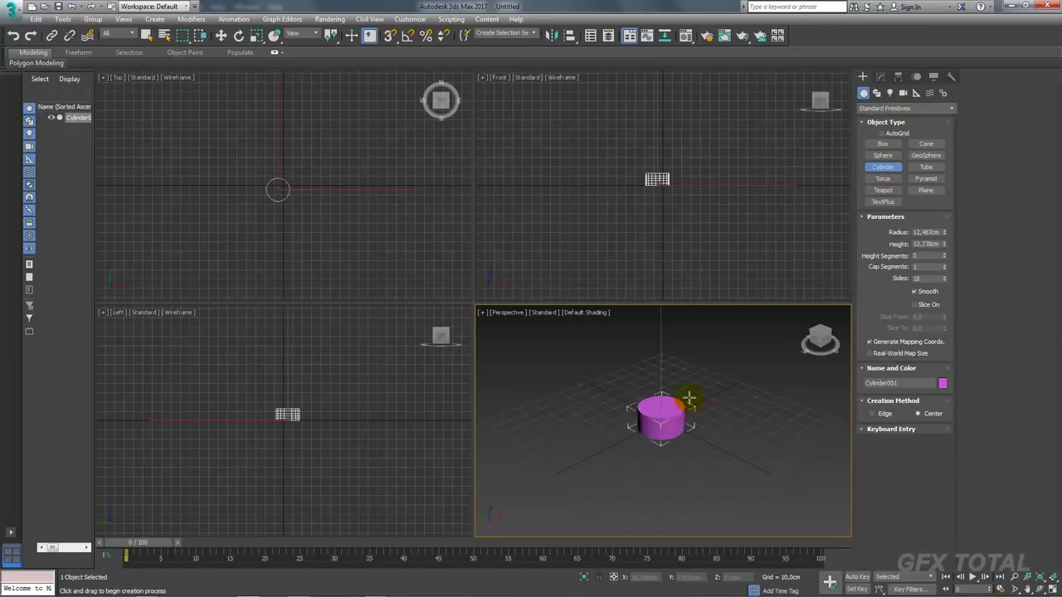
pyautogui.click(716, 317)
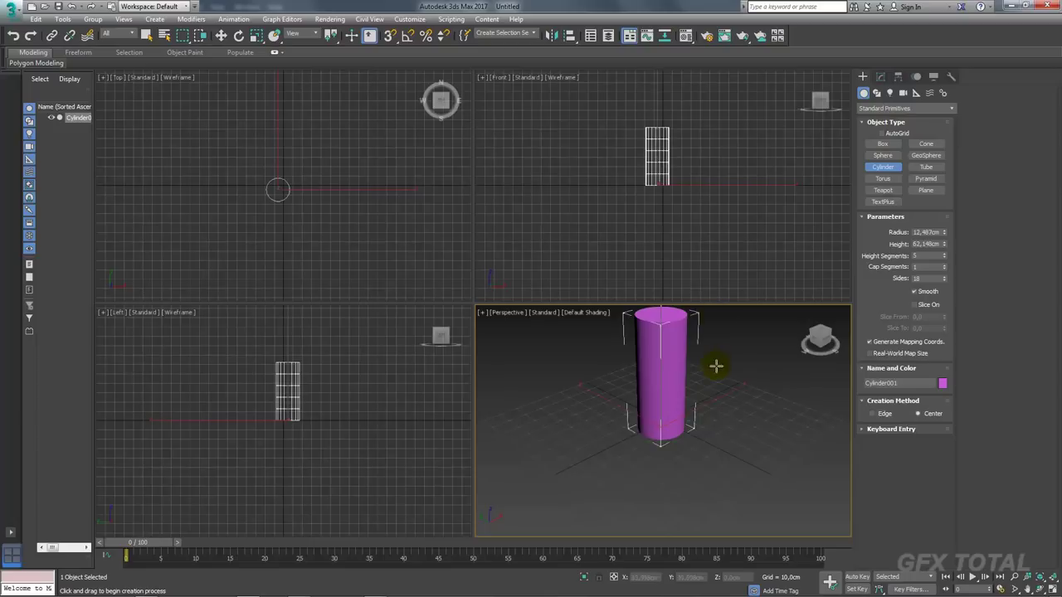
pyautogui.rightClick(709, 506)
# Zero the cylinder's Y position, maximize and frame the viewport, and show edged faces
pyautogui.press('w')
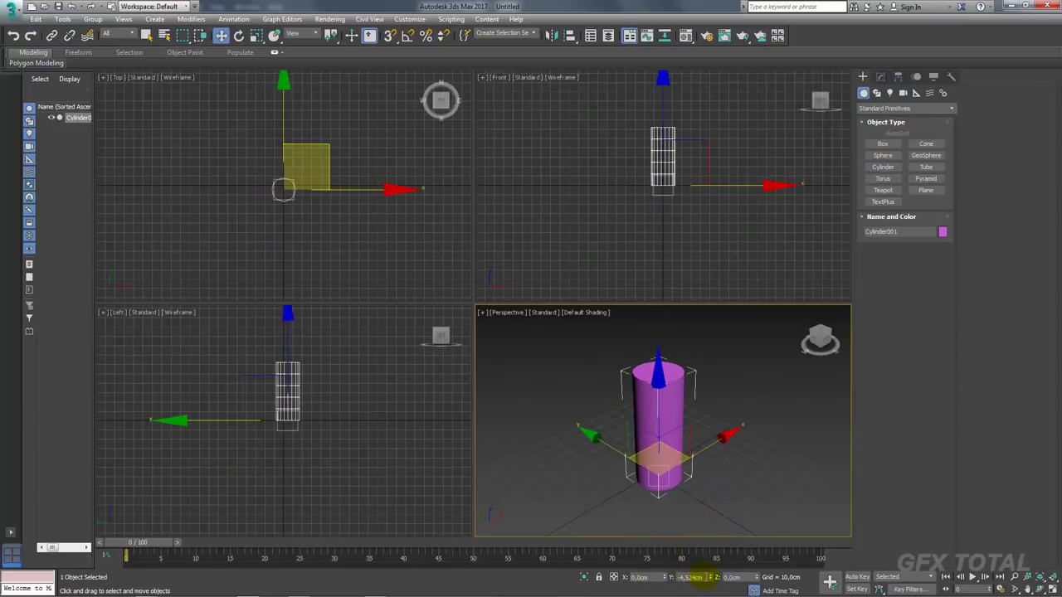
pyautogui.rightClick(710, 576)
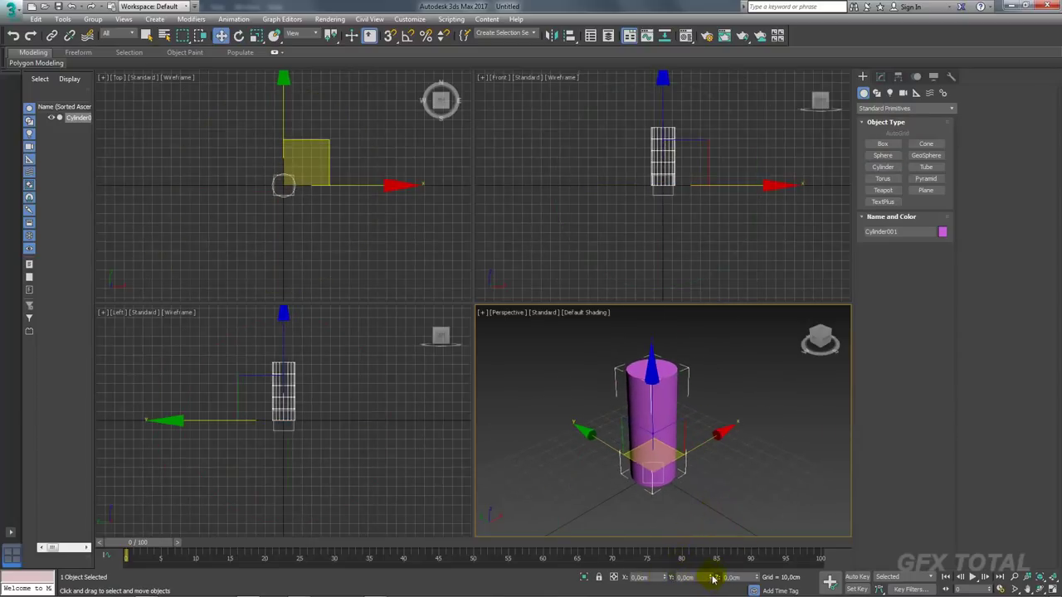
pyautogui.click(1054, 589)
pyautogui.click(1040, 577)
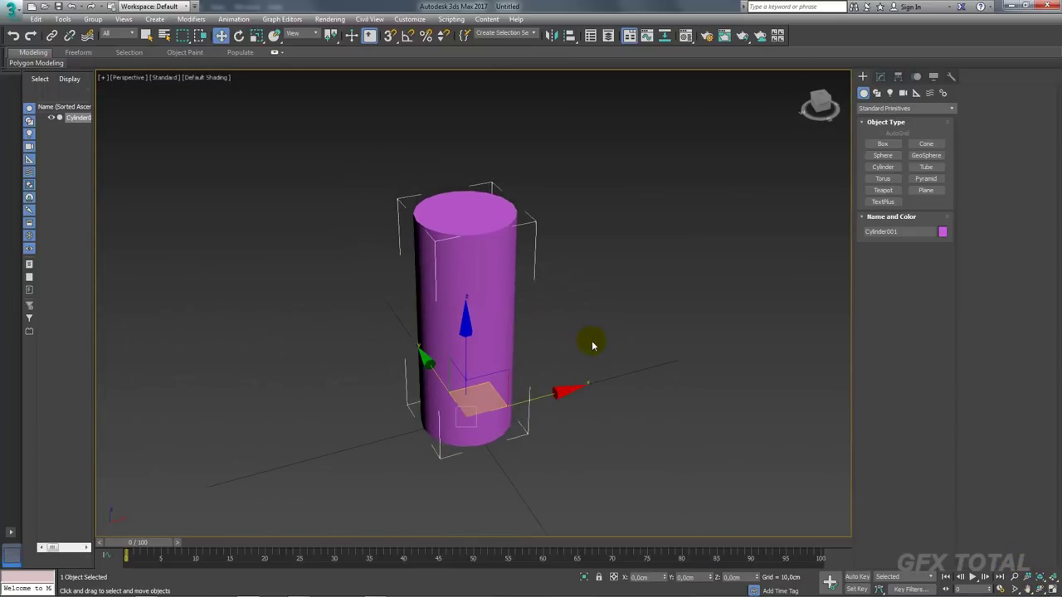
pyautogui.press('F4')
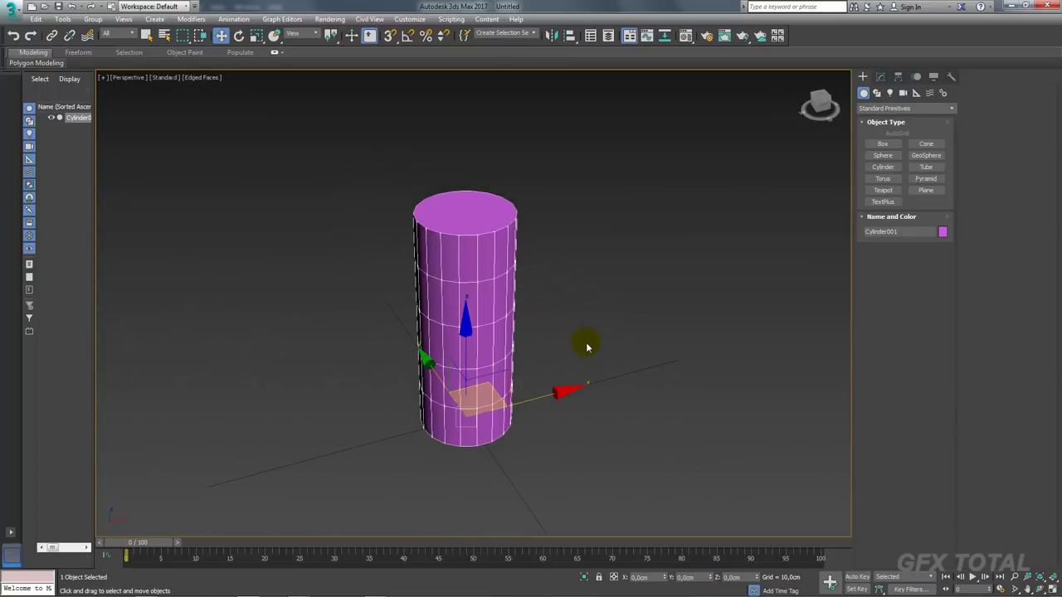
pyautogui.moveTo(586, 342)
pyautogui.keyDown('alt'); pyautogui.mouseDown(button='middle')
pyautogui.moveTo(515, 351)
pyautogui.moveTo(441, 292)
pyautogui.moveTo(541, 304)
pyautogui.moveTo(503, 351)
pyautogui.mouseUp(button='middle'); pyautogui.keyUp('alt')
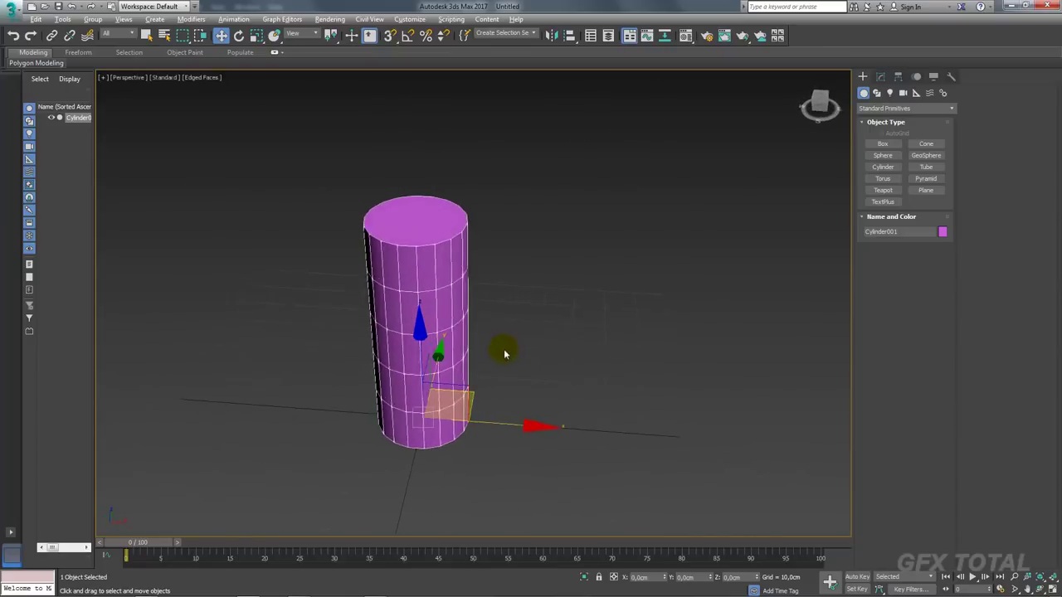
# Reduce the cylinder to 1 height segment and try 4 sides
pyautogui.click(881, 77)
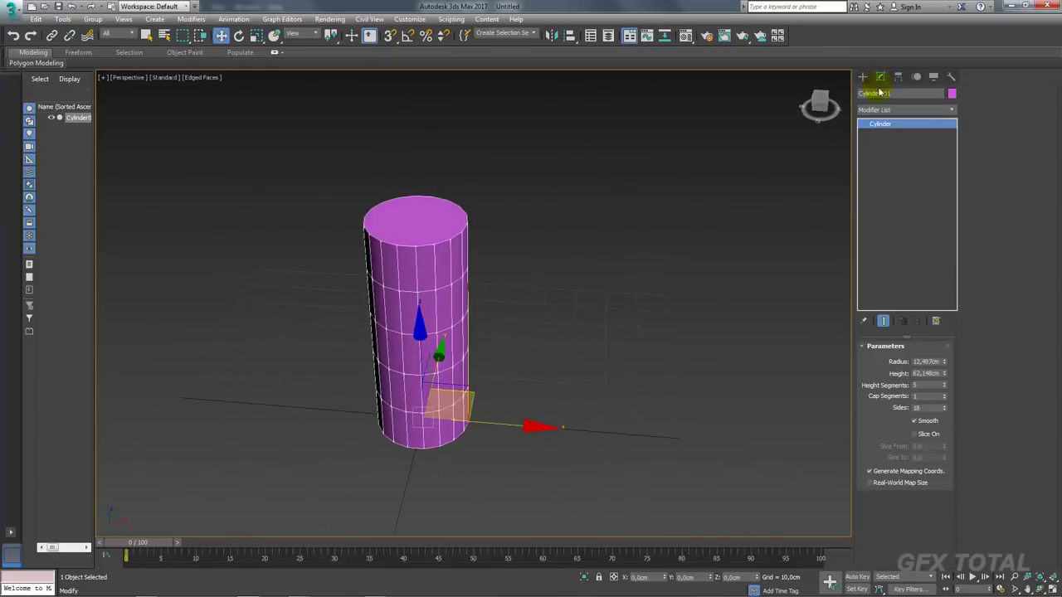
pyautogui.rightClick(943, 386)
pyautogui.moveTo(668, 348)
pyautogui.keyDown('alt'); pyautogui.mouseDown(button='middle')
pyautogui.moveTo(626, 357)
pyautogui.moveTo(597, 311)
pyautogui.moveTo(625, 327)
pyautogui.moveTo(676, 309)
pyautogui.moveTo(683, 329)
pyautogui.mouseUp(button='middle'); pyautogui.keyUp('alt')
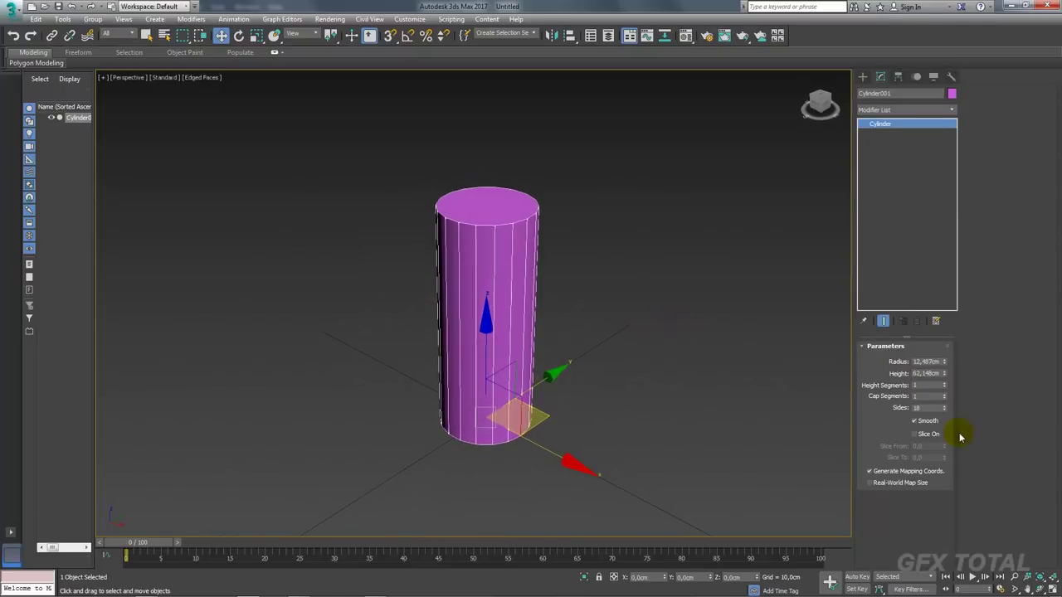
pyautogui.moveTo(931, 408); pyautogui.dragTo(861, 412)
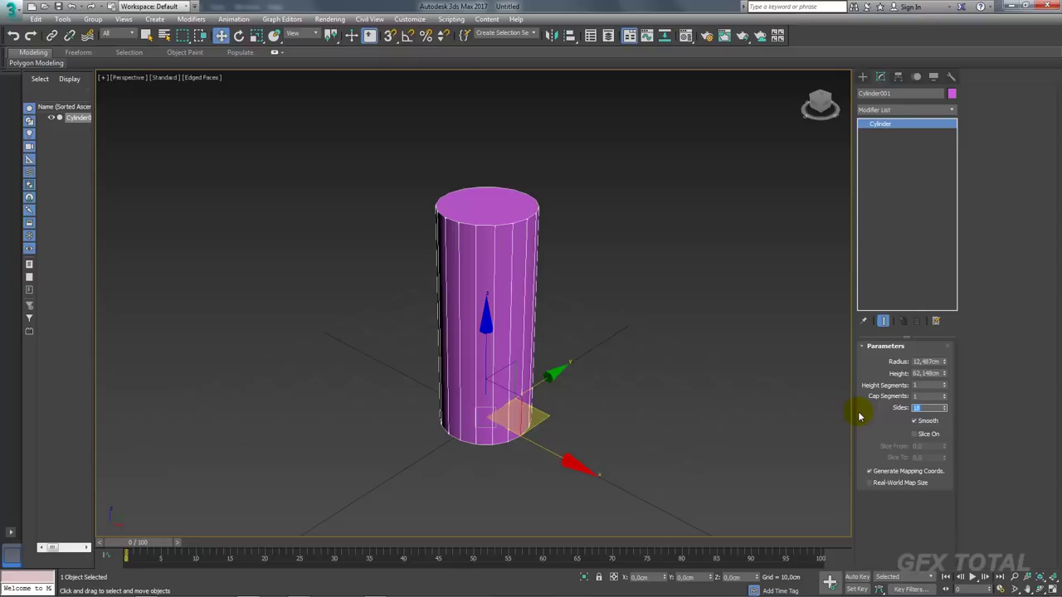
pyautogui.write('4')
pyautogui.press('Return')
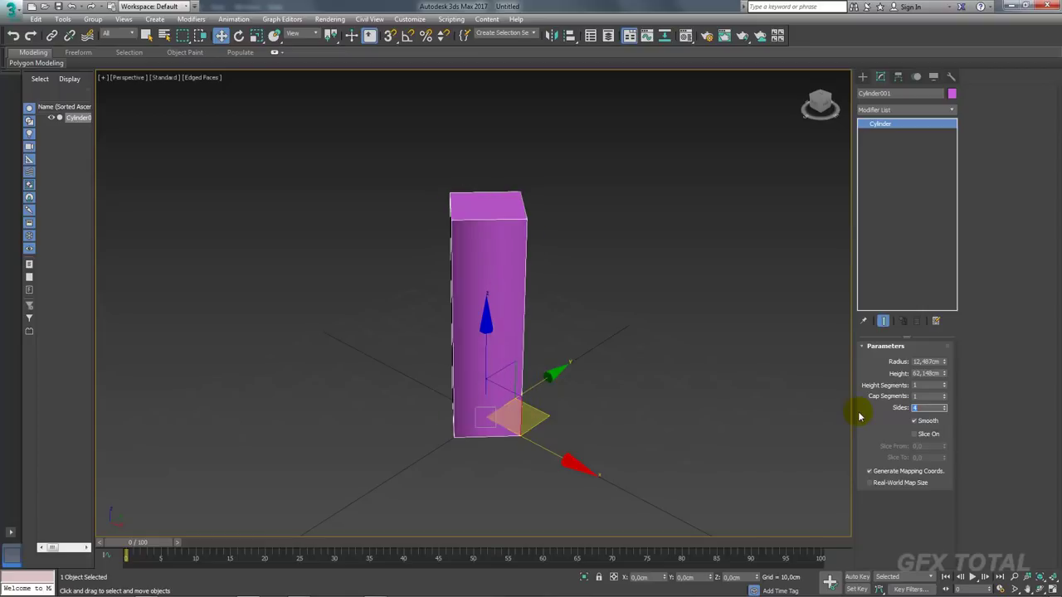
# Compare 8, 16 and 64 sides, then settle on 32 sides
pyautogui.moveTo(607, 282)
pyautogui.keyDown('alt'); pyautogui.mouseDown(button='middle')
pyautogui.moveTo(576, 365)
pyautogui.moveTo(550, 339)
pyautogui.mouseUp(button='middle'); pyautogui.keyUp('alt')
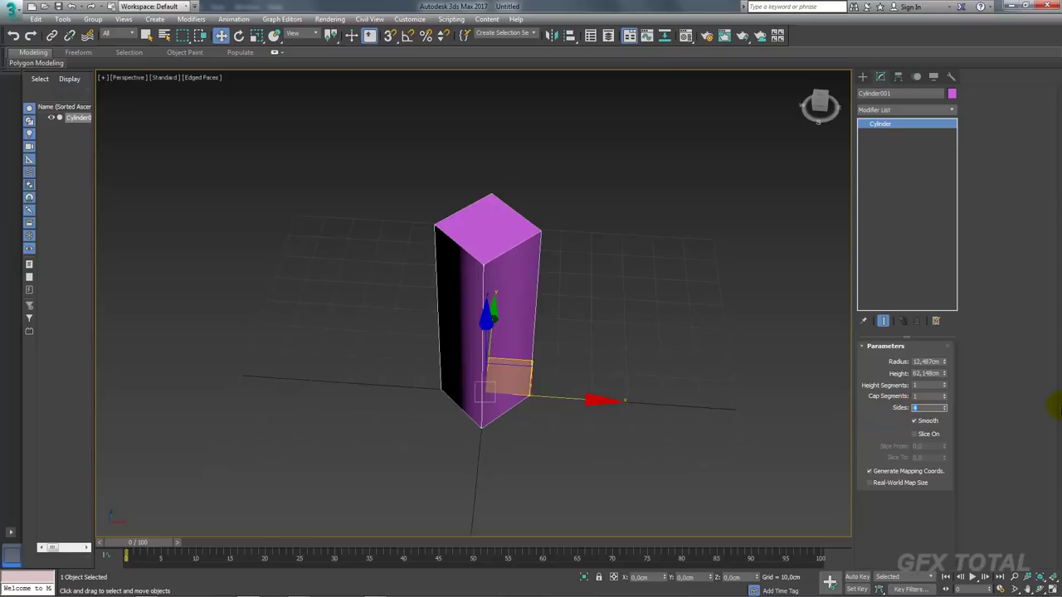
pyautogui.write('8')
pyautogui.press('Return')
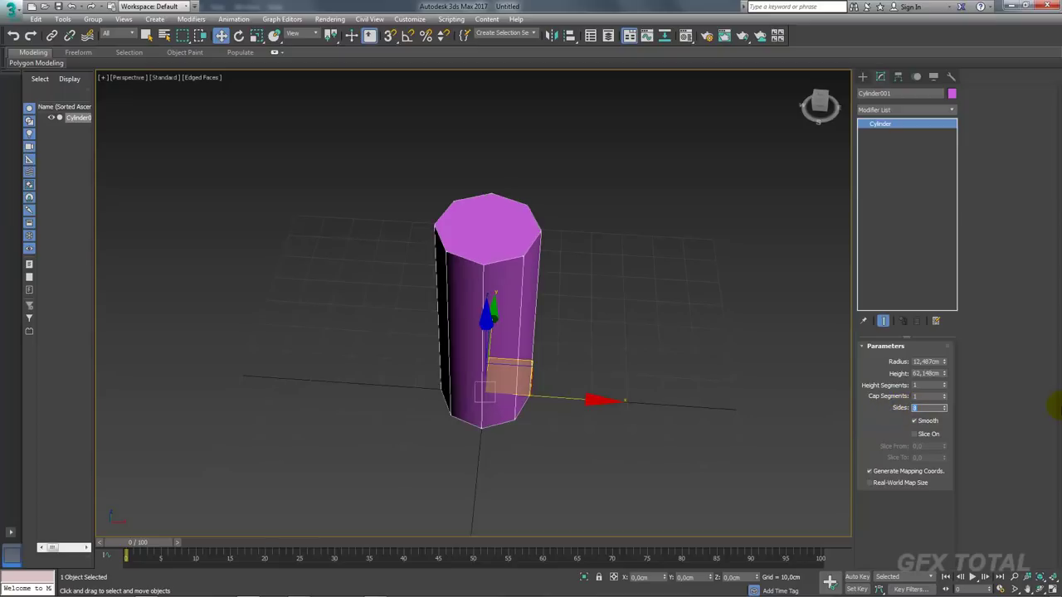
pyautogui.press('Return')
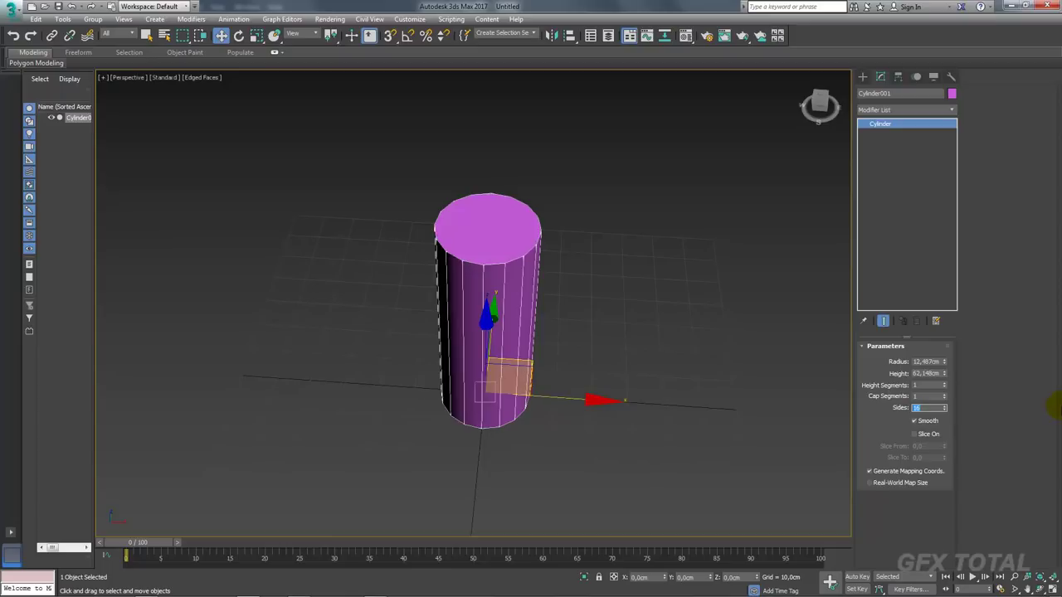
pyautogui.write('64')
pyautogui.press('Return')
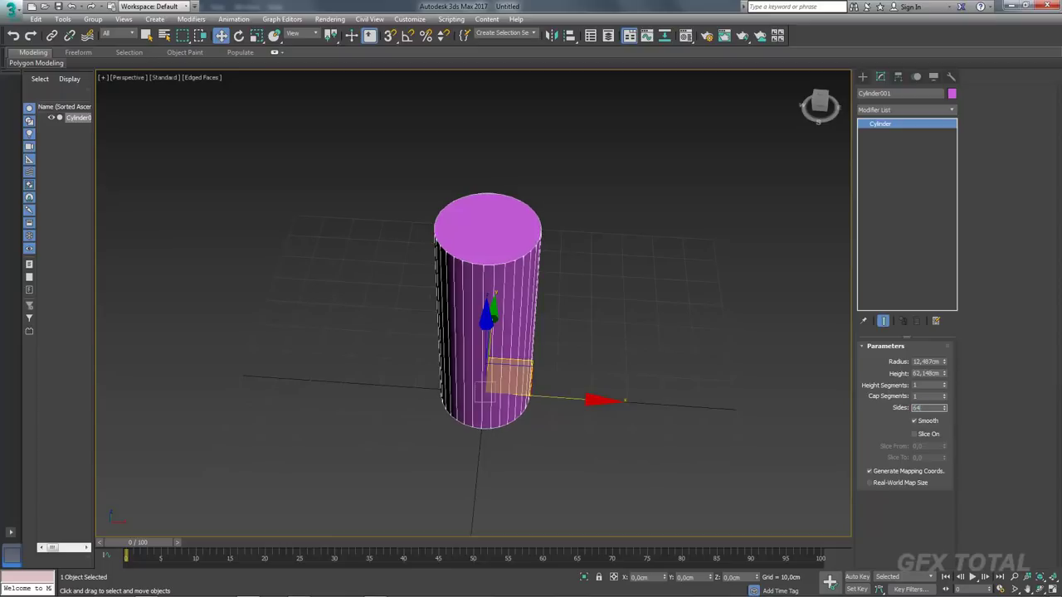
pyautogui.press('Return')
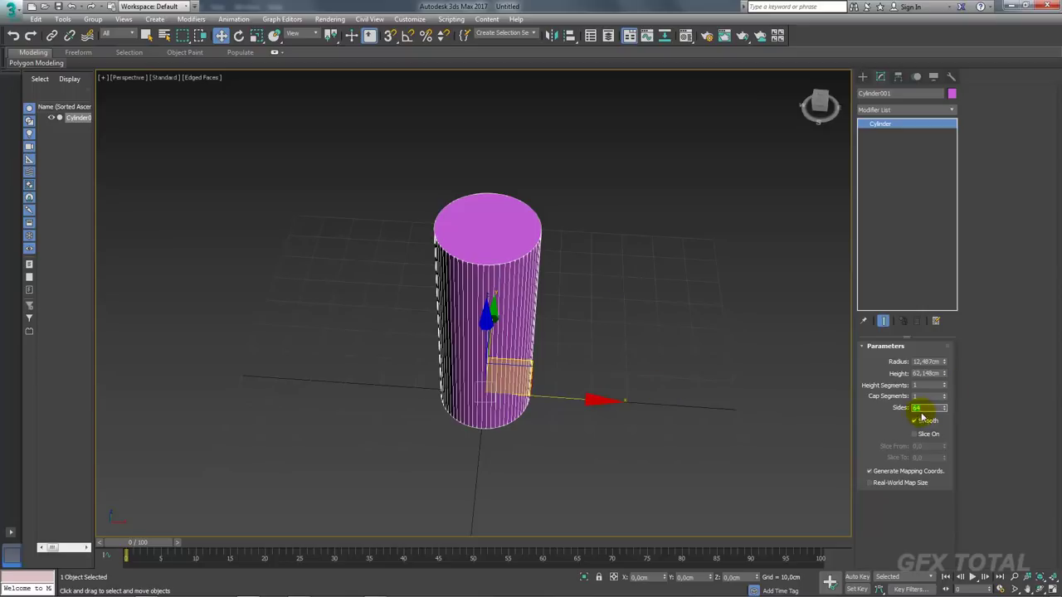
pyautogui.write('32')
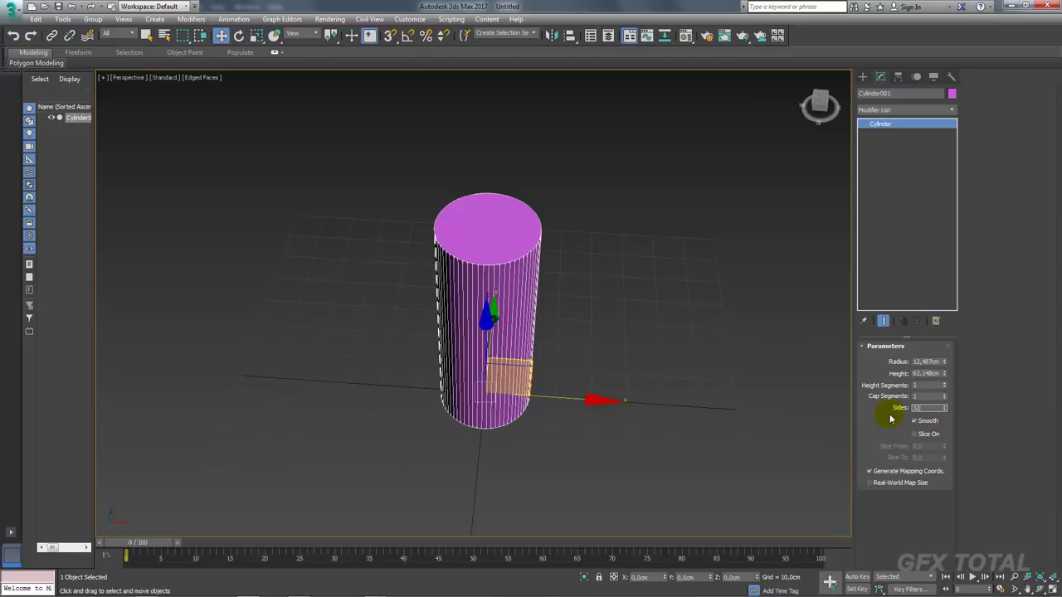
pyautogui.press('Return')
pyautogui.moveTo(568, 305)
pyautogui.keyDown('alt'); pyautogui.mouseDown(button='middle')
pyautogui.moveTo(515, 283)
pyautogui.moveTo(540, 268)
pyautogui.mouseUp(button='middle'); pyautogui.keyUp('alt')
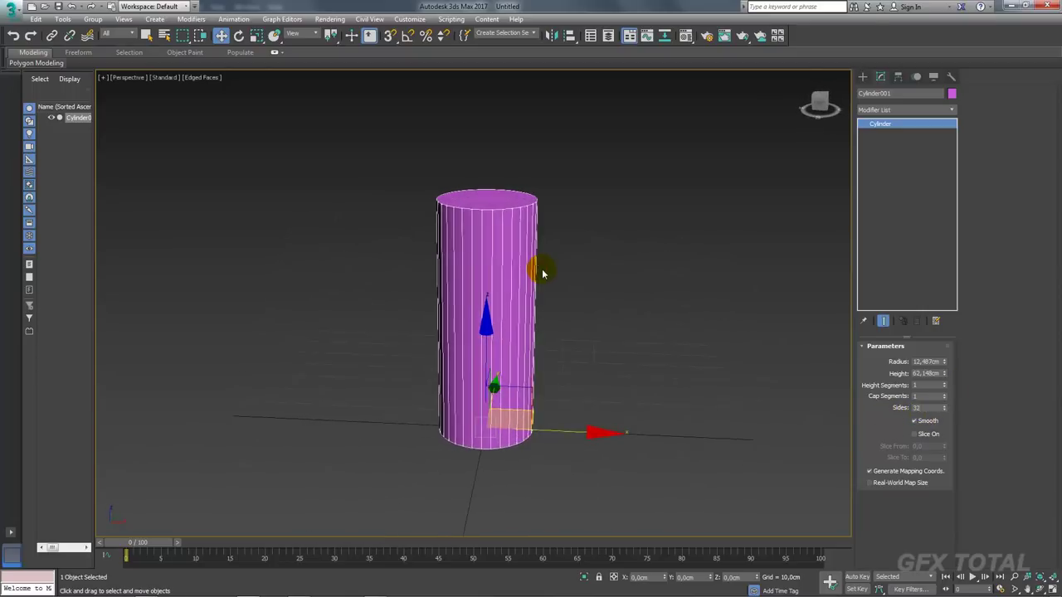
pyautogui.rightClick(500, 243)
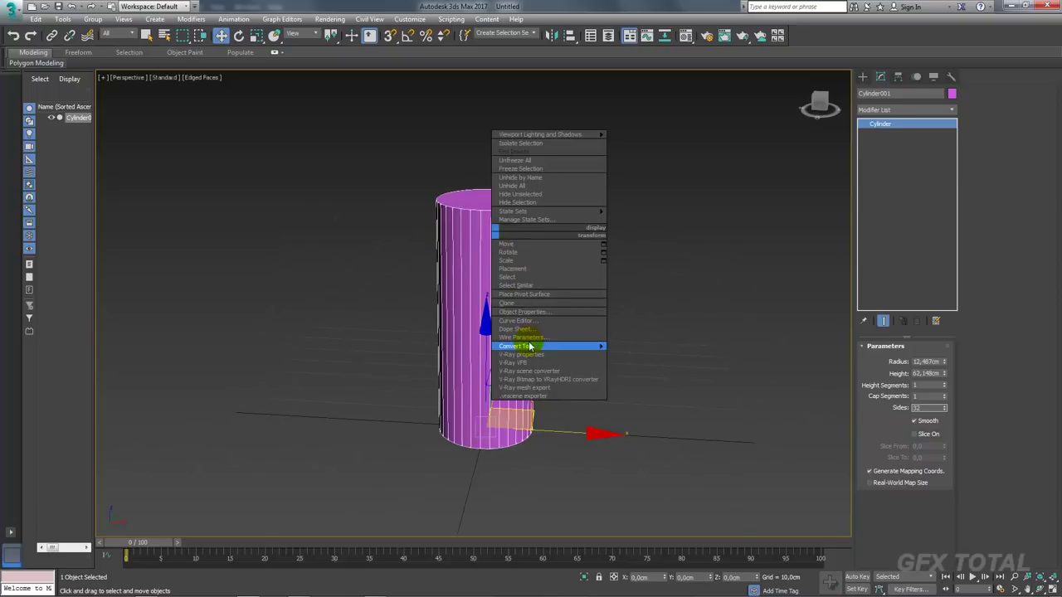
# Convert the cylinder to Editable Poly and delete its top cap polygon
pyautogui.click(639, 355)
pyautogui.click(916, 360)
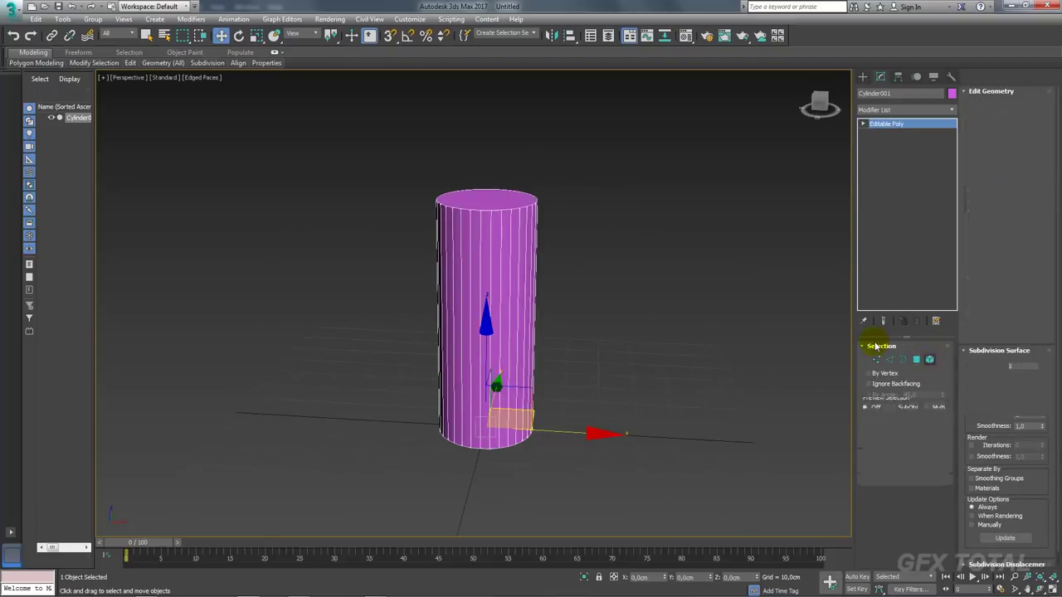
pyautogui.keyDown('alt'); pyautogui.moveTo(674, 196); pyautogui.dragTo(465, 230, button='middle'); pyautogui.keyUp('alt')
pyautogui.click(465, 230)
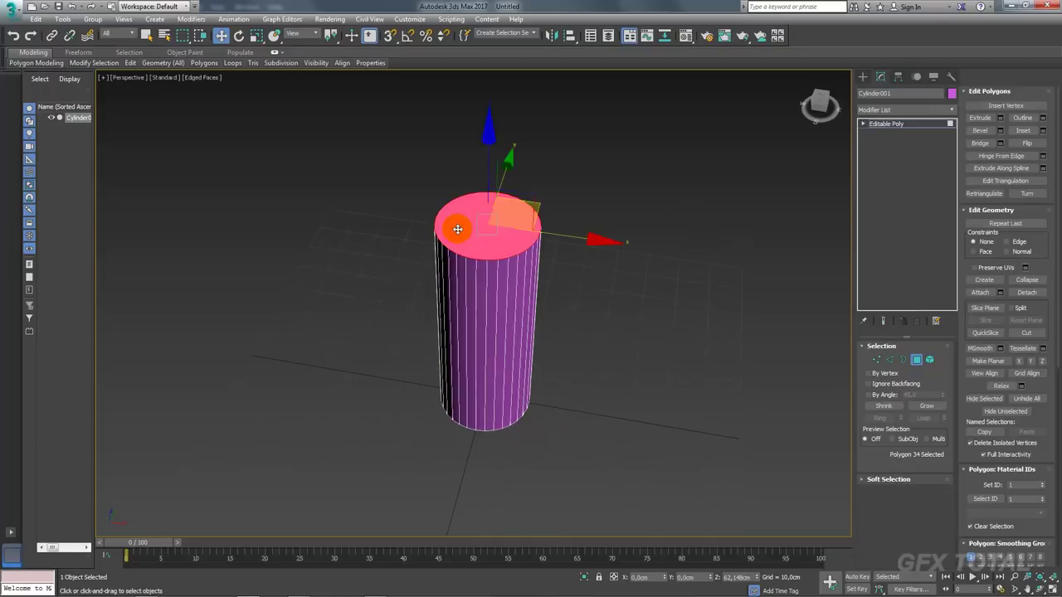
pyautogui.press('Delete')
# Raise the open top border on Z and scale it down into a cone tip
pyautogui.click(903, 359)
pyautogui.click(502, 260)
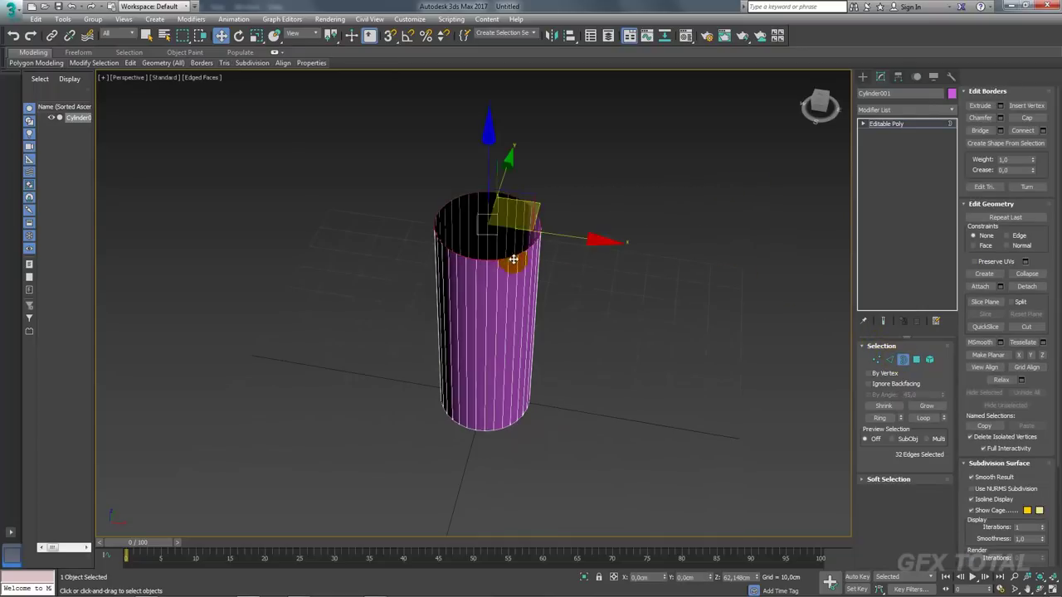
pyautogui.keyDown('alt'); pyautogui.moveTo(502, 260); pyautogui.dragTo(507, 216, button='middle'); pyautogui.keyUp('alt')
pyautogui.keyDown('shift'); pyautogui.moveTo(502, 182); pyautogui.dragTo(503, 128); pyautogui.keyUp('shift')
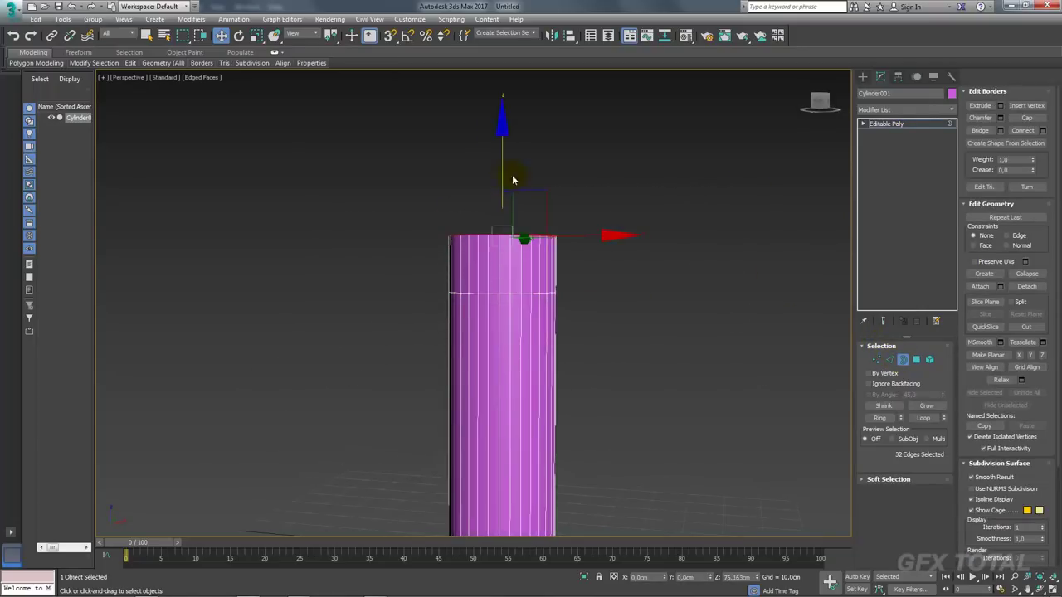
pyautogui.press('r')
pyautogui.moveTo(516, 230); pyautogui.dragTo(593, 378)
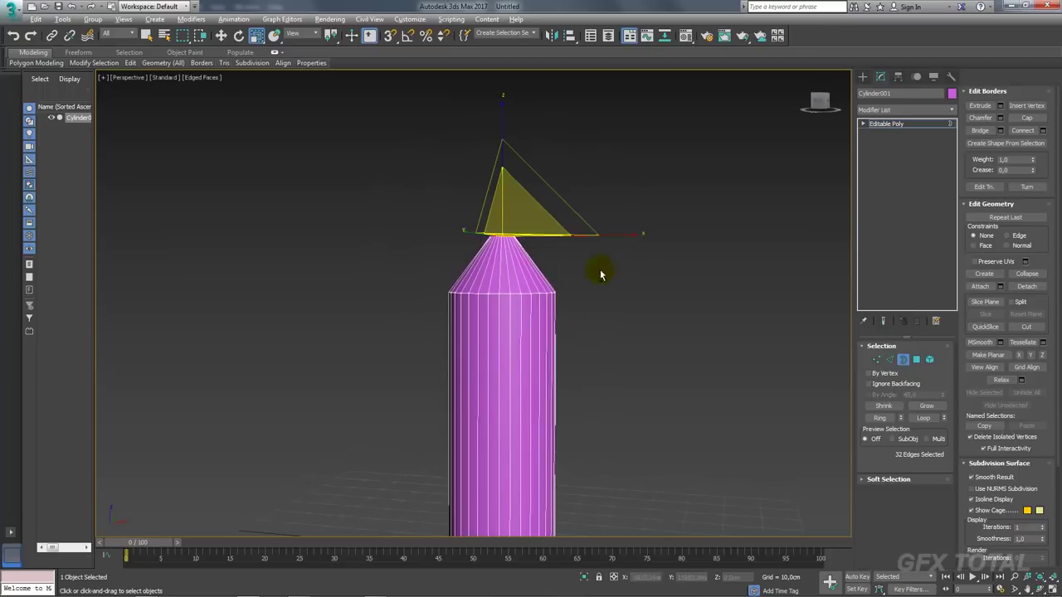
pyautogui.keyDown('alt'); pyautogui.moveTo(600, 273); pyautogui.dragTo(676, 361, button='middle'); pyautogui.keyUp('alt')
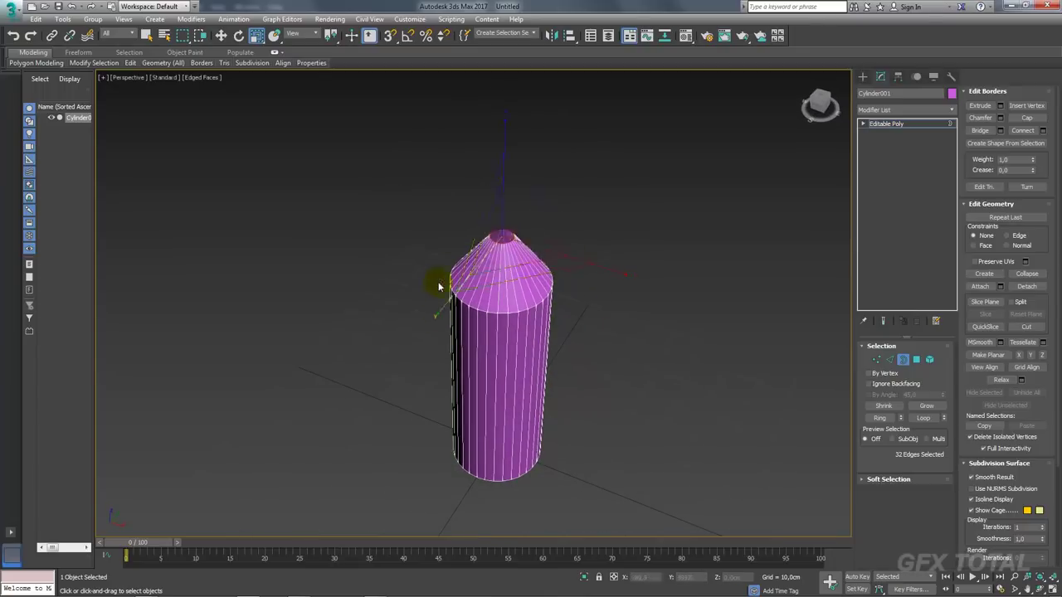
pyautogui.click(299, 588)
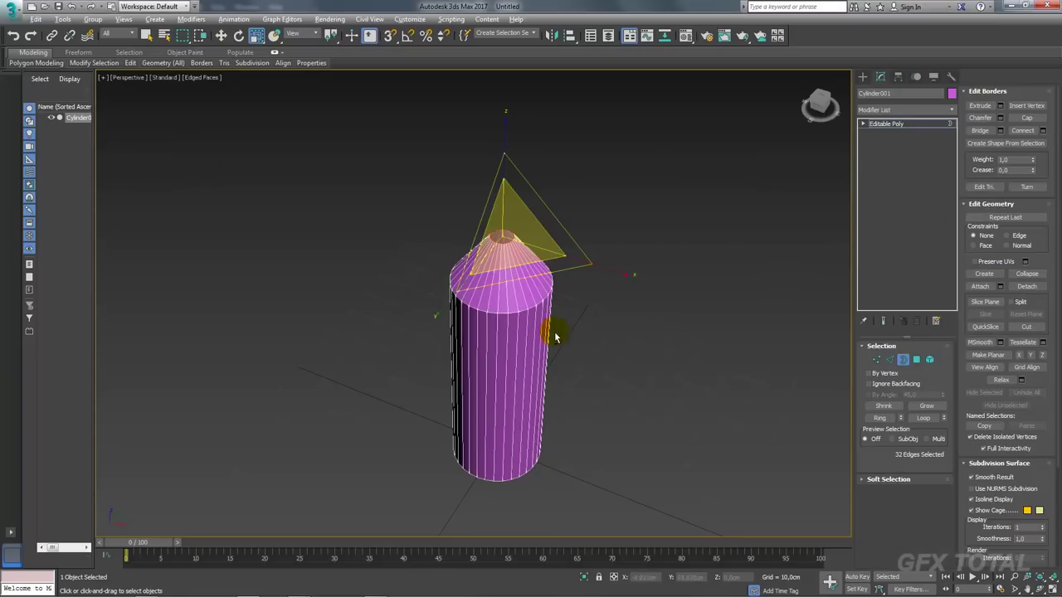
# Orbit and zoom around the cone-tipped cylinder to inspect its small top opening
pyautogui.moveTo(556, 337)
pyautogui.keyDown('alt'); pyautogui.mouseDown(button='middle')
pyautogui.moveTo(550, 287)
pyautogui.moveTo(541, 327)
pyautogui.moveTo(560, 373)
pyautogui.moveTo(360, 348)
pyautogui.mouseUp(button='middle'); pyautogui.keyUp('alt')
pyautogui.scroll(3, 529, 280)
pyautogui.scroll(-3, 544, 315)
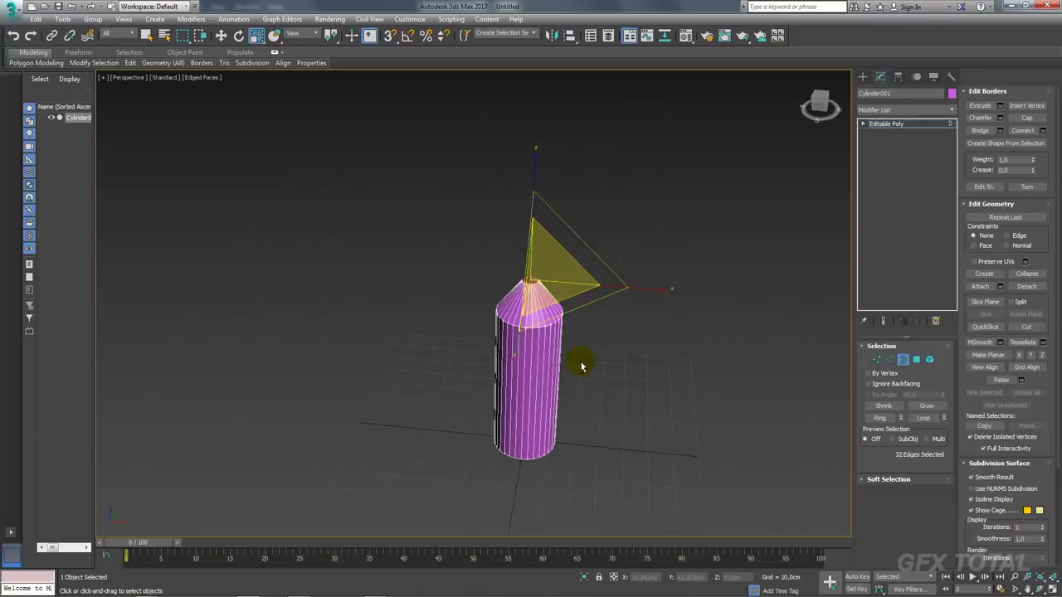
# In Top view, marquee-select a trial wedge of polygons, check it in perspective, then clear it
pyautogui.keyDown('alt'); pyautogui.moveTo(575, 360); pyautogui.dragTo(603, 414, button='middle'); pyautogui.keyUp('alt')
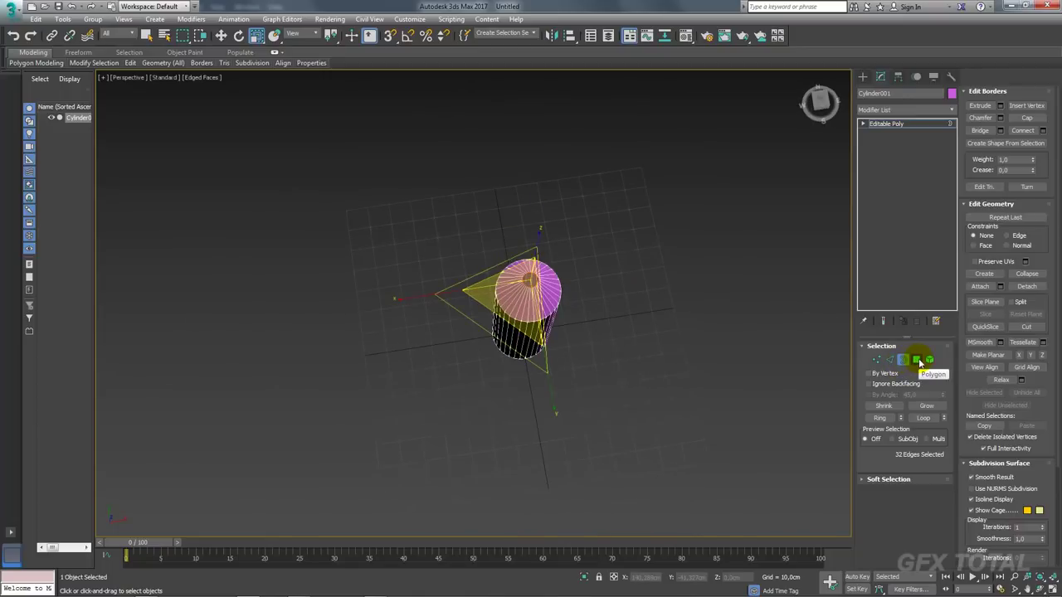
pyautogui.click(919, 363)
pyautogui.press('t')
pyautogui.scroll(5, 481, 342)
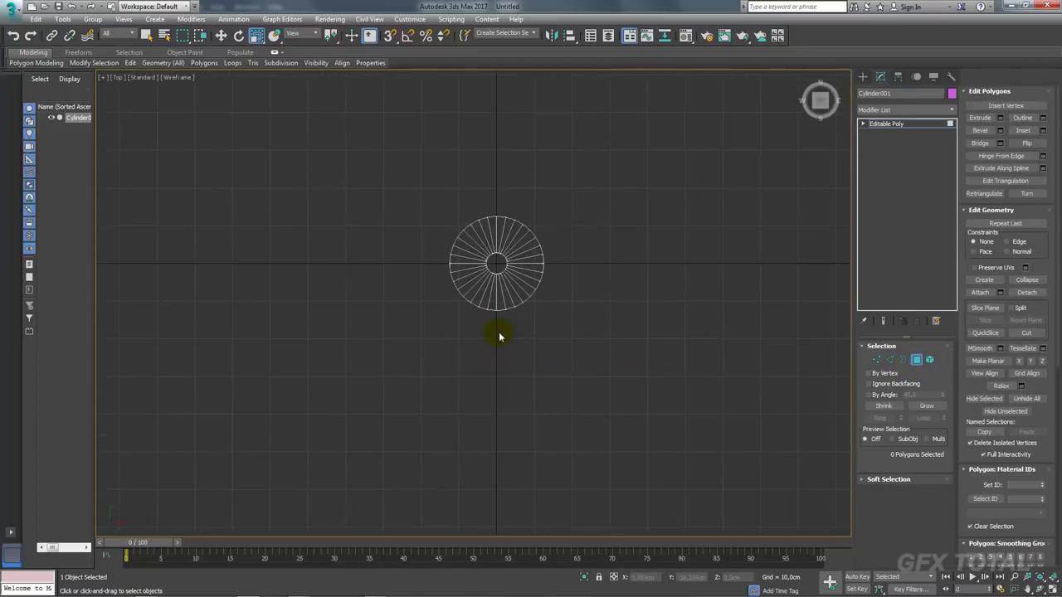
pyautogui.scroll(2, 503, 325)
pyautogui.scroll(2, 510, 357)
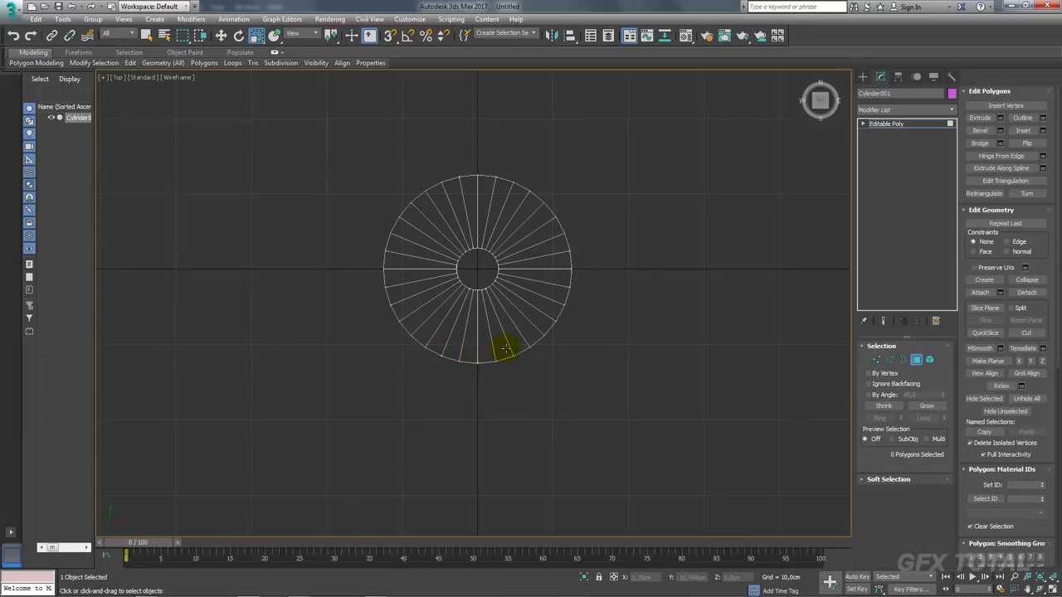
pyautogui.moveTo(503, 398); pyautogui.dragTo(454, 355)
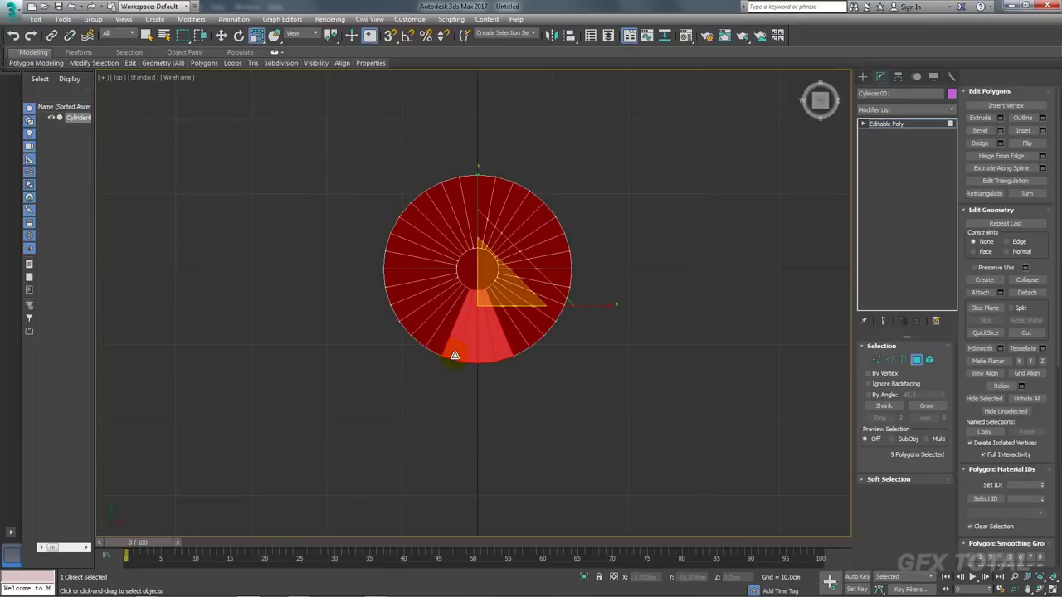
pyautogui.moveTo(603, 432)
pyautogui.keyDown('alt'); pyautogui.mouseDown(button='middle')
pyautogui.moveTo(588, 273)
pyautogui.moveTo(488, 437)
pyautogui.mouseUp(button='middle'); pyautogui.keyUp('alt')
pyautogui.click(647, 295)
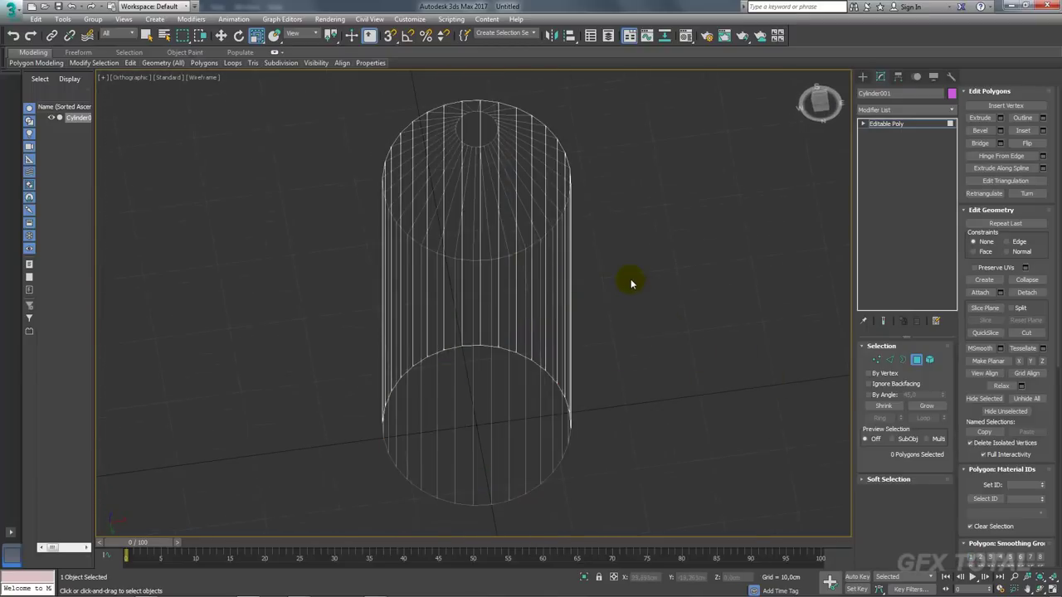
# Select a quarter wedge of side and tip polygons from Top view and delete it
pyautogui.press('t')
pyautogui.scroll(3, 531, 303)
pyautogui.scroll(2, 409, 383)
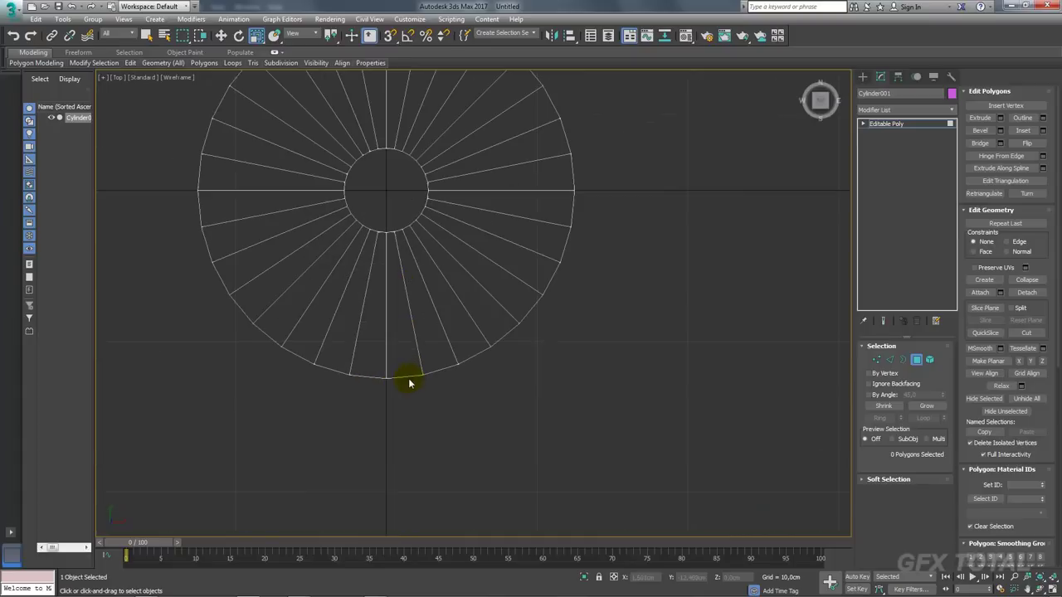
pyautogui.moveTo(340, 363); pyautogui.dragTo(332, 360)
pyautogui.moveTo(332, 360); pyautogui.dragTo(406, 392, button='middle')
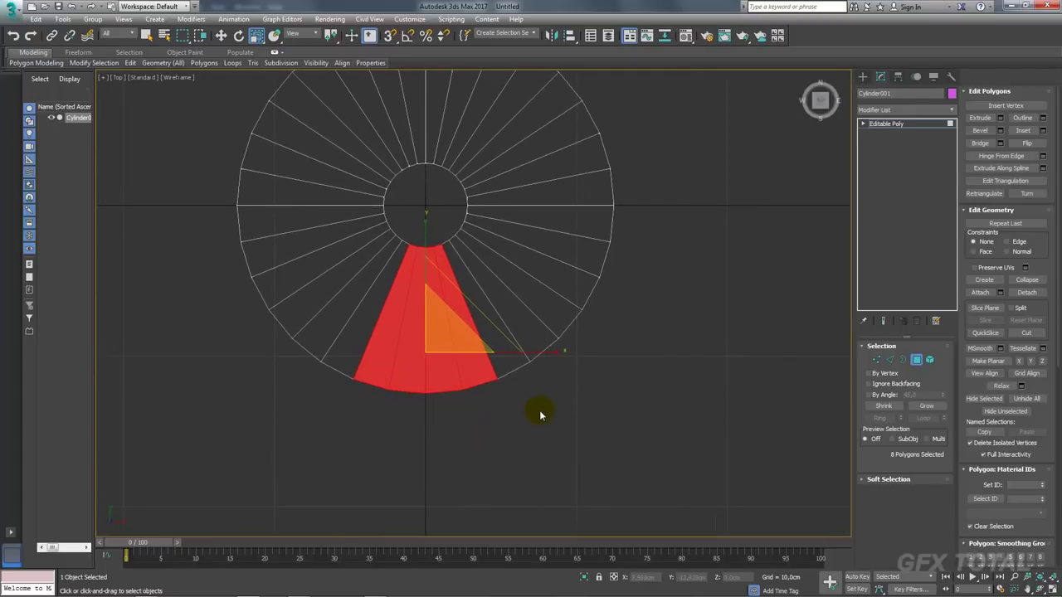
pyautogui.moveTo(479, 383); pyautogui.dragTo(311, 337)
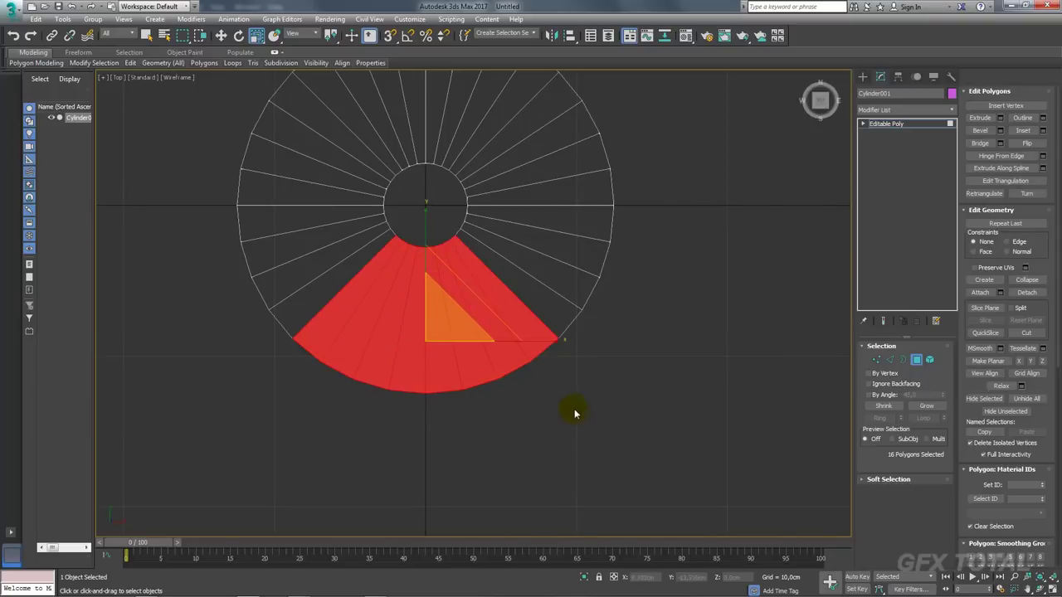
pyautogui.moveTo(591, 406); pyautogui.dragTo(603, 420, button='middle')
pyautogui.press('p')
pyautogui.moveTo(640, 382)
pyautogui.keyDown('alt'); pyautogui.mouseDown(button='middle')
pyautogui.moveTo(621, 360)
pyautogui.moveTo(596, 356)
pyautogui.moveTo(564, 304)
pyautogui.mouseUp(button='middle'); pyautogui.keyUp('alt')
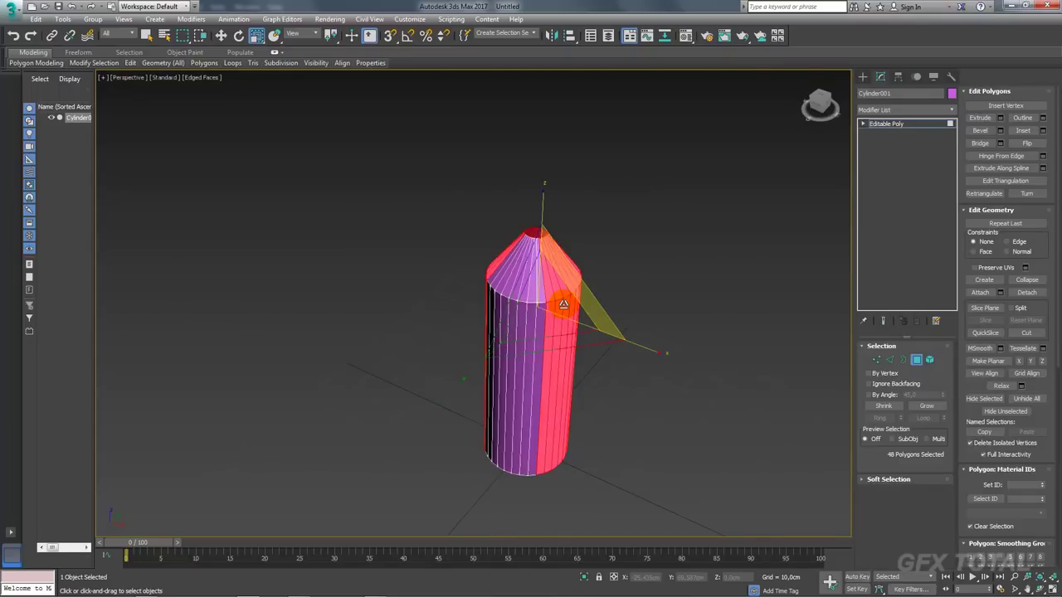
pyautogui.click(569, 290)
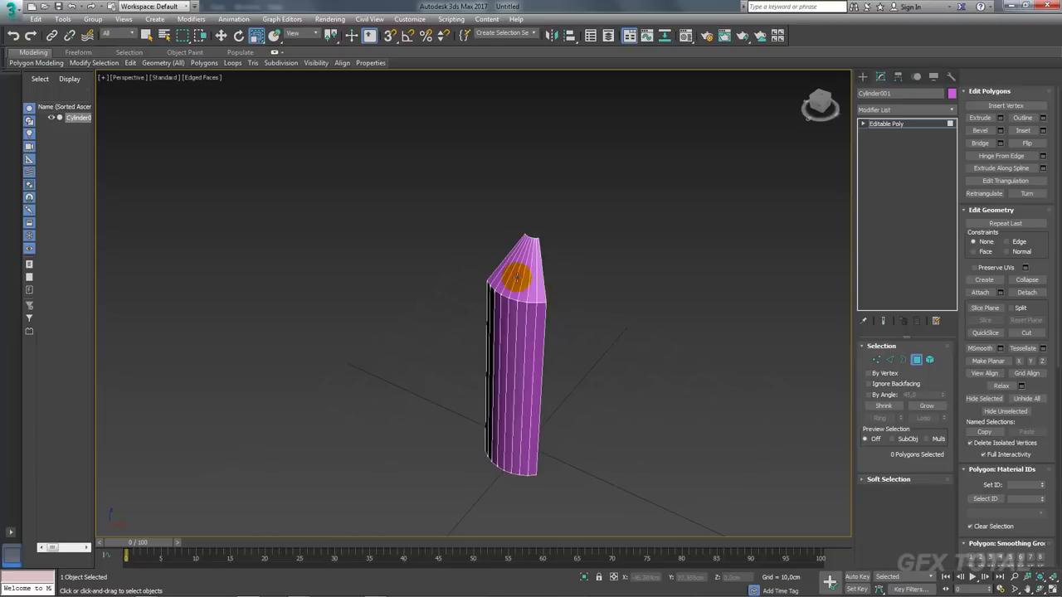
pyautogui.moveTo(569, 291)
pyautogui.keyDown('alt'); pyautogui.mouseDown(button='middle')
pyautogui.moveTo(569, 319)
pyautogui.moveTo(512, 270)
pyautogui.moveTo(506, 228)
pyautogui.moveTo(469, 178)
pyautogui.mouseUp(button='middle'); pyautogui.keyUp('alt')
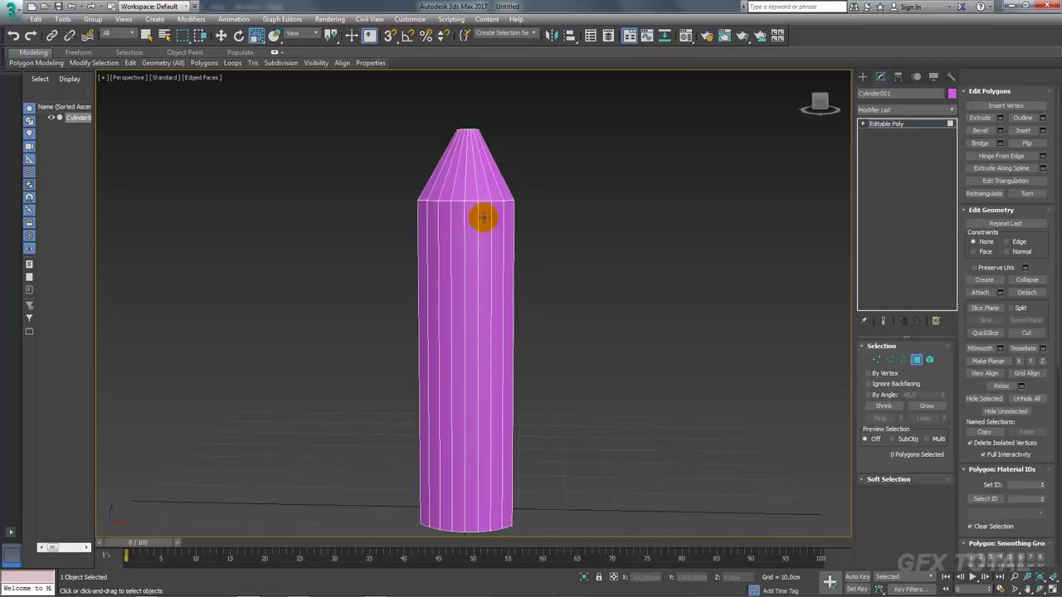
# Switch to Vertex mode and activate the Cut tool at the cone tip
pyautogui.moveTo(492, 141)
pyautogui.keyDown('alt'); pyautogui.mouseDown(button='middle')
pyautogui.moveTo(501, 249)
pyautogui.moveTo(474, 207)
pyautogui.mouseUp(button='middle'); pyautogui.keyUp('alt')
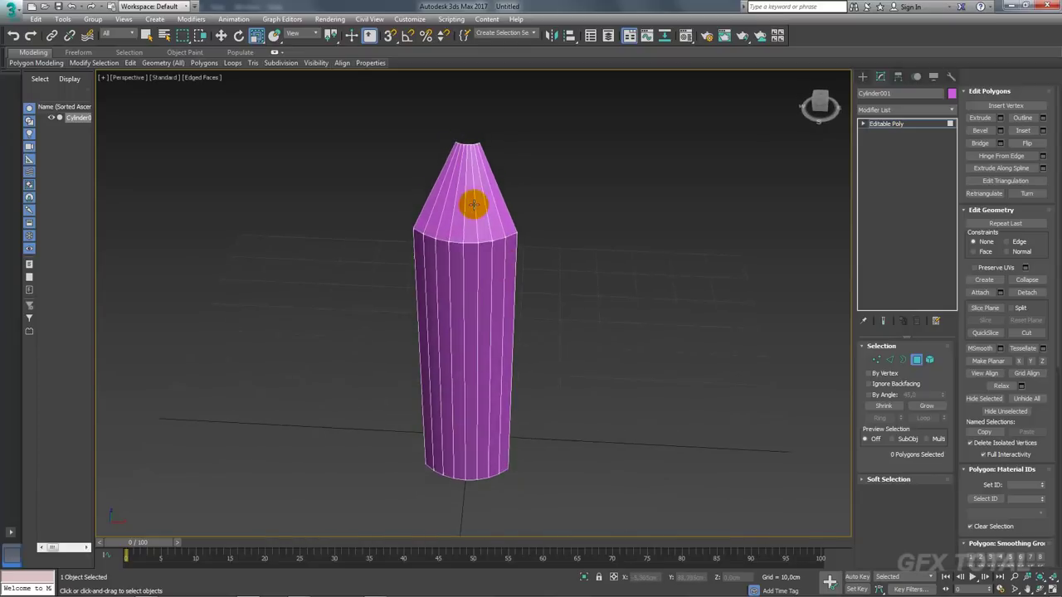
pyautogui.scroll(2, 473, 191)
pyautogui.scroll(3, 483, 205)
pyautogui.scroll(-3, 483, 204)
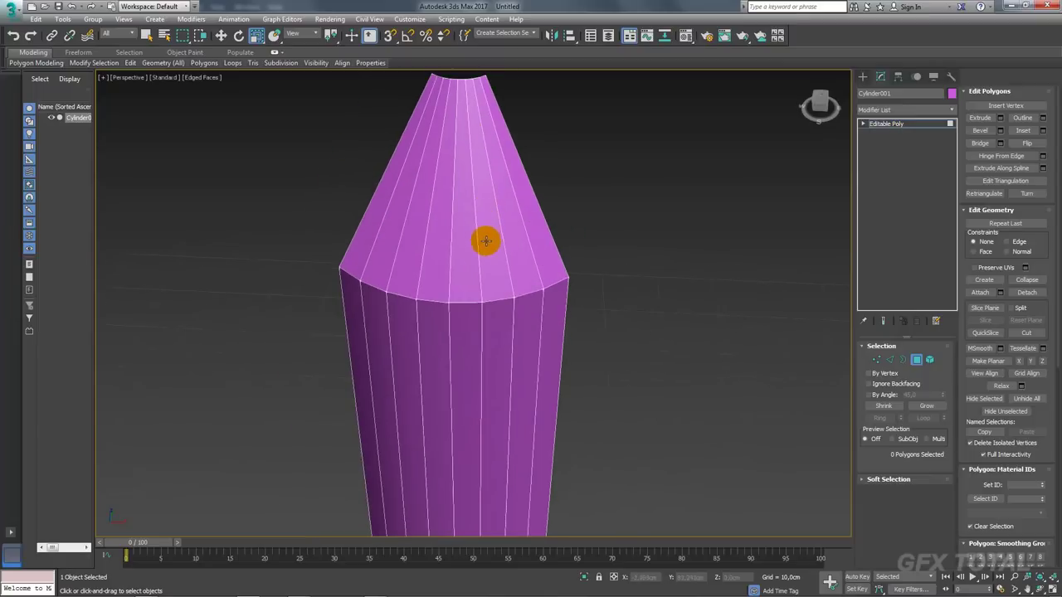
pyautogui.click(877, 360)
pyautogui.keyDown('alt'); pyautogui.moveTo(714, 322); pyautogui.dragTo(678, 329, button='middle'); pyautogui.keyUp('alt')
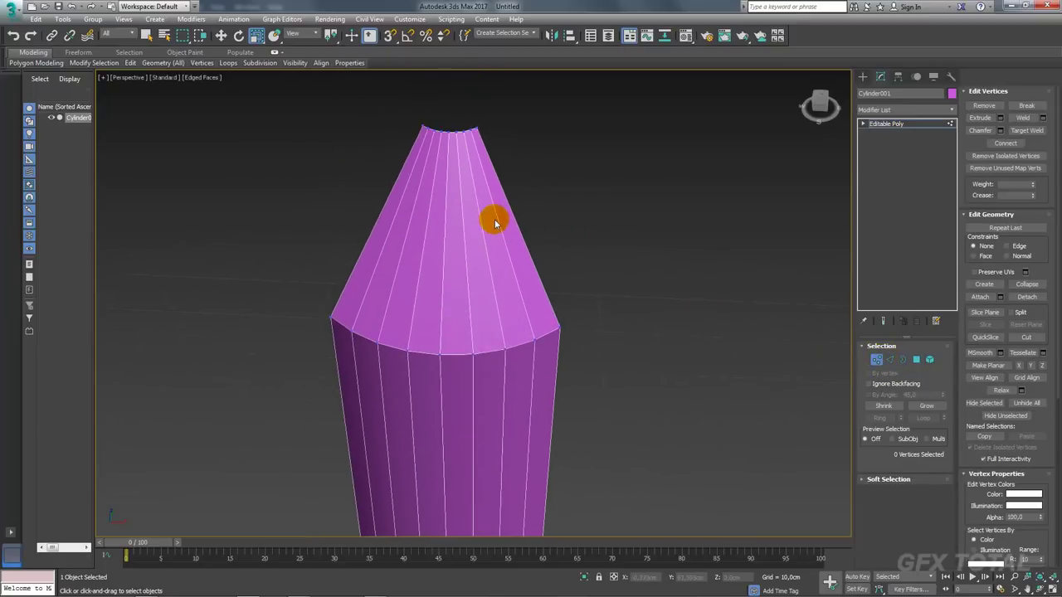
pyautogui.rightClick(460, 150)
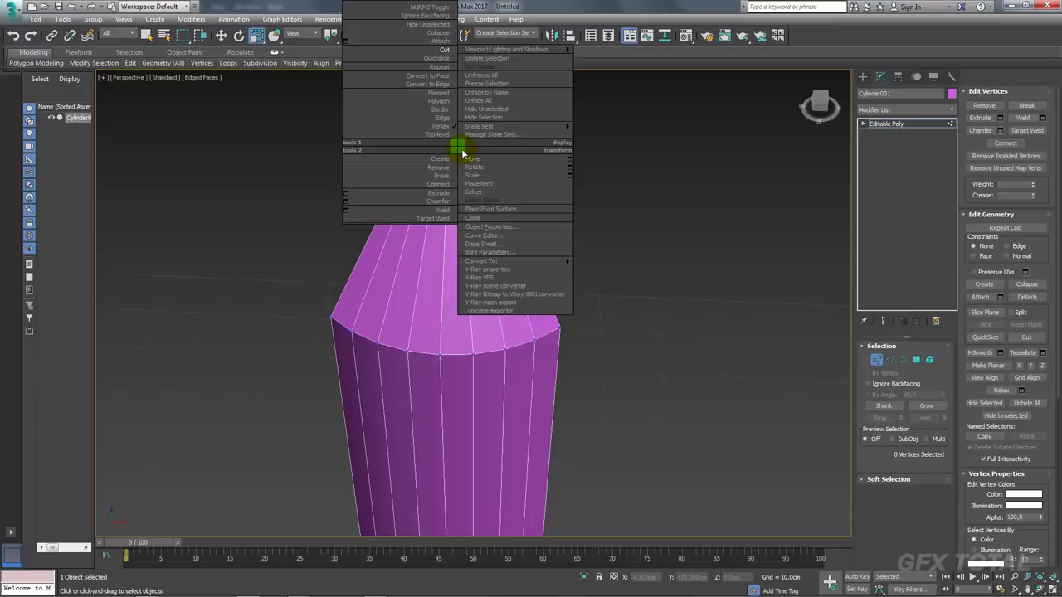
pyautogui.click(440, 58)
pyautogui.keyDown('alt'); pyautogui.moveTo(485, 120); pyautogui.dragTo(479, 112, button='middle'); pyautogui.keyUp('alt')
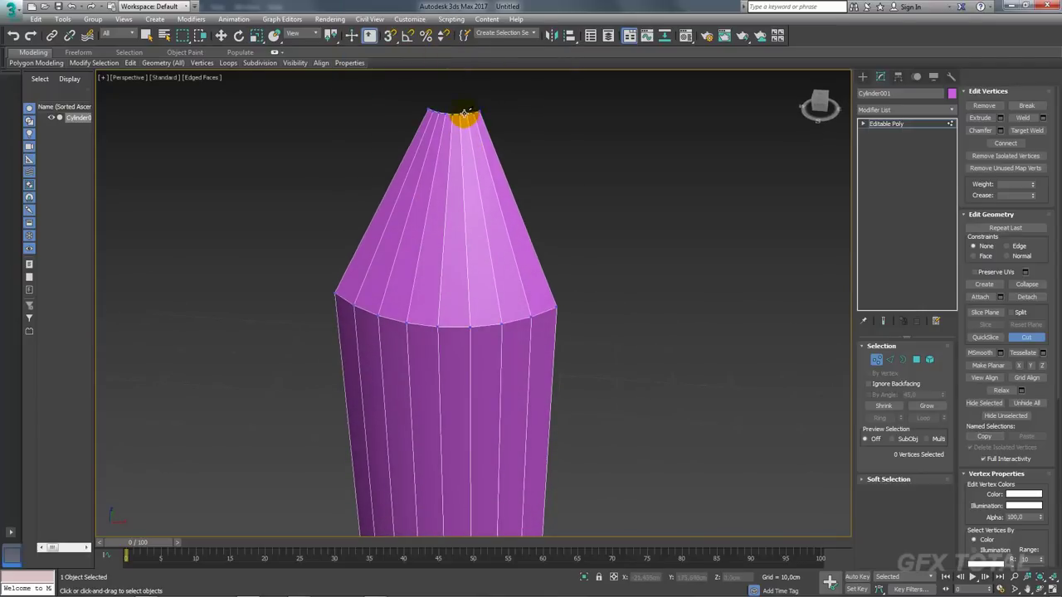
pyautogui.moveTo(493, 161); pyautogui.dragTo(450, 141, button='middle')
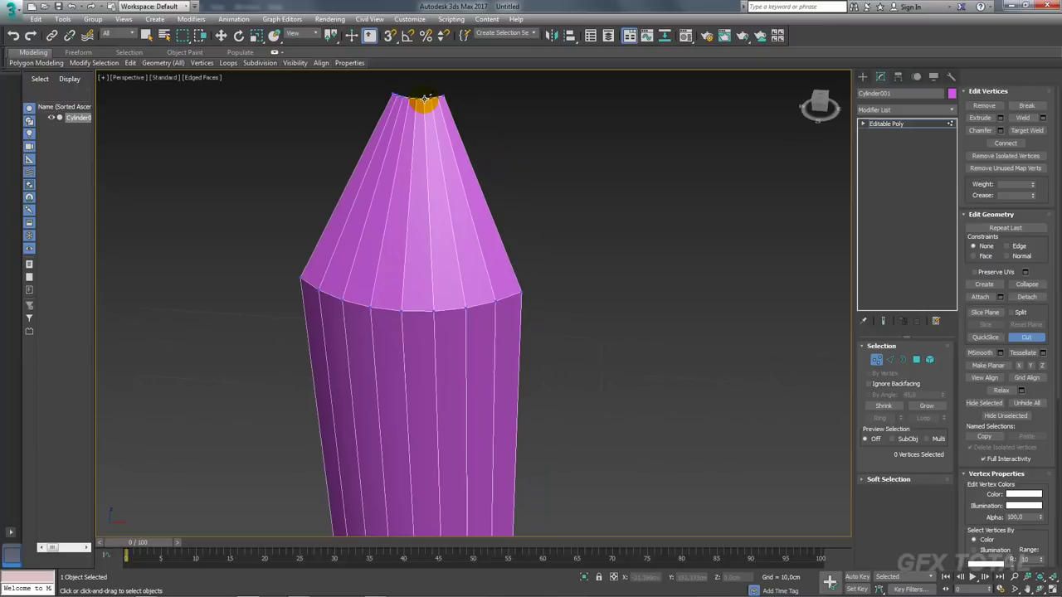
# Cut an edge from the top vertex through the cone face and base to the cylinder's right edge
pyautogui.click(424, 99)
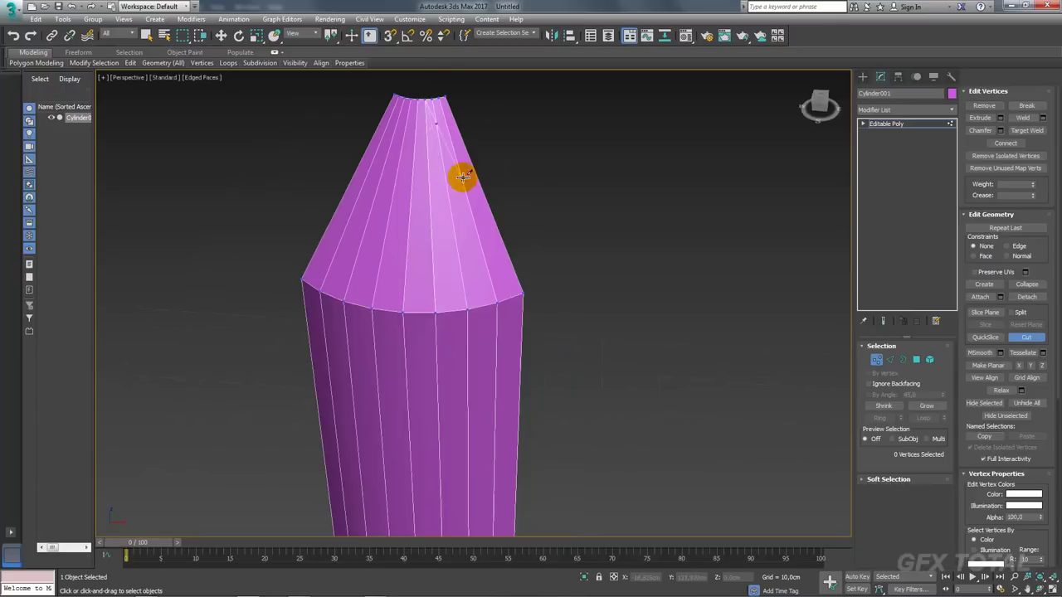
pyautogui.moveTo(474, 147); pyautogui.dragTo(490, 188, button='middle')
pyautogui.click(434, 190)
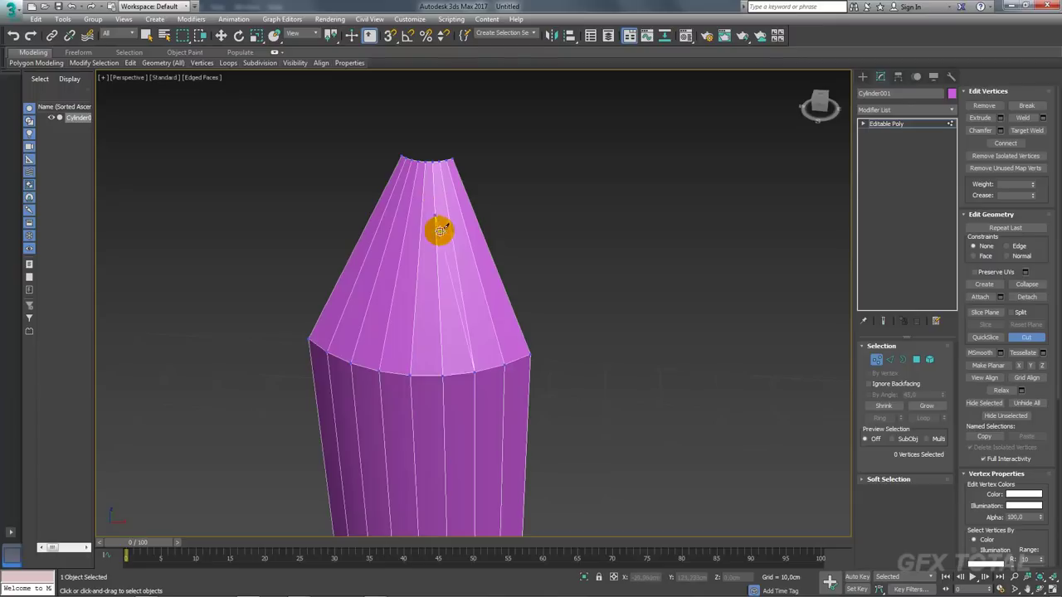
pyautogui.click(443, 295)
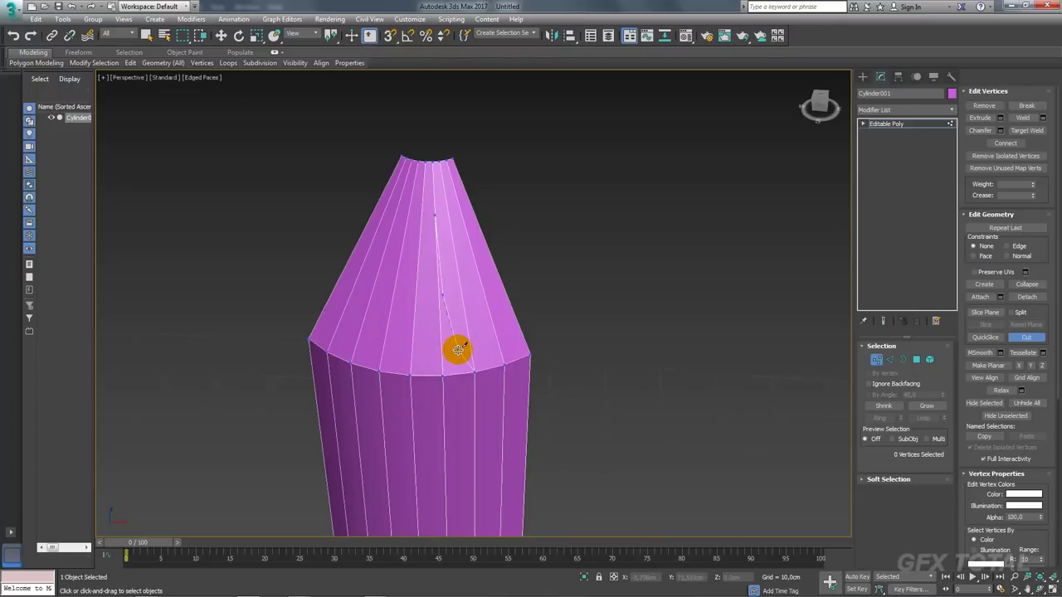
pyautogui.keyDown('alt'); pyautogui.moveTo(458, 351); pyautogui.dragTo(450, 325, button='middle'); pyautogui.keyUp('alt')
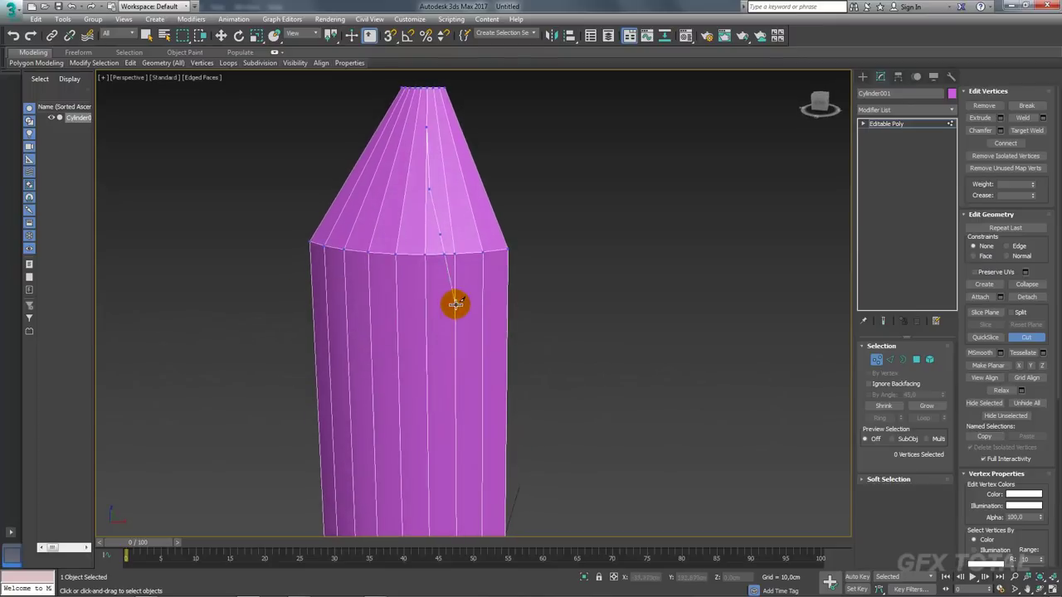
pyautogui.click(455, 289)
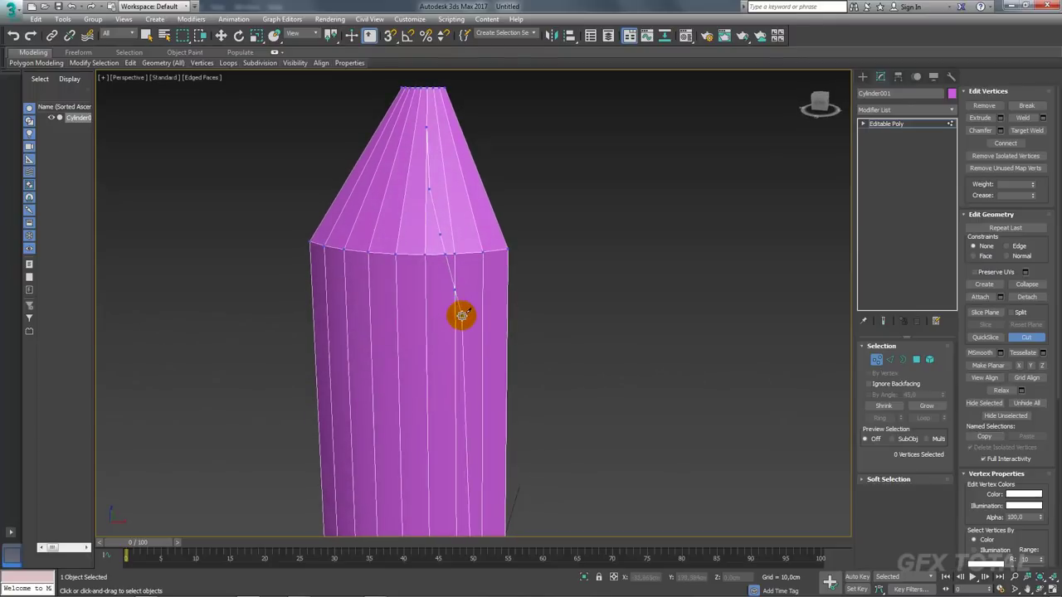
pyautogui.click(482, 365)
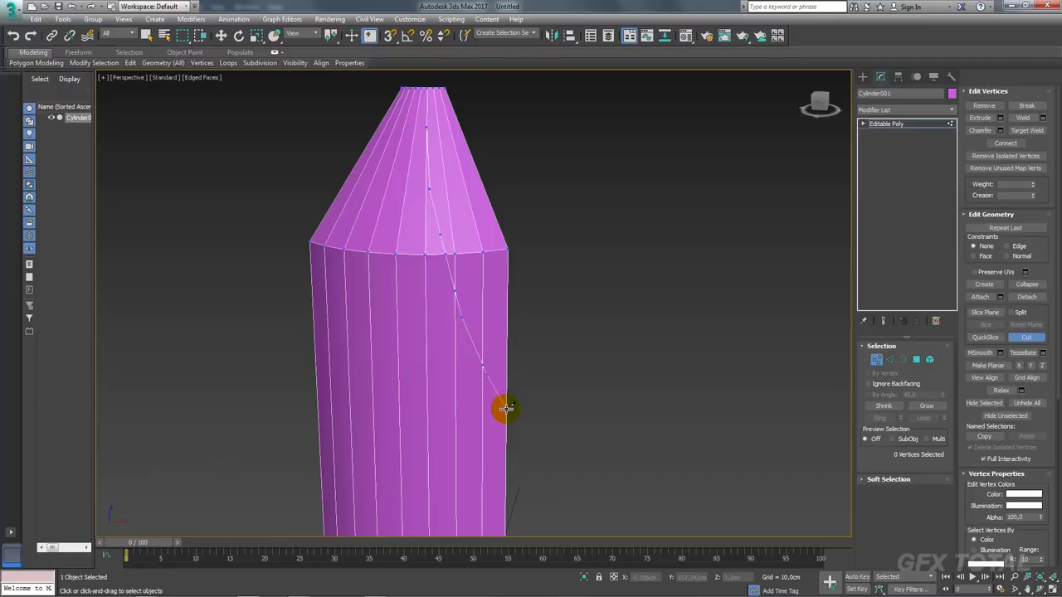
pyautogui.click(505, 407)
pyautogui.moveTo(576, 373)
pyautogui.keyDown('alt'); pyautogui.mouseDown(button='middle')
pyautogui.moveTo(552, 368)
pyautogui.moveTo(616, 290)
pyautogui.mouseUp(button='middle'); pyautogui.keyUp('alt')
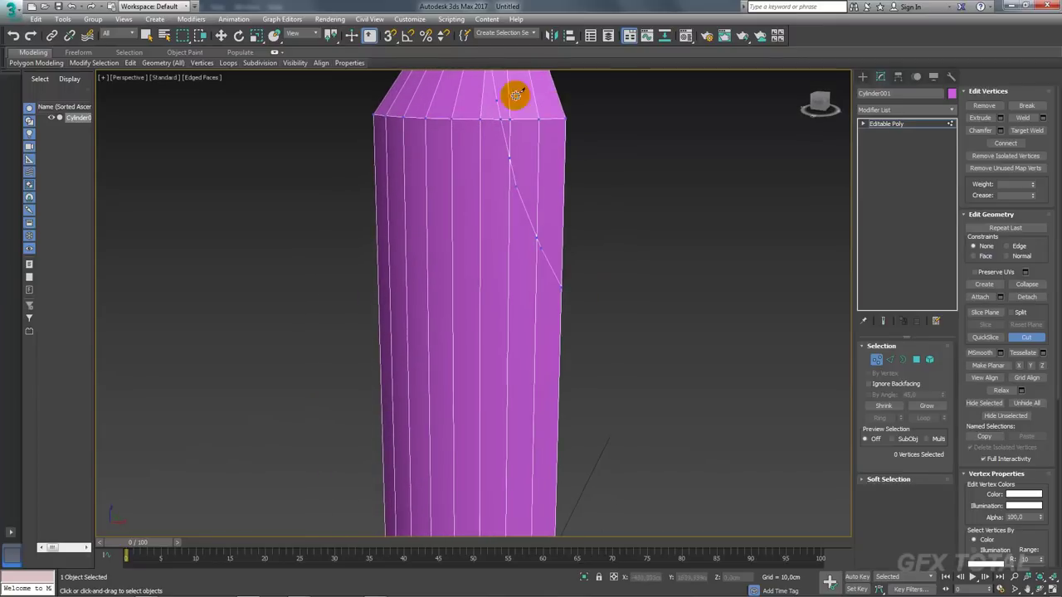
pyautogui.moveTo(531, 216)
pyautogui.keyDown('alt'); pyautogui.mouseDown(button='middle')
pyautogui.moveTo(536, 308)
pyautogui.moveTo(510, 230)
pyautogui.mouseUp(button='middle'); pyautogui.keyUp('alt')
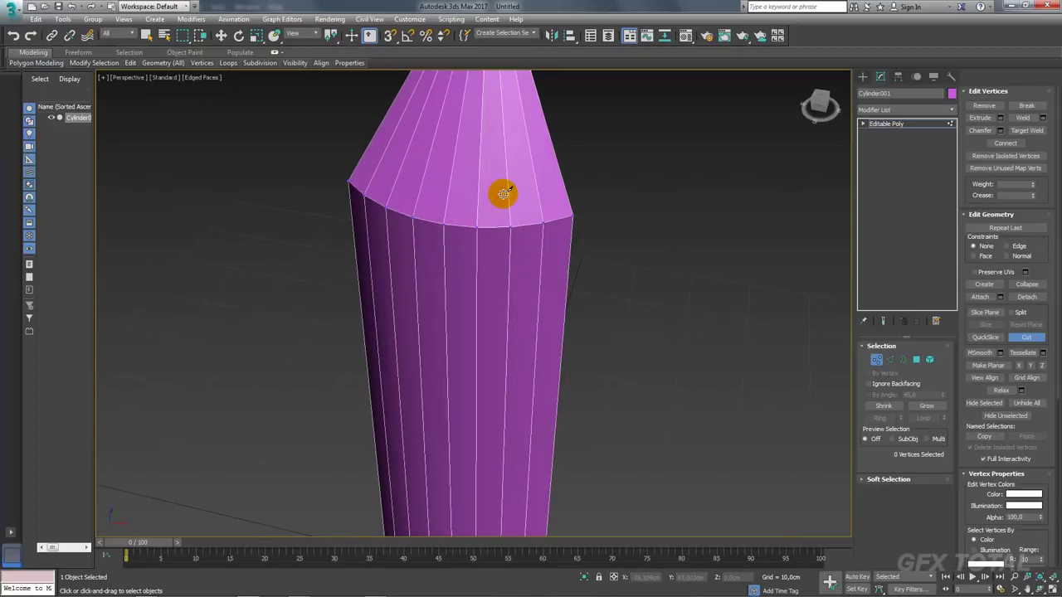
pyautogui.moveTo(503, 192)
pyautogui.keyDown('alt'); pyautogui.mouseDown(button='middle')
pyautogui.moveTo(509, 287)
pyautogui.moveTo(502, 146)
pyautogui.mouseUp(button='middle'); pyautogui.keyUp('alt')
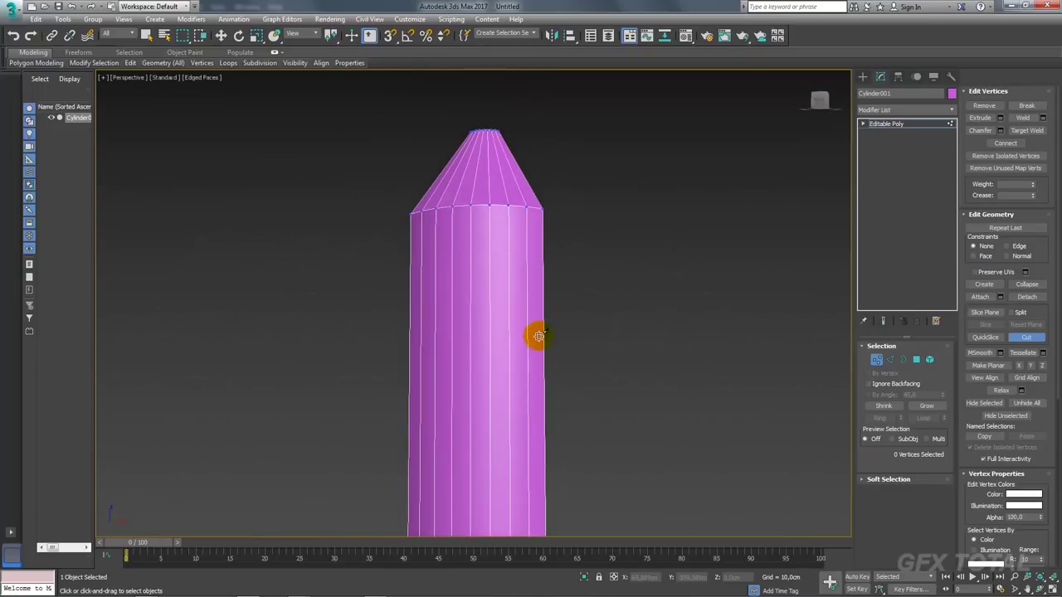
pyautogui.click(299, 590)
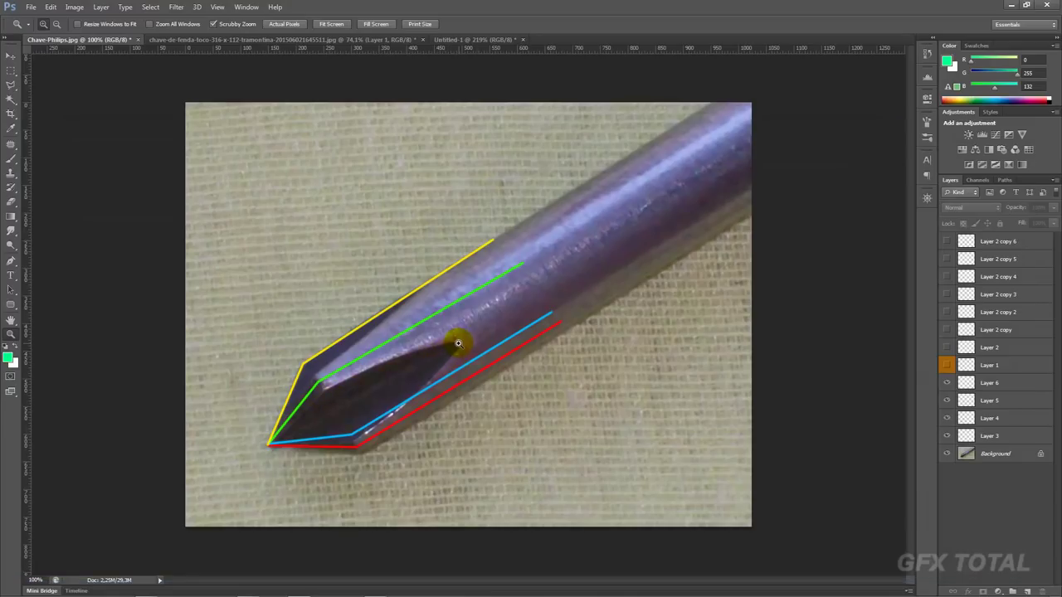
# With the Brush tool active, add a new empty layer above Layer 2 copy 6 for sketching
pyautogui.click(11, 157)
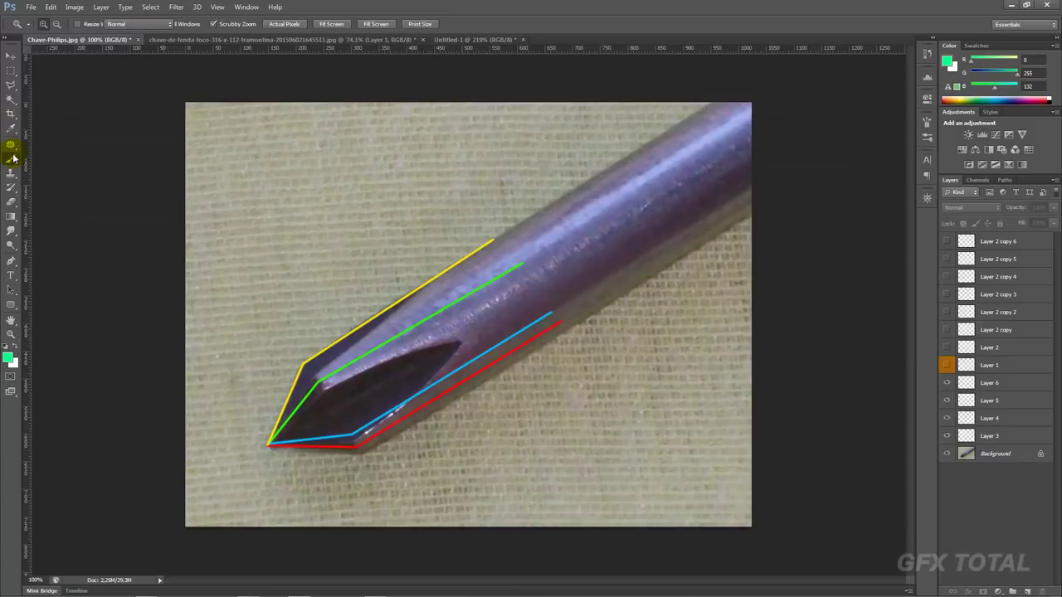
pyautogui.click(1005, 240)
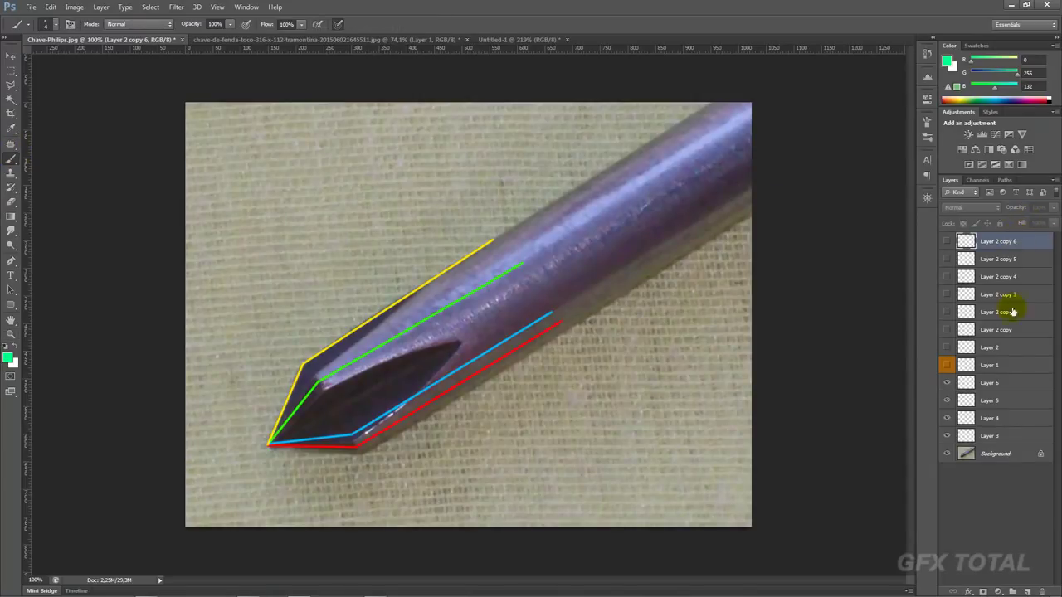
pyautogui.click(1027, 591)
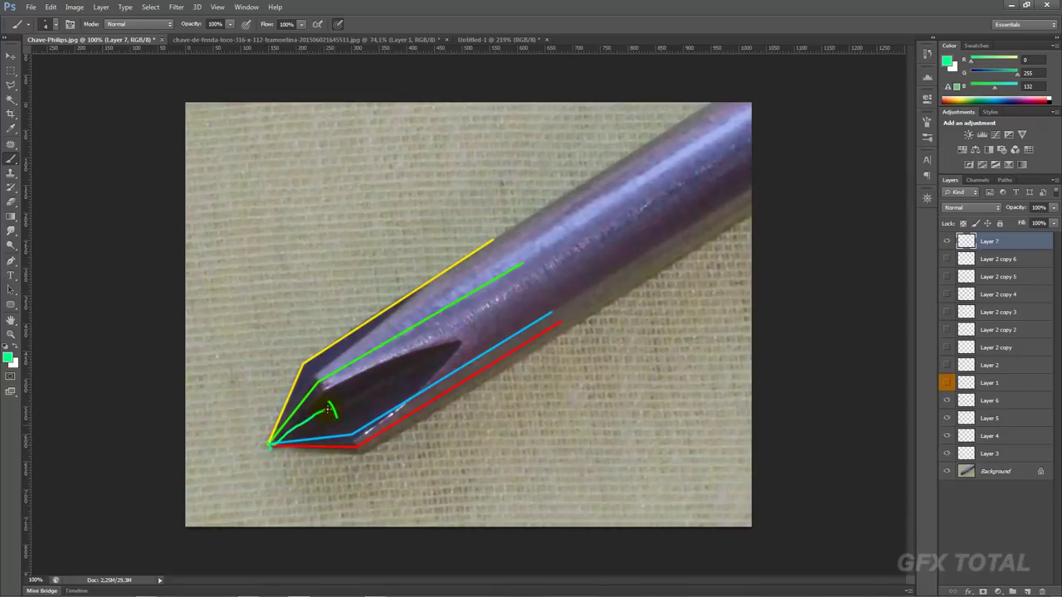
# Move the green squiggle up from the tip onto the blade
pyautogui.click(12, 59)
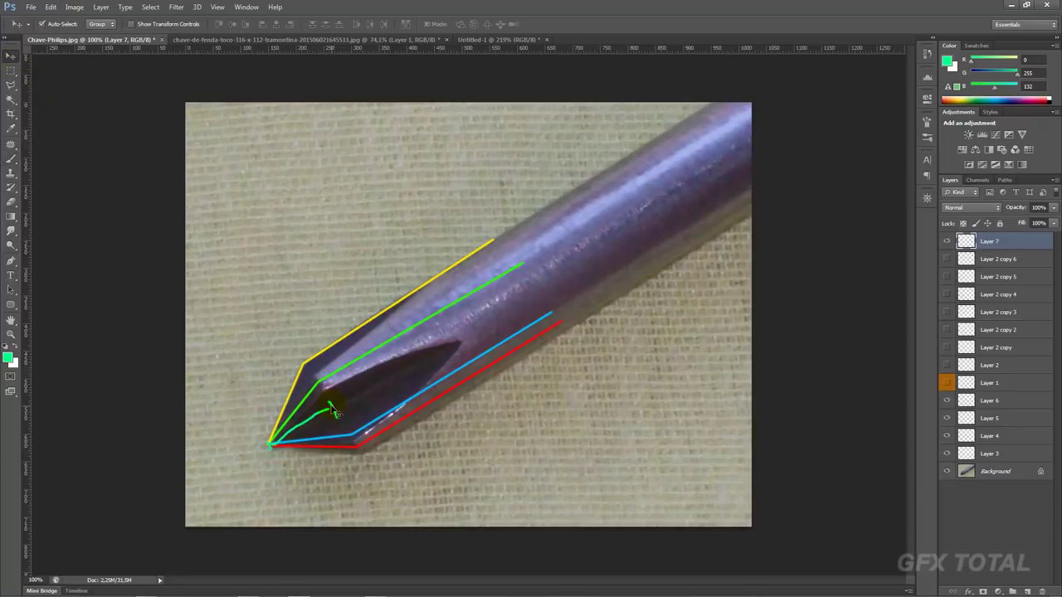
pyautogui.moveTo(332, 412)
pyautogui.mouseDown()
pyautogui.moveTo(494, 320)
pyautogui.moveTo(333, 410)
pyautogui.mouseUp()
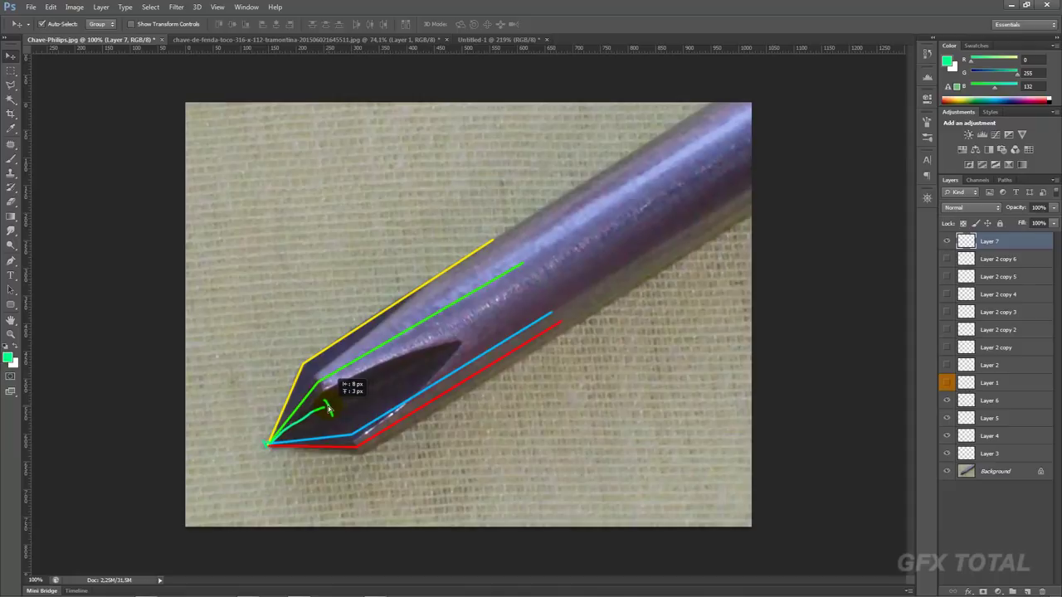
pyautogui.moveTo(332, 410)
pyautogui.mouseDown()
pyautogui.moveTo(423, 372)
pyautogui.moveTo(473, 306)
pyautogui.moveTo(475, 330)
pyautogui.moveTo(390, 374)
pyautogui.moveTo(479, 332)
pyautogui.moveTo(490, 308)
pyautogui.moveTo(431, 365)
pyautogui.moveTo(475, 333)
pyautogui.moveTo(385, 402)
pyautogui.moveTo(230, 312)
pyautogui.moveTo(254, 327)
pyautogui.mouseUp()
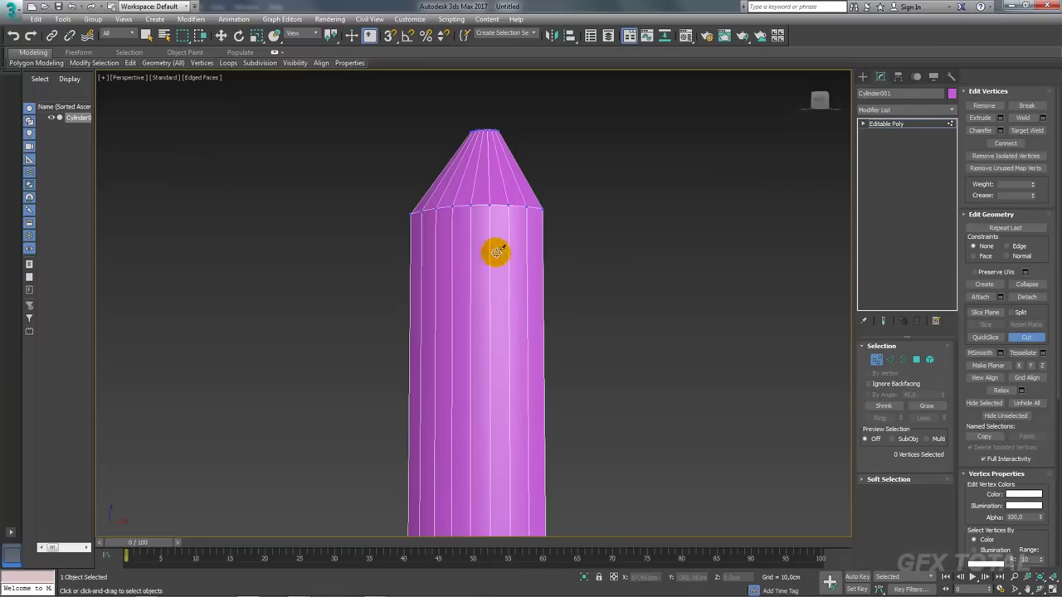
pyautogui.moveTo(492, 249)
pyautogui.keyDown('alt'); pyautogui.mouseDown(button='middle')
pyautogui.moveTo(501, 230)
pyautogui.moveTo(490, 242)
pyautogui.moveTo(427, 249)
pyautogui.mouseUp(button='middle'); pyautogui.keyUp('alt')
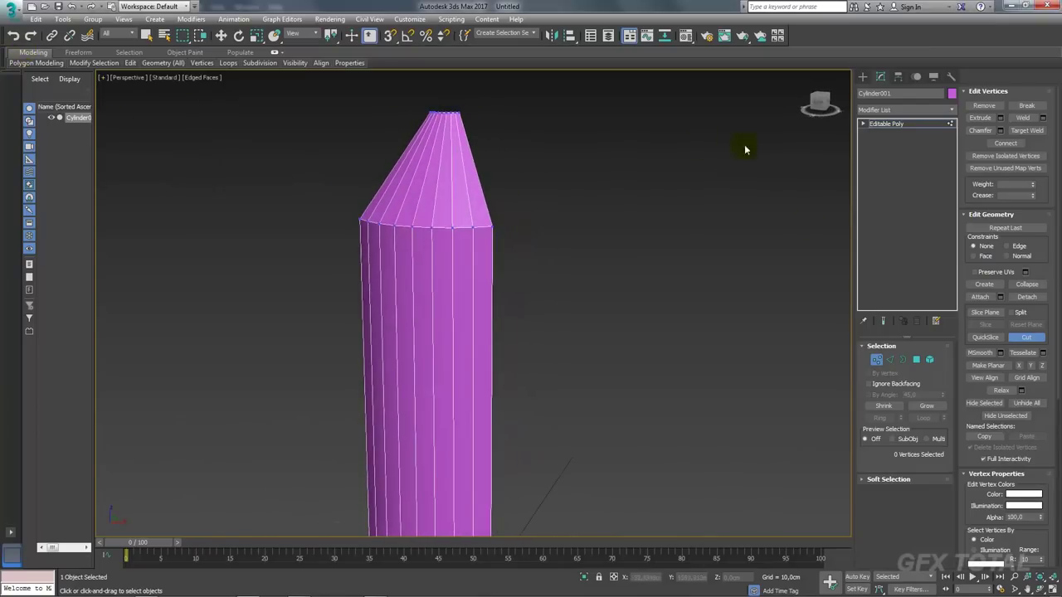
# Select and scale the cone-tip polygons, then clone them downward inside the same mesh
pyautogui.click(916, 360)
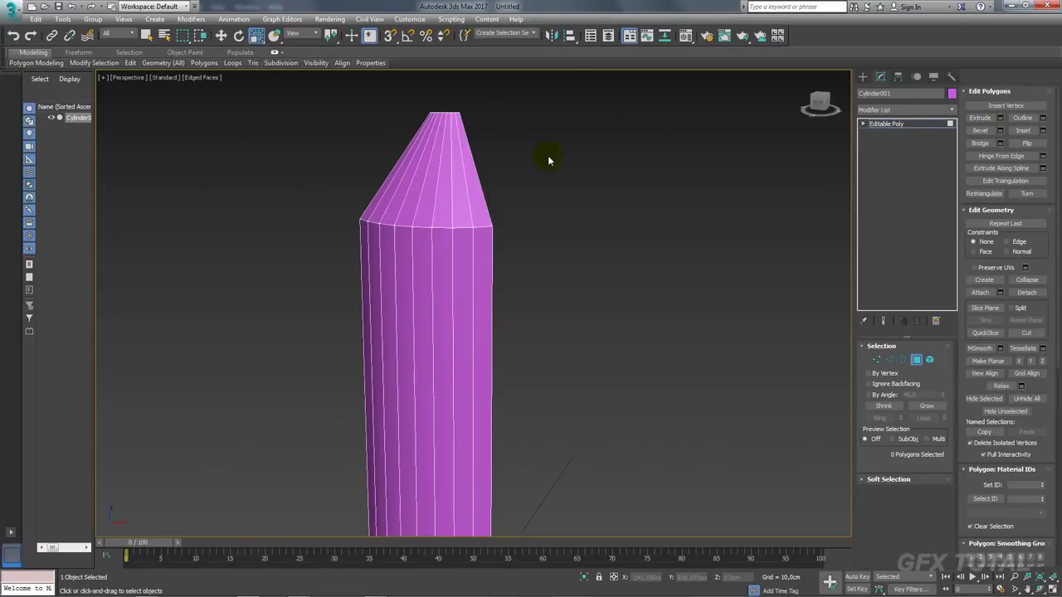
pyautogui.moveTo(547, 160); pyautogui.dragTo(286, 193)
pyautogui.moveTo(432, 124); pyautogui.dragTo(473, 178)
pyautogui.press('w')
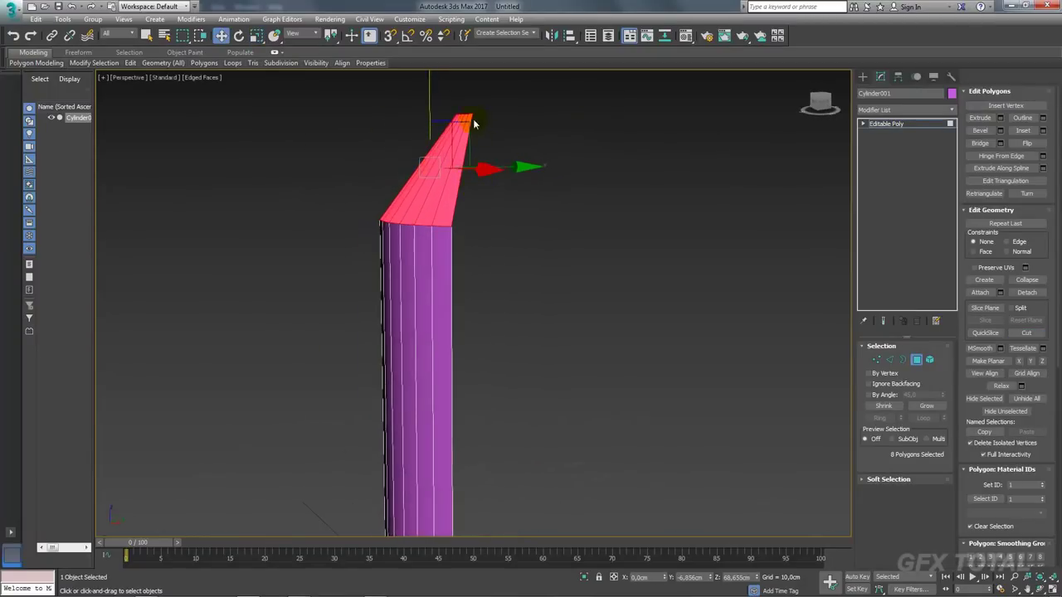
pyautogui.keyDown('shift'); pyautogui.moveTo(474, 122); pyautogui.dragTo(382, 234); pyautogui.keyUp('shift')
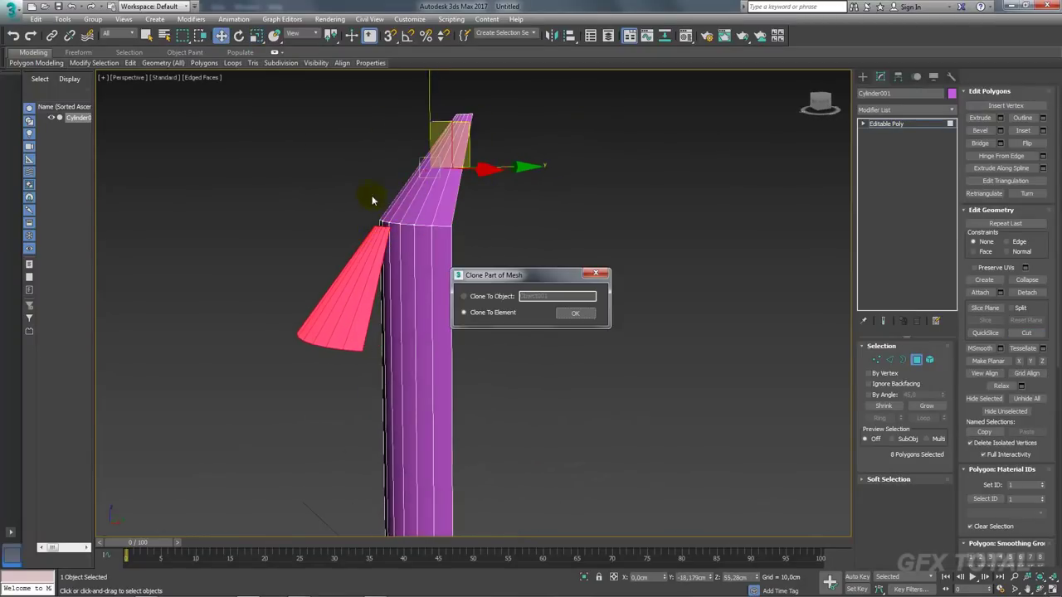
pyautogui.click(575, 313)
# Place the cloned cone below the original and reposition a second cone copy
pyautogui.moveTo(344, 199); pyautogui.dragTo(343, 307)
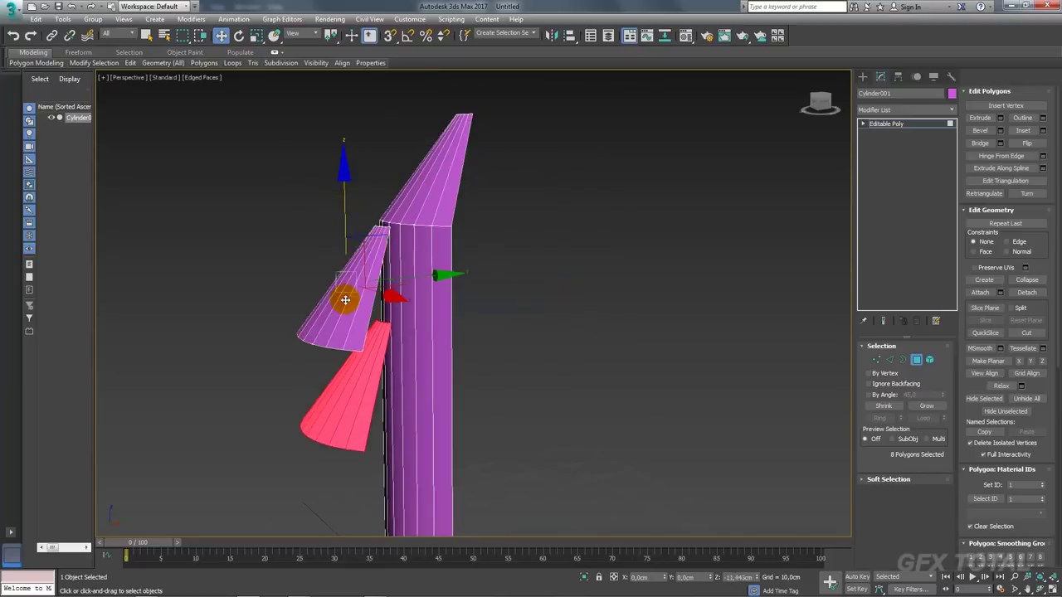
pyautogui.click(552, 325)
pyautogui.keyDown('alt'); pyautogui.moveTo(526, 343); pyautogui.dragTo(404, 374, button='middle'); pyautogui.keyUp('alt')
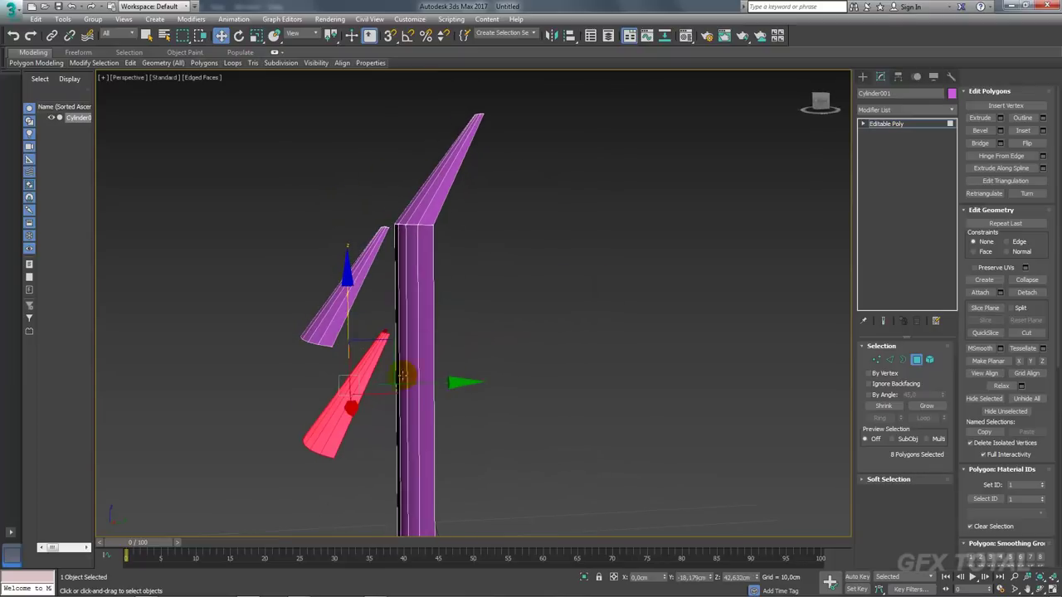
pyautogui.moveTo(403, 374); pyautogui.dragTo(351, 384)
pyautogui.keyDown('alt'); pyautogui.moveTo(351, 384); pyautogui.dragTo(759, 392, button='middle'); pyautogui.keyUp('alt')
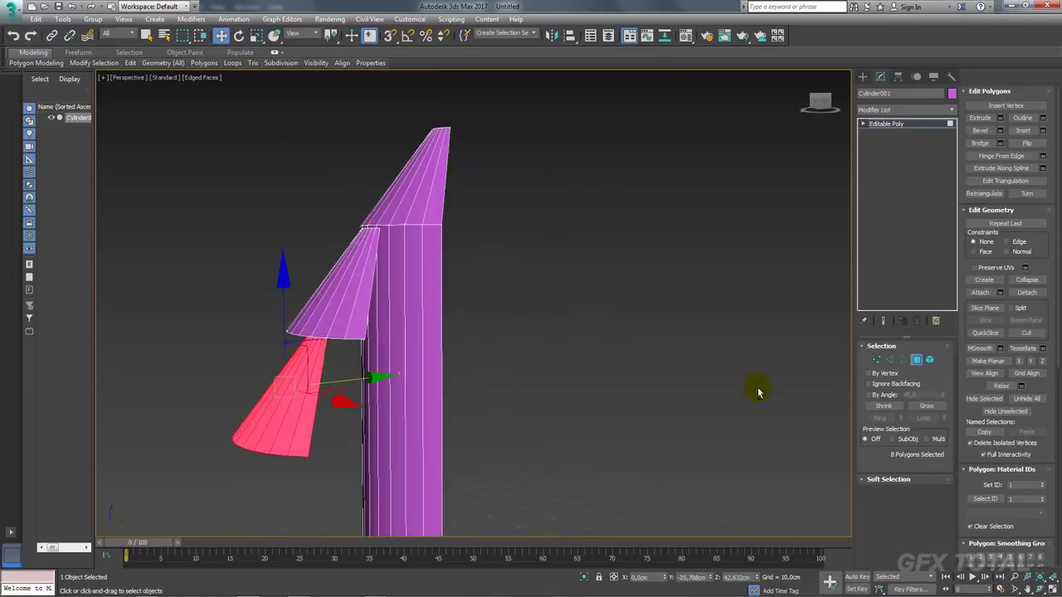
# Undo an edge pick and clear the polygon selection
pyautogui.click(890, 359)
pyautogui.click(337, 408)
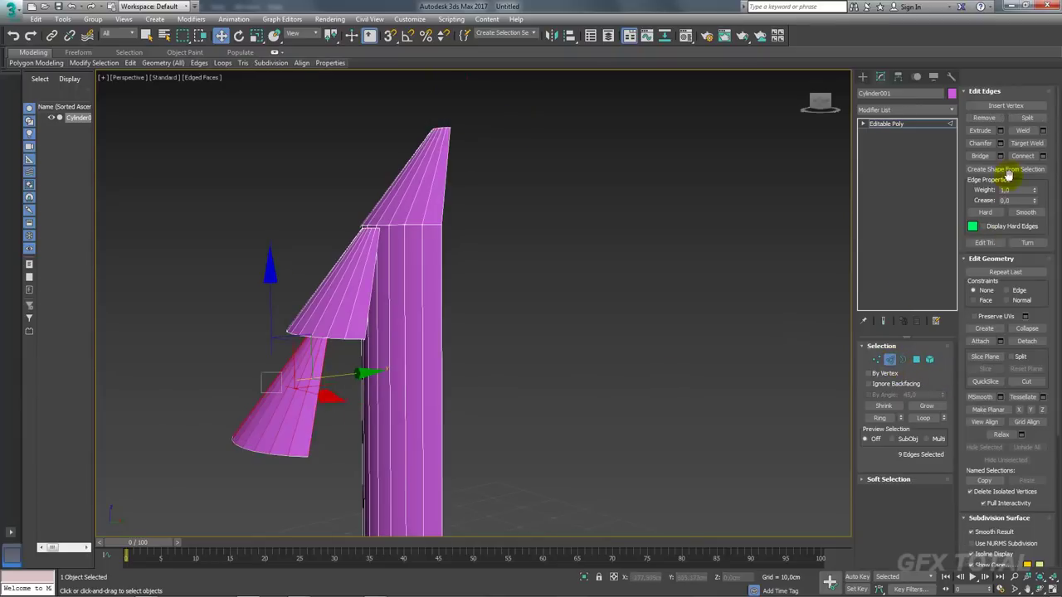
pyautogui.hotkey('ctrl', 'z')
pyautogui.click(917, 359)
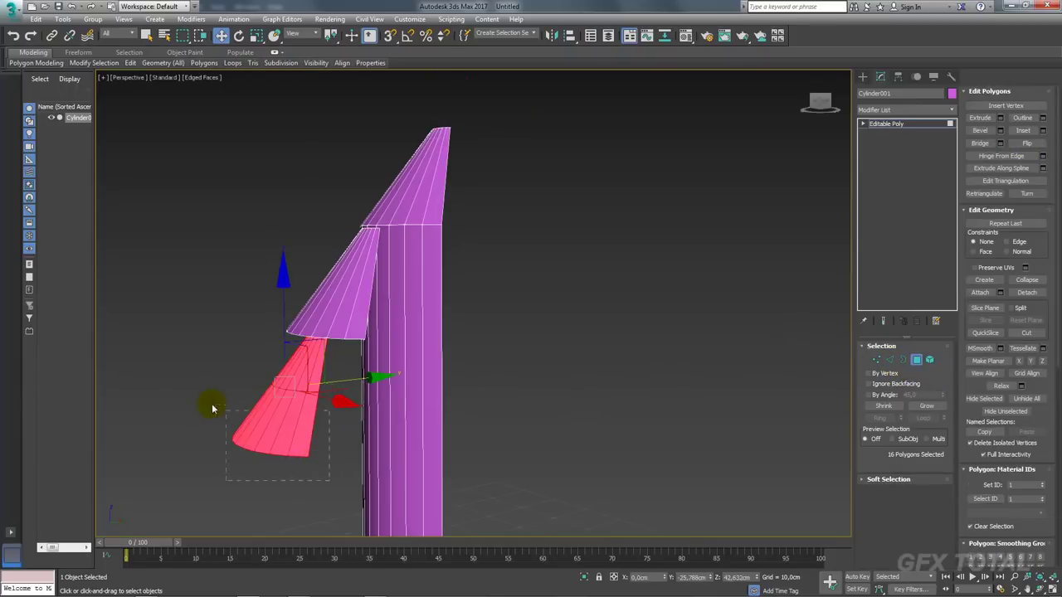
pyautogui.press('Delete')
# Adjust the edge selection at Edge level while orbiting to a side view of the cones
pyautogui.keyDown('alt'); pyautogui.moveTo(322, 353); pyautogui.dragTo(420, 306, button='middle'); pyautogui.keyUp('alt')
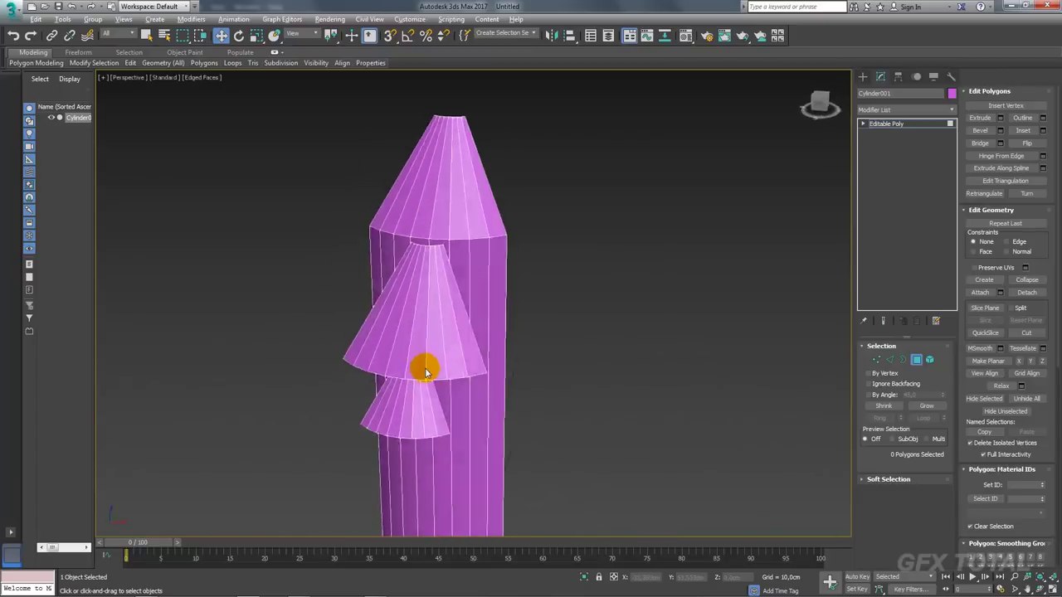
pyautogui.click(889, 360)
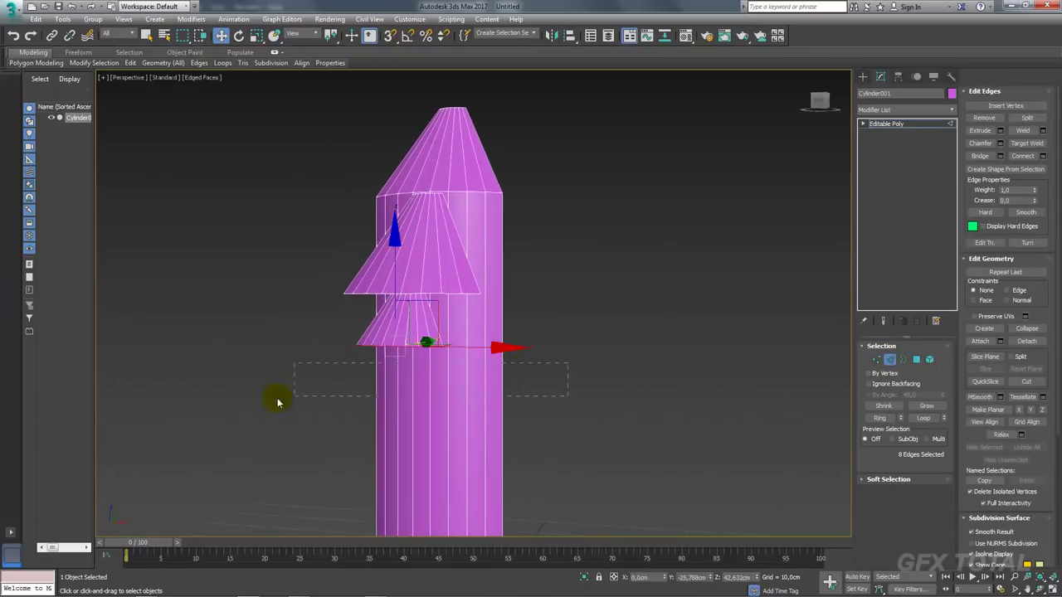
pyautogui.keyDown('alt'); pyautogui.moveTo(278, 399); pyautogui.dragTo(487, 403, button='middle'); pyautogui.keyUp('alt')
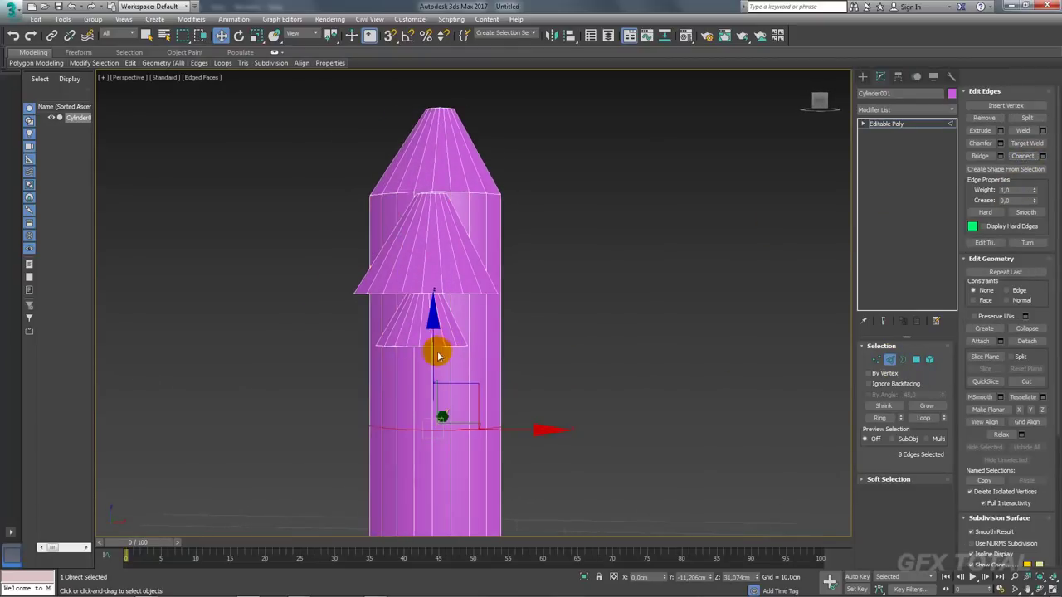
pyautogui.moveTo(434, 348); pyautogui.dragTo(433, 271)
pyautogui.keyDown('alt'); pyautogui.moveTo(435, 271); pyautogui.dragTo(506, 342, button='middle'); pyautogui.keyUp('alt')
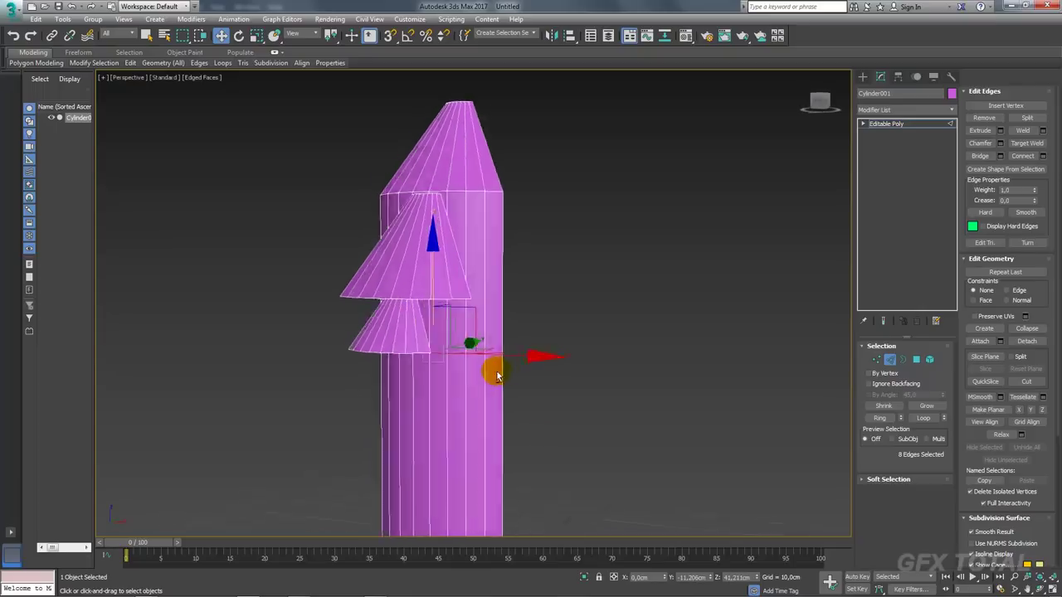
# Box-select both cone elements and delete them
pyautogui.click(928, 361)
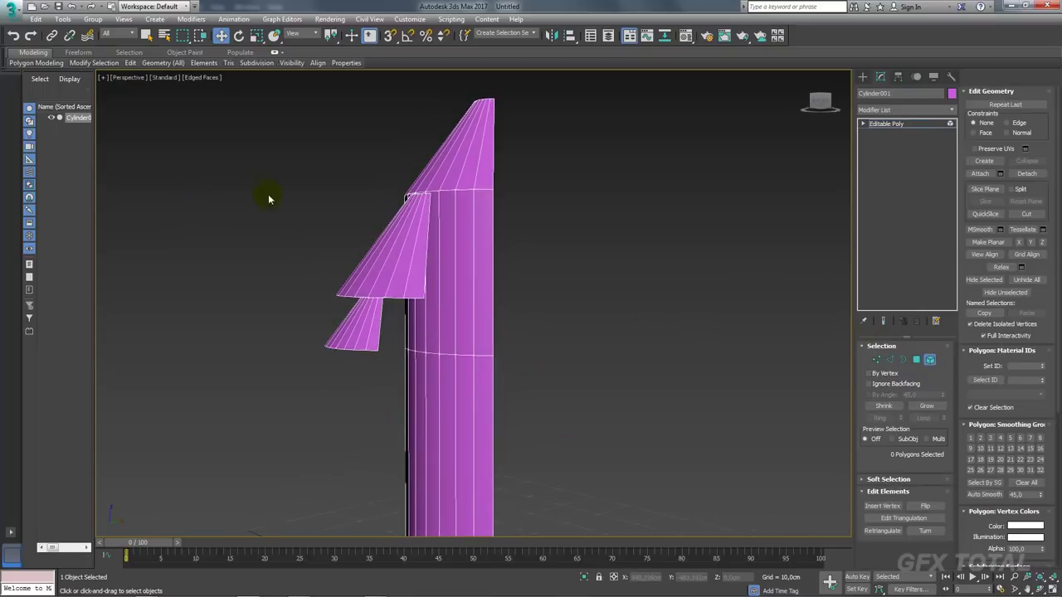
pyautogui.moveTo(333, 225); pyautogui.dragTo(339, 266)
pyautogui.press('Delete')
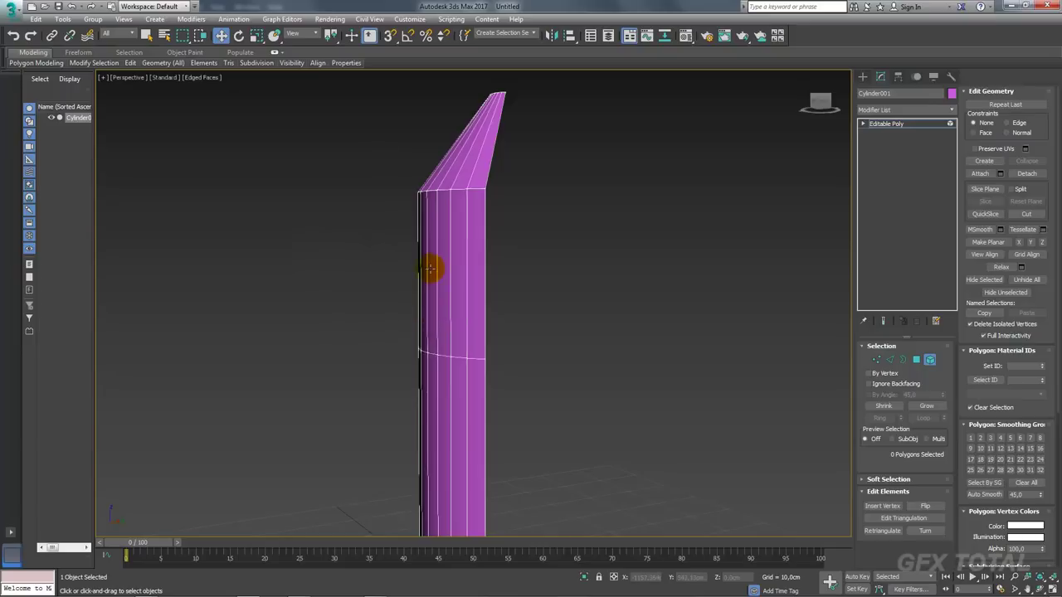
pyautogui.keyDown('alt'); pyautogui.moveTo(434, 268); pyautogui.dragTo(521, 291, button='middle'); pyautogui.keyUp('alt')
# Move between Vertex and Polygon levels, selecting one side's faces around the slanted tip
pyautogui.click(877, 360)
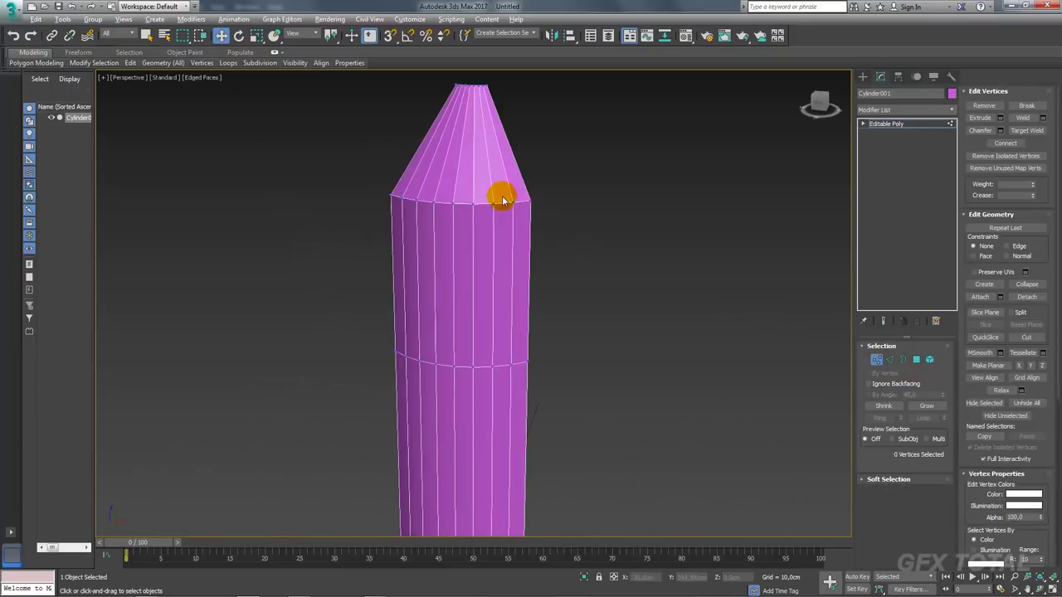
pyautogui.keyDown('alt'); pyautogui.moveTo(502, 197); pyautogui.dragTo(504, 224, button='middle'); pyautogui.keyUp('alt')
pyautogui.press('4')
pyautogui.keyDown('alt'); pyautogui.moveTo(840, 360); pyautogui.dragTo(680, 323, button='middle'); pyautogui.keyUp('alt')
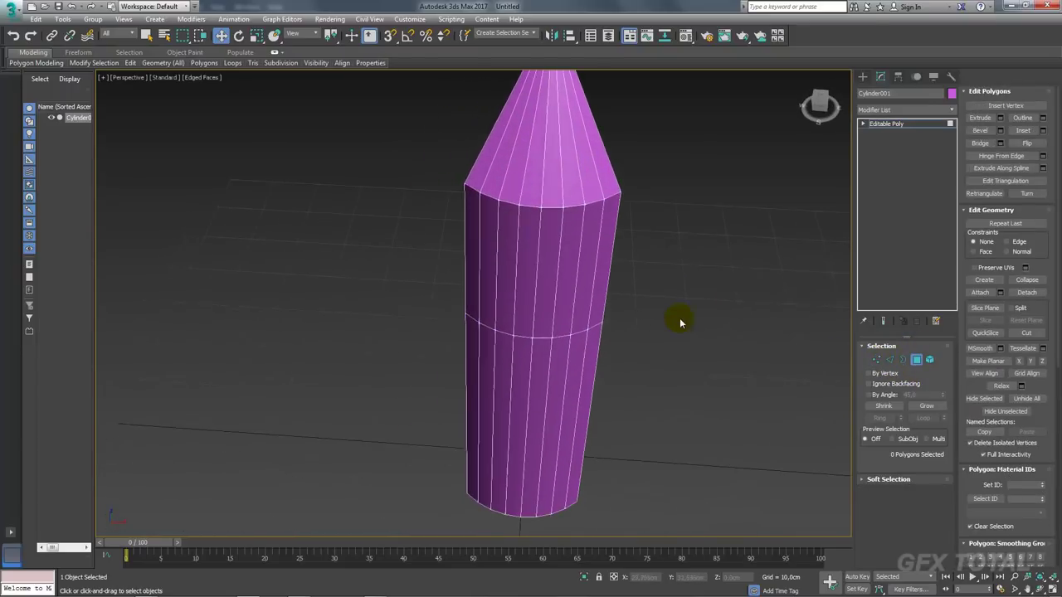
pyautogui.scroll(-3, 435, 196)
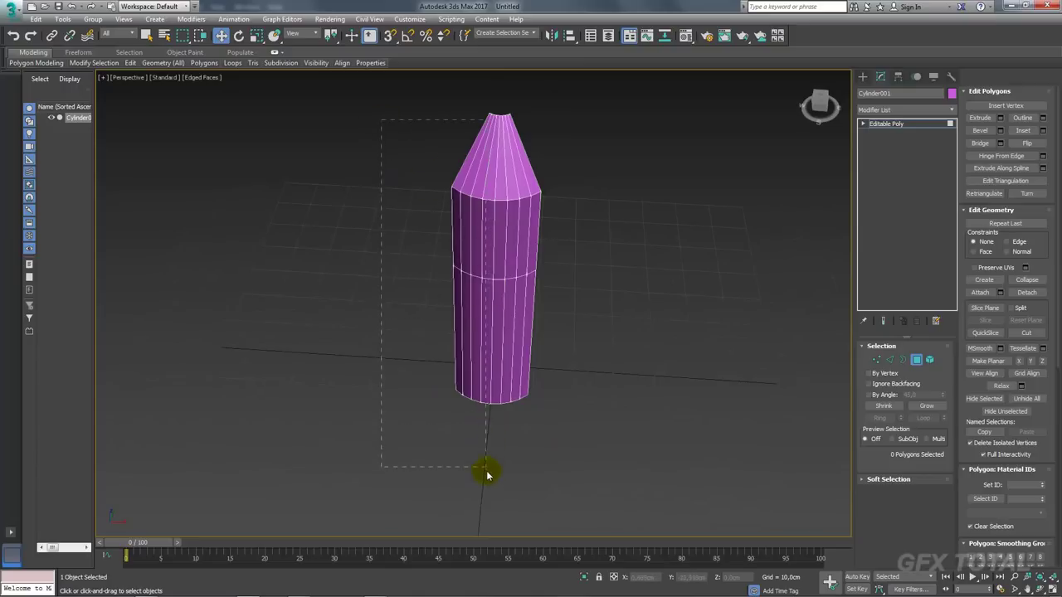
pyautogui.moveTo(486, 301); pyautogui.dragTo(486, 470)
pyautogui.keyDown('alt'); pyautogui.moveTo(569, 227); pyautogui.dragTo(615, 289, button='middle'); pyautogui.keyUp('alt')
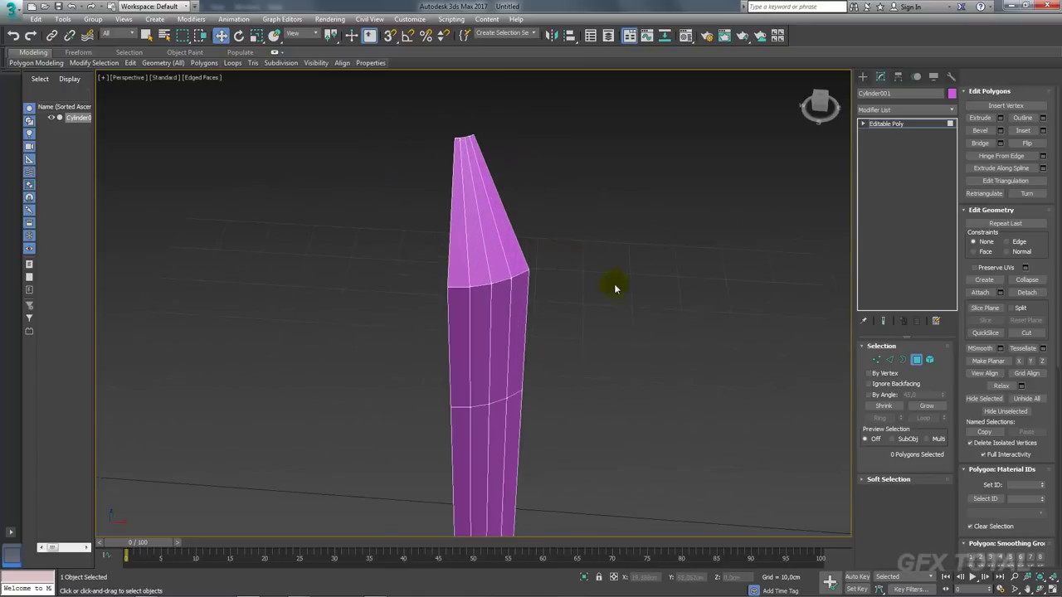
pyautogui.click(890, 360)
pyautogui.keyDown('alt'); pyautogui.moveTo(526, 280); pyautogui.dragTo(488, 195, button='middle'); pyautogui.keyUp('alt')
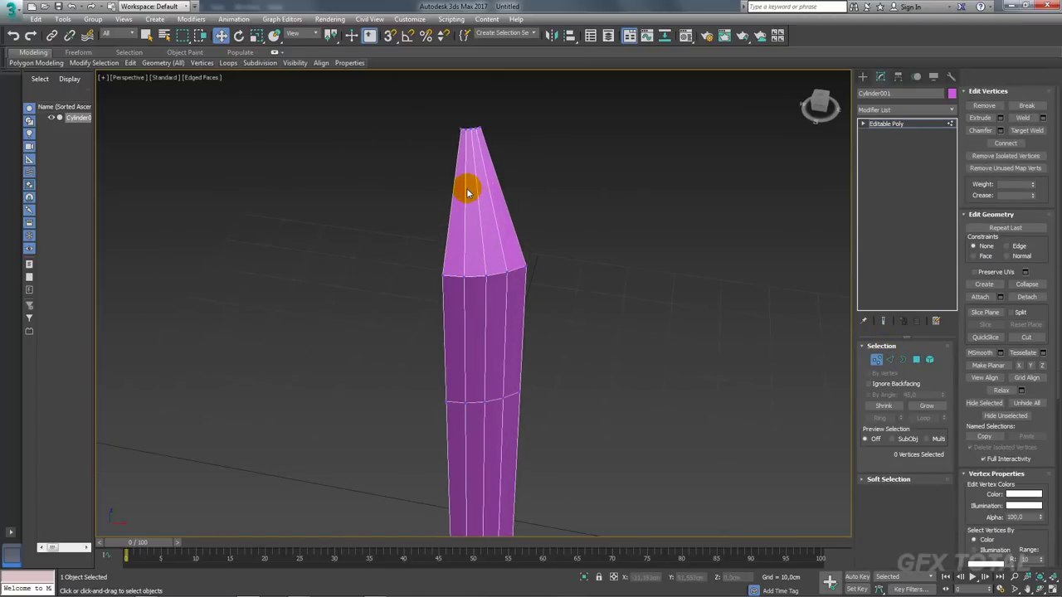
# Use Cut to slice diagonal edges from the cone tip down to the lower edge ring
pyautogui.rightClick(466, 192)
pyautogui.click(447, 97)
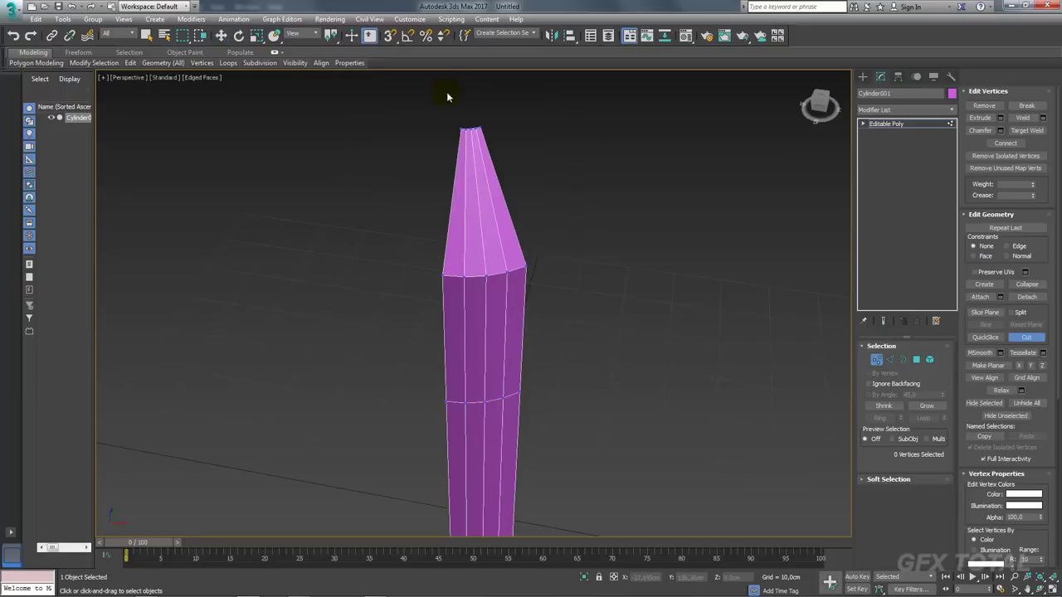
pyautogui.moveTo(464, 178); pyautogui.dragTo(410, 131, button='middle')
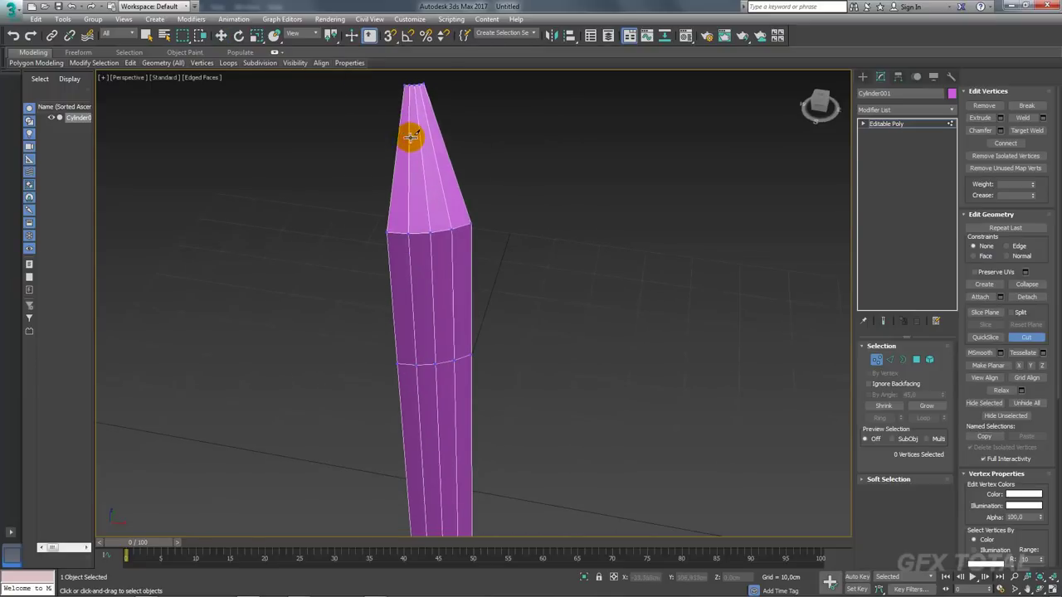
pyautogui.scroll(3, 411, 137)
pyautogui.moveTo(412, 125); pyautogui.dragTo(422, 207, button='middle')
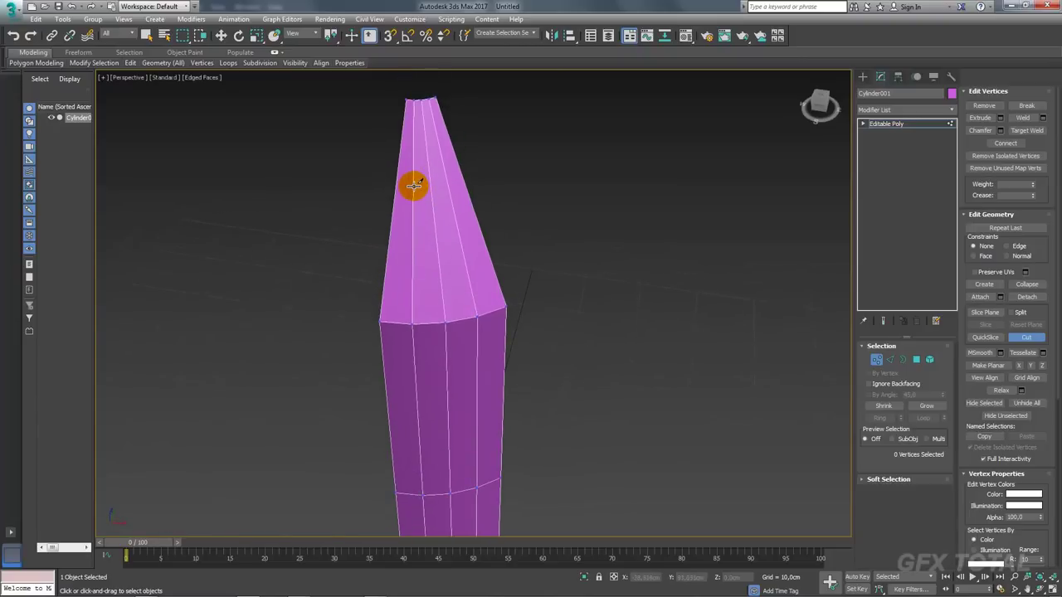
pyautogui.click(414, 186)
pyautogui.click(413, 322)
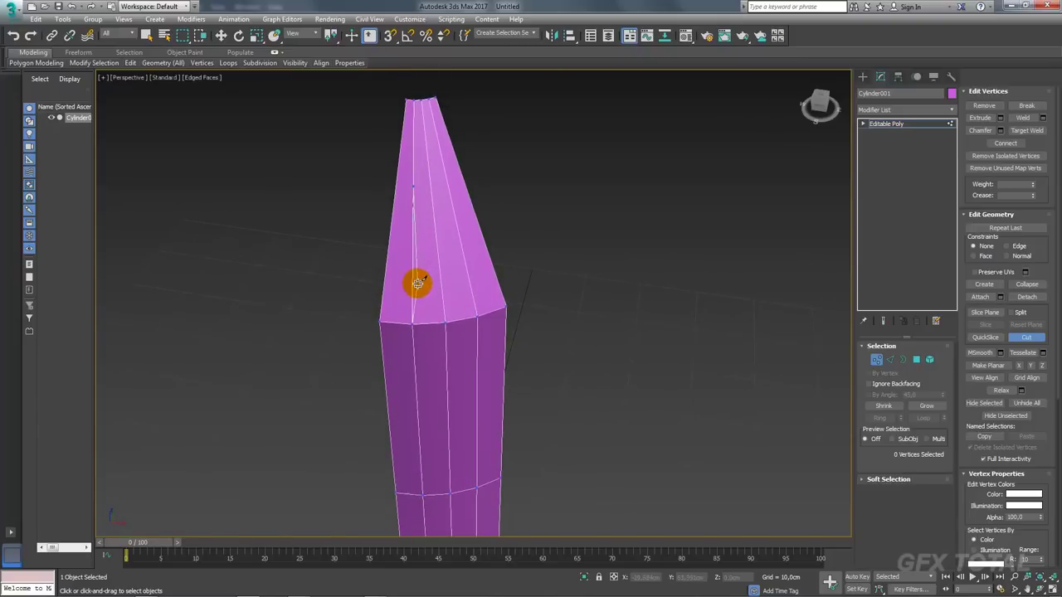
pyautogui.click(420, 283)
pyautogui.click(425, 320)
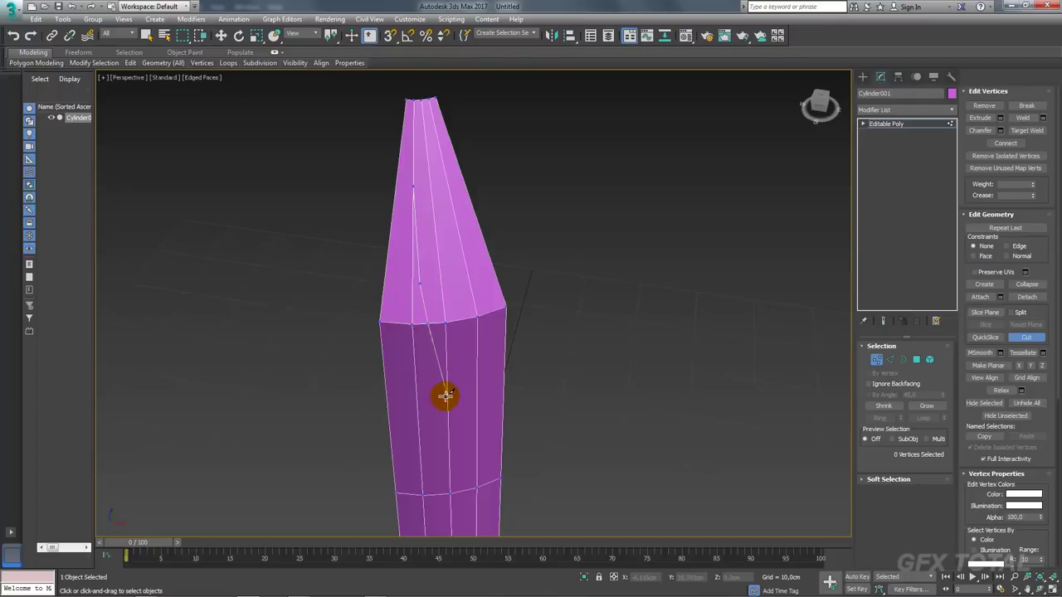
pyautogui.click(446, 402)
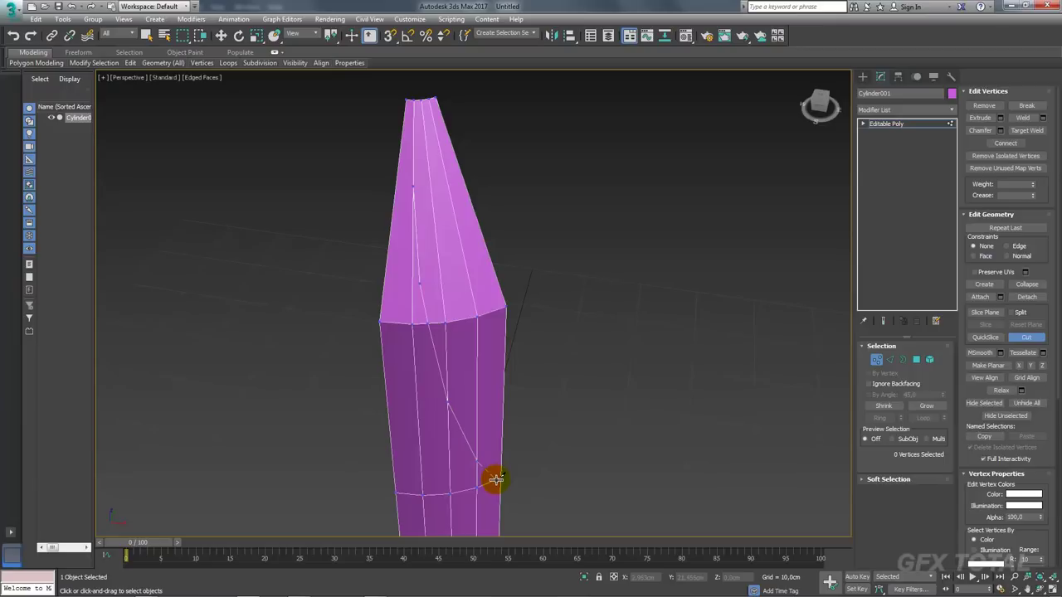
# Select the polygons at the cylinder's top at Polygon level
pyautogui.moveTo(565, 449)
pyautogui.keyDown('alt'); pyautogui.mouseDown(button='middle')
pyautogui.moveTo(512, 339)
pyautogui.moveTo(550, 356)
pyautogui.moveTo(585, 397)
pyautogui.moveTo(510, 386)
pyautogui.moveTo(550, 343)
pyautogui.moveTo(658, 362)
pyautogui.mouseUp(button='middle'); pyautogui.keyUp('alt')
pyautogui.click(916, 359)
pyautogui.moveTo(574, 192); pyautogui.dragTo(481, 285)
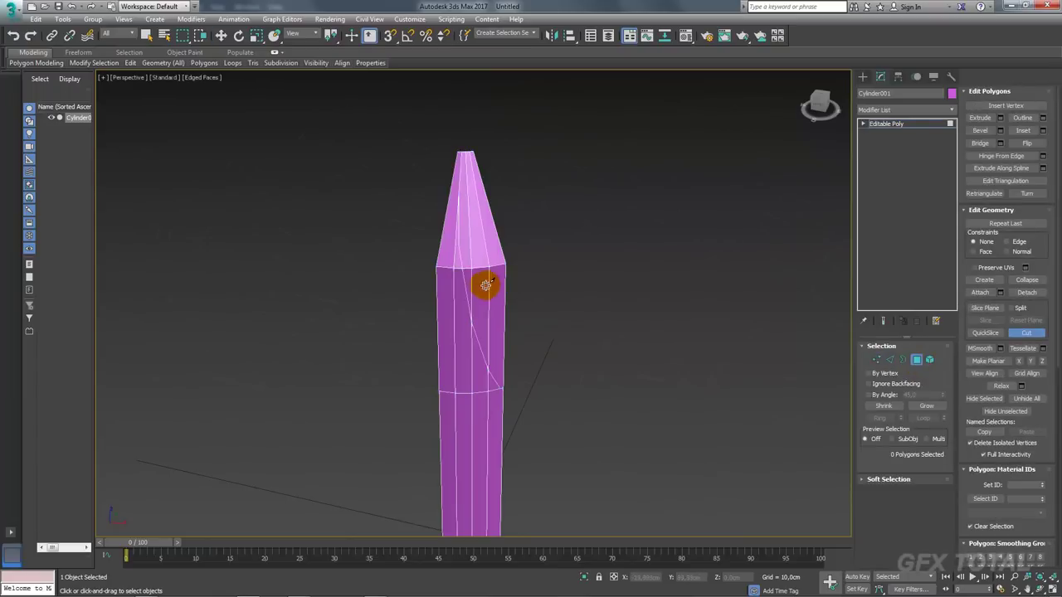
pyautogui.moveTo(574, 211); pyautogui.dragTo(473, 278)
pyautogui.moveTo(474, 278)
pyautogui.keyDown('alt'); pyautogui.mouseDown(button='middle')
pyautogui.moveTo(541, 332)
pyautogui.moveTo(550, 368)
pyautogui.moveTo(538, 319)
pyautogui.moveTo(463, 244)
pyautogui.moveTo(484, 267)
pyautogui.mouseUp(button='middle'); pyautogui.keyUp('alt')
# At Vertex level, cut a first new edge from the piece's edge across the faces
pyautogui.click(876, 360)
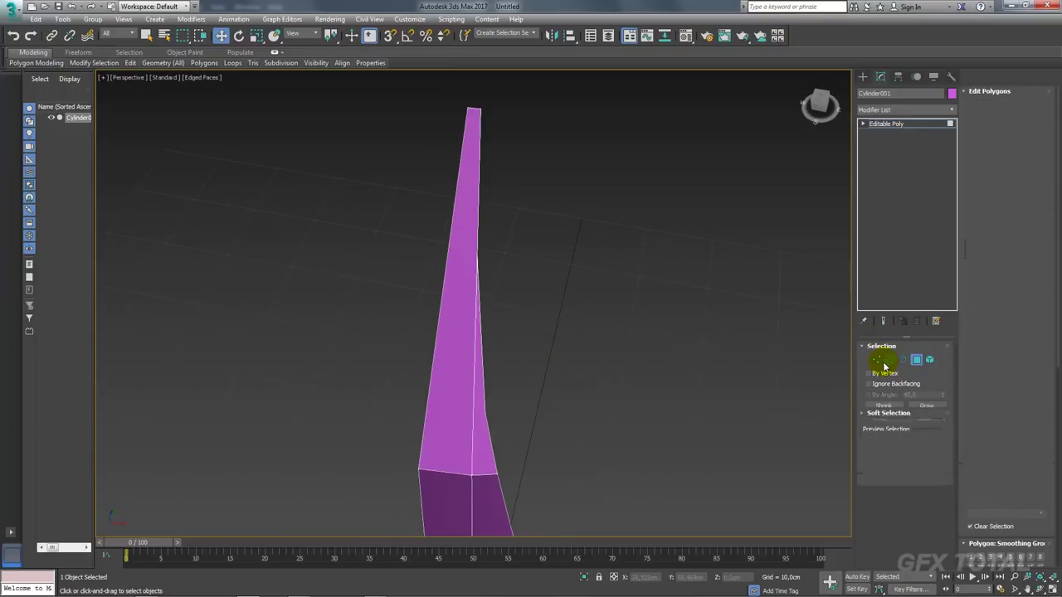
pyautogui.scroll(5, 515, 297)
pyautogui.scroll(-5, 515, 300)
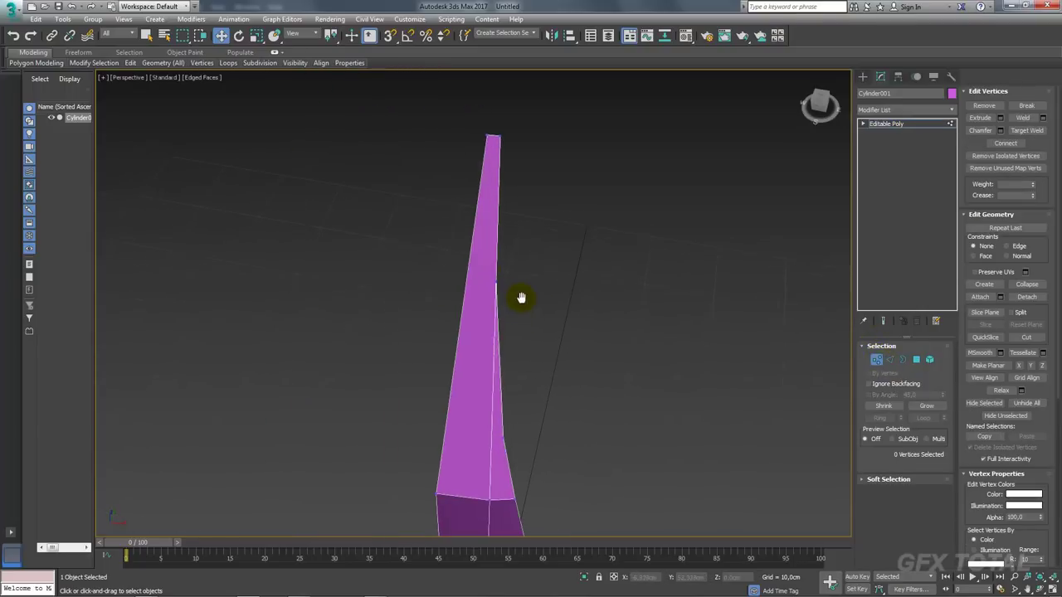
pyautogui.rightClick(496, 282)
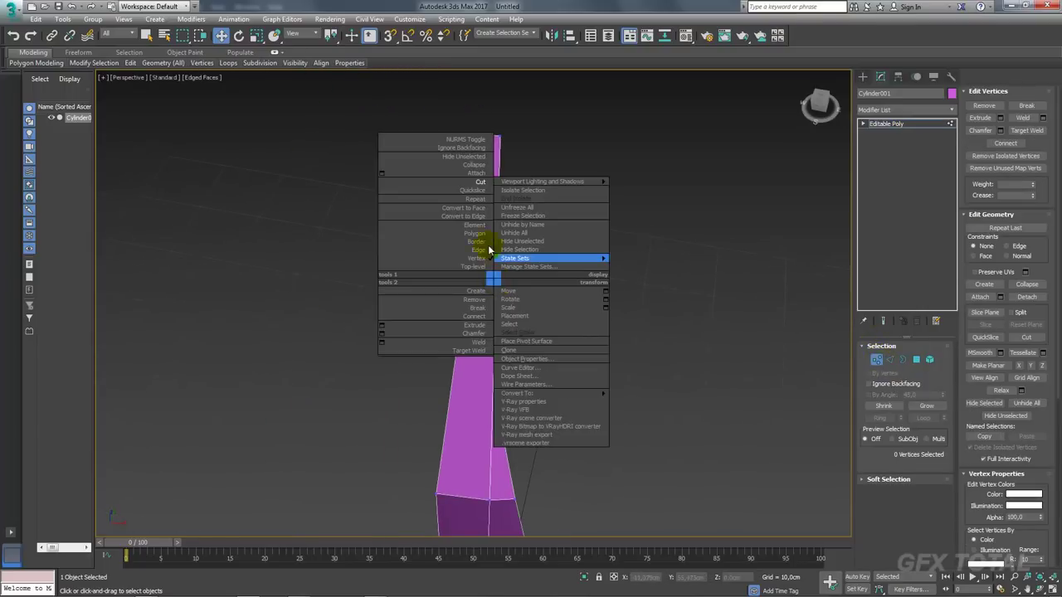
pyautogui.click(481, 177)
pyautogui.rightClick(540, 259)
pyautogui.click(525, 159)
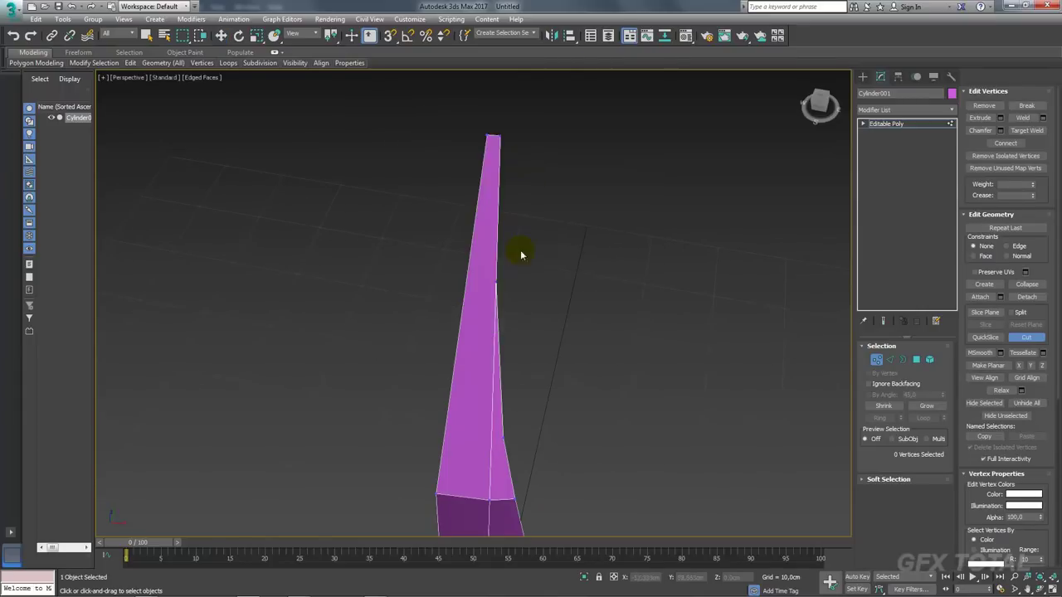
pyautogui.click(496, 283)
pyautogui.scroll(-2, 507, 330)
pyautogui.scroll(-1, 509, 390)
pyautogui.scroll(2, 495, 340)
pyautogui.scroll(3, 515, 373)
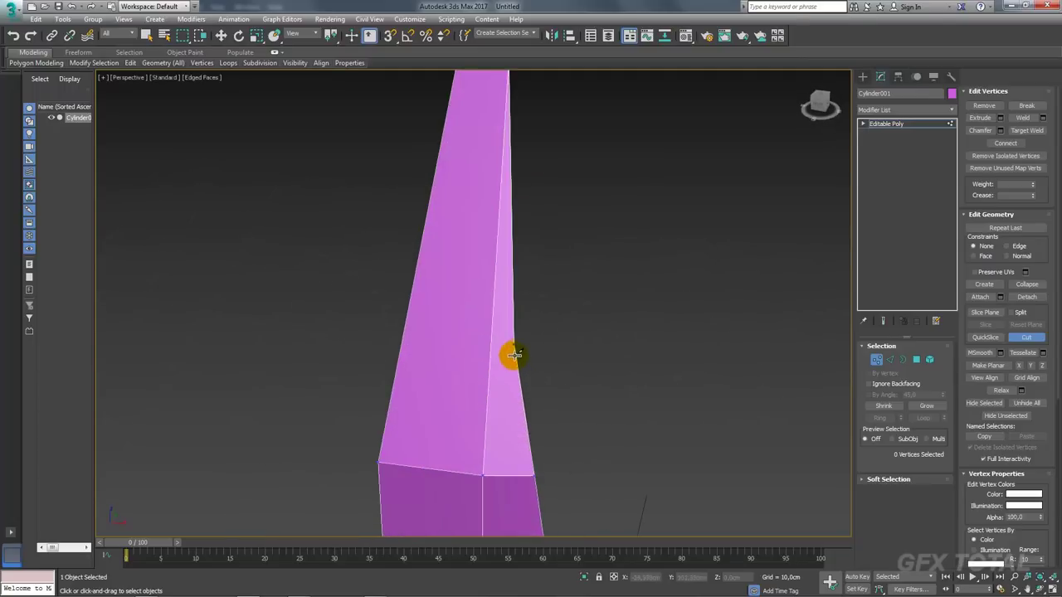
pyautogui.click(514, 344)
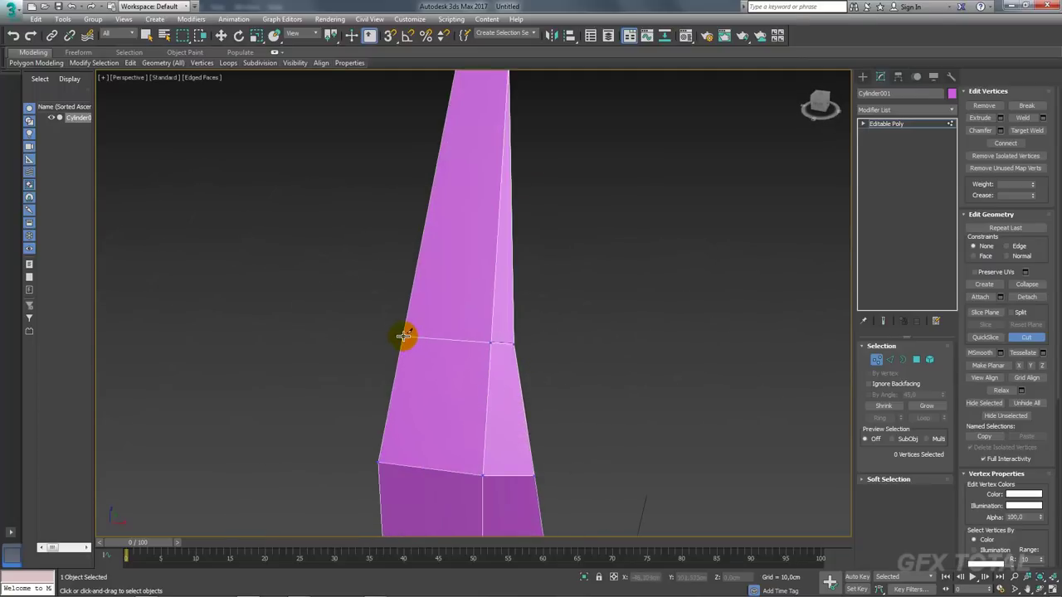
# Cut an edge from the right edge across to the left edge
pyautogui.scroll(-2, 427, 352)
pyautogui.scroll(2, 490, 241)
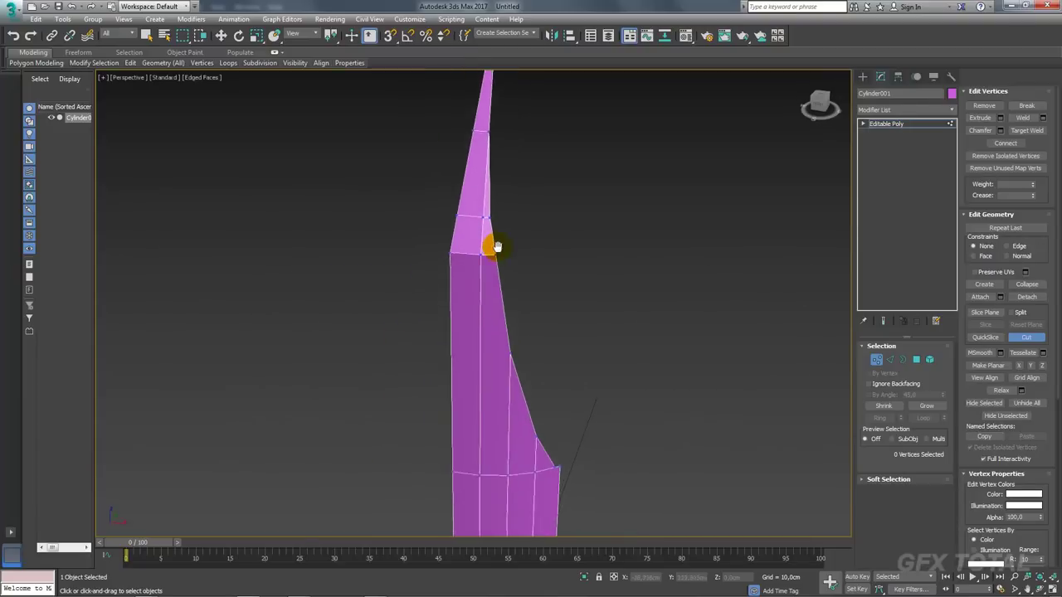
pyautogui.scroll(1, 501, 311)
pyautogui.scroll(2, 506, 315)
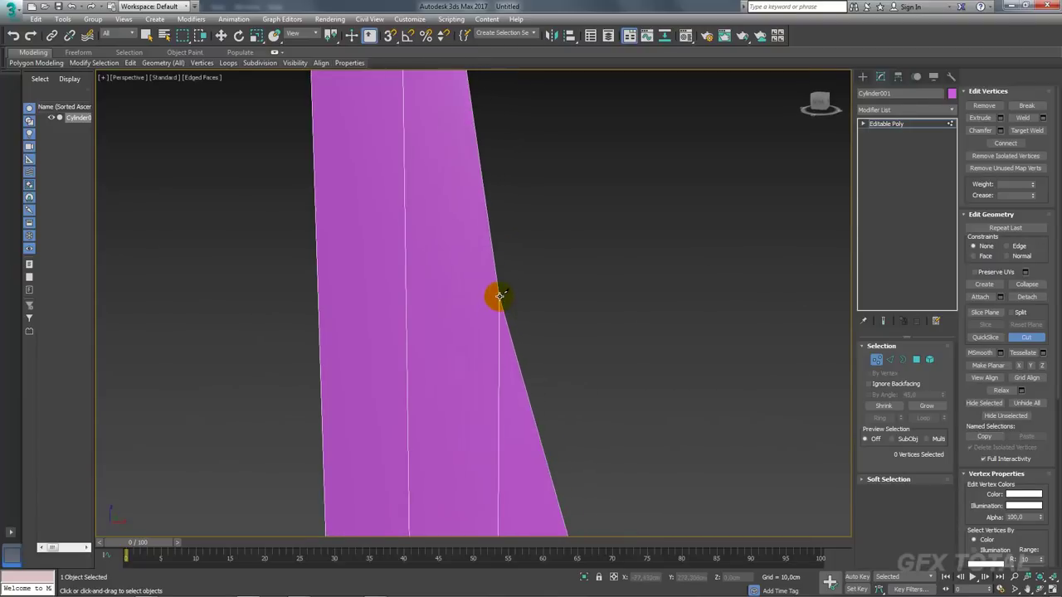
pyautogui.click(499, 296)
pyautogui.click(319, 303)
# Cut from the notch's right vertex down below the notch and across to the left edge
pyautogui.scroll(-2, 407, 339)
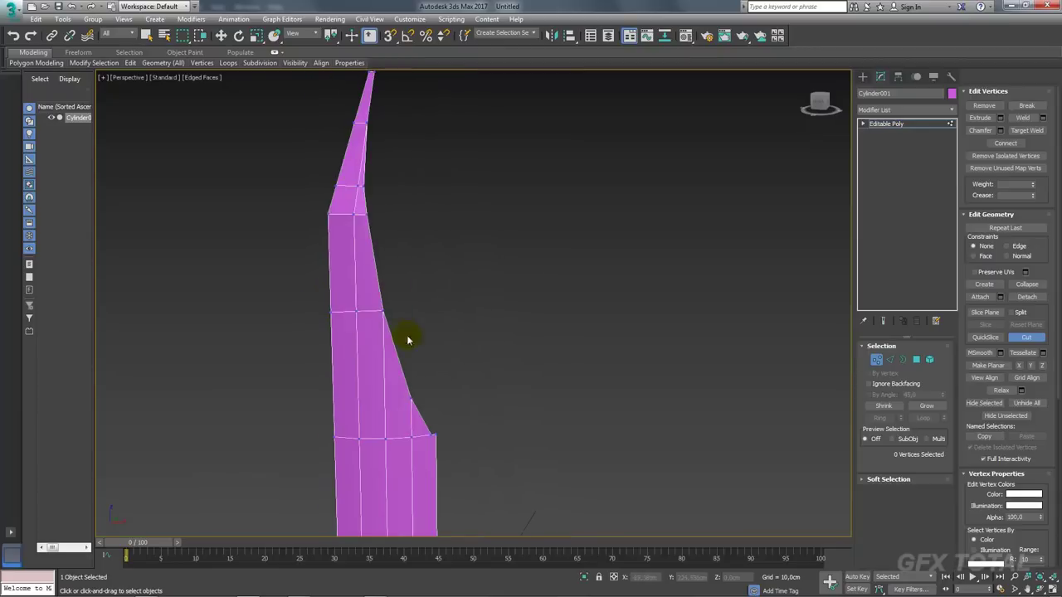
pyautogui.scroll(3, 418, 329)
pyautogui.scroll(1, 421, 322)
pyautogui.scroll(-1, 500, 325)
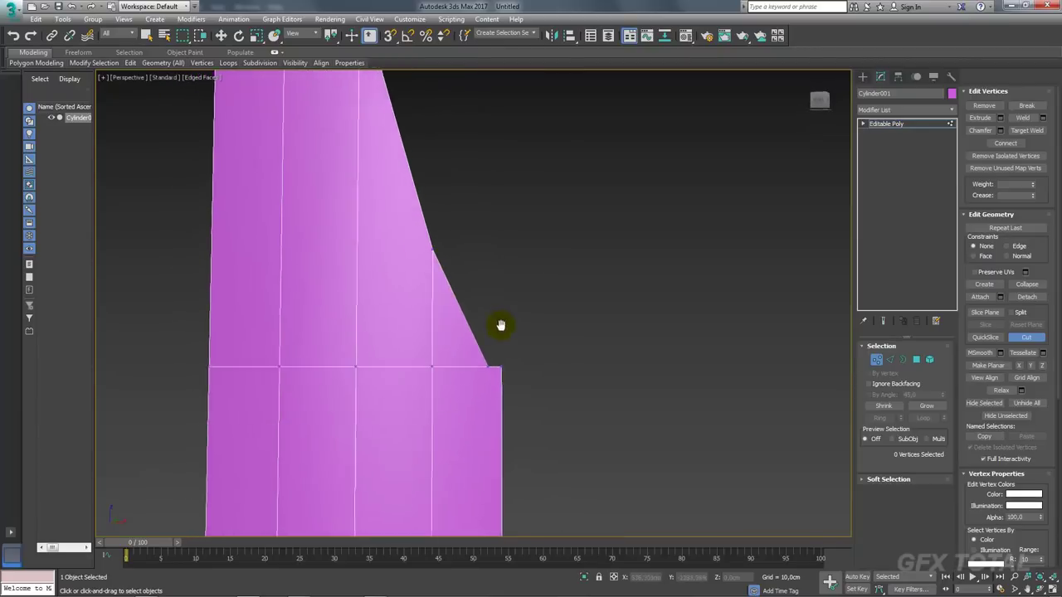
pyautogui.scroll(-1, 486, 339)
pyautogui.scroll(2, 500, 284)
pyautogui.scroll(-1, 493, 255)
pyautogui.scroll(-3, 522, 308)
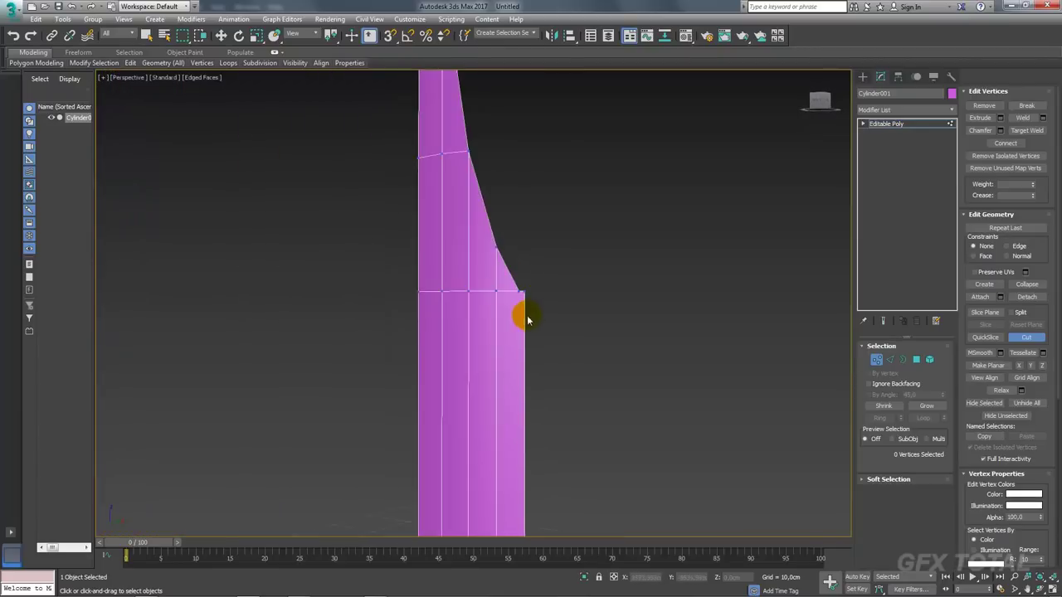
pyautogui.scroll(-1, 507, 290)
pyautogui.scroll(3, 506, 260)
pyautogui.scroll(2, 512, 270)
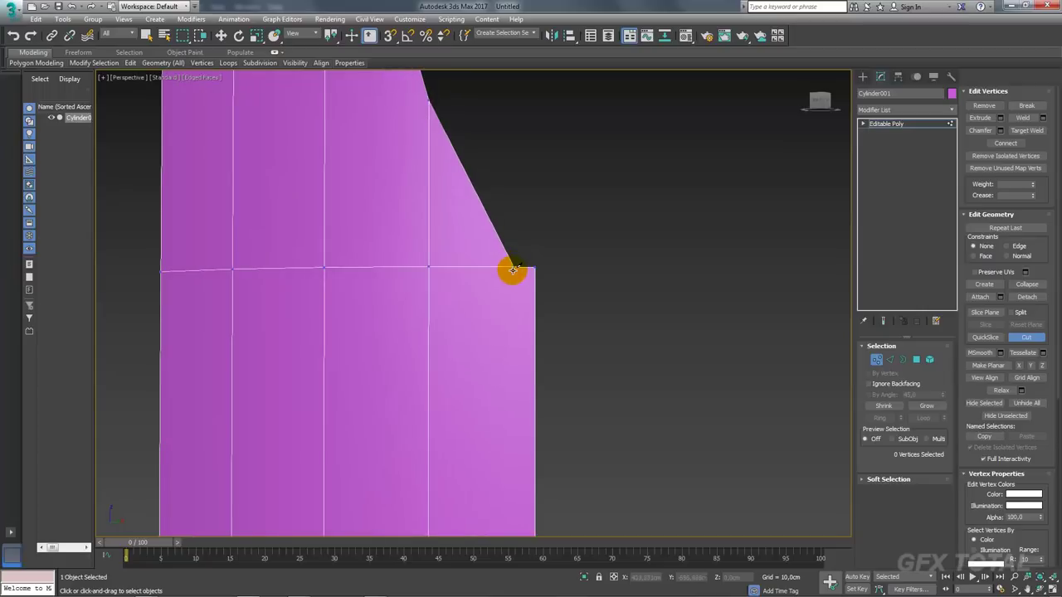
pyautogui.click(509, 269)
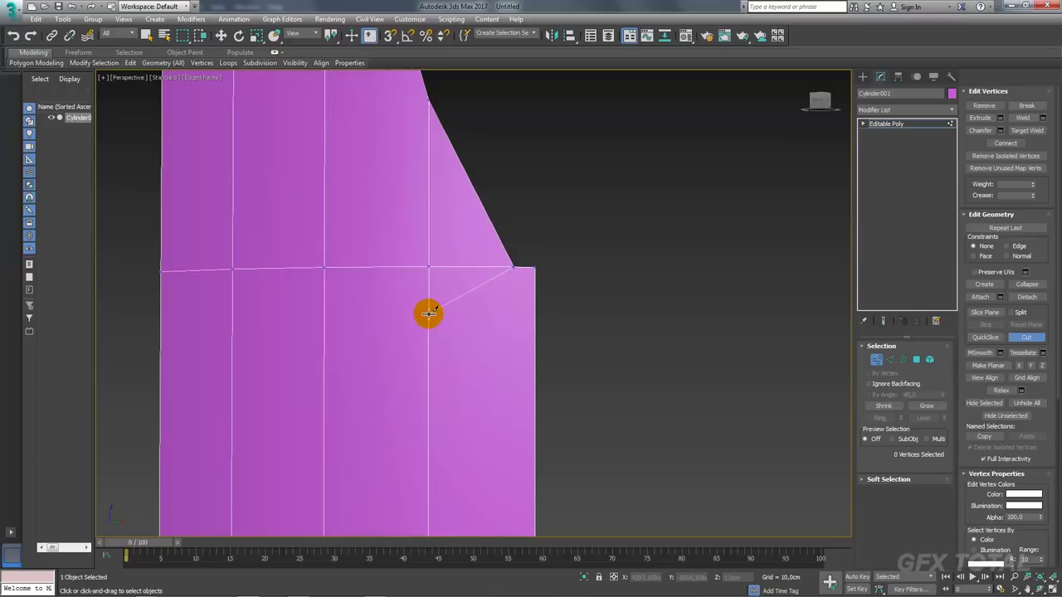
pyautogui.click(428, 313)
pyautogui.click(160, 324)
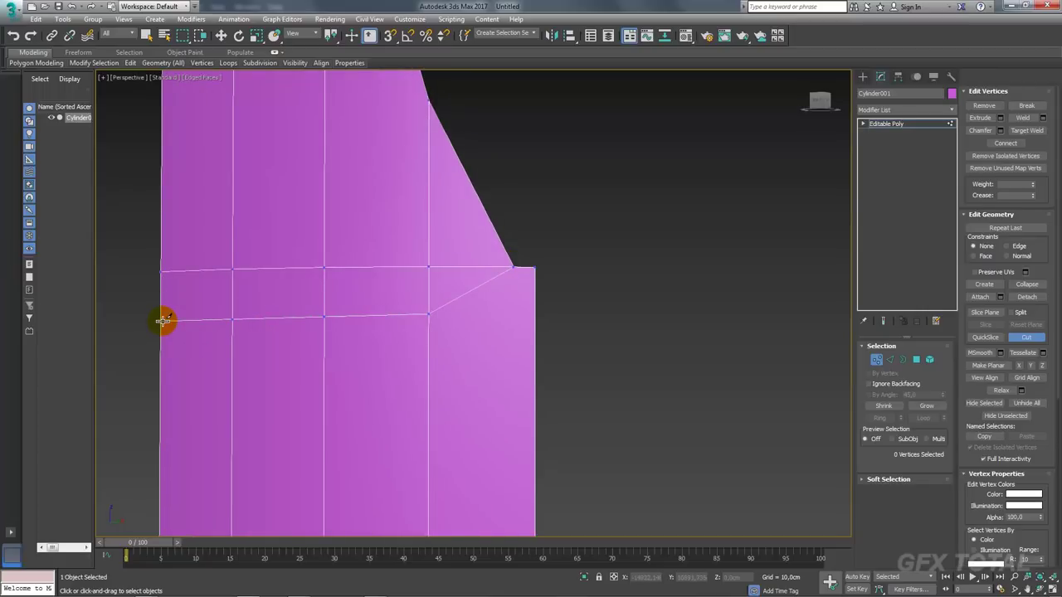
pyautogui.moveTo(337, 273)
pyautogui.mouseDown(button='middle')
pyautogui.moveTo(556, 277)
pyautogui.moveTo(536, 290)
pyautogui.moveTo(576, 296)
pyautogui.moveTo(526, 247)
pyautogui.moveTo(533, 265)
pyautogui.mouseUp(button='middle')
# Cut from the notch face's edge to the right edge and select the new vertex to move
pyautogui.scroll(3, 533, 265)
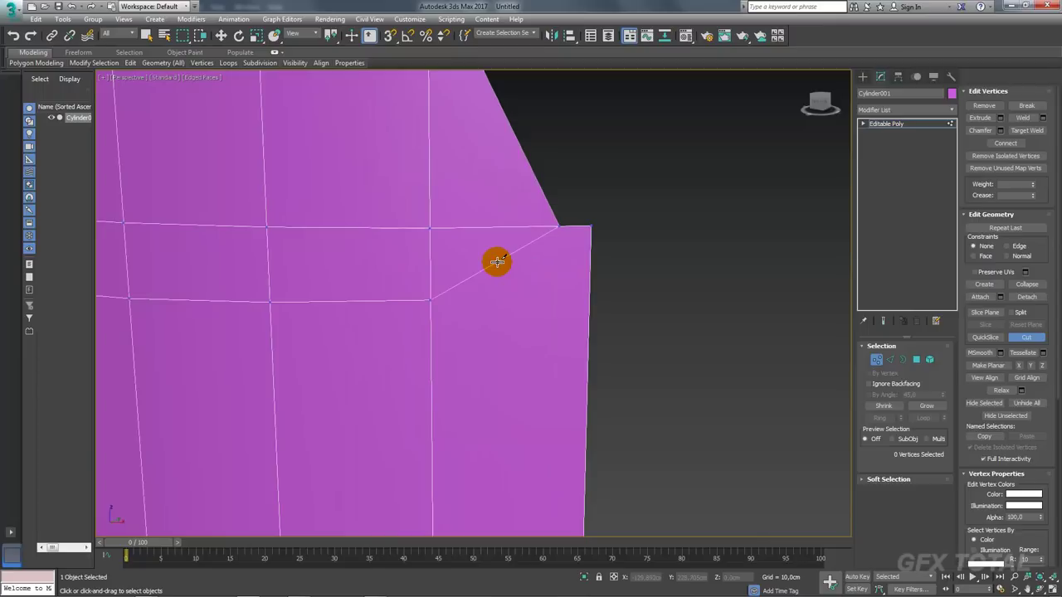
pyautogui.click(497, 262)
pyautogui.click(588, 324)
pyautogui.press('w')
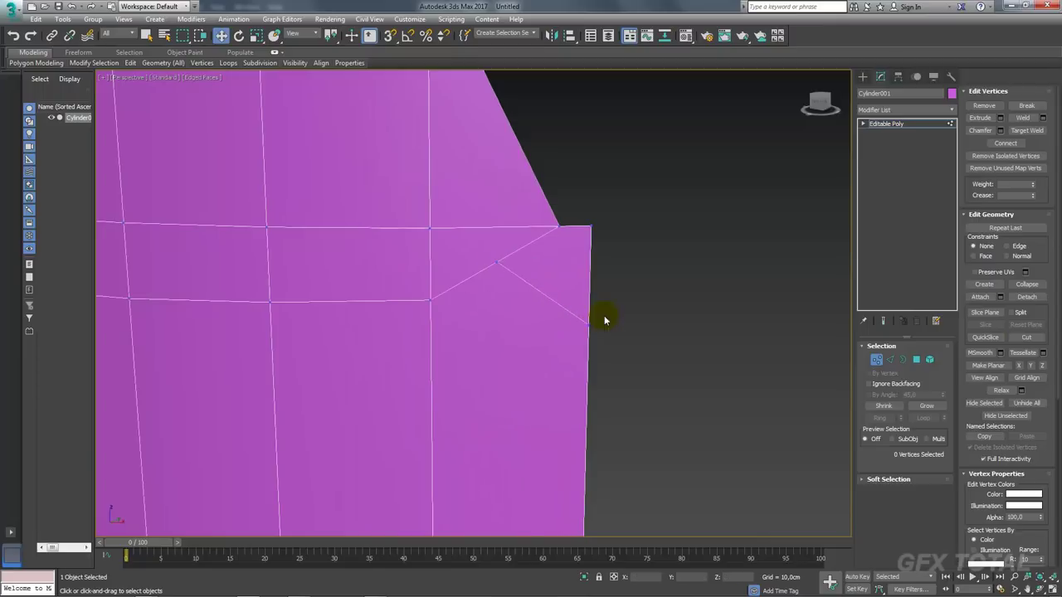
pyautogui.click(497, 262)
# Drag the new vertex down its edge to the lower edge ring, then inspect the mesh
pyautogui.moveTo(536, 224); pyautogui.dragTo(550, 246)
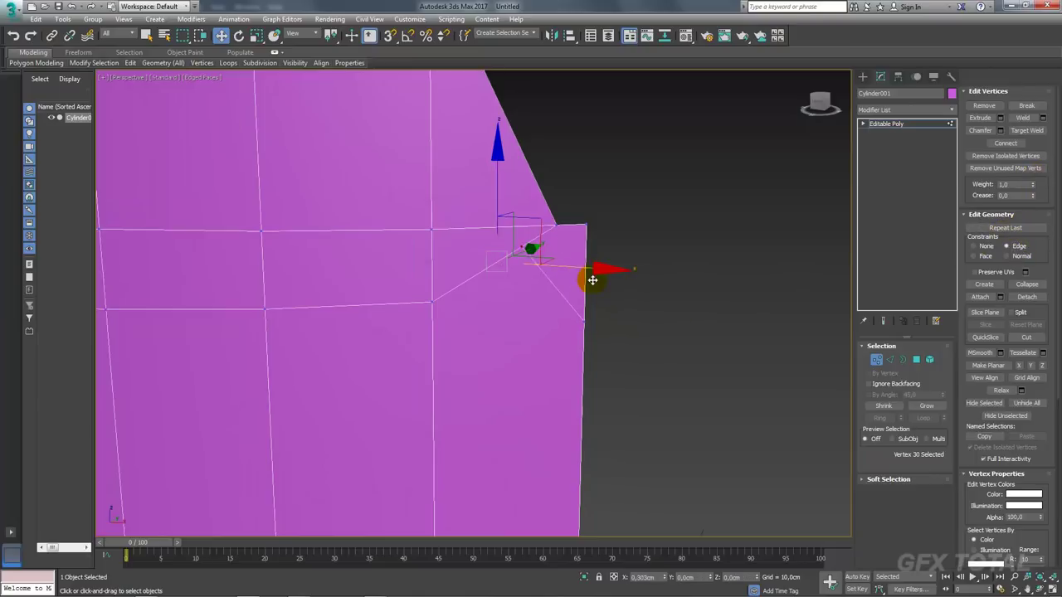
pyautogui.moveTo(536, 217); pyautogui.dragTo(593, 324)
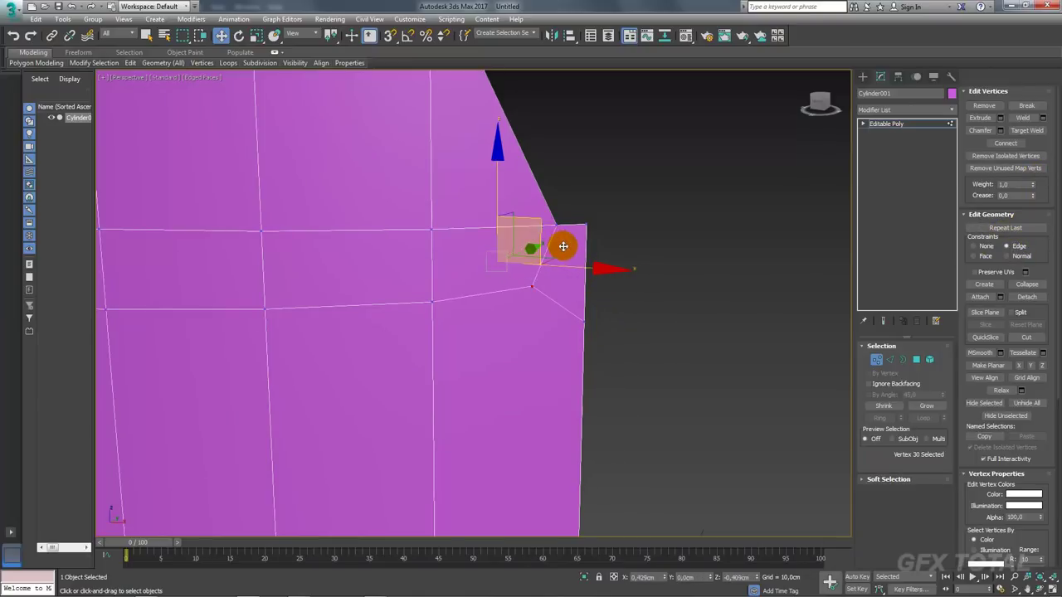
pyautogui.moveTo(563, 294)
pyautogui.mouseDown(button='middle')
pyautogui.moveTo(564, 247)
pyautogui.moveTo(601, 241)
pyautogui.moveTo(592, 268)
pyautogui.moveTo(628, 266)
pyautogui.moveTo(621, 327)
pyautogui.moveTo(590, 302)
pyautogui.moveTo(611, 301)
pyautogui.moveTo(594, 281)
pyautogui.mouseUp(button='middle')
pyautogui.scroll(-3, 581, 249)
pyautogui.moveTo(553, 246)
pyautogui.keyDown('alt'); pyautogui.mouseDown(button='middle')
pyautogui.moveTo(517, 407)
pyautogui.moveTo(536, 368)
pyautogui.moveTo(550, 213)
pyautogui.mouseUp(button='middle'); pyautogui.keyUp('alt')
pyautogui.scroll(2, 554, 240)
pyautogui.moveTo(558, 264)
pyautogui.keyDown('alt'); pyautogui.mouseDown(button='middle')
pyautogui.moveTo(598, 268)
pyautogui.moveTo(472, 275)
pyautogui.moveTo(577, 194)
pyautogui.moveTo(623, 273)
pyautogui.moveTo(609, 382)
pyautogui.moveTo(573, 254)
pyautogui.moveTo(600, 251)
pyautogui.moveTo(569, 237)
pyautogui.moveTo(569, 360)
pyautogui.moveTo(592, 381)
pyautogui.moveTo(512, 382)
pyautogui.moveTo(472, 210)
pyautogui.moveTo(535, 318)
pyautogui.mouseUp(button='middle'); pyautogui.keyUp('alt')
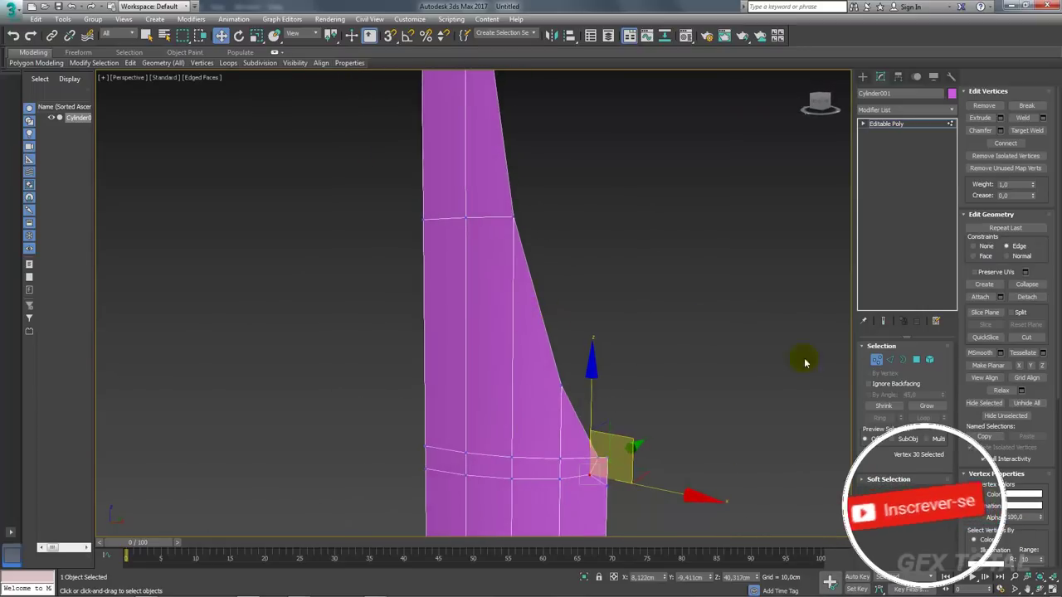
# Cut horizontal edges across the side faces with the quad-menu Cut tool
pyautogui.rightClick(521, 292)
pyautogui.click(498, 205)
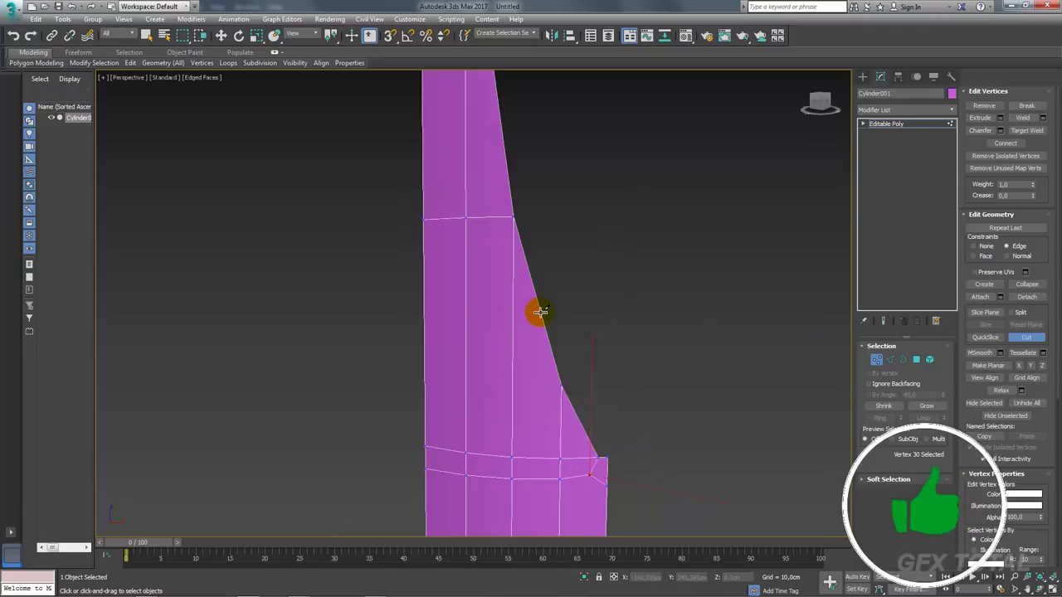
pyautogui.click(512, 335)
pyautogui.click(425, 335)
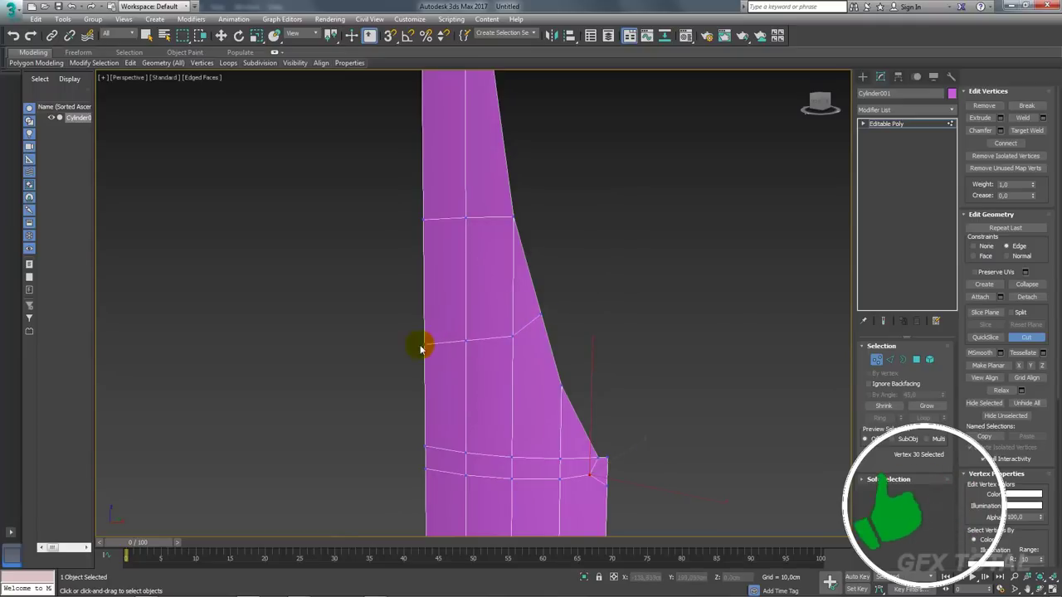
pyautogui.scroll(3, 477, 268)
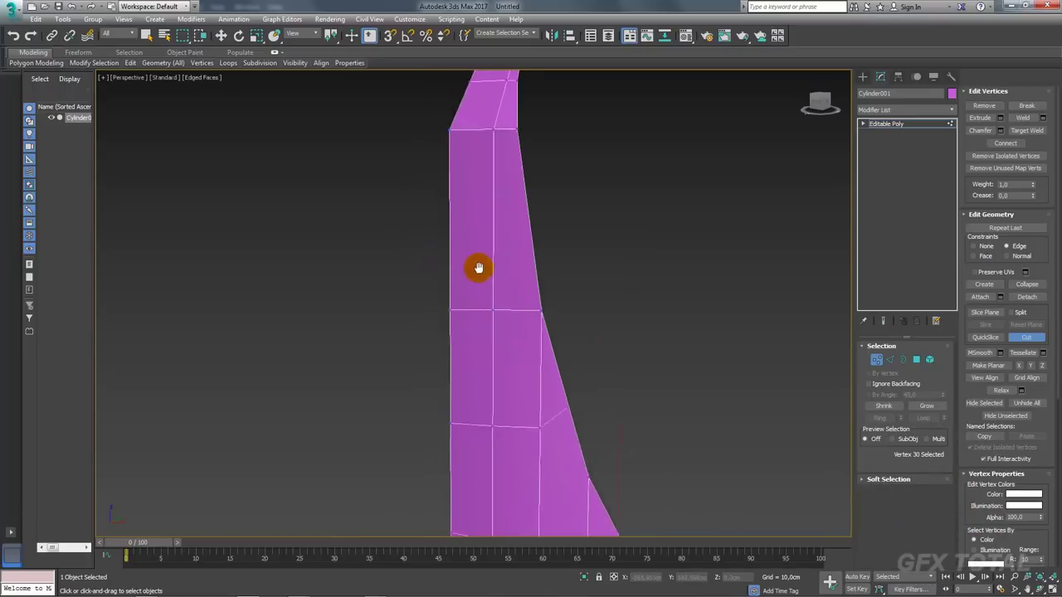
pyautogui.click(561, 260)
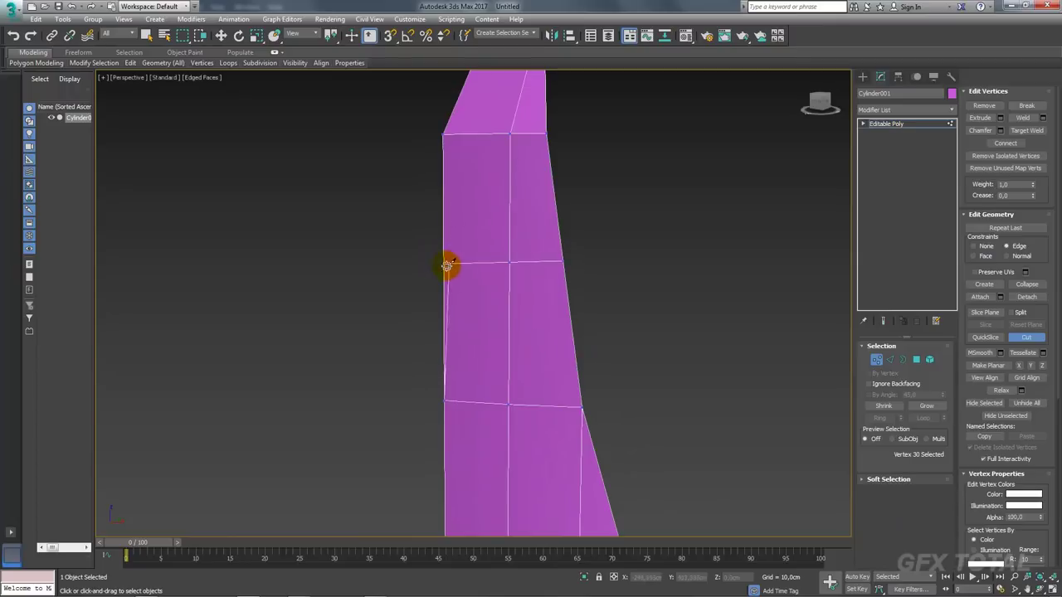
# Extend the cut to a point on the upper edge, then finish cutting
pyautogui.keyDown('alt'); pyautogui.moveTo(445, 263); pyautogui.dragTo(469, 238, button='middle'); pyautogui.keyUp('alt')
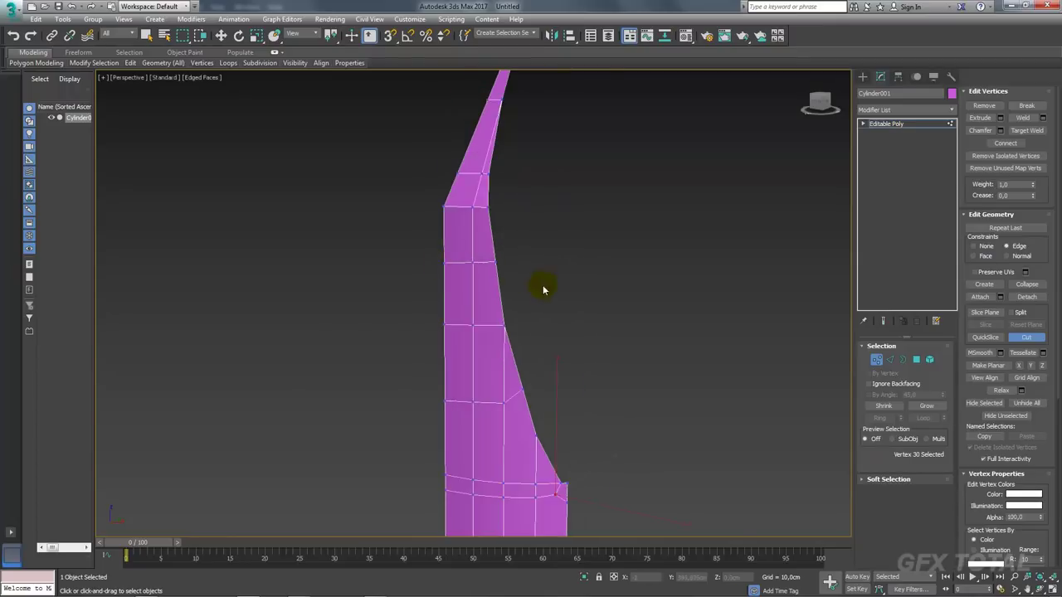
pyautogui.scroll(4, 469, 238)
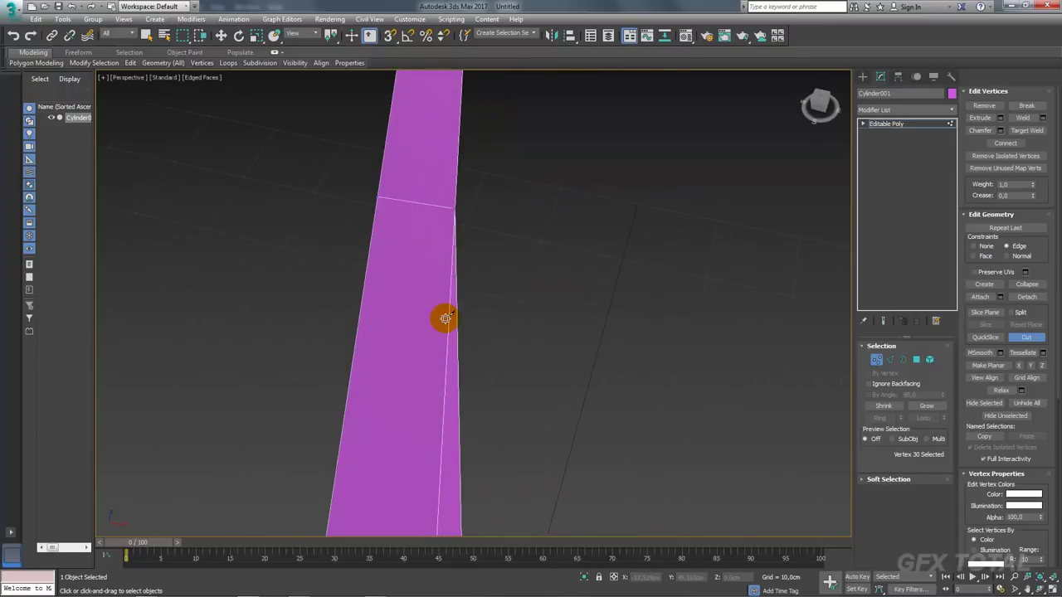
pyautogui.click(440, 394)
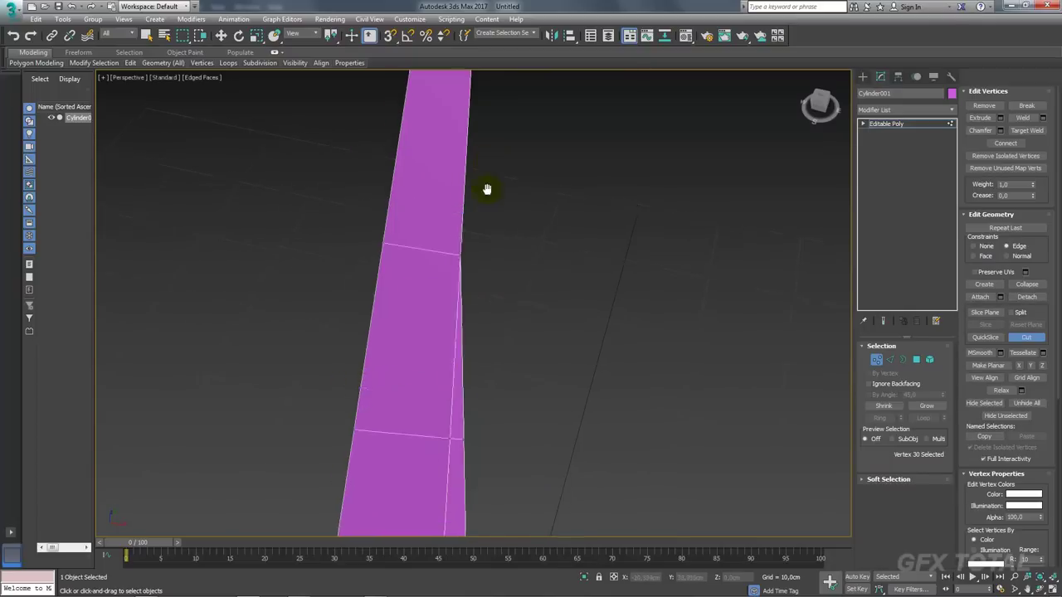
pyautogui.scroll(-3, 490, 208)
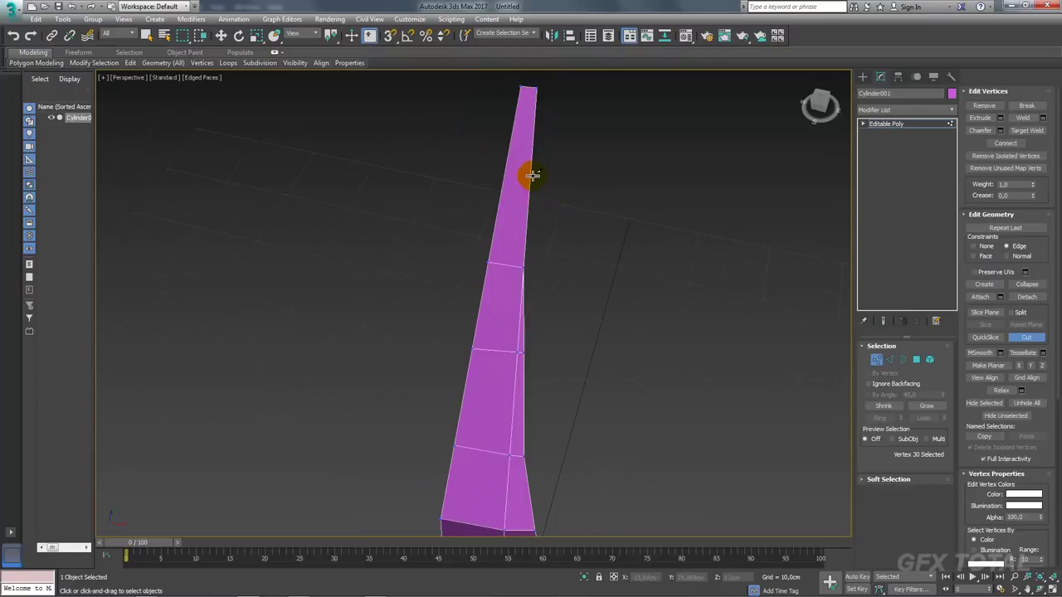
pyautogui.scroll(-3, 504, 174)
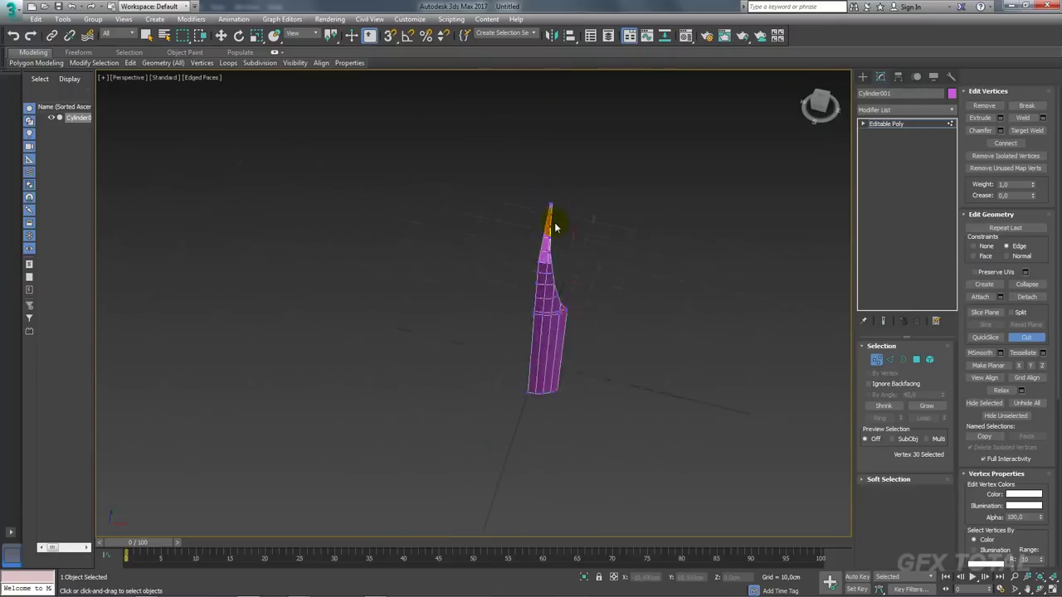
pyautogui.moveTo(555, 221)
pyautogui.keyDown('alt'); pyautogui.mouseDown(button='middle')
pyautogui.moveTo(574, 284)
pyautogui.moveTo(526, 297)
pyautogui.moveTo(543, 296)
pyautogui.mouseUp(button='middle'); pyautogui.keyUp('alt')
pyautogui.scroll(3, 573, 285)
pyautogui.press('w')
pyautogui.scroll(3, 542, 296)
# Select the side polygon below the notch and inspect it from several angles
pyautogui.click(917, 360)
pyautogui.moveTo(631, 315)
pyautogui.keyDown('alt'); pyautogui.mouseDown(button='middle')
pyautogui.moveTo(678, 308)
pyautogui.moveTo(510, 316)
pyautogui.mouseUp(button='middle'); pyautogui.keyUp('alt')
pyautogui.click(422, 348)
pyautogui.moveTo(422, 348)
pyautogui.keyDown('alt'); pyautogui.mouseDown(button='middle')
pyautogui.moveTo(487, 270)
pyautogui.moveTo(521, 309)
pyautogui.mouseUp(button='middle'); pyautogui.keyUp('alt')
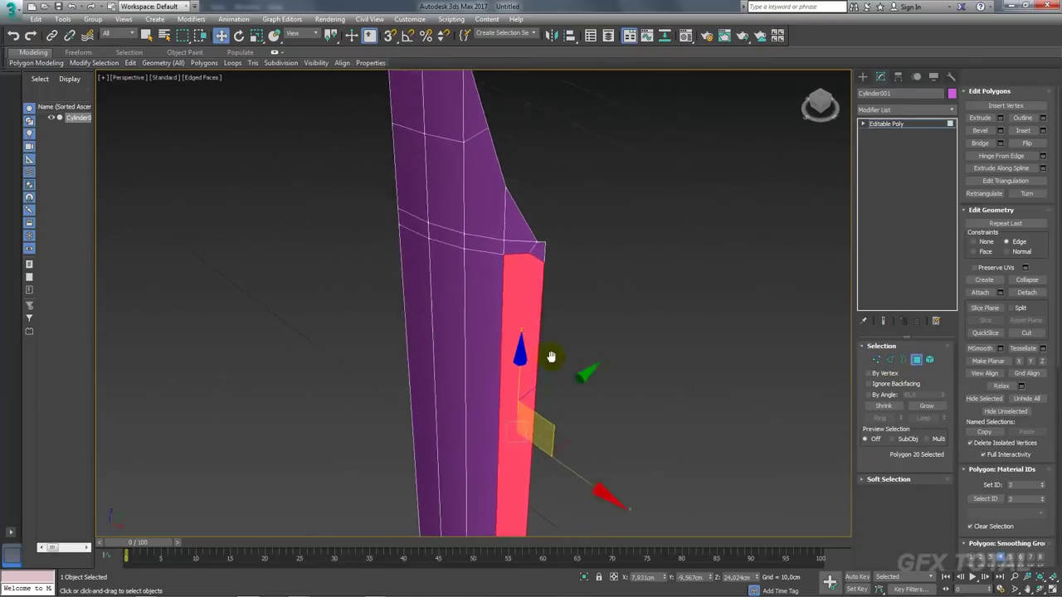
pyautogui.moveTo(587, 326)
pyautogui.keyDown('alt'); pyautogui.mouseDown(button='middle')
pyautogui.moveTo(592, 285)
pyautogui.moveTo(609, 312)
pyautogui.mouseUp(button='middle'); pyautogui.keyUp('alt')
pyautogui.scroll(3, 609, 312)
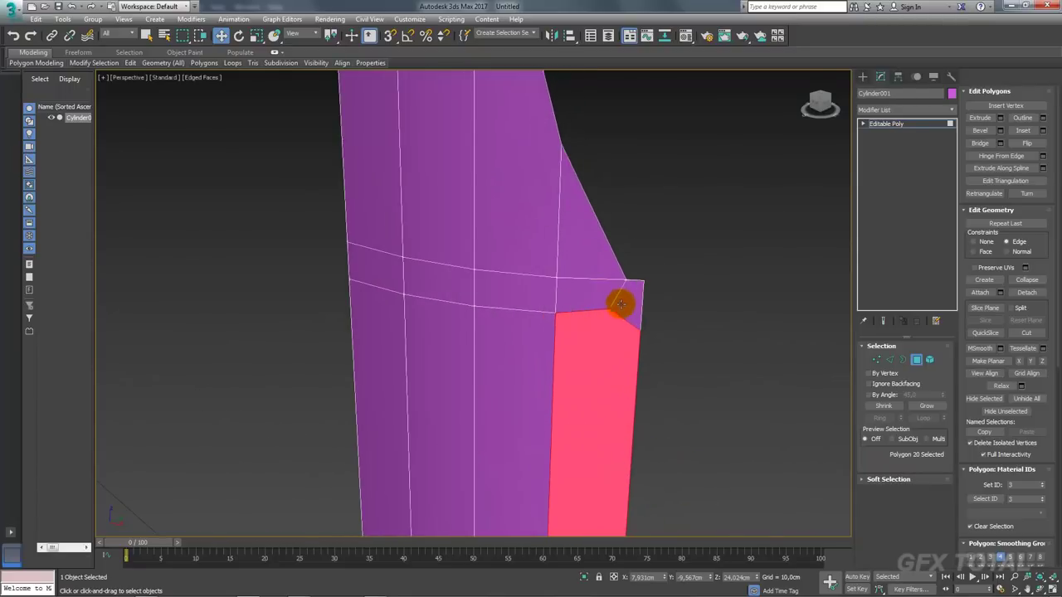
# Remove the stray edge at the notch corner
pyautogui.click(890, 361)
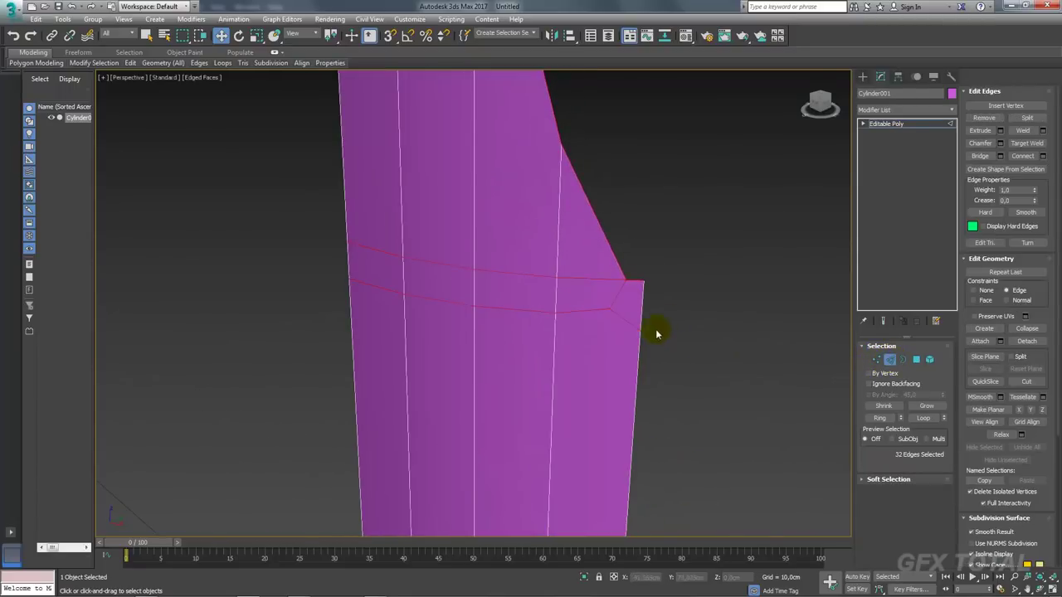
pyautogui.click(615, 300)
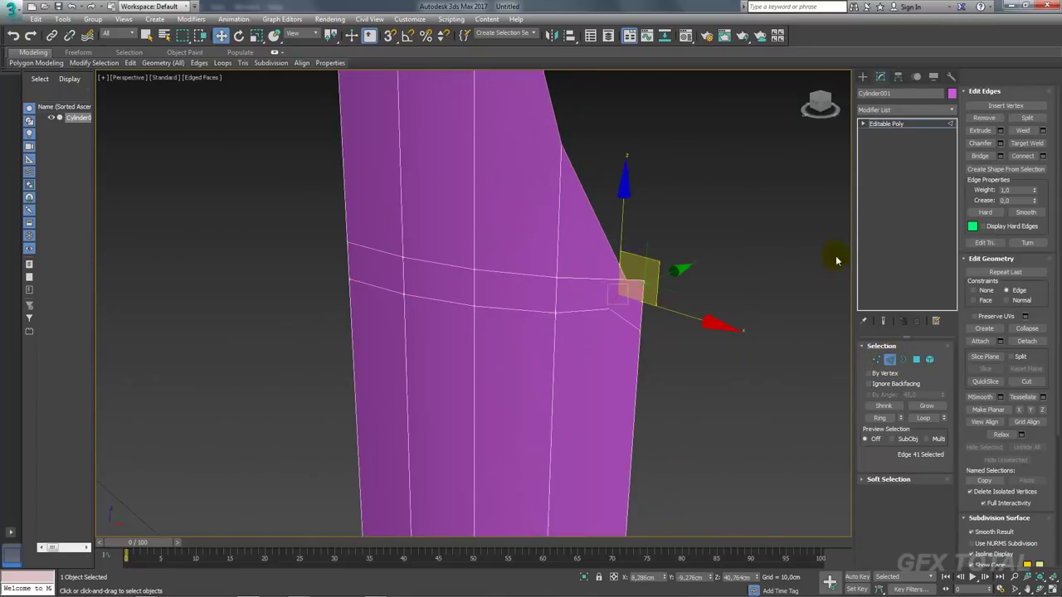
pyautogui.click(984, 118)
pyautogui.moveTo(616, 323); pyautogui.dragTo(576, 311, button='middle')
# At Vertex level, select the notch's corner vertex and a neighbouring vertex
pyautogui.click(876, 359)
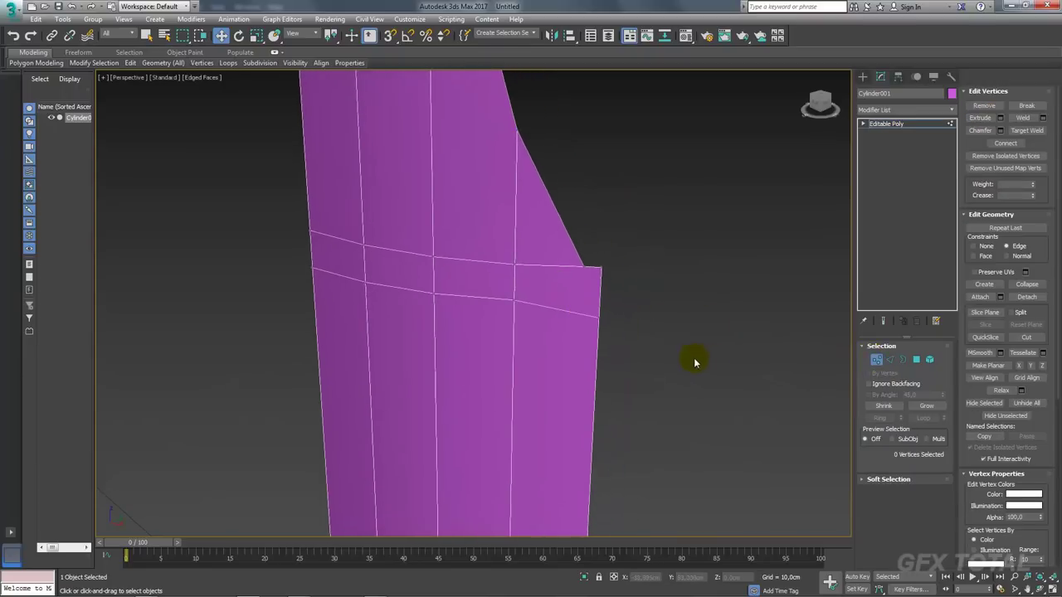
pyautogui.click(588, 258)
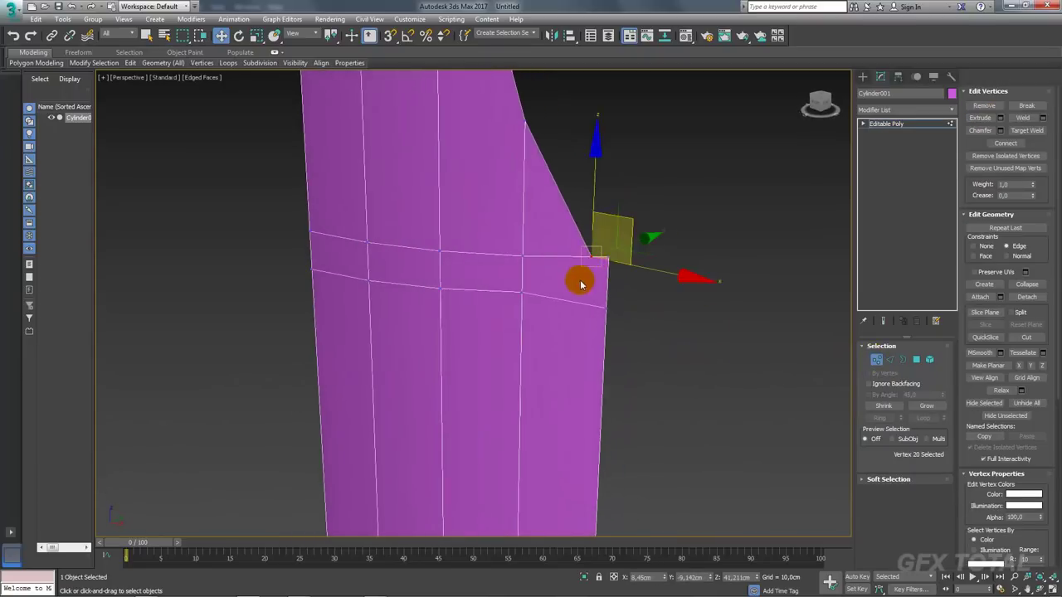
pyautogui.keyDown('ctrl'); pyautogui.click(522, 290); pyautogui.keyUp('ctrl')
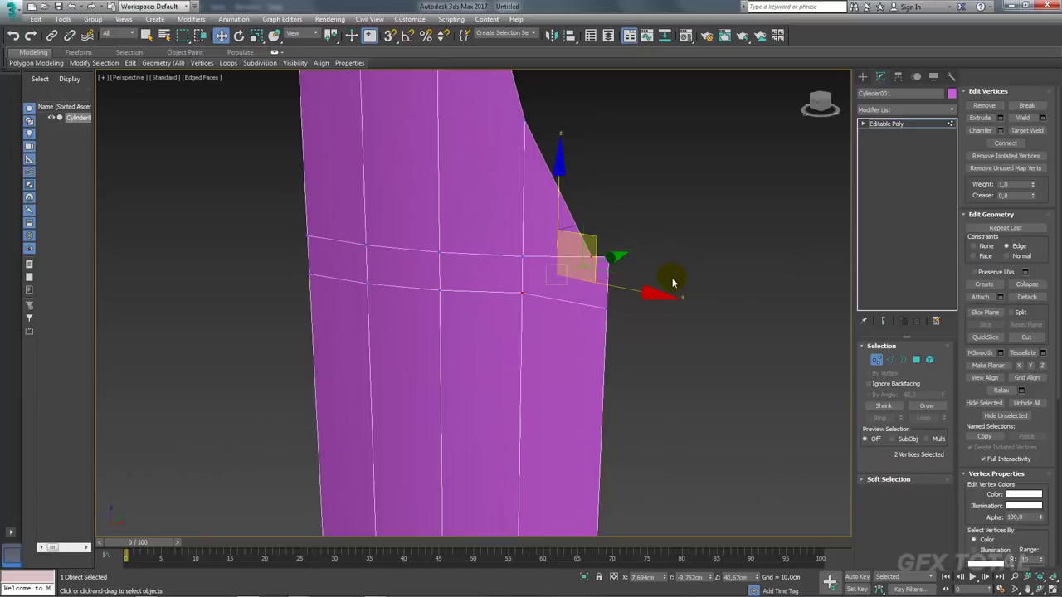
pyautogui.keyDown('alt'); pyautogui.moveTo(680, 282); pyautogui.dragTo(671, 290, button='middle'); pyautogui.keyUp('alt')
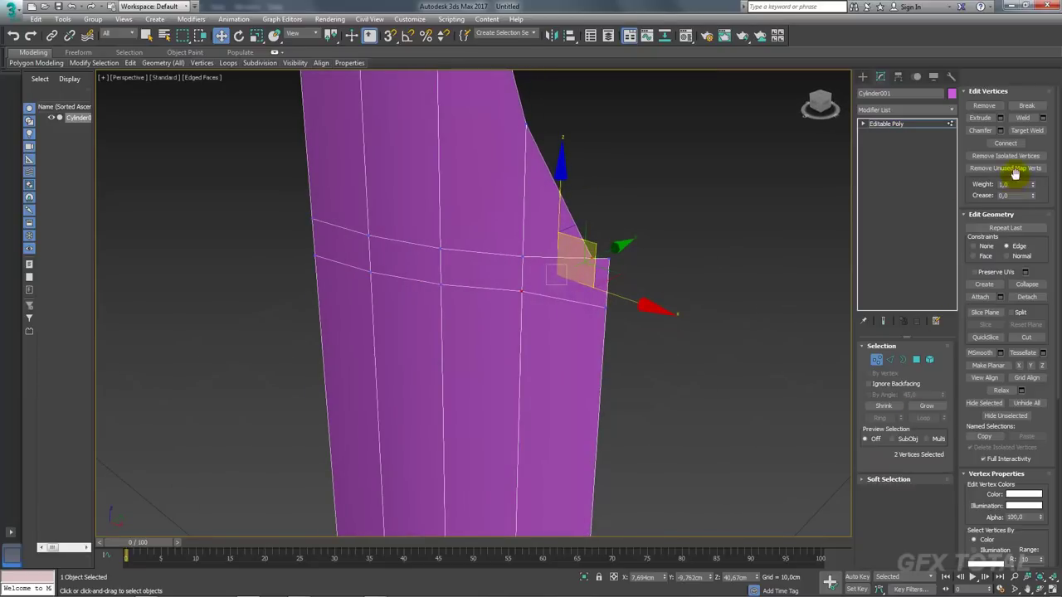
# Cut a new edge at the notch corner, then remove the two leftover edges beside it
pyautogui.rightClick(653, 214)
pyautogui.click(590, 113)
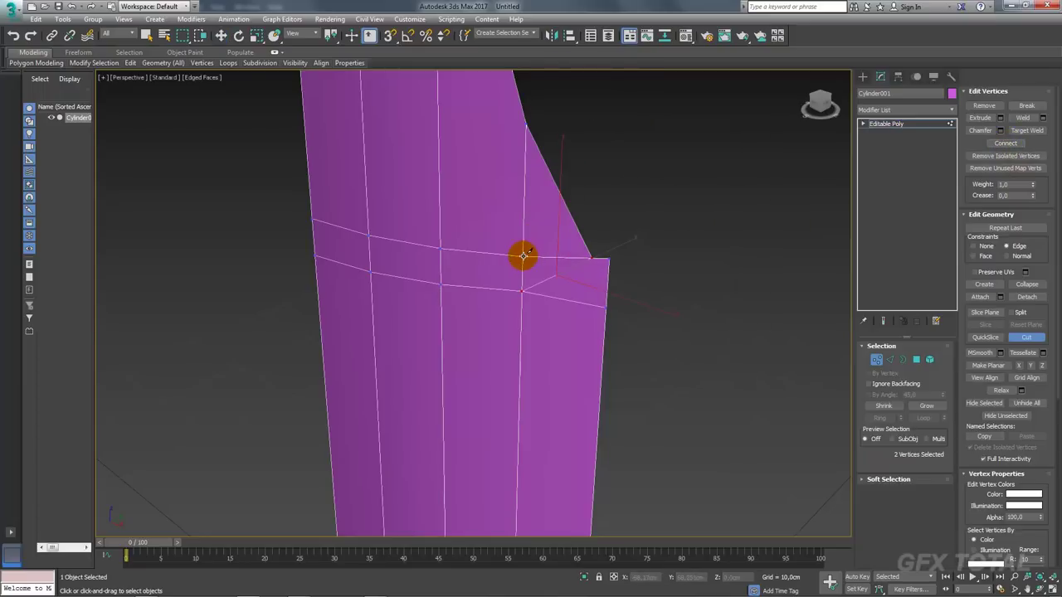
pyautogui.click(890, 360)
pyautogui.press('w')
pyautogui.click(546, 258)
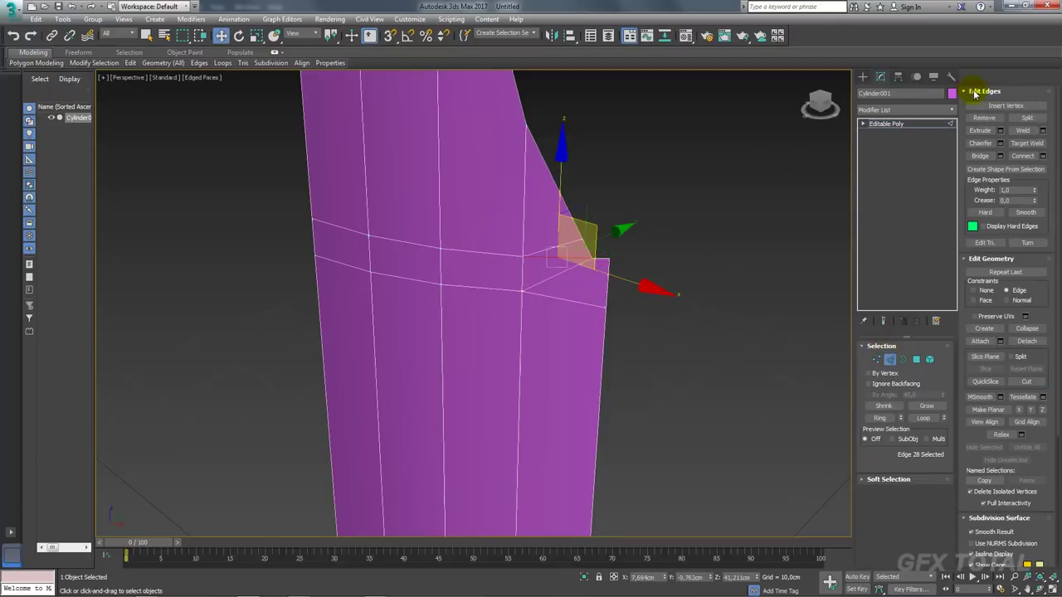
pyautogui.click(984, 118)
pyautogui.keyDown('alt'); pyautogui.moveTo(576, 304); pyautogui.dragTo(693, 308, button='middle'); pyautogui.keyUp('alt')
pyautogui.click(575, 278)
pyautogui.scroll(3, 648, 265)
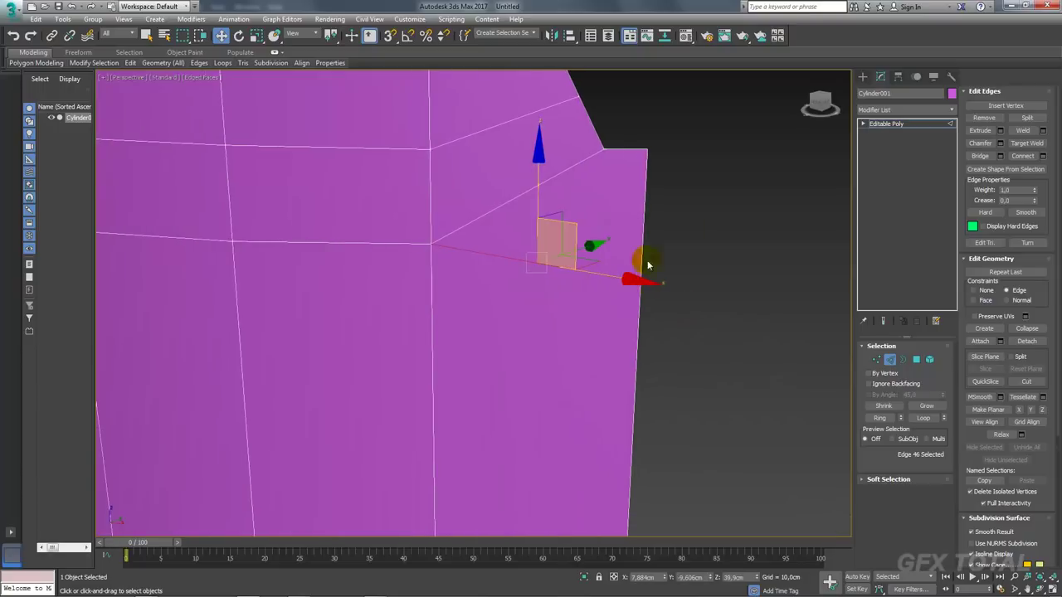
pyautogui.click(983, 118)
pyautogui.moveTo(602, 249)
pyautogui.keyDown('alt'); pyautogui.mouseDown(button='middle')
pyautogui.moveTo(623, 289)
pyautogui.moveTo(606, 246)
pyautogui.mouseUp(button='middle'); pyautogui.keyUp('alt')
# Check the reworked notch corner at Vertex level and select the face beside the notch
pyautogui.click(877, 359)
pyautogui.moveTo(547, 125); pyautogui.dragTo(605, 230)
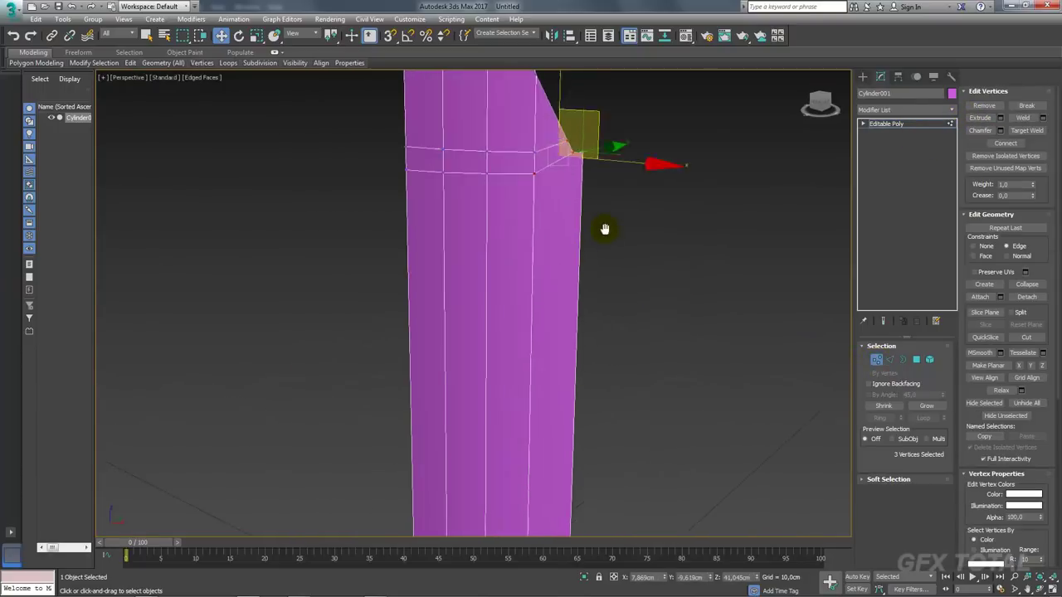
pyautogui.scroll(3, 545, 143)
pyautogui.keyDown('alt'); pyautogui.moveTo(546, 142); pyautogui.dragTo(569, 318, button='middle'); pyautogui.keyUp('alt')
pyautogui.scroll(2, 572, 246)
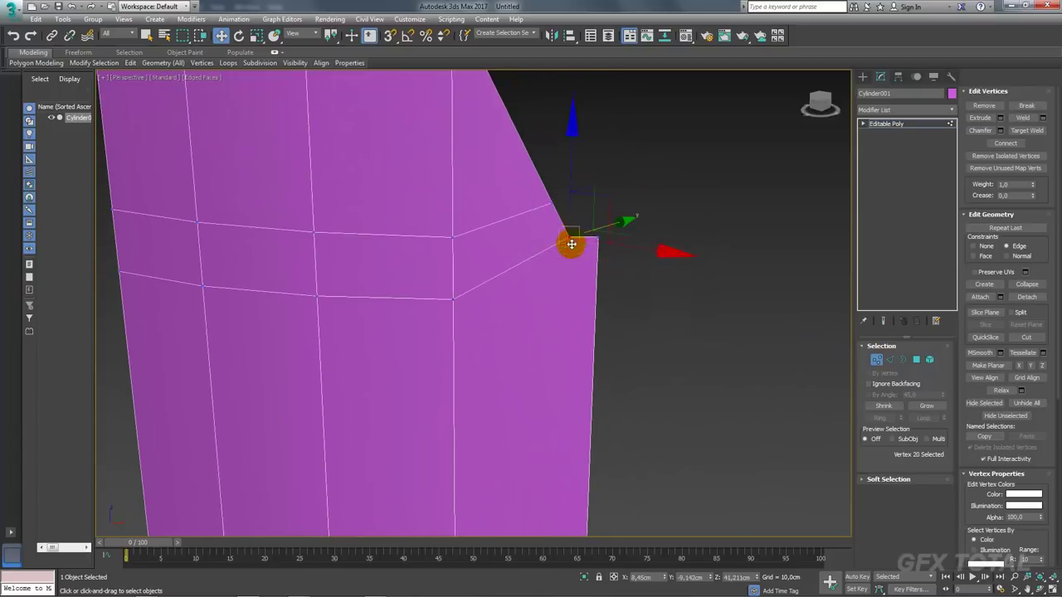
pyautogui.keyDown('alt'); pyautogui.moveTo(572, 244); pyautogui.dragTo(606, 297, button='middle'); pyautogui.keyUp('alt')
pyautogui.click(916, 359)
pyautogui.click(507, 330)
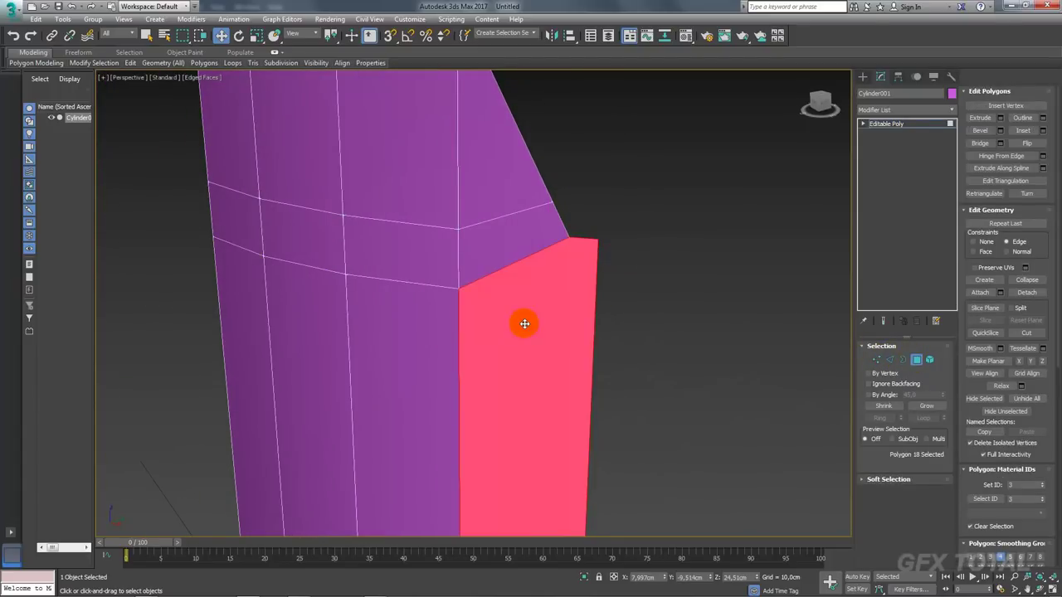
pyautogui.moveTo(522, 321)
pyautogui.keyDown('alt'); pyautogui.mouseDown(button='middle')
pyautogui.moveTo(564, 212)
pyautogui.moveTo(631, 187)
pyautogui.moveTo(554, 203)
pyautogui.mouseUp(button='middle'); pyautogui.keyUp('alt')
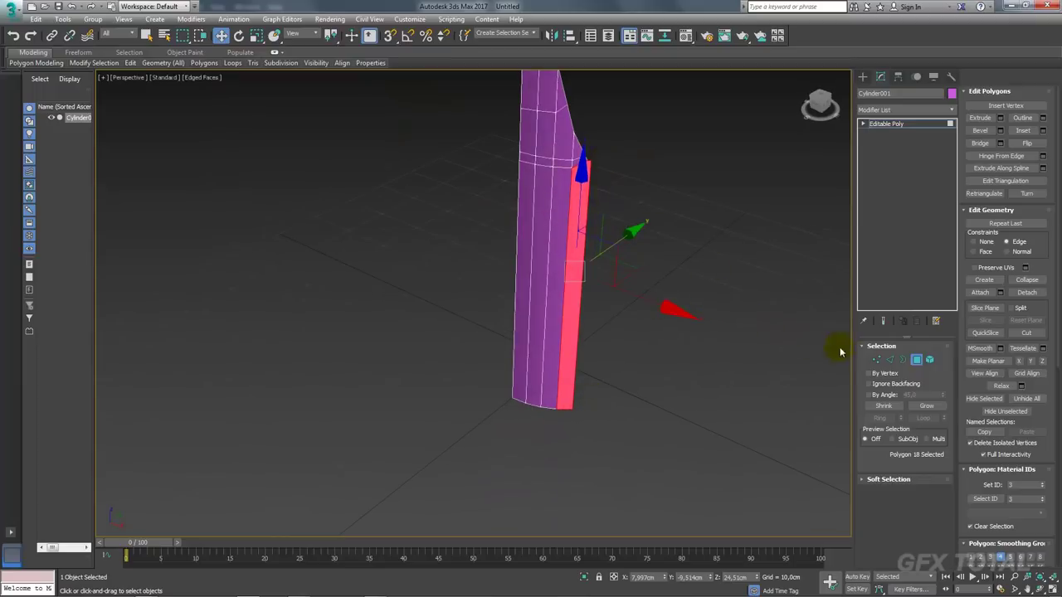
# Return to Vertex level and inspect the notch's upper vertices and corner from new angles
pyautogui.click(877, 360)
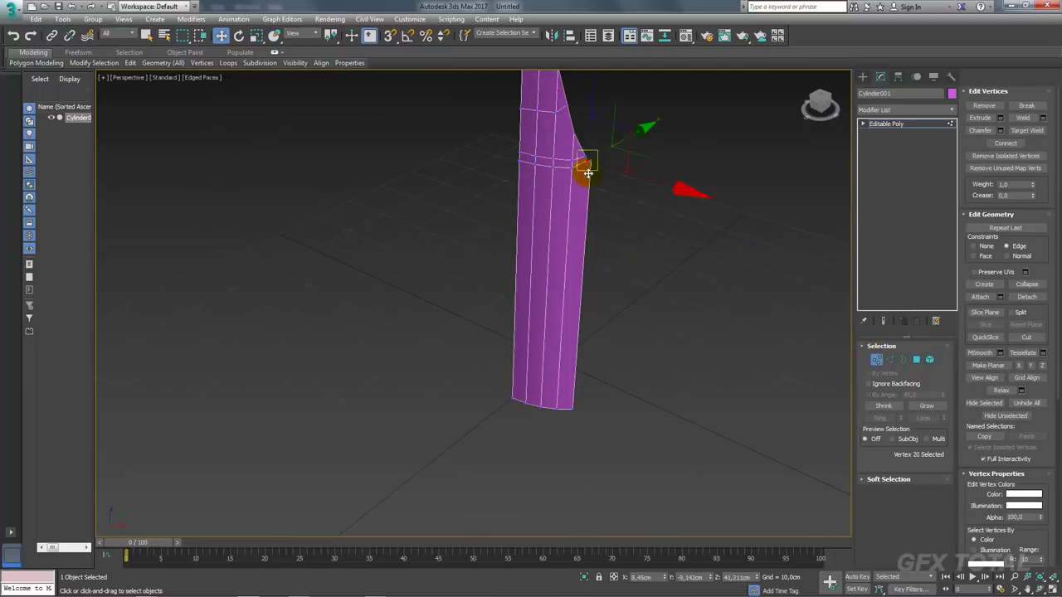
pyautogui.moveTo(587, 173)
pyautogui.mouseDown(button='middle')
pyautogui.moveTo(592, 249)
pyautogui.moveTo(668, 301)
pyautogui.moveTo(669, 320)
pyautogui.moveTo(672, 292)
pyautogui.mouseUp(button='middle')
pyautogui.scroll(3, 592, 249)
pyautogui.scroll(-1, 624, 274)
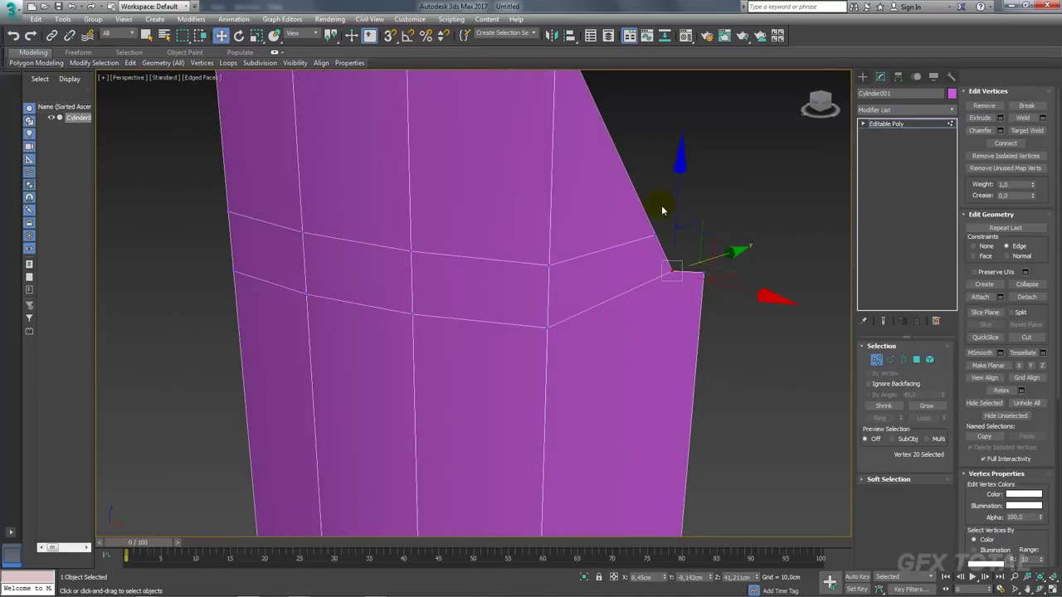
pyautogui.moveTo(645, 258)
pyautogui.keyDown('alt'); pyautogui.mouseDown(button='middle')
pyautogui.moveTo(664, 279)
pyautogui.moveTo(640, 275)
pyautogui.moveTo(673, 273)
pyautogui.moveTo(640, 252)
pyautogui.moveTo(609, 267)
pyautogui.mouseUp(button='middle'); pyautogui.keyUp('alt')
pyautogui.scroll(-2, 704, 208)
pyautogui.scroll(3, 611, 270)
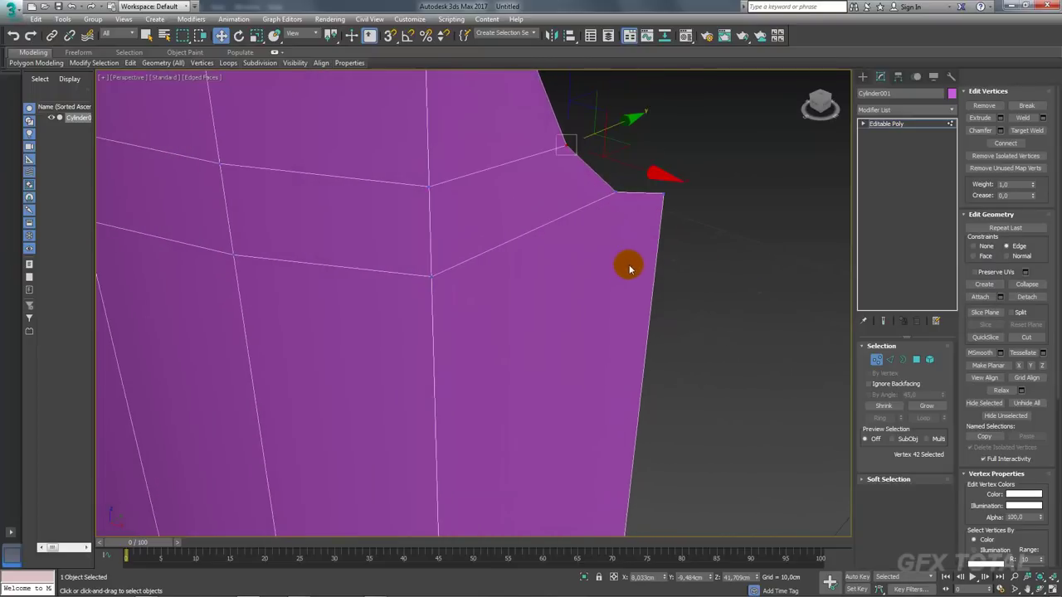
# Cut a short edge from the notch step's inner corner diagonally down to Cylinder001's right side
pyautogui.rightClick(634, 255)
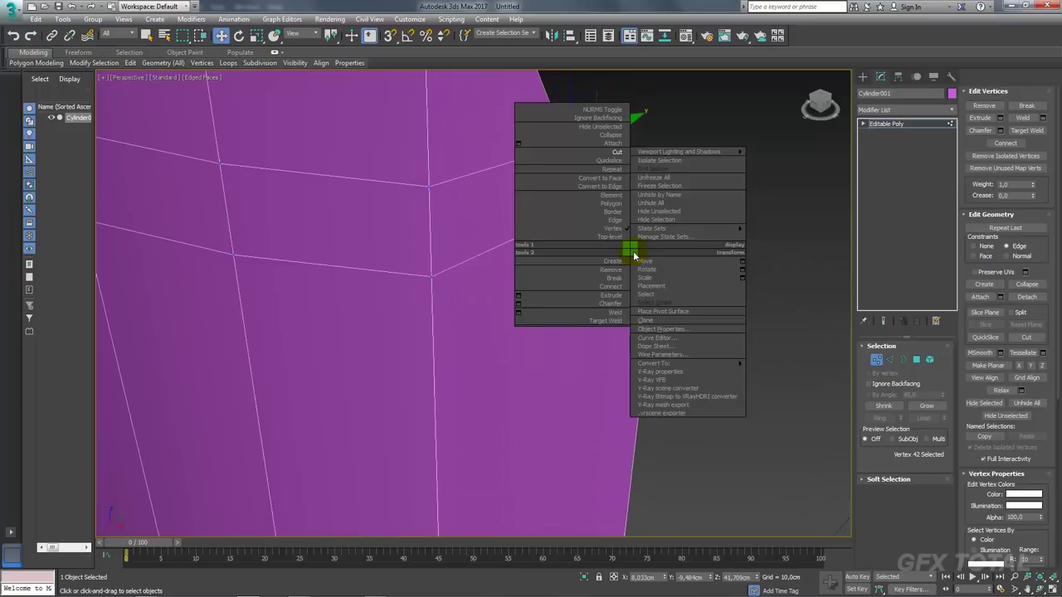
pyautogui.click(615, 154)
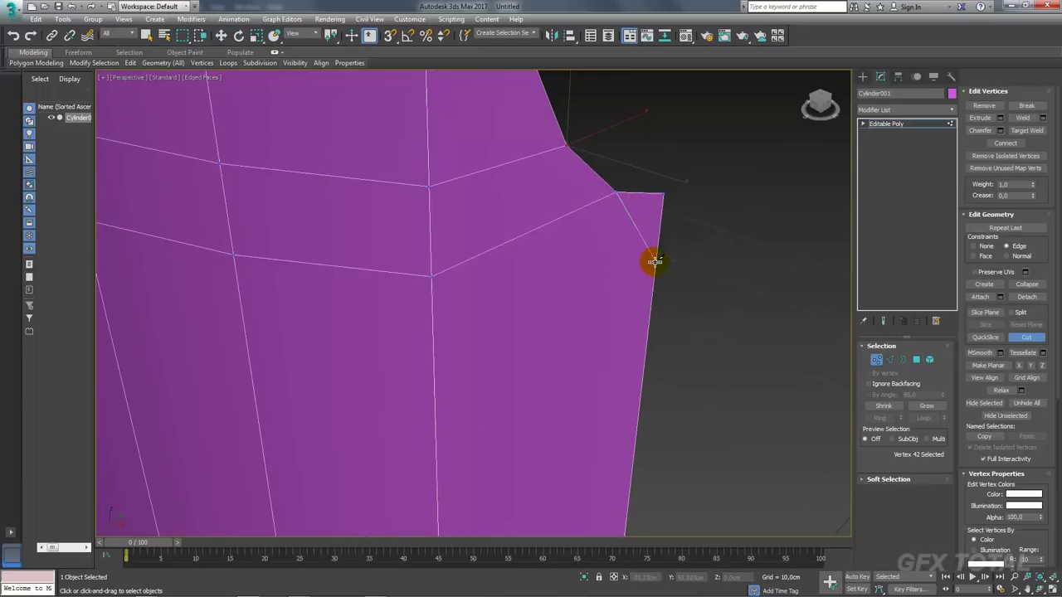
pyautogui.rightClick(655, 262)
pyautogui.scroll(-2, 692, 296)
pyautogui.scroll(1, 655, 277)
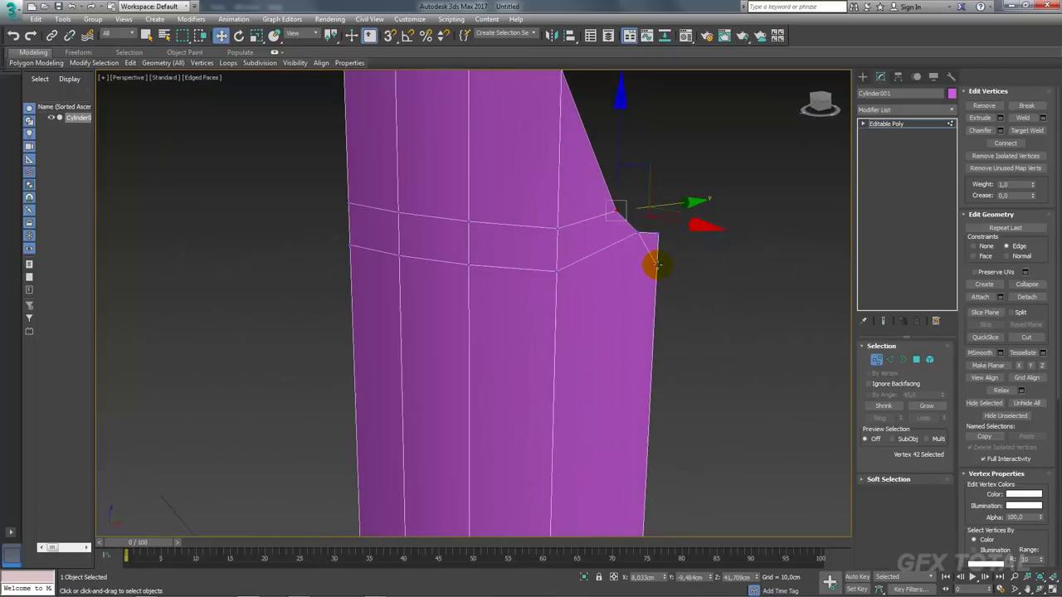
pyautogui.moveTo(656, 264)
pyautogui.keyDown('alt'); pyautogui.mouseDown(button='middle')
pyautogui.moveTo(684, 270)
pyautogui.moveTo(672, 277)
pyautogui.moveTo(725, 268)
pyautogui.moveTo(704, 275)
pyautogui.mouseUp(button='middle'); pyautogui.keyUp('alt')
# Leave vertex level and add a Symmetry modifier to Cylinder001
pyautogui.click(888, 123)
pyautogui.scroll(-5, 680, 213)
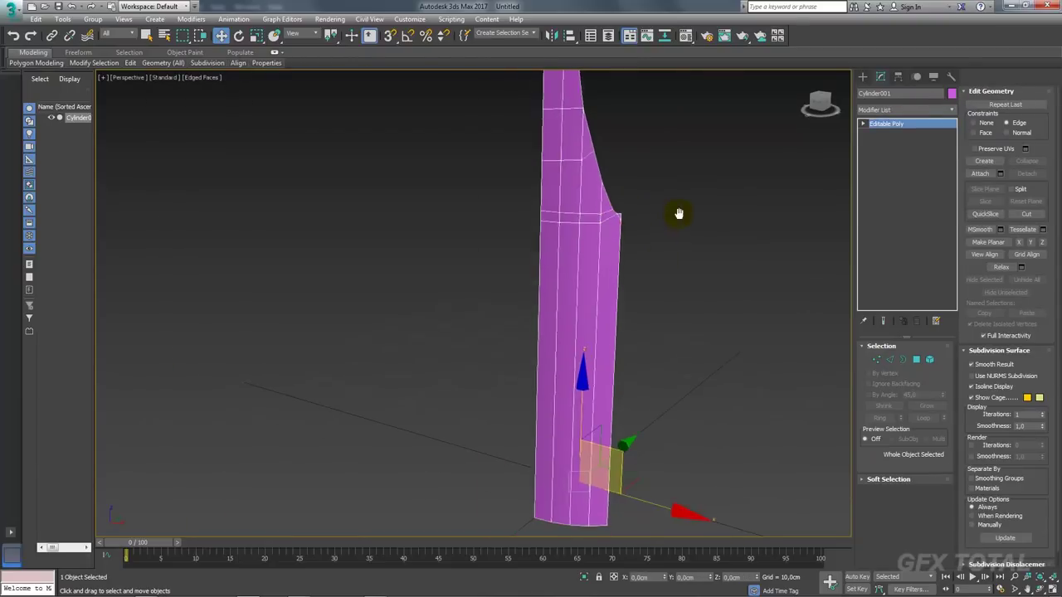
pyautogui.scroll(-3, 626, 318)
pyautogui.keyDown('alt'); pyautogui.moveTo(626, 318); pyautogui.dragTo(636, 340, button='middle'); pyautogui.keyUp('alt')
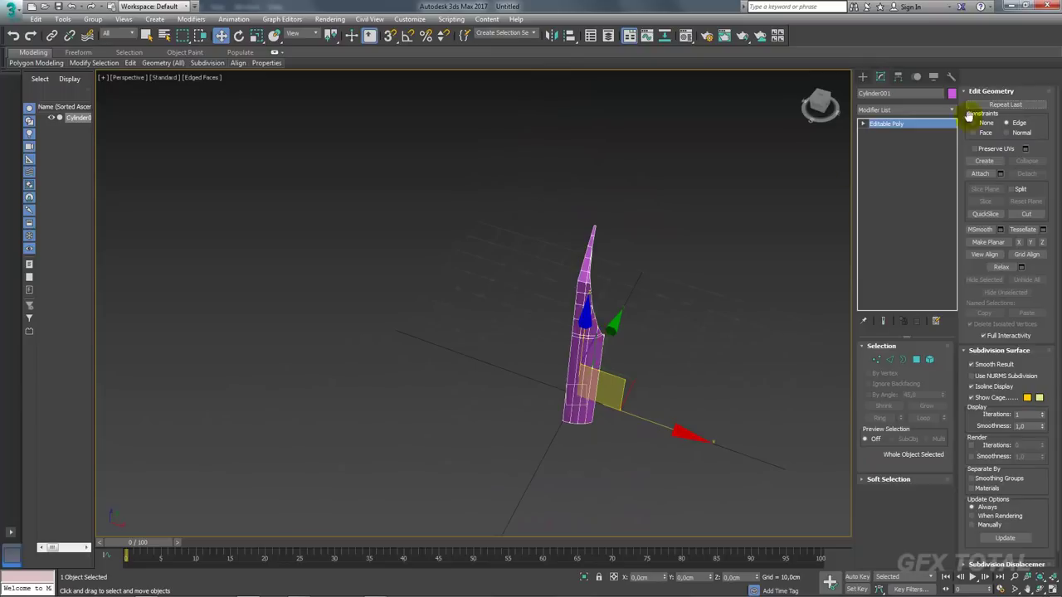
pyautogui.click(952, 112)
pyautogui.moveTo(954, 134); pyautogui.dragTo(954, 434)
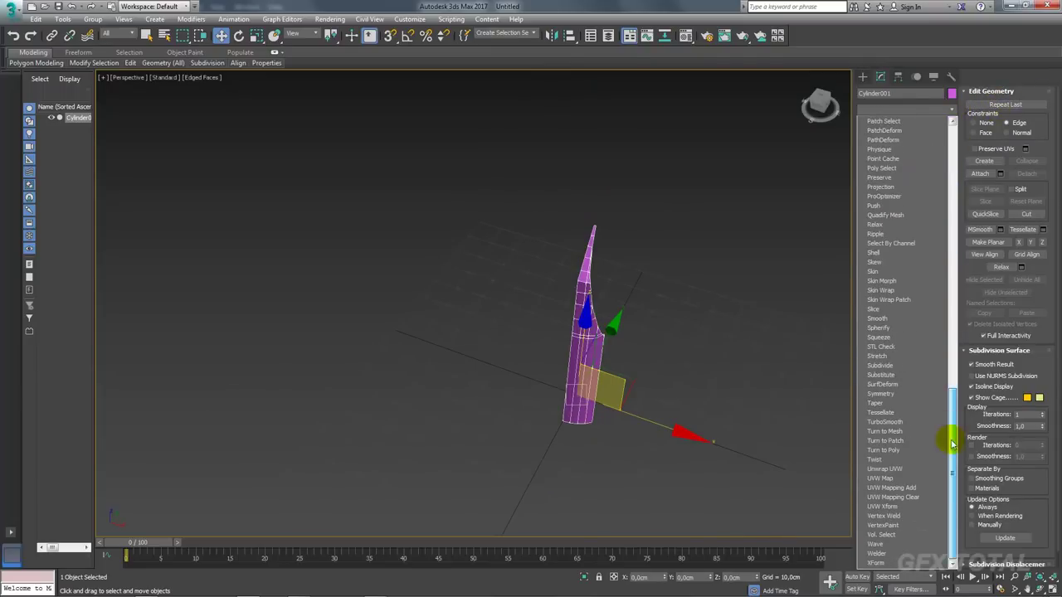
pyautogui.click(897, 400)
# Mirror across X with Weld Seam on, raising the weld Threshold to 0.1 cm
pyautogui.scroll(5, 581, 224)
pyautogui.scroll(-1, 541, 267)
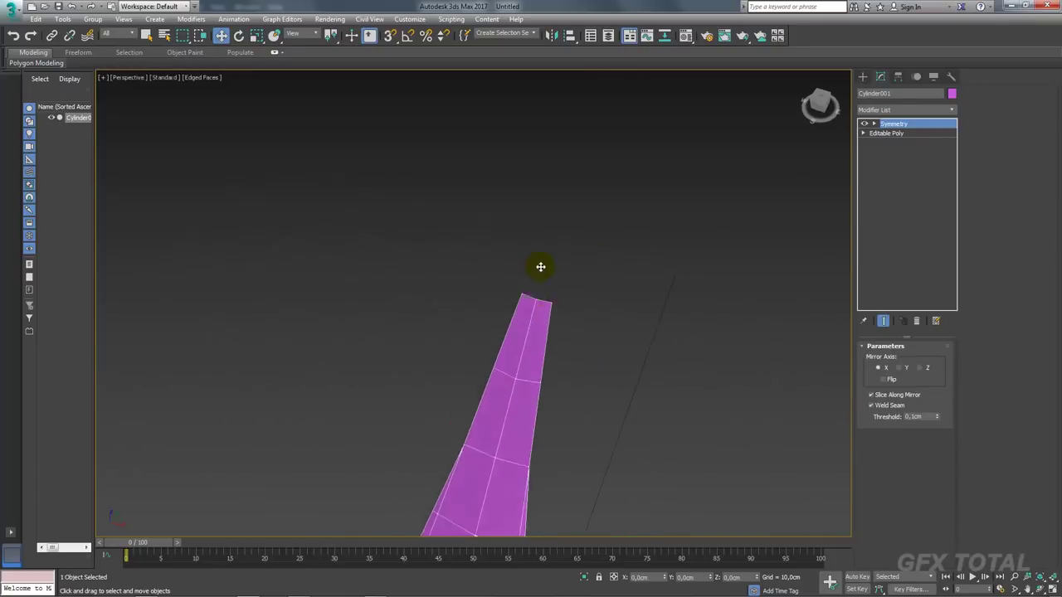
pyautogui.scroll(-2, 546, 315)
pyautogui.scroll(5, 742, 320)
pyautogui.keyDown('alt'); pyautogui.moveTo(742, 320); pyautogui.dragTo(752, 391, button='middle'); pyautogui.keyUp('alt')
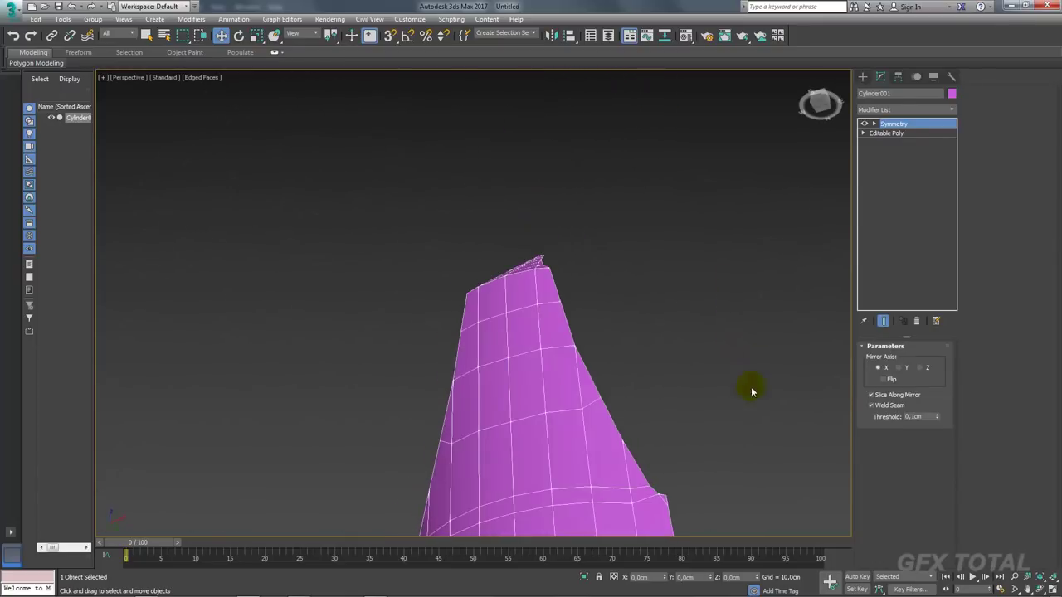
pyautogui.scroll(5, 751, 392)
pyautogui.scroll(-5, 839, 341)
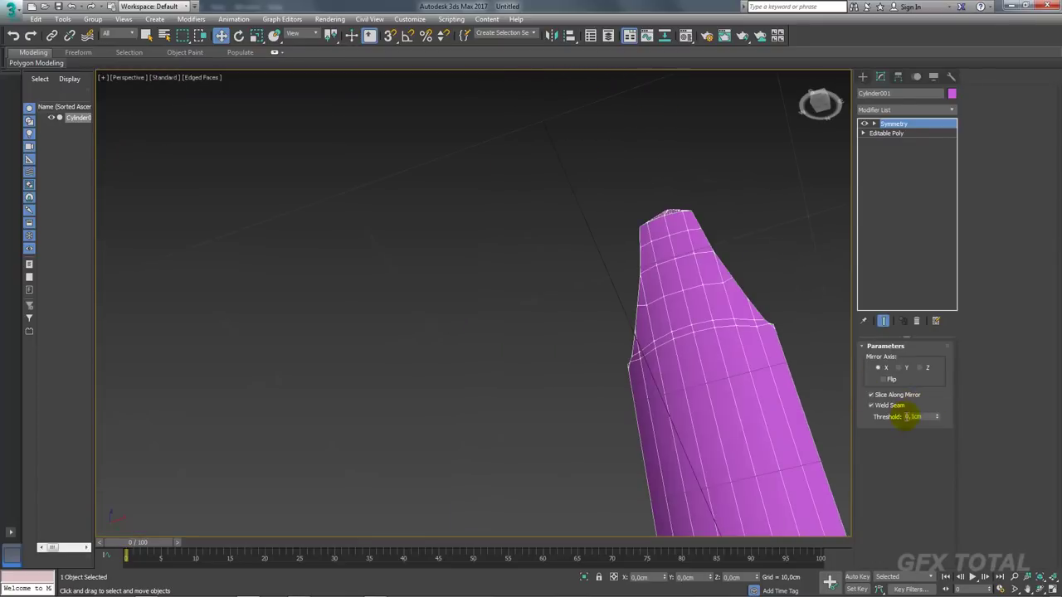
pyautogui.moveTo(824, 421)
pyautogui.keyDown('alt'); pyautogui.mouseDown(button='middle')
pyautogui.moveTo(754, 407)
pyautogui.moveTo(712, 429)
pyautogui.moveTo(727, 230)
pyautogui.moveTo(710, 330)
pyautogui.moveTo(877, 415)
pyautogui.mouseUp(button='middle'); pyautogui.keyUp('alt')
pyautogui.scroll(1, 787, 384)
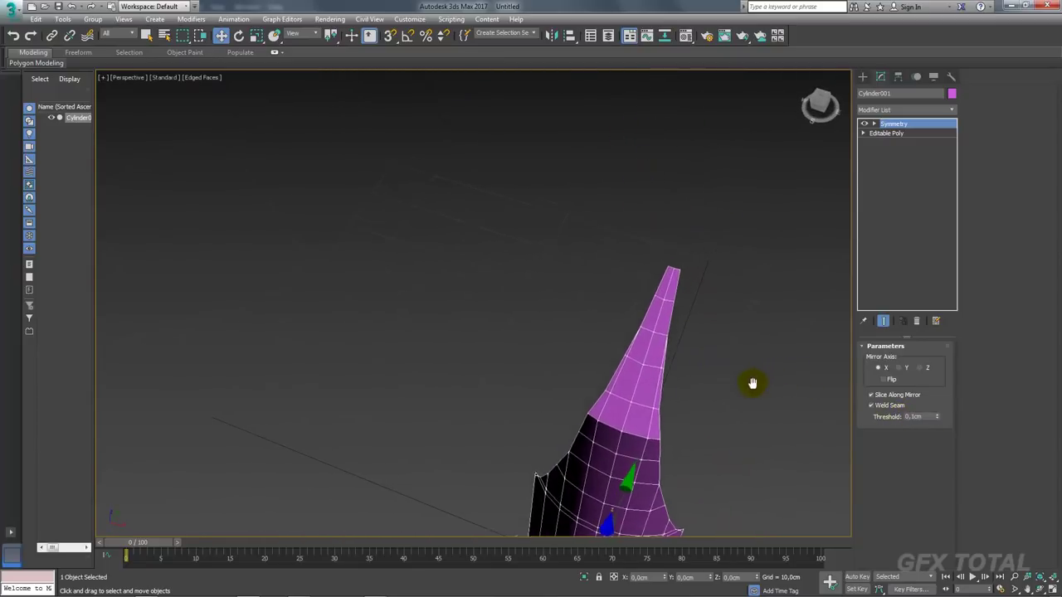
pyautogui.scroll(3, 751, 382)
pyautogui.scroll(2, 643, 415)
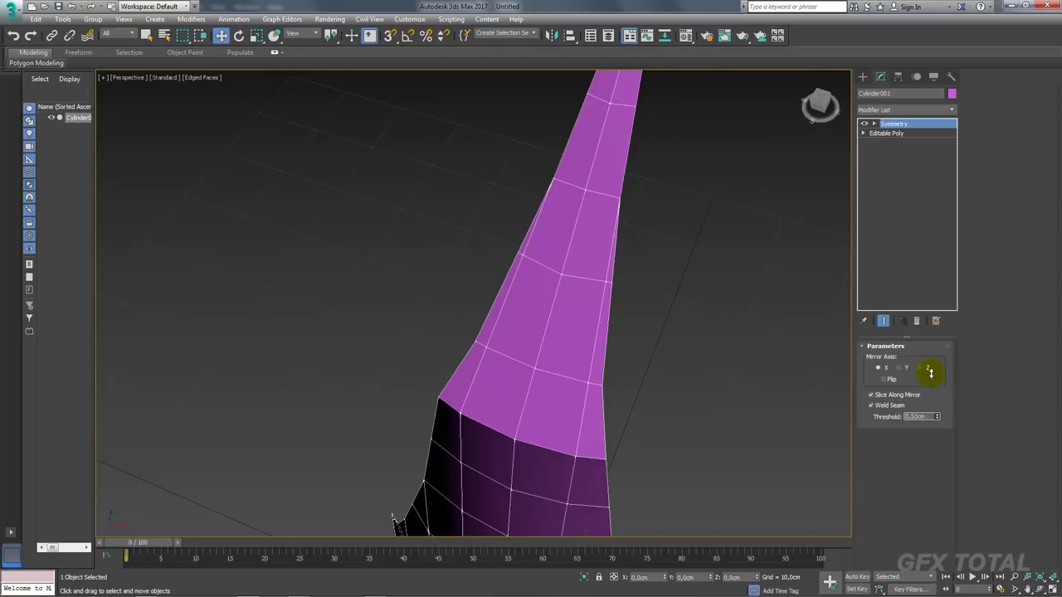
pyautogui.moveTo(931, 373); pyautogui.dragTo(903, 206)
pyautogui.scroll(-5, 655, 267)
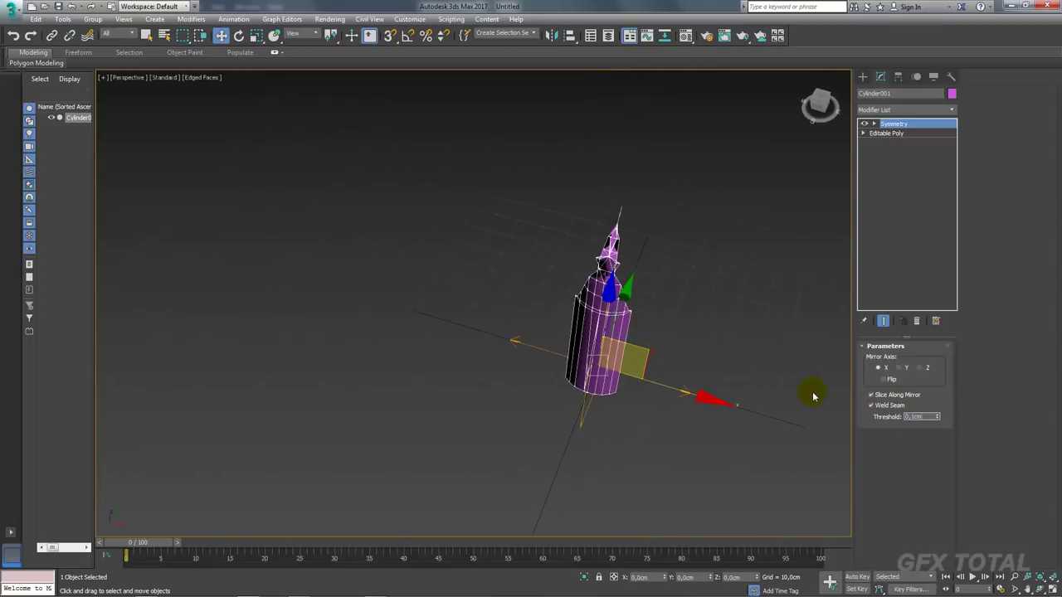
pyautogui.scroll(4, 648, 286)
pyautogui.moveTo(537, 167)
pyautogui.keyDown('alt'); pyautogui.mouseDown(button='middle')
pyautogui.moveTo(550, 194)
pyautogui.moveTo(573, 202)
pyautogui.moveTo(552, 206)
pyautogui.mouseUp(button='middle'); pyautogui.keyUp('alt')
# Convert Cylinder001 to Editable Poly, collapsing the Symmetry modifier
pyautogui.rightClick(552, 206)
pyautogui.moveTo(572, 318)
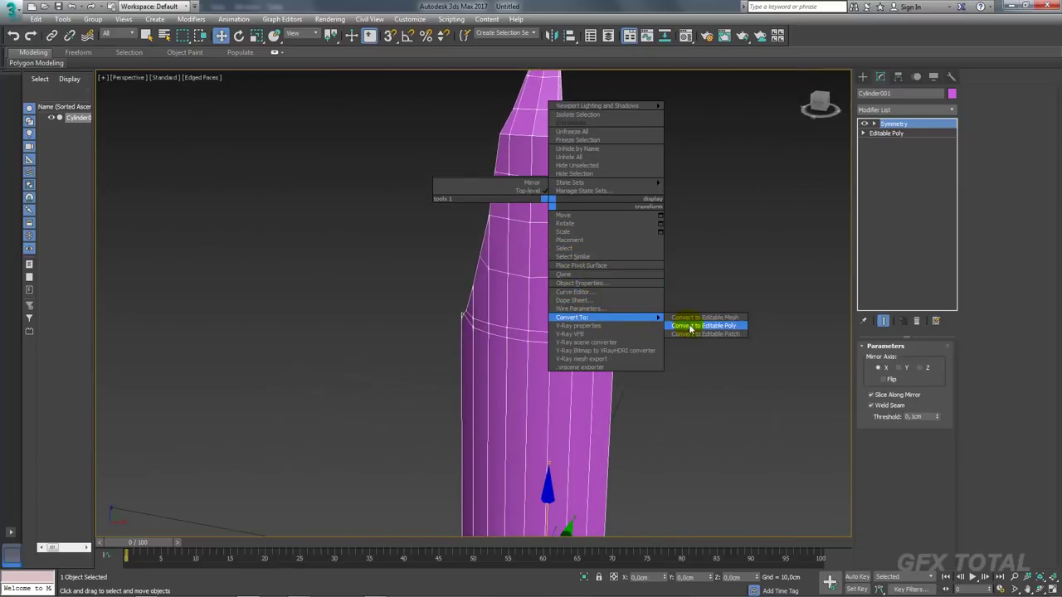
pyautogui.click(690, 328)
pyautogui.moveTo(692, 312)
pyautogui.keyDown('alt'); pyautogui.mouseDown(button='middle')
pyautogui.moveTo(692, 280)
pyautogui.moveTo(677, 302)
pyautogui.mouseUp(button='middle'); pyautogui.keyUp('alt')
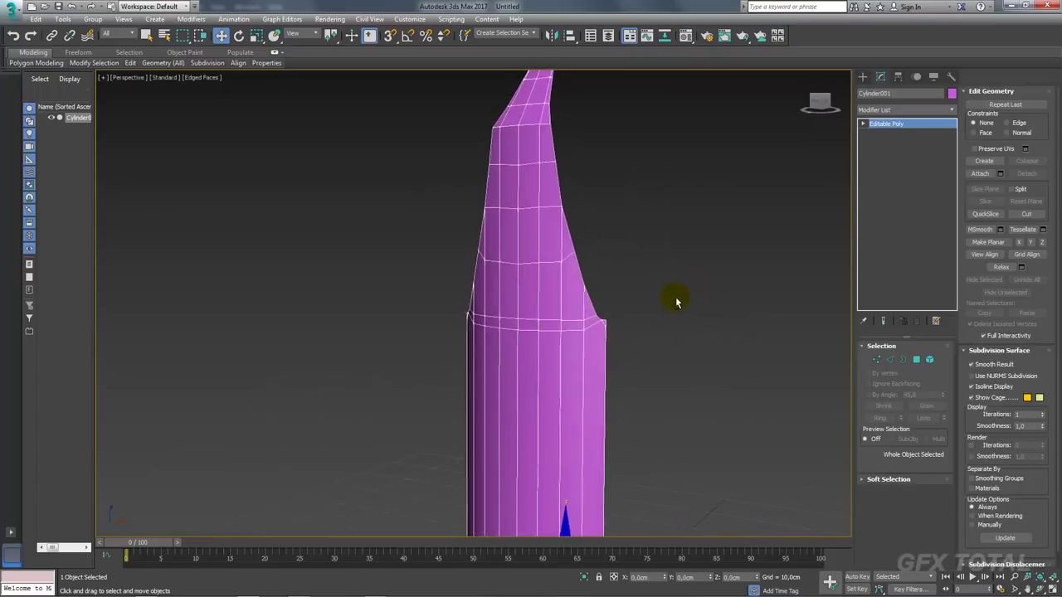
pyautogui.scroll(5, 676, 302)
pyautogui.moveTo(597, 279)
pyautogui.keyDown('alt'); pyautogui.mouseDown(button='middle')
pyautogui.moveTo(550, 275)
pyautogui.moveTo(552, 263)
pyautogui.mouseUp(button='middle'); pyautogui.keyUp('alt')
# Select two notch vertices and start the Cut tool, framing the notch's lower edge
pyautogui.click(917, 362)
pyautogui.click(541, 261)
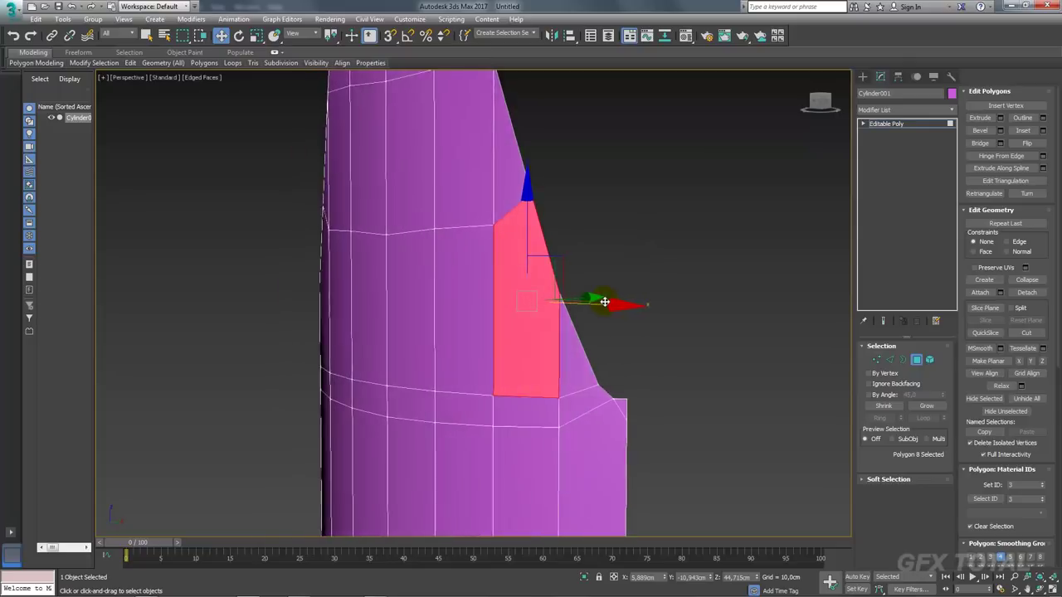
pyautogui.click(878, 359)
pyautogui.keyDown('alt'); pyautogui.moveTo(656, 273); pyautogui.dragTo(642, 273, button='middle'); pyautogui.keyUp('alt')
pyautogui.rightClick(641, 266)
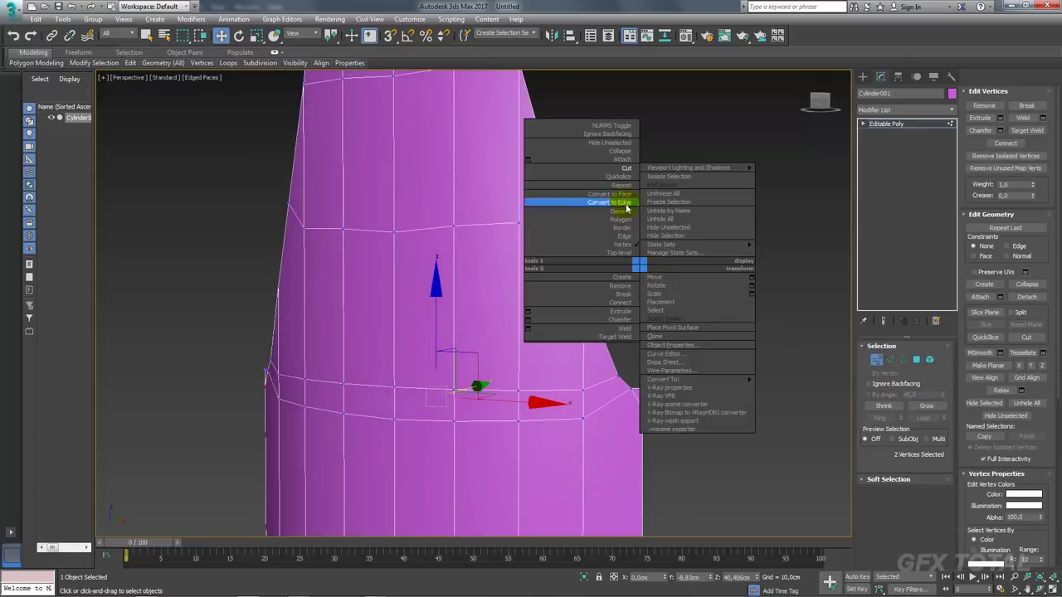
pyautogui.click(627, 169)
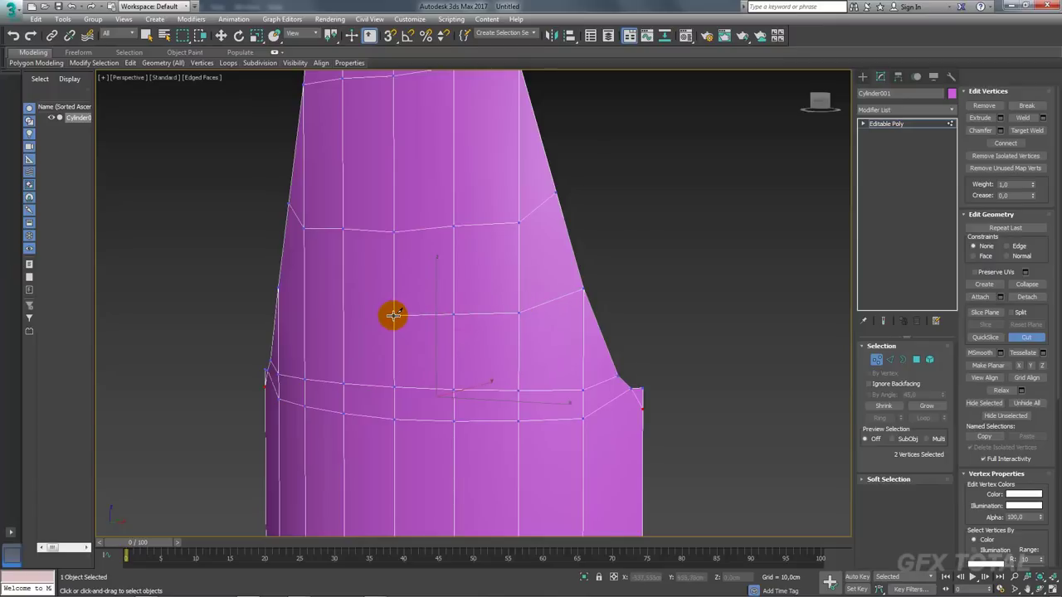
pyautogui.moveTo(393, 314)
pyautogui.keyDown('alt'); pyautogui.mouseDown(button='middle')
pyautogui.moveTo(462, 225)
pyautogui.moveTo(462, 253)
pyautogui.moveTo(595, 190)
pyautogui.moveTo(616, 309)
pyautogui.mouseUp(button='middle'); pyautogui.keyUp('alt')
pyautogui.scroll(2, 573, 423)
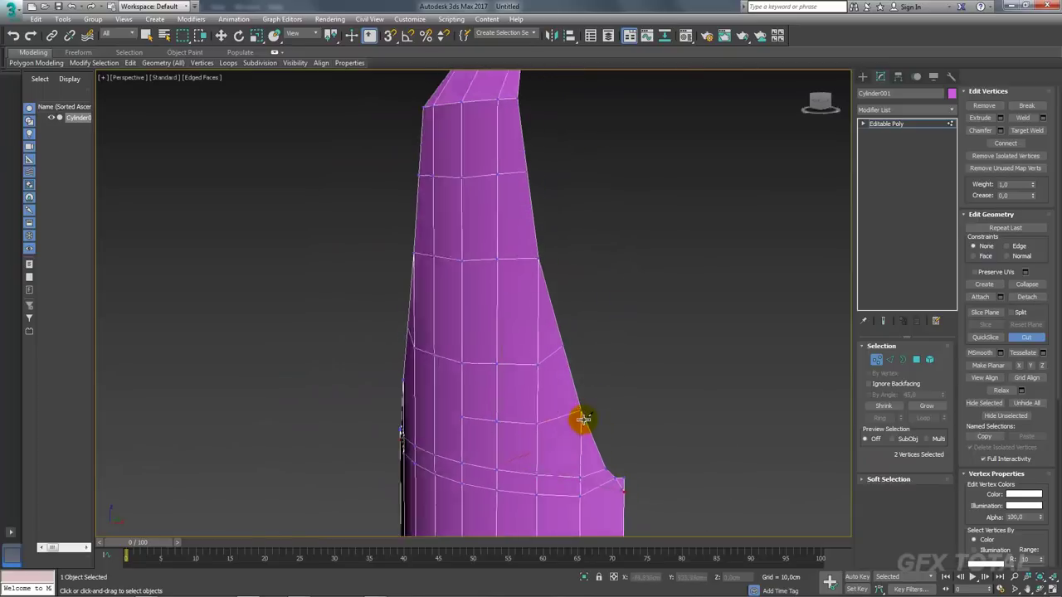
pyautogui.scroll(2, 585, 423)
pyautogui.scroll(3, 581, 407)
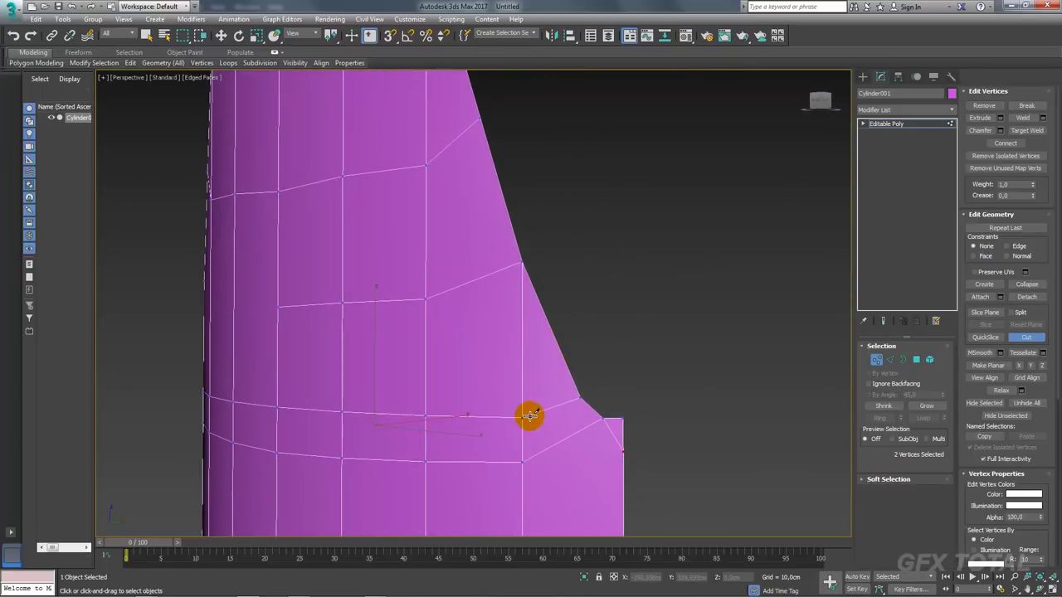
pyautogui.moveTo(542, 365)
pyautogui.keyDown('alt'); pyautogui.mouseDown(button='middle')
pyautogui.moveTo(547, 351)
pyautogui.moveTo(548, 365)
pyautogui.moveTo(566, 368)
pyautogui.moveTo(578, 412)
pyautogui.mouseUp(button='middle'); pyautogui.keyUp('alt')
pyautogui.scroll(-3, 572, 423)
pyautogui.scroll(5, 535, 356)
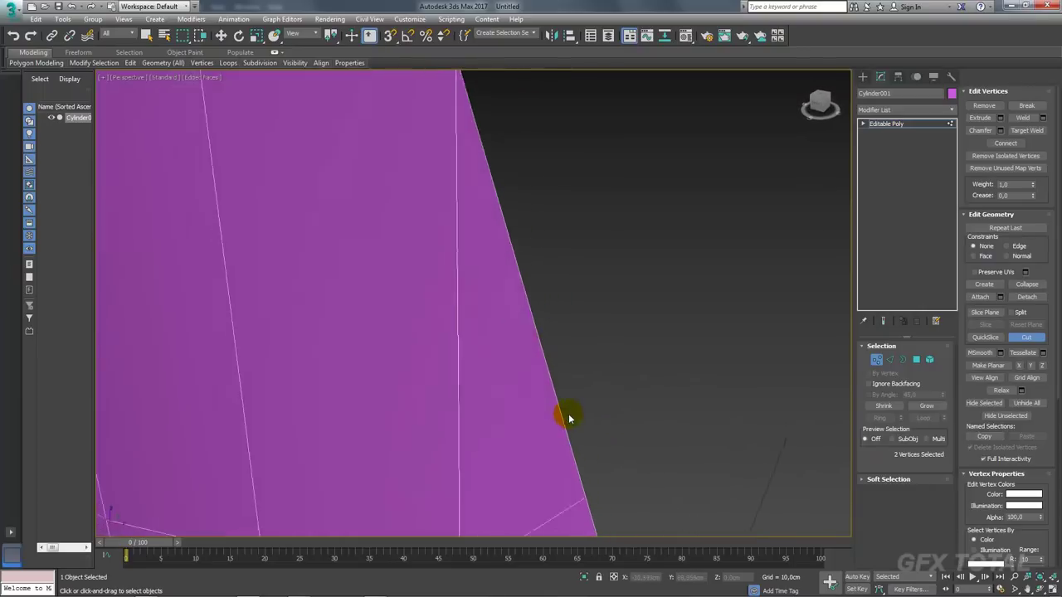
pyautogui.scroll(2, 567, 407)
pyautogui.scroll(-1, 569, 398)
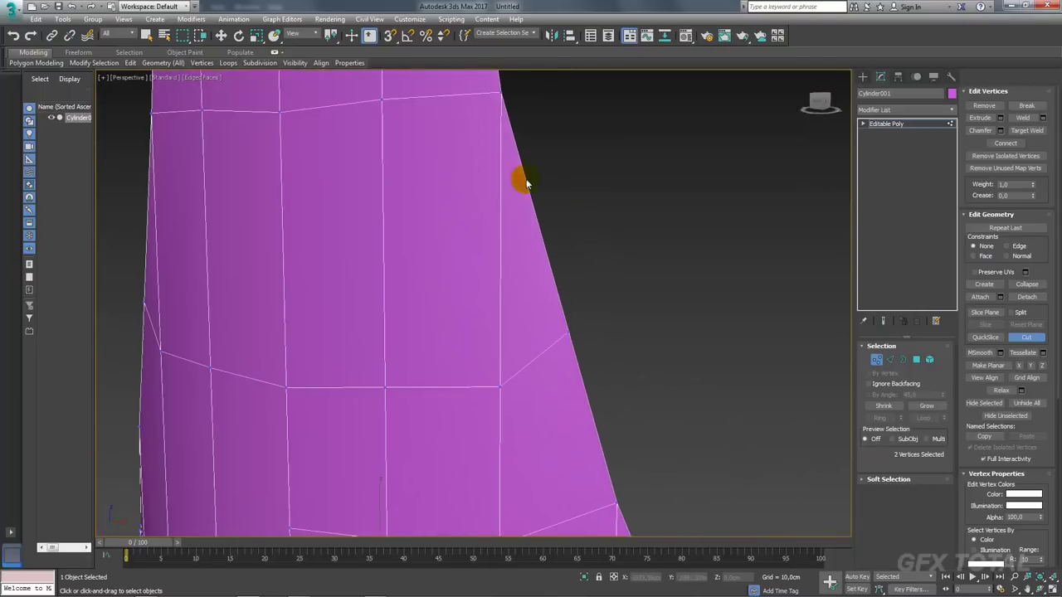
# At Polygon level, select the polygon on the notch's slanted face and orbit around the tip
pyautogui.click(919, 363)
pyautogui.press('w')
pyautogui.click(541, 291)
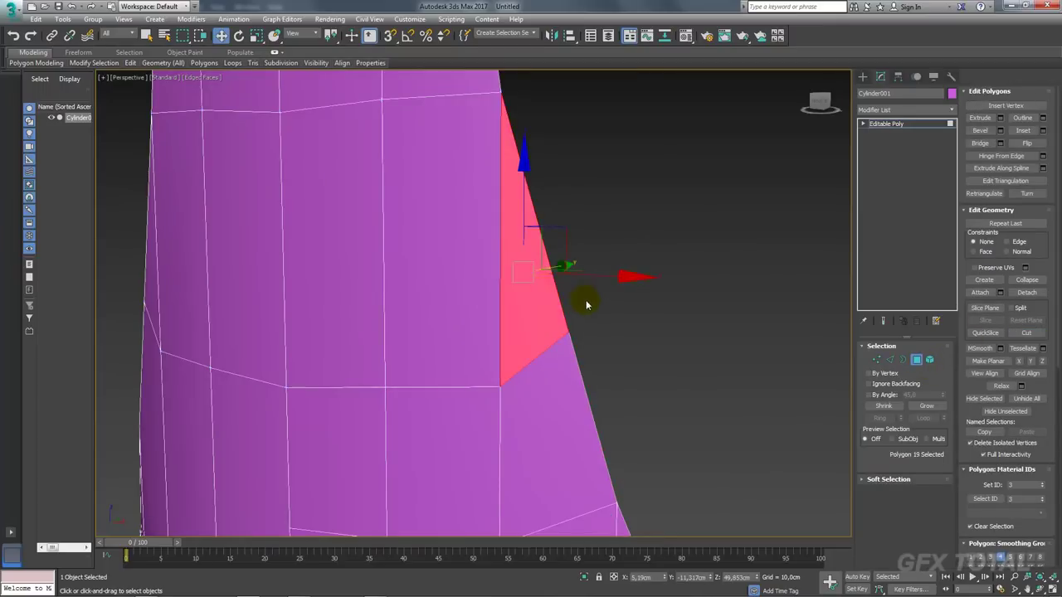
pyautogui.scroll(-2, 569, 314)
pyautogui.scroll(-2, 595, 320)
pyautogui.moveTo(595, 321)
pyautogui.keyDown('alt'); pyautogui.mouseDown(button='middle')
pyautogui.moveTo(624, 351)
pyautogui.moveTo(645, 292)
pyautogui.moveTo(669, 308)
pyautogui.mouseUp(button='middle'); pyautogui.keyUp('alt')
pyautogui.scroll(-1, 668, 307)
pyautogui.scroll(-2, 688, 334)
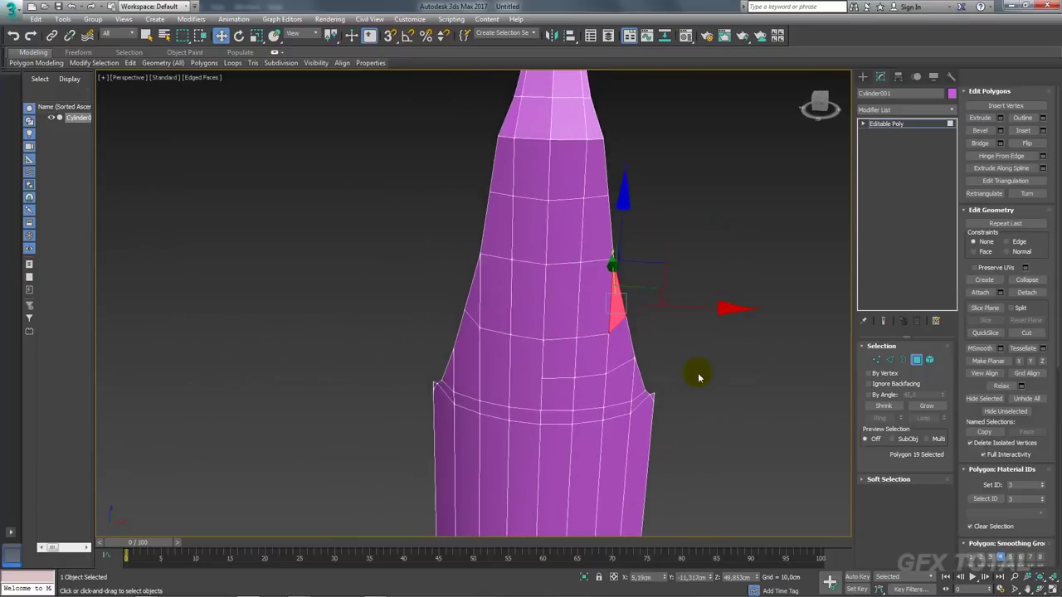
pyautogui.scroll(-2, 699, 372)
pyautogui.moveTo(688, 373); pyautogui.dragTo(624, 368, button='middle')
pyautogui.scroll(1, 561, 343)
pyautogui.scroll(1, 531, 327)
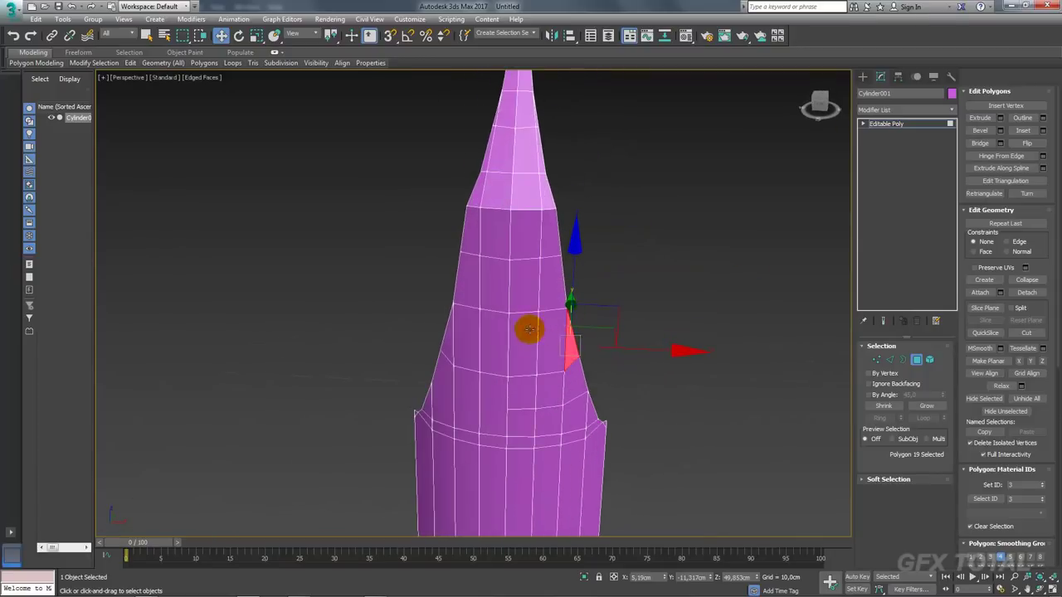
pyautogui.scroll(-3, 519, 310)
pyautogui.moveTo(519, 311)
pyautogui.keyDown('alt'); pyautogui.mouseDown(button='middle')
pyautogui.moveTo(528, 342)
pyautogui.moveTo(489, 320)
pyautogui.moveTo(500, 334)
pyautogui.moveTo(487, 307)
pyautogui.mouseUp(button='middle'); pyautogui.keyUp('alt')
pyautogui.scroll(2, 474, 272)
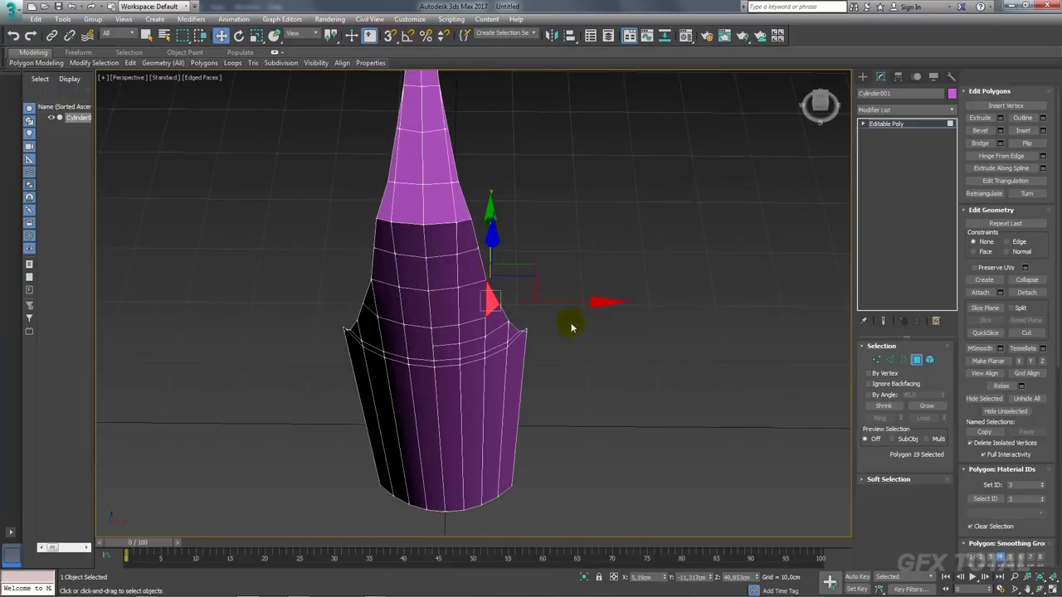
pyautogui.moveTo(571, 328)
pyautogui.keyDown('alt'); pyautogui.mouseDown(button='middle')
pyautogui.moveTo(496, 305)
pyautogui.moveTo(482, 273)
pyautogui.mouseUp(button='middle'); pyautogui.keyUp('alt')
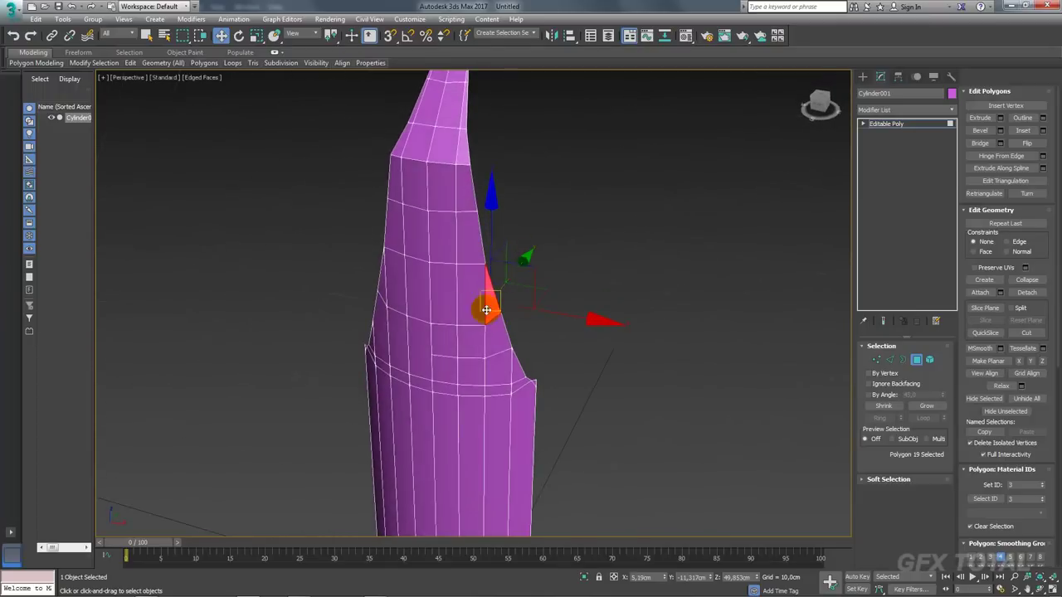
pyautogui.keyDown('alt'); pyautogui.moveTo(489, 315); pyautogui.dragTo(562, 275, button='middle'); pyautogui.keyUp('alt')
pyautogui.scroll(-3, 486, 323)
pyautogui.scroll(-2, 502, 329)
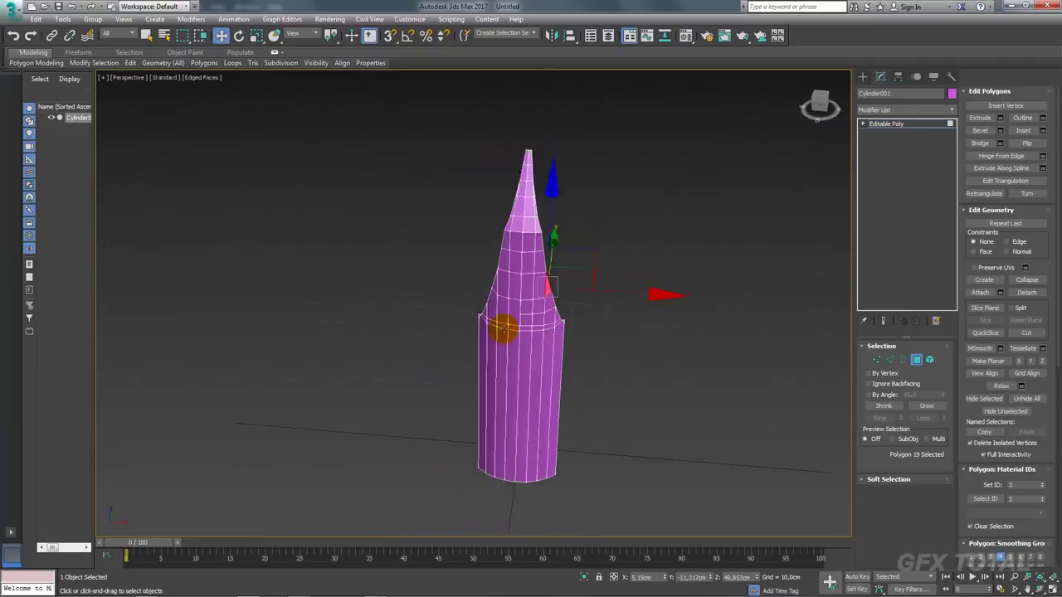
pyautogui.scroll(-2, 502, 330)
# In Top wireframe view, box-select half the wedge's polygons and delete them, then return to shaded Perspective
pyautogui.press('t')
pyautogui.press('F3')
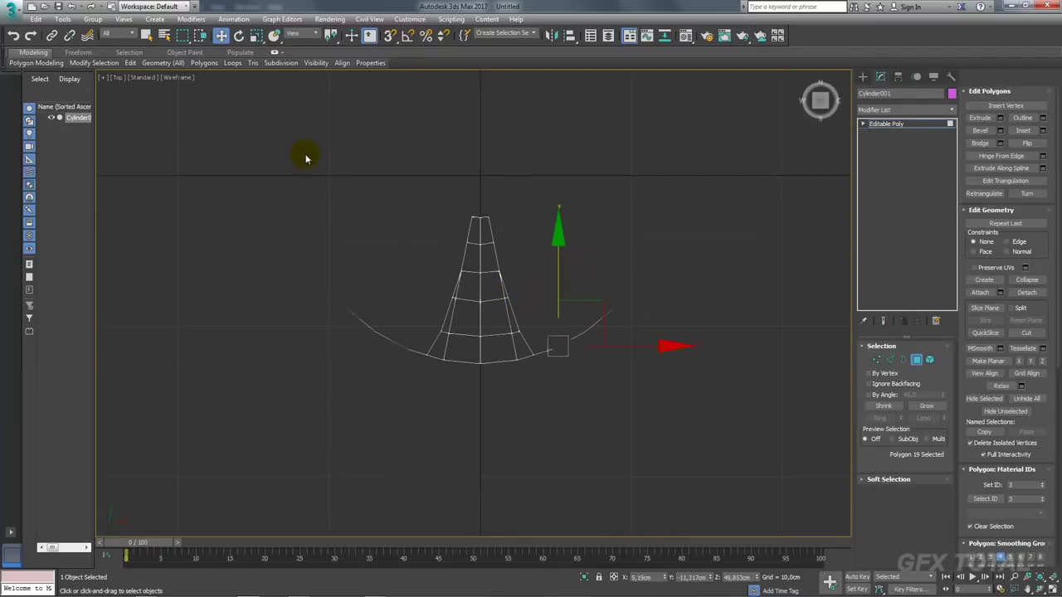
pyautogui.moveTo(465, 412); pyautogui.dragTo(466, 414)
pyautogui.press('Delete')
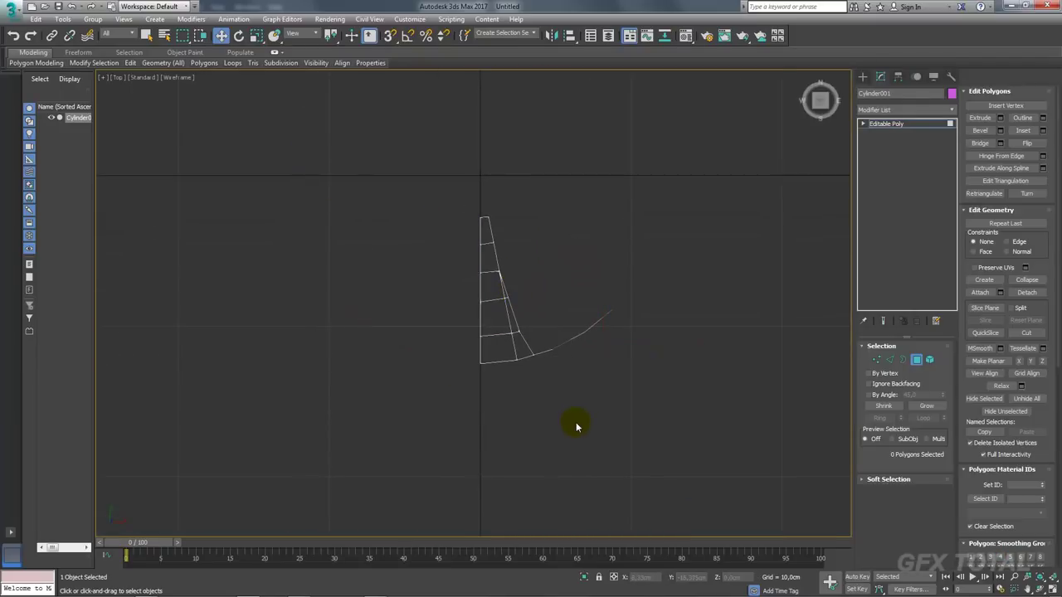
pyautogui.press('p')
pyautogui.press('F3')
pyautogui.keyDown('alt'); pyautogui.moveTo(591, 428); pyautogui.dragTo(561, 304, button='middle'); pyautogui.keyUp('alt')
pyautogui.scroll(3, 562, 304)
# Restore the full tip with a Symmetry modifier, then convert Cylinder001 back to Editable Poly
pyautogui.click(903, 122)
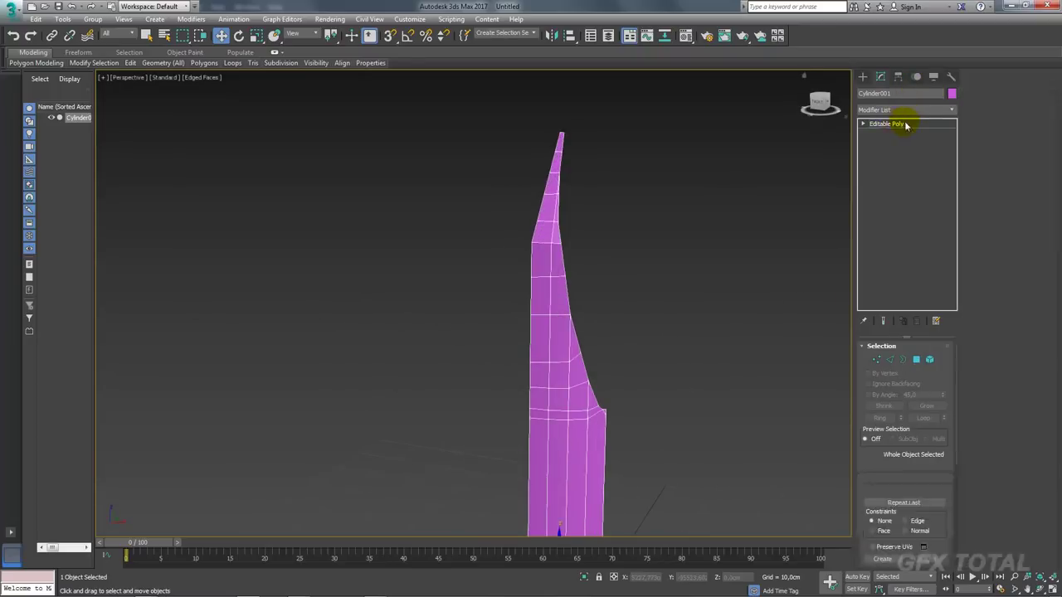
pyautogui.click(952, 110)
pyautogui.moveTo(952, 166); pyautogui.dragTo(952, 490)
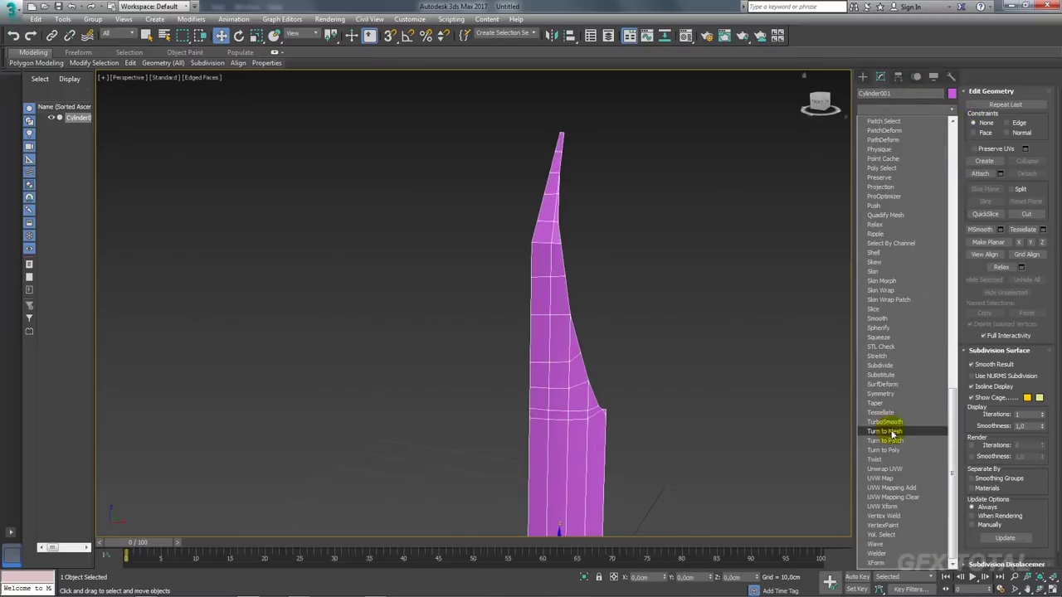
pyautogui.click(888, 395)
pyautogui.moveTo(628, 351)
pyautogui.keyDown('alt'); pyautogui.mouseDown(button='middle')
pyautogui.moveTo(640, 398)
pyautogui.moveTo(659, 266)
pyautogui.mouseUp(button='middle'); pyautogui.keyUp('alt')
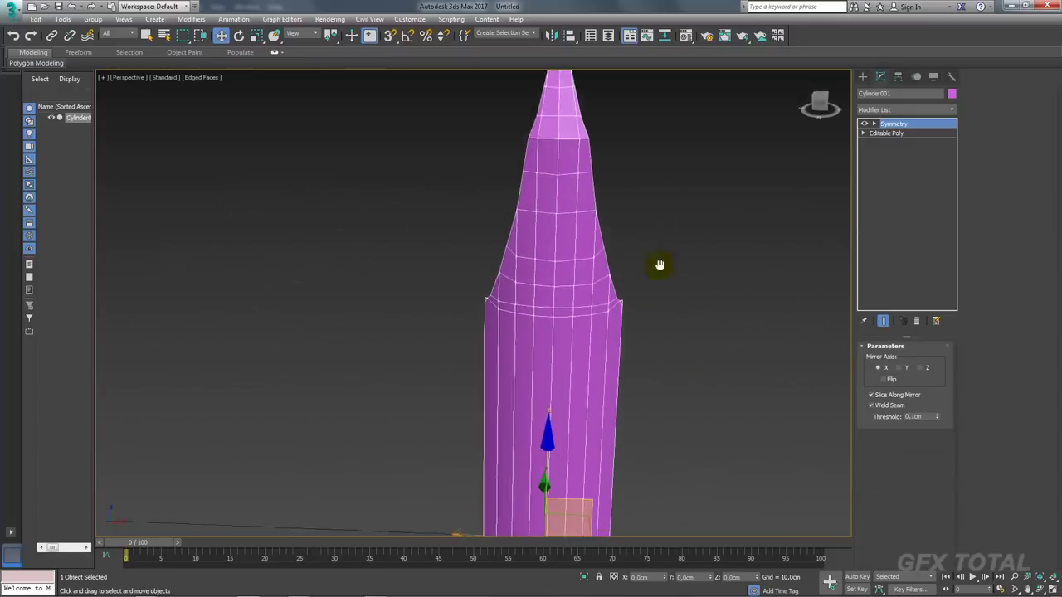
pyautogui.scroll(3, 631, 290)
pyautogui.keyDown('alt'); pyautogui.moveTo(614, 311); pyautogui.dragTo(578, 290, button='middle'); pyautogui.keyUp('alt')
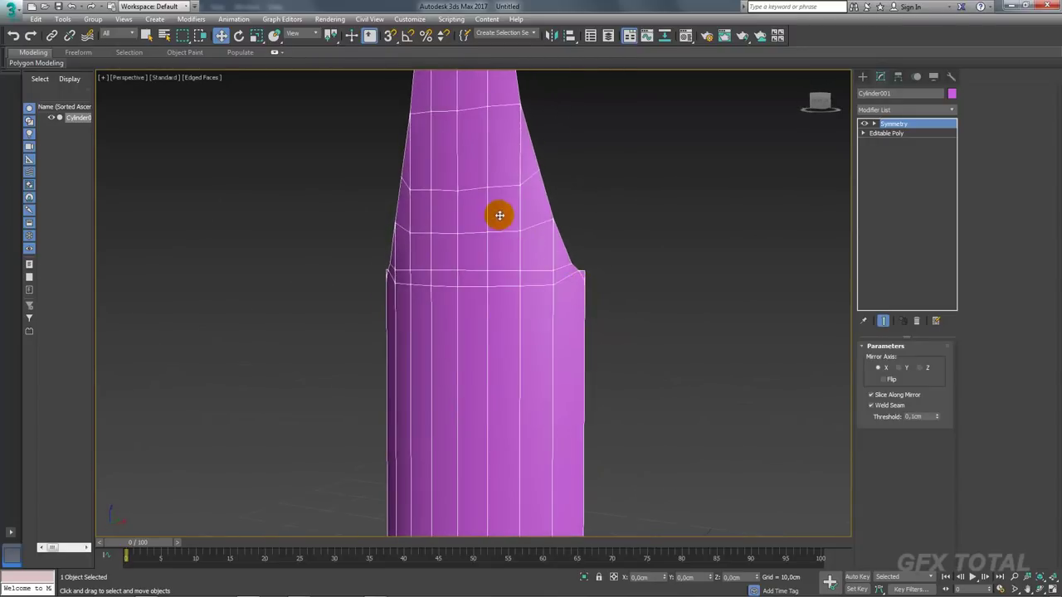
pyautogui.rightClick(499, 214)
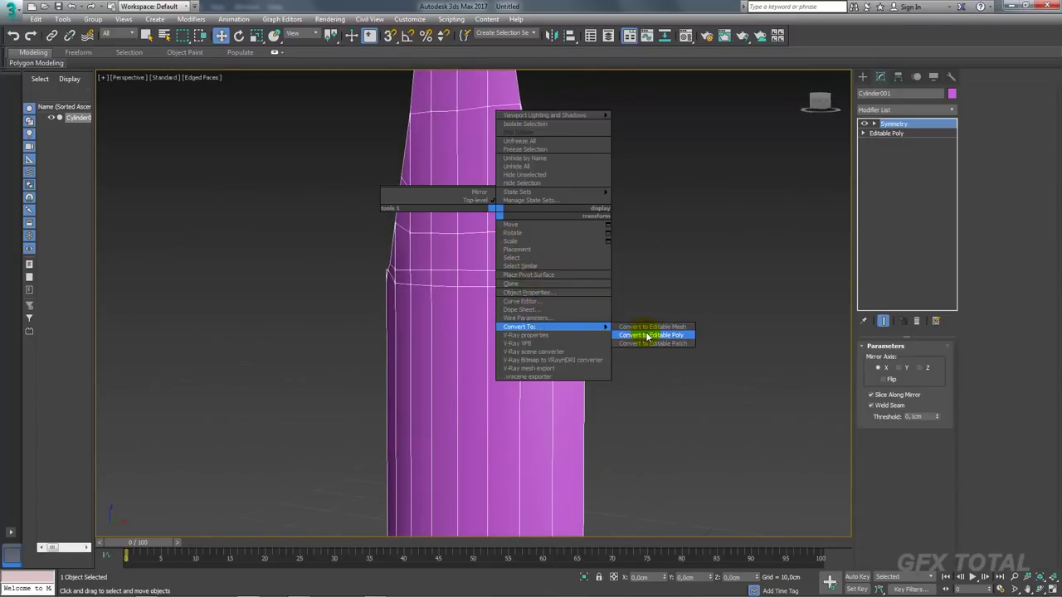
pyautogui.click(646, 333)
# Ring-select a vertical taper edge, Connect a new loop, and scale it inward
pyautogui.click(895, 359)
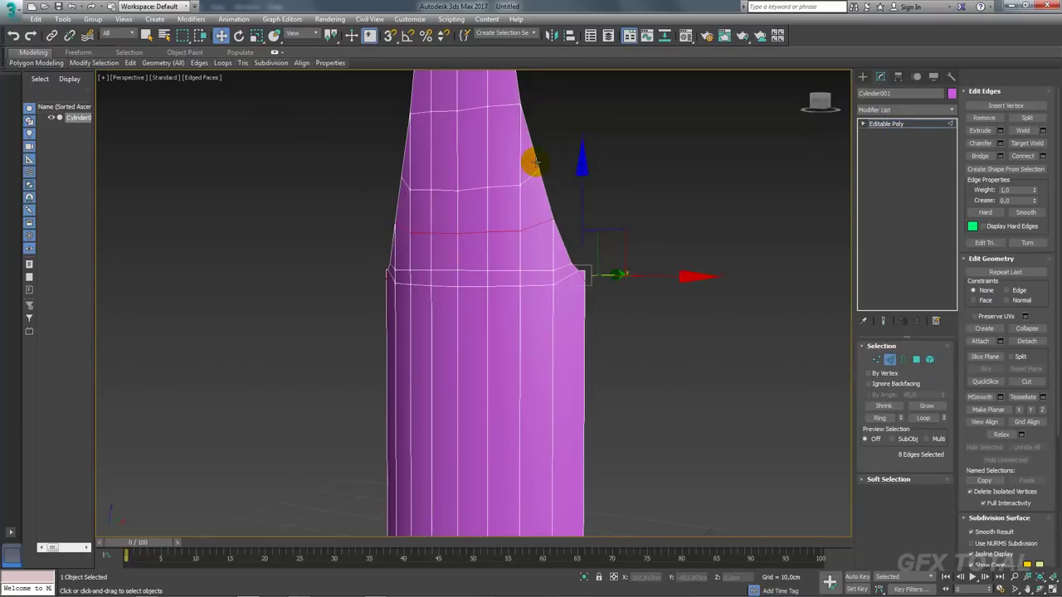
pyautogui.click(517, 161)
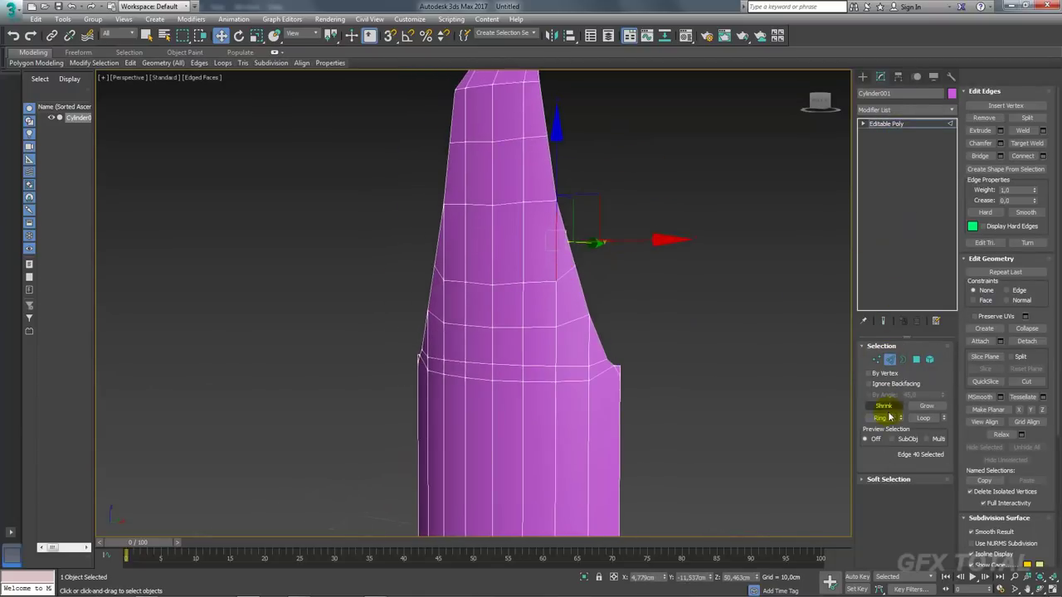
pyautogui.click(884, 421)
pyautogui.scroll(2, 515, 262)
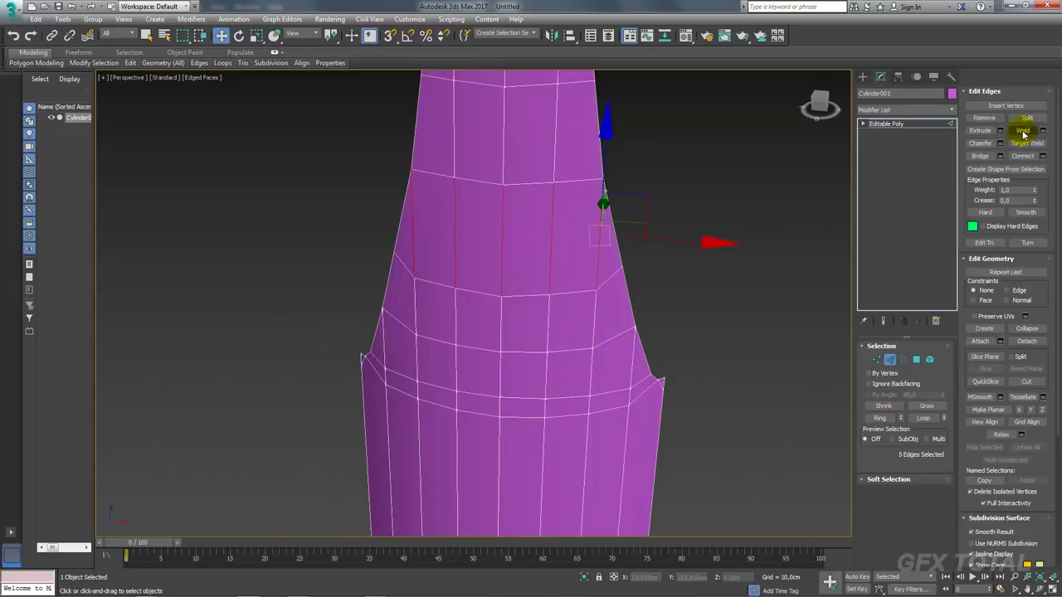
pyautogui.click(1024, 157)
pyautogui.press('r')
pyautogui.keyDown('alt'); pyautogui.moveTo(611, 263); pyautogui.dragTo(633, 268, button='middle'); pyautogui.keyUp('alt')
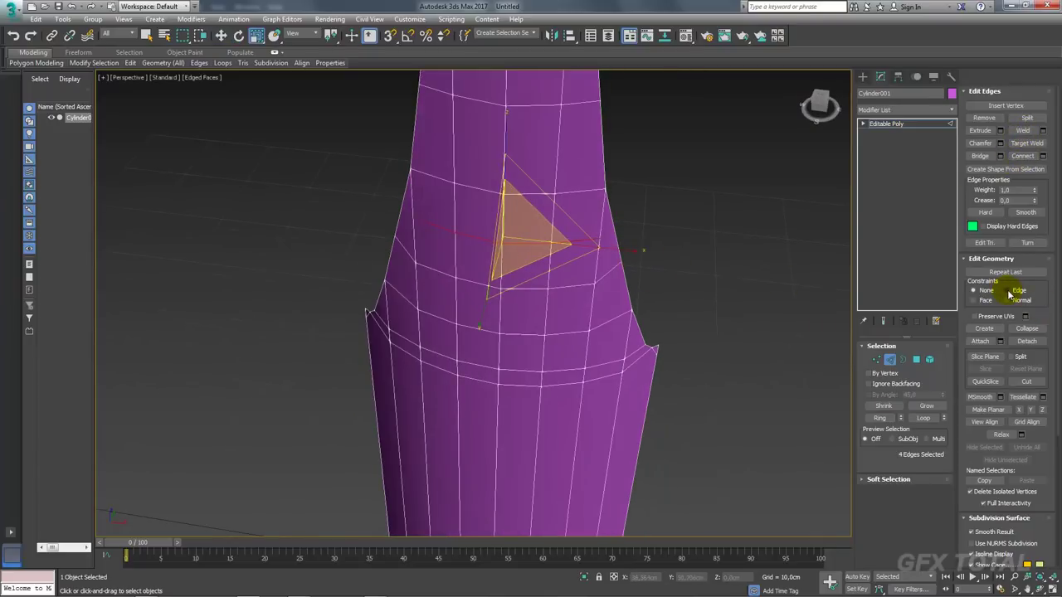
pyautogui.moveTo(523, 242)
pyautogui.mouseDown()
pyautogui.moveTo(527, 261)
pyautogui.moveTo(550, 277)
pyautogui.mouseUp()
# Ring-select edges on the right side of the taper and shrink that loop slightly inward
pyautogui.moveTo(550, 277)
pyautogui.keyDown('alt'); pyautogui.mouseDown(button='middle')
pyautogui.moveTo(600, 206)
pyautogui.moveTo(612, 339)
pyautogui.mouseUp(button='middle'); pyautogui.keyUp('alt')
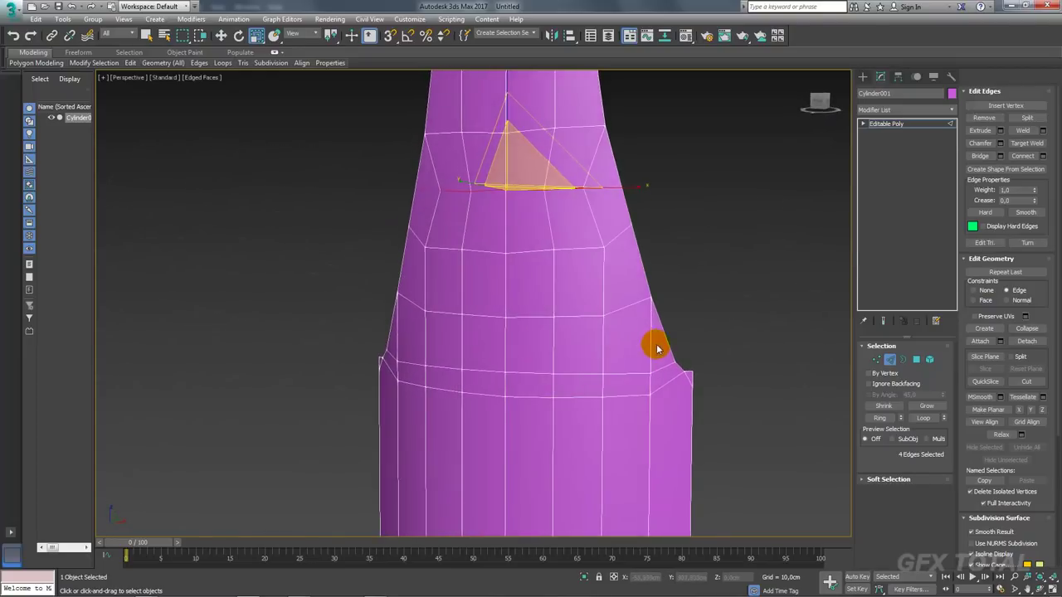
pyautogui.click(652, 343)
pyautogui.click(892, 419)
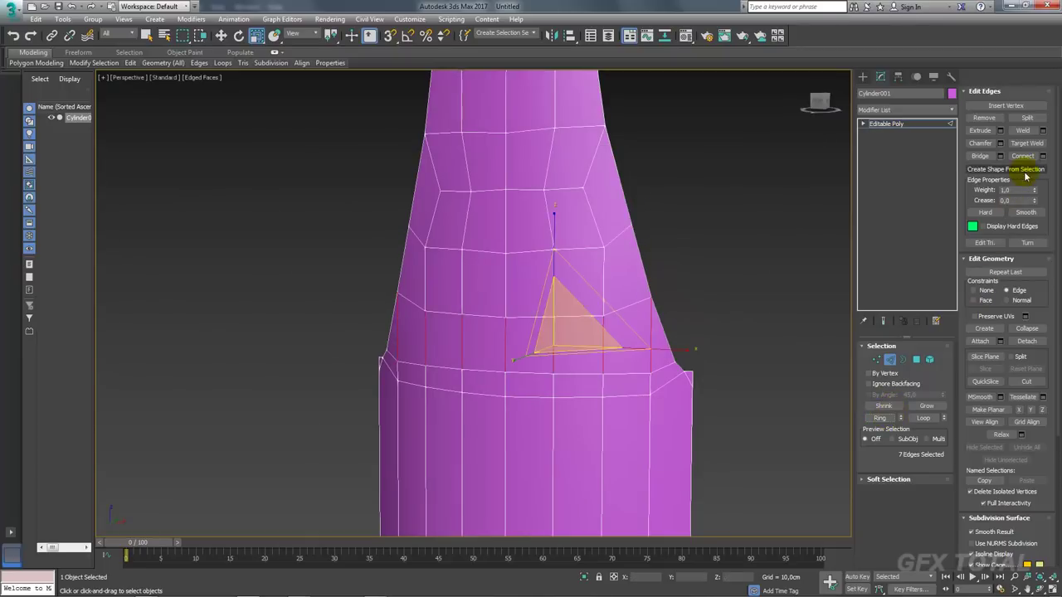
pyautogui.moveTo(529, 332); pyautogui.dragTo(522, 338)
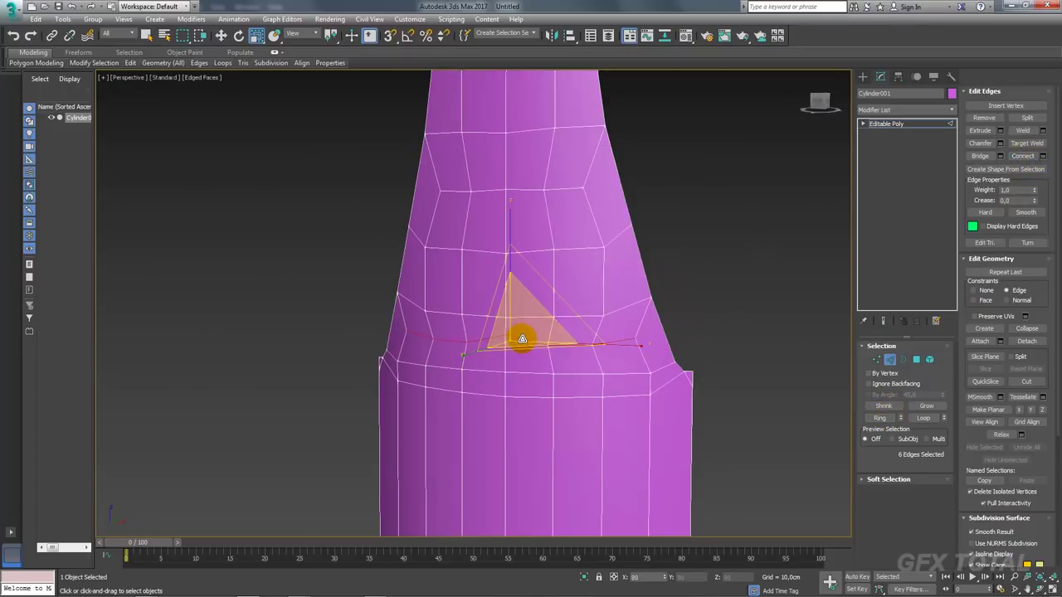
# Select the new loop's left and right vertices, slide them down, then exit to Editable Poly
pyautogui.click(452, 322)
pyautogui.keyDown('alt'); pyautogui.moveTo(489, 348); pyautogui.dragTo(504, 360, button='middle'); pyautogui.keyUp('alt')
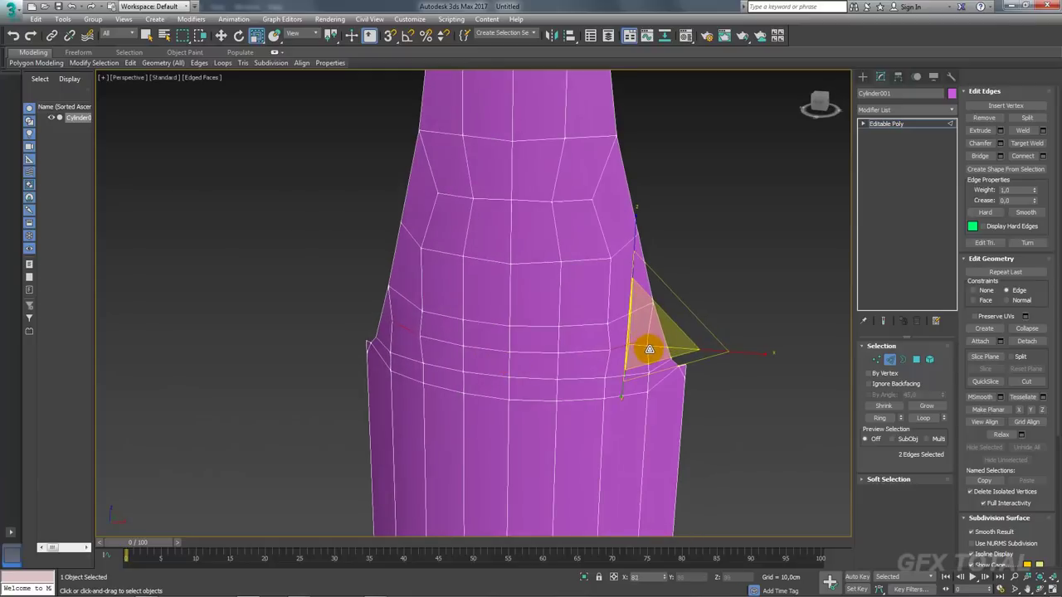
pyautogui.click(877, 360)
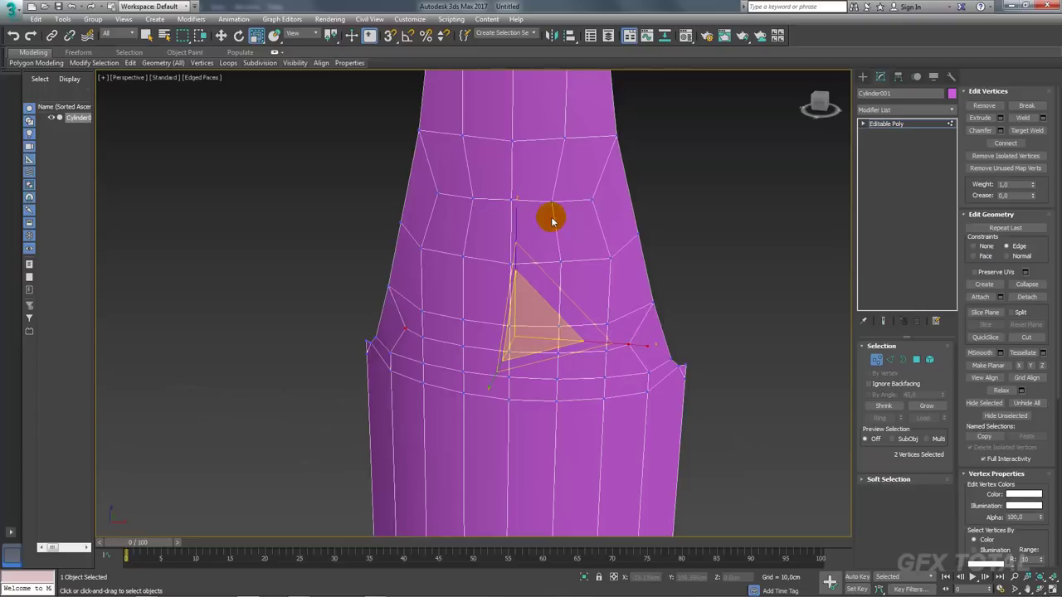
pyautogui.keyDown('alt'); pyautogui.moveTo(552, 218); pyautogui.dragTo(570, 282, button='middle'); pyautogui.keyUp('alt')
pyautogui.moveTo(570, 282); pyautogui.dragTo(474, 230)
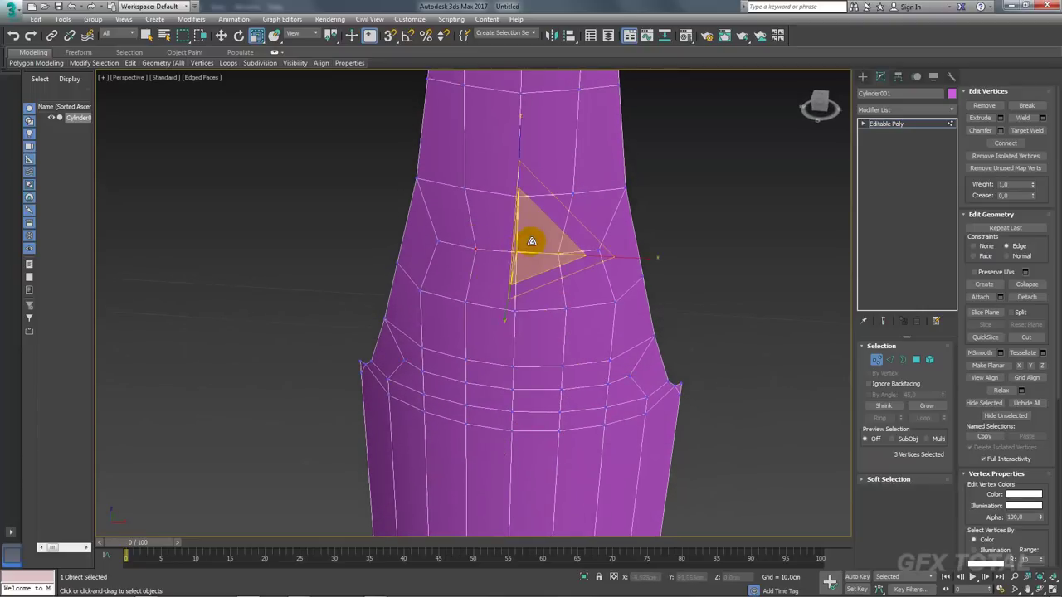
pyautogui.click(436, 243)
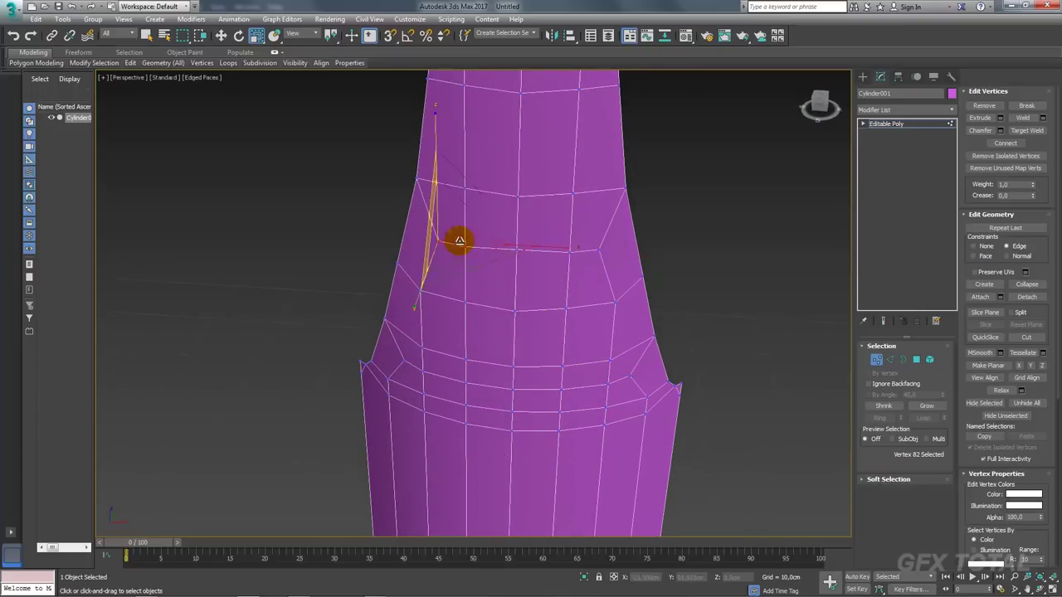
pyautogui.keyDown('ctrl'); pyautogui.click(598, 250); pyautogui.keyUp('ctrl')
pyautogui.moveTo(542, 242); pyautogui.dragTo(539, 238)
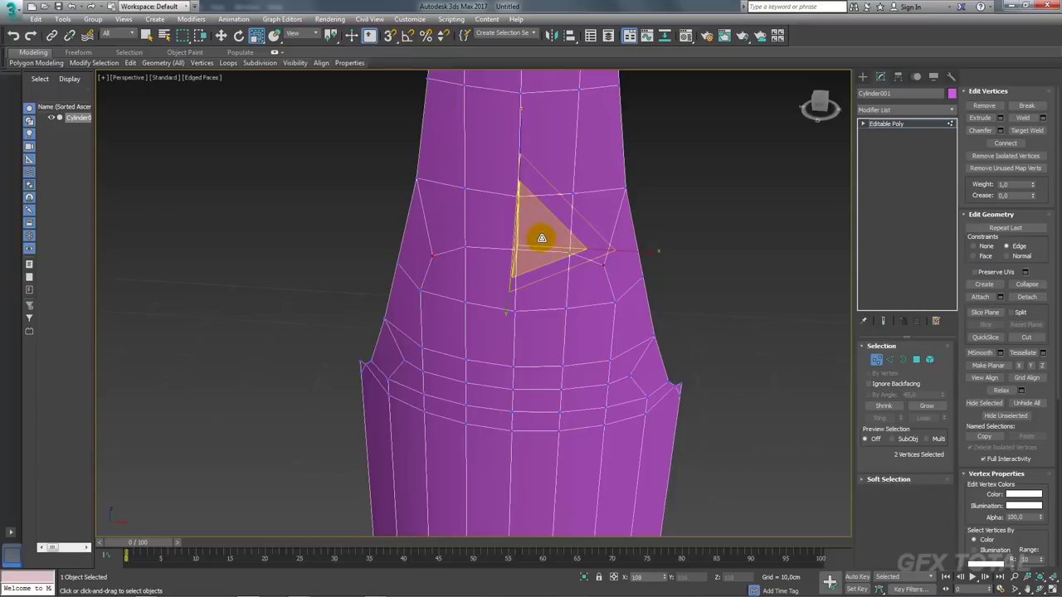
pyautogui.press('w')
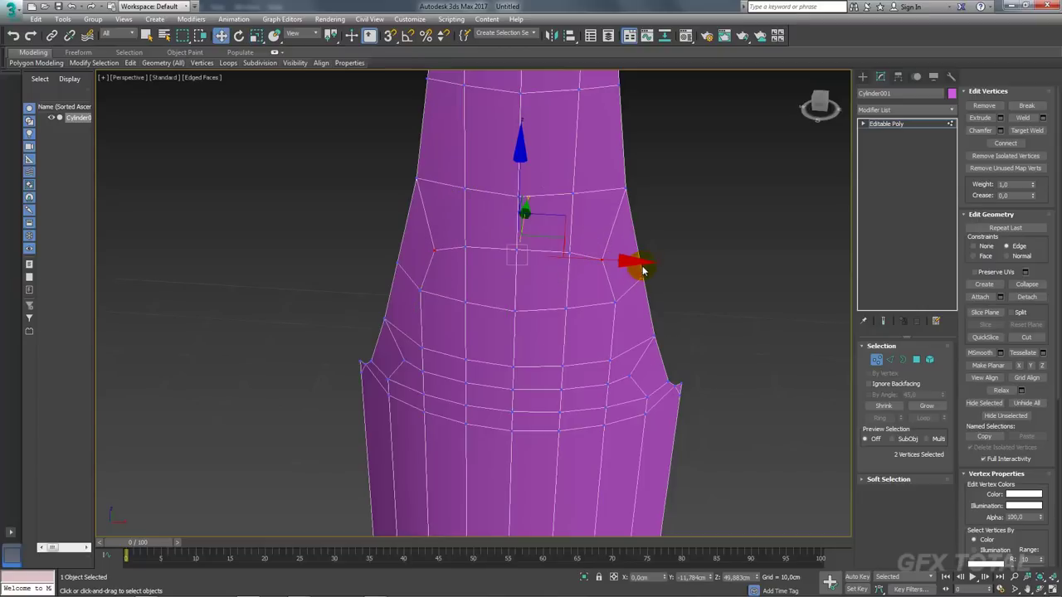
pyautogui.click(892, 124)
# Add an edge loop across the upper blade strip near the tip using Ring and Connect
pyautogui.scroll(-5, 644, 241)
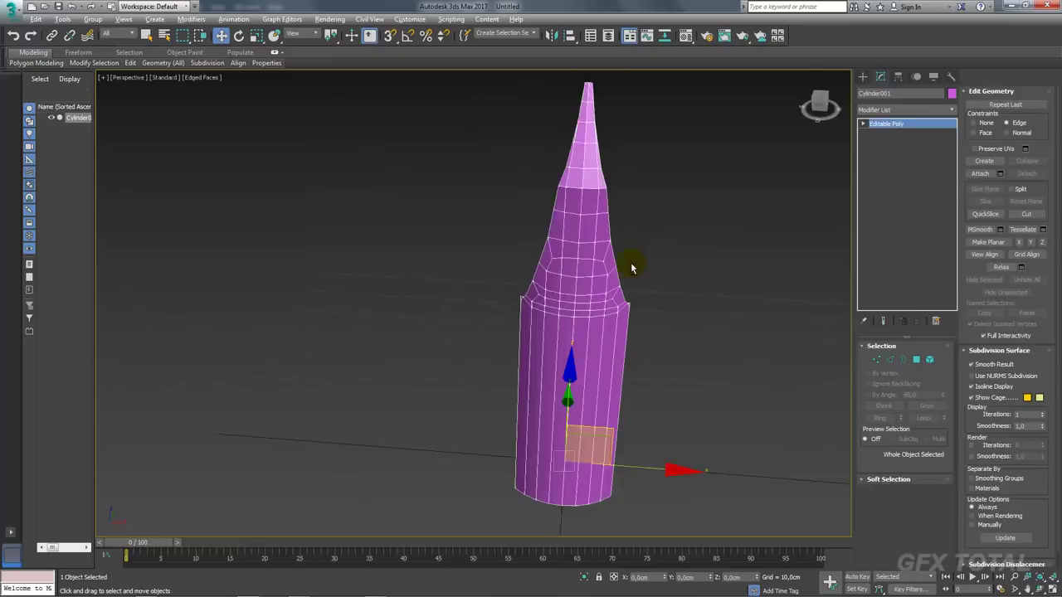
pyautogui.moveTo(636, 268)
pyautogui.keyDown('alt'); pyautogui.mouseDown(button='middle')
pyautogui.moveTo(606, 267)
pyautogui.moveTo(544, 313)
pyautogui.moveTo(536, 221)
pyautogui.moveTo(539, 239)
pyautogui.mouseUp(button='middle'); pyautogui.keyUp('alt')
pyautogui.scroll(5, 467, 196)
pyautogui.click(893, 363)
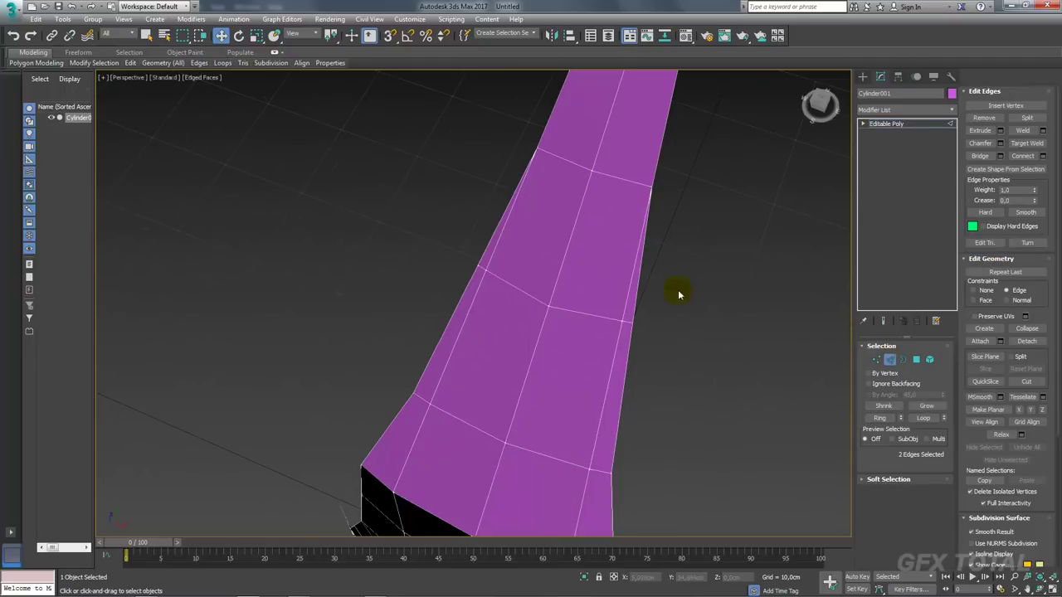
pyautogui.click(631, 285)
pyautogui.click(881, 423)
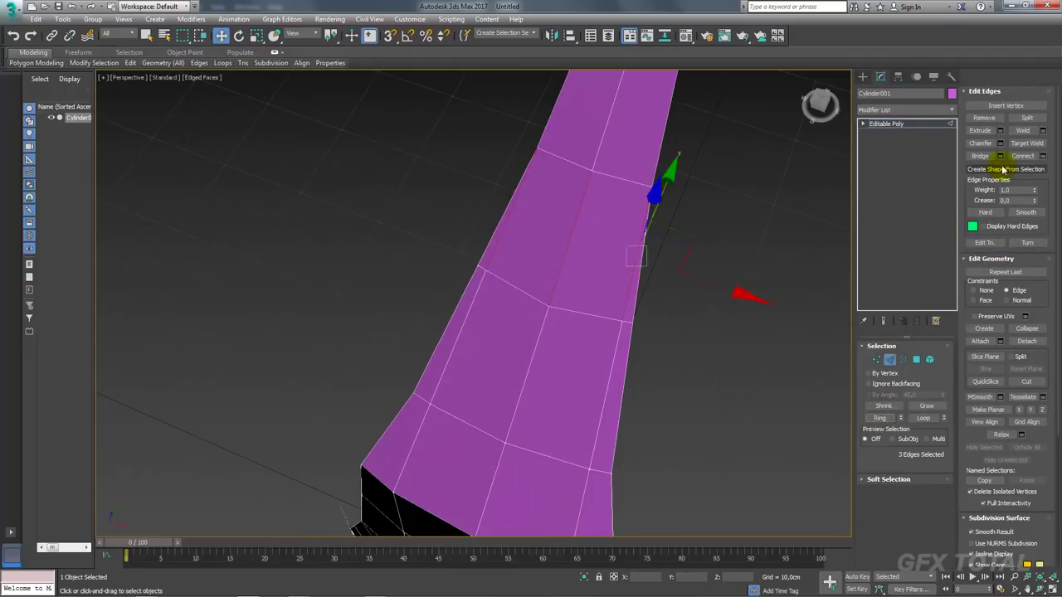
pyautogui.click(1020, 156)
pyautogui.keyDown('alt'); pyautogui.moveTo(680, 274); pyautogui.dragTo(659, 294, button='middle'); pyautogui.keyUp('alt')
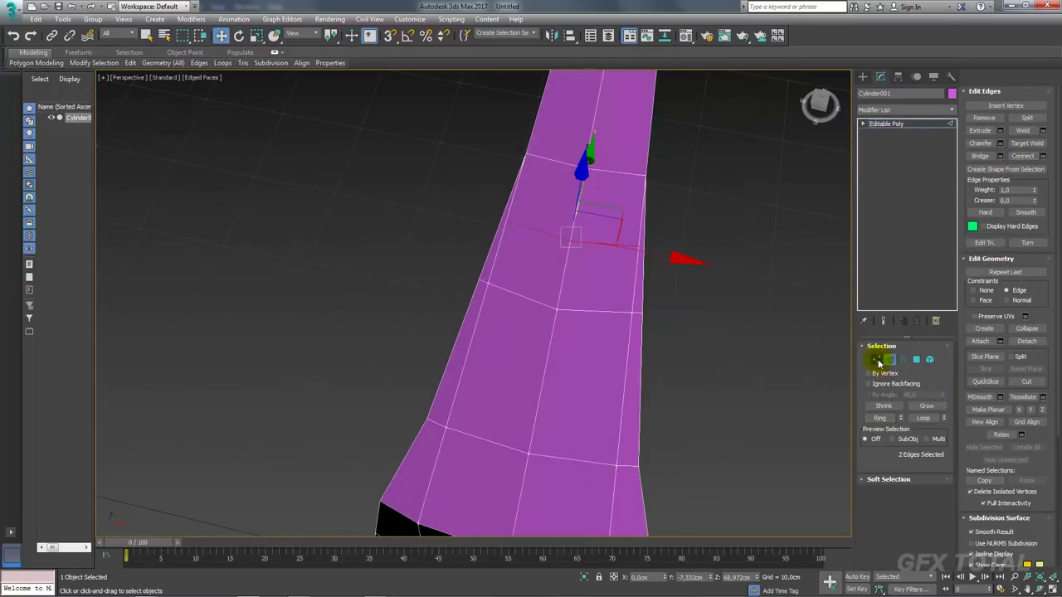
# Scale the new loop's two vertices inward to pinch the taper toward the tip
pyautogui.click(878, 363)
pyautogui.click(571, 235)
pyautogui.press('r')
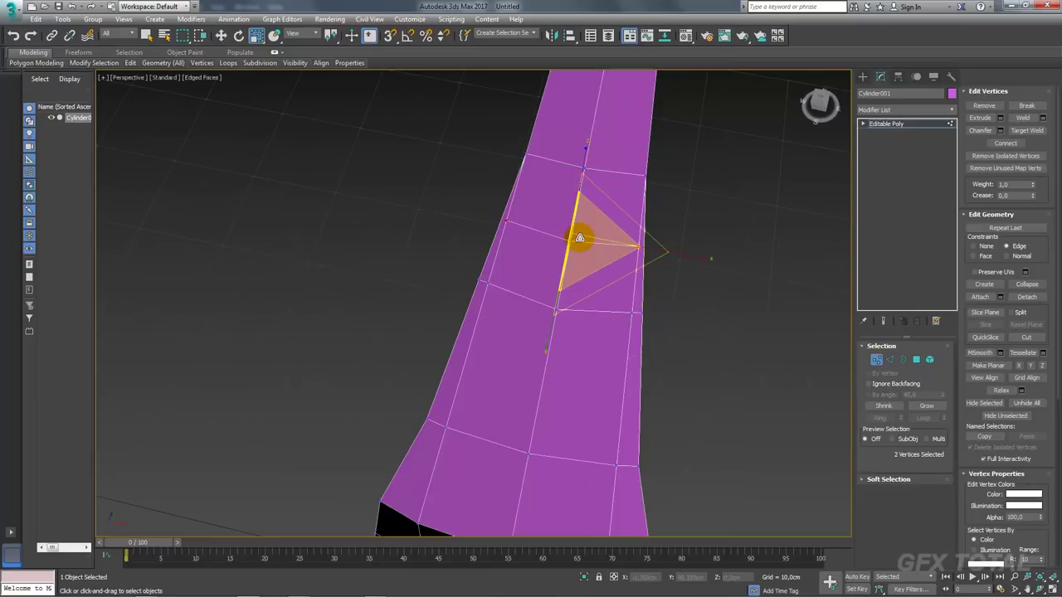
pyautogui.moveTo(580, 239); pyautogui.dragTo(633, 277)
pyautogui.keyDown('alt'); pyautogui.moveTo(633, 277); pyautogui.dragTo(583, 244, button='middle'); pyautogui.keyUp('alt')
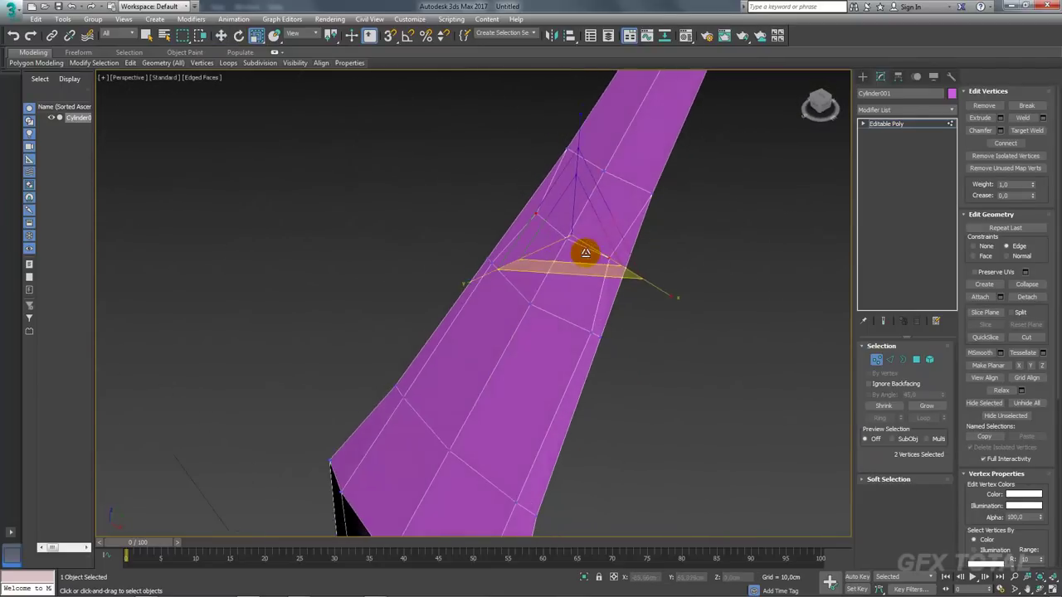
pyautogui.click(886, 124)
pyautogui.scroll(-5, 704, 225)
pyautogui.keyDown('alt'); pyautogui.moveTo(704, 225); pyautogui.dragTo(571, 198, button='middle'); pyautogui.keyUp('alt')
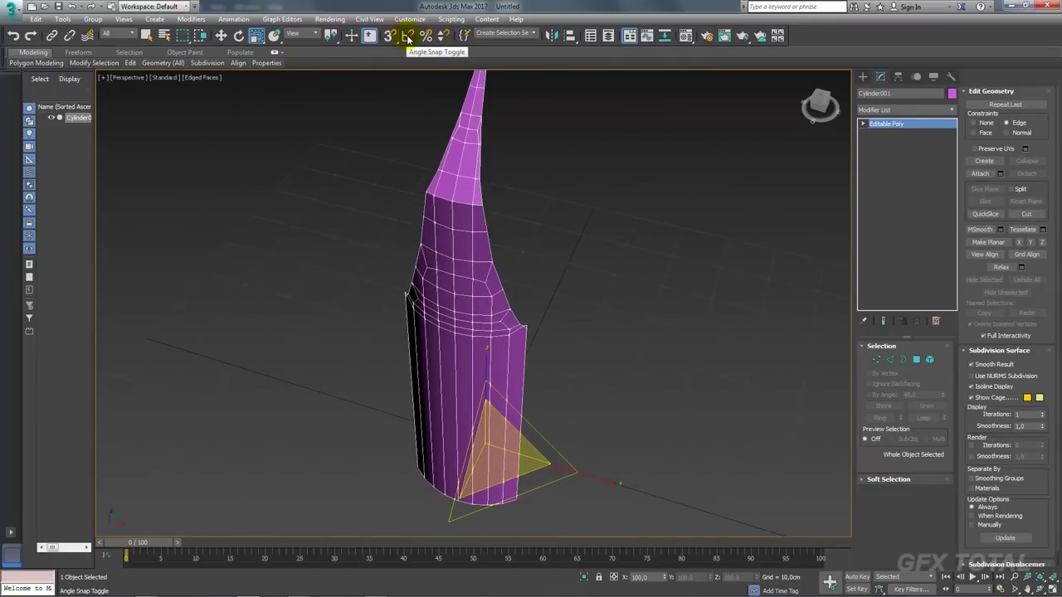
# With Angle Snap on, Shift-rotate the blade 90° about Z into 3 instanced copies
pyautogui.click(407, 38)
pyautogui.press('e')
pyautogui.keyDown('alt'); pyautogui.moveTo(553, 438); pyautogui.dragTo(543, 399, button='middle'); pyautogui.keyUp('alt')
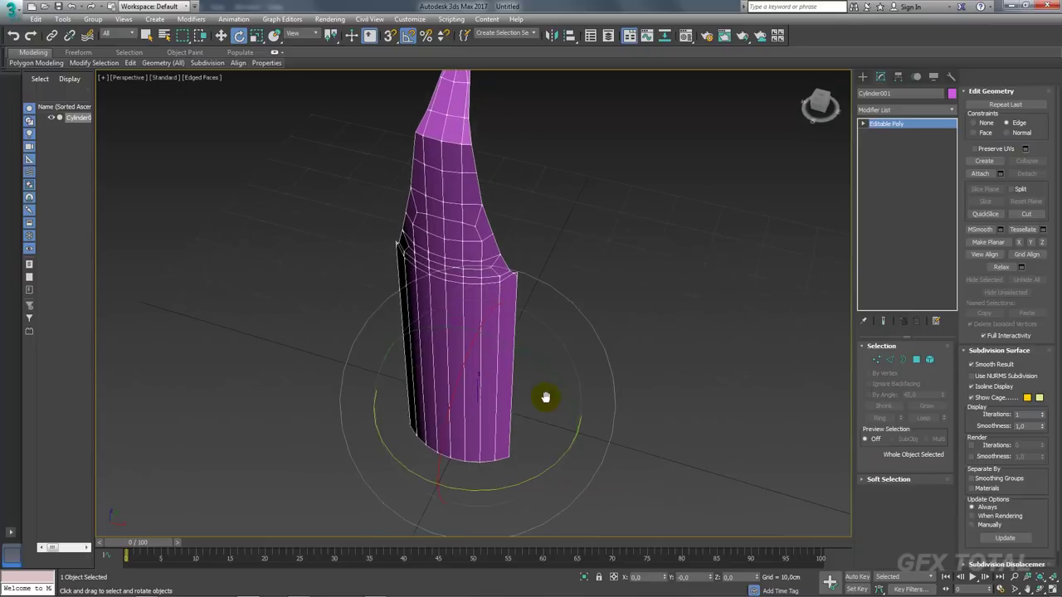
pyautogui.scroll(-3, 543, 432)
pyautogui.keyDown('alt'); pyautogui.moveTo(543, 462); pyautogui.dragTo(554, 415, button='middle'); pyautogui.keyUp('alt')
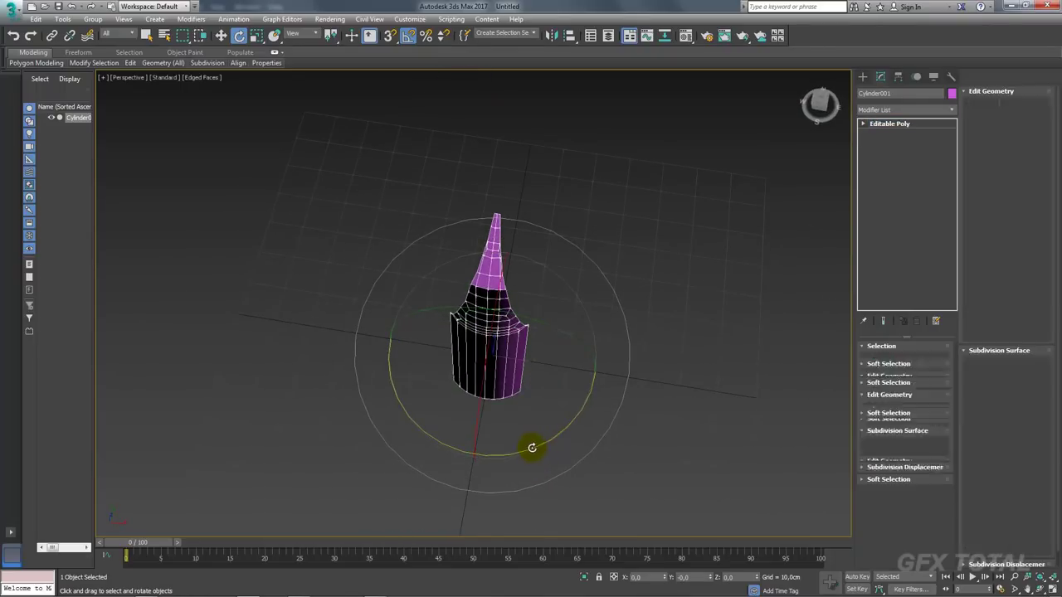
pyautogui.moveTo(534, 446); pyautogui.dragTo(490, 459)
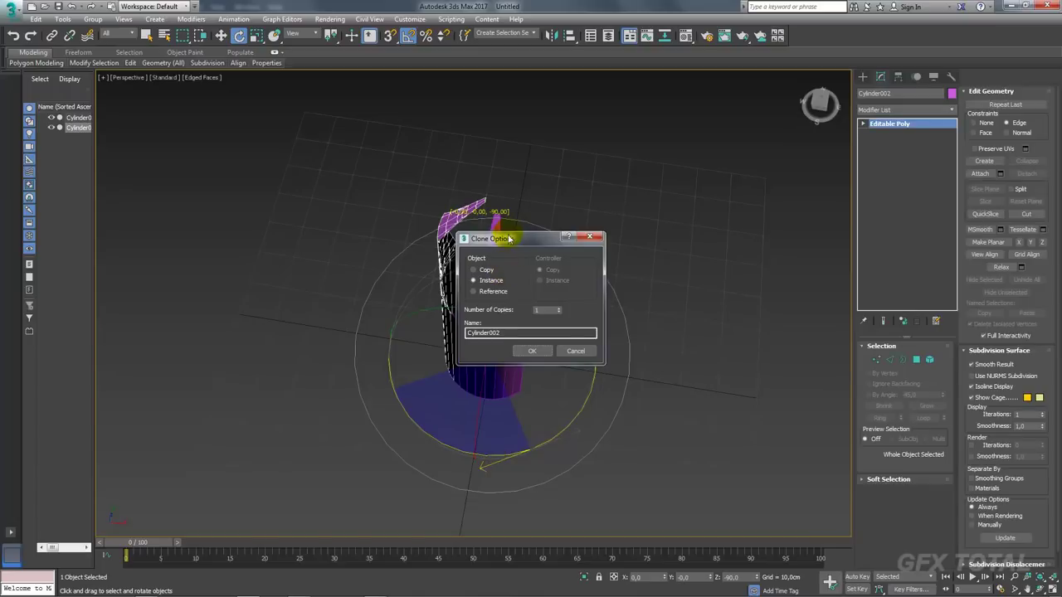
pyautogui.moveTo(509, 239); pyautogui.dragTo(659, 200)
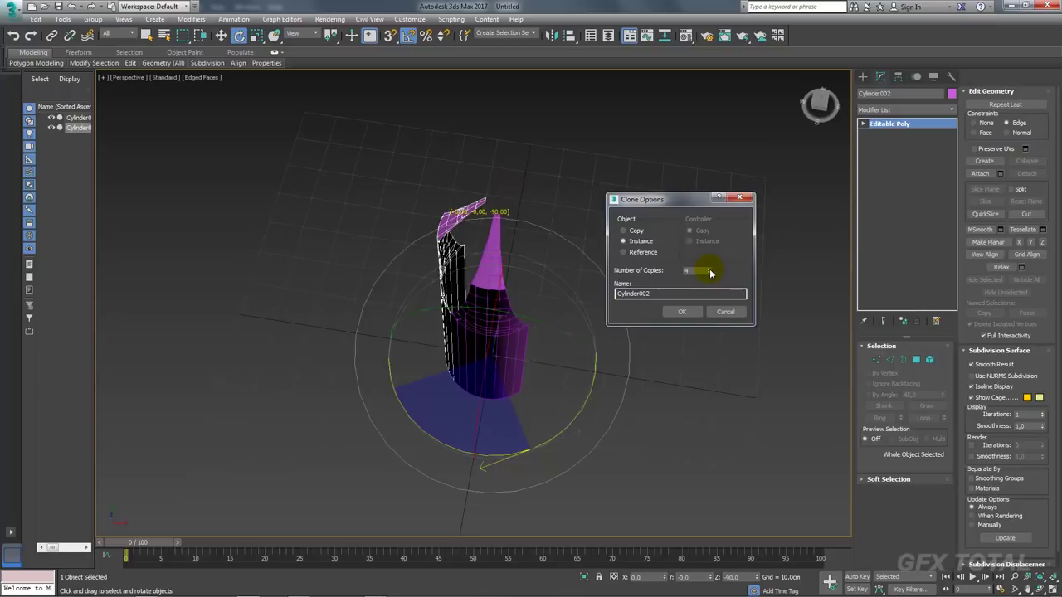
pyautogui.click(678, 314)
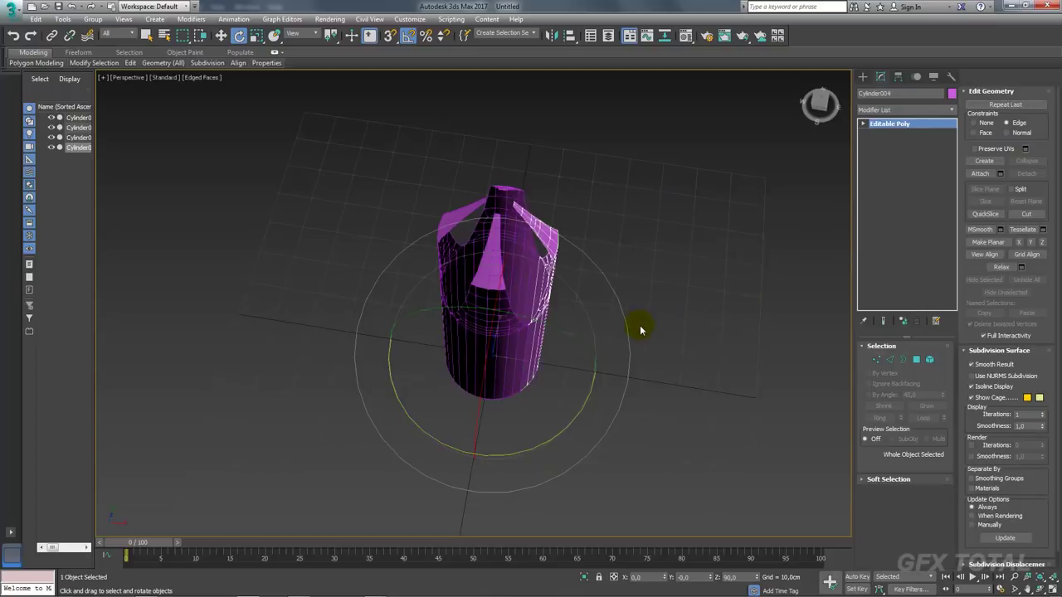
# Attach one of the copies, then select all four cylinder pieces
pyautogui.moveTo(639, 325)
pyautogui.keyDown('alt'); pyautogui.mouseDown(button='middle')
pyautogui.moveTo(652, 390)
pyautogui.moveTo(645, 268)
pyautogui.moveTo(573, 288)
pyautogui.moveTo(638, 291)
pyautogui.mouseUp(button='middle'); pyautogui.keyUp('alt')
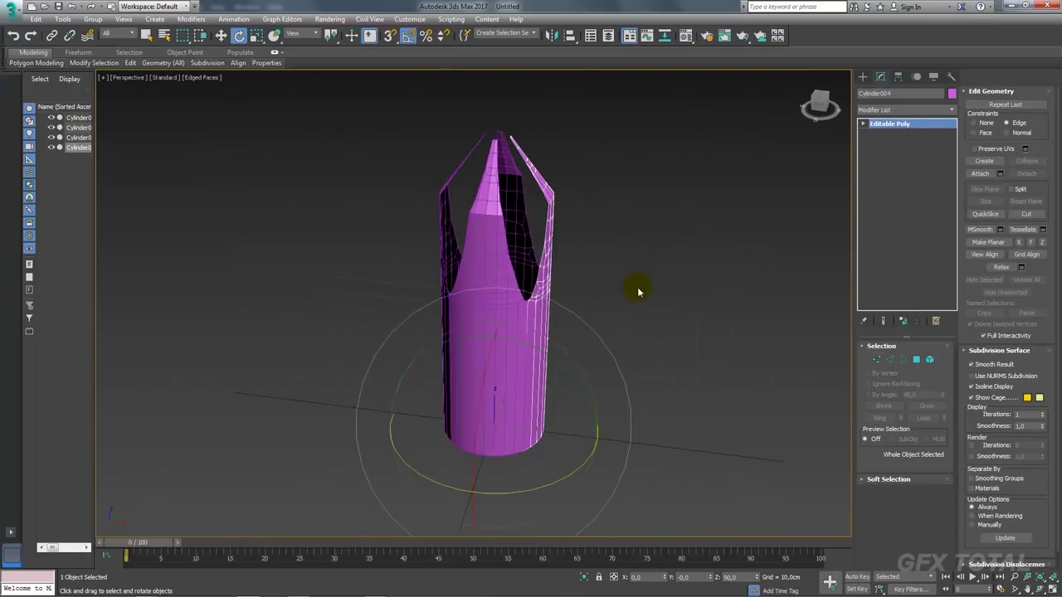
pyautogui.click(481, 310)
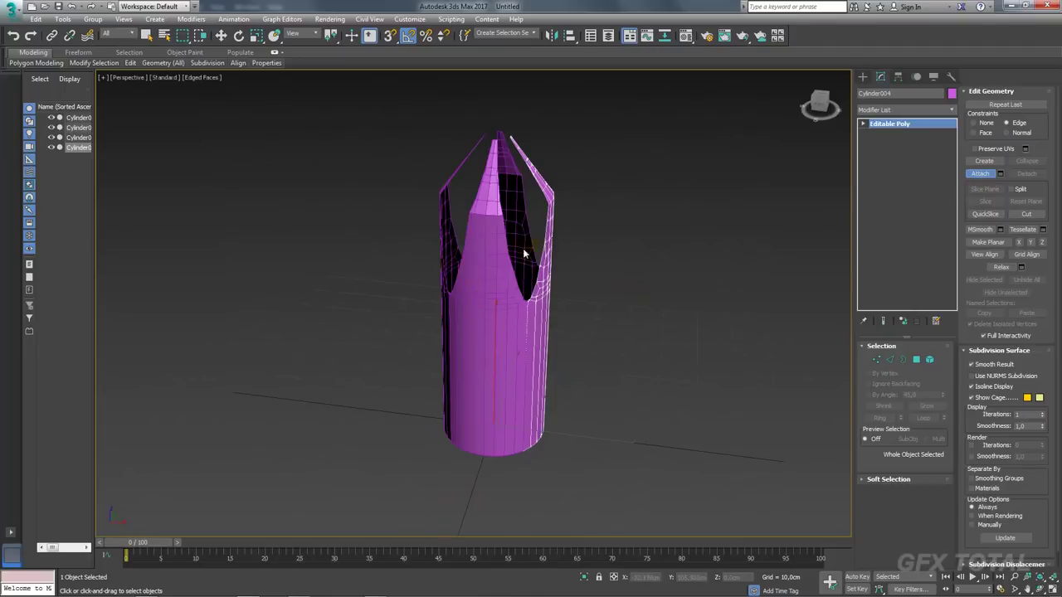
pyautogui.click(549, 255)
pyautogui.moveTo(704, 255); pyautogui.dragTo(347, 362)
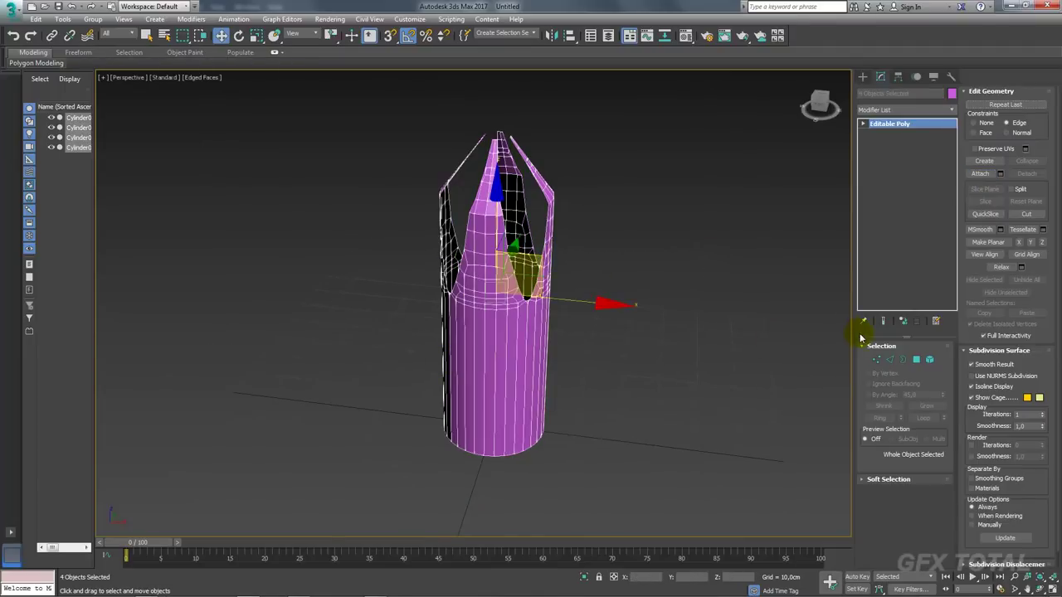
# Make the four instanced pieces unique, then attach the other three to Cylinder001
pyautogui.click(902, 322)
pyautogui.click(583, 344)
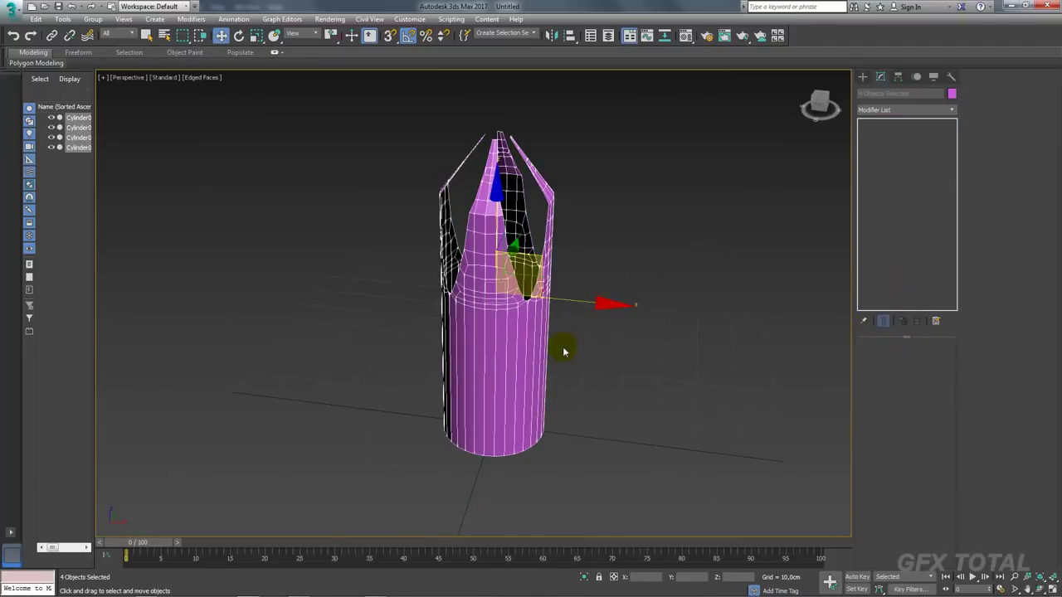
pyautogui.click(498, 332)
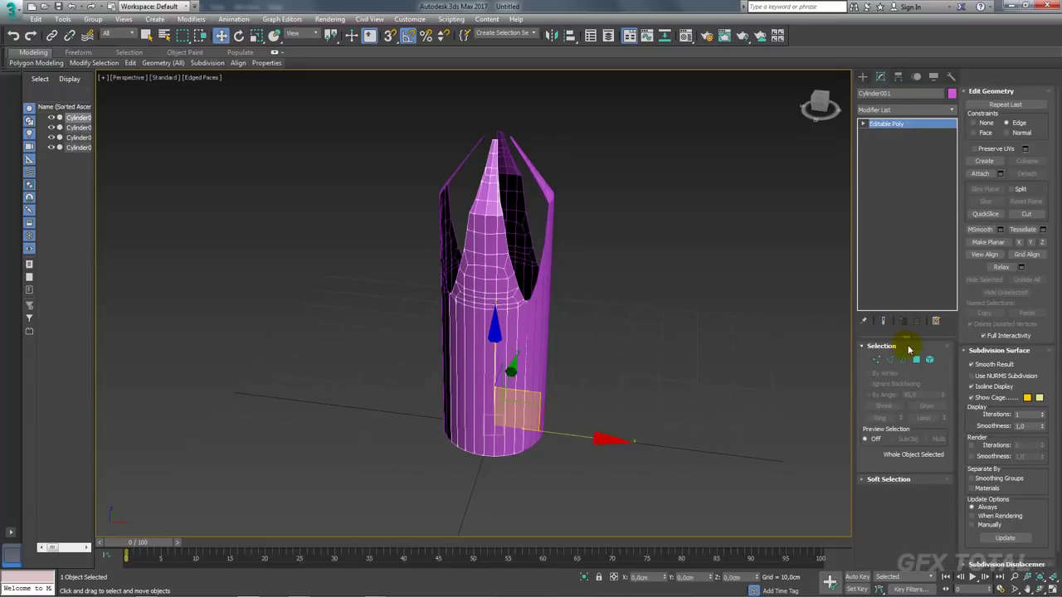
pyautogui.moveTo(643, 313)
pyautogui.mouseDown(button='middle')
pyautogui.moveTo(662, 318)
pyautogui.moveTo(661, 336)
pyautogui.mouseUp(button='middle')
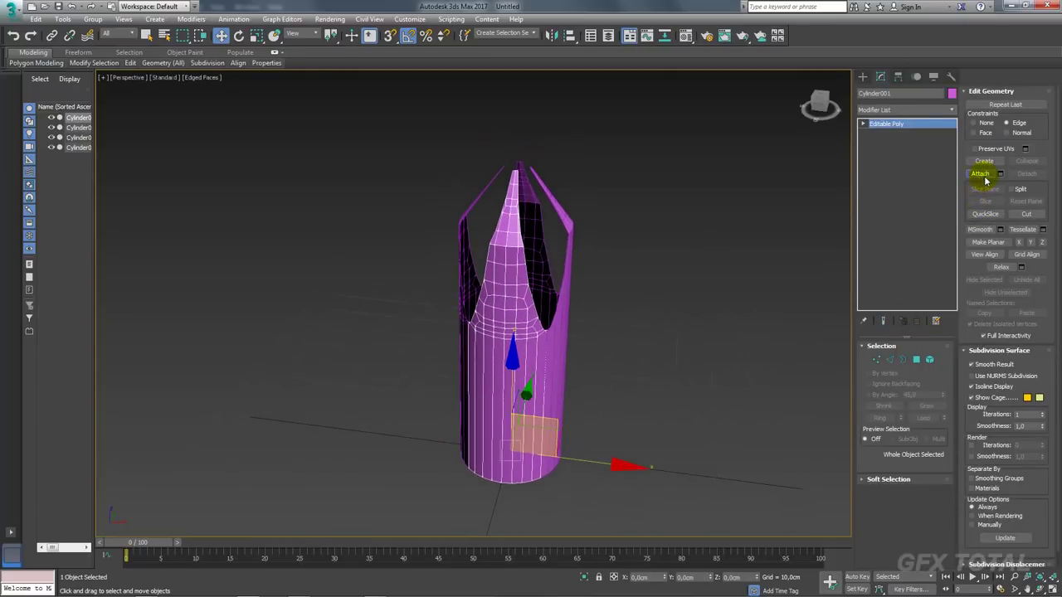
pyautogui.click(562, 301)
pyautogui.click(535, 249)
pyautogui.click(481, 284)
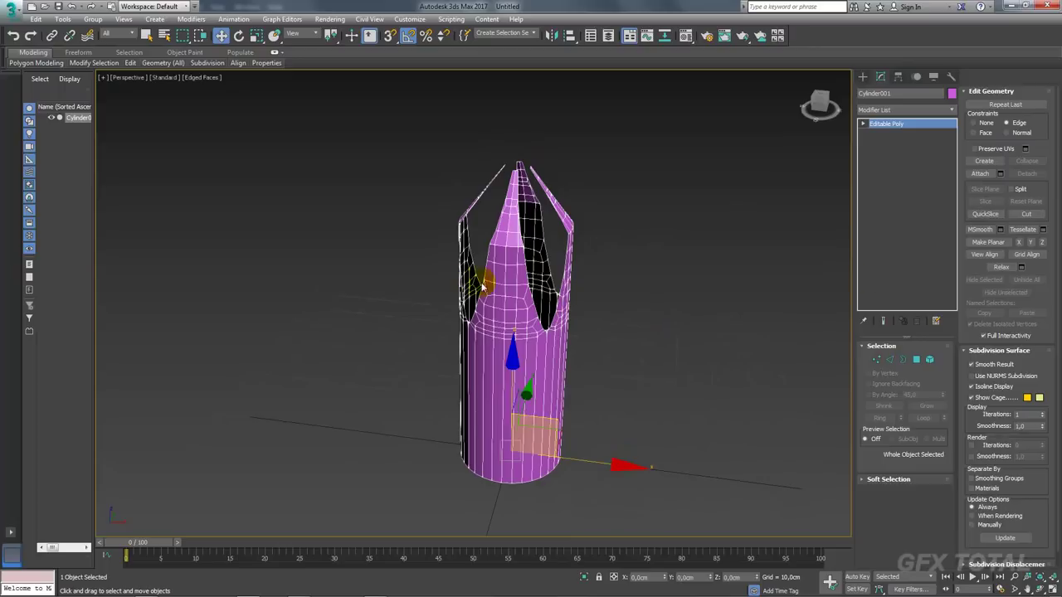
pyautogui.click(876, 359)
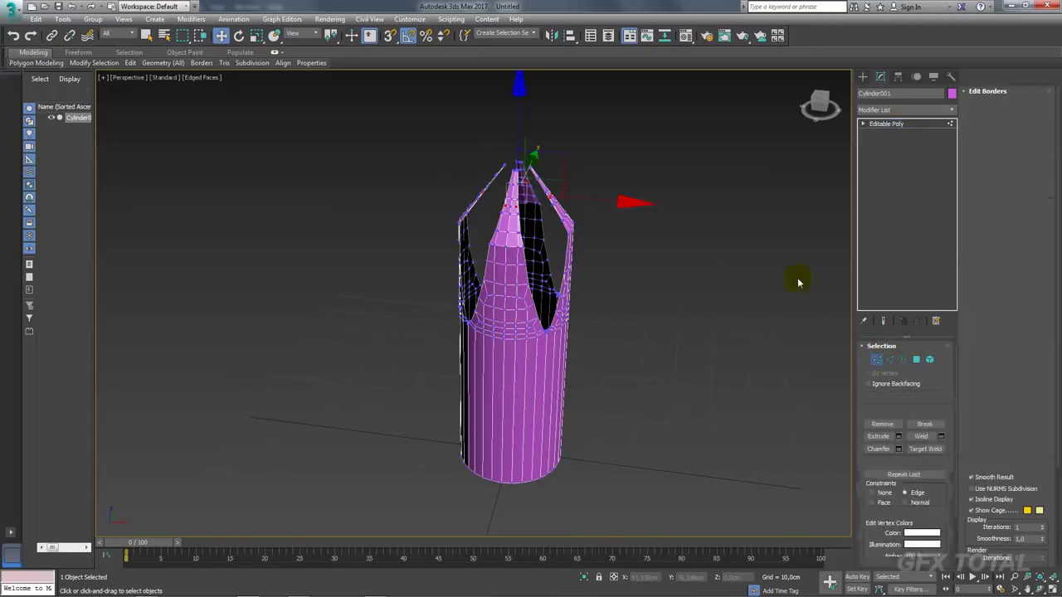
# Select every vertex of the combined mesh and weld the overlapping seam vertices
pyautogui.moveTo(759, 156); pyautogui.dragTo(437, 525)
pyautogui.keyDown('alt'); pyautogui.moveTo(517, 315); pyautogui.dragTo(607, 313, button='middle'); pyautogui.keyUp('alt')
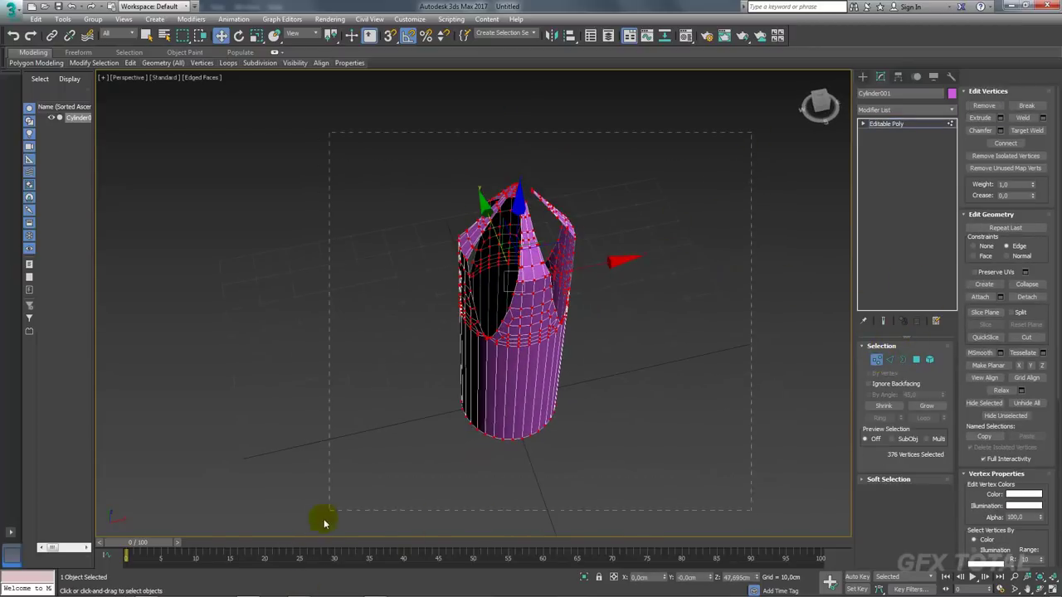
pyautogui.scroll(5, 522, 346)
pyautogui.keyDown('alt'); pyautogui.moveTo(543, 368); pyautogui.dragTo(624, 318, button='middle'); pyautogui.keyUp('alt')
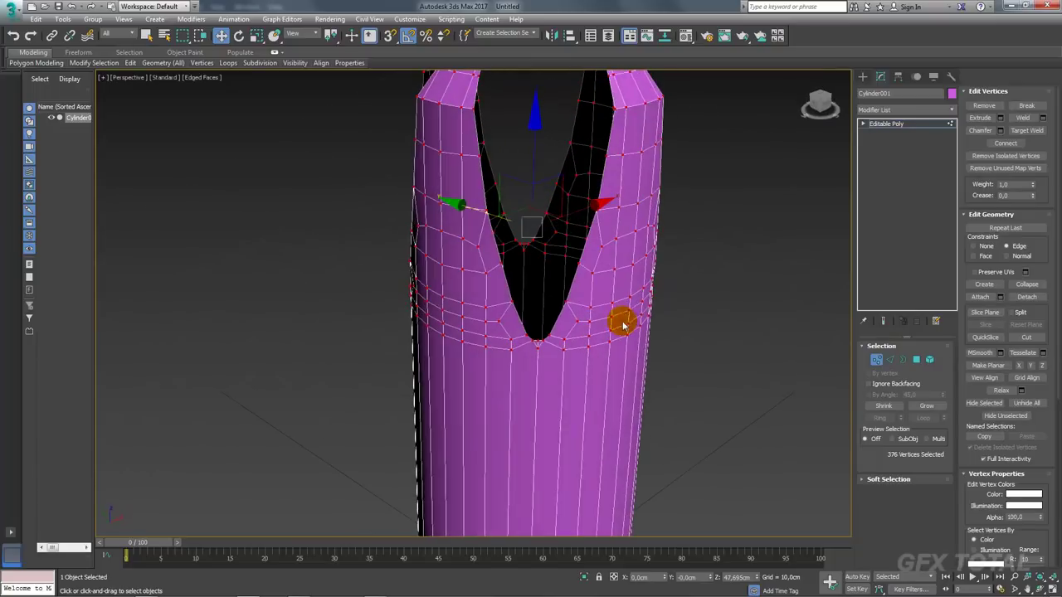
pyautogui.click(1023, 118)
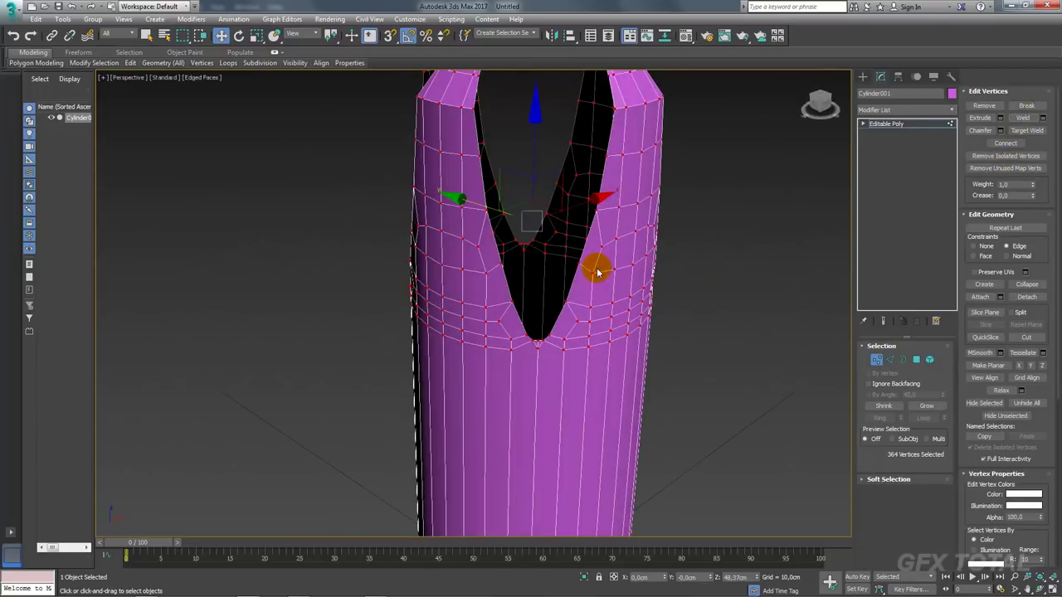
# Collapse the four bottom vertices of the first two notches into single points
pyautogui.keyDown('alt'); pyautogui.moveTo(593, 268); pyautogui.dragTo(506, 350, button='middle'); pyautogui.keyUp('alt')
pyautogui.scroll(2, 551, 304)
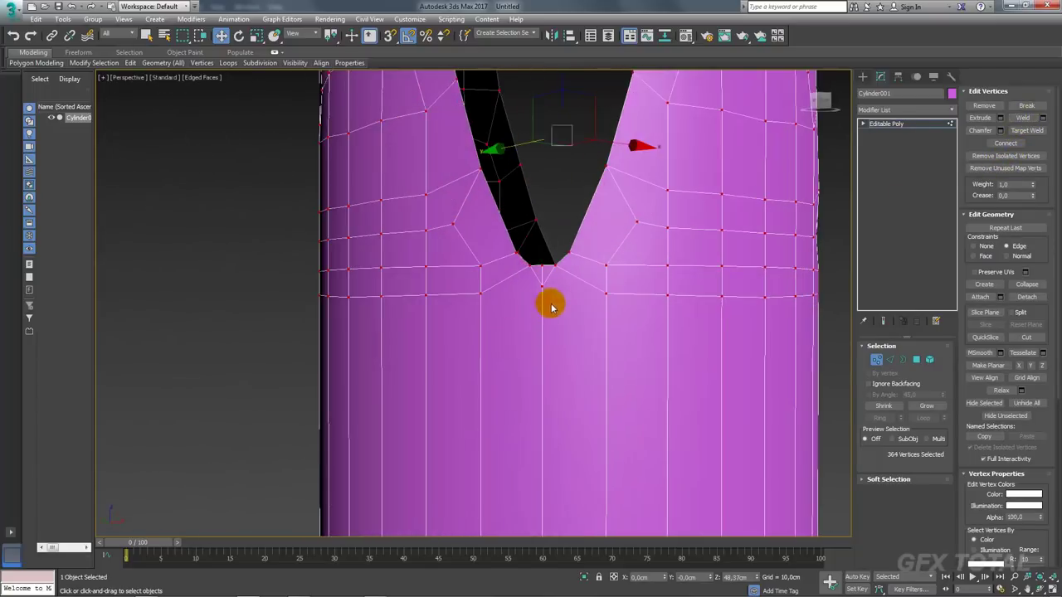
pyautogui.scroll(2, 539, 268)
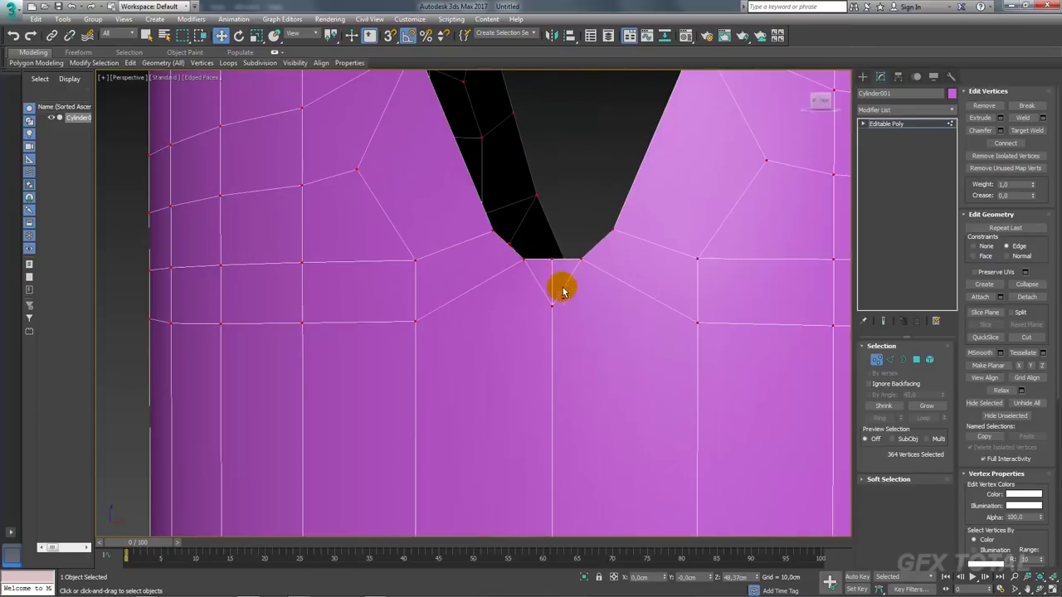
pyautogui.moveTo(561, 284)
pyautogui.keyDown('alt'); pyautogui.mouseDown(button='middle')
pyautogui.moveTo(614, 363)
pyautogui.moveTo(569, 380)
pyautogui.moveTo(579, 365)
pyautogui.mouseUp(button='middle'); pyautogui.keyUp('alt')
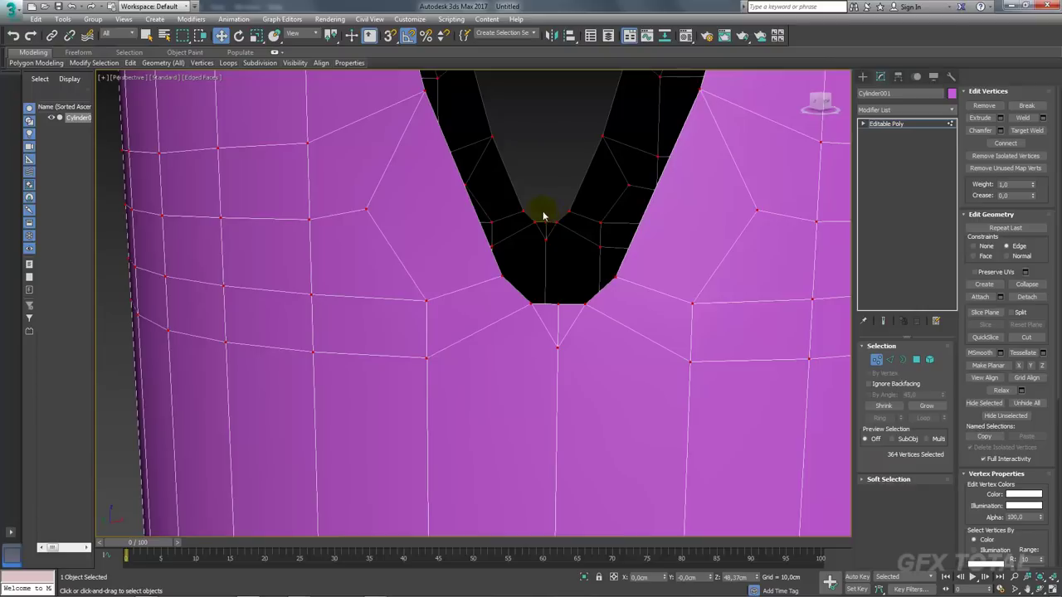
pyautogui.moveTo(560, 242); pyautogui.dragTo(561, 243)
pyautogui.click(999, 107)
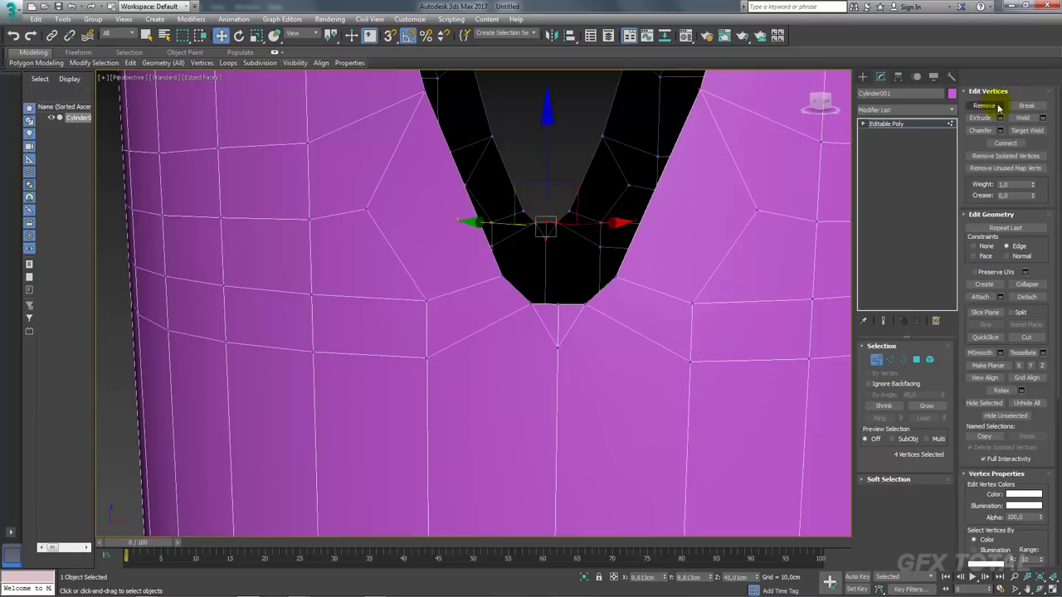
pyautogui.click(1027, 285)
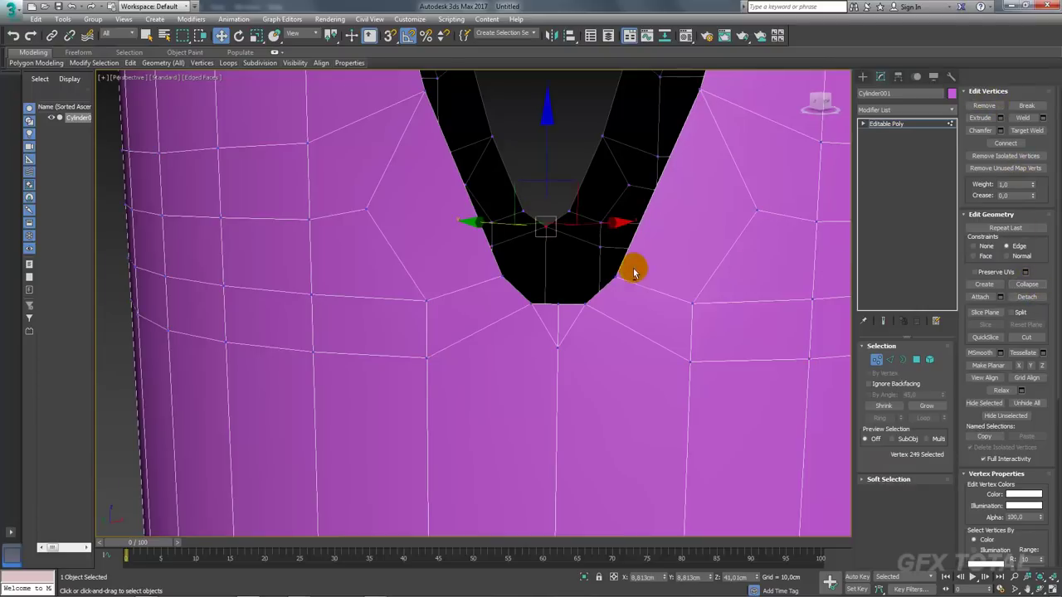
pyautogui.moveTo(633, 266)
pyautogui.keyDown('alt'); pyautogui.mouseDown(button='middle')
pyautogui.moveTo(546, 286)
pyautogui.moveTo(193, 218)
pyautogui.mouseUp(button='middle'); pyautogui.keyUp('alt')
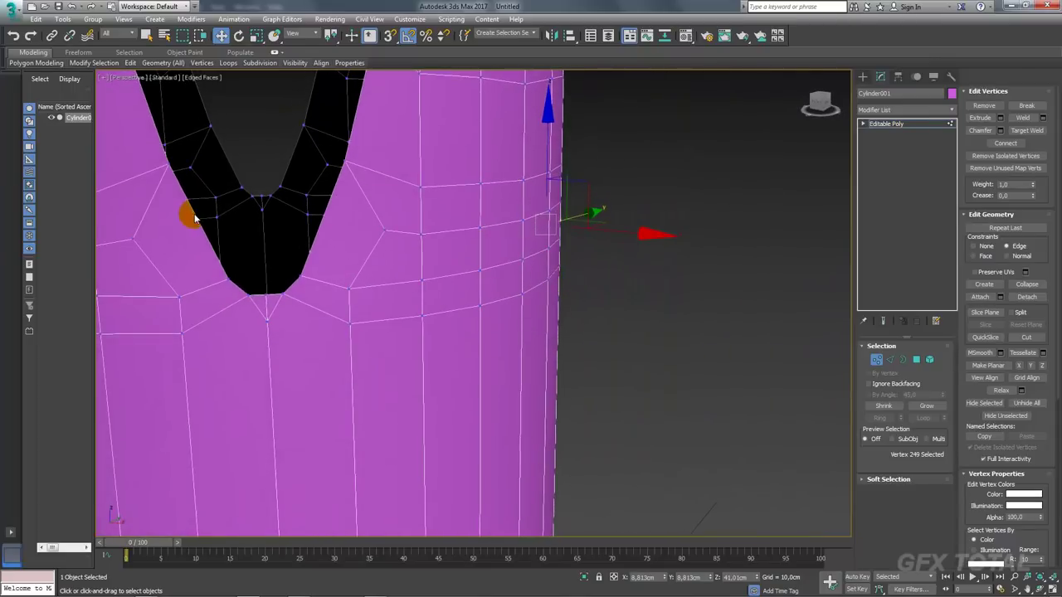
pyautogui.moveTo(247, 187); pyautogui.dragTo(281, 220)
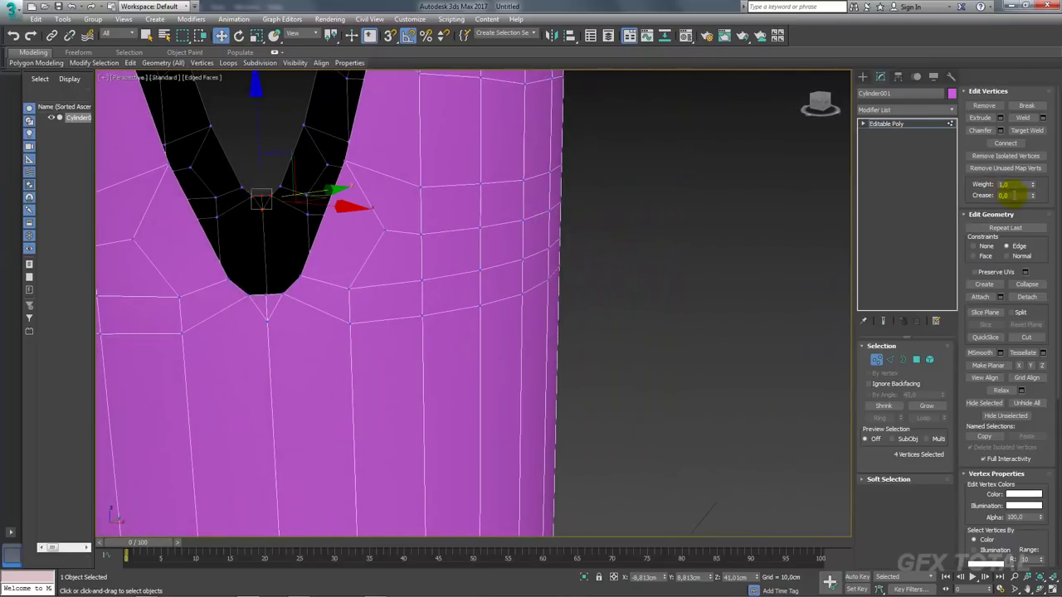
pyautogui.click(1040, 287)
# Collapse the four-vertex clusters at the third and last notch bottoms
pyautogui.moveTo(396, 264)
pyautogui.keyDown('alt'); pyautogui.mouseDown(button='middle')
pyautogui.moveTo(277, 275)
pyautogui.moveTo(572, 320)
pyautogui.moveTo(552, 326)
pyautogui.moveTo(377, 204)
pyautogui.moveTo(392, 203)
pyautogui.moveTo(383, 197)
pyautogui.mouseUp(button='middle'); pyautogui.keyUp('alt')
pyautogui.moveTo(190, 164); pyautogui.dragTo(191, 165)
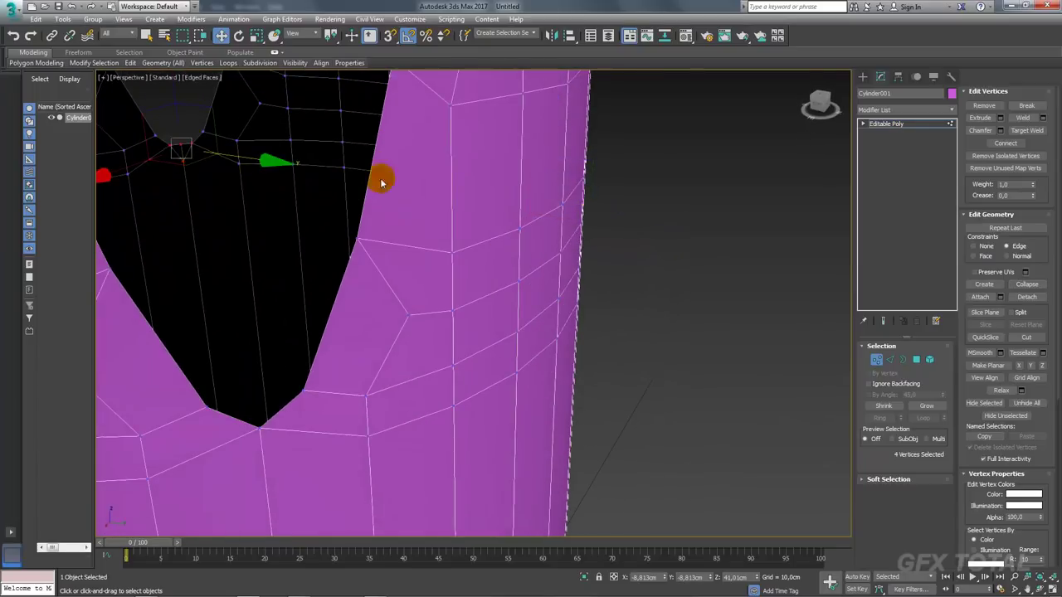
pyautogui.click(1026, 282)
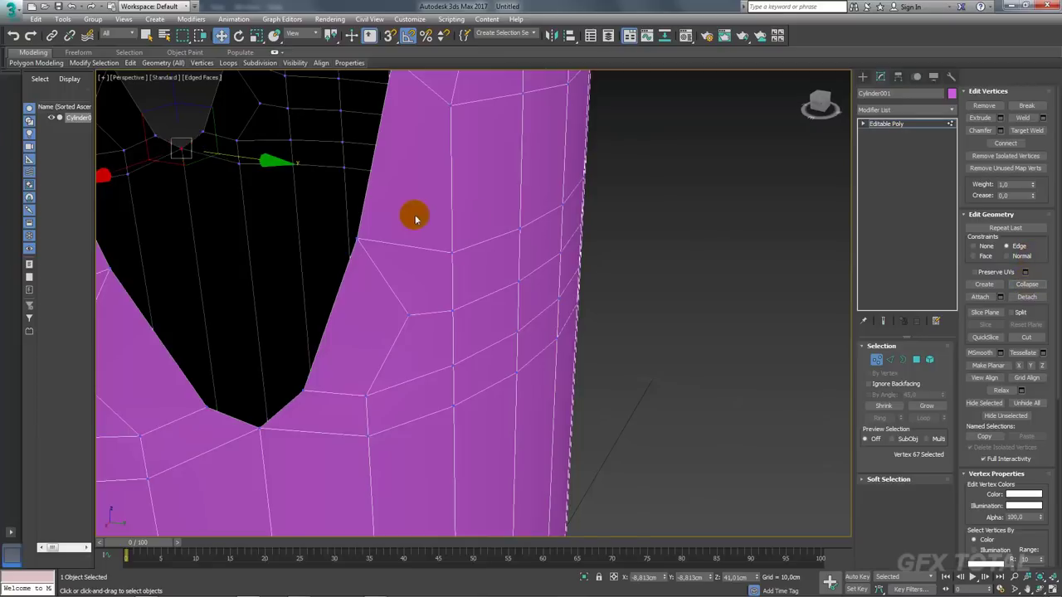
pyautogui.moveTo(415, 216)
pyautogui.keyDown('alt'); pyautogui.mouseDown(button='middle')
pyautogui.moveTo(432, 230)
pyautogui.moveTo(356, 241)
pyautogui.moveTo(584, 290)
pyautogui.moveTo(617, 313)
pyautogui.moveTo(437, 182)
pyautogui.moveTo(562, 221)
pyautogui.mouseUp(button='middle'); pyautogui.keyUp('alt')
pyautogui.scroll(5, 504, 233)
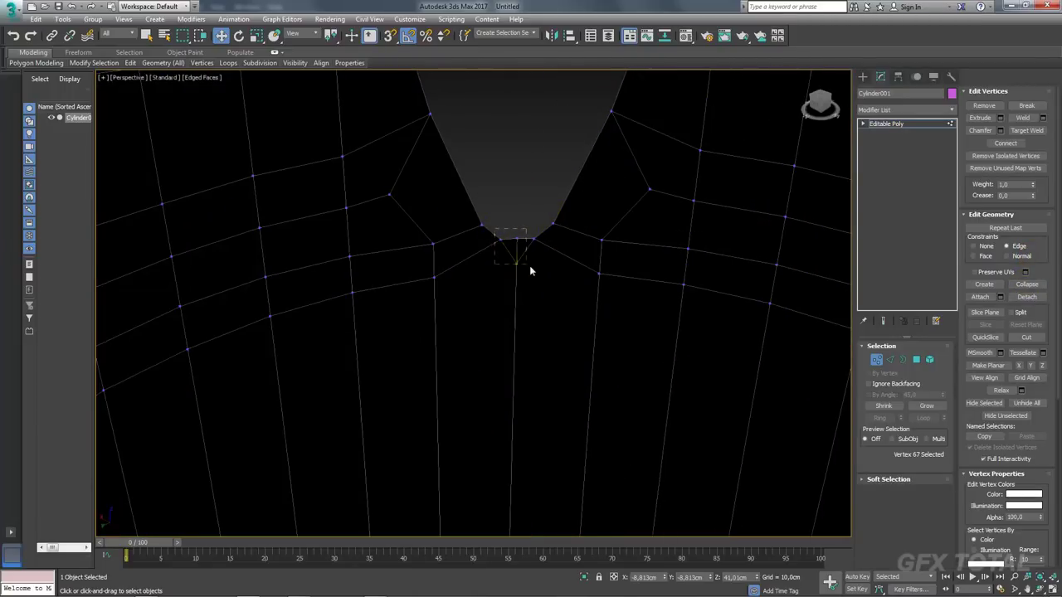
pyautogui.moveTo(529, 267); pyautogui.dragTo(532, 268)
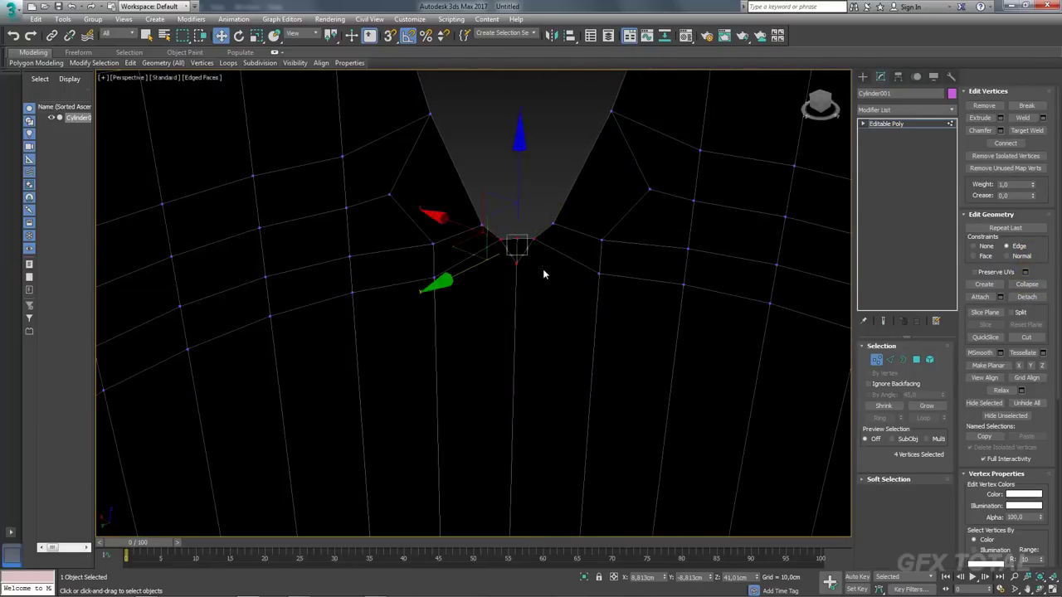
pyautogui.click(1027, 283)
# Select an edge loop running around the notches in Edge mode
pyautogui.scroll(-5, 600, 236)
pyautogui.moveTo(603, 257)
pyautogui.keyDown('alt'); pyautogui.mouseDown(button='middle')
pyautogui.moveTo(660, 280)
pyautogui.moveTo(702, 246)
pyautogui.moveTo(626, 272)
pyautogui.mouseUp(button='middle'); pyautogui.keyUp('alt')
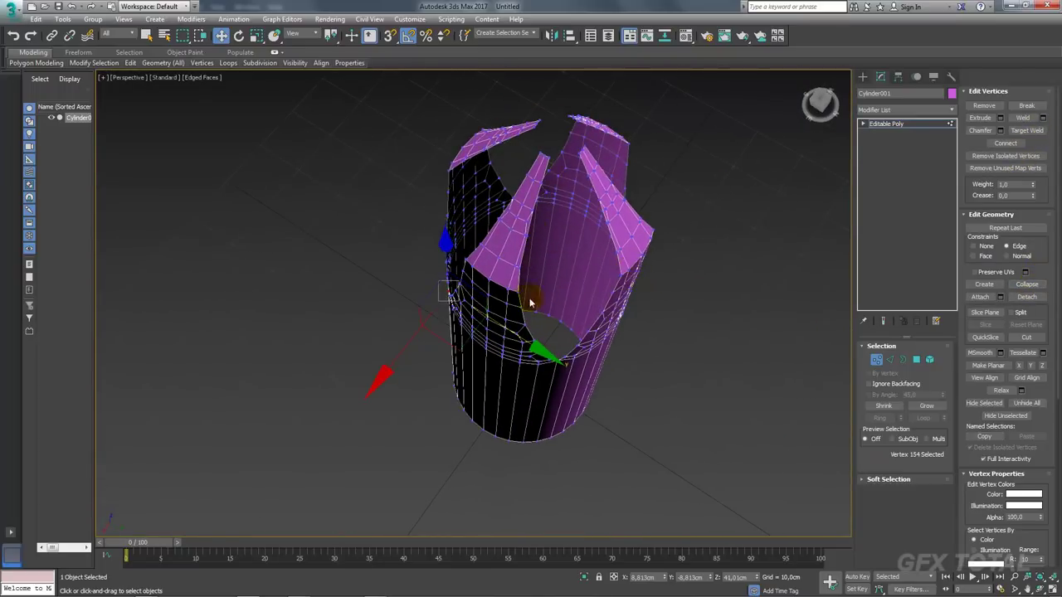
pyautogui.moveTo(554, 179)
pyautogui.keyDown('alt'); pyautogui.mouseDown(button='middle')
pyautogui.moveTo(683, 304)
pyautogui.moveTo(671, 304)
pyautogui.mouseUp(button='middle'); pyautogui.keyUp('alt')
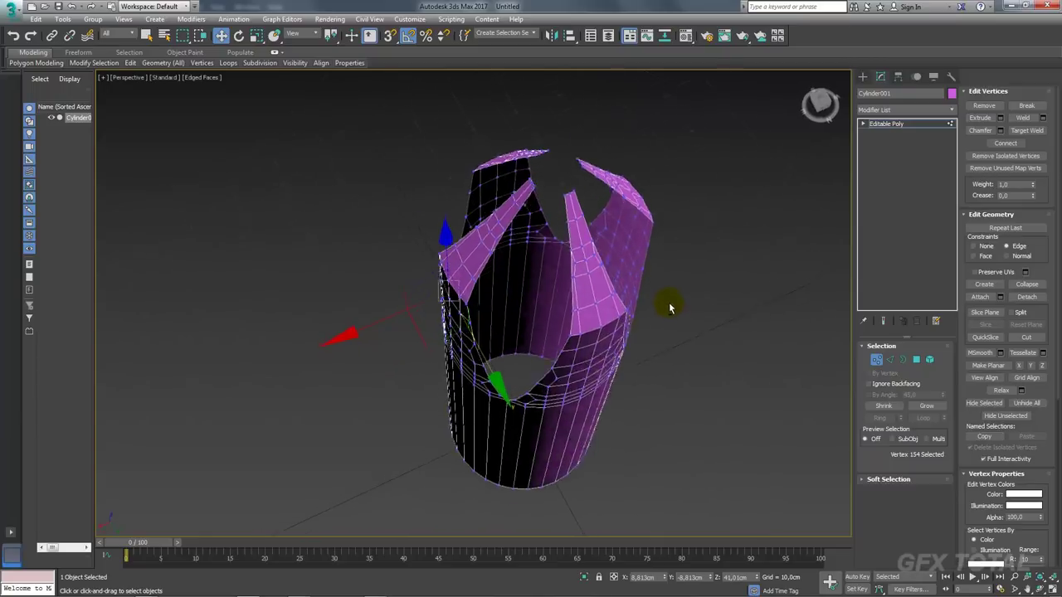
pyautogui.scroll(3, 638, 253)
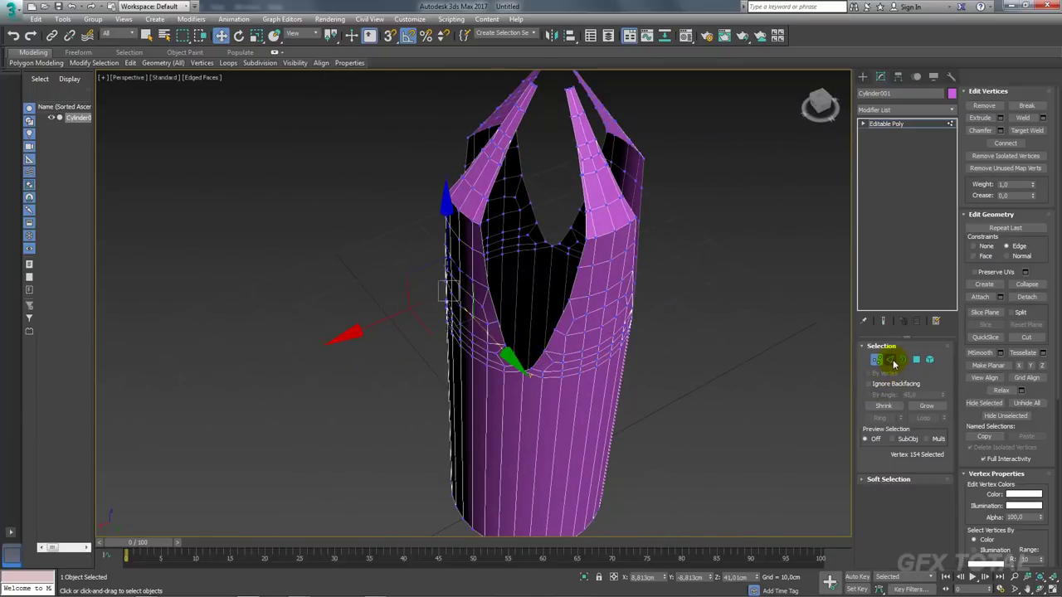
pyautogui.click(891, 360)
pyautogui.doubleClick(629, 303)
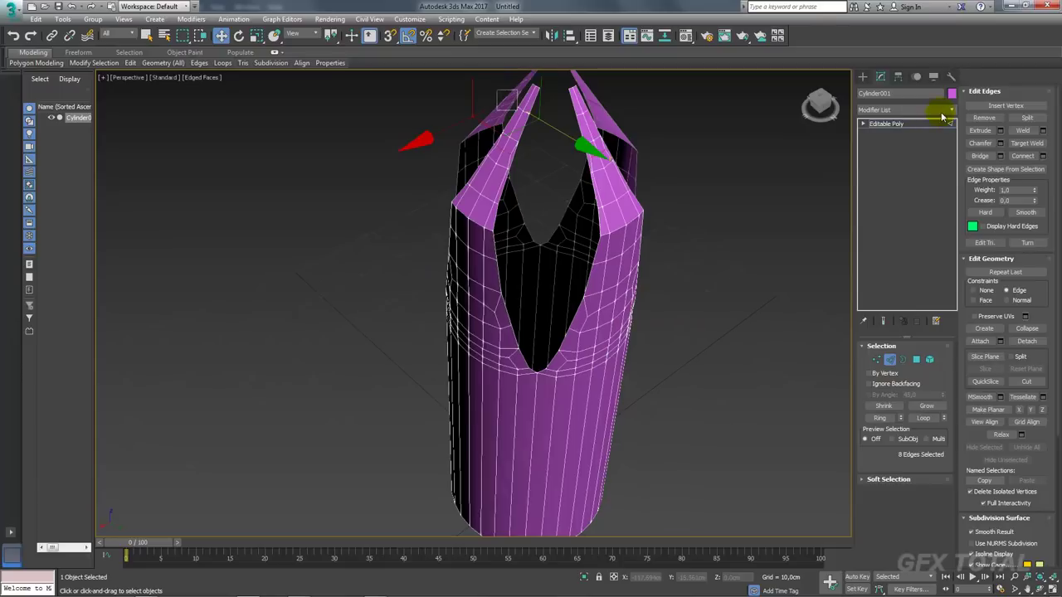
# Rotate the whole Cylinder001 tip -45° about its Z axis
pyautogui.click(895, 125)
pyautogui.keyDown('alt'); pyautogui.moveTo(664, 296); pyautogui.dragTo(655, 258, button='middle'); pyautogui.keyUp('alt')
pyautogui.press('e')
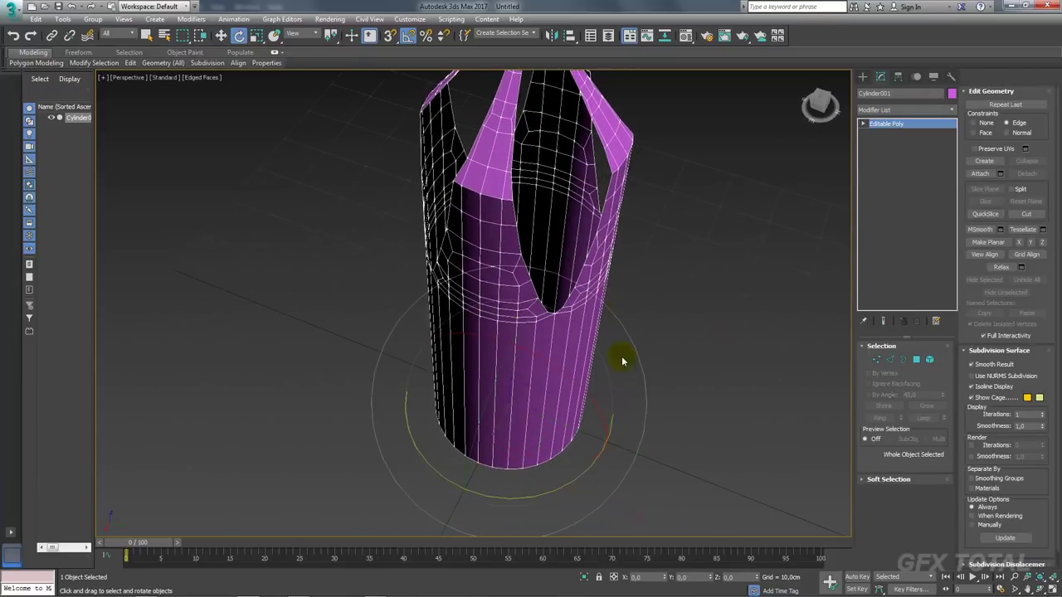
pyautogui.moveTo(566, 485); pyautogui.dragTo(542, 490)
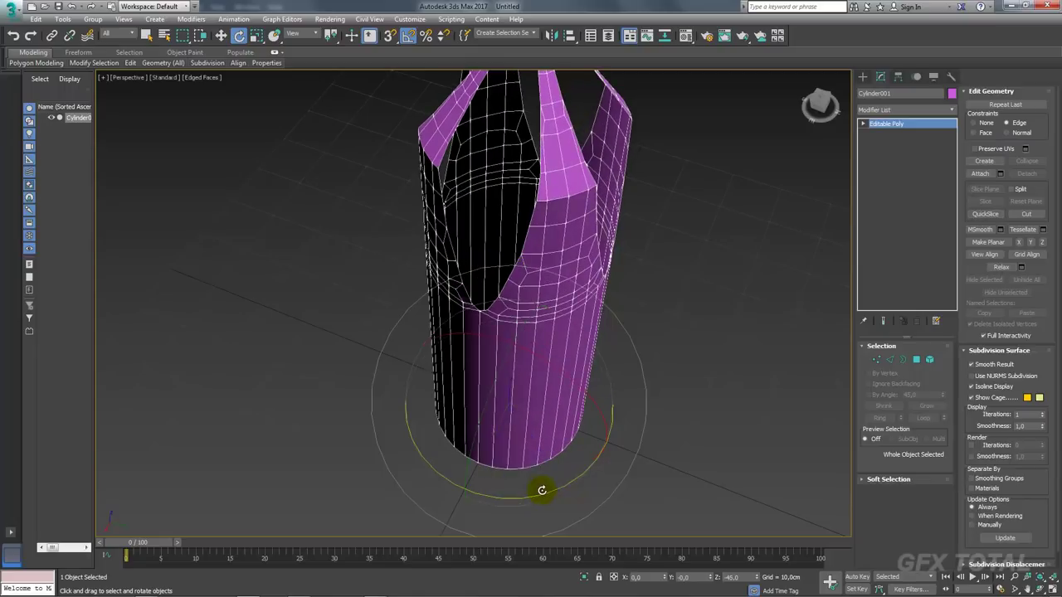
pyautogui.moveTo(543, 490)
pyautogui.keyDown('alt'); pyautogui.mouseDown(button='middle')
pyautogui.moveTo(551, 408)
pyautogui.moveTo(531, 324)
pyautogui.mouseUp(button='middle'); pyautogui.keyUp('alt')
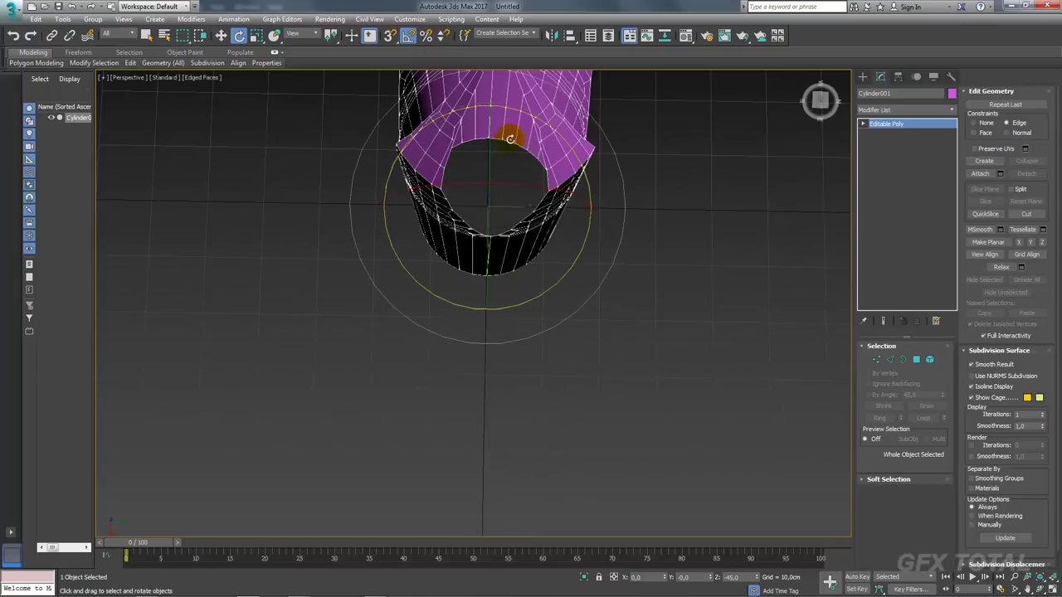
# Select the open border loop running around the cylinder's four prongs
pyautogui.moveTo(509, 139)
pyautogui.keyDown('alt'); pyautogui.mouseDown(button='middle')
pyautogui.moveTo(523, 244)
pyautogui.moveTo(596, 239)
pyautogui.moveTo(636, 296)
pyautogui.moveTo(886, 345)
pyautogui.mouseUp(button='middle'); pyautogui.keyUp('alt')
pyautogui.click(889, 359)
pyautogui.doubleClick(607, 268)
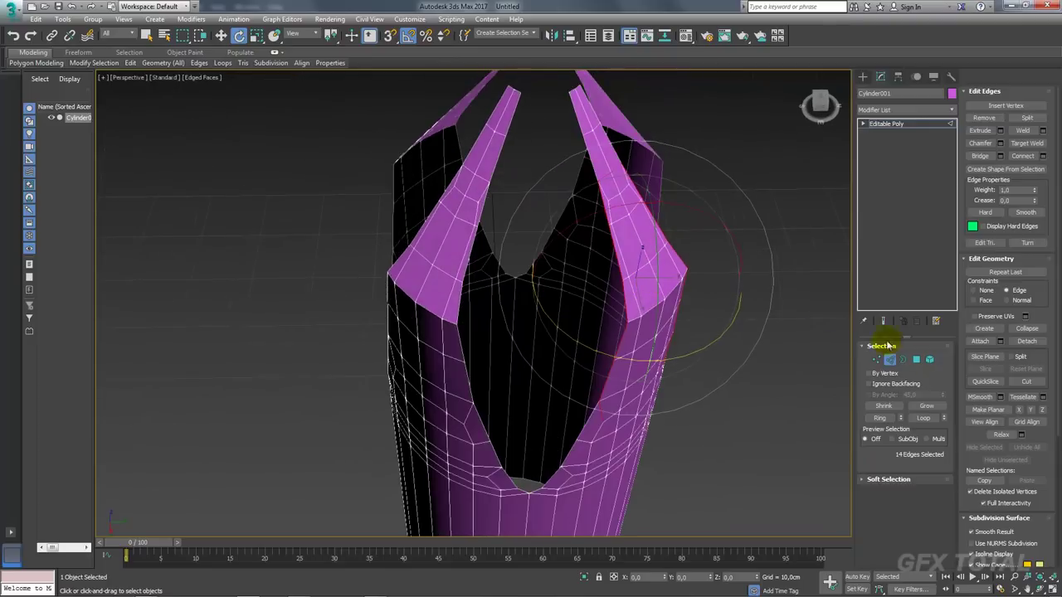
pyautogui.click(903, 361)
pyautogui.click(627, 311)
pyautogui.scroll(-3, 711, 351)
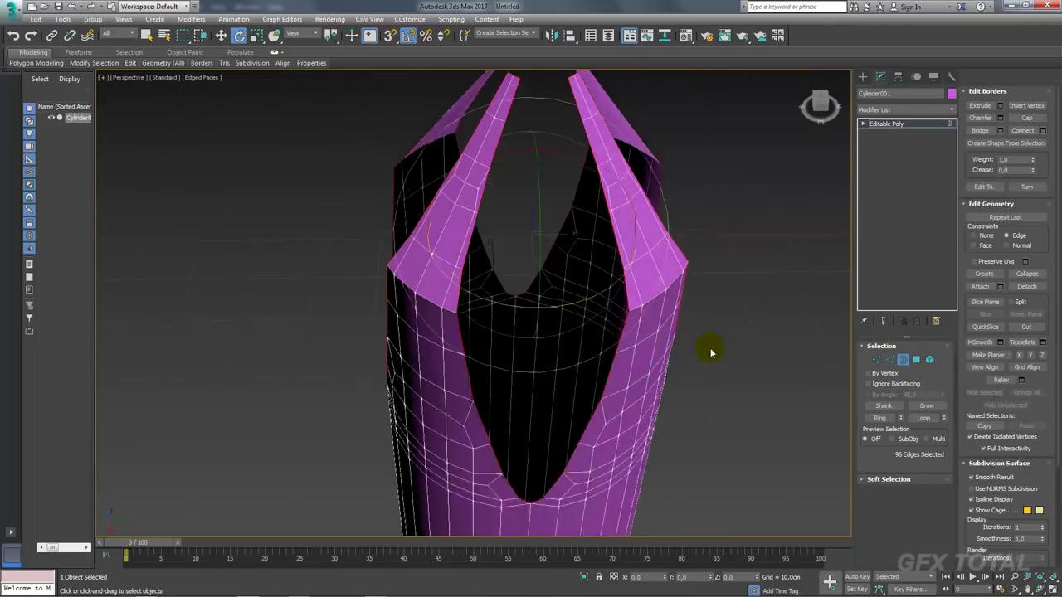
pyautogui.scroll(-2, 809, 360)
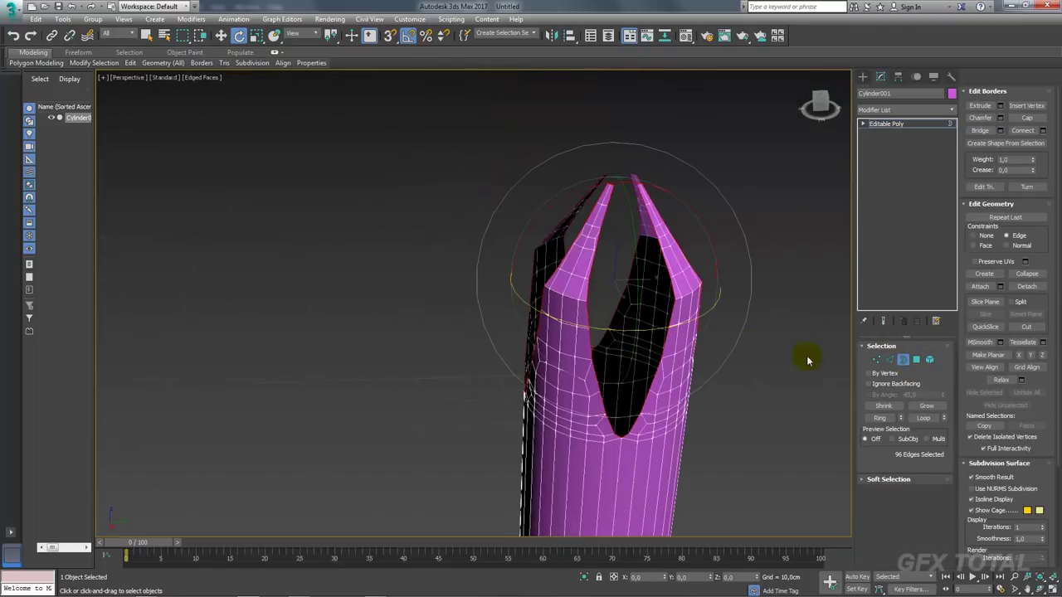
# Trim the border selection down to 80 edges by box-removing the unwanted ones
pyautogui.click(890, 361)
pyautogui.scroll(-3, 689, 252)
pyautogui.moveTo(690, 251)
pyautogui.keyDown('alt'); pyautogui.mouseDown(button='middle')
pyautogui.moveTo(697, 315)
pyautogui.moveTo(661, 327)
pyautogui.moveTo(665, 288)
pyautogui.moveTo(652, 343)
pyautogui.moveTo(647, 303)
pyautogui.mouseUp(button='middle'); pyautogui.keyUp('alt')
pyautogui.scroll(3, 569, 261)
pyautogui.scroll(3, 580, 271)
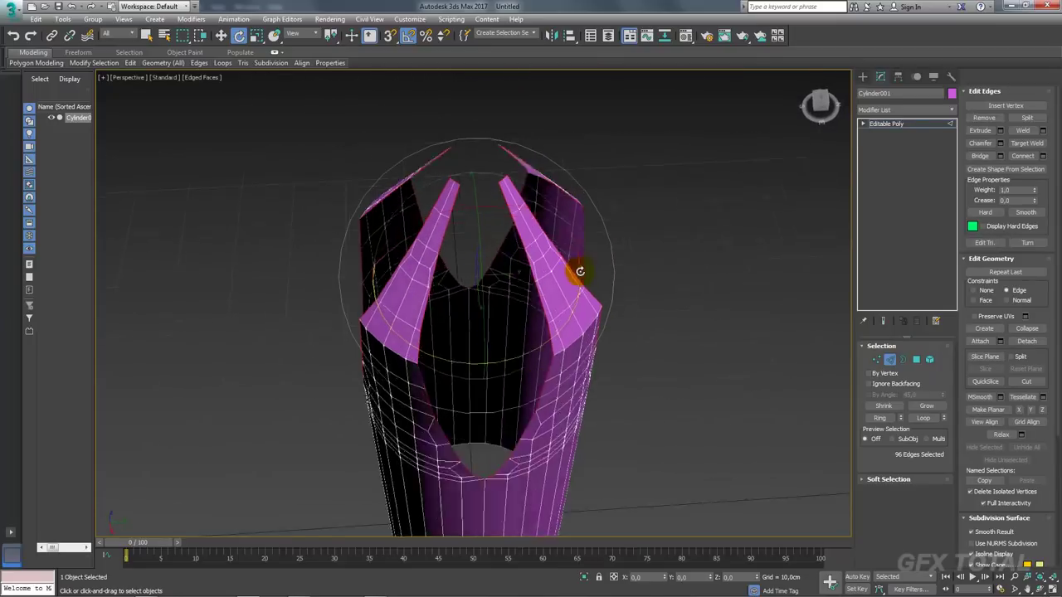
pyautogui.moveTo(580, 272)
pyautogui.keyDown('alt'); pyautogui.mouseDown(button='middle')
pyautogui.moveTo(580, 216)
pyautogui.moveTo(584, 240)
pyautogui.moveTo(647, 244)
pyautogui.moveTo(568, 262)
pyautogui.moveTo(559, 282)
pyautogui.moveTo(569, 259)
pyautogui.mouseUp(button='middle'); pyautogui.keyUp('alt')
pyautogui.keyDown('alt'); pyautogui.moveTo(436, 156); pyautogui.dragTo(447, 165, button='middle'); pyautogui.keyUp('alt')
pyautogui.keyDown('alt'); pyautogui.moveTo(595, 199); pyautogui.dragTo(595, 199); pyautogui.keyUp('alt')
pyautogui.moveTo(595, 199)
pyautogui.keyDown('alt'); pyautogui.mouseDown(button='middle')
pyautogui.moveTo(648, 204)
pyautogui.moveTo(645, 253)
pyautogui.moveTo(326, 66)
pyautogui.mouseUp(button='middle'); pyautogui.keyUp('alt')
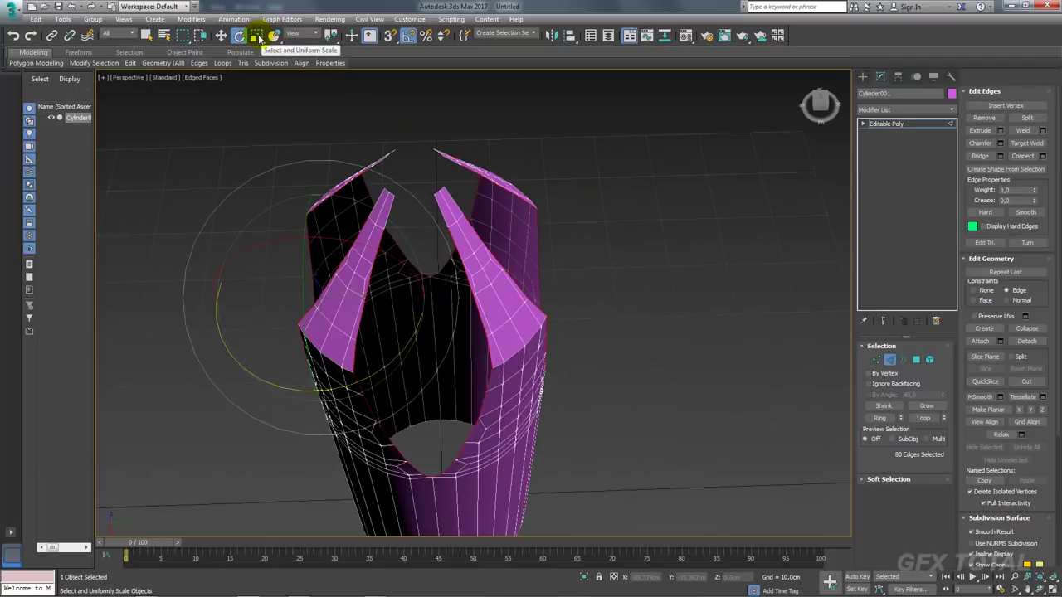
# Uniformly scale the selected border edges to about 63% around their selection centre
pyautogui.click(257, 35)
pyautogui.moveTo(332, 36); pyautogui.dragTo(332, 70)
pyautogui.keyDown('alt'); pyautogui.moveTo(357, 208); pyautogui.dragTo(390, 323, button='middle'); pyautogui.keyUp('alt')
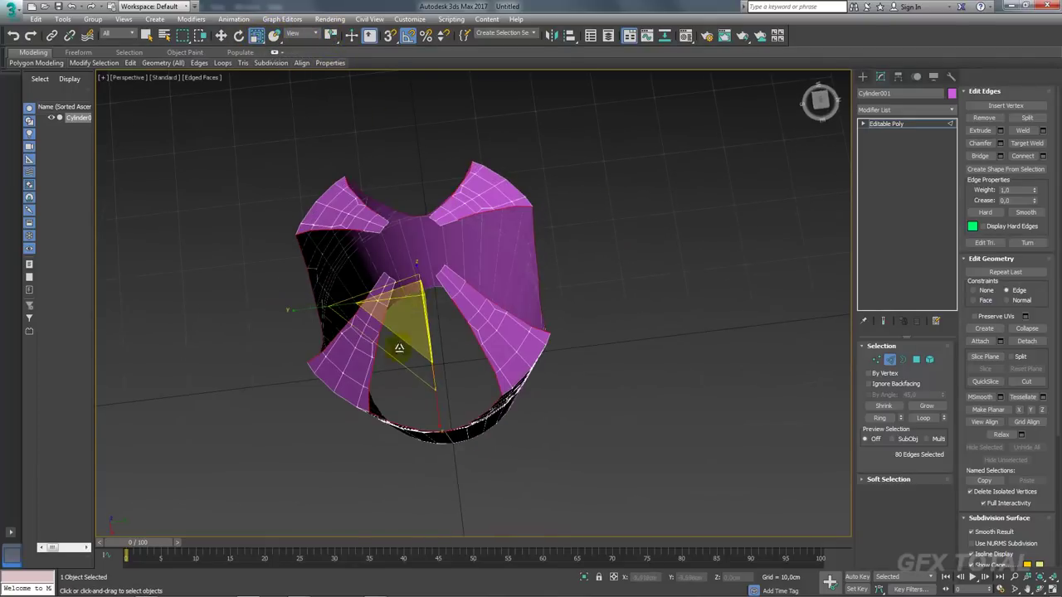
pyautogui.moveTo(375, 344); pyautogui.dragTo(407, 319)
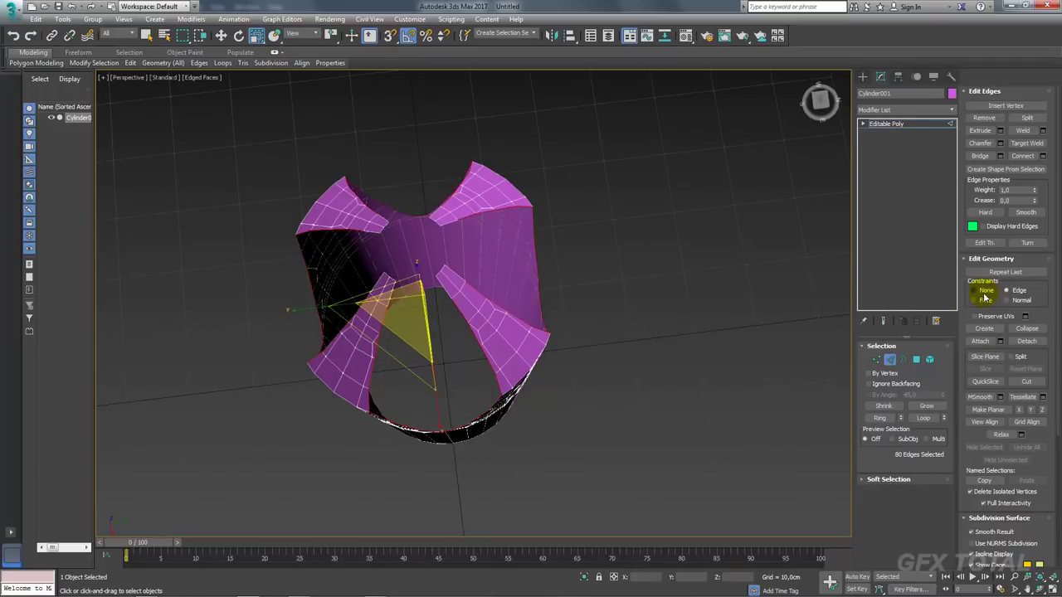
pyautogui.moveTo(368, 367); pyautogui.dragTo(412, 331)
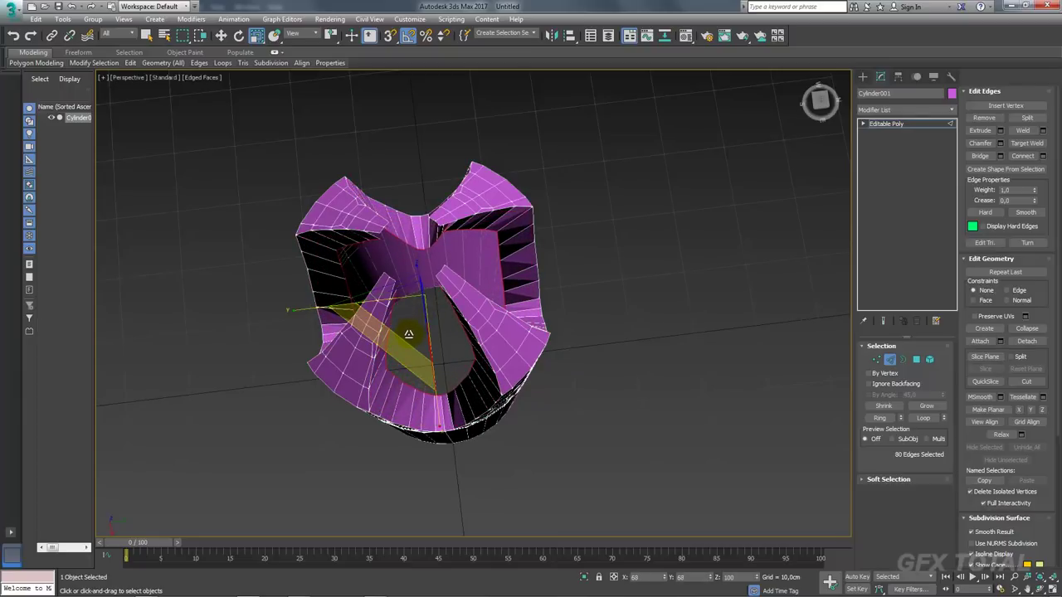
pyautogui.moveTo(412, 331)
pyautogui.keyDown('alt'); pyautogui.mouseDown(button='middle')
pyautogui.moveTo(490, 321)
pyautogui.moveTo(465, 308)
pyautogui.mouseUp(button='middle'); pyautogui.keyUp('alt')
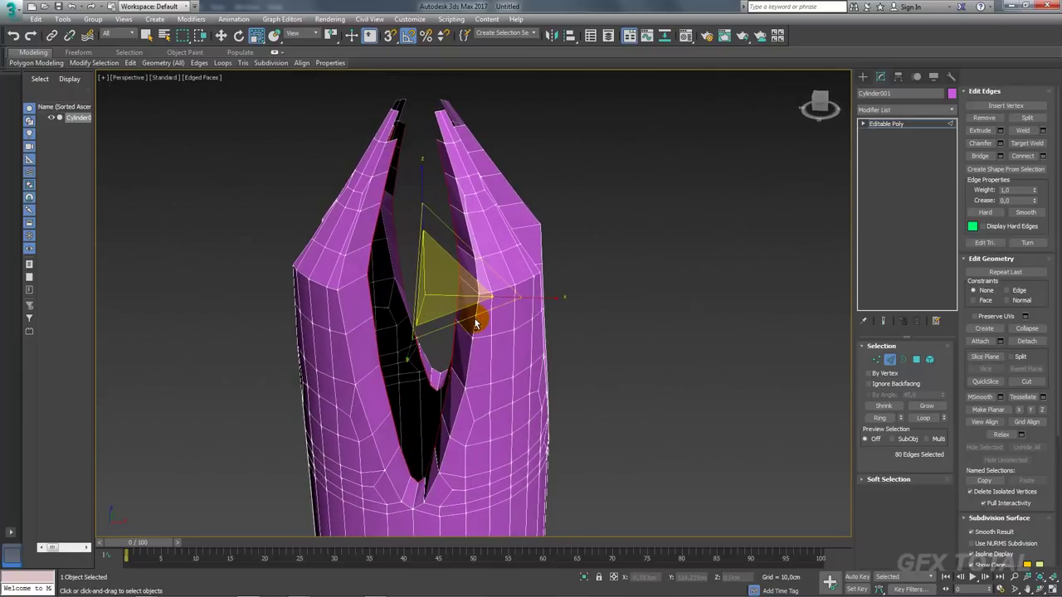
pyautogui.moveTo(461, 212)
pyautogui.keyDown('alt'); pyautogui.mouseDown(button='middle')
pyautogui.moveTo(477, 312)
pyautogui.moveTo(474, 292)
pyautogui.mouseUp(button='middle'); pyautogui.keyUp('alt')
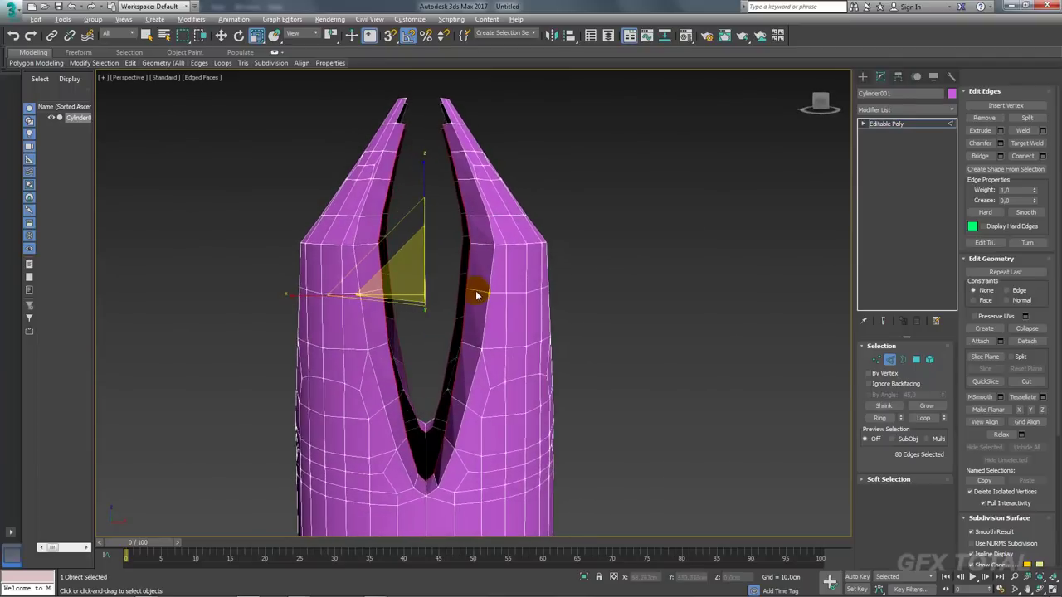
pyautogui.moveTo(468, 248)
pyautogui.keyDown('alt'); pyautogui.mouseDown(button='middle')
pyautogui.moveTo(448, 274)
pyautogui.moveTo(474, 373)
pyautogui.moveTo(453, 380)
pyautogui.moveTo(498, 332)
pyautogui.mouseUp(button='middle'); pyautogui.keyUp('alt')
# Add an FFD 2x2x2 modifier to the cylinder and select its lower control points
pyautogui.click(931, 110)
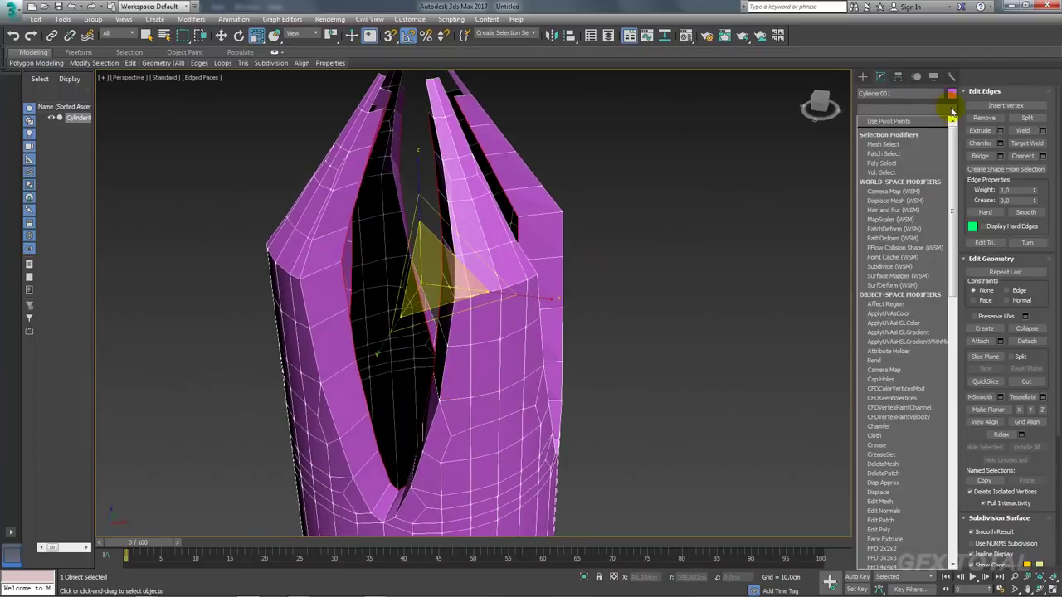
pyautogui.moveTo(954, 138); pyautogui.dragTo(954, 248)
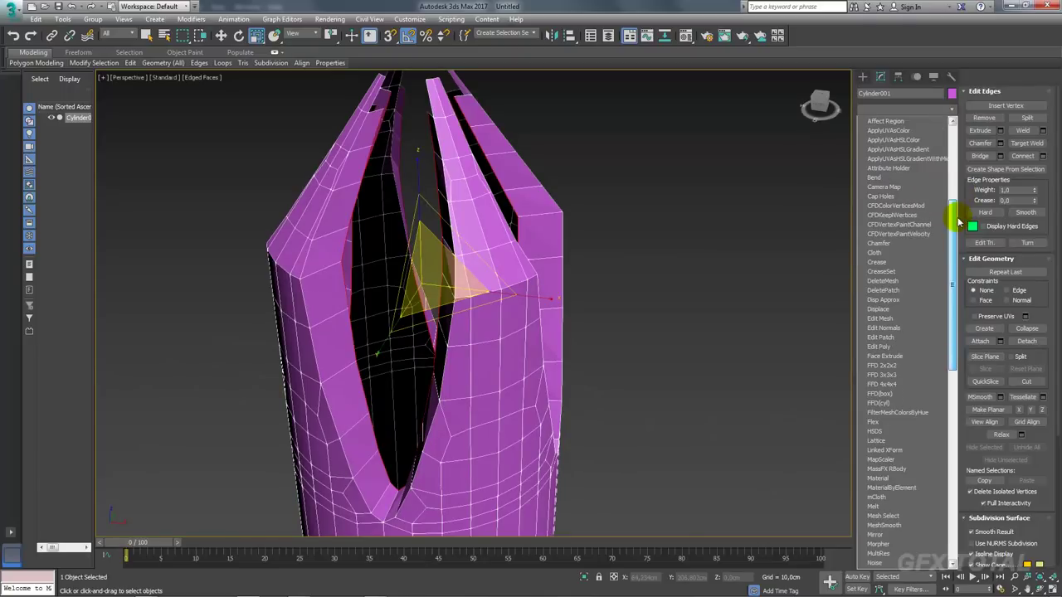
pyautogui.click(893, 368)
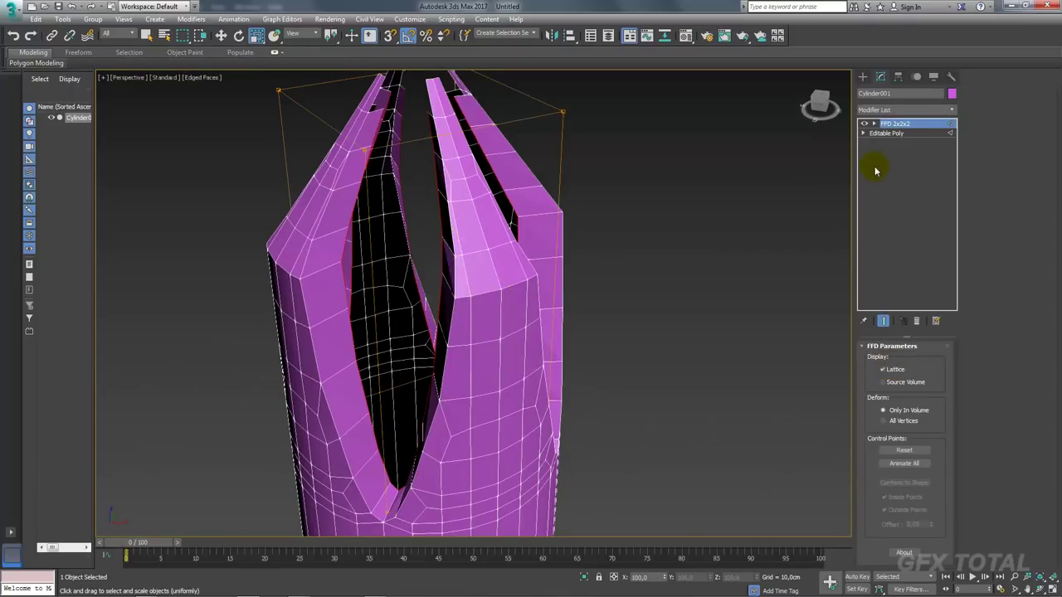
pyautogui.click(876, 124)
pyautogui.click(902, 133)
pyautogui.keyDown('alt'); pyautogui.moveTo(598, 384); pyautogui.dragTo(609, 353, button='middle'); pyautogui.keyUp('alt')
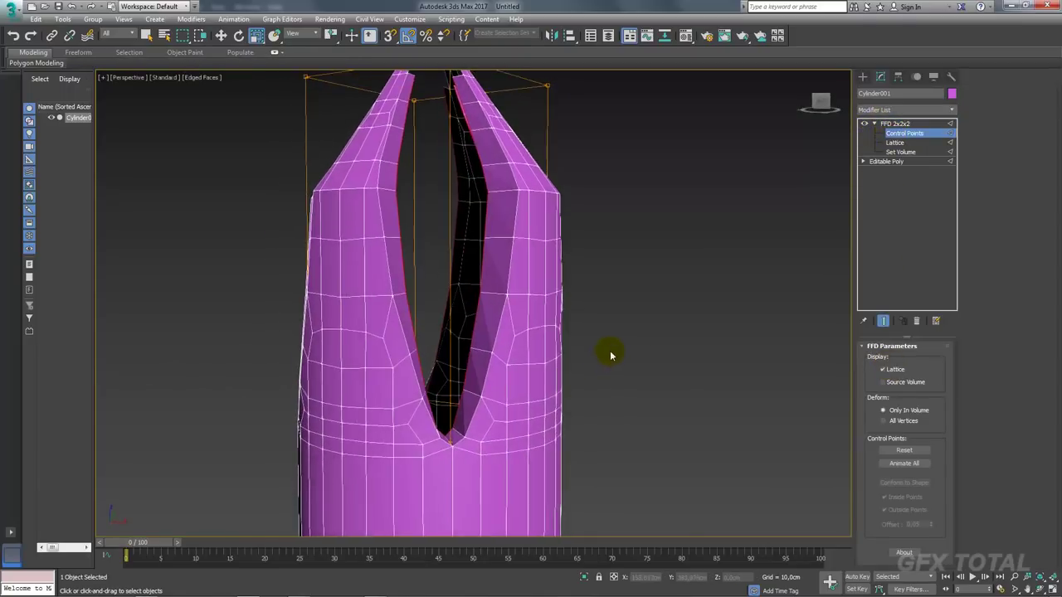
pyautogui.scroll(-2, 622, 438)
pyautogui.scroll(-2, 624, 437)
pyautogui.moveTo(635, 415); pyautogui.dragTo(329, 285)
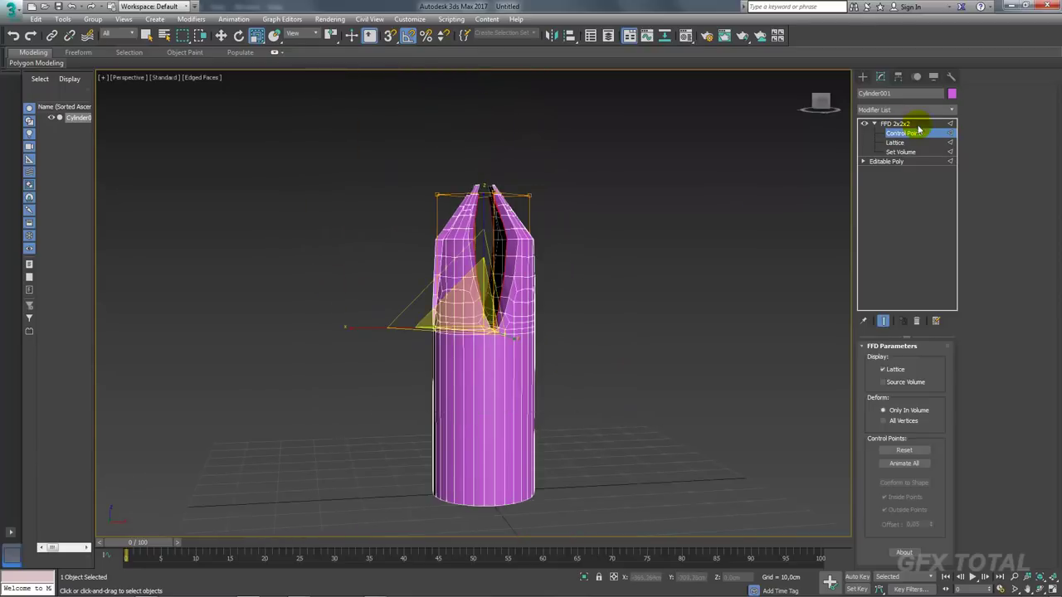
pyautogui.keyDown('alt'); pyautogui.moveTo(647, 274); pyautogui.dragTo(605, 273, button='middle'); pyautogui.keyUp('alt')
# Scale the top lattice control points inward to narrow the prong tips
pyautogui.press('w')
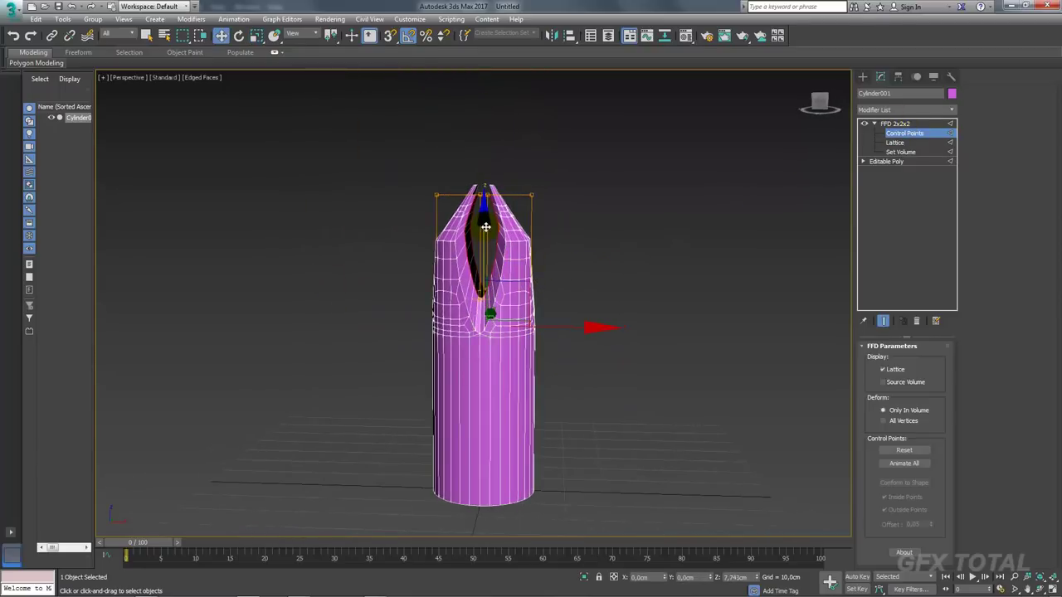
pyautogui.keyDown('alt'); pyautogui.moveTo(485, 226); pyautogui.dragTo(542, 318, button='middle'); pyautogui.keyUp('alt')
pyautogui.scroll(2, 506, 261)
pyautogui.scroll(2, 510, 272)
pyautogui.keyDown('alt'); pyautogui.moveTo(547, 309); pyautogui.dragTo(363, 122, button='middle'); pyautogui.keyUp('alt')
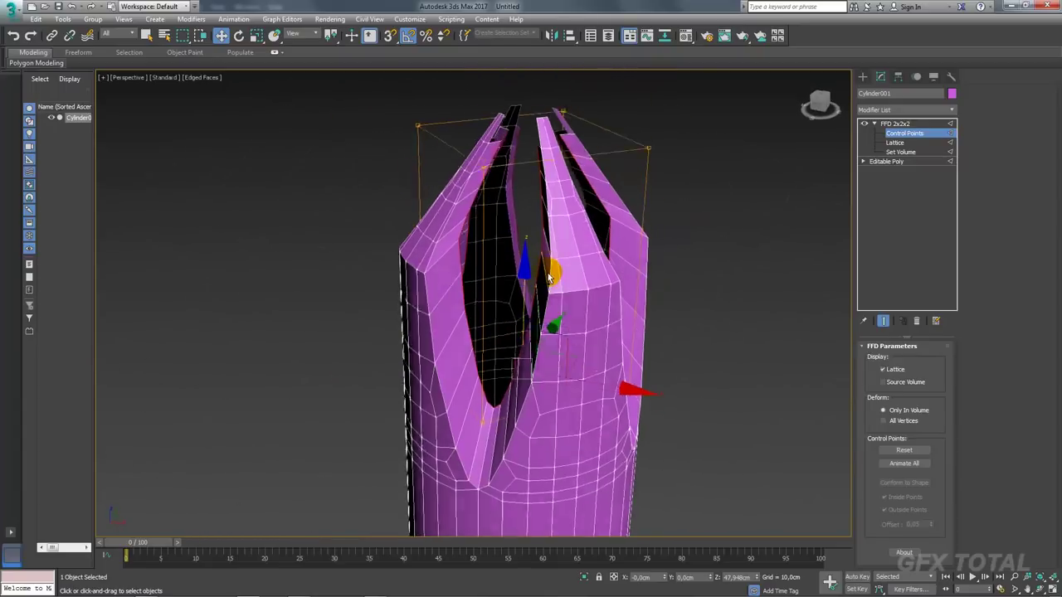
pyautogui.press('r')
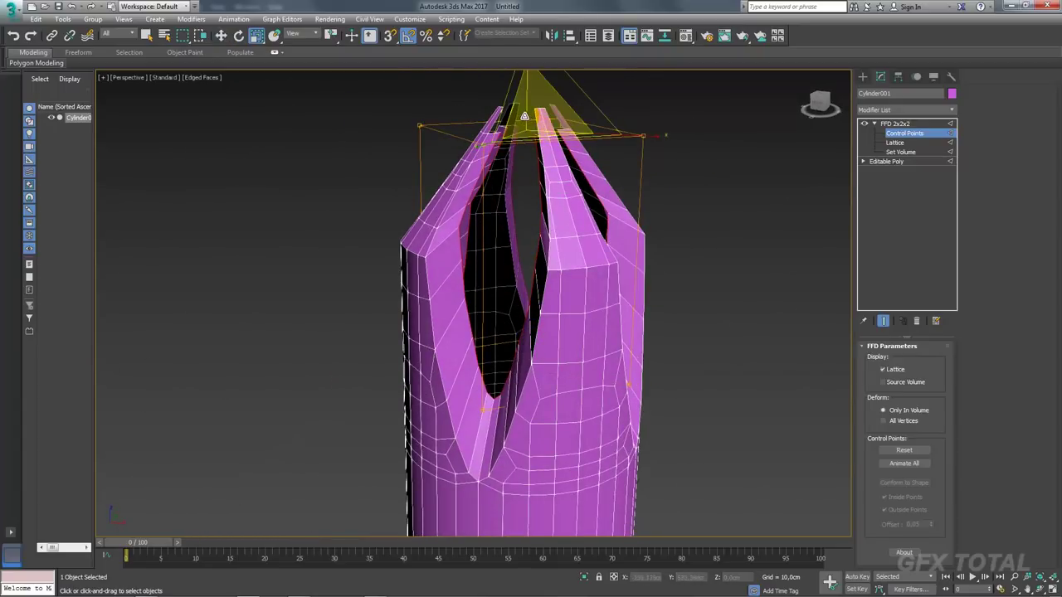
pyautogui.moveTo(531, 104); pyautogui.dragTo(539, 159)
pyautogui.moveTo(540, 163)
pyautogui.keyDown('alt'); pyautogui.mouseDown(button='middle')
pyautogui.moveTo(576, 265)
pyautogui.moveTo(552, 261)
pyautogui.moveTo(567, 252)
pyautogui.moveTo(560, 298)
pyautogui.moveTo(564, 280)
pyautogui.moveTo(536, 289)
pyautogui.moveTo(537, 177)
pyautogui.moveTo(581, 290)
pyautogui.moveTo(646, 363)
pyautogui.mouseUp(button='middle'); pyautogui.keyUp('alt')
pyautogui.moveTo(671, 455); pyautogui.dragTo(346, 240)
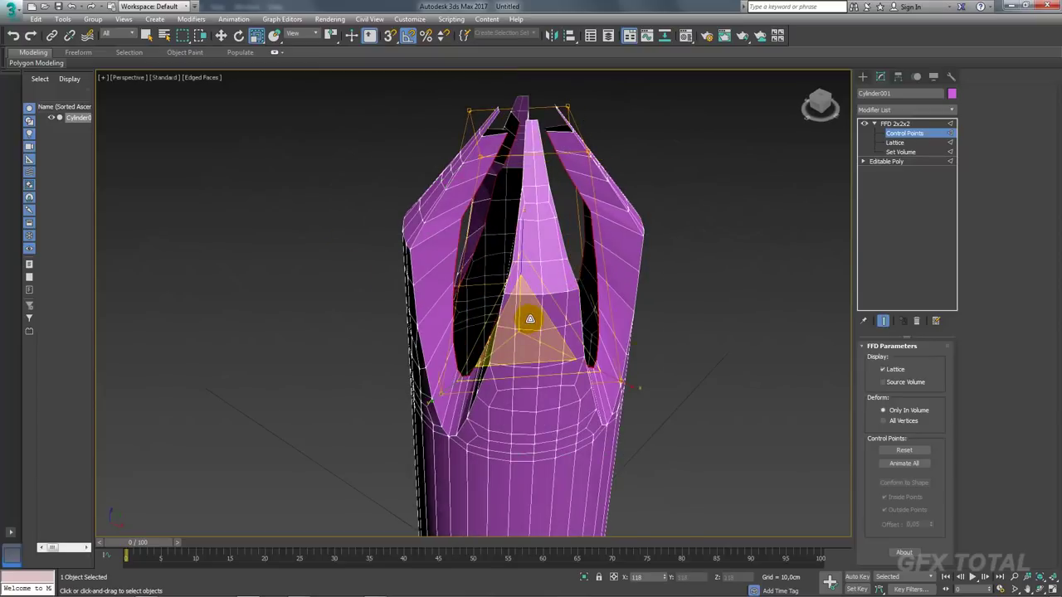
pyautogui.rightClick(535, 222)
# Collapse the FFD into the Editable Poly and switch to edge editing
pyautogui.click(682, 337)
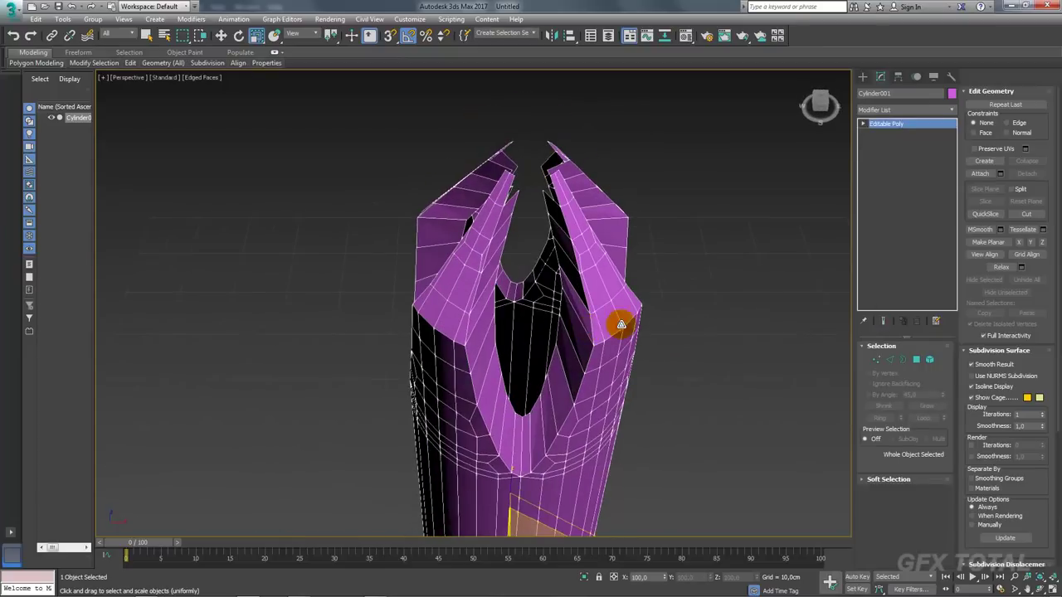
pyautogui.click(895, 360)
pyautogui.moveTo(531, 249)
pyautogui.keyDown('alt'); pyautogui.mouseDown(button='middle')
pyautogui.moveTo(478, 146)
pyautogui.moveTo(502, 220)
pyautogui.mouseUp(button='middle'); pyautogui.keyUp('alt')
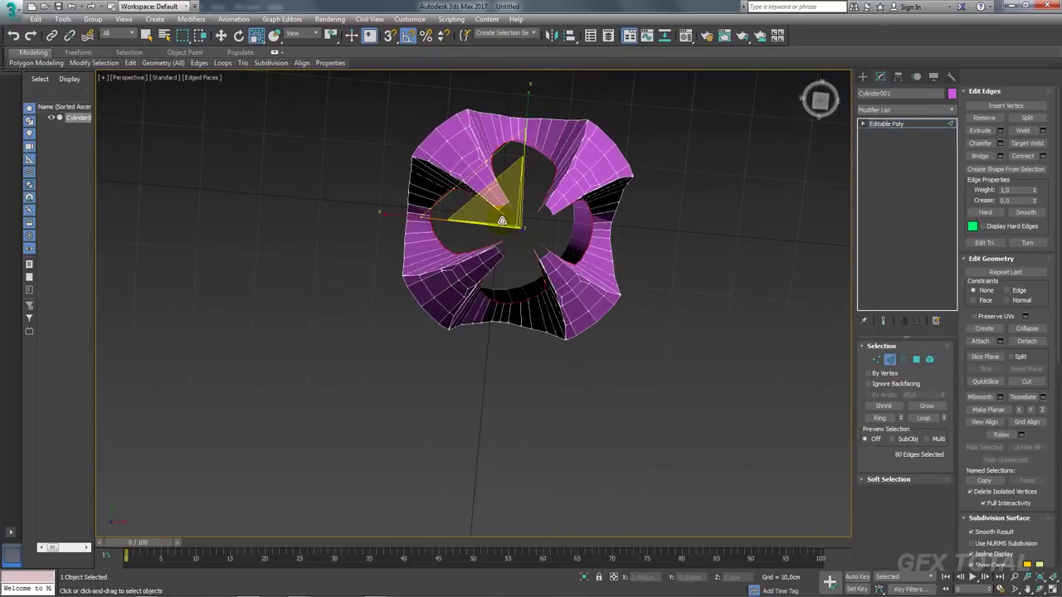
pyautogui.moveTo(540, 268)
pyautogui.keyDown('alt'); pyautogui.mouseDown(button='middle')
pyautogui.moveTo(540, 224)
pyautogui.moveTo(576, 273)
pyautogui.mouseUp(button='middle'); pyautogui.keyUp('alt')
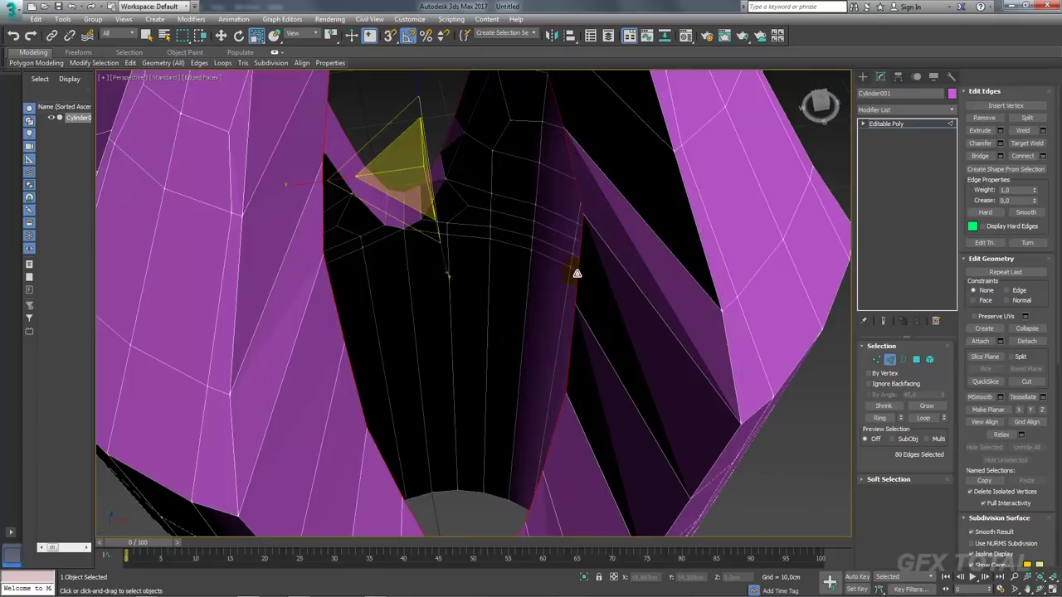
pyautogui.hotkey('shift', 'z')
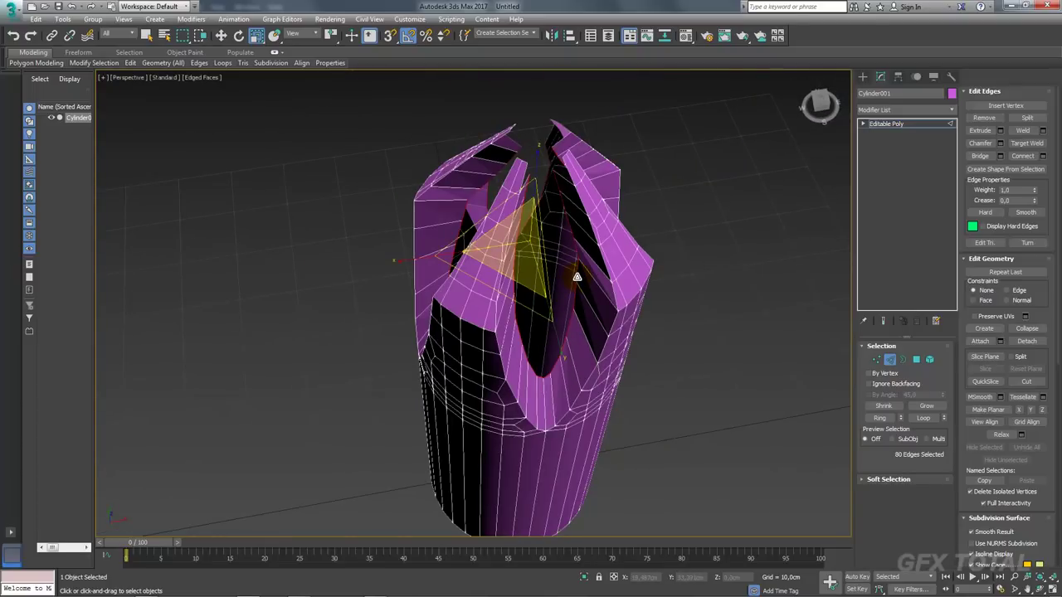
# Select the slit's side edges and bridge them to fill the slit with faces
pyautogui.click(576, 276)
pyautogui.moveTo(631, 282)
pyautogui.keyDown('alt'); pyautogui.mouseDown(button='middle')
pyautogui.moveTo(611, 273)
pyautogui.moveTo(628, 277)
pyautogui.mouseUp(button='middle'); pyautogui.keyUp('alt')
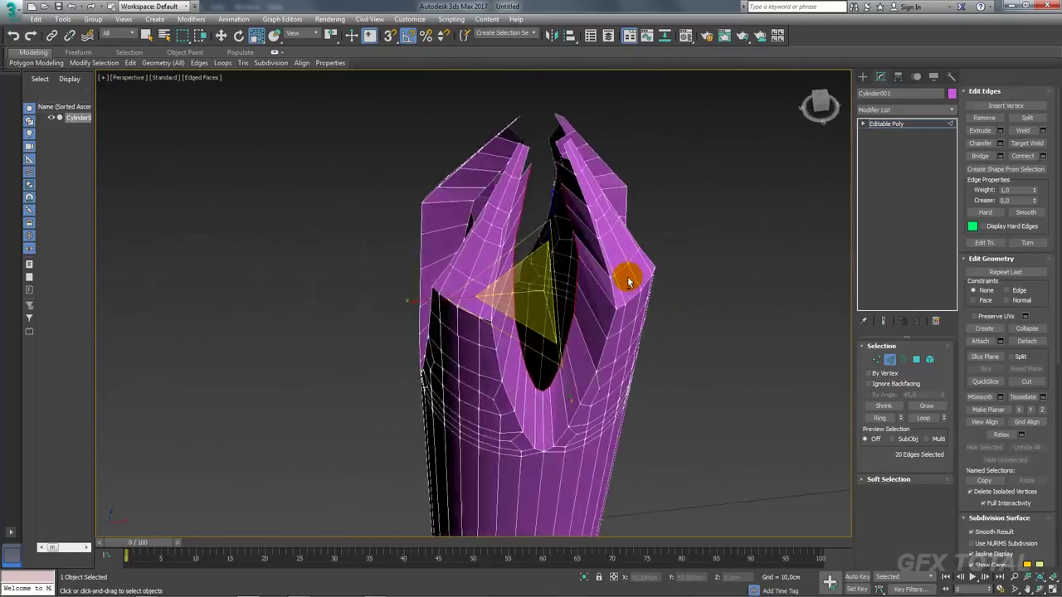
pyautogui.scroll(3, 561, 329)
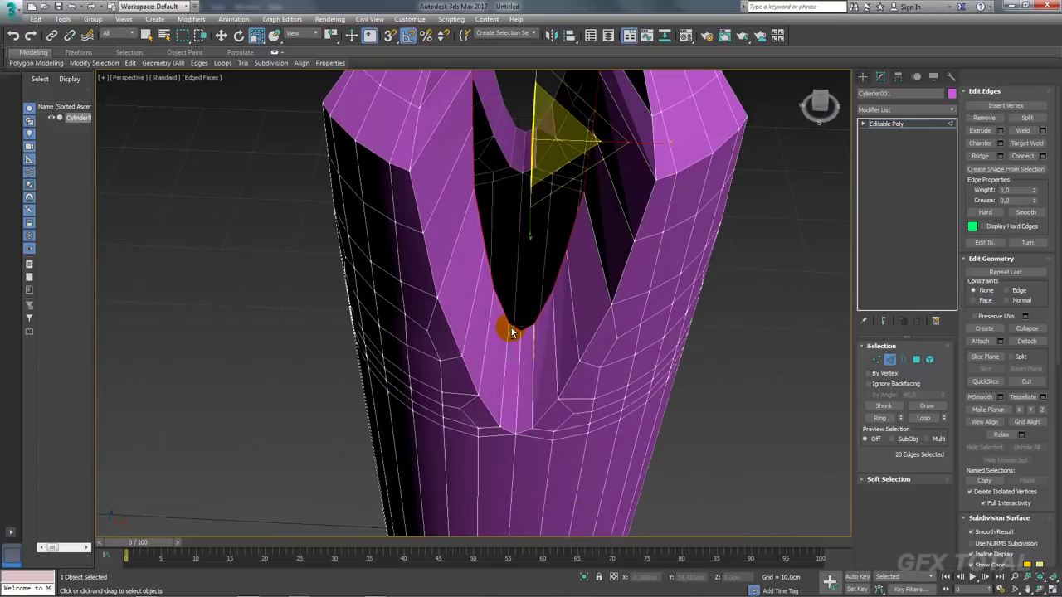
pyautogui.keyDown('alt'); pyautogui.click(512, 332); pyautogui.keyUp('alt')
pyautogui.scroll(-2, 524, 320)
pyautogui.scroll(-2, 618, 318)
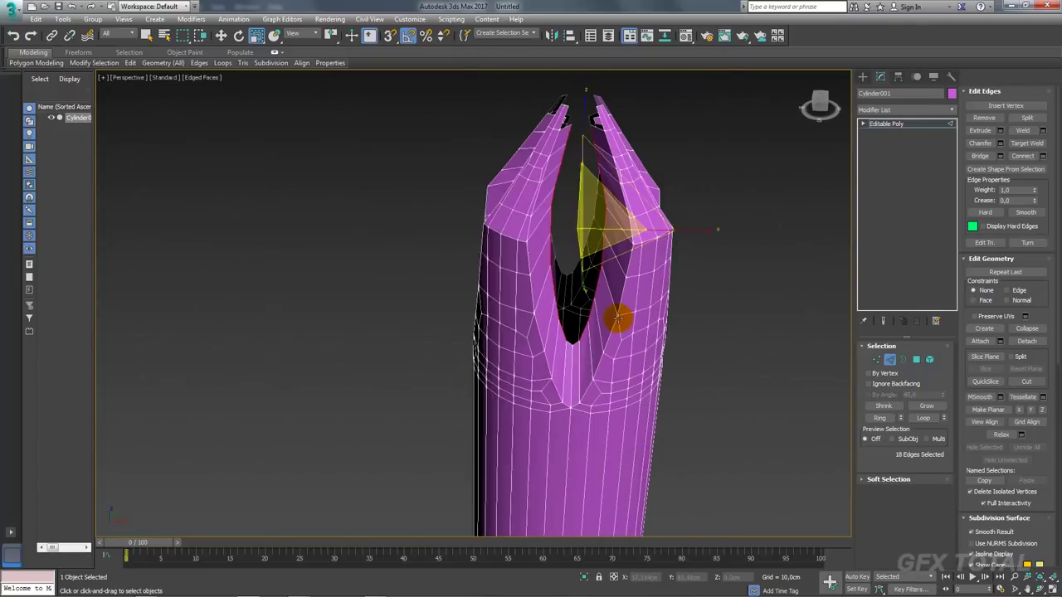
pyautogui.moveTo(619, 318); pyautogui.dragTo(622, 332, button='middle')
pyautogui.click(982, 156)
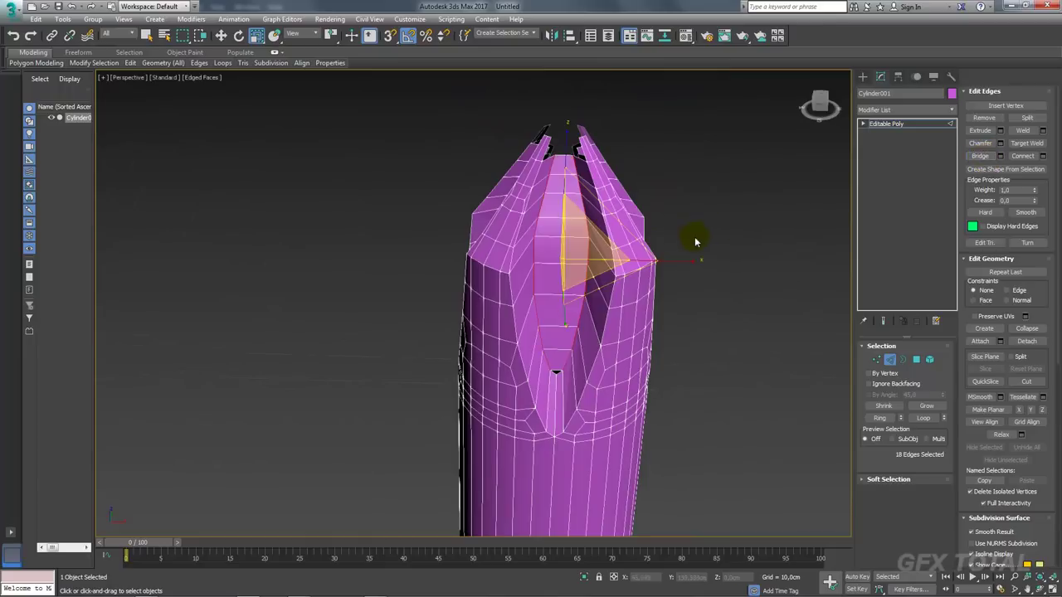
# Select a ring of edges across the new faces and open the Modifier List
pyautogui.moveTo(694, 237)
pyautogui.keyDown('alt'); pyautogui.mouseDown(button='middle')
pyautogui.moveTo(667, 273)
pyautogui.moveTo(688, 308)
pyautogui.moveTo(635, 263)
pyautogui.mouseUp(button='middle'); pyautogui.keyUp('alt')
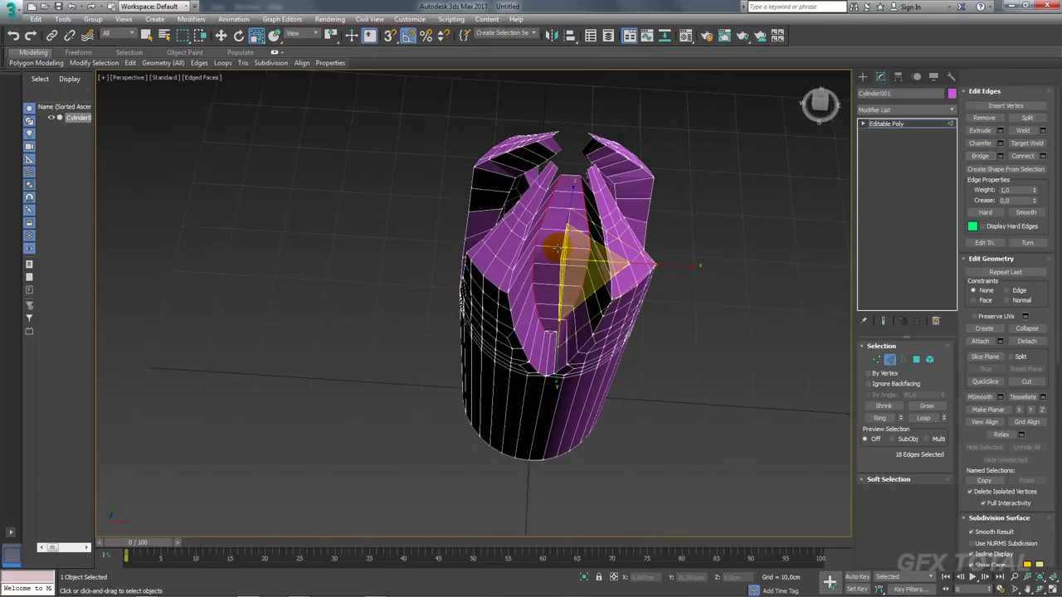
pyautogui.click(561, 248)
pyautogui.click(877, 419)
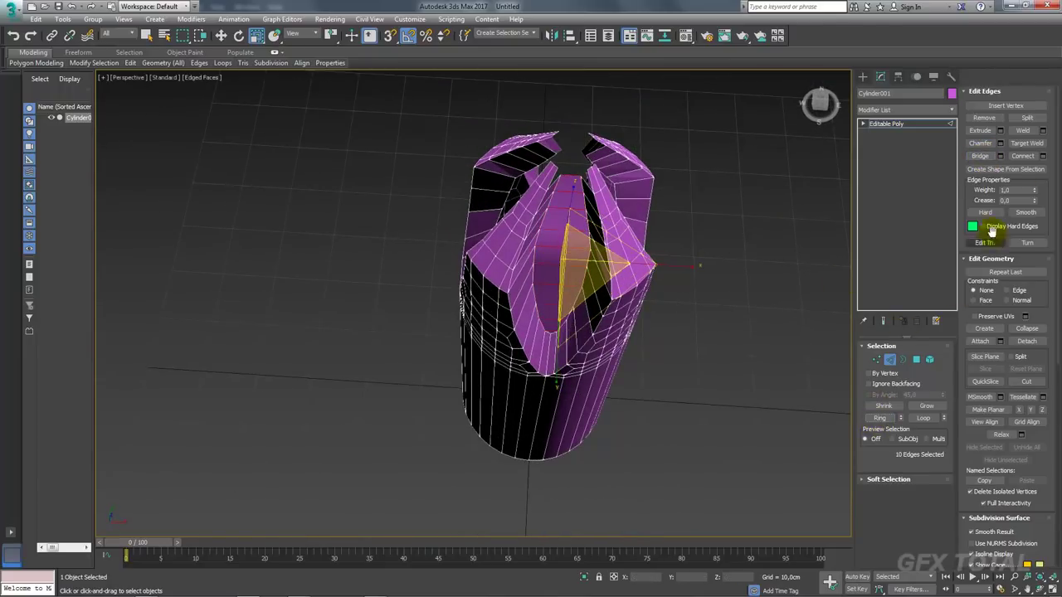
pyautogui.keyDown('alt'); pyautogui.moveTo(714, 257); pyautogui.dragTo(618, 223, button='middle'); pyautogui.keyUp('alt')
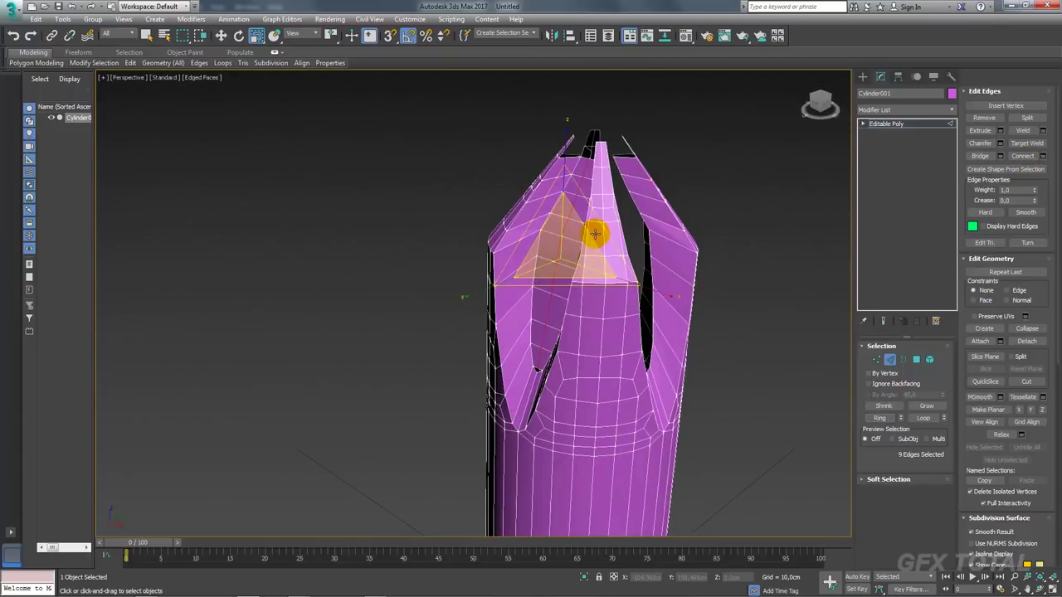
pyautogui.click(952, 109)
pyautogui.moveTo(953, 137); pyautogui.dragTo(953, 209)
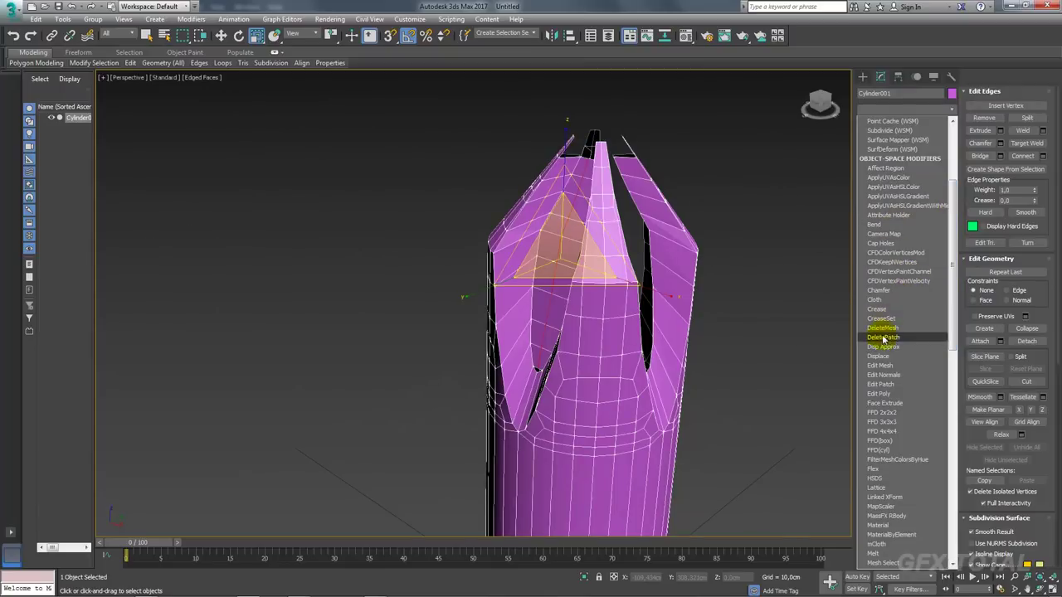
# Apply an FFD 3x3x3 modifier and select a control point in the Top wireframe view
pyautogui.click(895, 422)
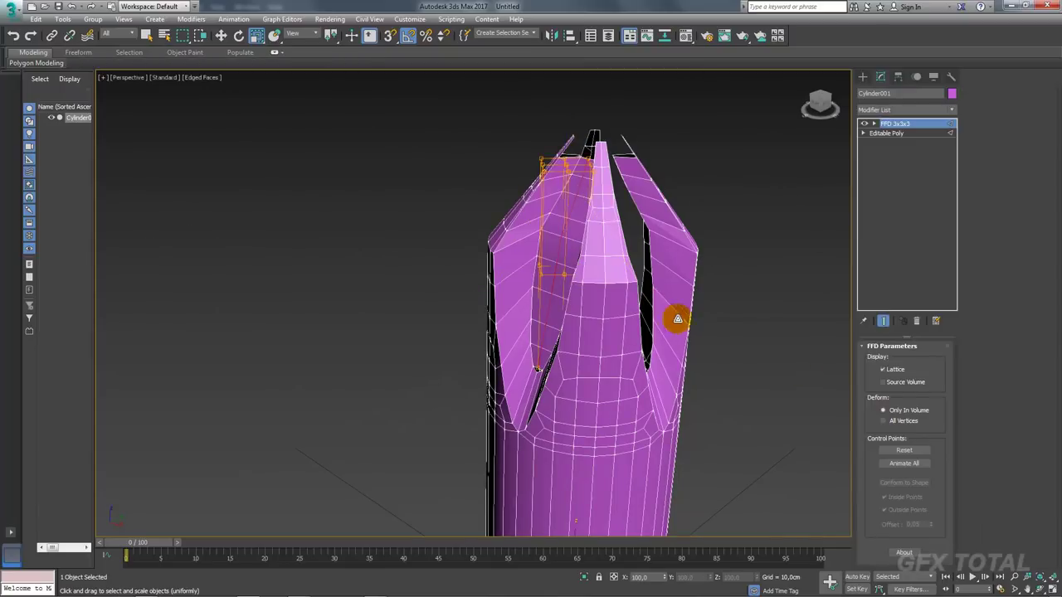
pyautogui.moveTo(678, 320)
pyautogui.keyDown('alt'); pyautogui.mouseDown(button='middle')
pyautogui.moveTo(707, 360)
pyautogui.moveTo(675, 308)
pyautogui.mouseUp(button='middle'); pyautogui.keyUp('alt')
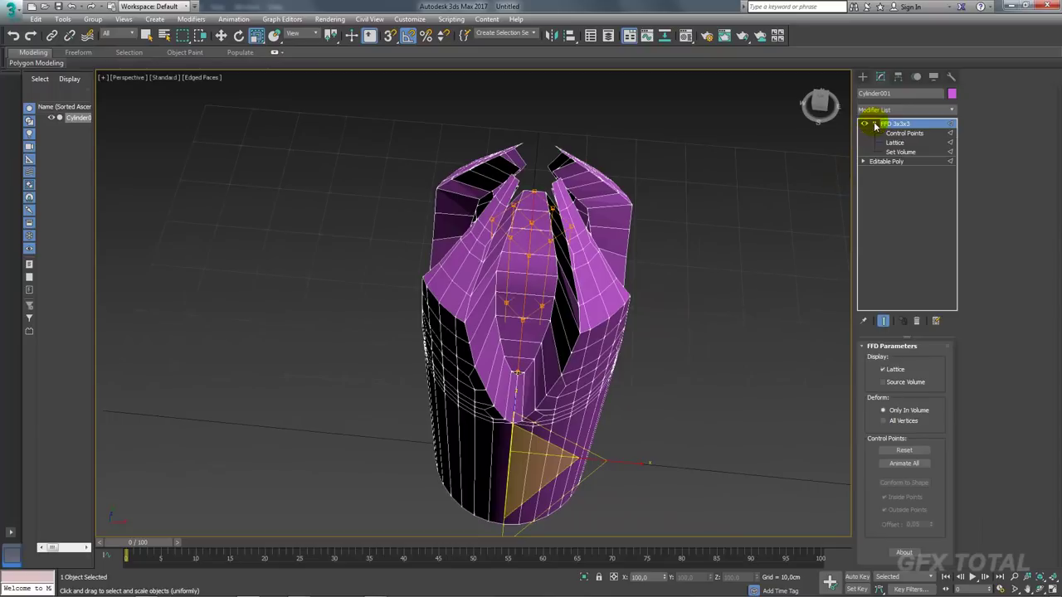
pyautogui.click(897, 133)
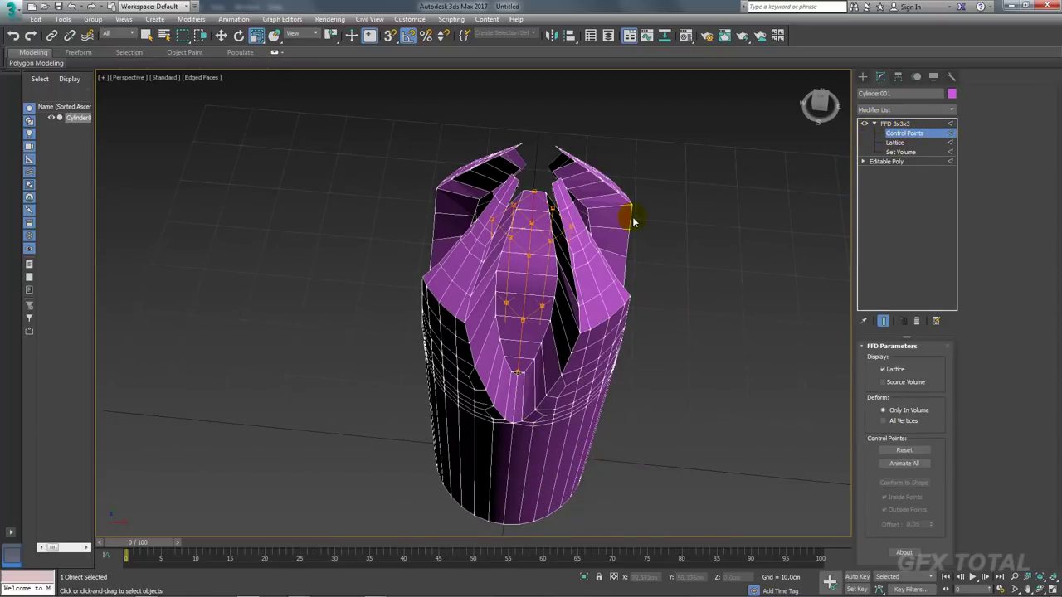
pyautogui.press('t')
pyautogui.press('F3')
pyautogui.scroll(-2, 514, 268)
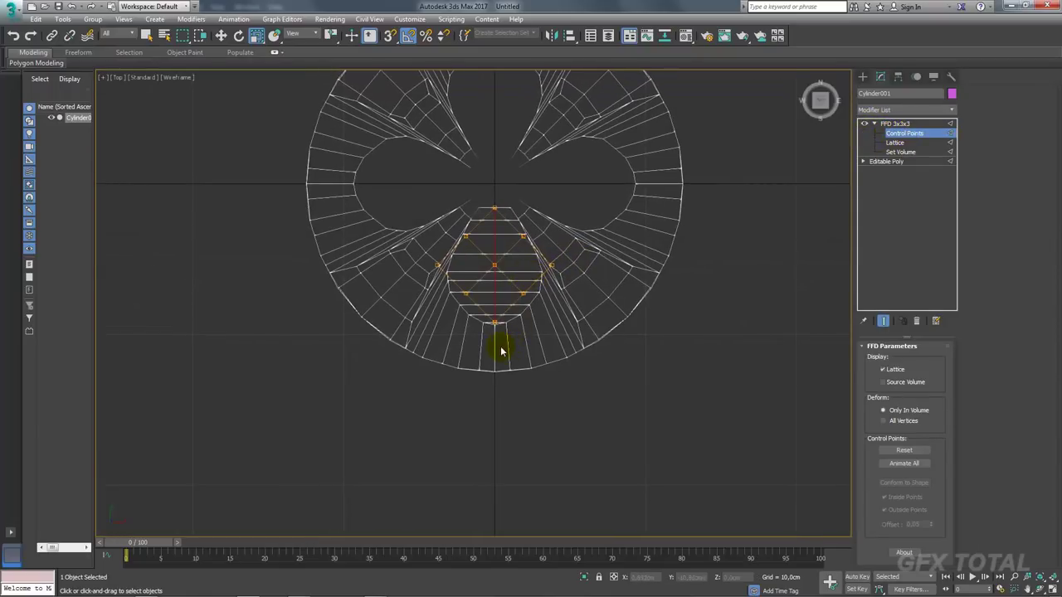
pyautogui.click(485, 224)
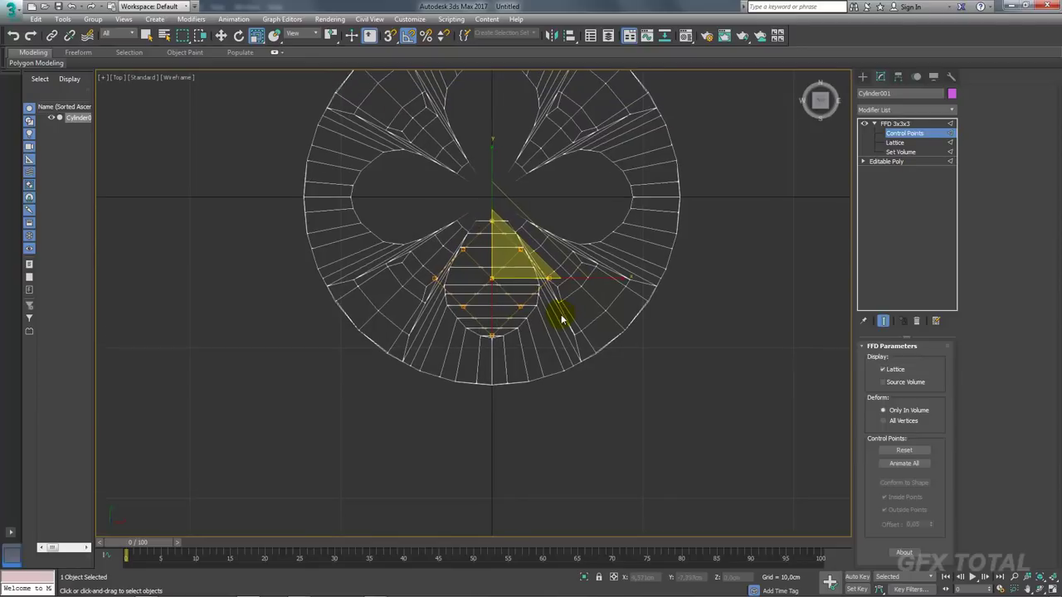
# Lower and move the lattice control points to reshape the tip's central blade
pyautogui.press('p')
pyautogui.press('F3')
pyautogui.moveTo(609, 335)
pyautogui.keyDown('alt'); pyautogui.mouseDown(button='middle')
pyautogui.moveTo(570, 301)
pyautogui.moveTo(593, 283)
pyautogui.mouseUp(button='middle'); pyautogui.keyUp('alt')
pyautogui.moveTo(594, 283)
pyautogui.mouseDown()
pyautogui.moveTo(439, 147)
pyautogui.moveTo(661, 337)
pyautogui.mouseUp()
pyautogui.press('F3')
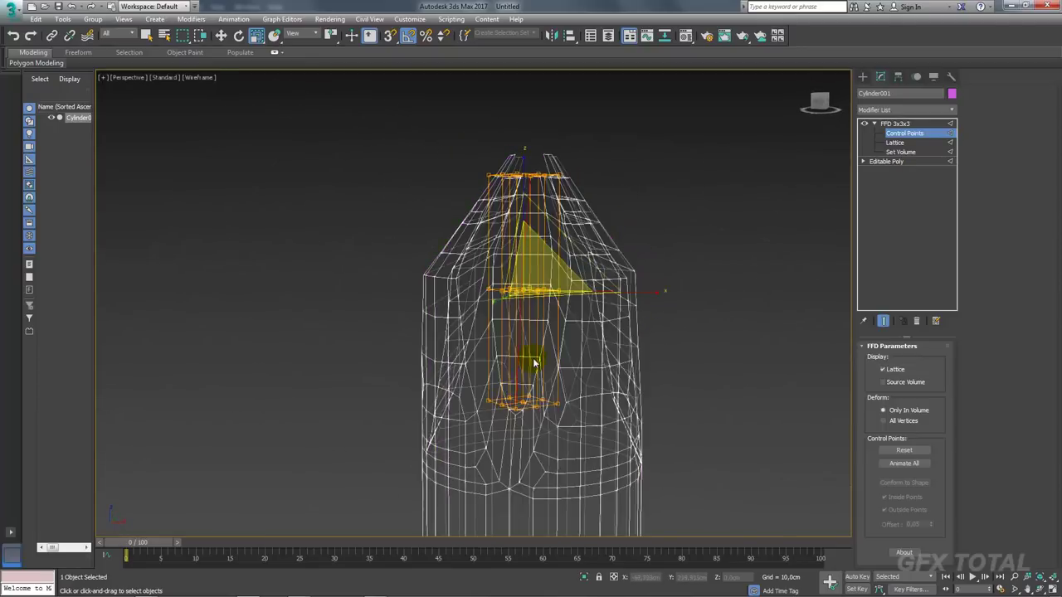
pyautogui.moveTo(534, 363)
pyautogui.keyDown('alt'); pyautogui.mouseDown(button='middle')
pyautogui.moveTo(572, 363)
pyautogui.moveTo(576, 311)
pyautogui.mouseUp(button='middle'); pyautogui.keyUp('alt')
pyautogui.press('w')
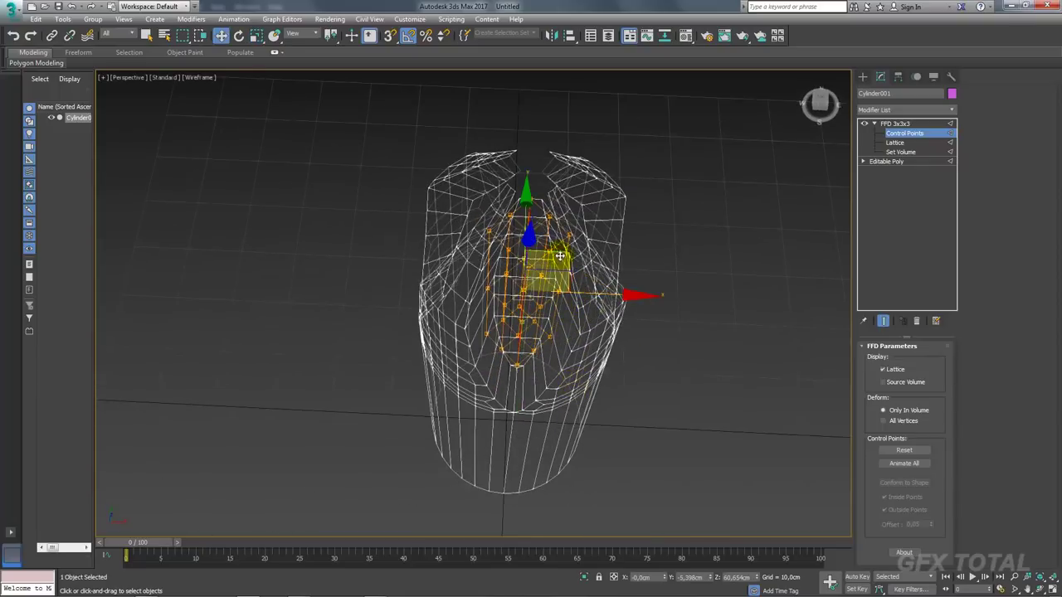
pyautogui.moveTo(640, 261)
pyautogui.keyDown('alt'); pyautogui.mouseDown(button='middle')
pyautogui.moveTo(574, 301)
pyautogui.moveTo(606, 272)
pyautogui.moveTo(692, 285)
pyautogui.moveTo(709, 265)
pyautogui.moveTo(687, 264)
pyautogui.moveTo(600, 315)
pyautogui.moveTo(608, 367)
pyautogui.moveTo(654, 369)
pyautogui.moveTo(681, 332)
pyautogui.mouseUp(button='middle'); pyautogui.keyUp('alt')
pyautogui.press('F3')
pyautogui.moveTo(587, 386)
pyautogui.keyDown('alt'); pyautogui.mouseDown(button='middle')
pyautogui.moveTo(663, 360)
pyautogui.moveTo(645, 408)
pyautogui.moveTo(654, 373)
pyautogui.moveTo(630, 328)
pyautogui.moveTo(644, 306)
pyautogui.mouseUp(button='middle'); pyautogui.keyUp('alt')
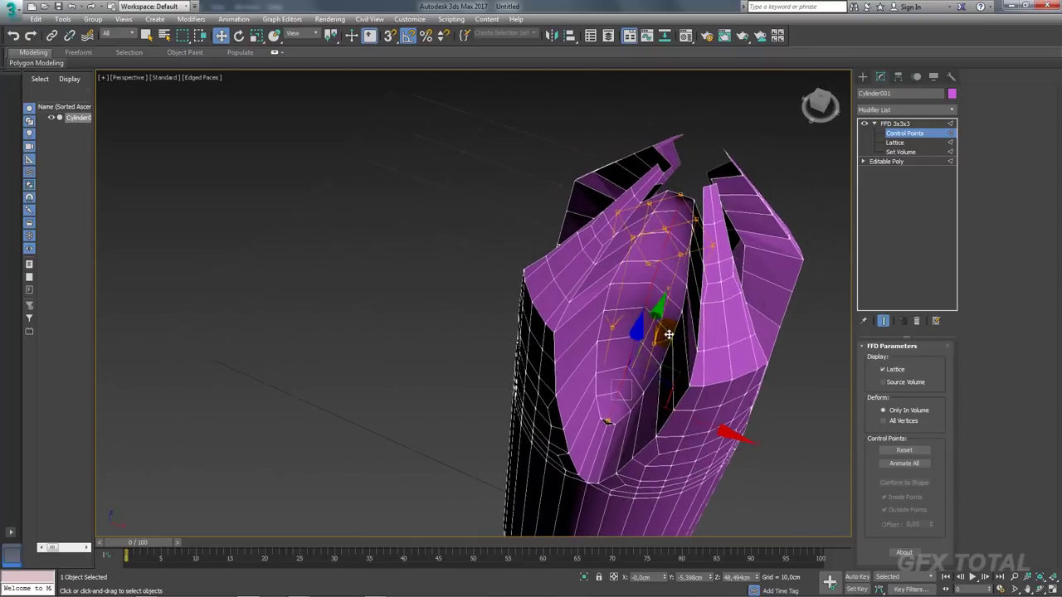
pyautogui.rightClick(645, 305)
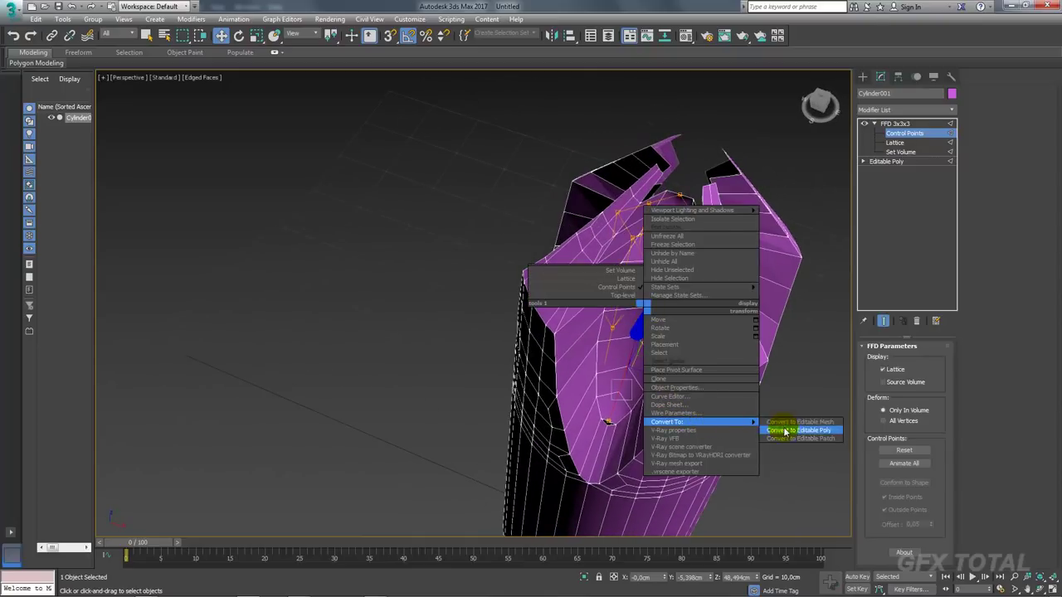
# Collapse the tip to an Editable Poly and cap its open border hole
pyautogui.click(784, 429)
pyautogui.click(903, 358)
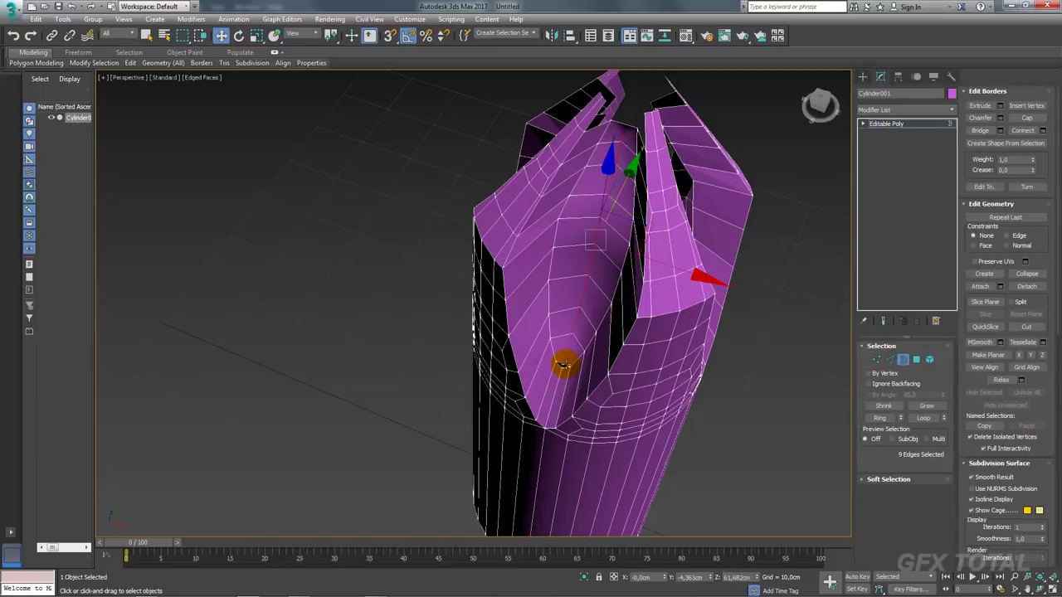
pyautogui.click(564, 365)
pyautogui.press('z')
pyautogui.scroll(-2, 593, 381)
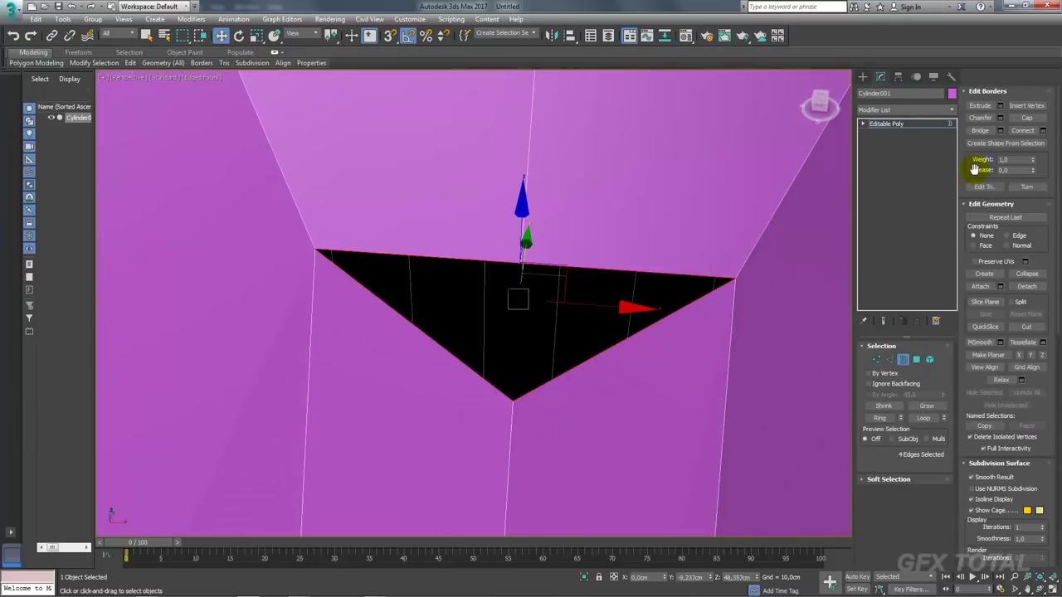
pyautogui.click(1028, 119)
# Move seam vertices near the capped area, raising one and lowering another
pyautogui.press('1')
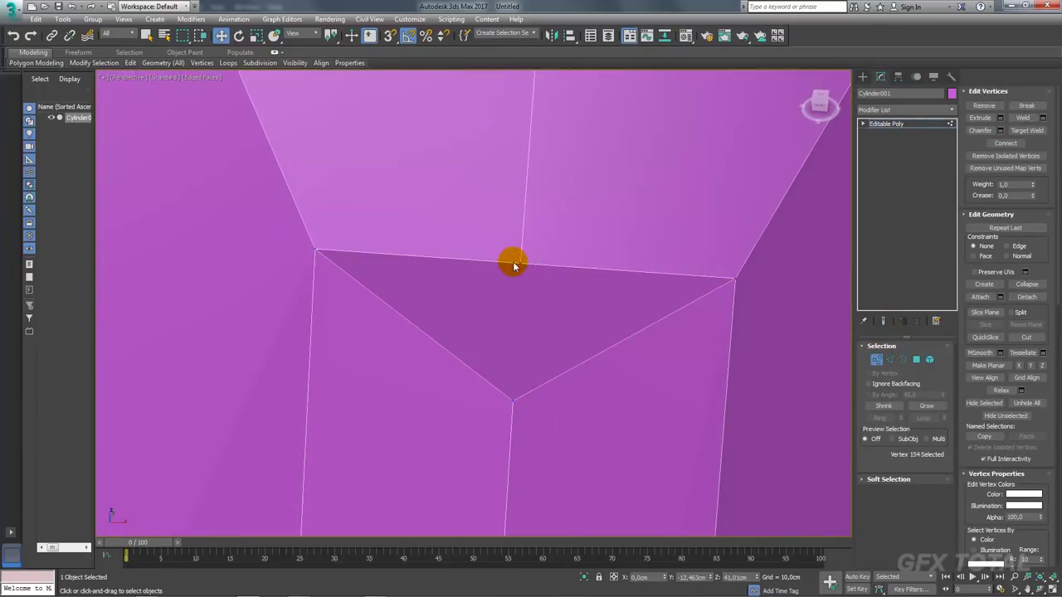
pyautogui.click(516, 262)
pyautogui.keyDown('alt'); pyautogui.moveTo(516, 262); pyautogui.dragTo(505, 238, button='middle'); pyautogui.keyUp('alt')
pyautogui.moveTo(506, 238); pyautogui.dragTo(575, 195)
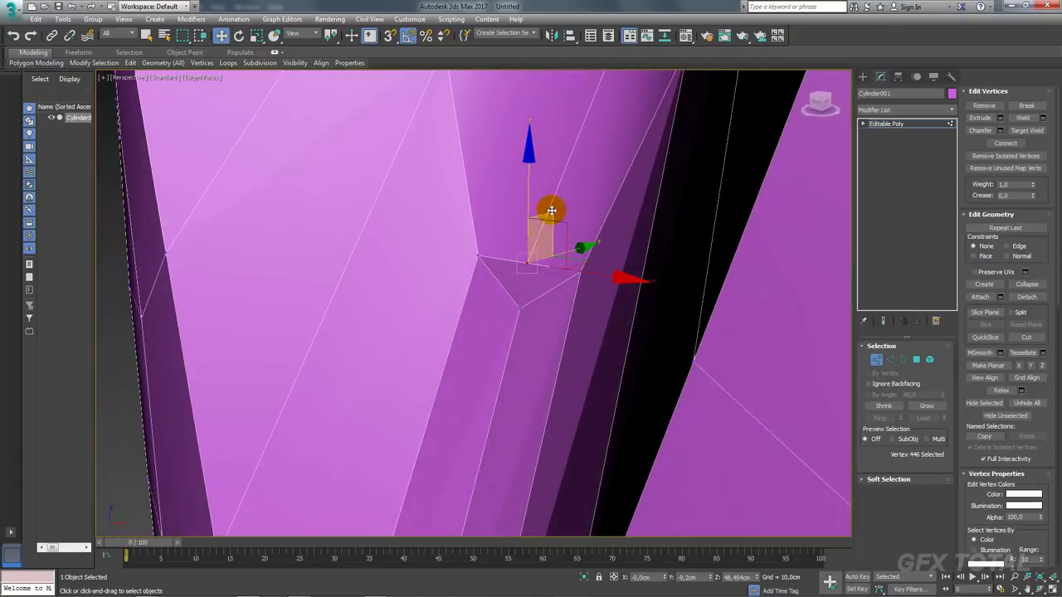
pyautogui.click(522, 307)
pyautogui.moveTo(546, 260); pyautogui.dragTo(536, 315)
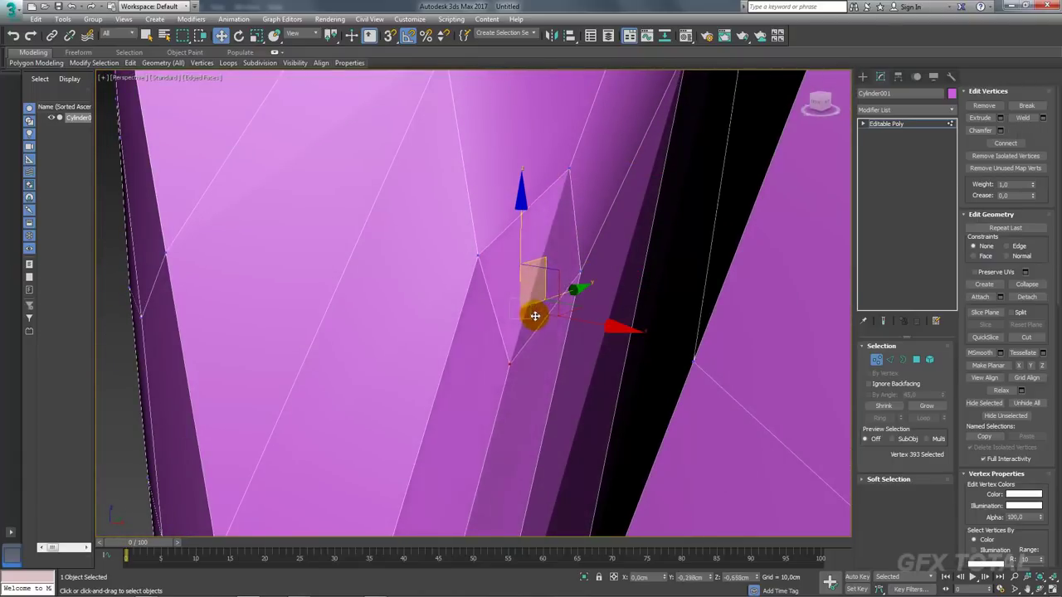
pyautogui.moveTo(536, 316)
pyautogui.keyDown('alt'); pyautogui.mouseDown(button='middle')
pyautogui.moveTo(608, 313)
pyautogui.moveTo(520, 347)
pyautogui.moveTo(534, 302)
pyautogui.mouseUp(button='middle'); pyautogui.keyUp('alt')
pyautogui.scroll(-3, 607, 324)
pyautogui.scroll(3, 545, 329)
pyautogui.click(569, 291)
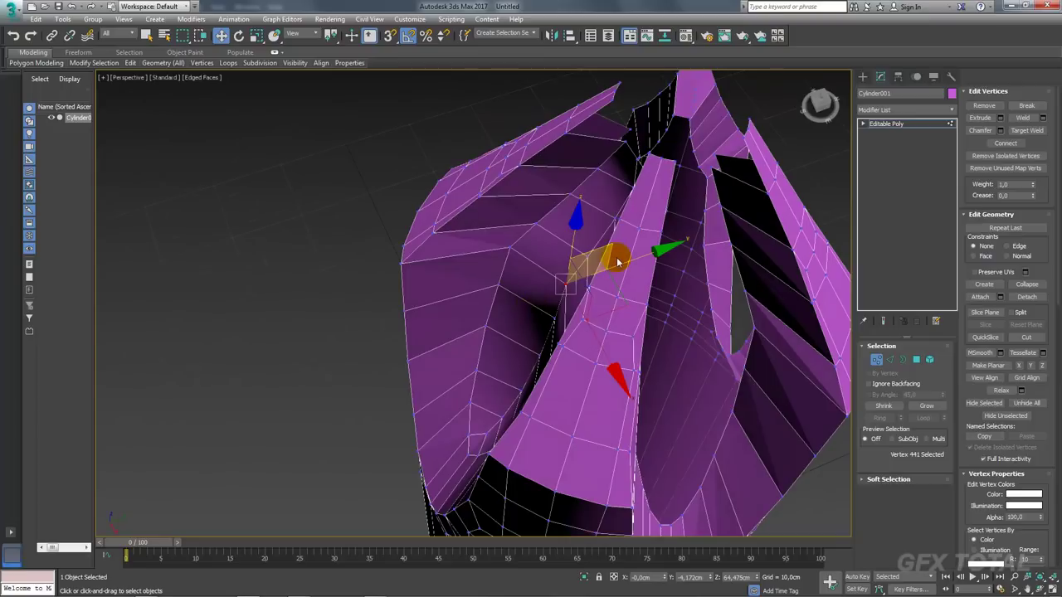
# Select three vertices at the top seam and nudge them into place
pyautogui.moveTo(616, 254)
pyautogui.keyDown('alt'); pyautogui.mouseDown(button='middle')
pyautogui.moveTo(612, 180)
pyautogui.moveTo(608, 206)
pyautogui.mouseUp(button='middle'); pyautogui.keyUp('alt')
pyautogui.click(602, 204)
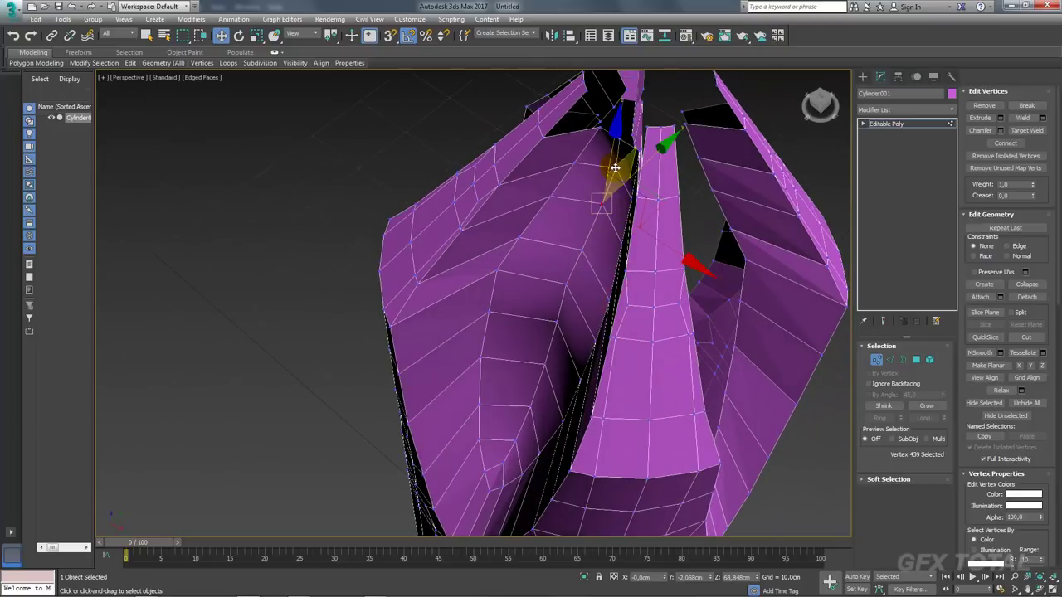
pyautogui.keyDown('ctrl'); pyautogui.click(603, 219); pyautogui.keyUp('ctrl')
pyautogui.keyDown('ctrl'); pyautogui.click(629, 179); pyautogui.keyUp('ctrl')
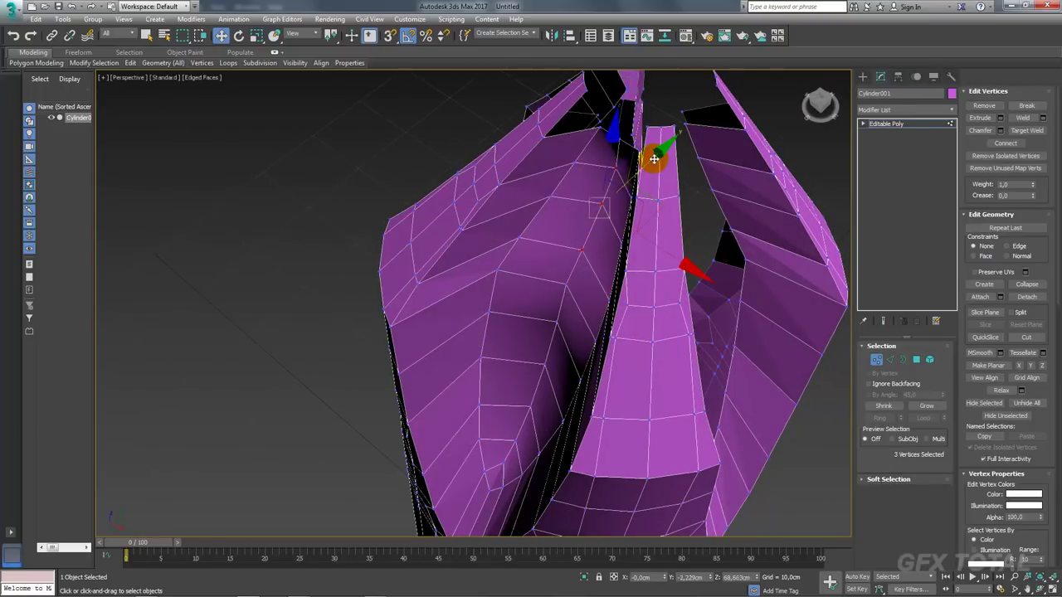
pyautogui.moveTo(642, 160); pyautogui.dragTo(599, 310)
pyautogui.keyDown('alt'); pyautogui.click(648, 150); pyautogui.keyUp('alt')
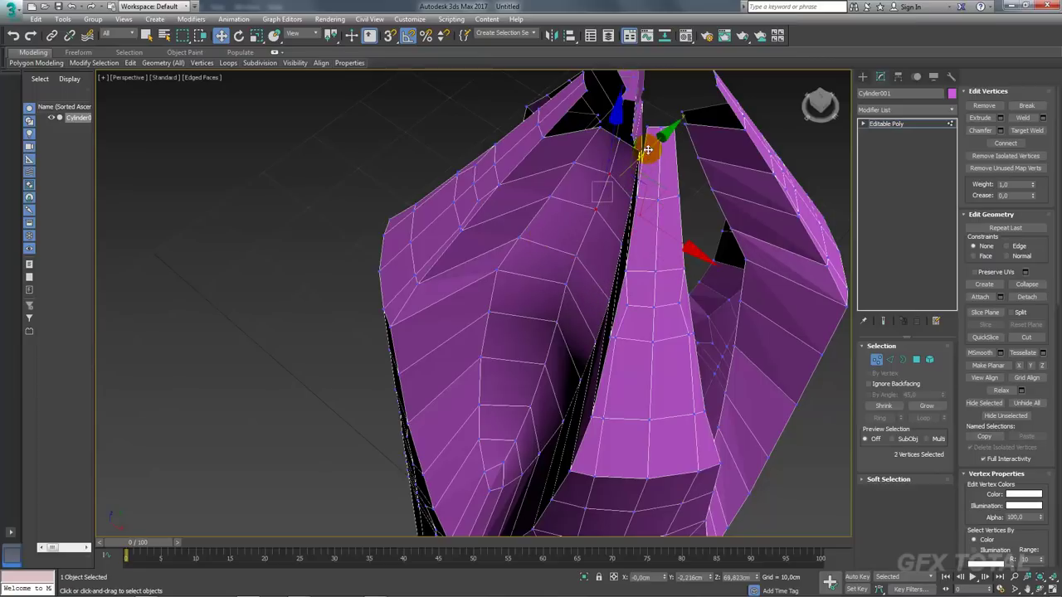
# Pull the wing's top corner vertex up and left, then nudge neighbouring vertices
pyautogui.moveTo(571, 218)
pyautogui.keyDown('alt'); pyautogui.mouseDown(button='middle')
pyautogui.moveTo(705, 273)
pyautogui.moveTo(604, 102)
pyautogui.moveTo(614, 184)
pyautogui.moveTo(610, 148)
pyautogui.mouseUp(button='middle'); pyautogui.keyUp('alt')
pyautogui.click(604, 102)
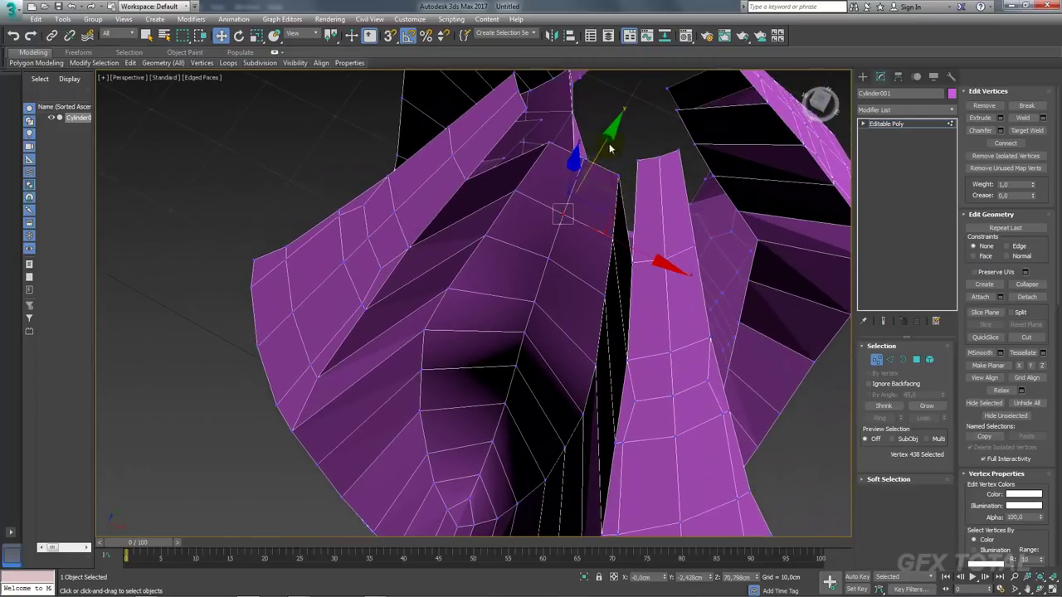
pyautogui.click(549, 145)
pyautogui.moveTo(617, 176)
pyautogui.mouseDown()
pyautogui.moveTo(598, 117)
pyautogui.moveTo(525, 200)
pyautogui.mouseUp()
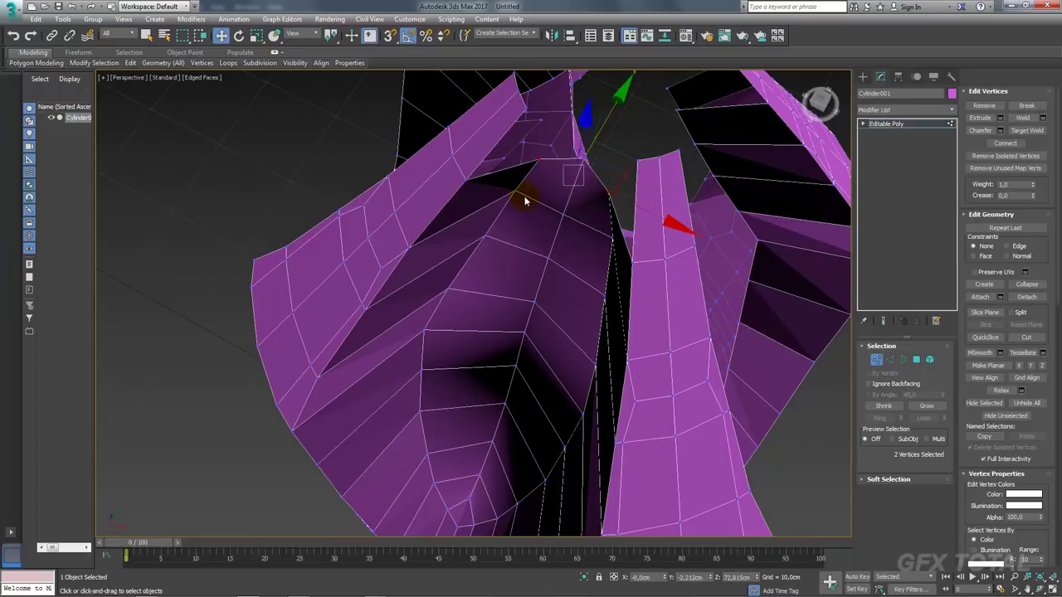
pyautogui.keyDown('ctrl'); pyautogui.click(516, 190); pyautogui.keyUp('ctrl')
pyautogui.keyDown('ctrl'); pyautogui.click(585, 159); pyautogui.keyUp('ctrl')
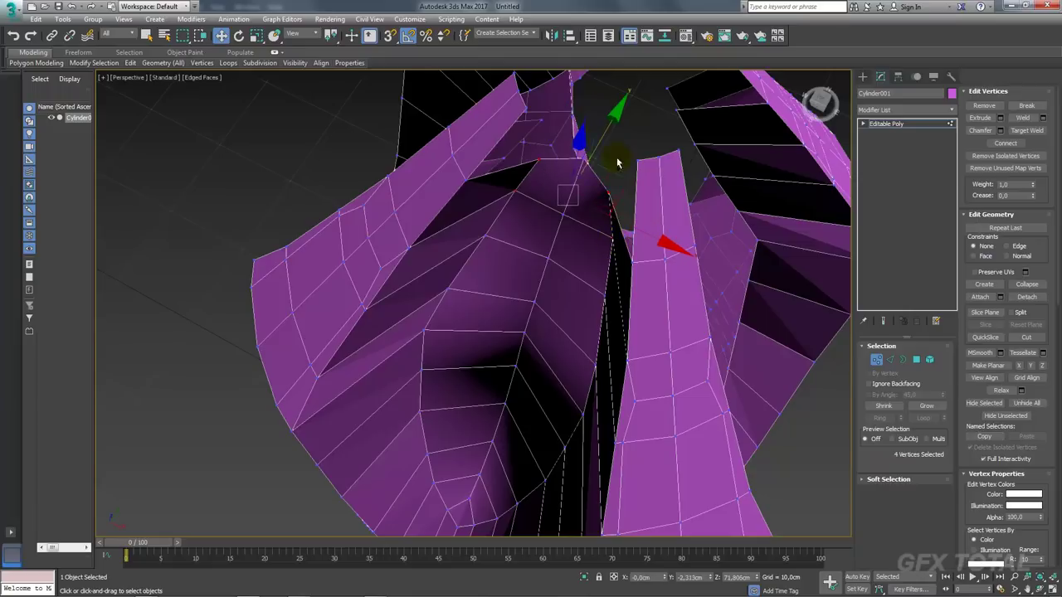
pyautogui.moveTo(604, 134); pyautogui.dragTo(603, 142)
pyautogui.moveTo(602, 138)
pyautogui.keyDown('alt'); pyautogui.mouseDown(button='middle')
pyautogui.moveTo(580, 198)
pyautogui.moveTo(597, 171)
pyautogui.moveTo(576, 332)
pyautogui.moveTo(619, 356)
pyautogui.moveTo(610, 402)
pyautogui.moveTo(569, 344)
pyautogui.moveTo(569, 218)
pyautogui.moveTo(381, 227)
pyautogui.mouseUp(button='middle'); pyautogui.keyUp('alt')
pyautogui.click(888, 123)
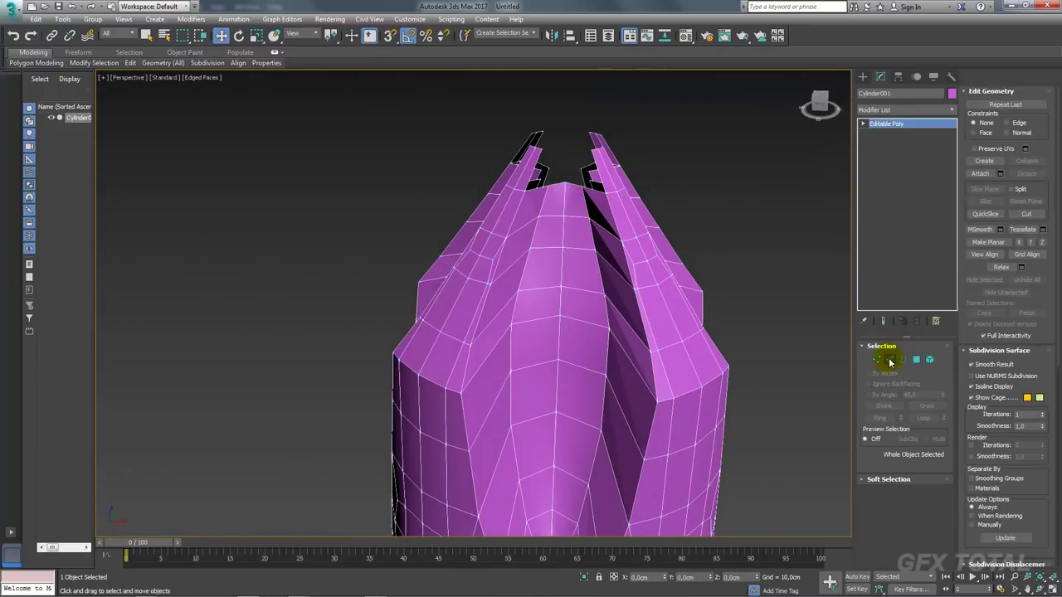
# Select both peak edges and pull them upward
pyautogui.click(890, 359)
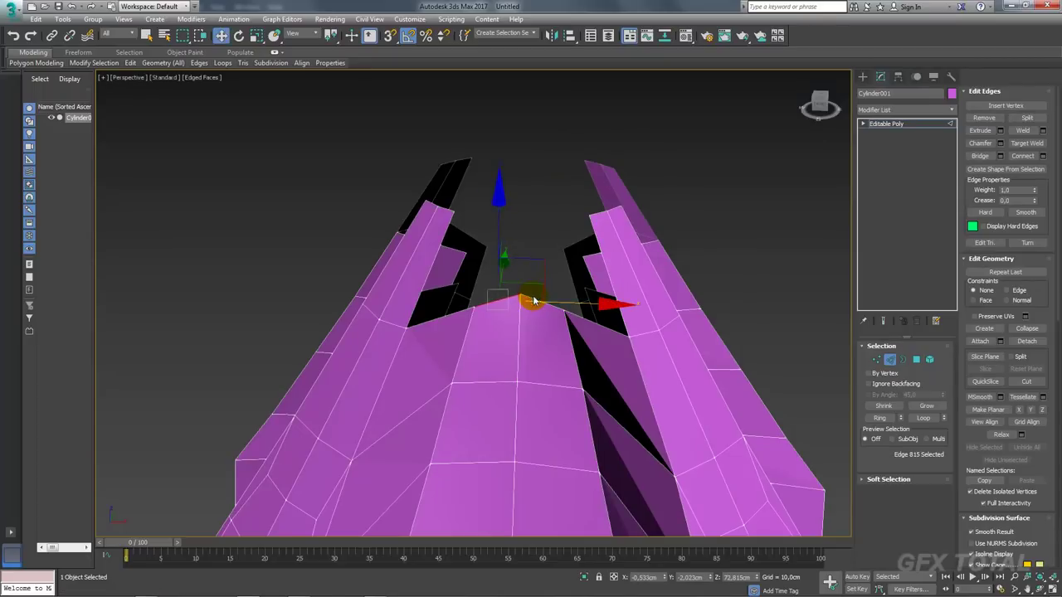
pyautogui.keyDown('ctrl'); pyautogui.click(534, 302); pyautogui.keyUp('ctrl')
pyautogui.keyDown('shift'); pyautogui.moveTo(531, 260); pyautogui.dragTo(521, 146); pyautogui.keyUp('shift')
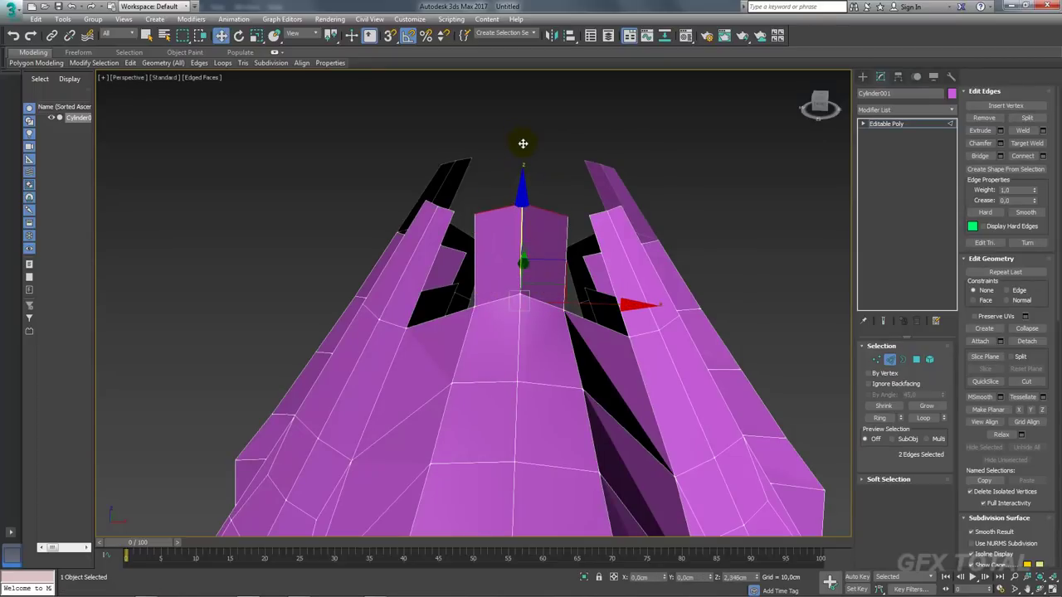
pyautogui.moveTo(523, 143)
pyautogui.keyDown('alt'); pyautogui.mouseDown(button='middle')
pyautogui.moveTo(590, 212)
pyautogui.moveTo(474, 237)
pyautogui.moveTo(457, 178)
pyautogui.mouseUp(button='middle'); pyautogui.keyUp('alt')
pyautogui.press('r')
pyautogui.press('w')
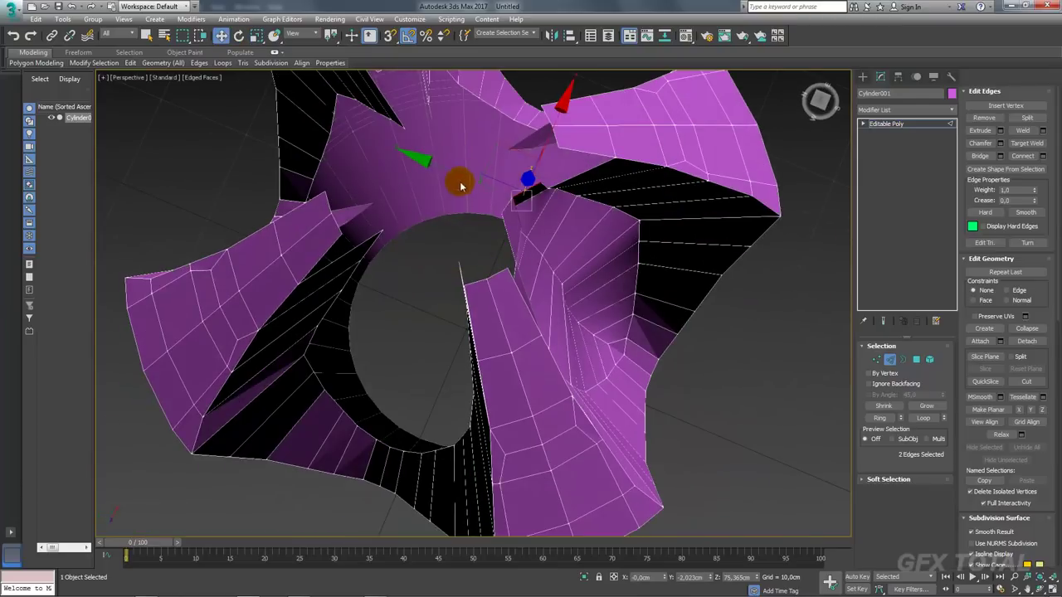
# Select two edges on the underside and raise them to narrow the slit
pyautogui.click(457, 174)
pyautogui.keyDown('ctrl'); pyautogui.click(460, 181); pyautogui.keyUp('ctrl')
pyautogui.moveTo(459, 175)
pyautogui.mouseDown()
pyautogui.moveTo(451, 177)
pyautogui.moveTo(489, 200)
pyautogui.mouseUp()
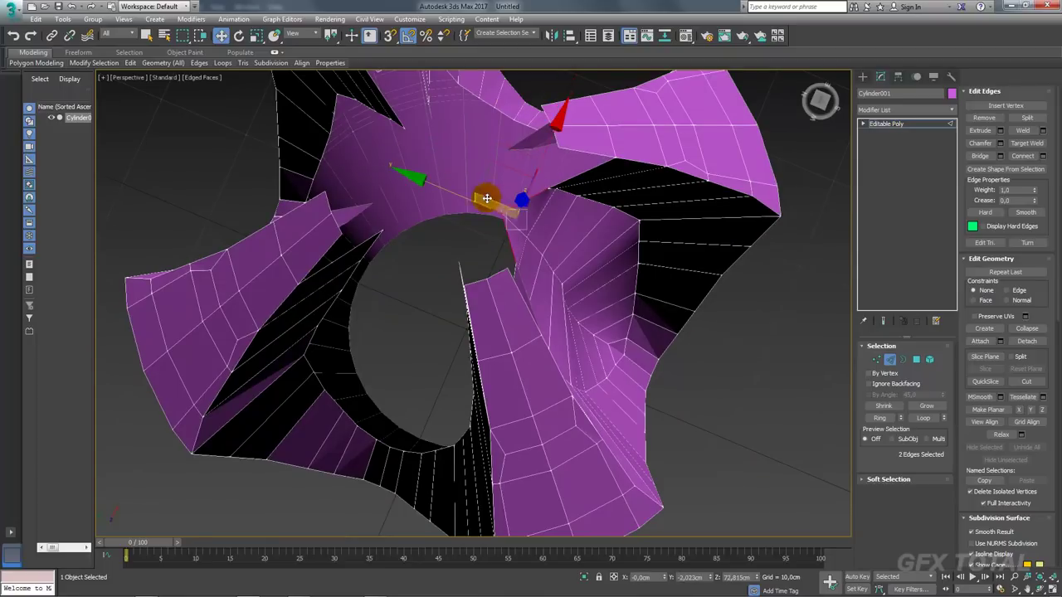
pyautogui.keyDown('alt'); pyautogui.moveTo(488, 199); pyautogui.dragTo(516, 164, button='middle'); pyautogui.keyUp('alt')
pyautogui.moveTo(517, 164); pyautogui.dragTo(512, 85)
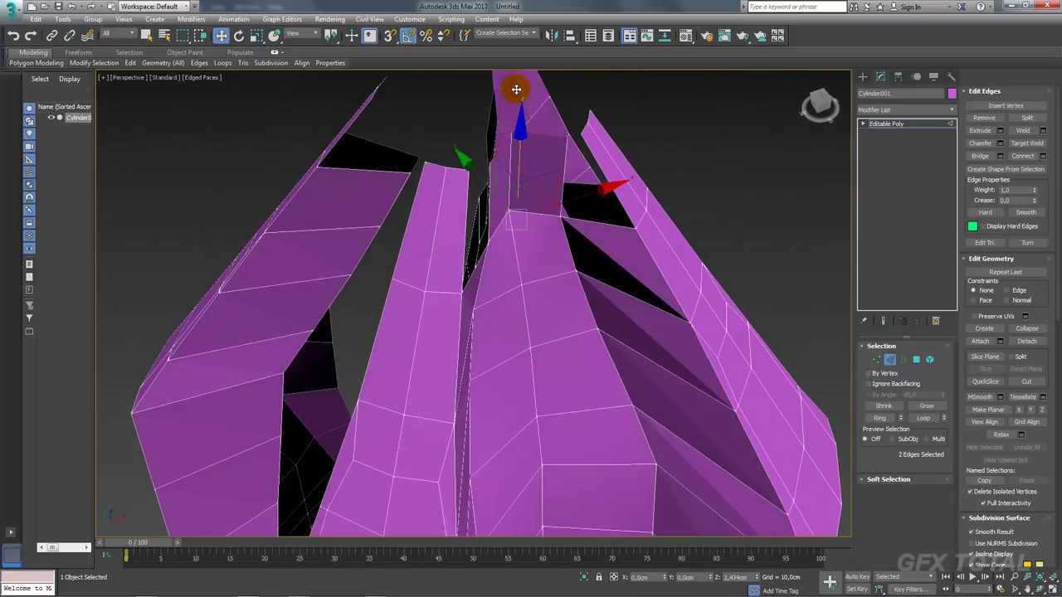
pyautogui.moveTo(512, 86)
pyautogui.keyDown('alt'); pyautogui.mouseDown(button='middle')
pyautogui.moveTo(556, 161)
pyautogui.moveTo(536, 123)
pyautogui.mouseUp(button='middle'); pyautogui.keyUp('alt')
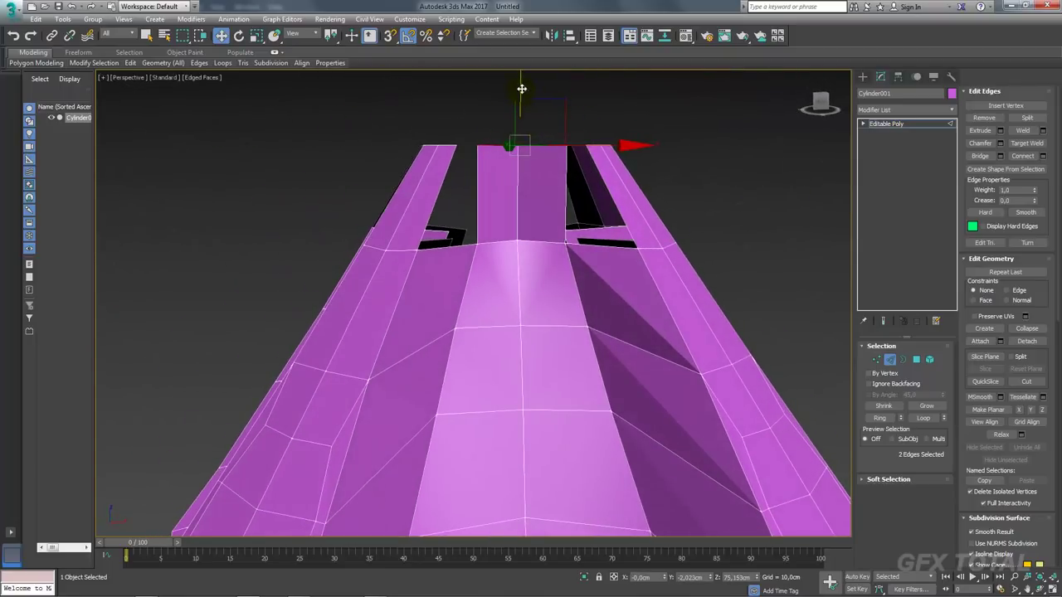
pyautogui.moveTo(519, 88)
pyautogui.keyDown('alt'); pyautogui.mouseDown(button='middle')
pyautogui.moveTo(522, 177)
pyautogui.moveTo(527, 168)
pyautogui.mouseUp(button='middle'); pyautogui.keyUp('alt')
pyautogui.press('r')
pyautogui.press('w')
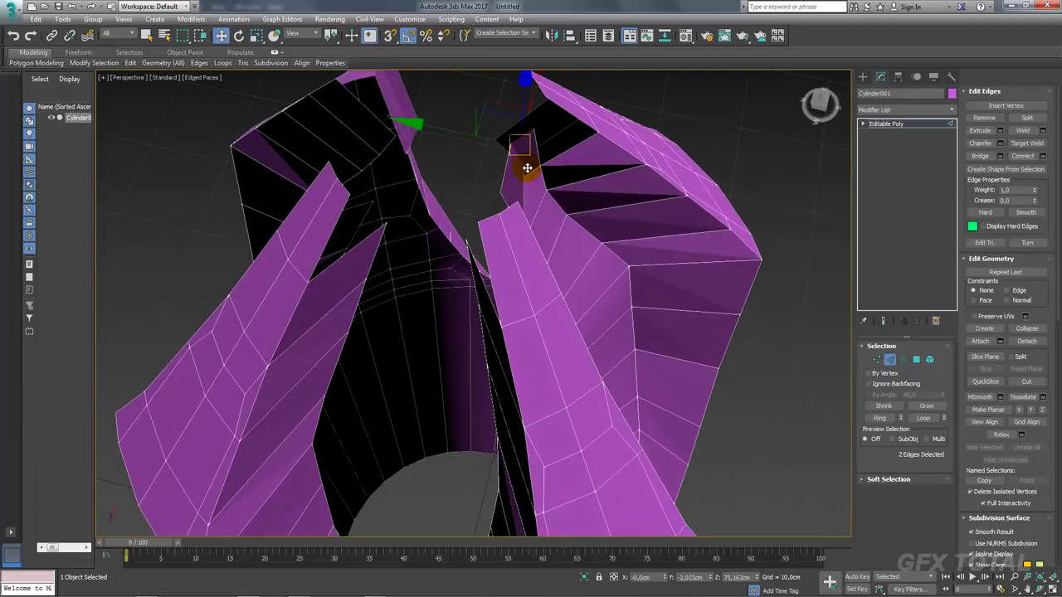
pyautogui.moveTo(453, 134); pyautogui.dragTo(440, 130)
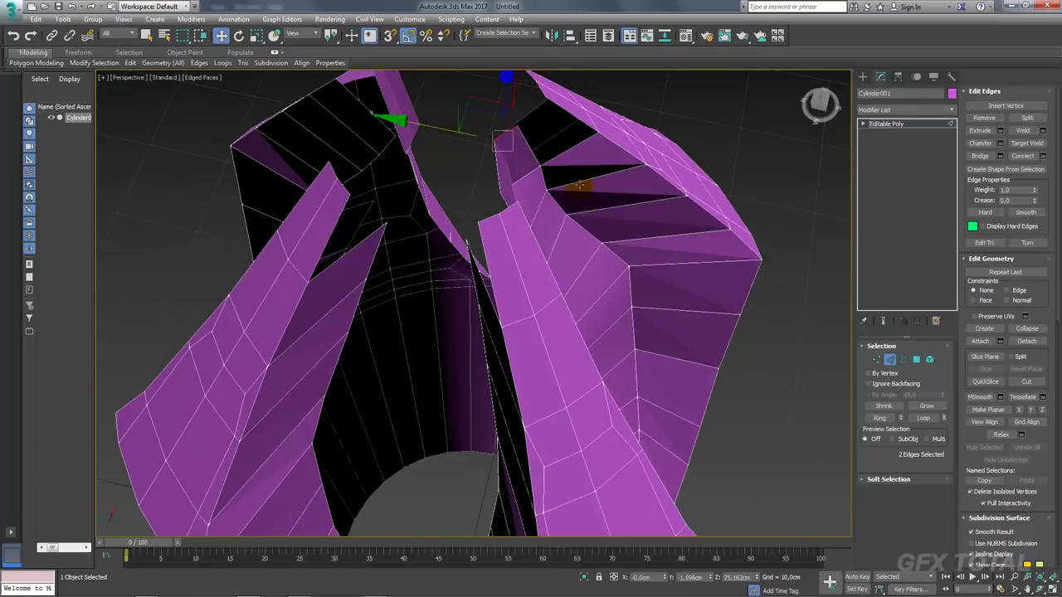
# Bridge the two edges across the gap, then select the edges along the remaining gap
pyautogui.moveTo(579, 185)
pyautogui.keyDown('alt'); pyautogui.mouseDown(button='middle')
pyautogui.moveTo(503, 147)
pyautogui.moveTo(472, 185)
pyautogui.mouseUp(button='middle'); pyautogui.keyUp('alt')
pyautogui.click(471, 189)
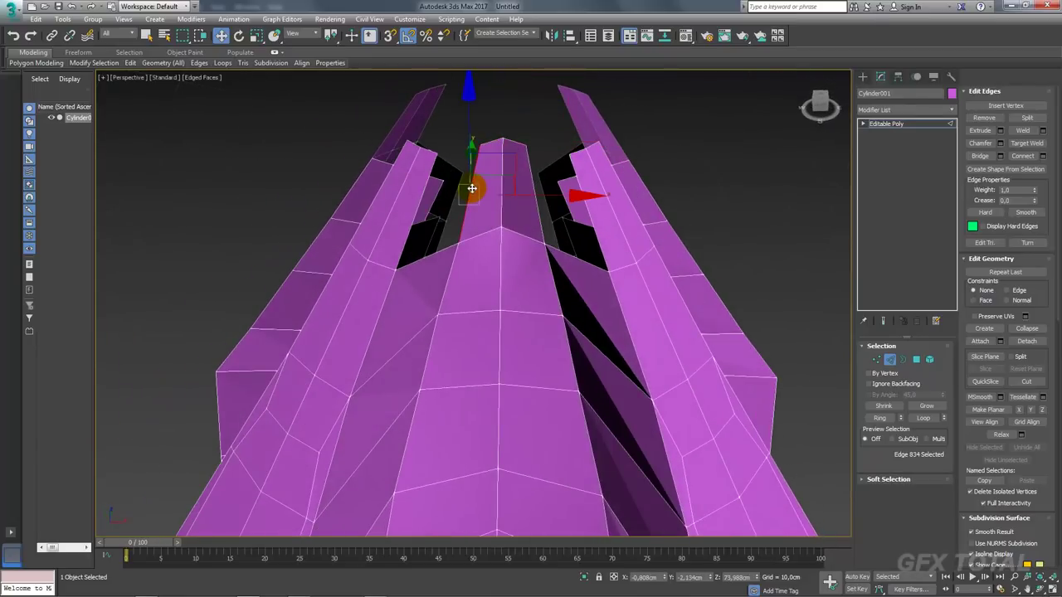
pyautogui.keyDown('ctrl'); pyautogui.click(419, 207); pyautogui.keyUp('ctrl')
pyautogui.click(979, 156)
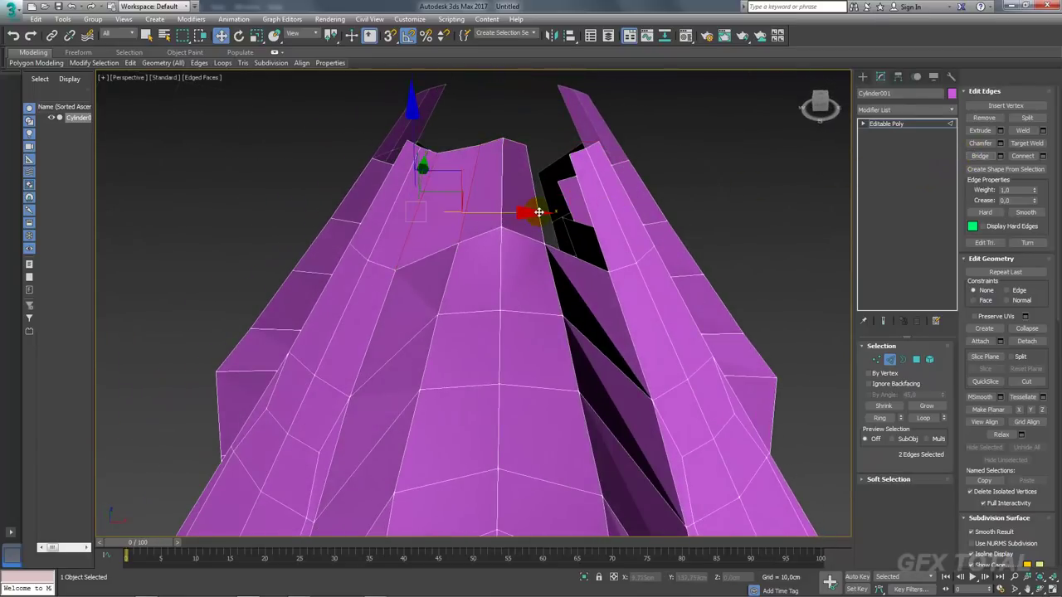
pyautogui.click(535, 204)
pyautogui.keyDown('ctrl'); pyautogui.click(581, 208); pyautogui.keyUp('ctrl')
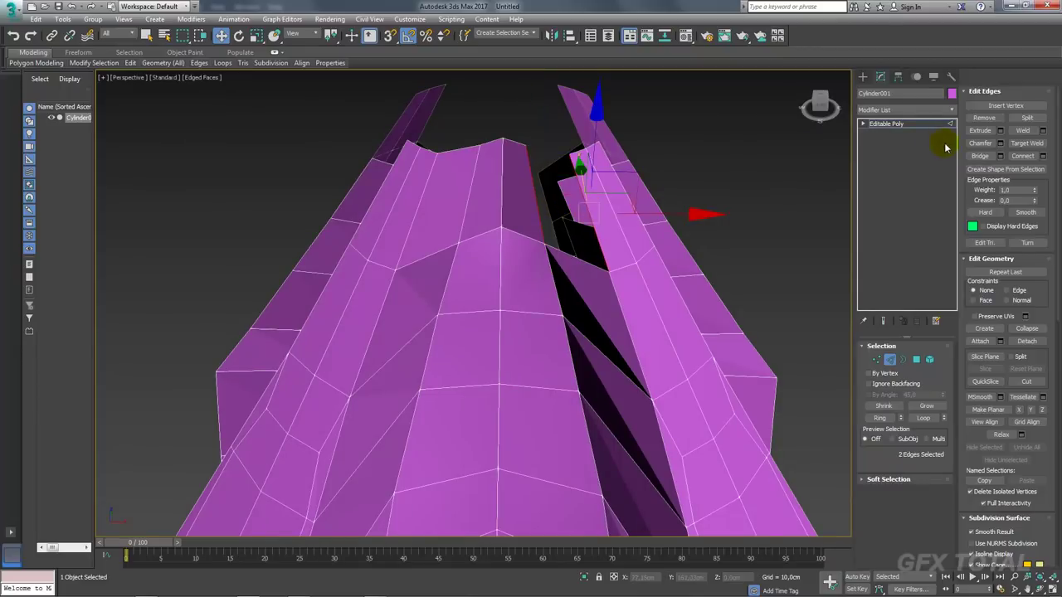
pyautogui.scroll(-5, 581, 166)
pyautogui.moveTo(759, 214)
pyautogui.keyDown('alt'); pyautogui.mouseDown(button='middle')
pyautogui.moveTo(783, 296)
pyautogui.moveTo(650, 267)
pyautogui.moveTo(614, 297)
pyautogui.mouseUp(button='middle'); pyautogui.keyUp('alt')
# Add a Symmetry modifier mirroring the tip across X and toggle it to compare
pyautogui.click(888, 124)
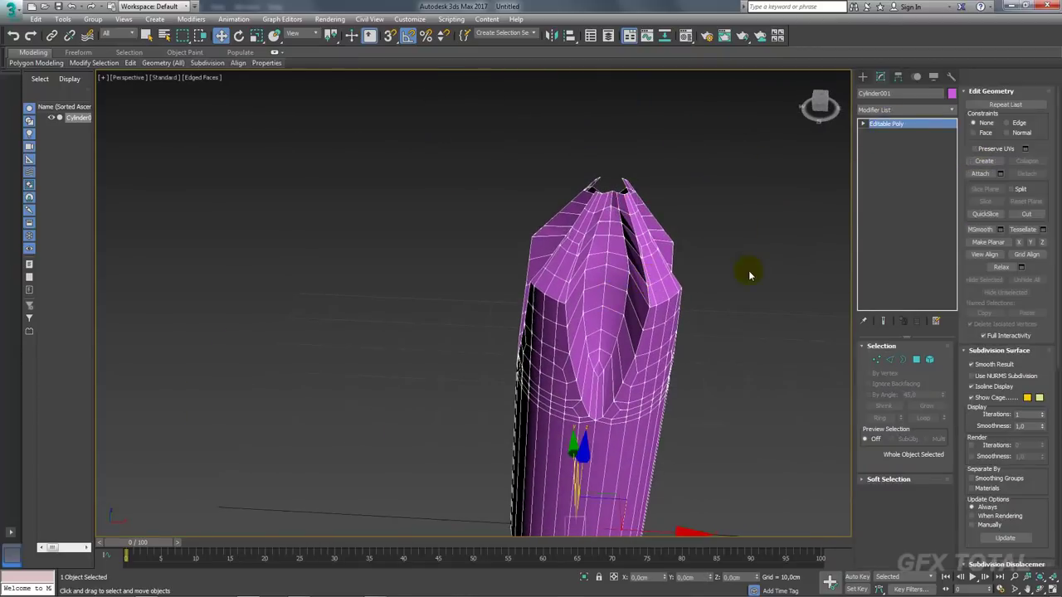
pyautogui.click(951, 112)
pyautogui.moveTo(954, 142); pyautogui.dragTo(962, 457)
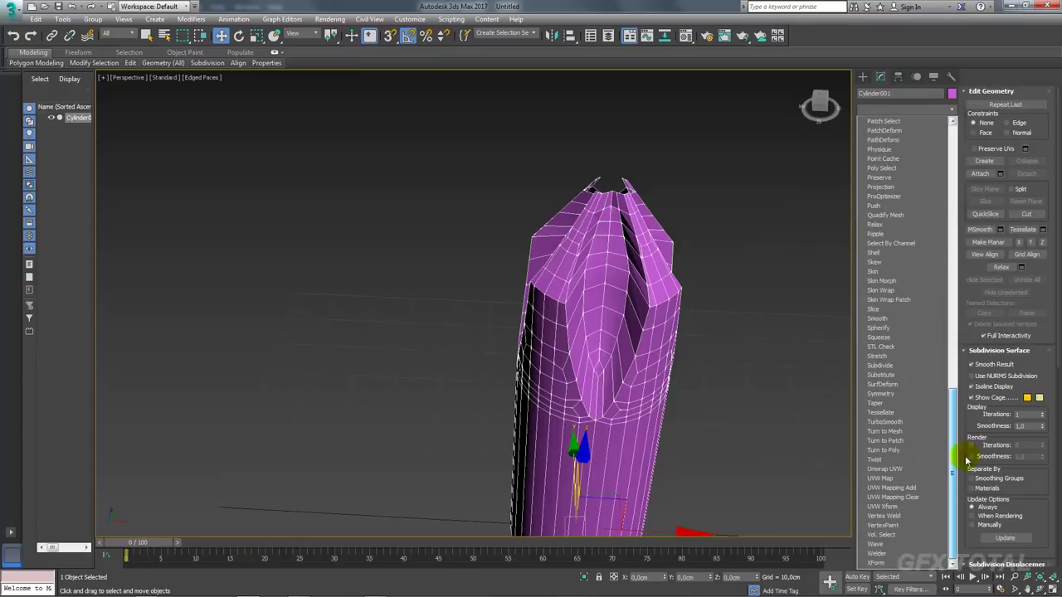
pyautogui.click(899, 396)
pyautogui.moveTo(749, 346)
pyautogui.keyDown('alt'); pyautogui.mouseDown(button='middle')
pyautogui.moveTo(759, 375)
pyautogui.moveTo(749, 356)
pyautogui.moveTo(859, 361)
pyautogui.moveTo(783, 372)
pyautogui.moveTo(810, 388)
pyautogui.moveTo(842, 375)
pyautogui.mouseUp(button='middle'); pyautogui.keyUp('alt')
pyautogui.click(902, 368)
pyautogui.click(878, 368)
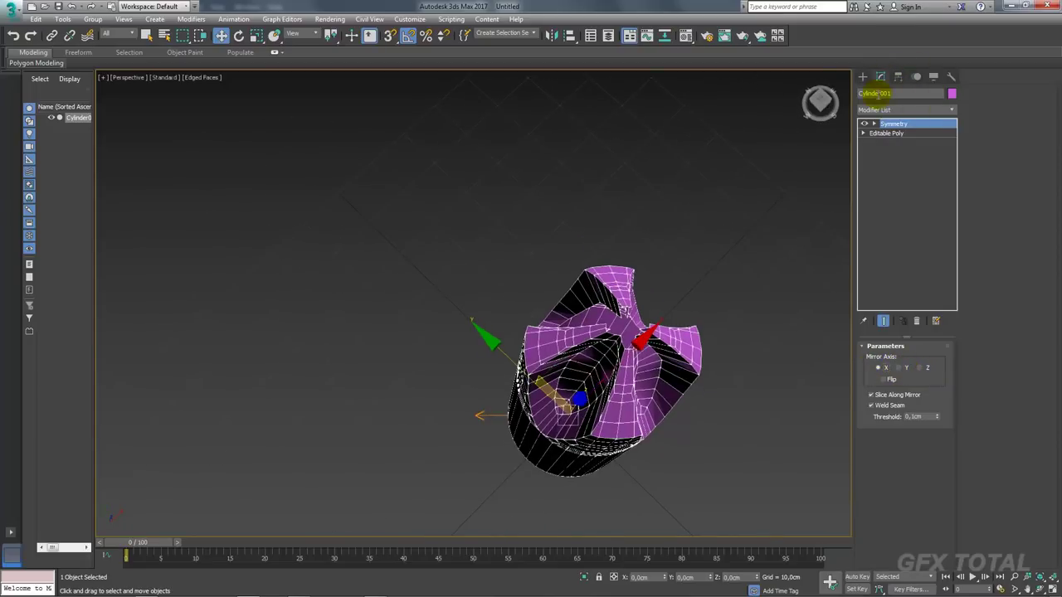
pyautogui.click(866, 124)
pyautogui.click(866, 124)
pyautogui.click(865, 123)
pyautogui.click(865, 123)
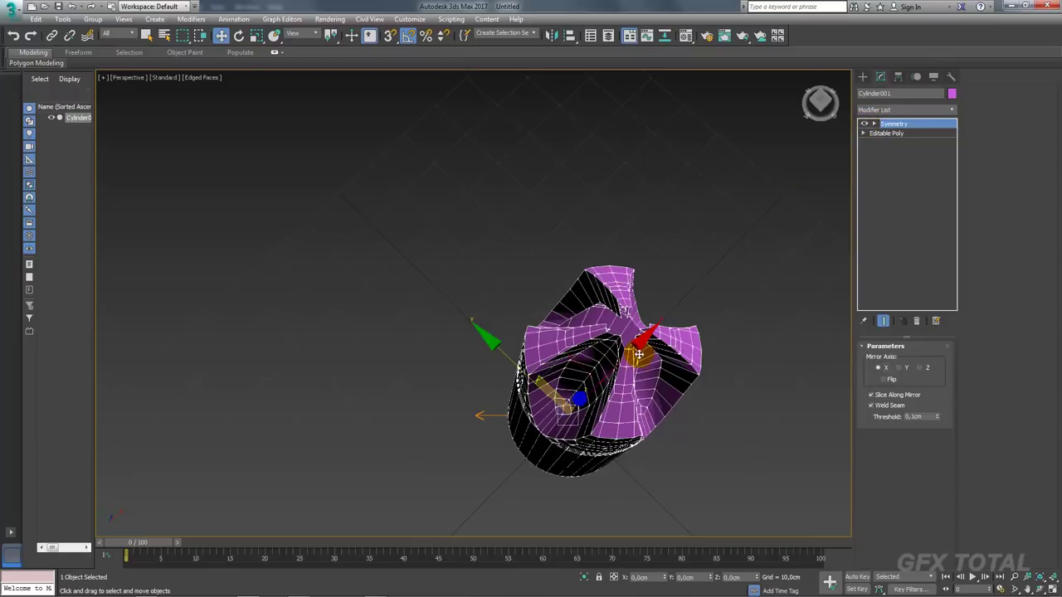
pyautogui.keyDown('alt'); pyautogui.moveTo(639, 357); pyautogui.dragTo(605, 338, button='middle'); pyautogui.keyUp('alt')
pyautogui.click(866, 123)
pyautogui.click(866, 123)
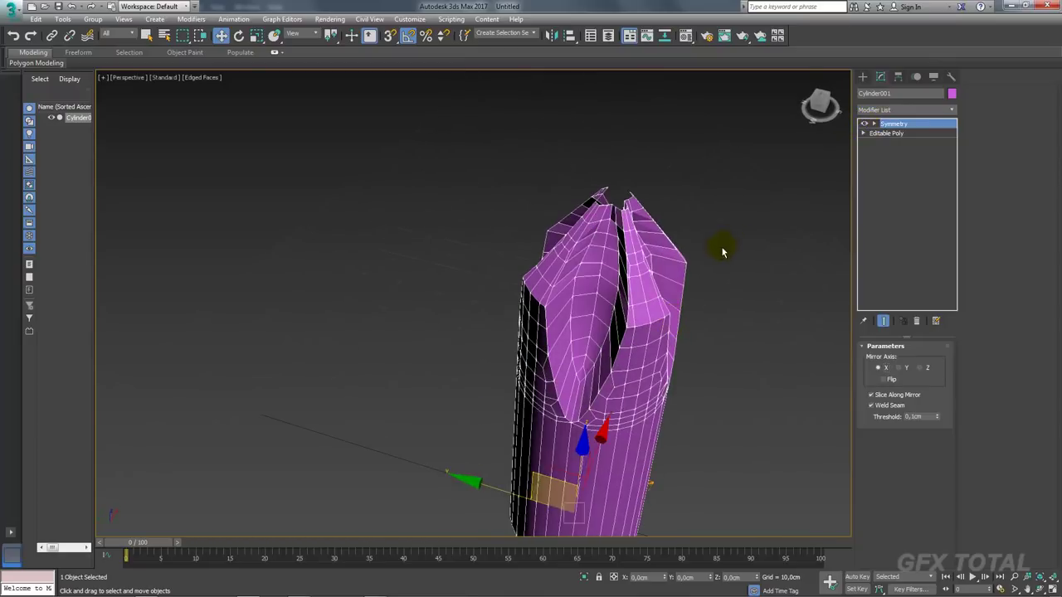
pyautogui.moveTo(721, 244)
pyautogui.keyDown('alt'); pyautogui.mouseDown(button='middle')
pyautogui.moveTo(597, 242)
pyautogui.moveTo(644, 256)
pyautogui.moveTo(680, 241)
pyautogui.mouseUp(button='middle'); pyautogui.keyUp('alt')
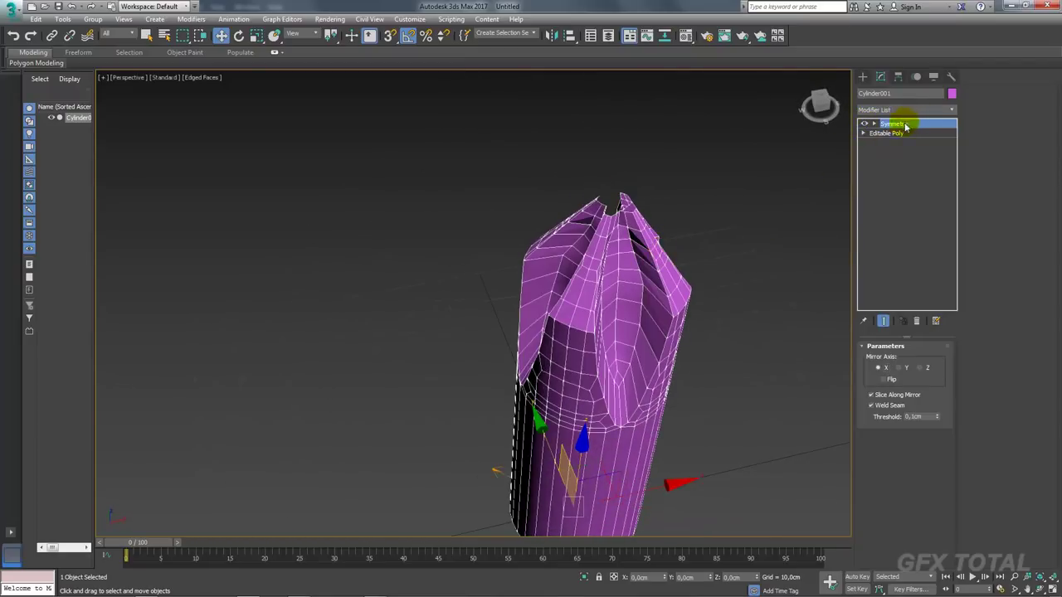
# Paste a copy of the Symmetry modifier and set it to mirror across Y with Flip
pyautogui.rightClick(905, 126)
pyautogui.click(911, 157)
pyautogui.rightClick(907, 124)
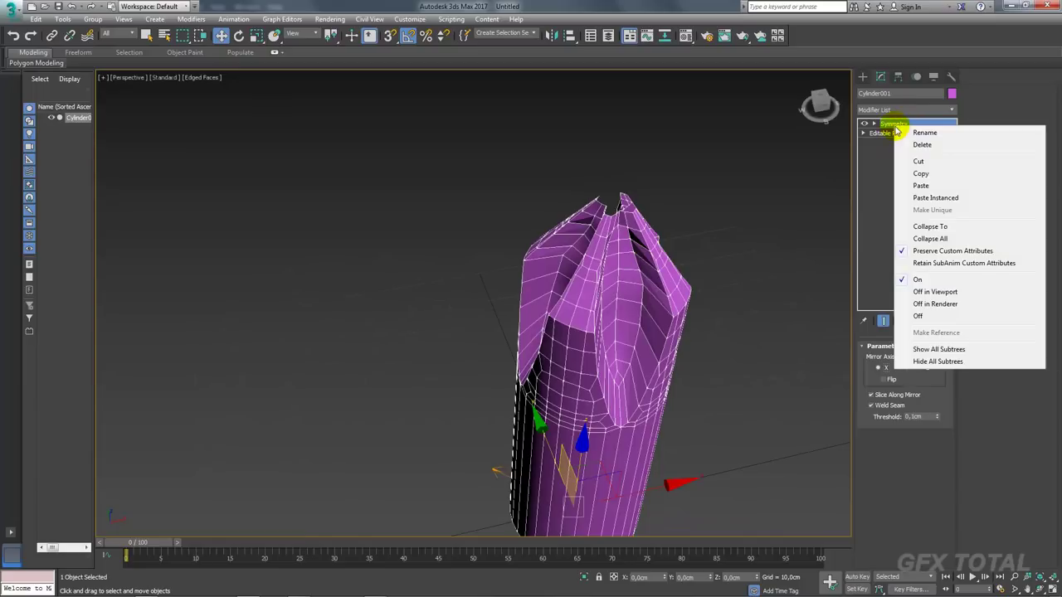
pyautogui.click(923, 185)
pyautogui.keyDown('alt'); pyautogui.moveTo(794, 223); pyautogui.dragTo(826, 258, button='middle'); pyautogui.keyUp('alt')
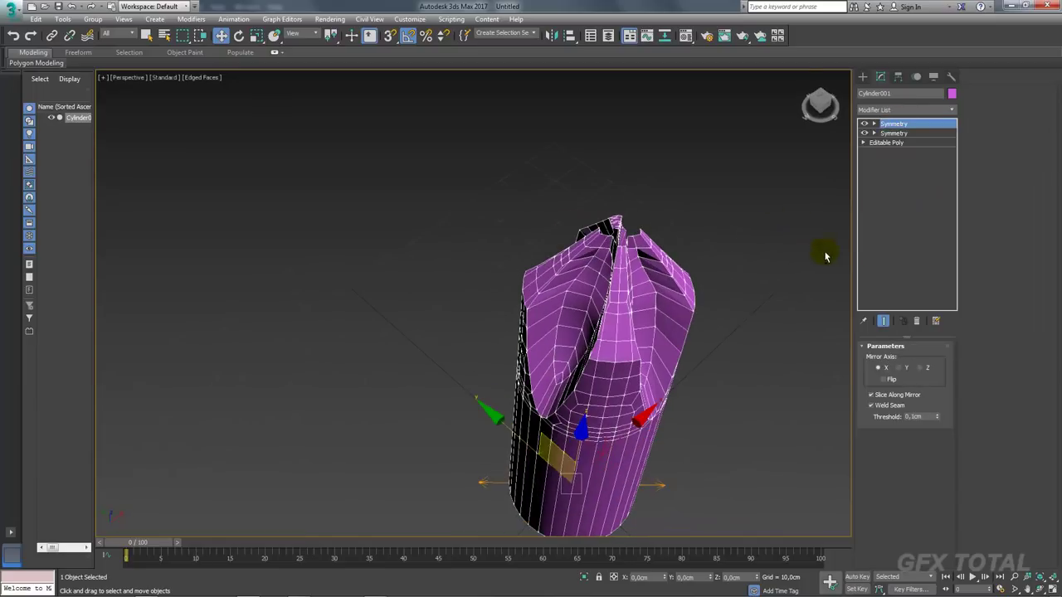
pyautogui.click(901, 369)
pyautogui.click(887, 379)
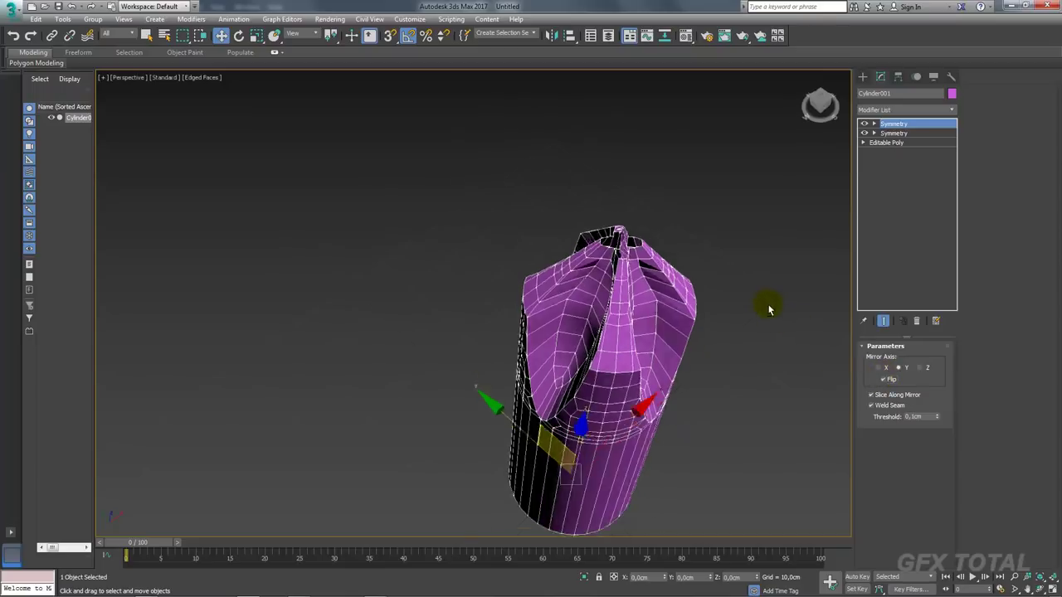
pyautogui.moveTo(771, 304)
pyautogui.keyDown('alt'); pyautogui.mouseDown(button='middle')
pyautogui.moveTo(794, 363)
pyautogui.moveTo(630, 277)
pyautogui.moveTo(588, 238)
pyautogui.moveTo(612, 214)
pyautogui.moveTo(669, 277)
pyautogui.moveTo(622, 236)
pyautogui.mouseUp(button='middle'); pyautogui.keyUp('alt')
# Collapse the tip and its Symmetry modifiers into an Editable Poly
pyautogui.rightClick(618, 232)
pyautogui.moveTo(639, 342)
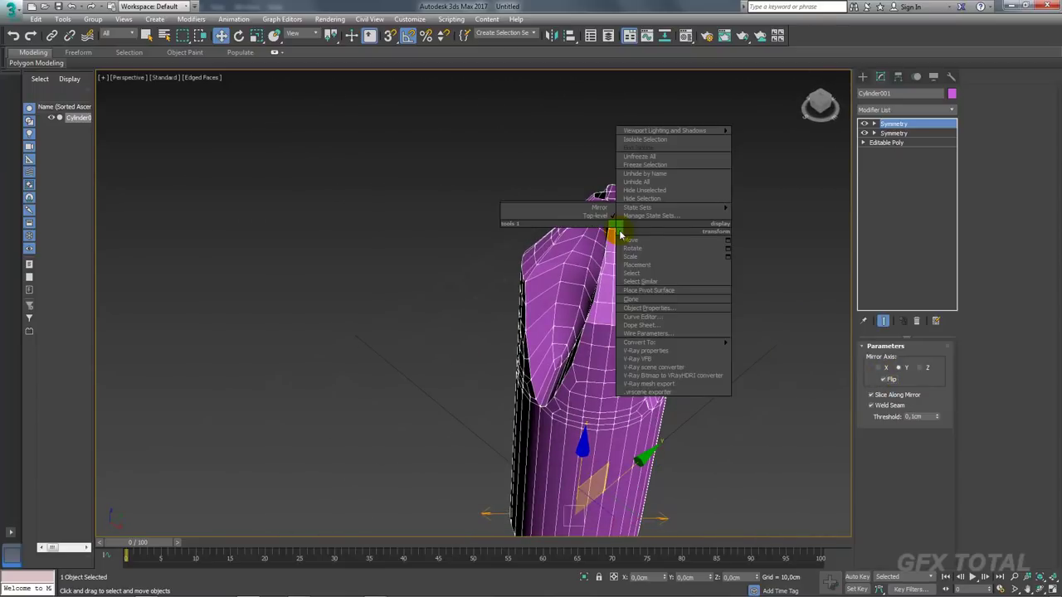
pyautogui.click(770, 350)
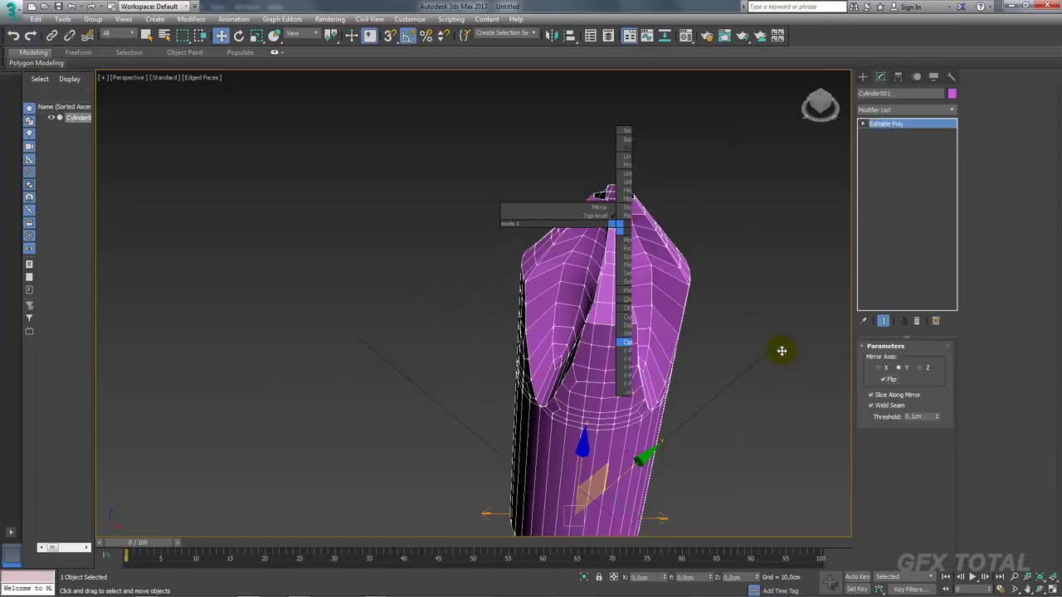
pyautogui.keyDown('alt'); pyautogui.moveTo(645, 260); pyautogui.dragTo(700, 305, button='middle'); pyautogui.keyUp('alt')
# Bridge four edges of the top opening to span it with a polygon strip
pyautogui.click(906, 359)
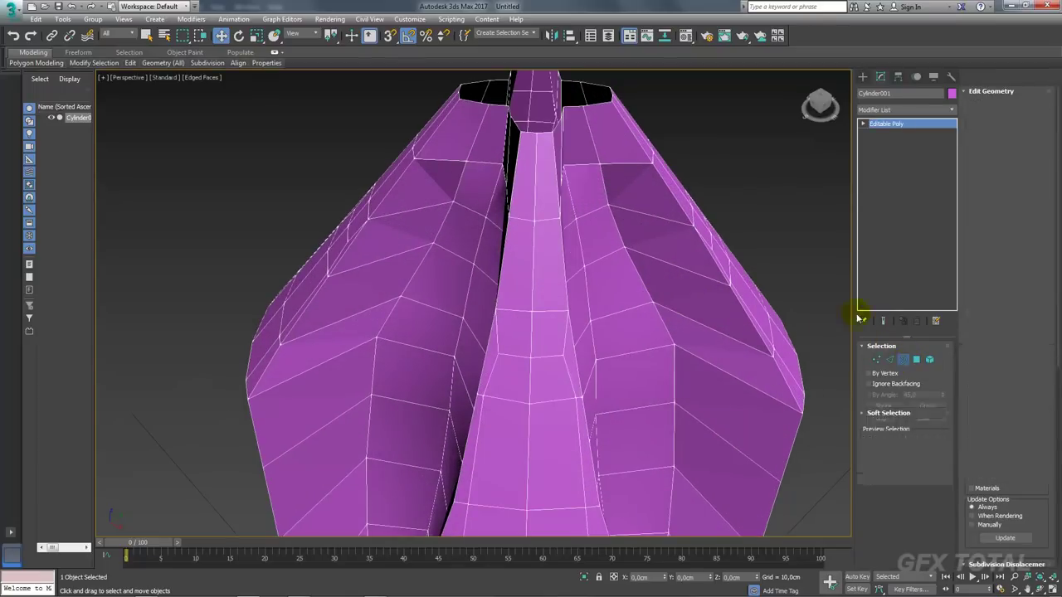
pyautogui.click(614, 98)
pyautogui.moveTo(575, 112)
pyautogui.keyDown('alt'); pyautogui.mouseDown(button='middle')
pyautogui.moveTo(591, 231)
pyautogui.moveTo(661, 223)
pyautogui.mouseUp(button='middle'); pyautogui.keyUp('alt')
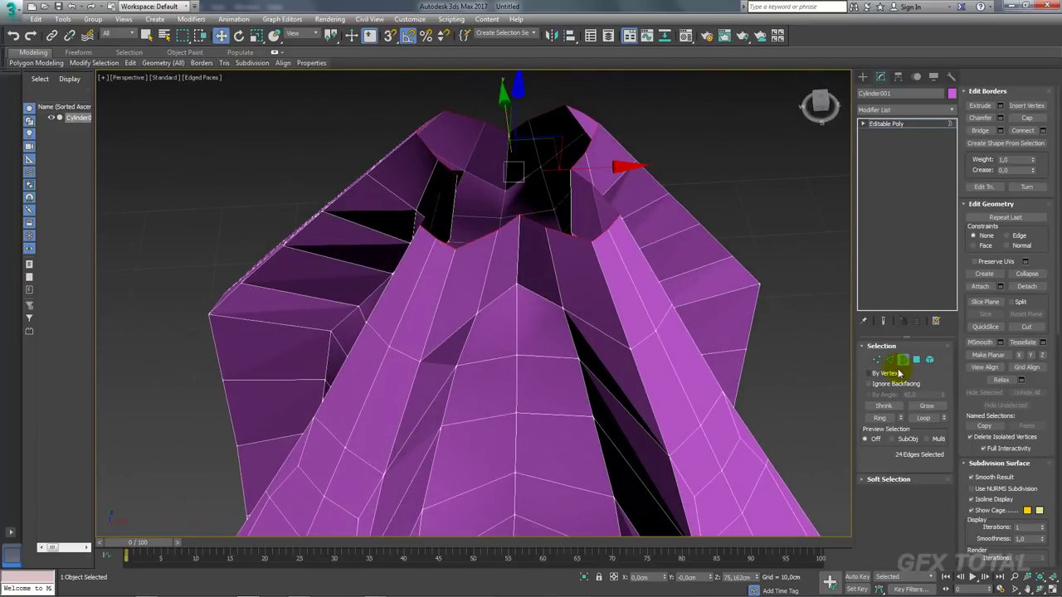
pyautogui.click(889, 361)
pyautogui.keyDown('alt'); pyautogui.moveTo(586, 190); pyautogui.dragTo(618, 167, button='middle'); pyautogui.keyUp('alt')
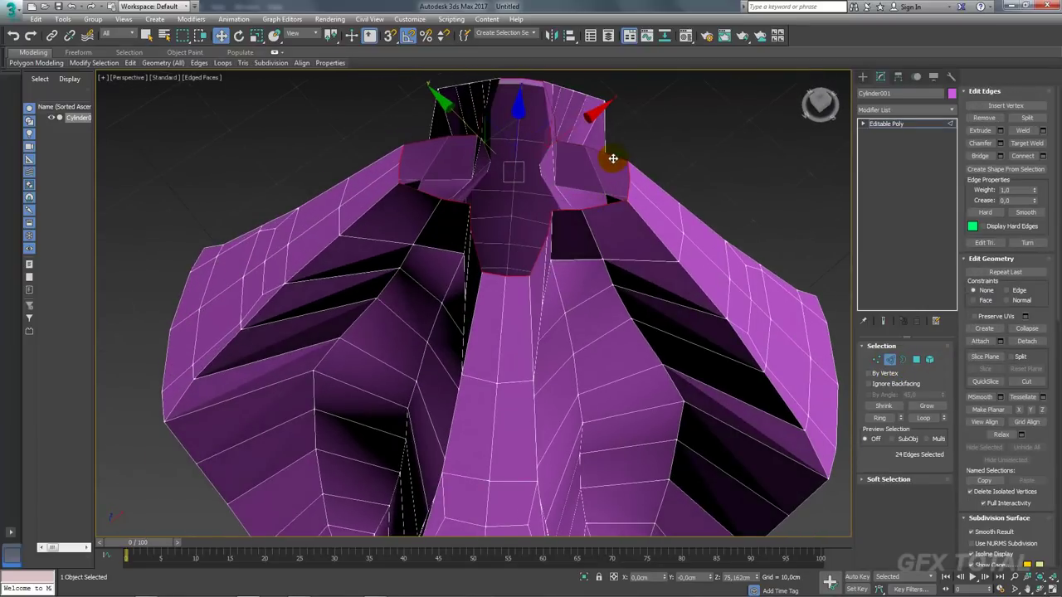
pyautogui.click(627, 179)
pyautogui.click(630, 186)
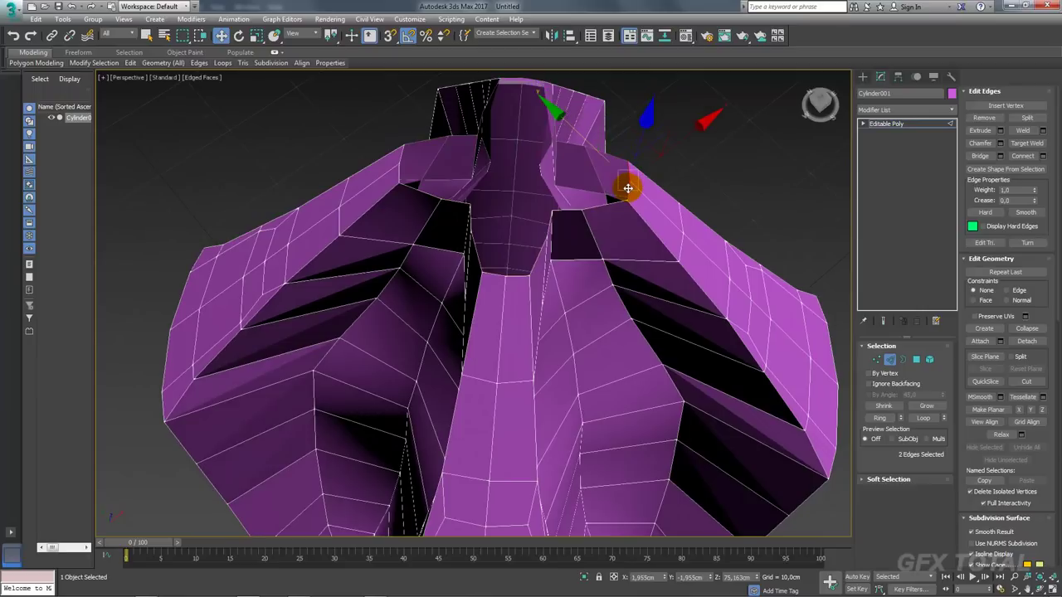
pyautogui.keyDown('ctrl'); pyautogui.click(400, 154); pyautogui.keyUp('ctrl')
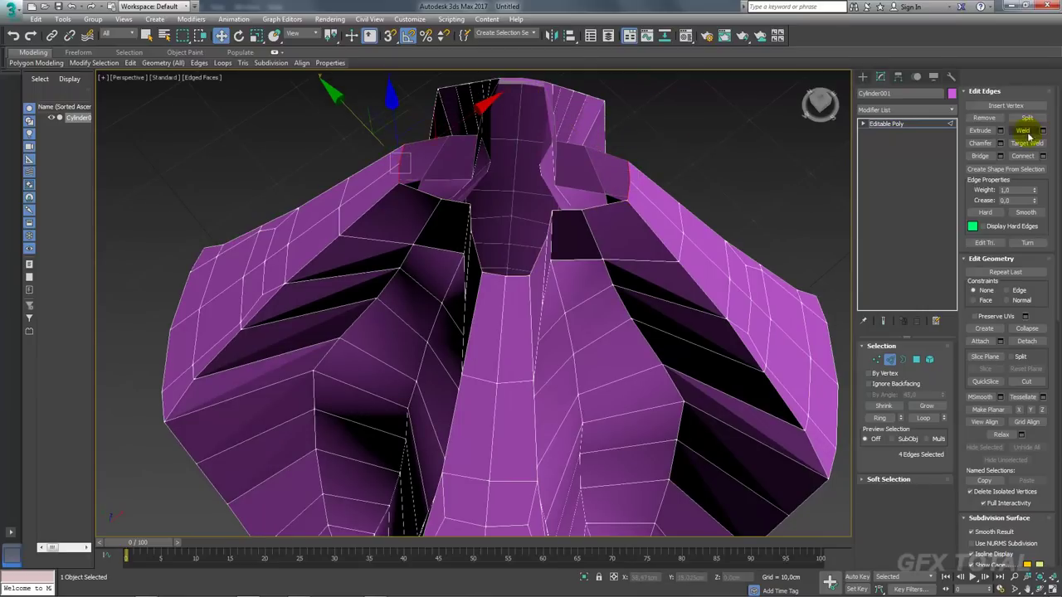
pyautogui.click(981, 156)
pyautogui.keyDown('alt'); pyautogui.moveTo(510, 201); pyautogui.dragTo(548, 235, button='middle'); pyautogui.keyUp('alt')
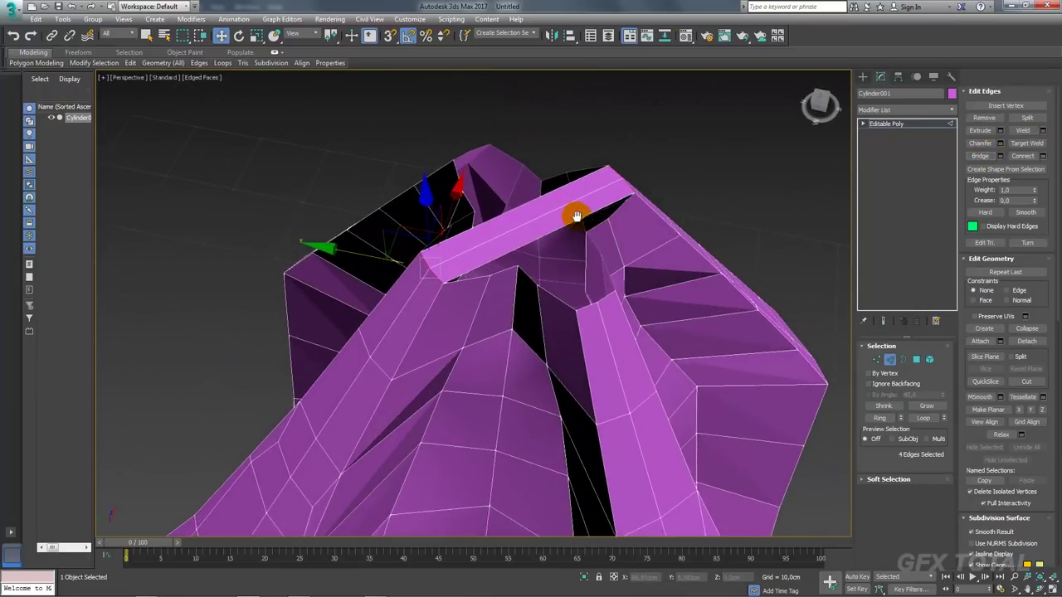
# Select two opposite edges of the new strip and extend them with Ring
pyautogui.click(546, 234)
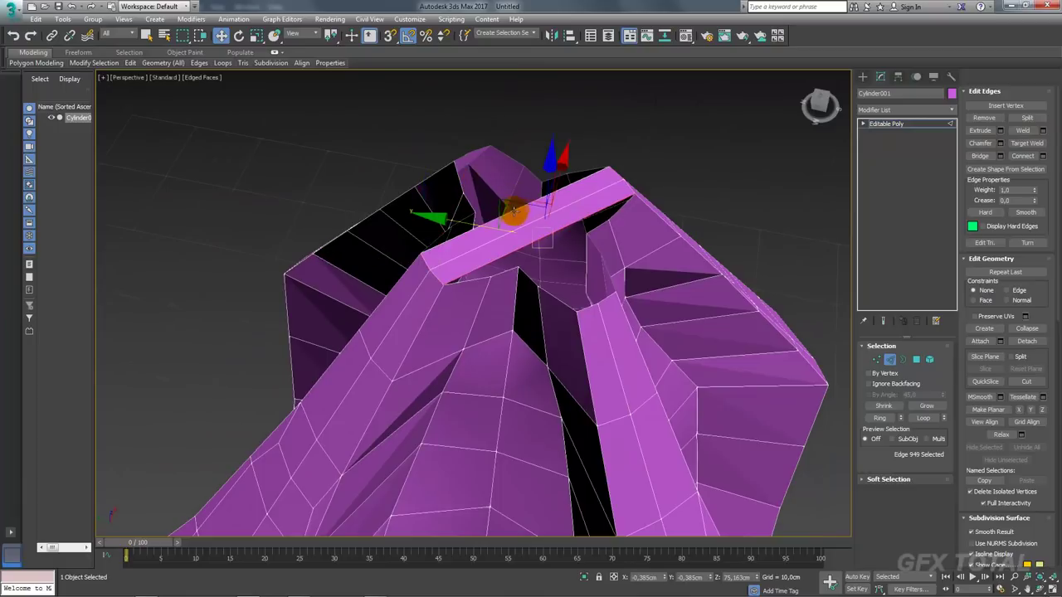
pyautogui.keyDown('ctrl'); pyautogui.click(536, 220); pyautogui.keyUp('ctrl')
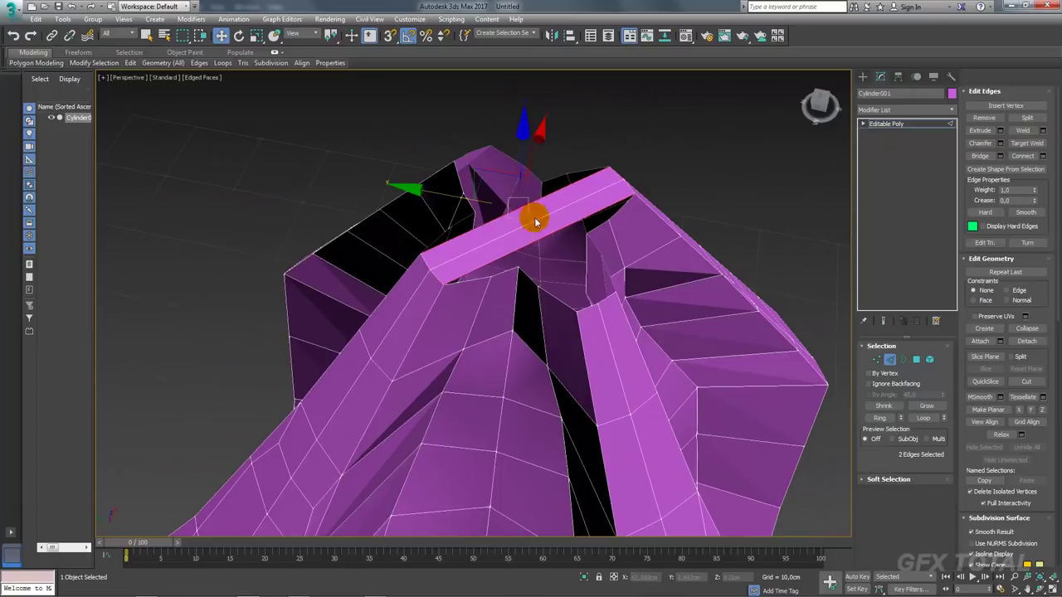
pyautogui.click(877, 419)
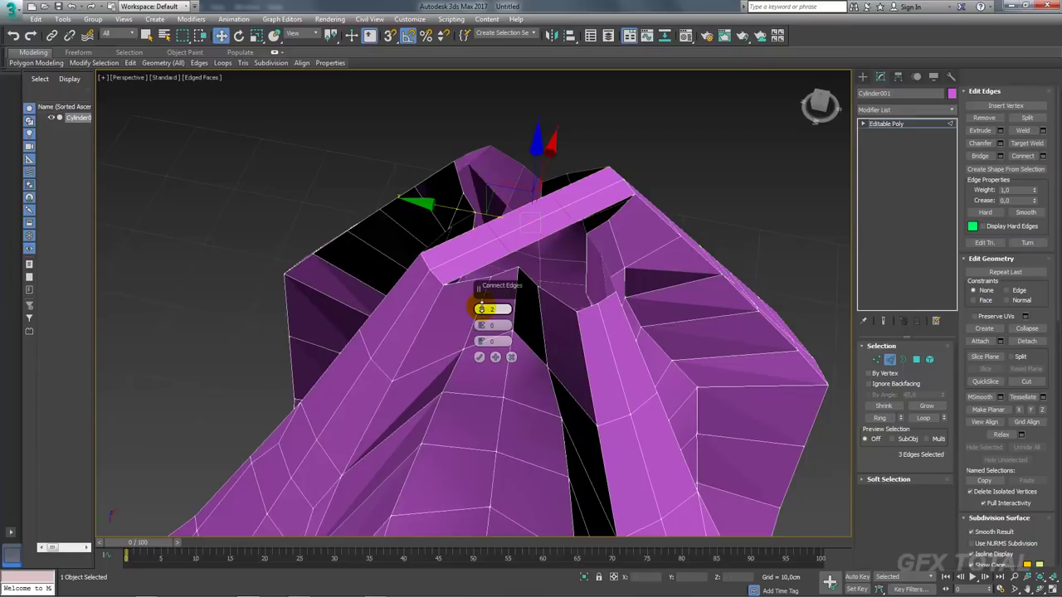
# Apply the connecting edges with pinch -45, then bridge across the hole beside them
pyautogui.moveTo(481, 326); pyautogui.dragTo(490, 424)
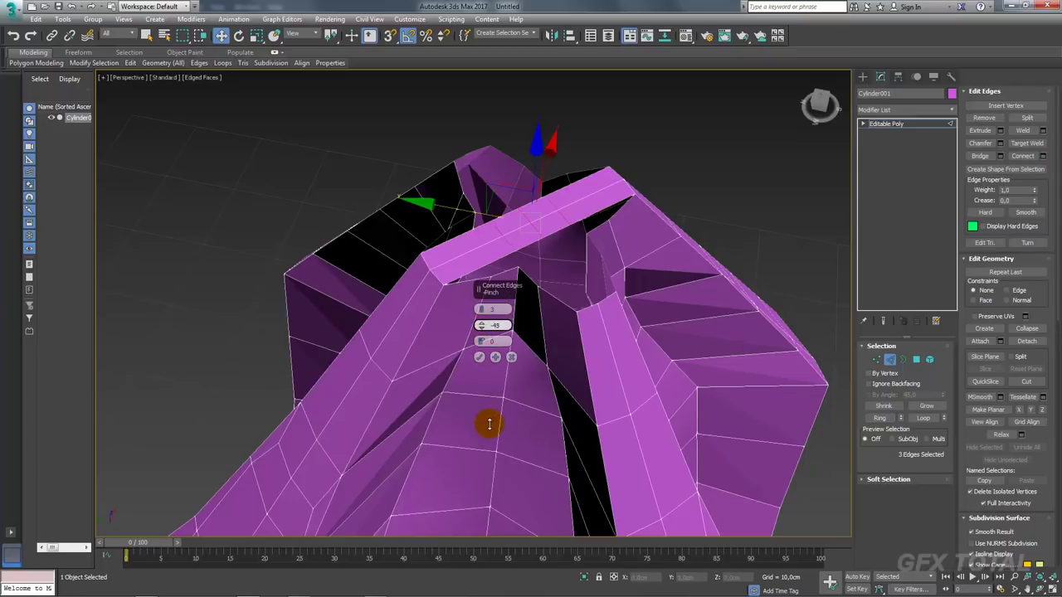
pyautogui.click(478, 357)
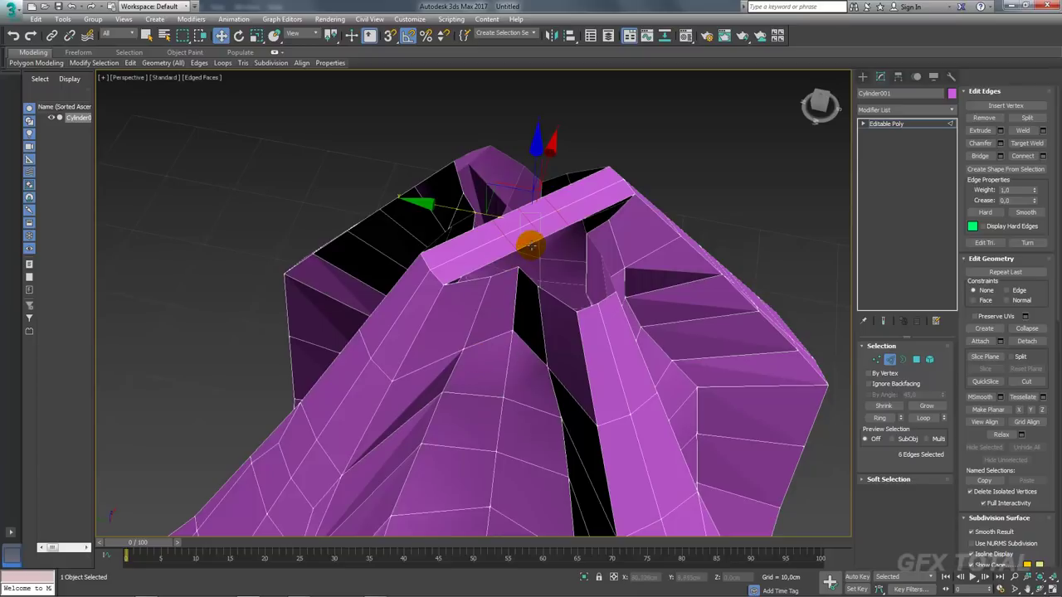
pyautogui.click(535, 243)
pyautogui.doubleClick(590, 304)
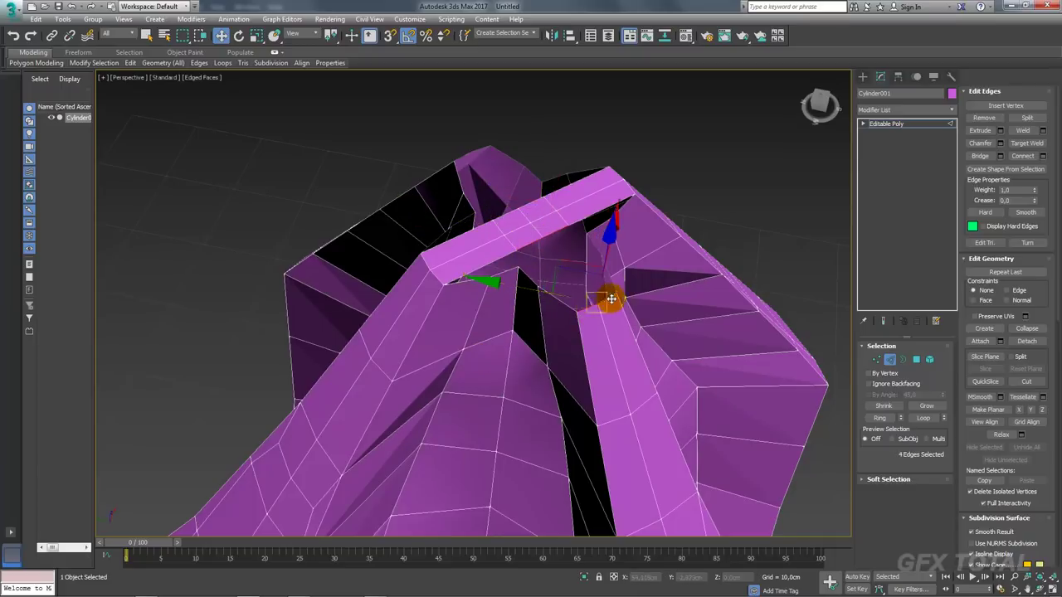
pyautogui.click(980, 156)
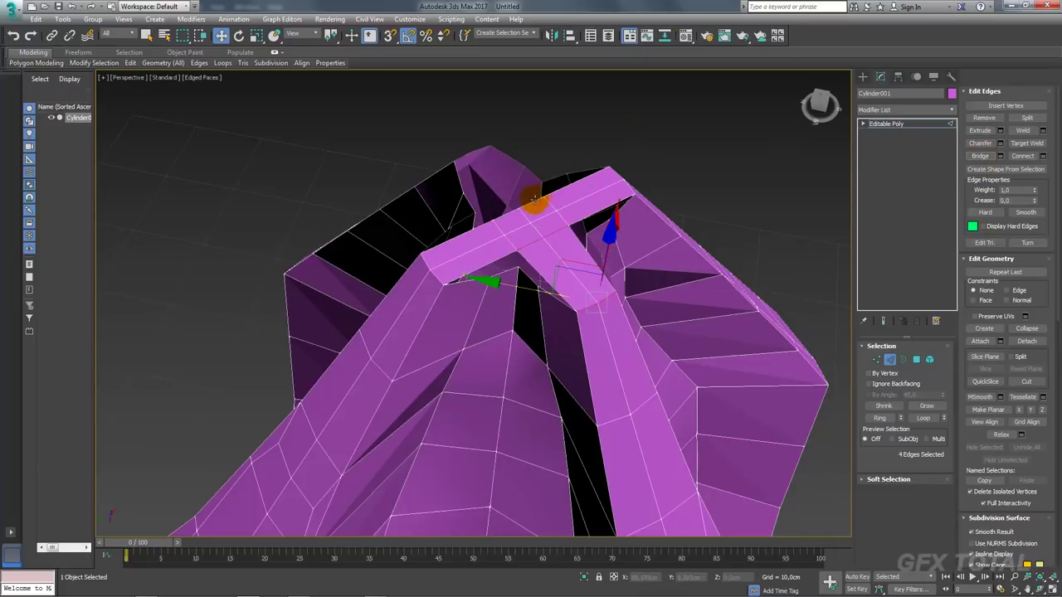
# Bridge the edges at the top peak to fill its gap with faces
pyautogui.click(489, 151)
pyautogui.keyDown('ctrl'); pyautogui.click(480, 145); pyautogui.keyUp('ctrl')
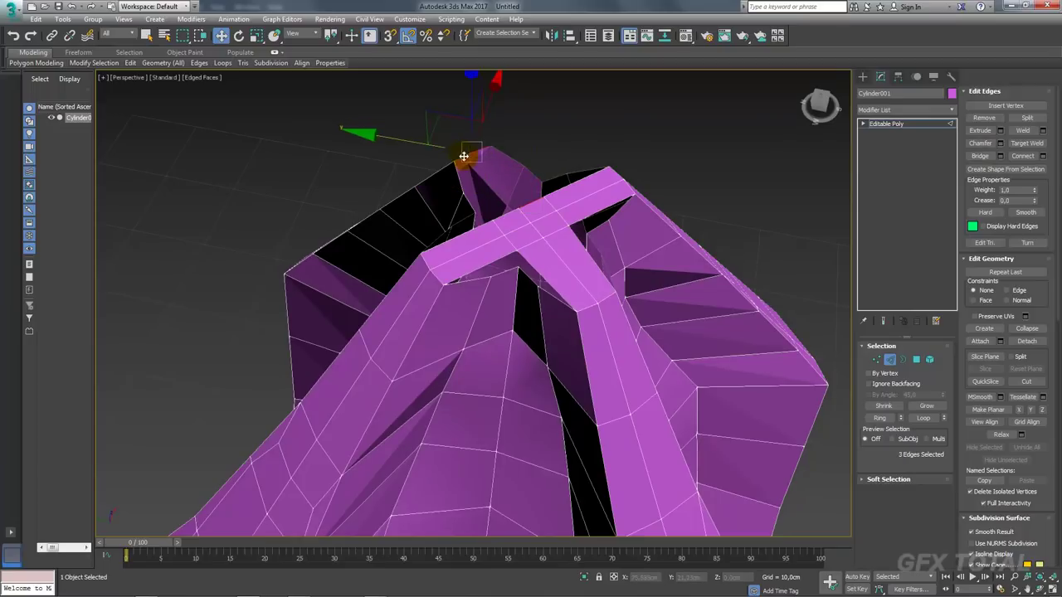
pyautogui.click(979, 156)
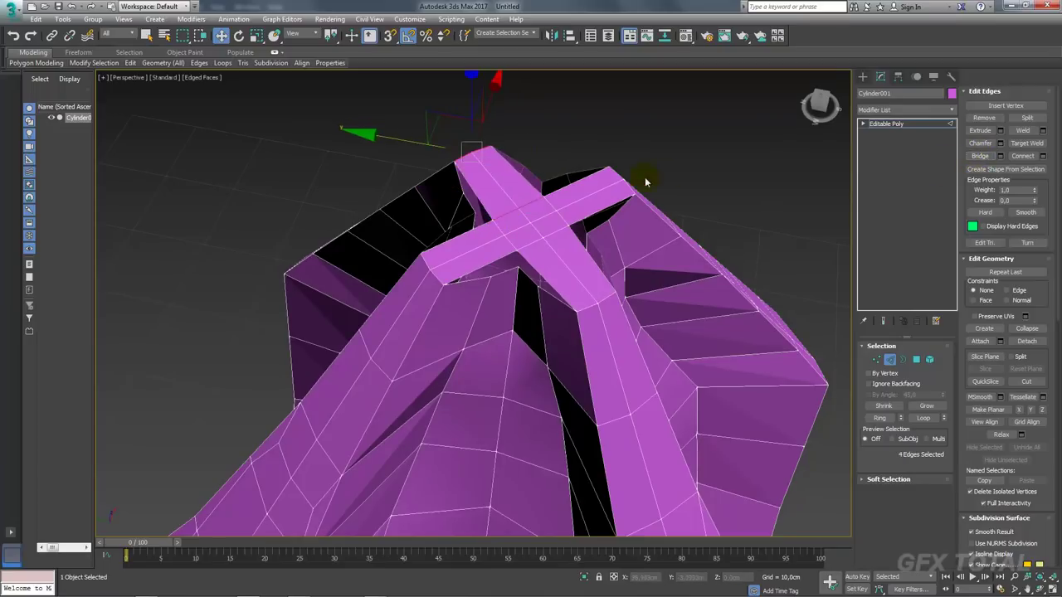
# Ring-select edges on the cross arms and connect them into a new edge loop
pyautogui.moveTo(645, 177)
pyautogui.keyDown('alt'); pyautogui.mouseDown(button='middle')
pyautogui.moveTo(681, 225)
pyautogui.moveTo(552, 214)
pyautogui.moveTo(535, 241)
pyautogui.moveTo(559, 242)
pyautogui.mouseUp(button='middle'); pyautogui.keyUp('alt')
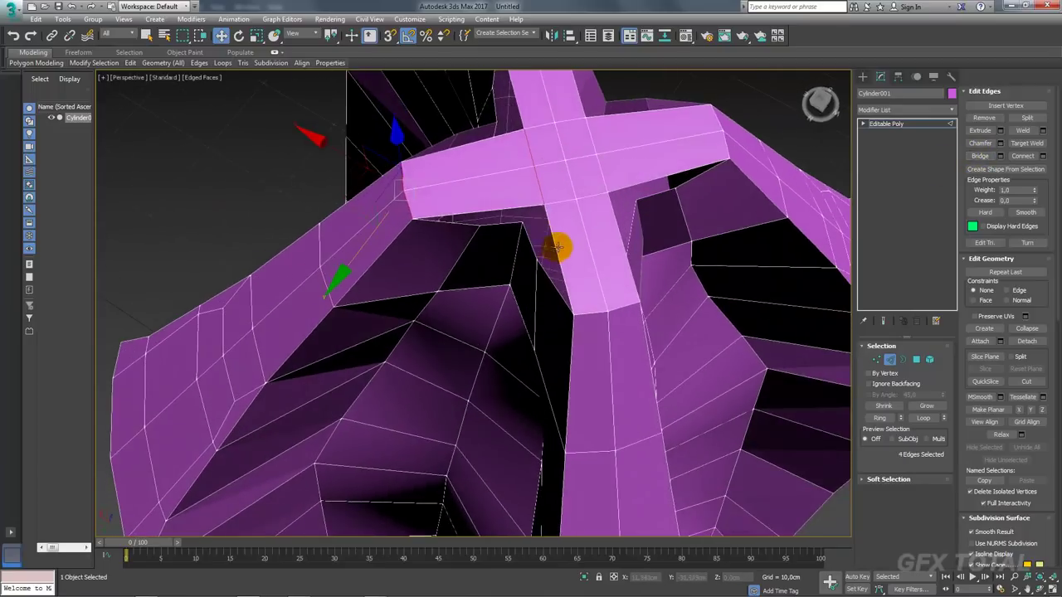
pyautogui.click(559, 242)
pyautogui.keyDown('ctrl'); pyautogui.click(516, 207); pyautogui.keyUp('ctrl')
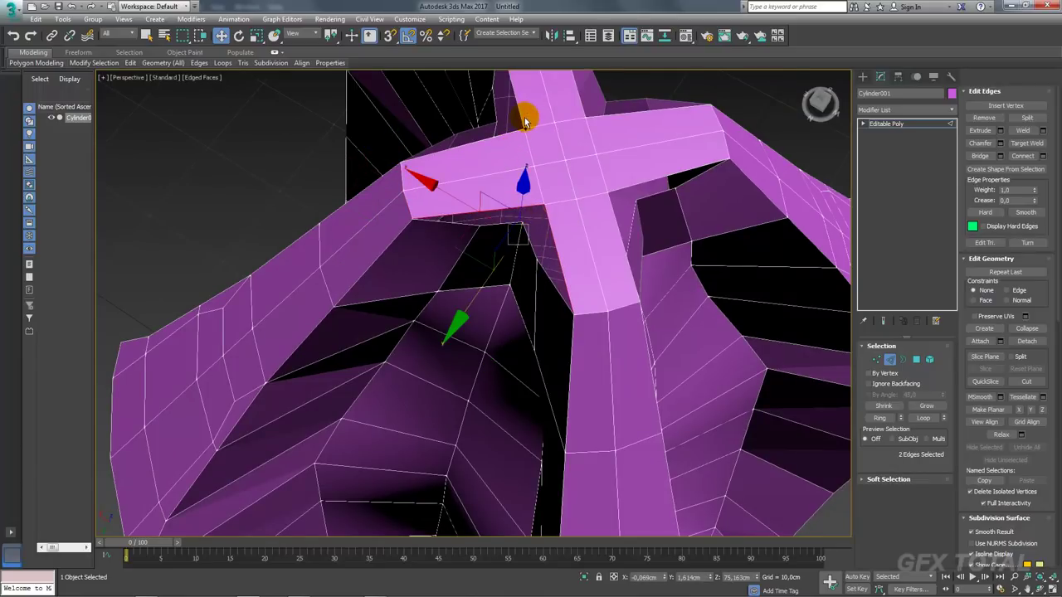
pyautogui.keyDown('ctrl'); pyautogui.click(586, 123); pyautogui.keyUp('ctrl')
pyautogui.keyDown('ctrl'); pyautogui.click(628, 111); pyautogui.keyUp('ctrl')
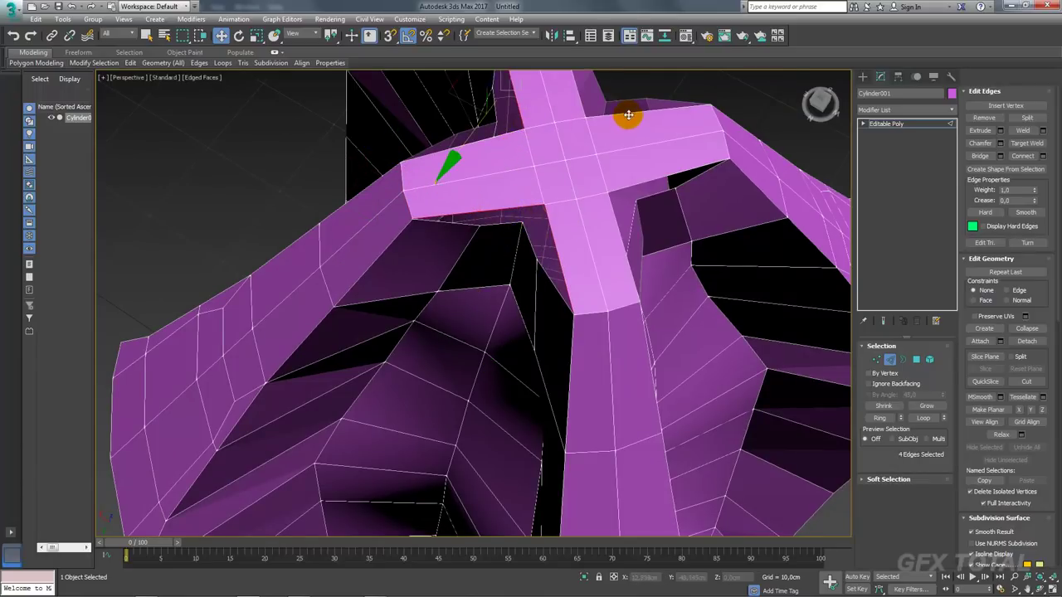
pyautogui.click(881, 417)
pyautogui.click(1043, 156)
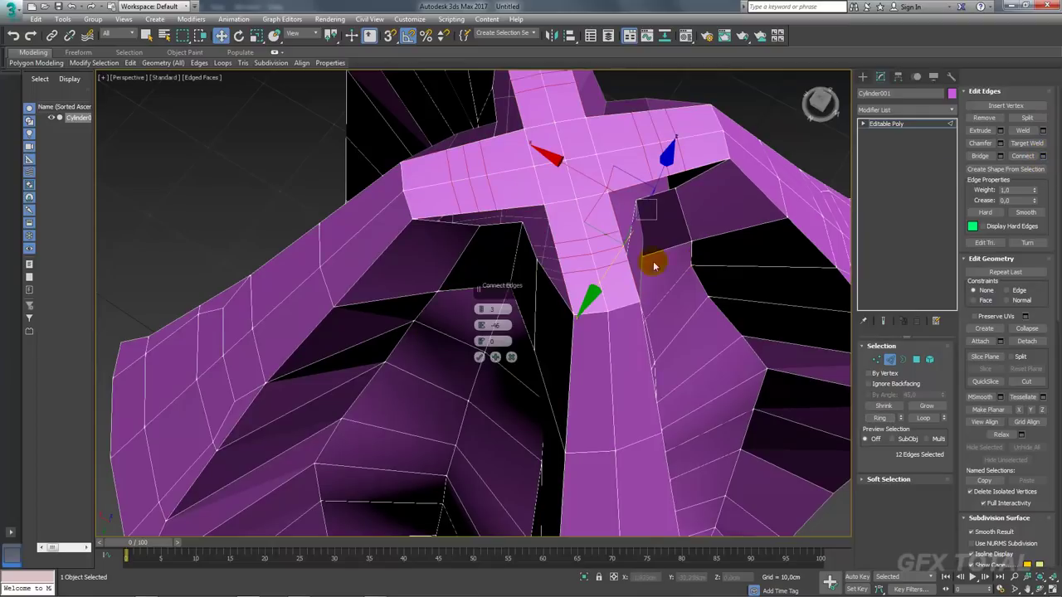
pyautogui.click(481, 357)
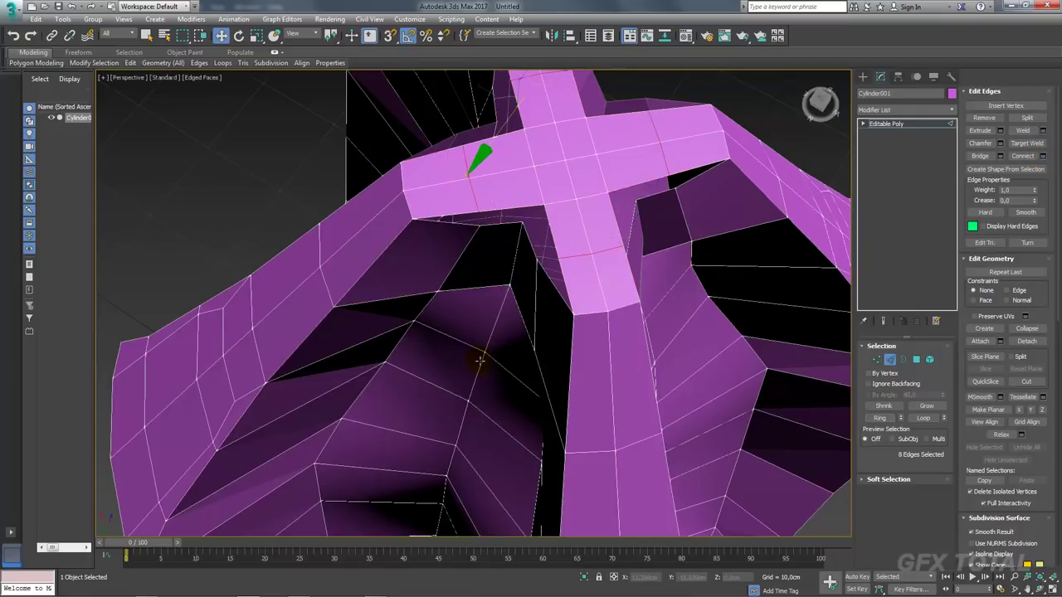
pyautogui.moveTo(476, 363)
pyautogui.keyDown('alt'); pyautogui.mouseDown(button='middle')
pyautogui.moveTo(605, 279)
pyautogui.moveTo(569, 273)
pyautogui.mouseUp(button='middle'); pyautogui.keyUp('alt')
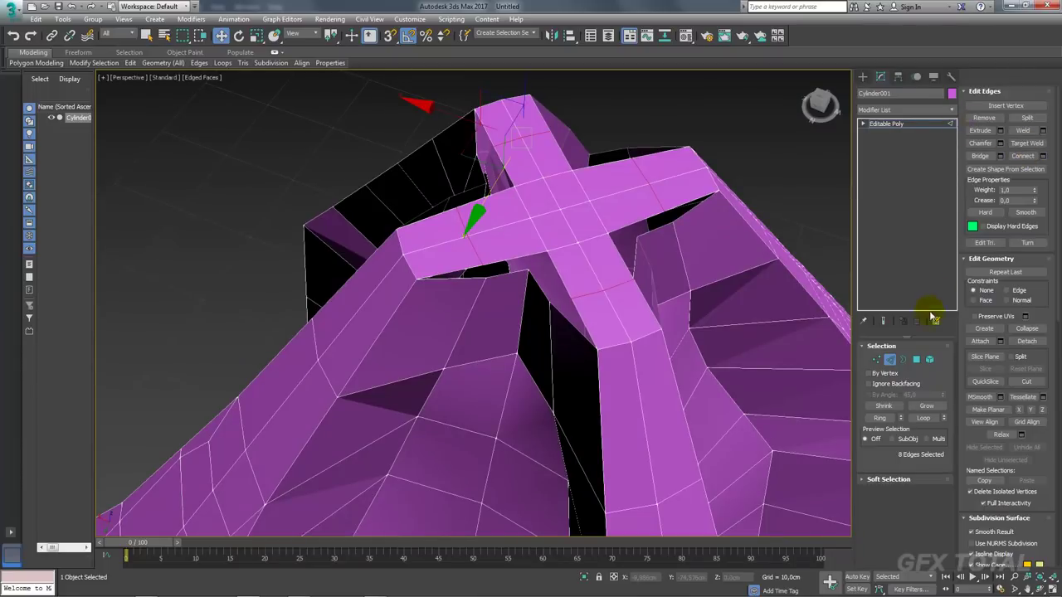
# Turn on Target Weld and merge the vertices under the lower-left arm
pyautogui.keyDown('ctrl'); pyautogui.click(877, 360); pyautogui.keyUp('ctrl')
pyautogui.click(910, 359)
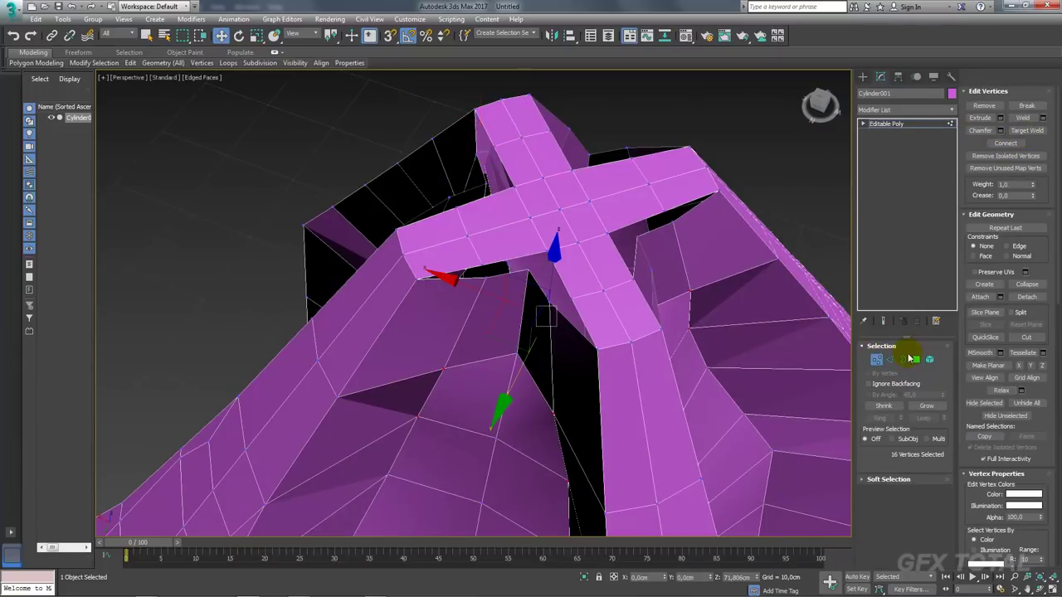
pyautogui.click(892, 360)
pyautogui.click(1029, 146)
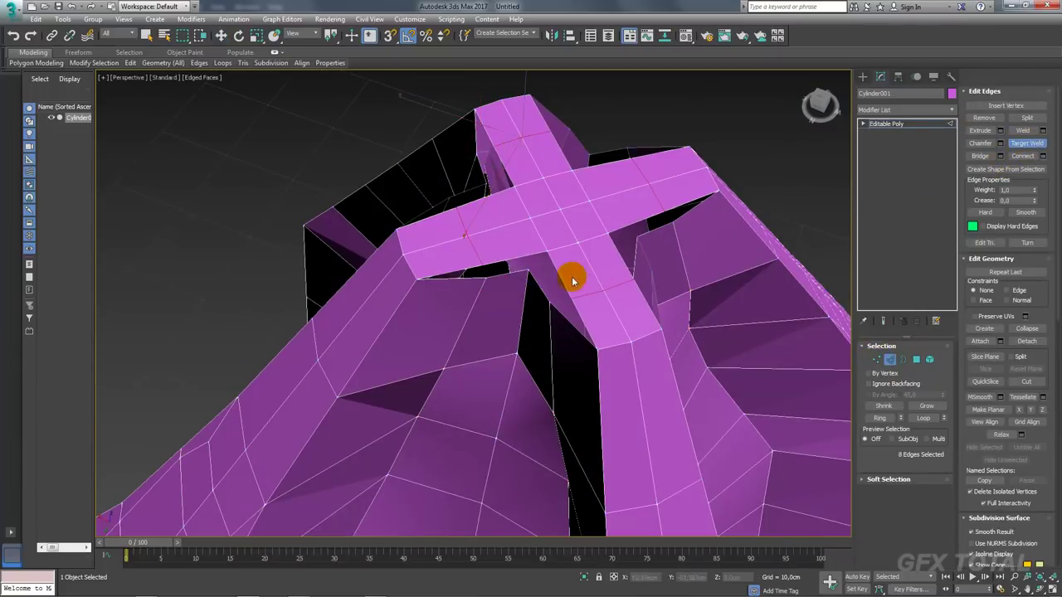
pyautogui.click(512, 268)
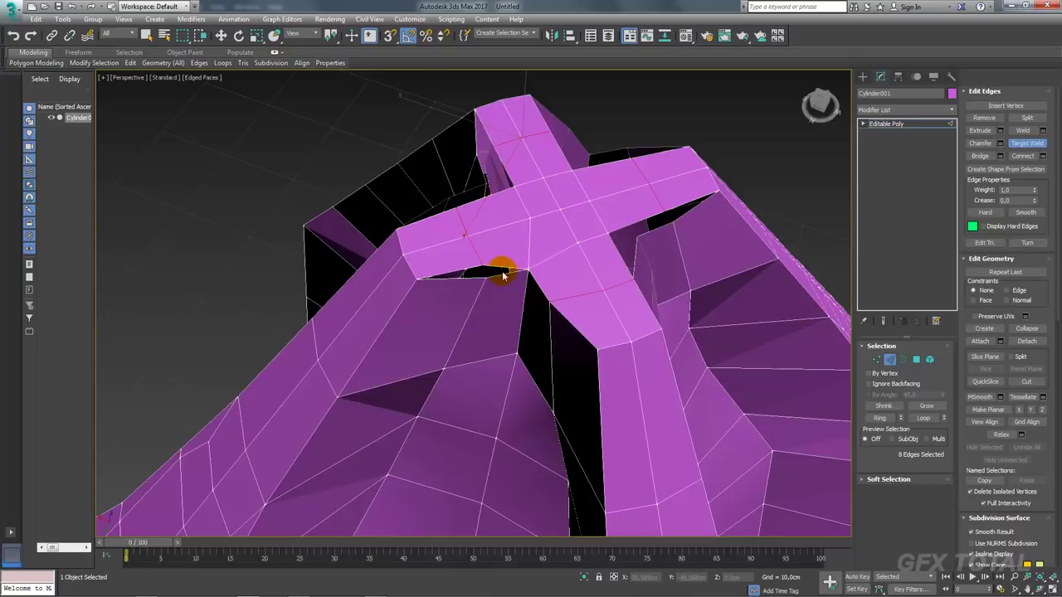
pyautogui.click(503, 275)
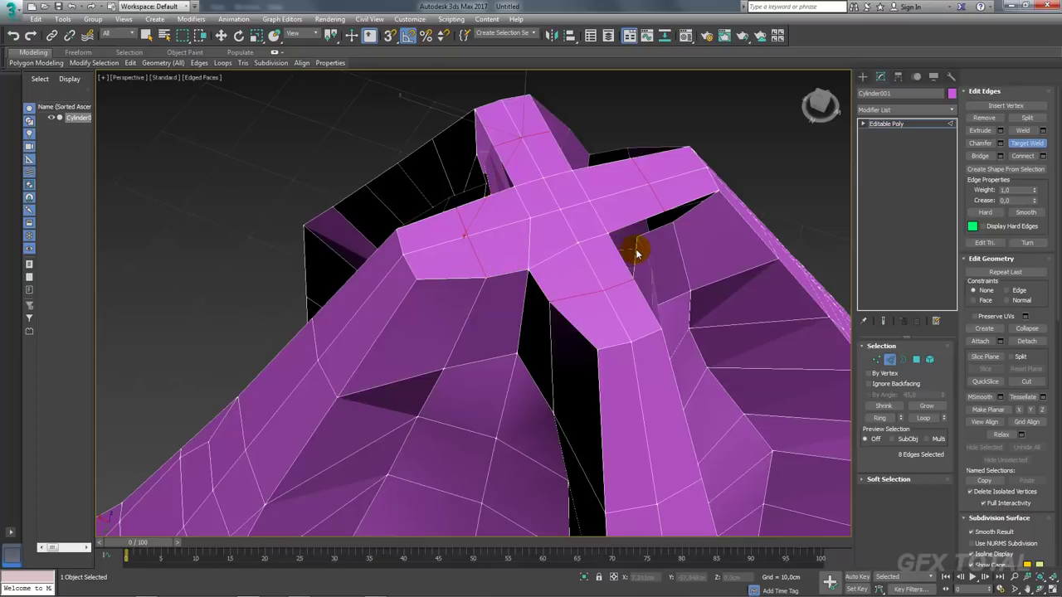
# Weld the vertex pairs under the right arm and beside the top arm to close the gaps
pyautogui.moveTo(637, 244)
pyautogui.keyDown('alt'); pyautogui.mouseDown(button='middle')
pyautogui.moveTo(622, 241)
pyautogui.moveTo(590, 292)
pyautogui.mouseUp(button='middle'); pyautogui.keyUp('alt')
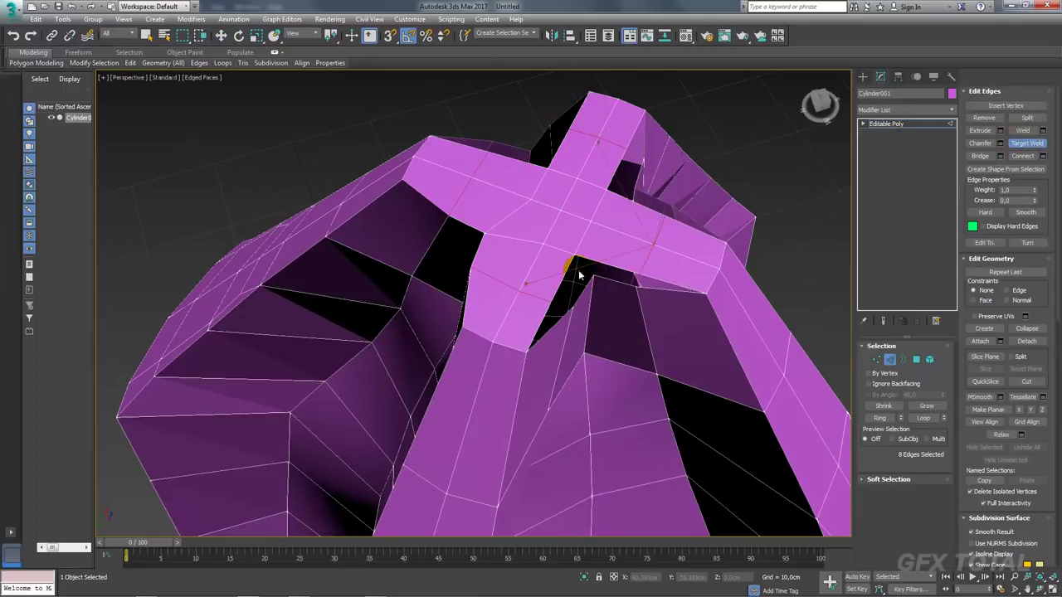
pyautogui.click(616, 266)
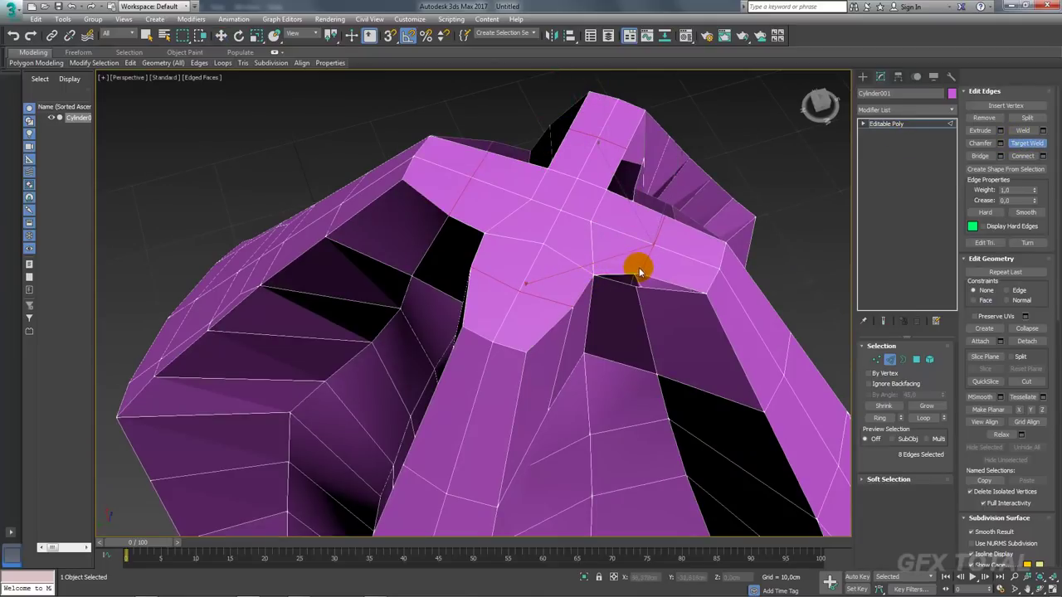
pyautogui.click(643, 206)
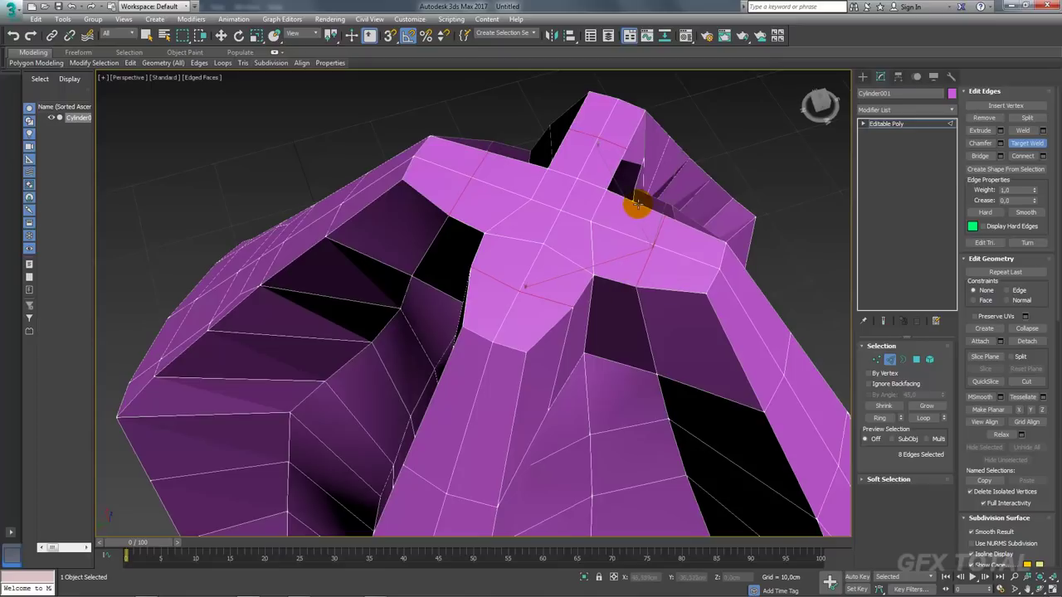
pyautogui.click(634, 171)
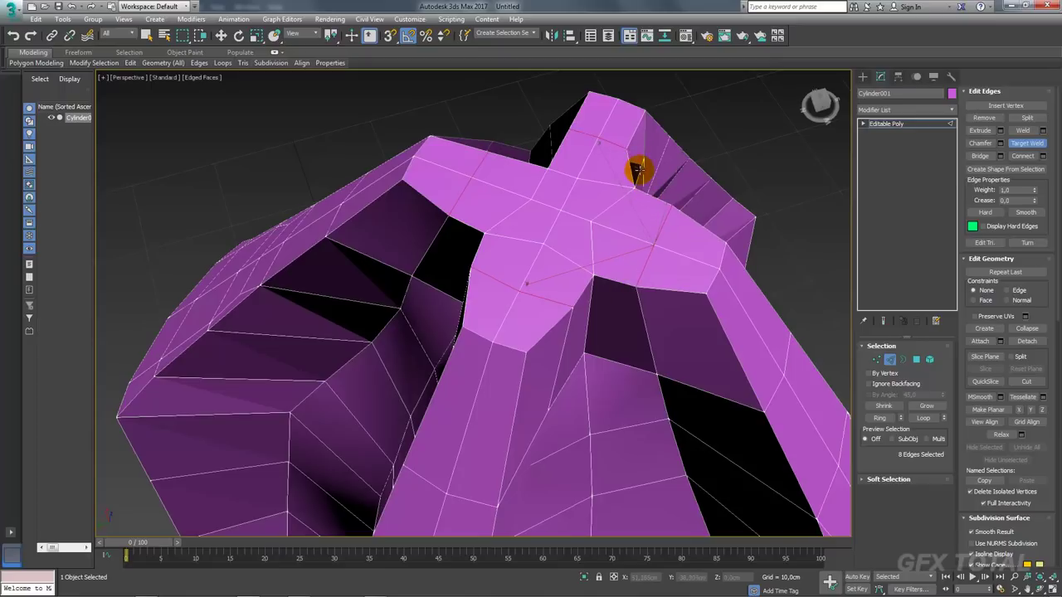
pyautogui.click(558, 151)
pyautogui.click(540, 143)
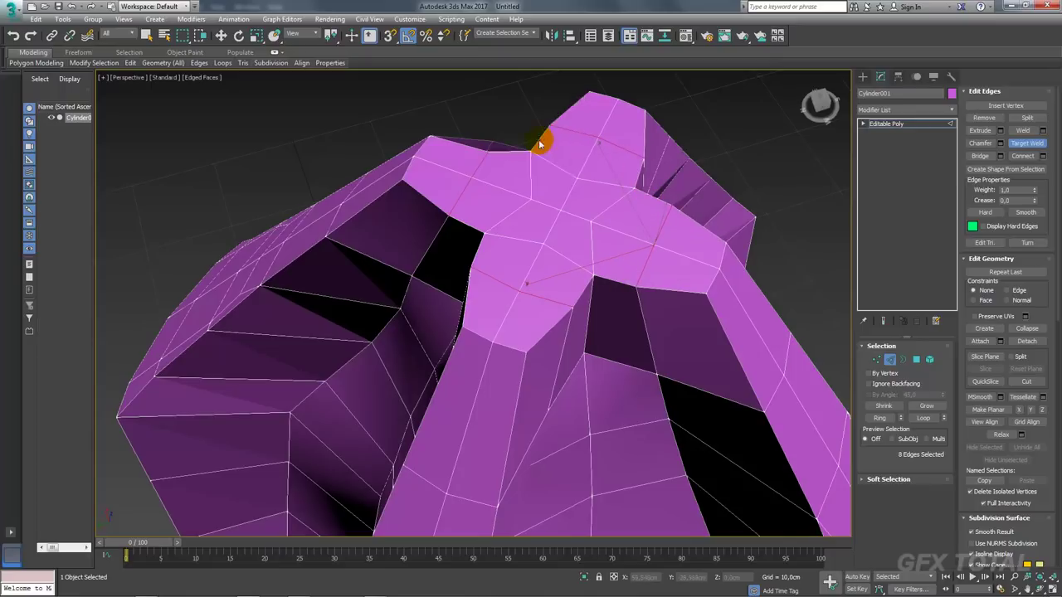
# Exit welding, return to object level, and add a TurboSmooth modifier to the cylinder
pyautogui.press('w')
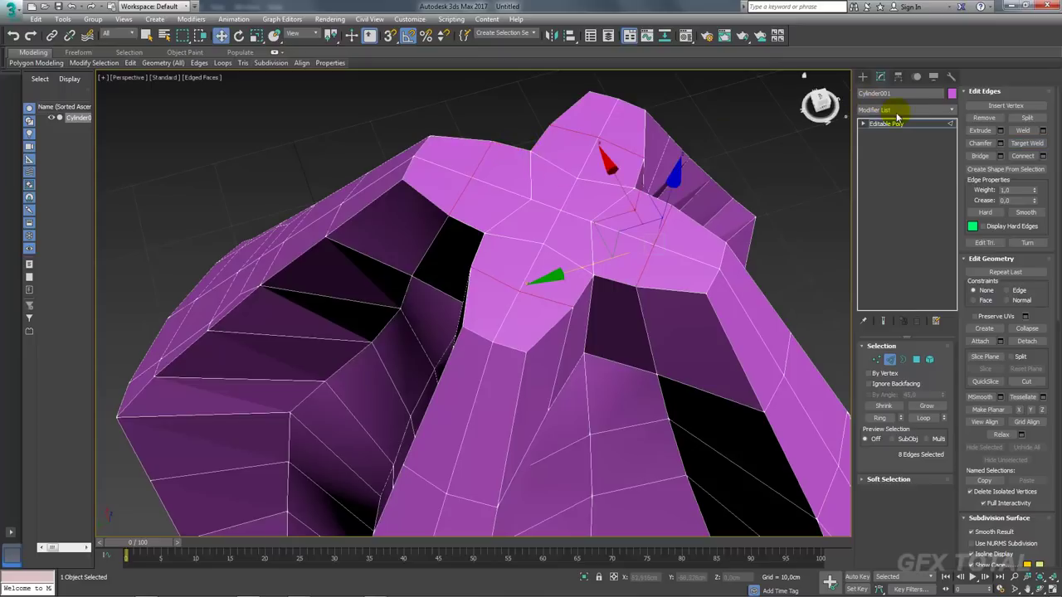
pyautogui.click(894, 124)
pyautogui.scroll(-5, 577, 225)
pyautogui.keyDown('alt'); pyautogui.moveTo(576, 226); pyautogui.dragTo(611, 244, button='middle'); pyautogui.keyUp('alt')
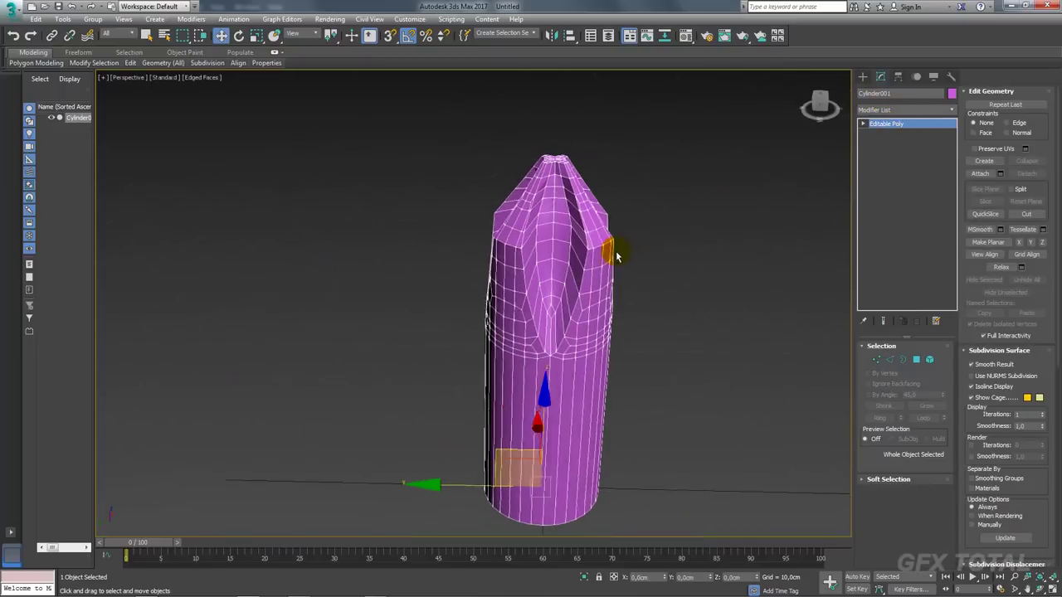
pyautogui.click(951, 111)
pyautogui.moveTo(950, 153); pyautogui.dragTo(951, 438)
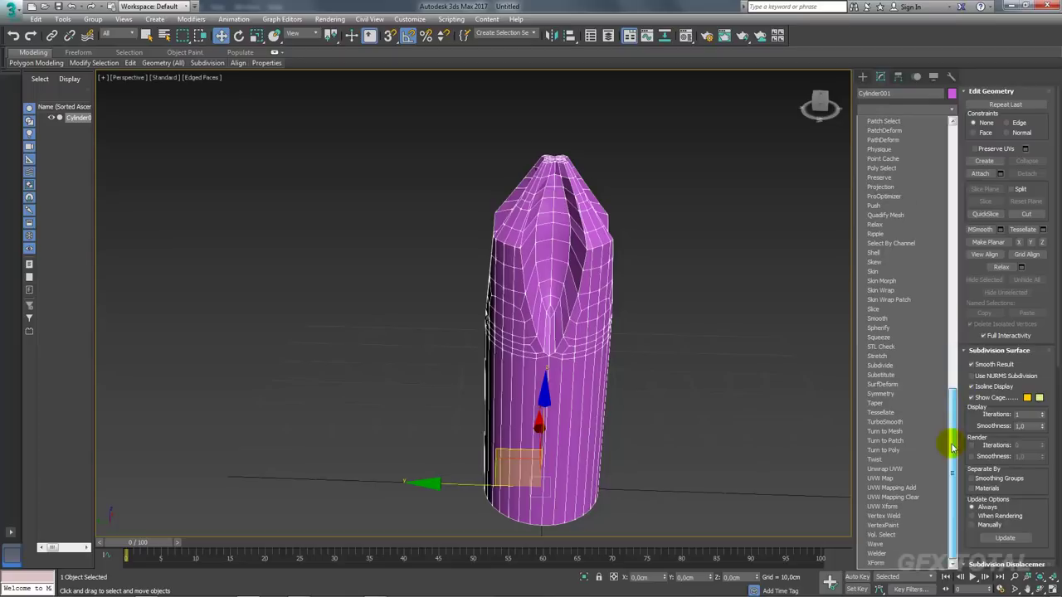
pyautogui.click(903, 423)
# Reselect the cylinder and hide edged faces with F4 to view the smoothed tip
pyautogui.click(753, 329)
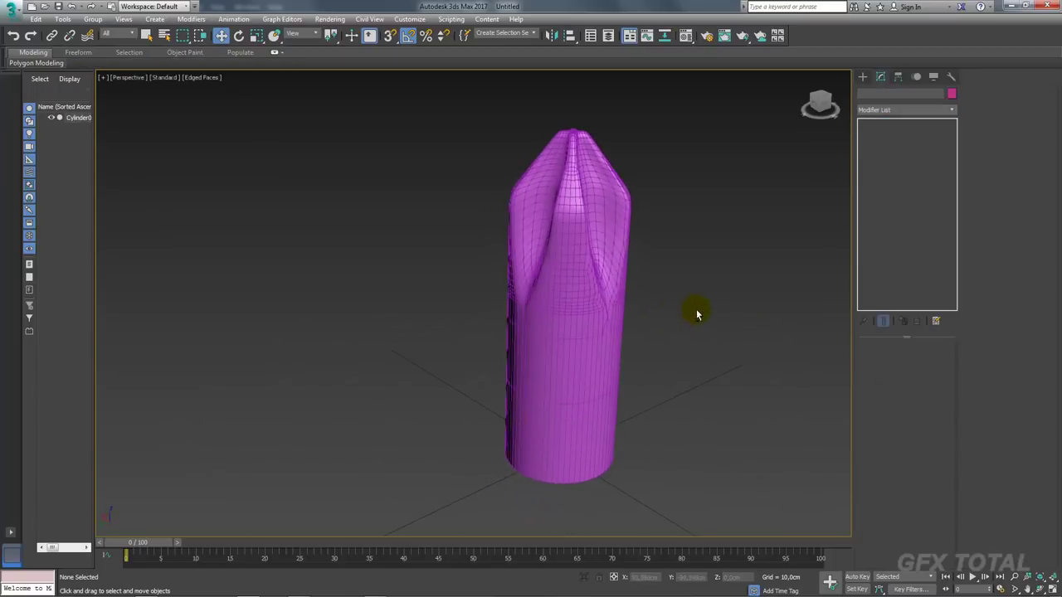
pyautogui.scroll(3, 643, 300)
pyautogui.click(574, 304)
pyautogui.scroll(2, 545, 308)
pyautogui.scroll(-5, 581, 323)
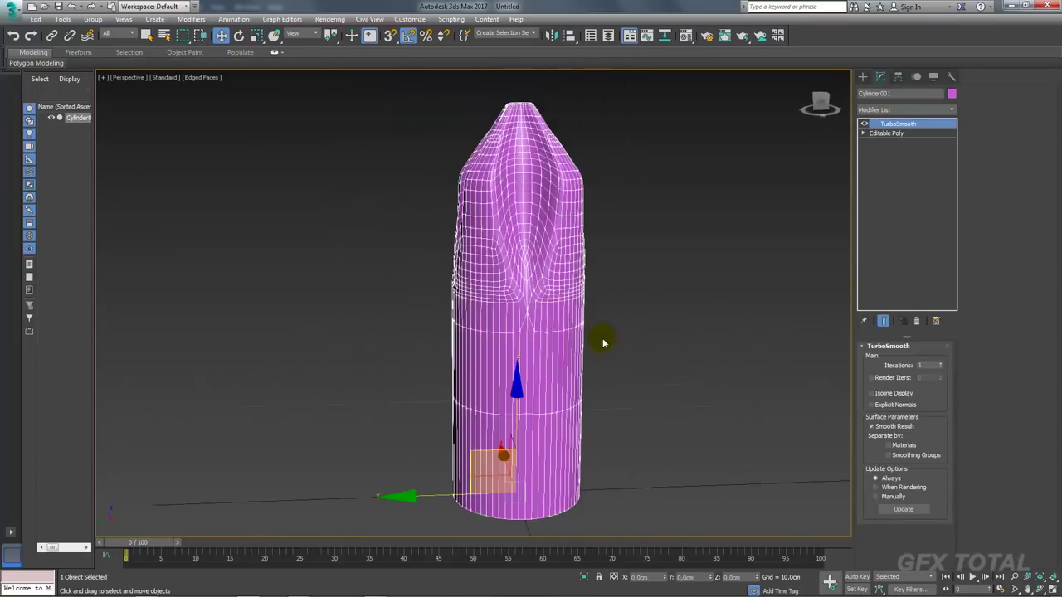
pyautogui.keyDown('alt'); pyautogui.moveTo(540, 344); pyautogui.dragTo(505, 363, button='middle'); pyautogui.keyUp('alt')
pyautogui.press('F4')
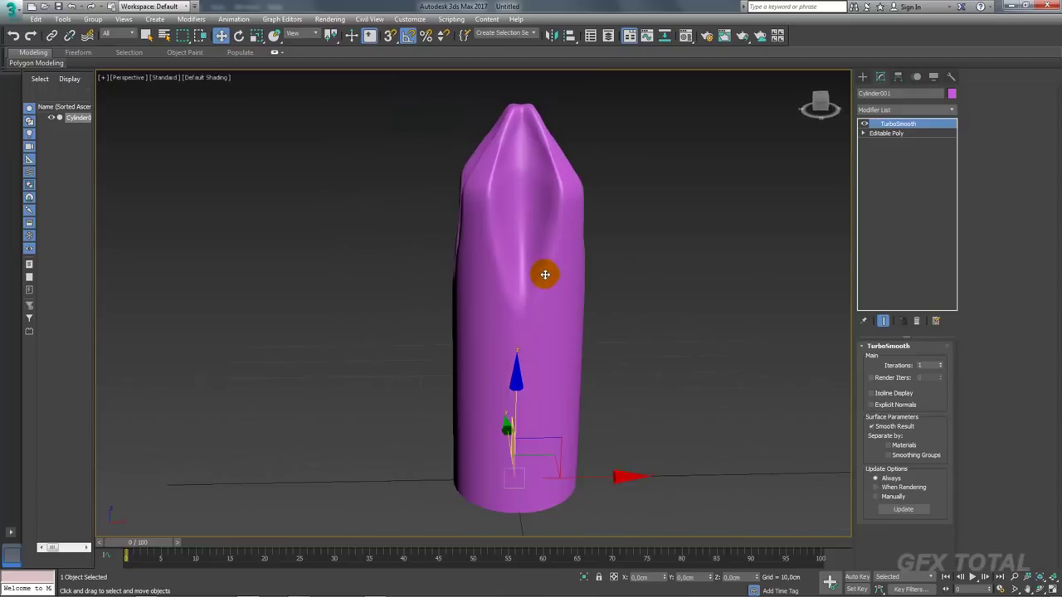
pyautogui.moveTo(557, 229)
pyautogui.keyDown('alt'); pyautogui.mouseDown(button='middle')
pyautogui.moveTo(569, 213)
pyautogui.moveTo(581, 315)
pyautogui.moveTo(664, 244)
pyautogui.moveTo(730, 268)
pyautogui.moveTo(705, 315)
pyautogui.moveTo(772, 249)
pyautogui.mouseUp(button='middle'); pyautogui.keyUp('alt')
# Return to the base Editable Poly, show edged faces, and select edges in the grooves
pyautogui.click(886, 133)
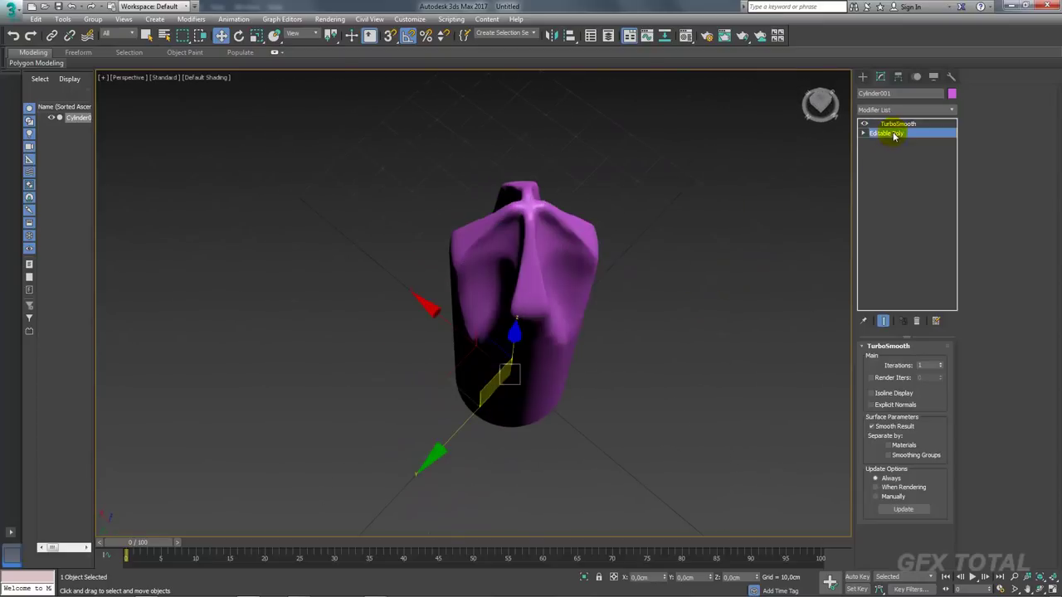
pyautogui.click(886, 359)
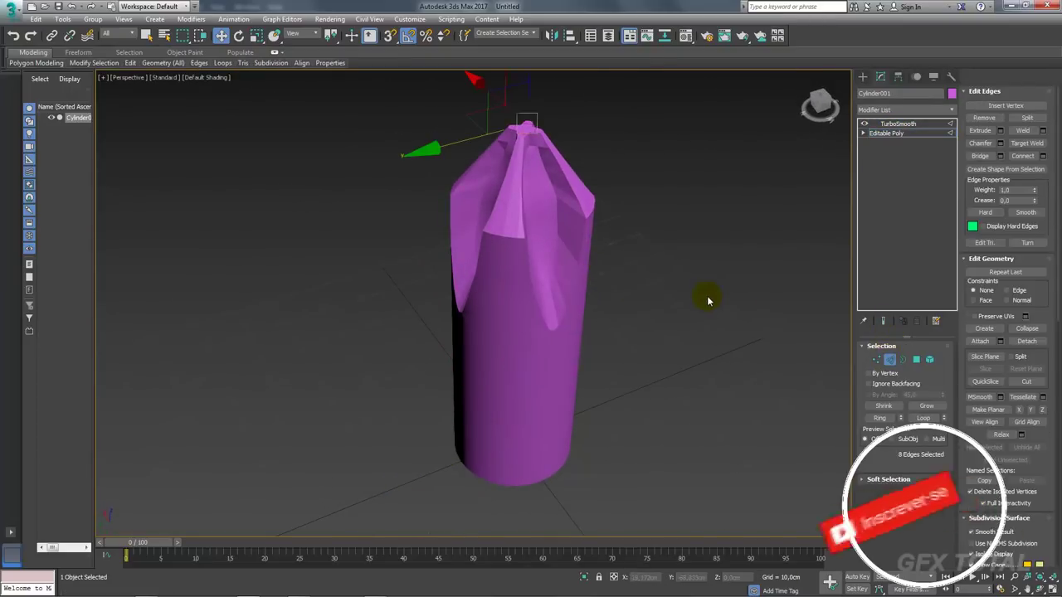
pyautogui.press('F4')
pyautogui.click(520, 218)
pyautogui.scroll(5, 520, 217)
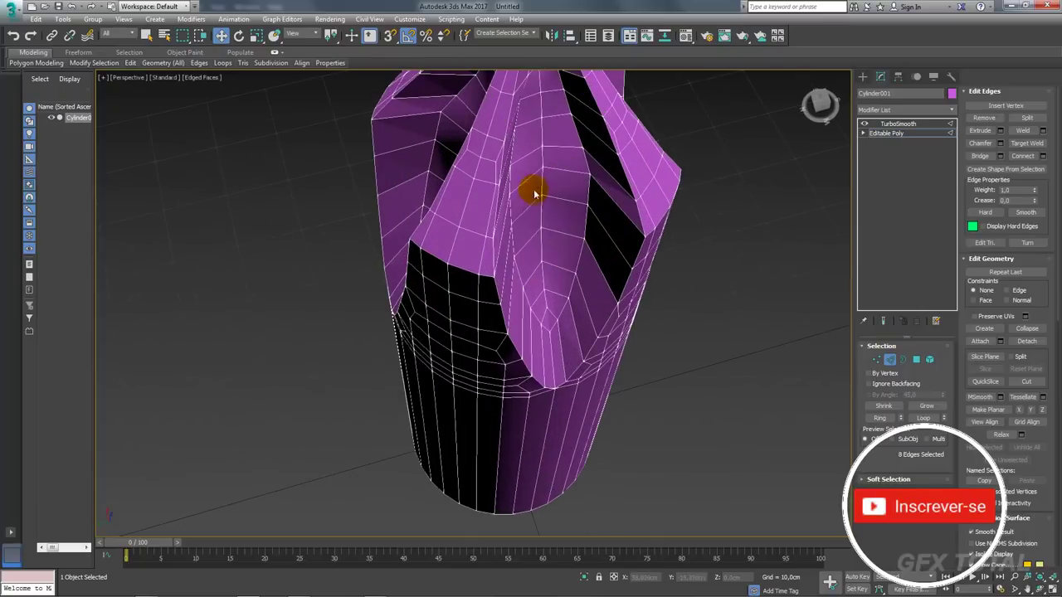
pyautogui.keyDown('ctrl'); pyautogui.click(543, 178); pyautogui.keyUp('ctrl')
pyautogui.scroll(2, 569, 205)
pyautogui.scroll(-3, 569, 205)
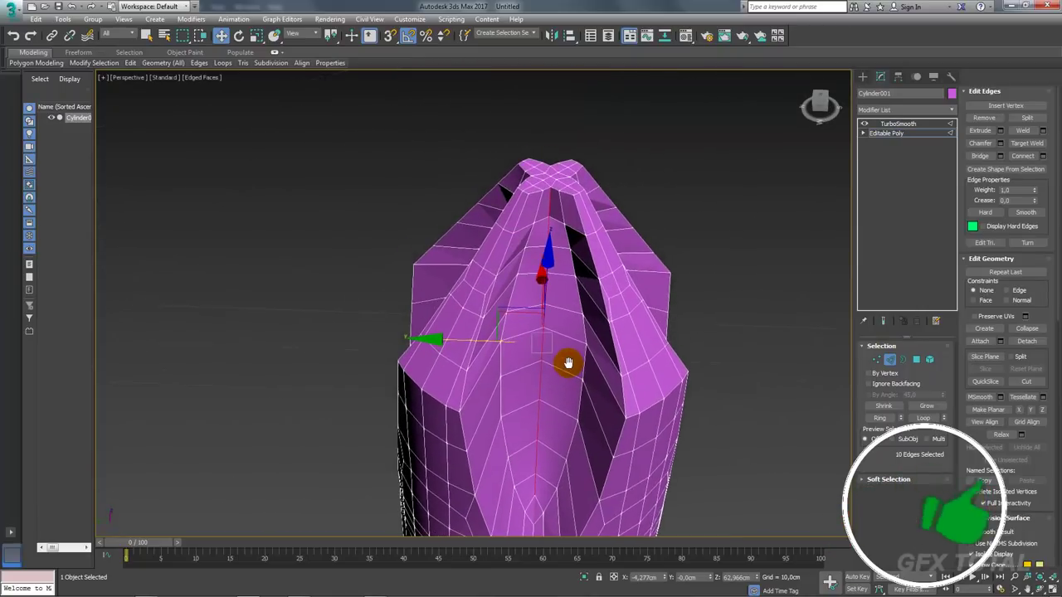
pyautogui.keyDown('alt'); pyautogui.click(592, 220); pyautogui.keyUp('alt')
pyautogui.keyDown('alt'); pyautogui.moveTo(592, 221); pyautogui.dragTo(486, 154, button='middle'); pyautogui.keyUp('alt')
pyautogui.scroll(3, 642, 233)
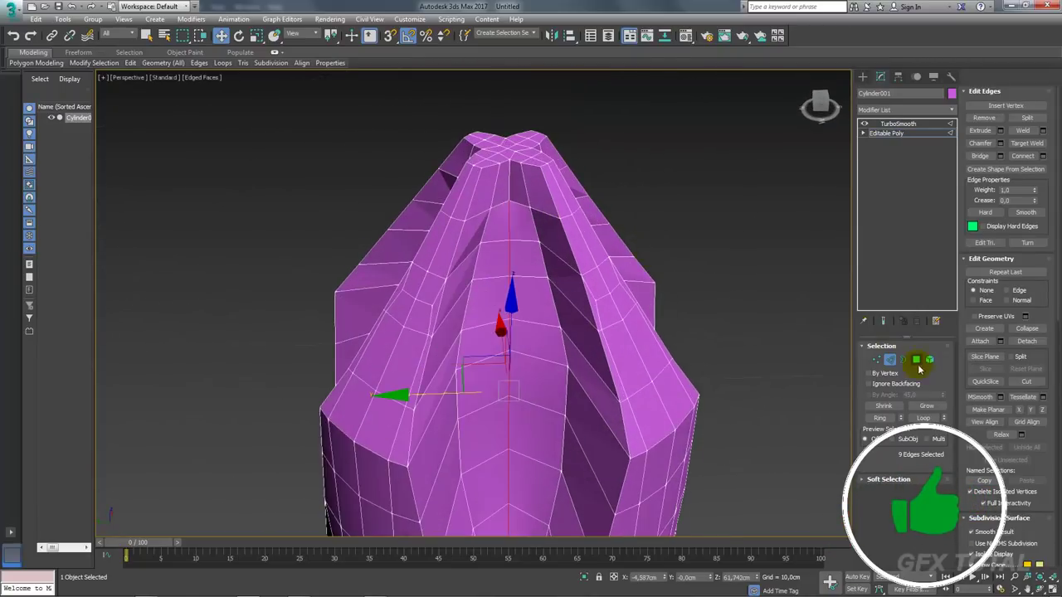
# Convert the groove edges to polygons and add similar faces to the selection
pyautogui.keyDown('ctrl'); pyautogui.click(916, 359); pyautogui.keyUp('ctrl')
pyautogui.moveTo(727, 397); pyautogui.dragTo(744, 289, button='middle')
pyautogui.scroll(-3, 738, 282)
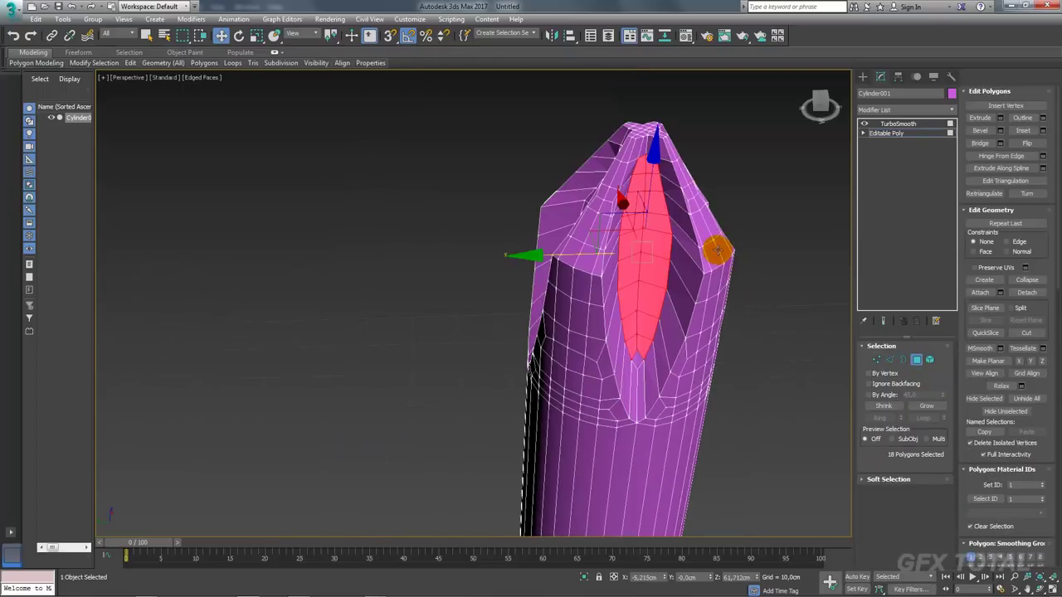
pyautogui.moveTo(716, 247); pyautogui.dragTo(635, 277, button='middle')
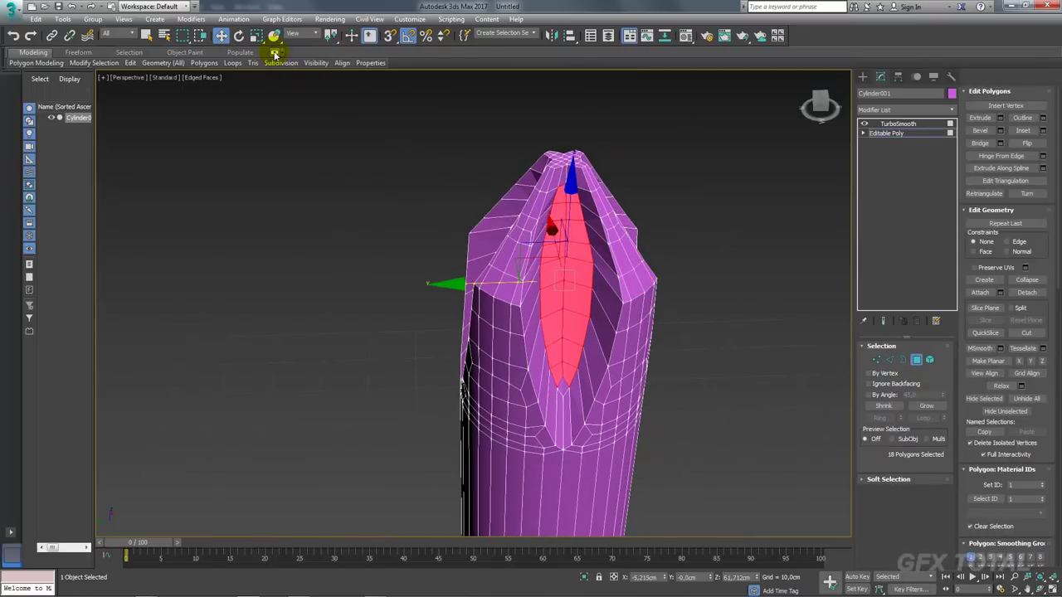
pyautogui.click(275, 53)
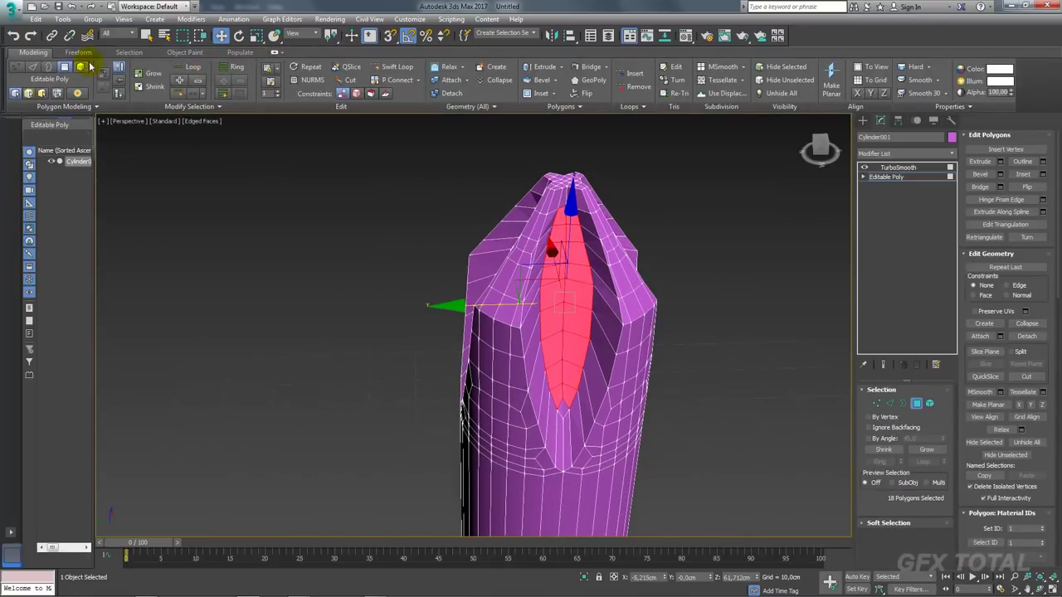
pyautogui.click(190, 106)
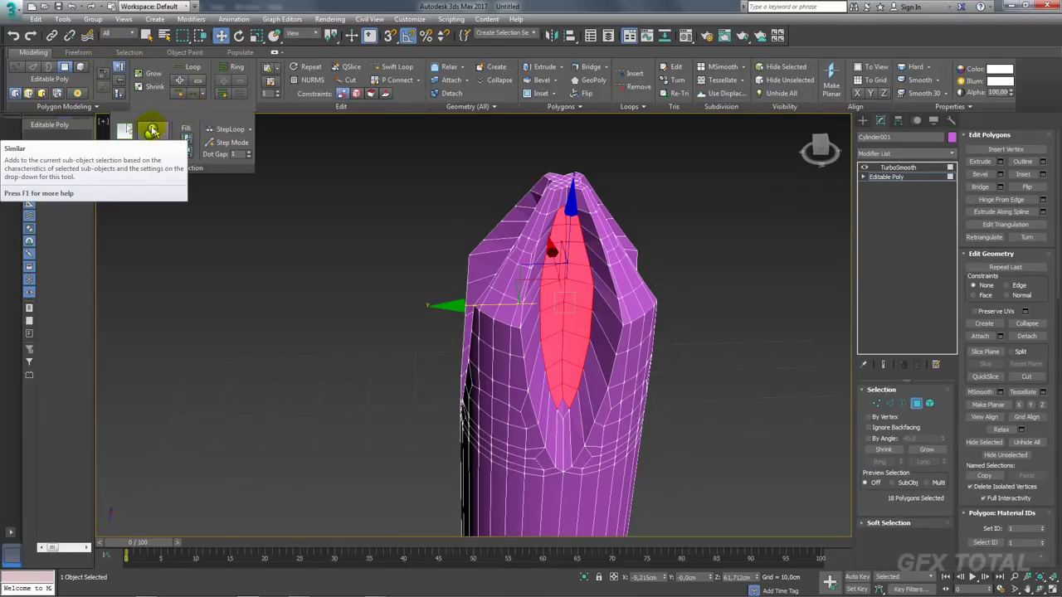
pyautogui.click(151, 131)
pyautogui.keyDown('alt'); pyautogui.moveTo(372, 289); pyautogui.dragTo(686, 492, button='middle'); pyautogui.keyUp('alt')
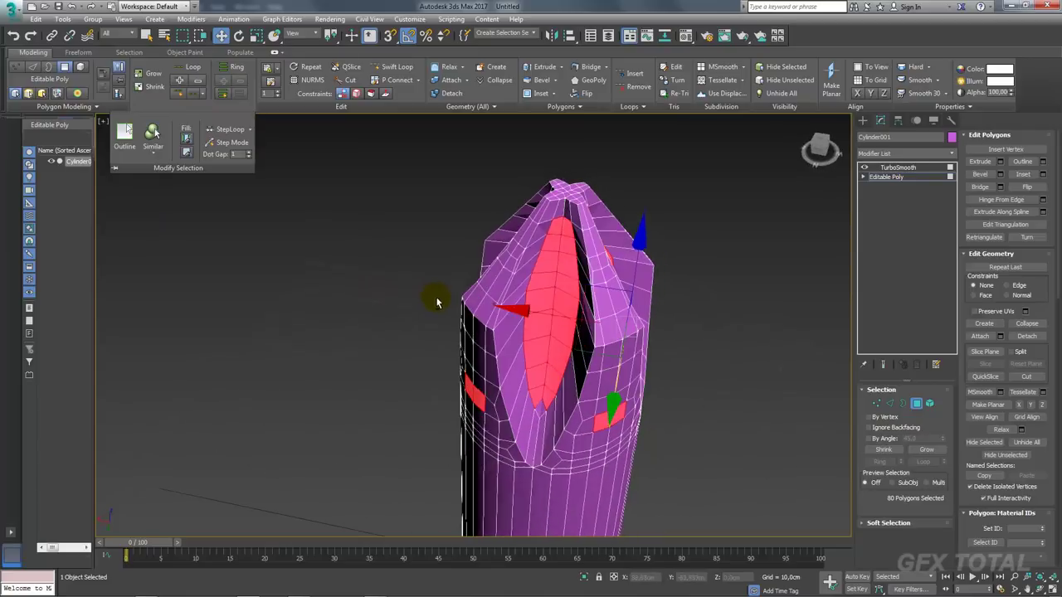
pyautogui.keyDown('alt'); pyautogui.moveTo(611, 407); pyautogui.dragTo(617, 445, button='middle'); pyautogui.keyUp('alt')
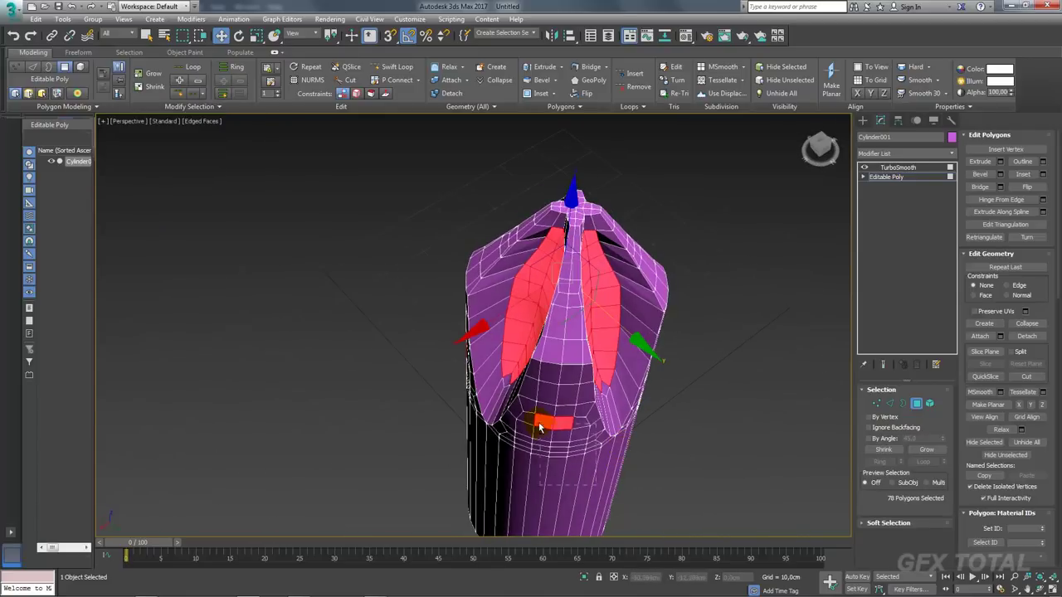
pyautogui.moveTo(553, 422)
pyautogui.keyDown('alt'); pyautogui.mouseDown(button='middle')
pyautogui.moveTo(569, 457)
pyautogui.moveTo(569, 443)
pyautogui.moveTo(540, 427)
pyautogui.moveTo(500, 472)
pyautogui.moveTo(468, 446)
pyautogui.moveTo(507, 434)
pyautogui.moveTo(641, 449)
pyautogui.moveTo(818, 434)
pyautogui.mouseUp(button='middle'); pyautogui.keyUp('alt')
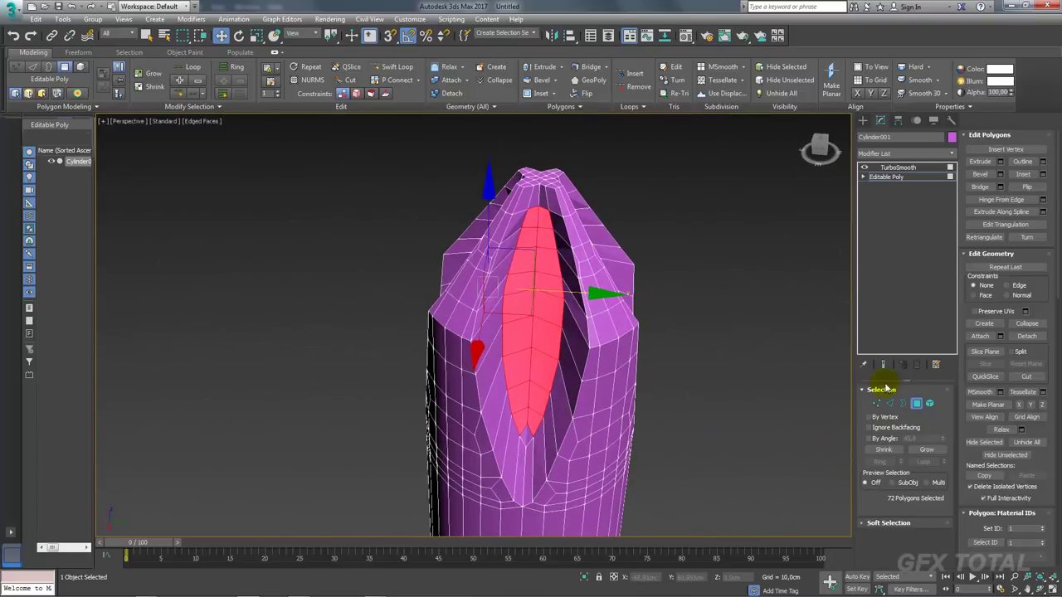
# Relax the selected groove faces twice
pyautogui.moveTo(1041, 457); pyautogui.dragTo(1033, 390)
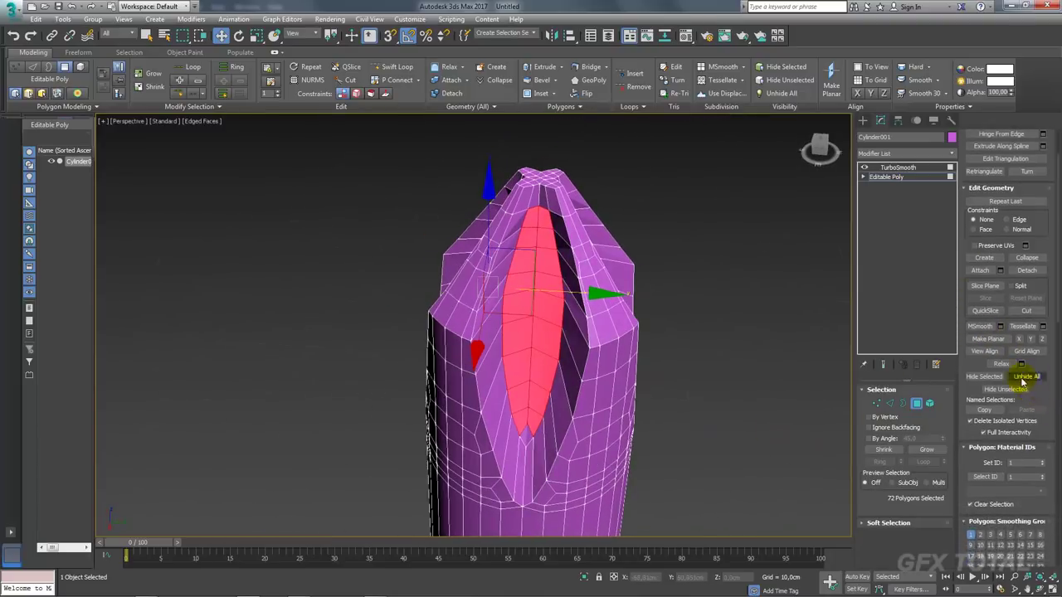
pyautogui.click(1001, 363)
pyautogui.click(1001, 364)
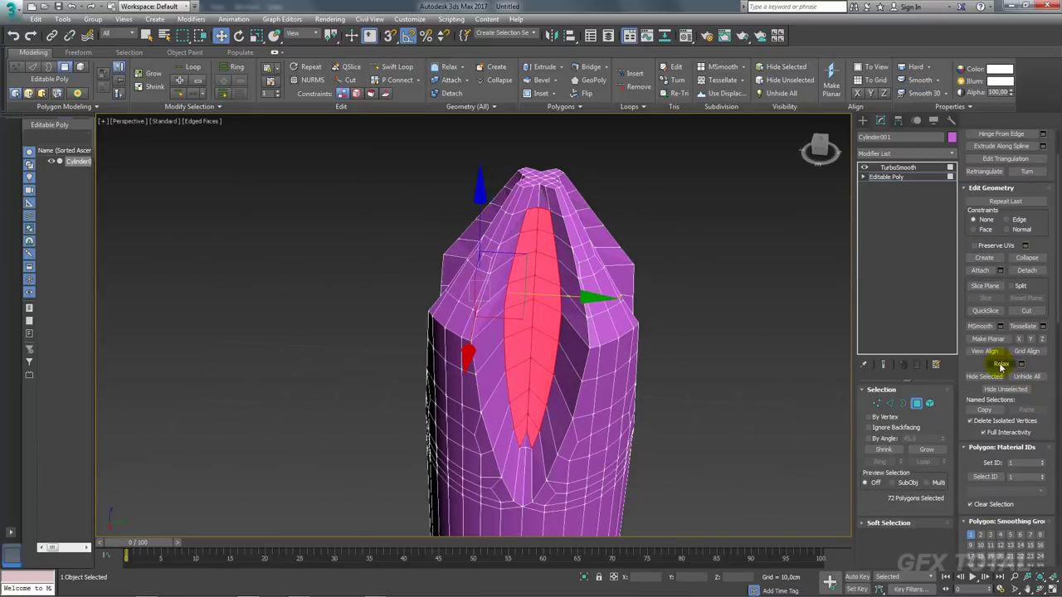
pyautogui.keyDown('alt'); pyautogui.moveTo(581, 378); pyautogui.dragTo(673, 389, button='middle'); pyautogui.keyUp('alt')
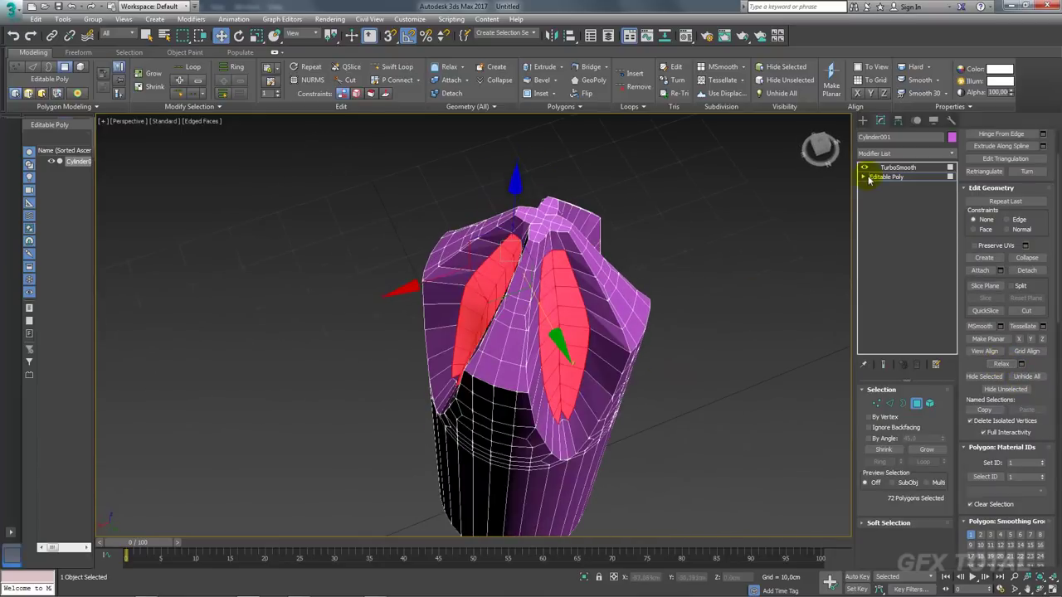
pyautogui.moveTo(760, 351)
pyautogui.keyDown('alt'); pyautogui.mouseDown(button='middle')
pyautogui.moveTo(695, 356)
pyautogui.moveTo(704, 349)
pyautogui.mouseUp(button='middle'); pyautogui.keyUp('alt')
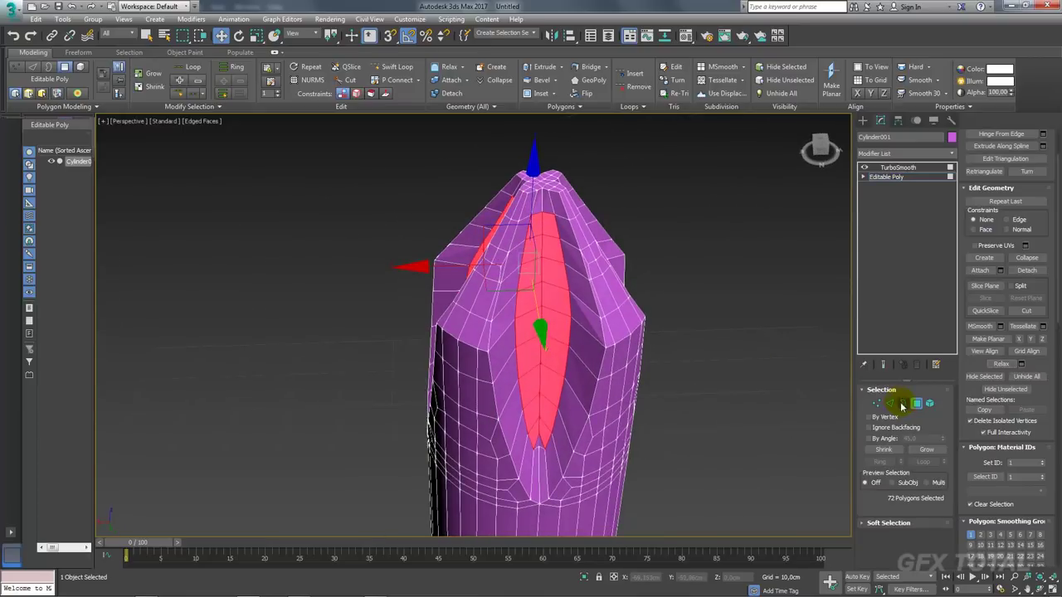
# Grow the groove face selection and convert it to its outlining edges
pyautogui.click(926, 451)
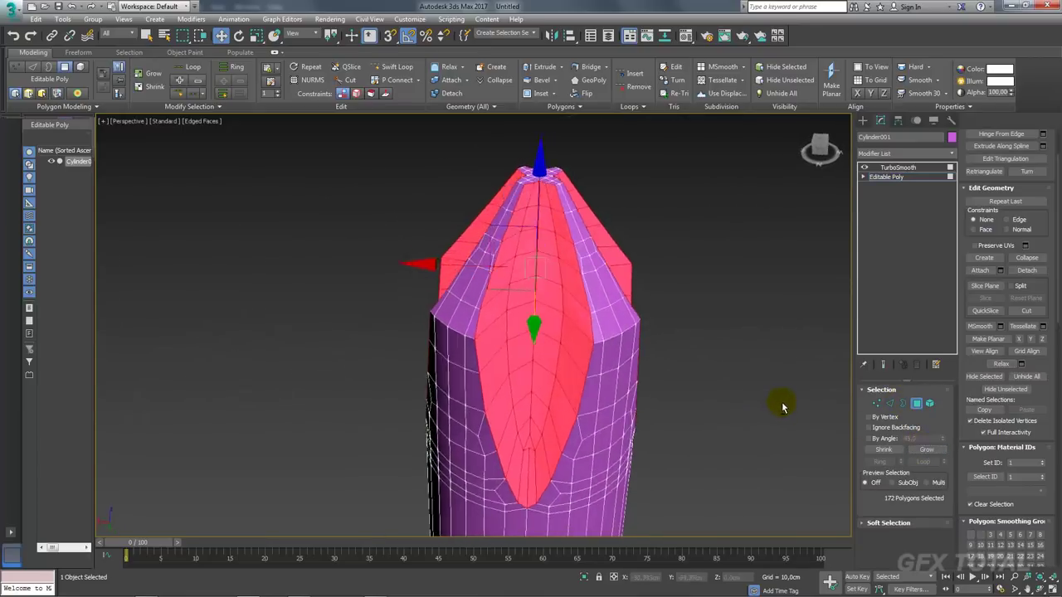
pyautogui.moveTo(778, 403)
pyautogui.keyDown('alt'); pyautogui.mouseDown(button='middle')
pyautogui.moveTo(822, 465)
pyautogui.moveTo(752, 404)
pyautogui.moveTo(639, 394)
pyautogui.mouseUp(button='middle'); pyautogui.keyUp('alt')
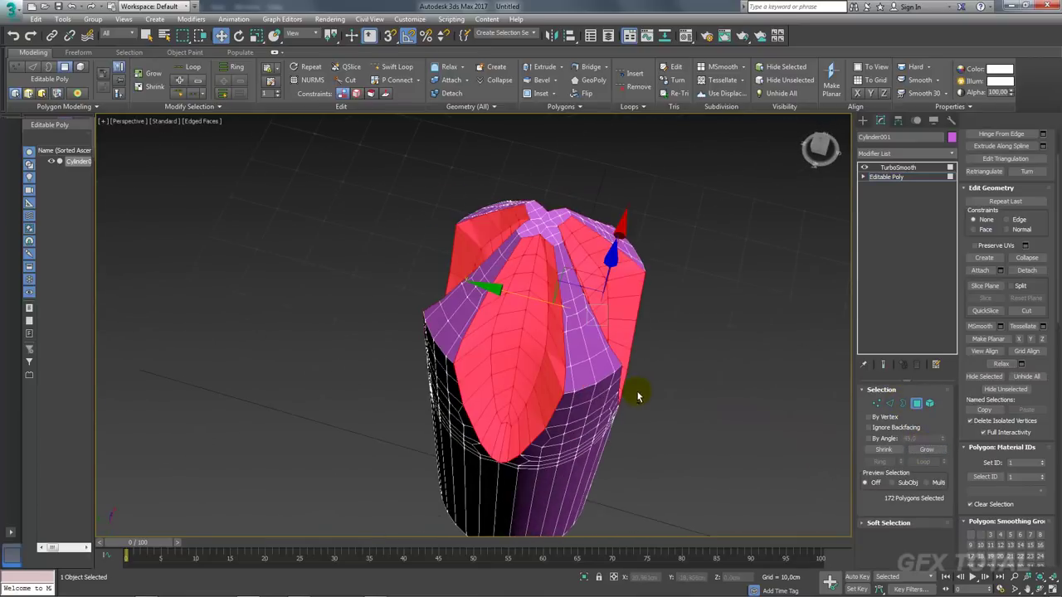
pyautogui.click(556, 246)
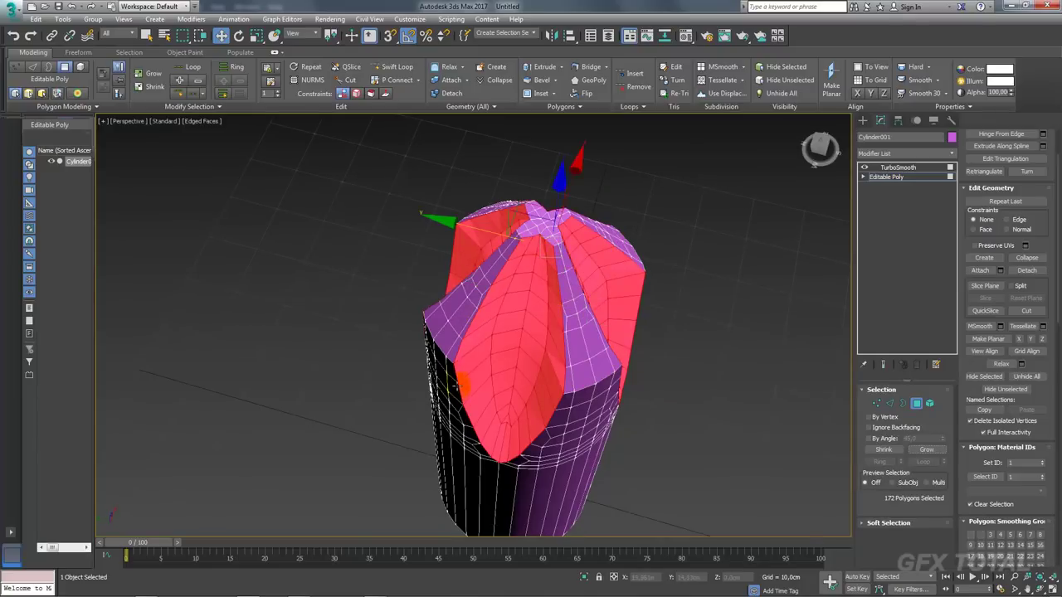
pyautogui.moveTo(501, 383)
pyautogui.keyDown('alt'); pyautogui.mouseDown(button='middle')
pyautogui.moveTo(555, 362)
pyautogui.moveTo(611, 361)
pyautogui.mouseUp(button='middle'); pyautogui.keyUp('alt')
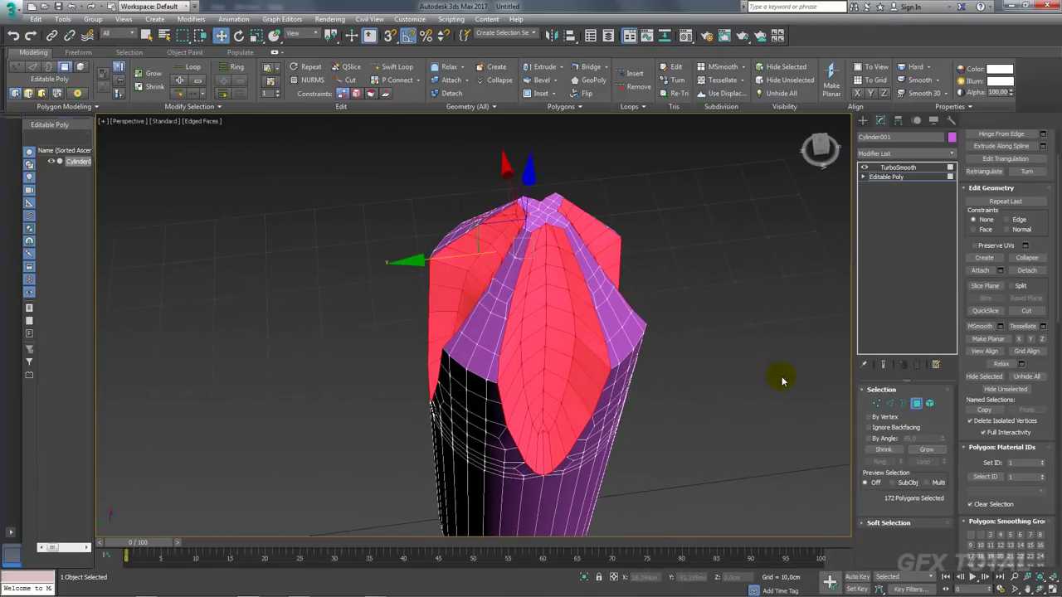
pyautogui.click(890, 405)
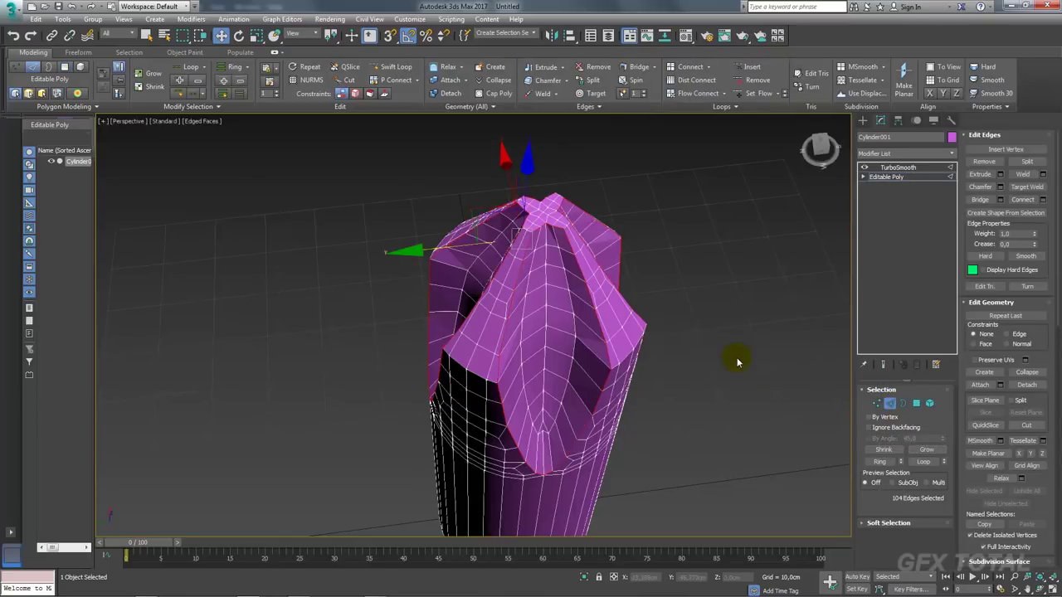
# Preview the smoothed tip with Show End Result and raise Crease on the selected edges
pyautogui.moveTo(735, 360)
pyautogui.keyDown('alt'); pyautogui.mouseDown(button='middle')
pyautogui.moveTo(601, 369)
pyautogui.moveTo(635, 359)
pyautogui.mouseUp(button='middle'); pyautogui.keyUp('alt')
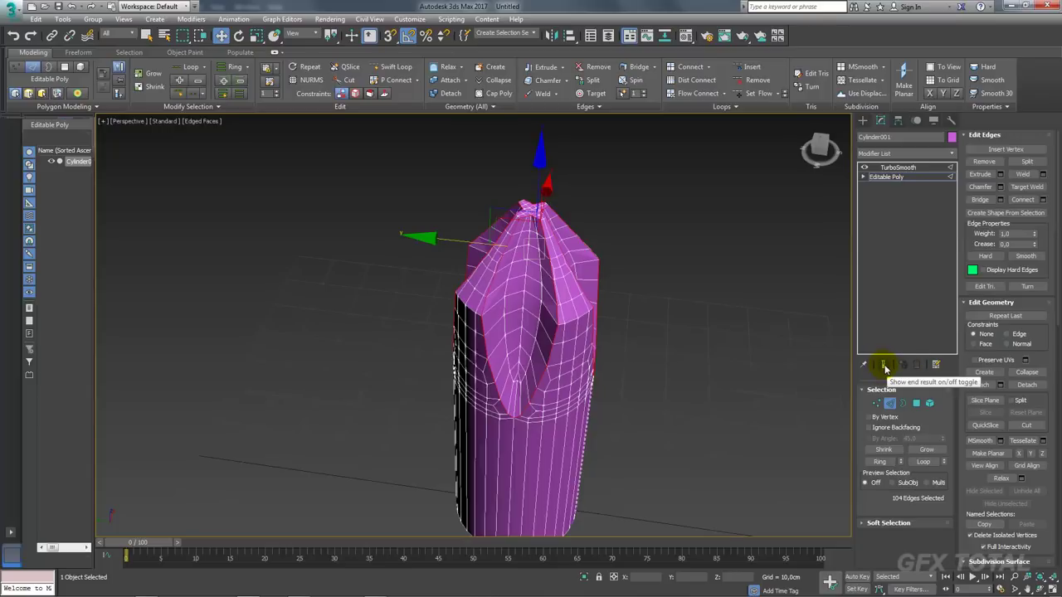
pyautogui.click(886, 367)
pyautogui.scroll(2, 611, 356)
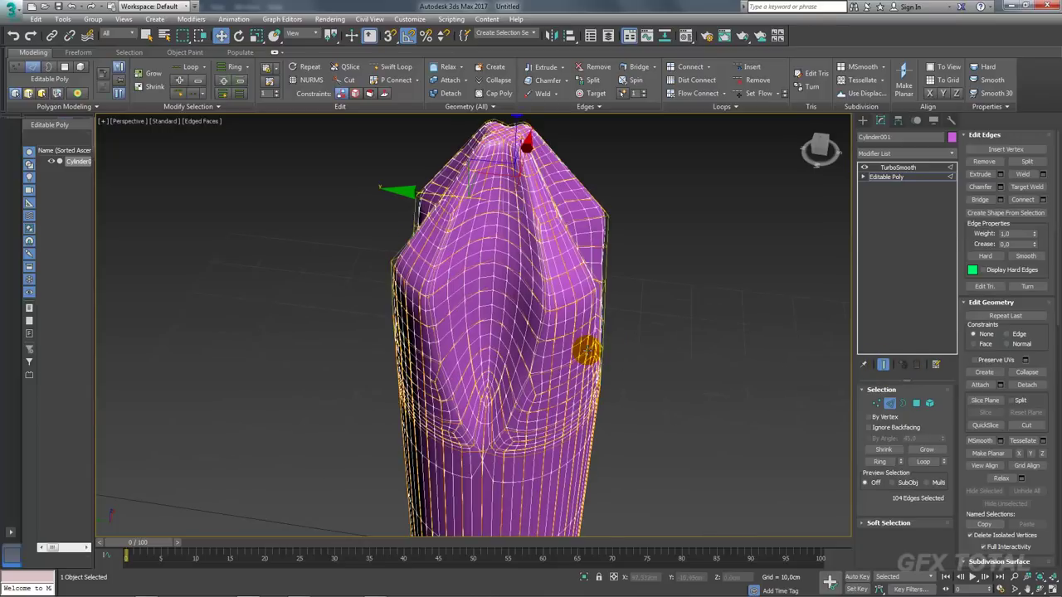
pyautogui.scroll(2, 581, 351)
pyautogui.scroll(2, 565, 294)
pyautogui.scroll(2, 598, 396)
pyautogui.scroll(-2, 590, 419)
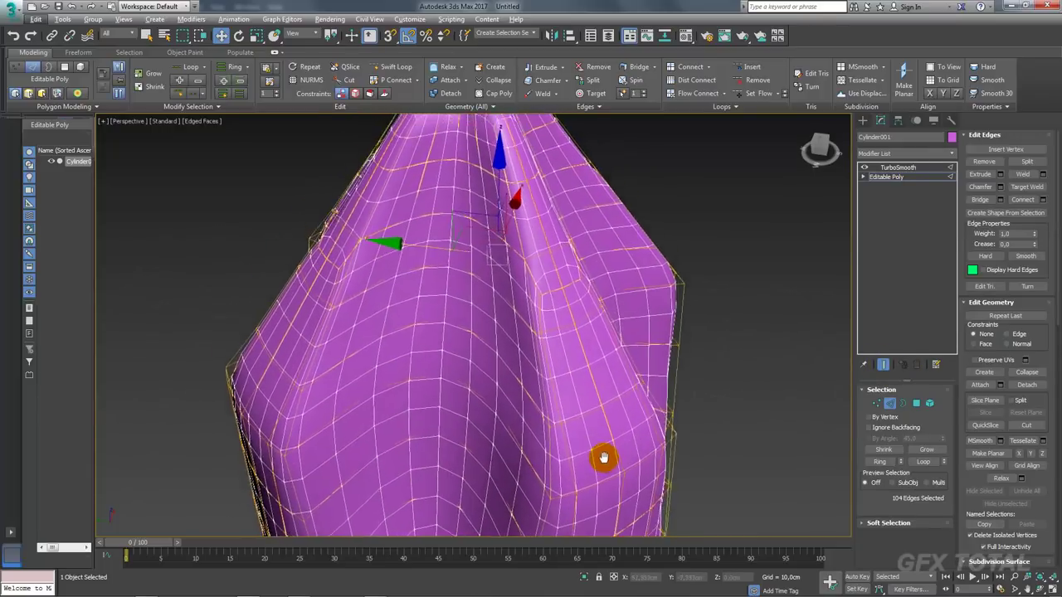
pyautogui.press('F4')
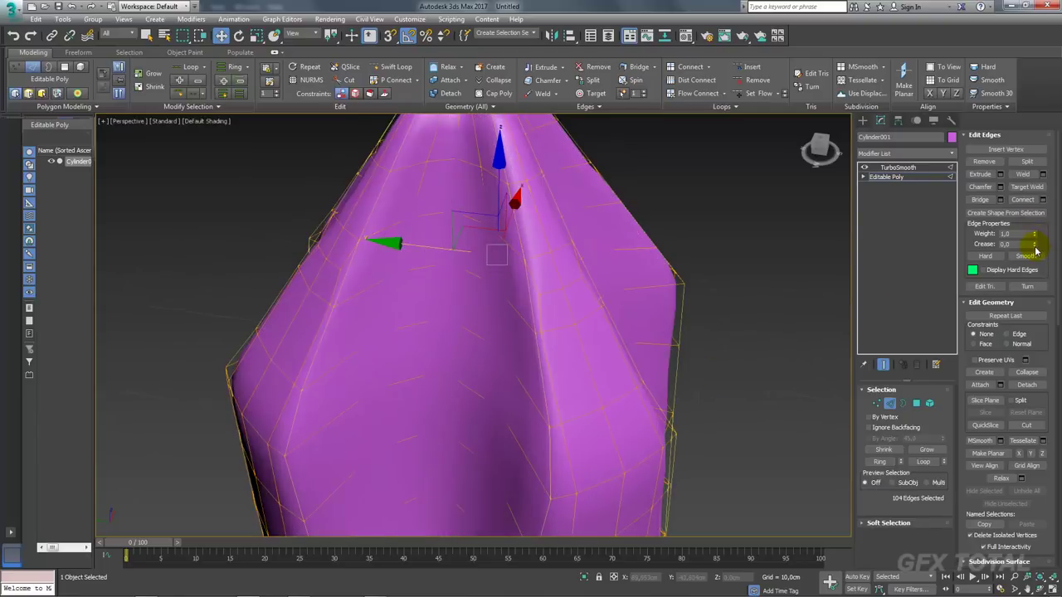
pyautogui.moveTo(1037, 248); pyautogui.dragTo(1036, 214)
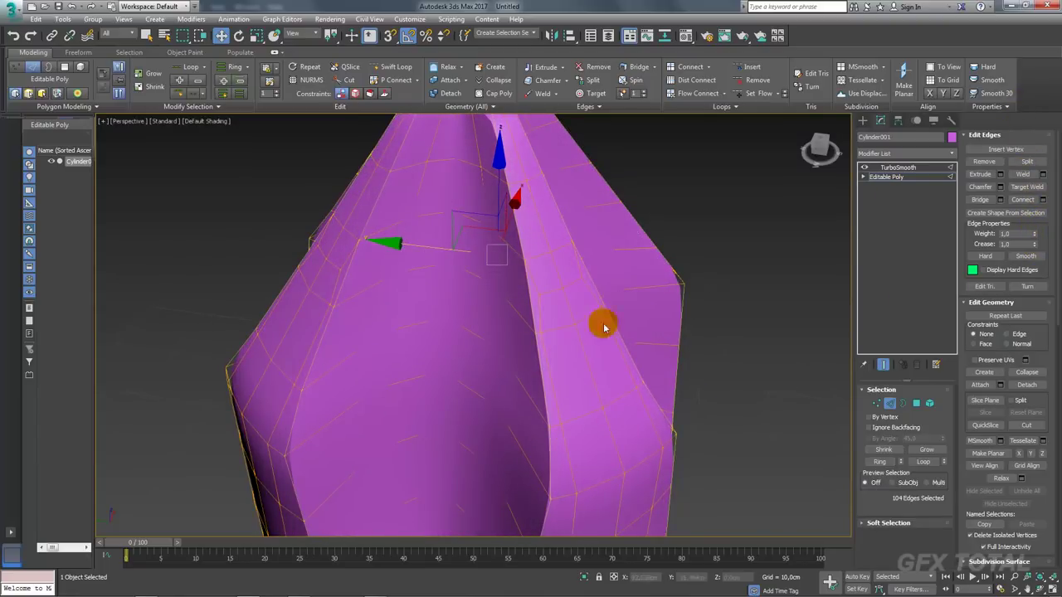
pyautogui.moveTo(536, 347)
pyautogui.keyDown('alt'); pyautogui.mouseDown(button='middle')
pyautogui.moveTo(572, 404)
pyautogui.moveTo(617, 396)
pyautogui.moveTo(550, 351)
pyautogui.moveTo(471, 369)
pyautogui.moveTo(523, 418)
pyautogui.moveTo(607, 344)
pyautogui.mouseUp(button='middle'); pyautogui.keyUp('alt')
# Turn TurboSmooth off and go back to the base Editable Poly
pyautogui.click(886, 177)
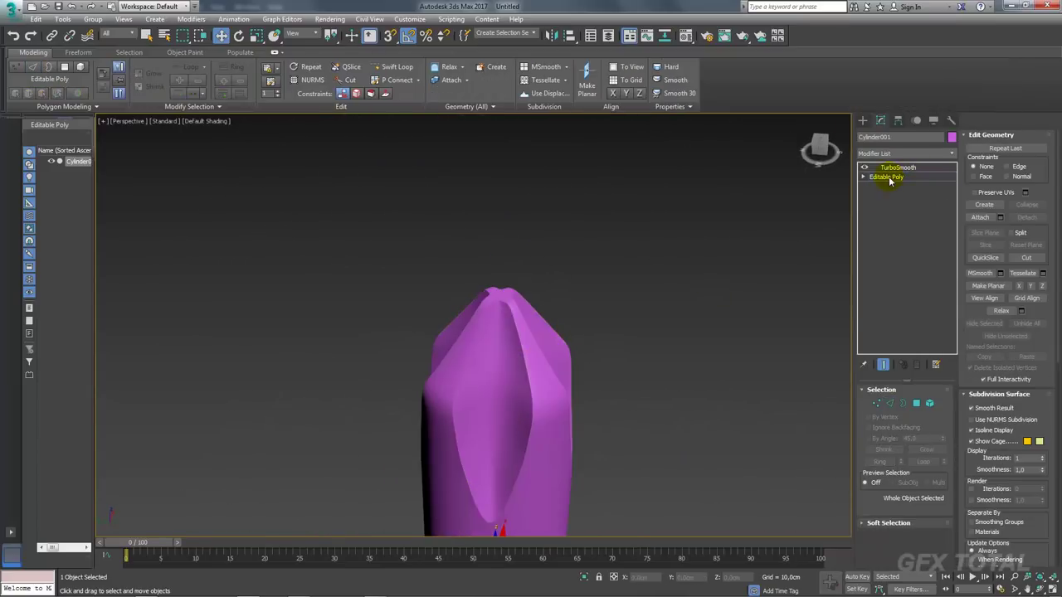
pyautogui.press('F4')
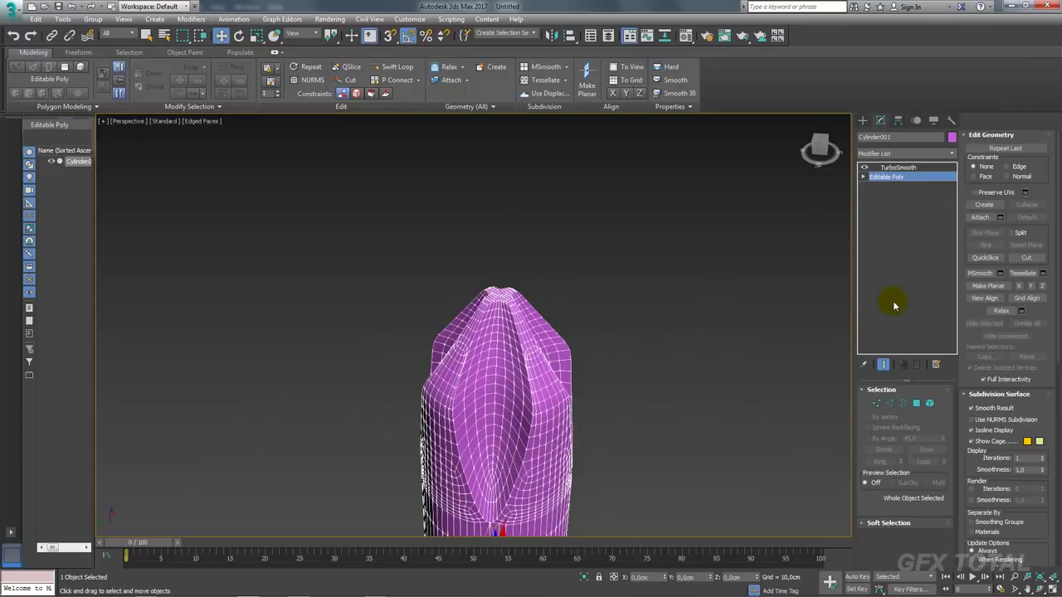
pyautogui.moveTo(575, 367); pyautogui.dragTo(624, 297, button='middle')
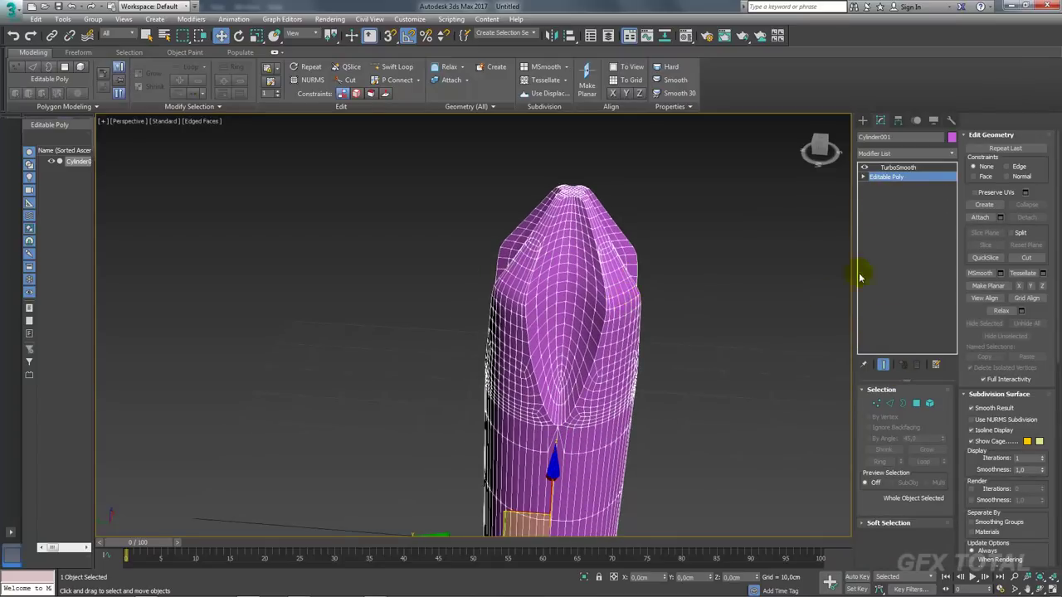
pyautogui.click(864, 170)
pyautogui.click(864, 169)
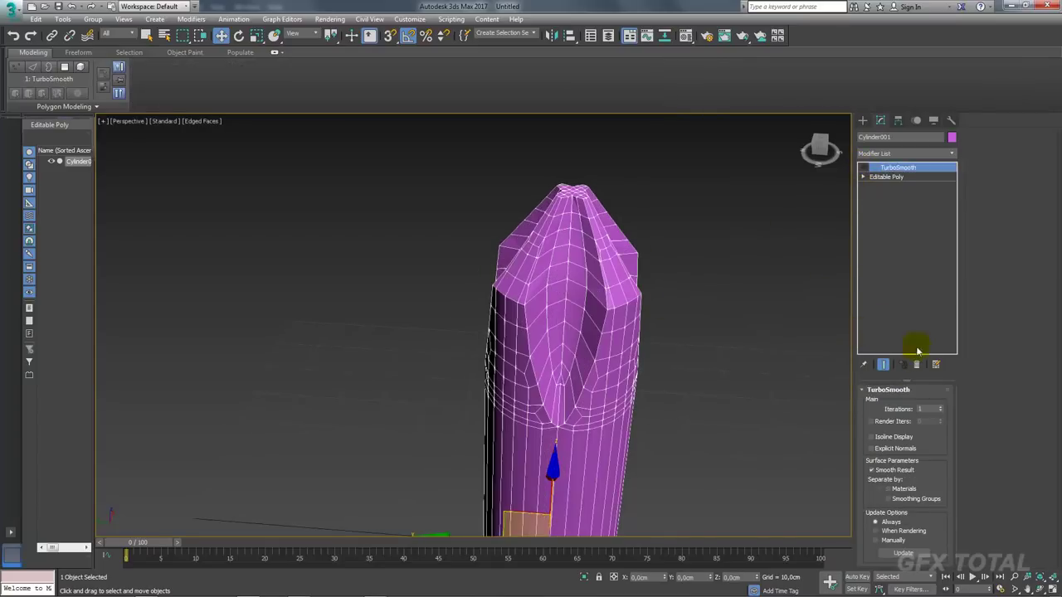
pyautogui.click(881, 177)
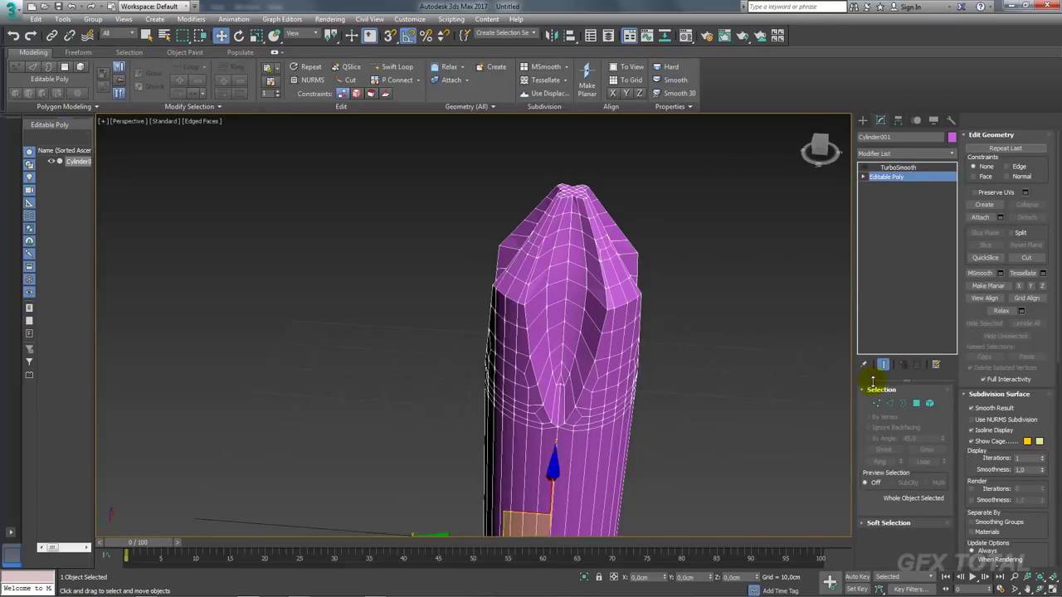
# Select the edge loop around the tip and trim it down to the groove edges
pyautogui.click(891, 405)
pyautogui.scroll(3, 614, 303)
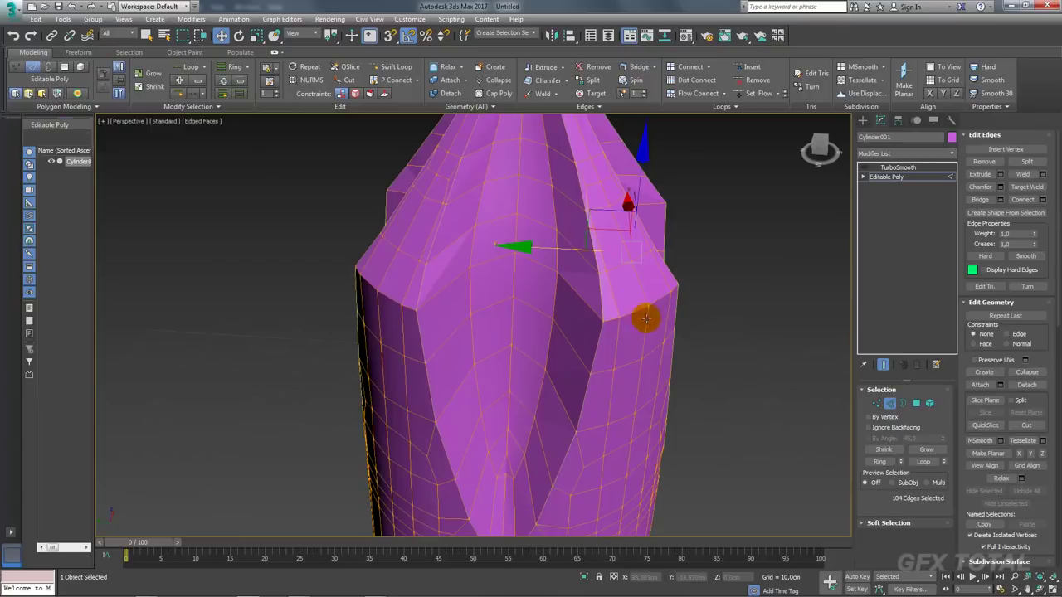
pyautogui.click(883, 364)
pyautogui.doubleClick(639, 320)
pyautogui.scroll(-3, 508, 310)
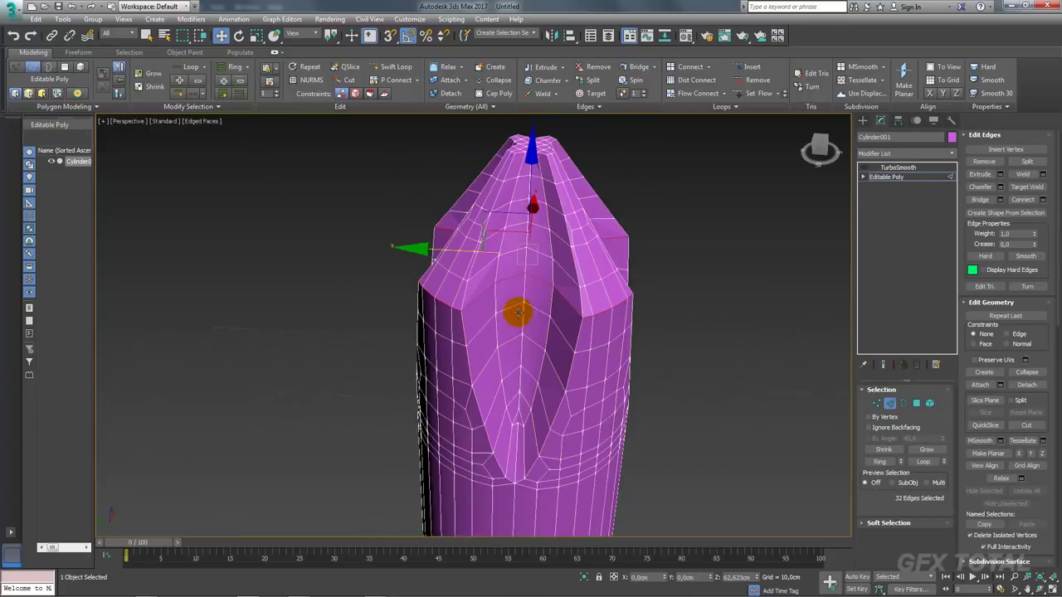
pyautogui.moveTo(514, 310)
pyautogui.keyDown('alt'); pyautogui.mouseDown(button='middle')
pyautogui.moveTo(545, 357)
pyautogui.moveTo(569, 368)
pyautogui.mouseUp(button='middle'); pyautogui.keyUp('alt')
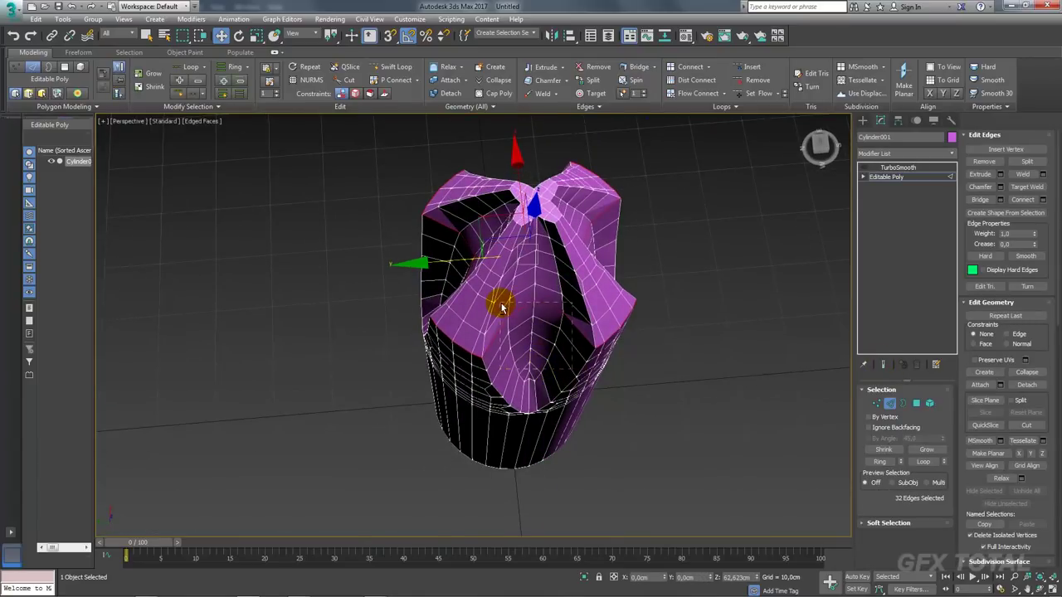
pyautogui.keyDown('alt'); pyautogui.moveTo(501, 308); pyautogui.dragTo(618, 354, button='middle'); pyautogui.keyUp('alt')
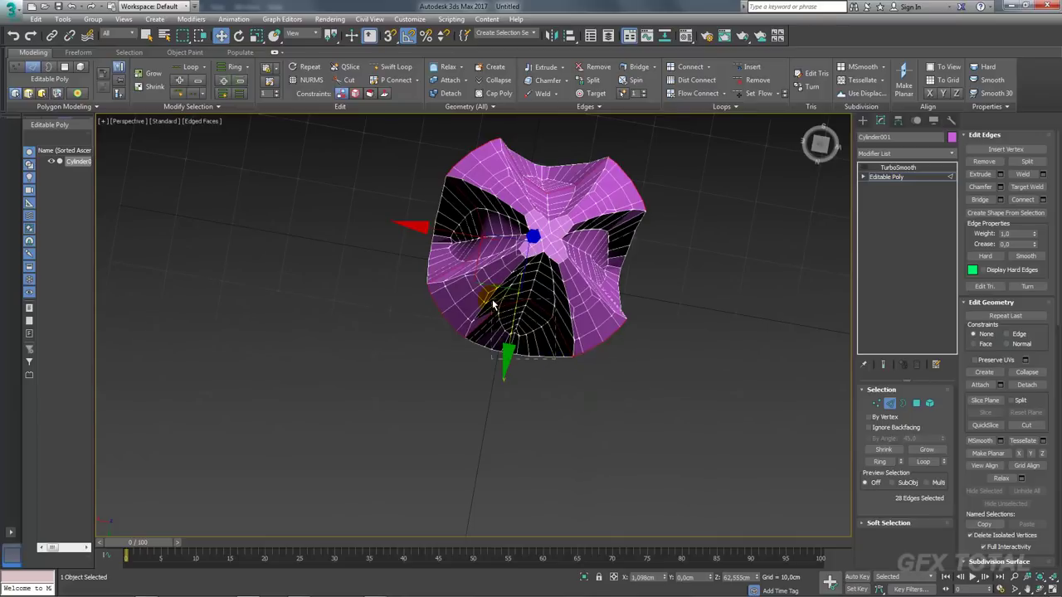
pyautogui.keyDown('alt'); pyautogui.moveTo(492, 306); pyautogui.dragTo(582, 378, button='middle'); pyautogui.keyUp('alt')
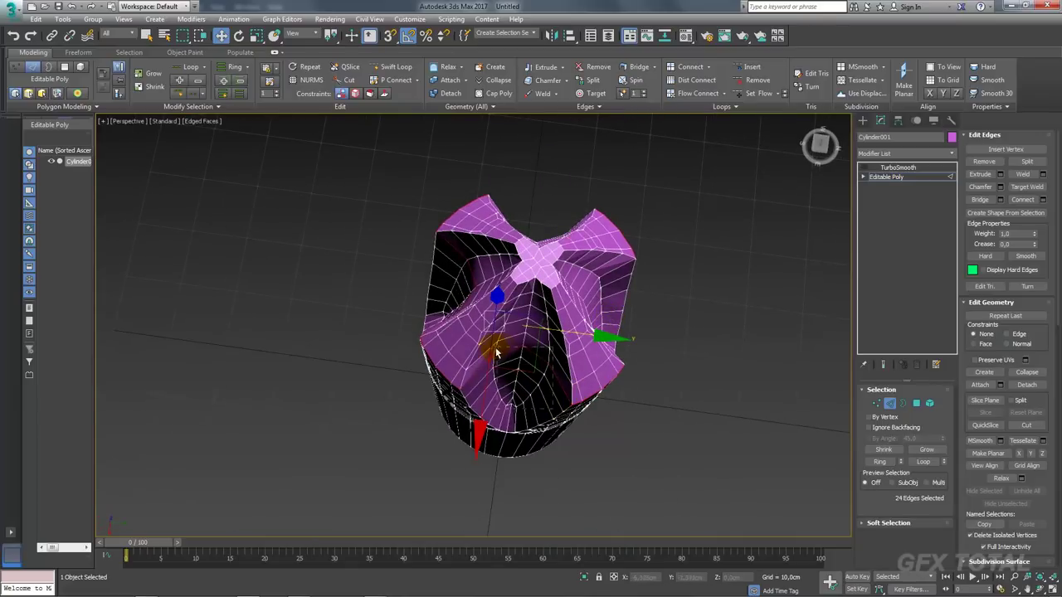
pyautogui.keyDown('alt'); pyautogui.moveTo(496, 352); pyautogui.dragTo(578, 436, button='middle'); pyautogui.keyUp('alt')
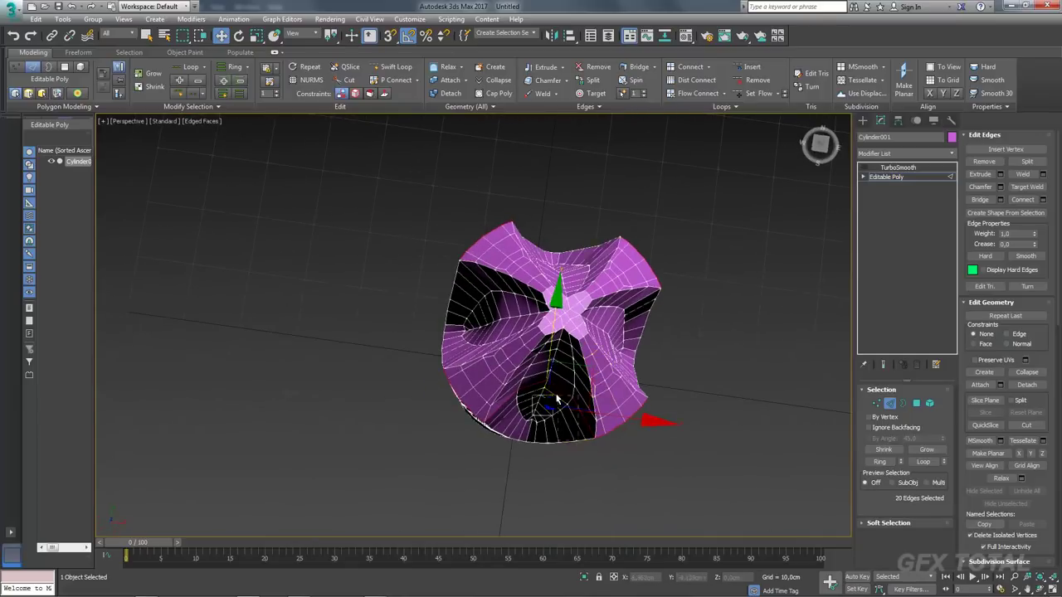
pyautogui.keyDown('alt'); pyautogui.moveTo(510, 387); pyautogui.dragTo(848, 323, button='middle'); pyautogui.keyUp('alt')
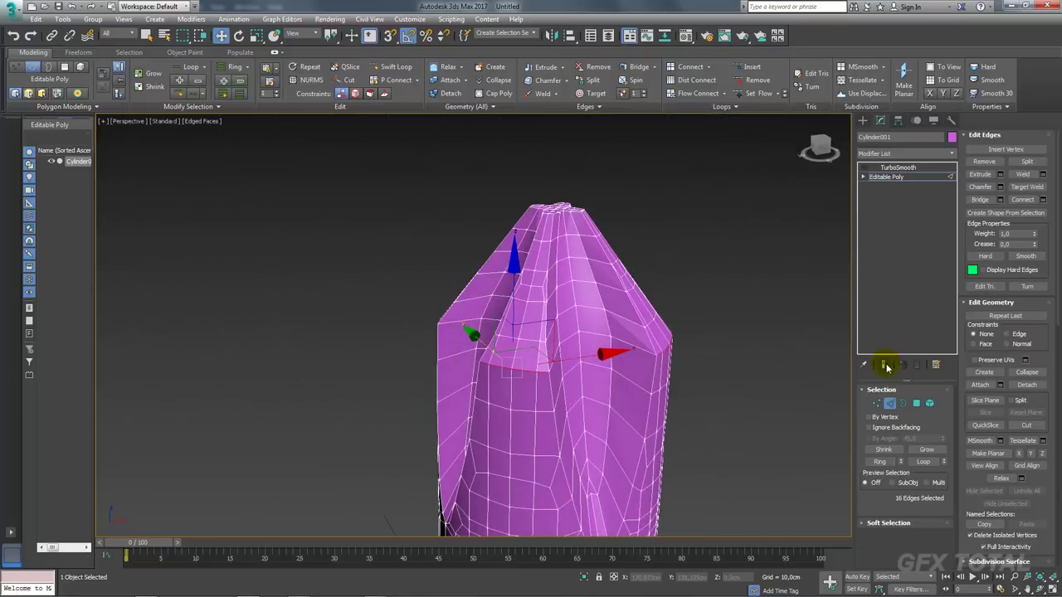
# Re-enable TurboSmooth with Show End Result and raise Crease on the sixteen groove edges
pyautogui.click(885, 365)
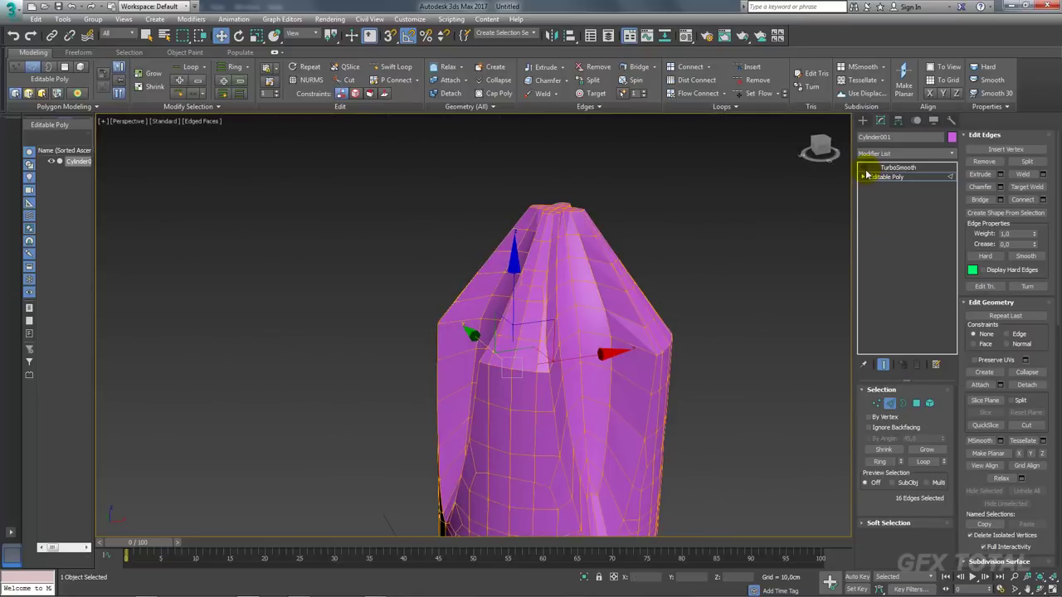
pyautogui.click(864, 167)
pyautogui.scroll(5, 754, 281)
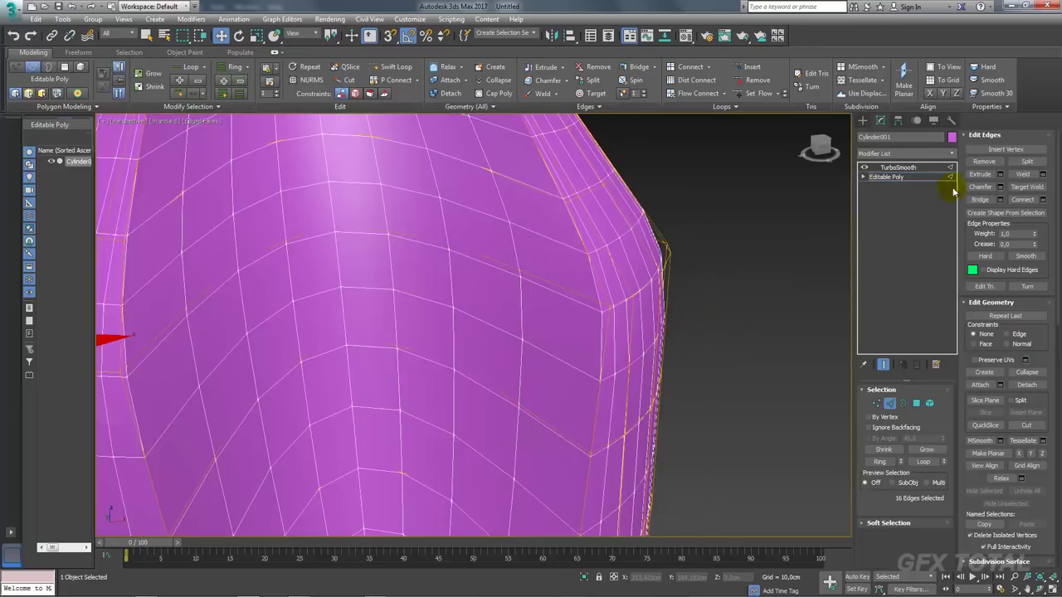
pyautogui.moveTo(1038, 242)
pyautogui.mouseDown()
pyautogui.moveTo(1024, 171)
pyautogui.moveTo(1026, 233)
pyautogui.moveTo(1024, 171)
pyautogui.mouseUp()
pyautogui.scroll(-5, 749, 265)
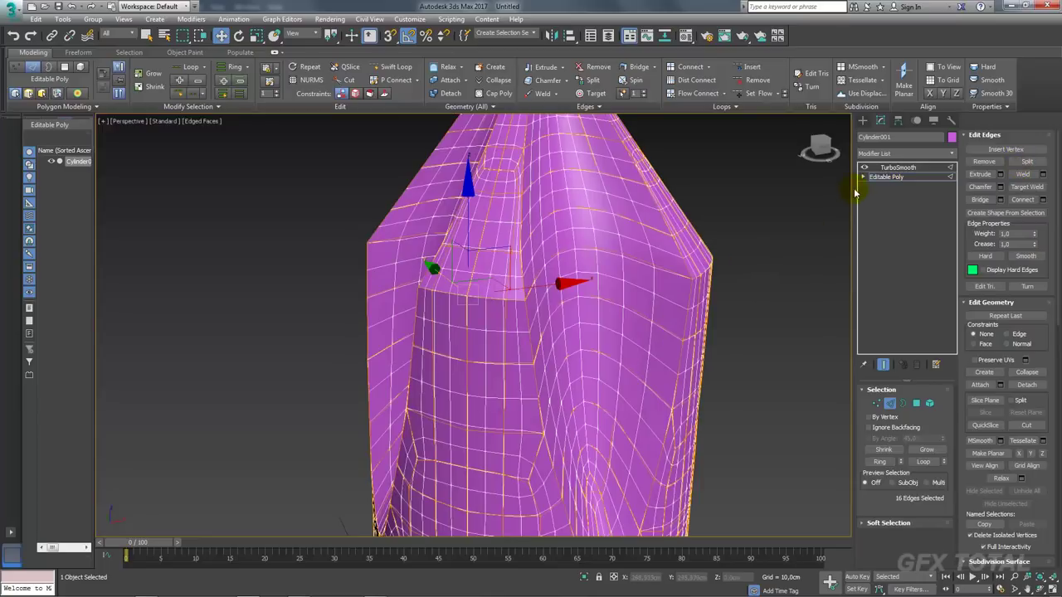
# Inspect the smoothed tip with Default Shading and shift the cylinder along X
pyautogui.click(897, 168)
pyautogui.scroll(-5, 639, 268)
pyautogui.scroll(-3, 716, 294)
pyautogui.click(717, 294)
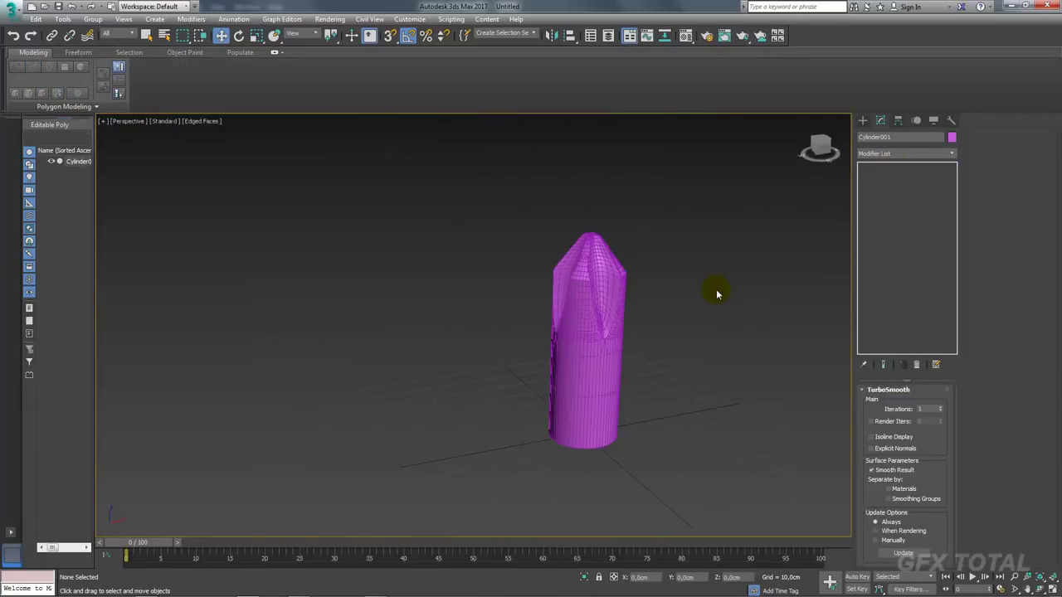
pyautogui.press('F4')
pyautogui.moveTo(623, 301)
pyautogui.keyDown('alt'); pyautogui.mouseDown(button='middle')
pyautogui.moveTo(623, 366)
pyautogui.moveTo(619, 302)
pyautogui.mouseUp(button='middle'); pyautogui.keyUp('alt')
pyautogui.click(629, 340)
pyautogui.moveTo(688, 387); pyautogui.dragTo(435, 399, button='middle')
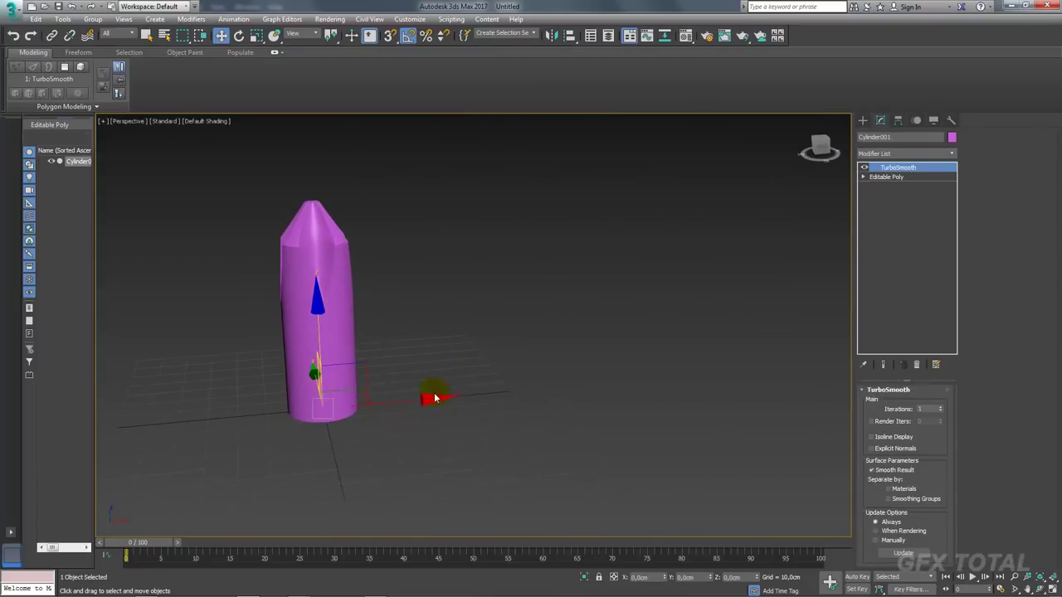
pyautogui.moveTo(409, 405)
pyautogui.mouseDown()
pyautogui.moveTo(279, 410)
pyautogui.moveTo(509, 407)
pyautogui.mouseUp()
pyautogui.moveTo(509, 407)
pyautogui.keyDown('alt'); pyautogui.mouseDown(button='middle')
pyautogui.moveTo(515, 505)
pyautogui.moveTo(501, 416)
pyautogui.mouseUp(button='middle'); pyautogui.keyUp('alt')
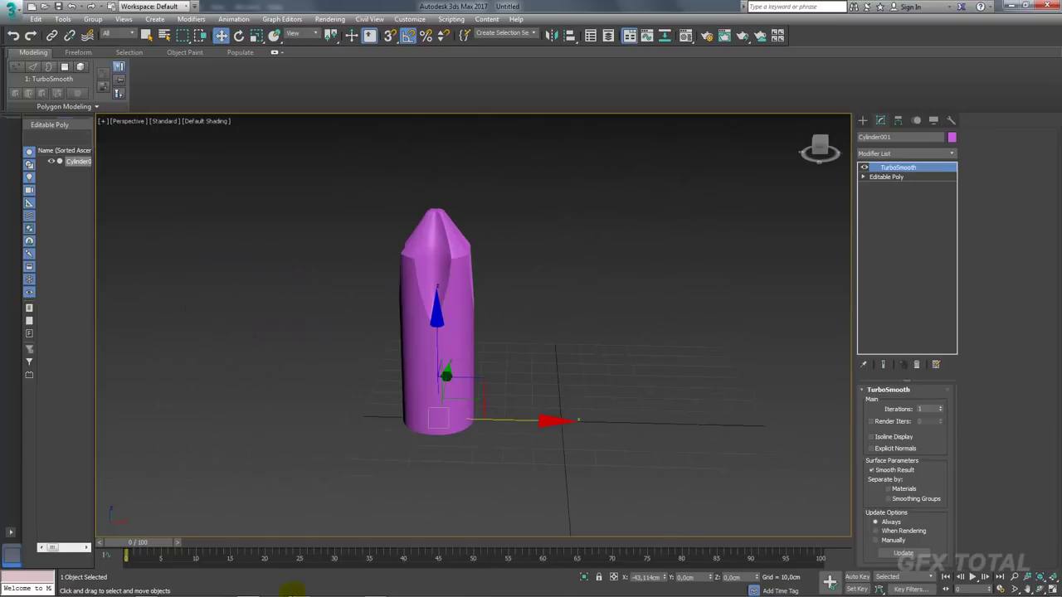
pyautogui.moveTo(147, 589)
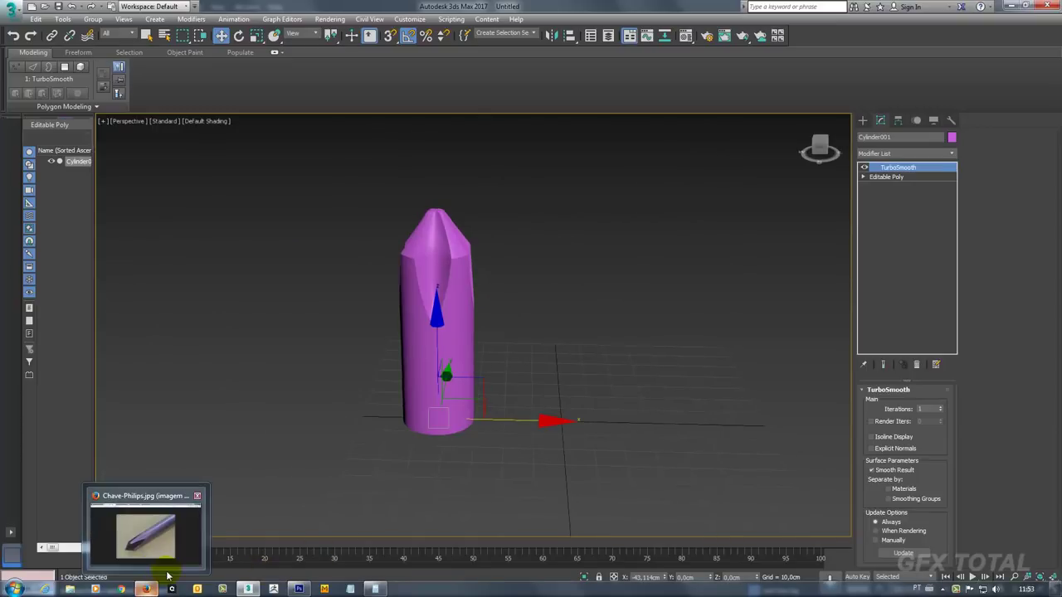
# View the chave-de-fenda flathead photo in Firefox, then bring Photoshop back up
pyautogui.click(146, 535)
pyautogui.click(290, 8)
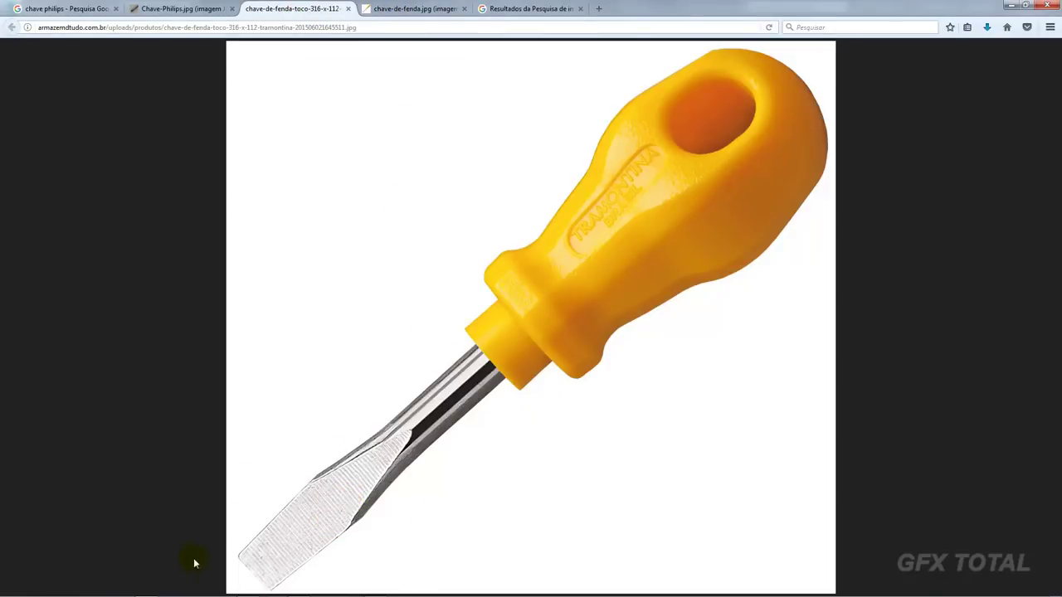
pyautogui.press('alt')
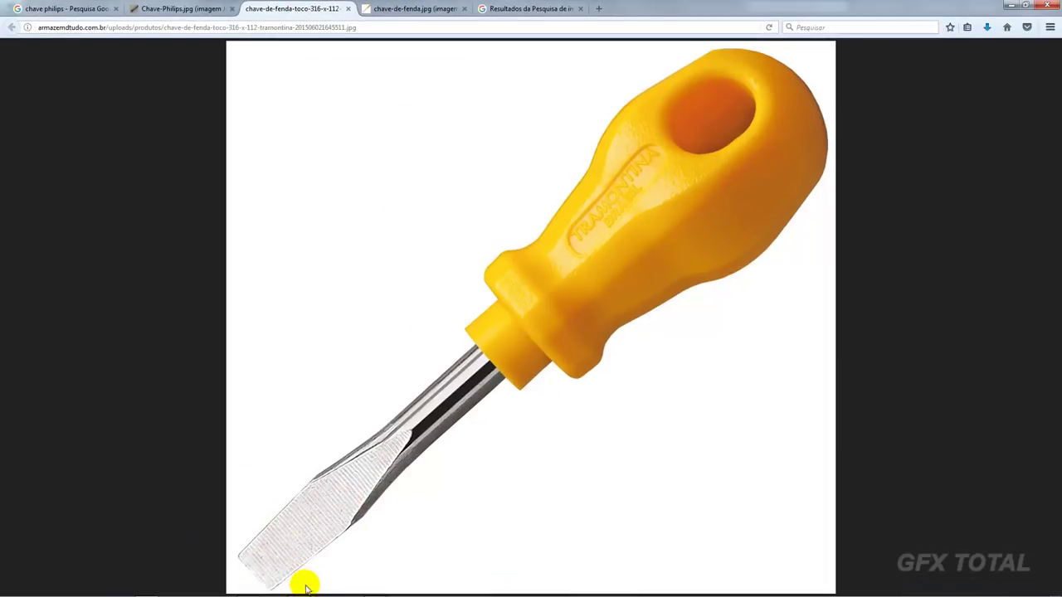
pyautogui.hotkey('alt', 'Tab')
pyautogui.click(299, 588)
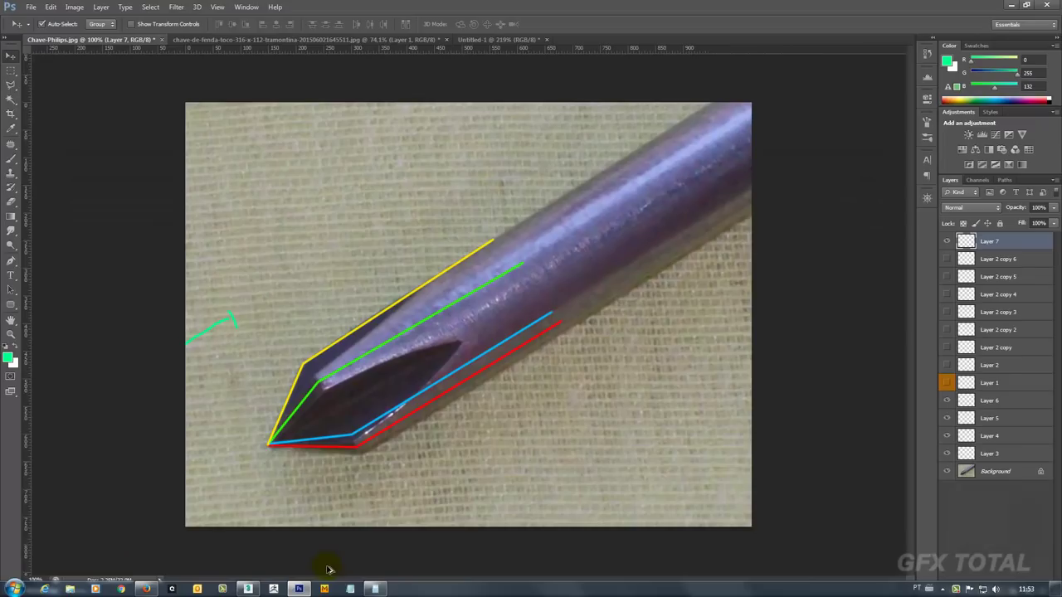
# In the chave-de-fenda document, show the black backdrop and Layer 5, nudging its stroke along the blade
pyautogui.click(283, 40)
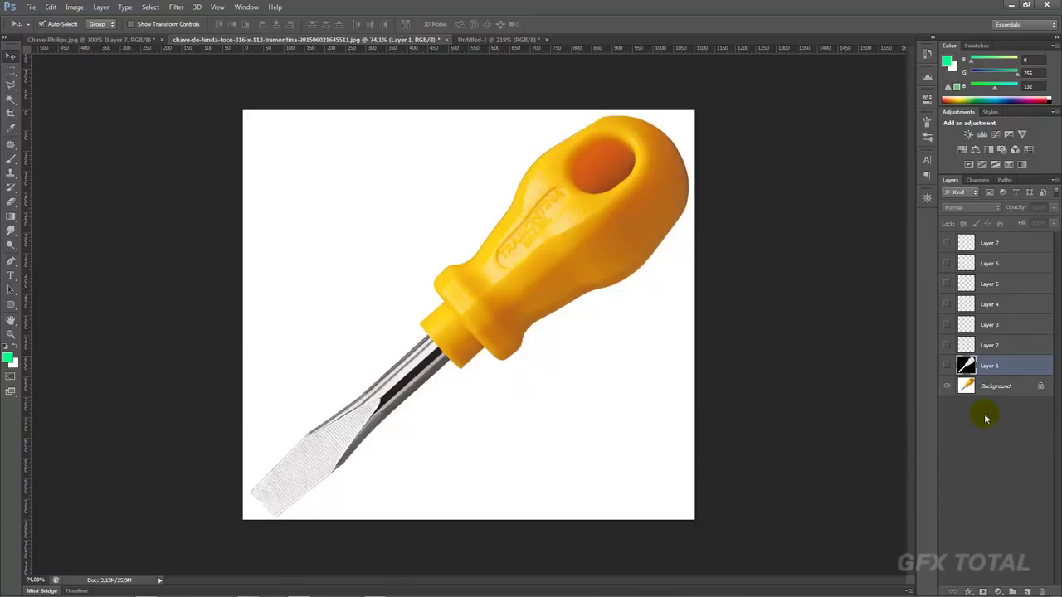
pyautogui.click(948, 369)
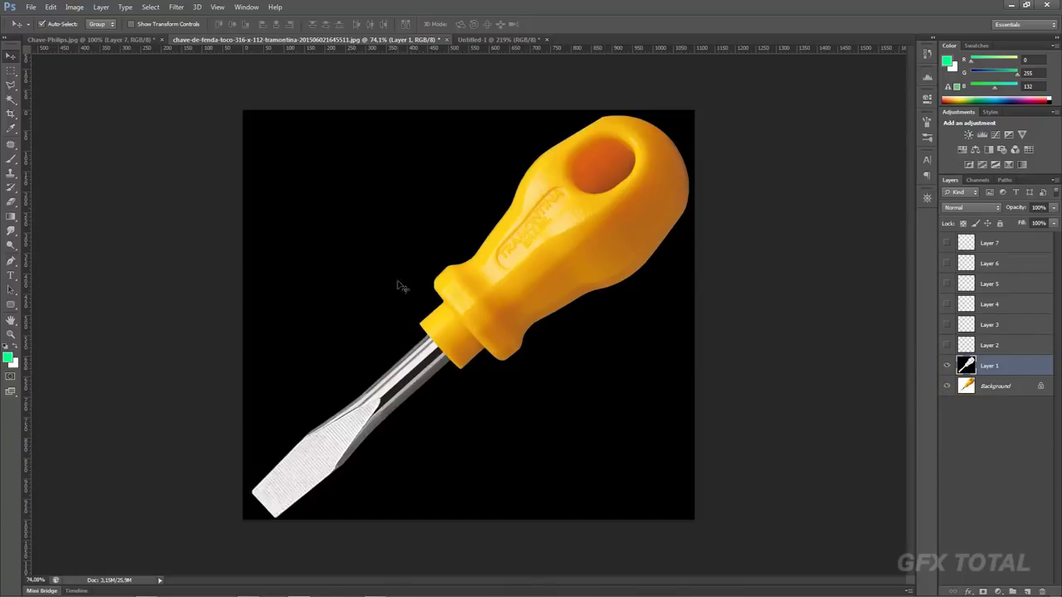
pyautogui.click(286, 501)
pyautogui.click(412, 359)
pyautogui.moveTo(410, 363)
pyautogui.mouseDown()
pyautogui.moveTo(332, 435)
pyautogui.moveTo(950, 353)
pyautogui.moveTo(948, 312)
pyautogui.mouseUp()
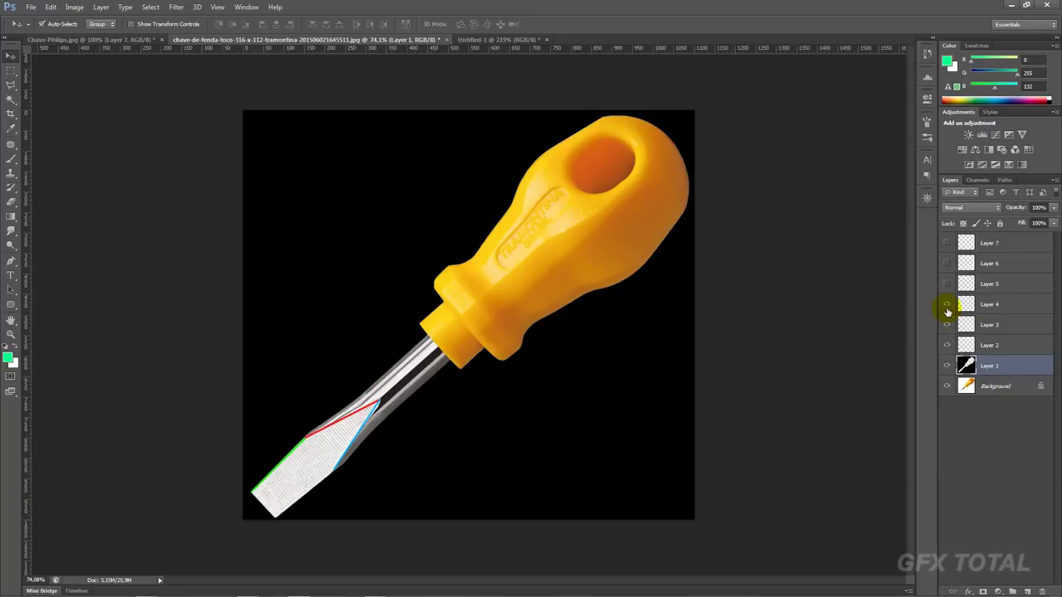
pyautogui.click(947, 285)
pyautogui.moveTo(398, 414); pyautogui.dragTo(373, 442)
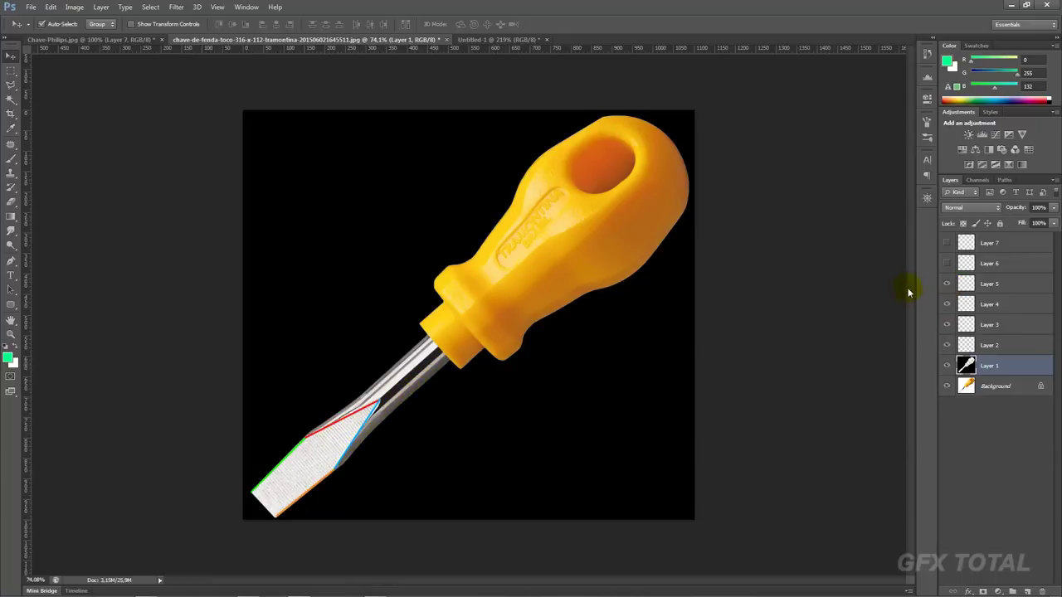
# Compare the yellow Layer 6 and green Layer 7 tip strokes, then return to 3ds Max
pyautogui.click(946, 263)
pyautogui.click(948, 264)
pyautogui.click(948, 264)
pyautogui.click(948, 263)
pyautogui.click(948, 264)
pyautogui.click(946, 243)
pyautogui.click(947, 243)
pyautogui.click(947, 243)
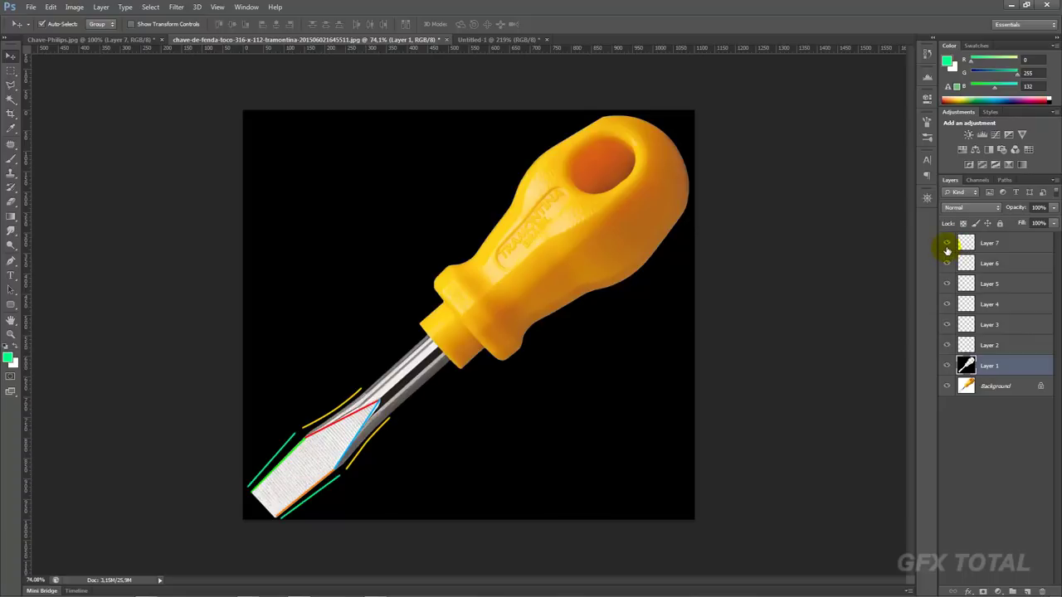
pyautogui.click(947, 243)
pyautogui.click(947, 243)
pyautogui.click(947, 243)
pyautogui.click(948, 264)
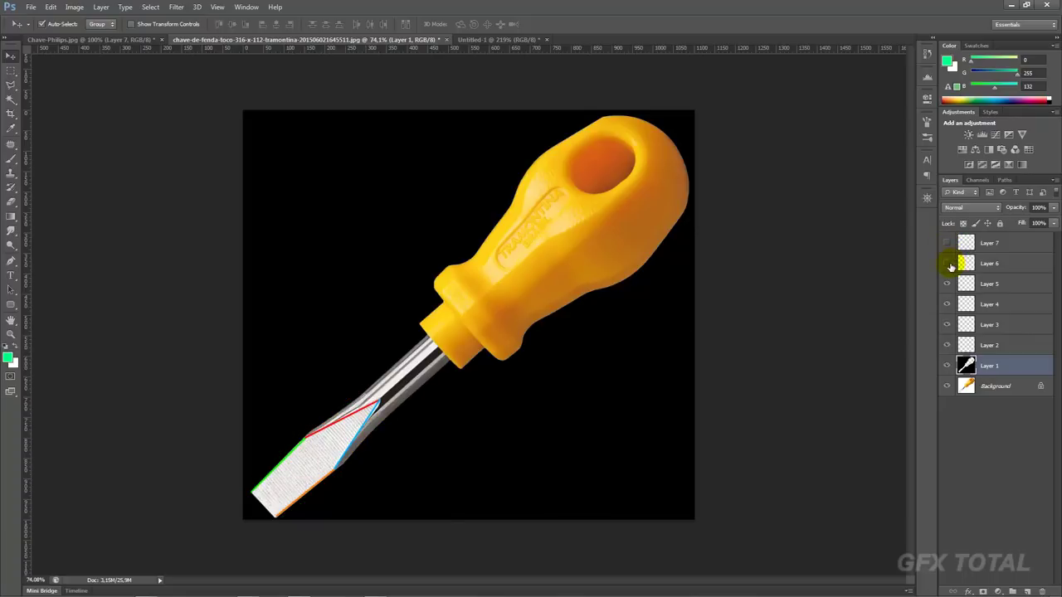
pyautogui.click(948, 264)
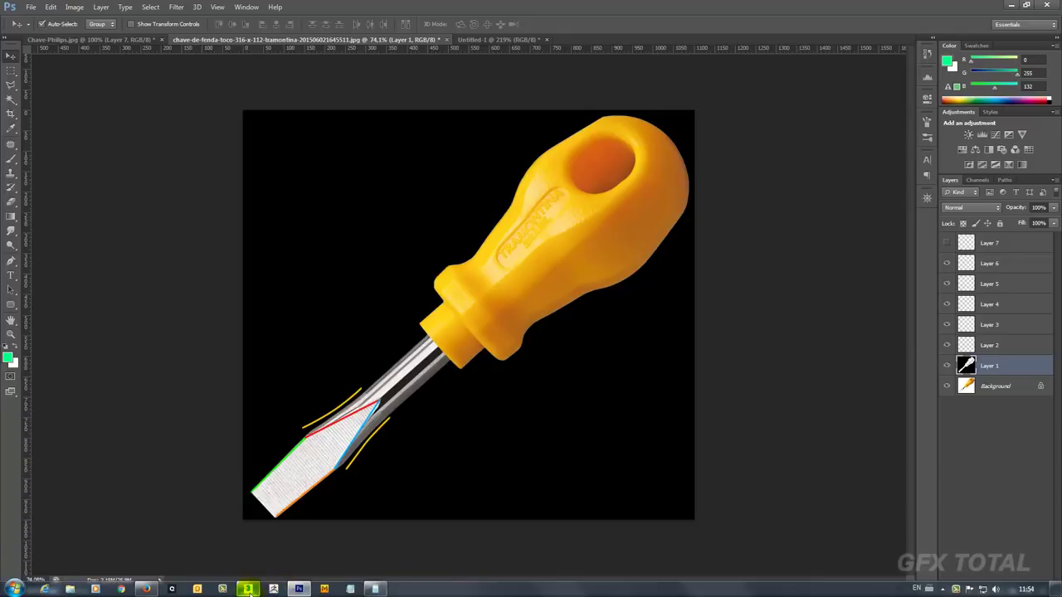
pyautogui.click(249, 589)
pyautogui.moveTo(579, 295); pyautogui.dragTo(536, 302, button='middle')
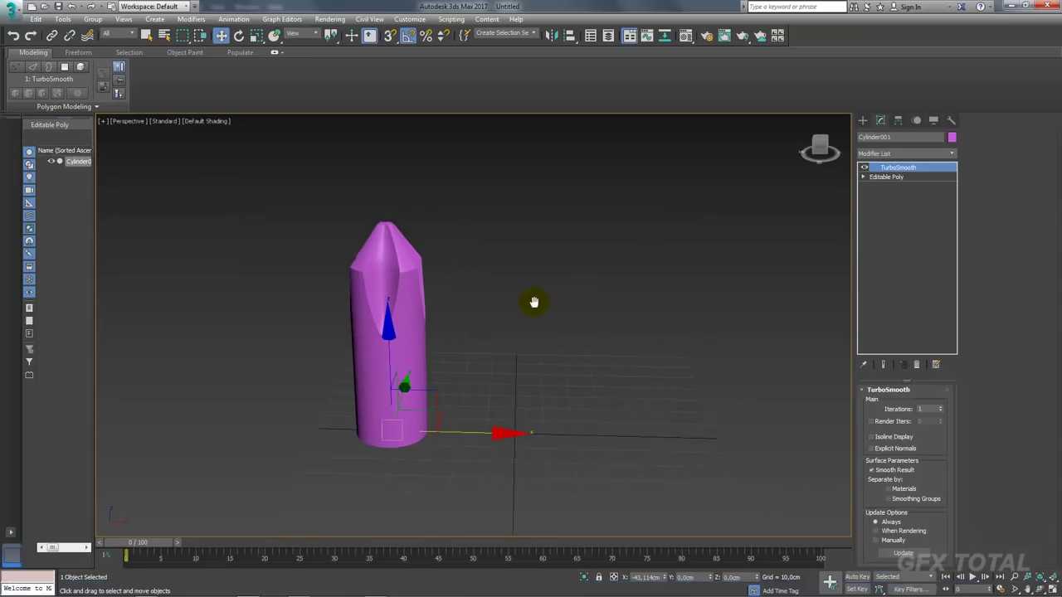
# Draw a tall 4x4-segment plane right of the Phillips tip in Front view
pyautogui.click(863, 121)
pyautogui.click(885, 189)
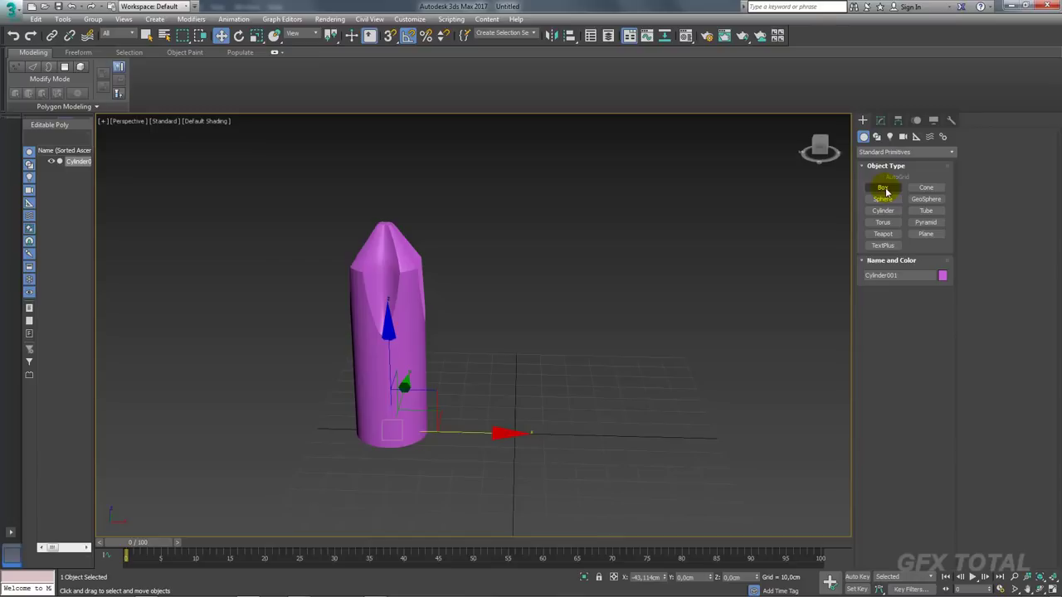
pyautogui.press('f')
pyautogui.click(926, 234)
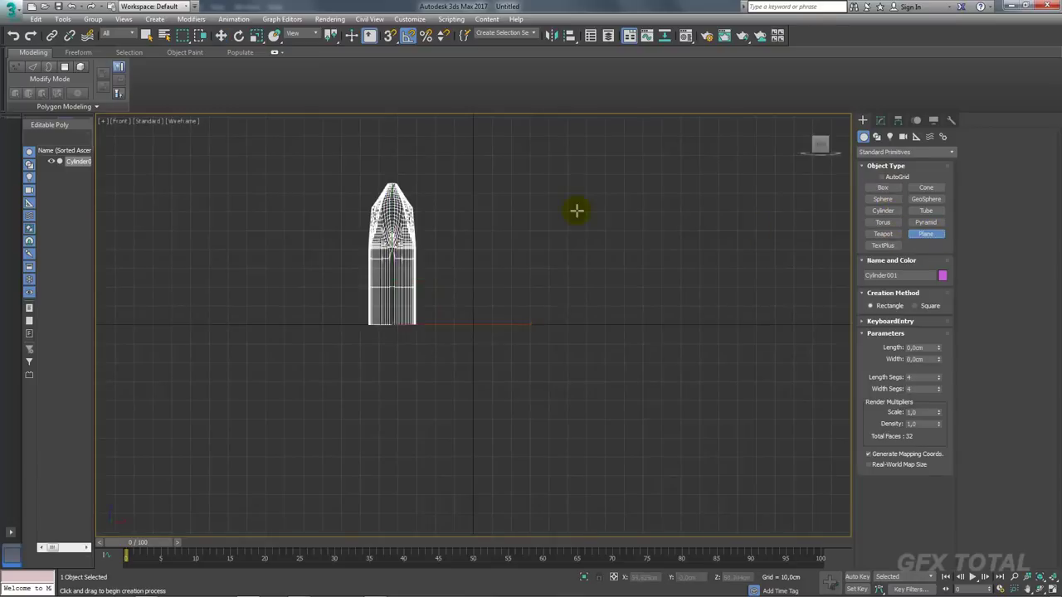
pyautogui.moveTo(471, 212); pyautogui.dragTo(527, 374)
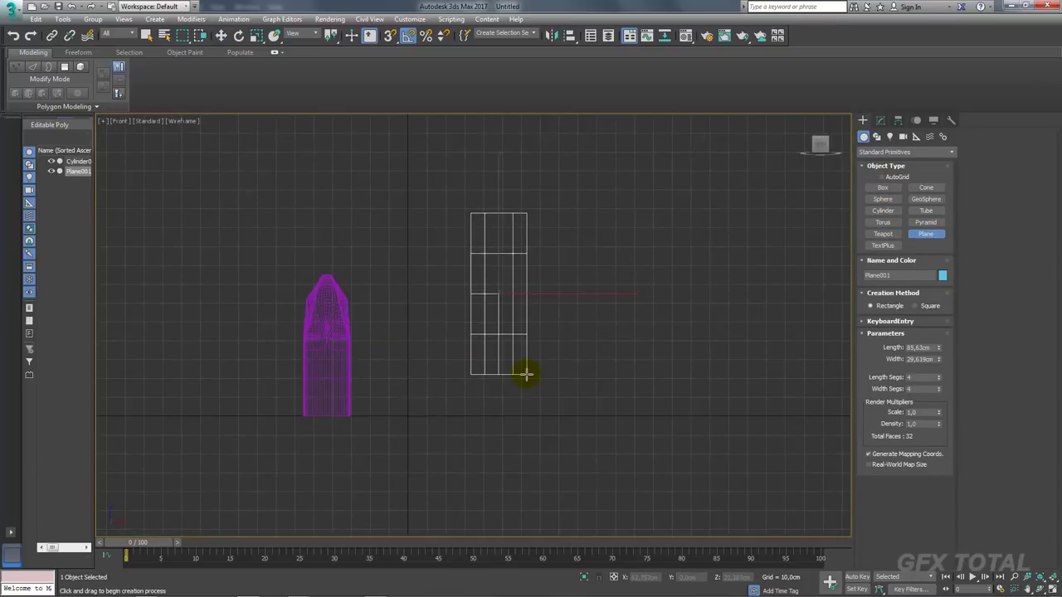
pyautogui.press('w')
pyautogui.hotkey('alt', 'Tab')
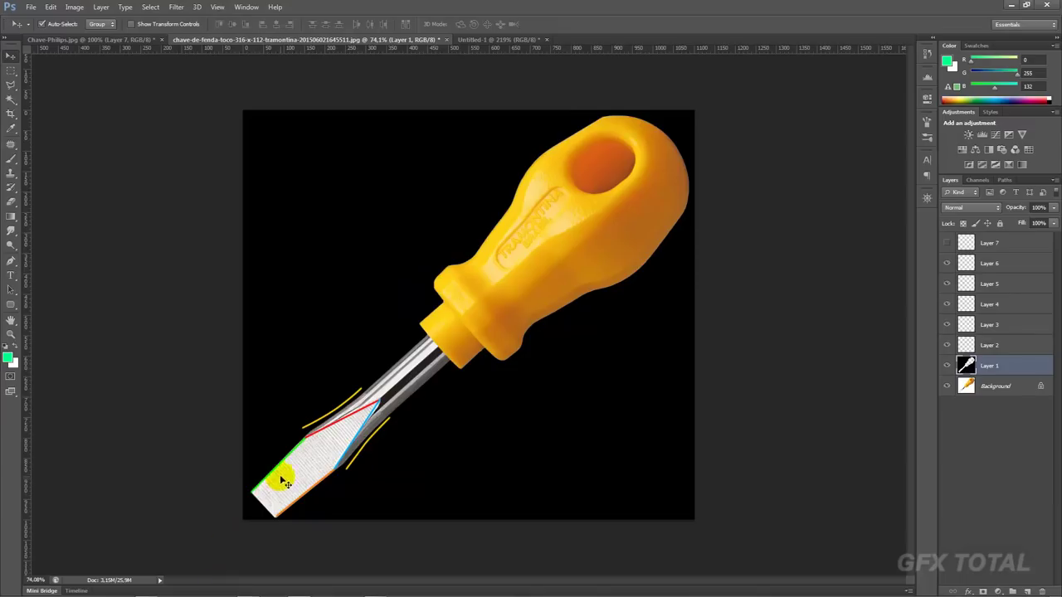
# Hide Layer 6 and fill Layer 1 solid black with Ctrl+Backspace and Ctrl+I
pyautogui.click(947, 263)
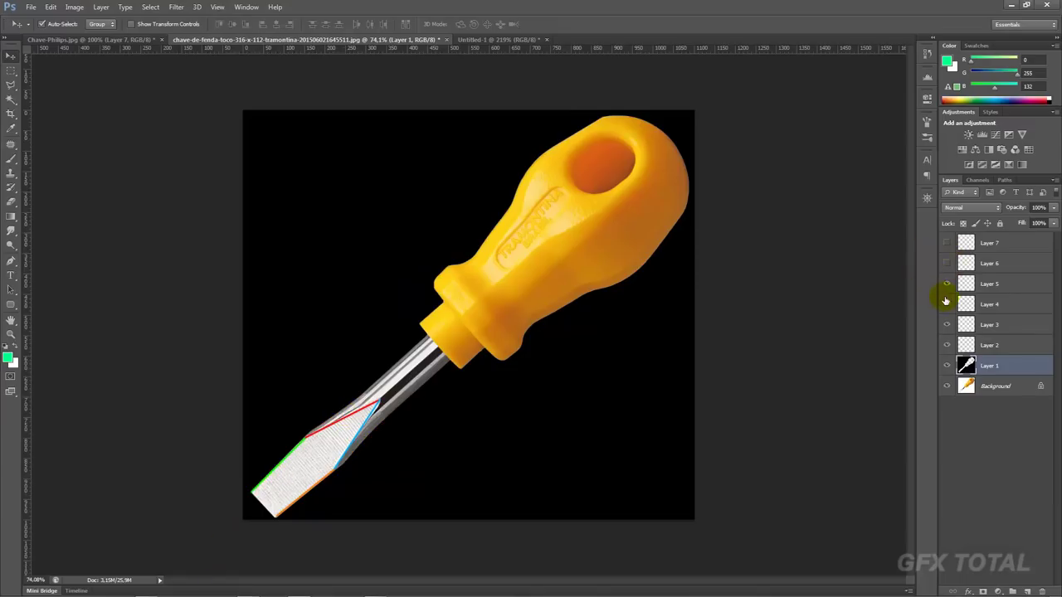
pyautogui.click(947, 365)
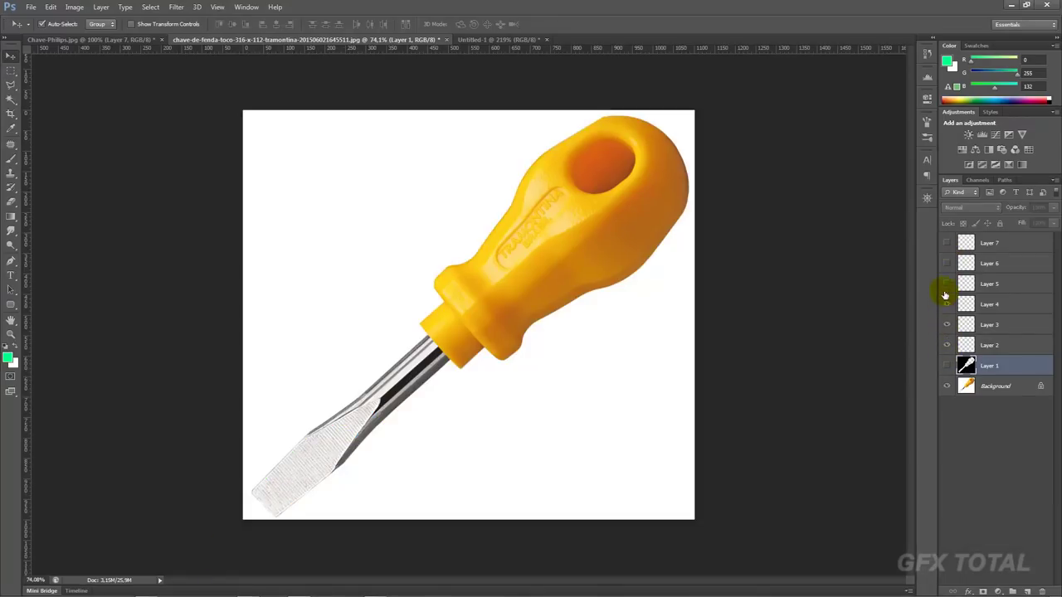
pyautogui.click(947, 366)
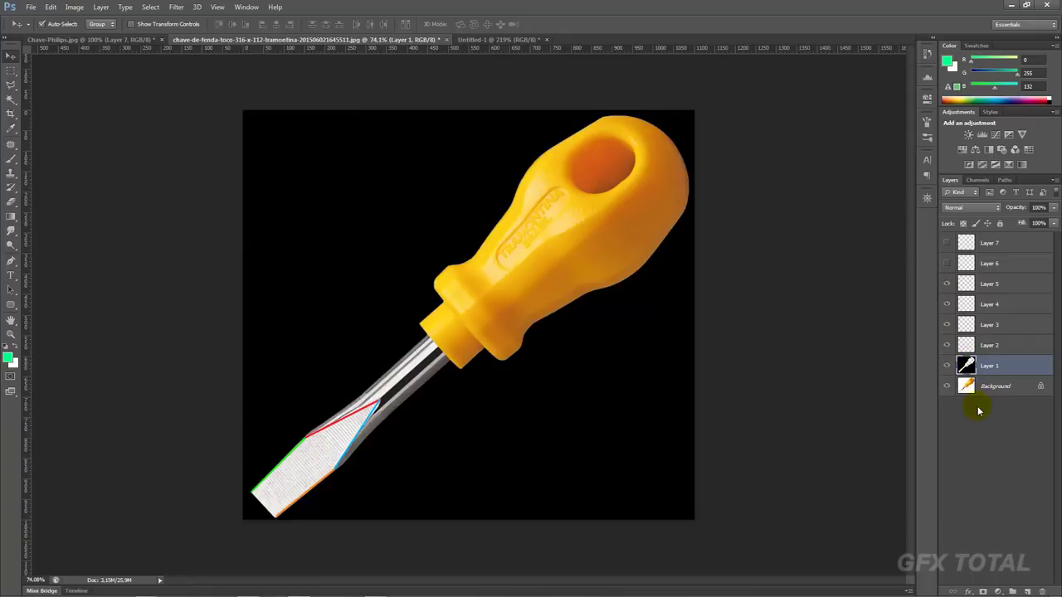
pyautogui.hotkey('alt', 'BackSpace')
pyautogui.hotkey('ctrl', 'BackSpace')
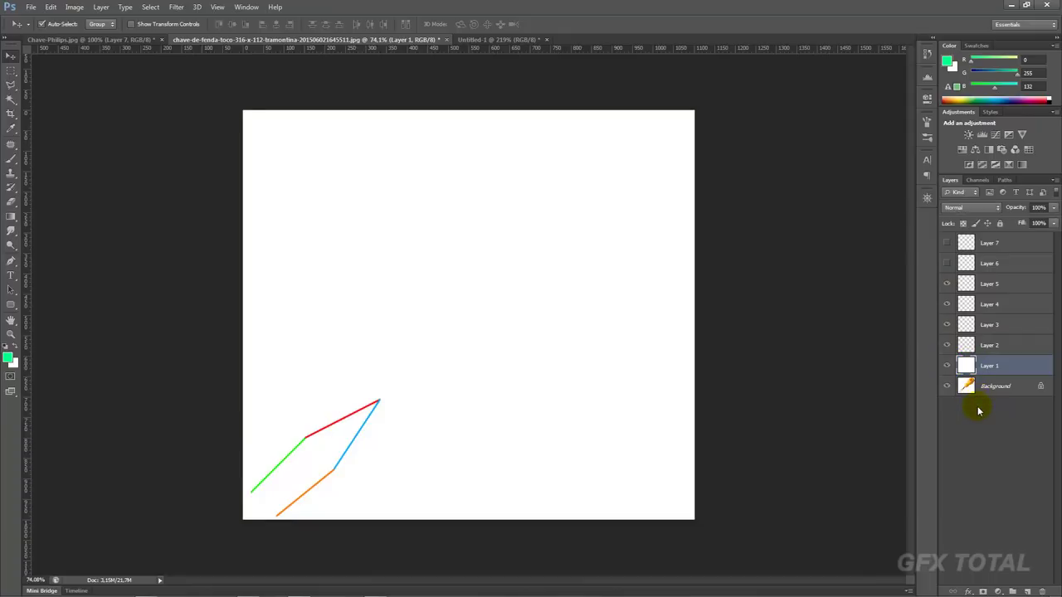
pyautogui.hotkey('ctrl', 'i')
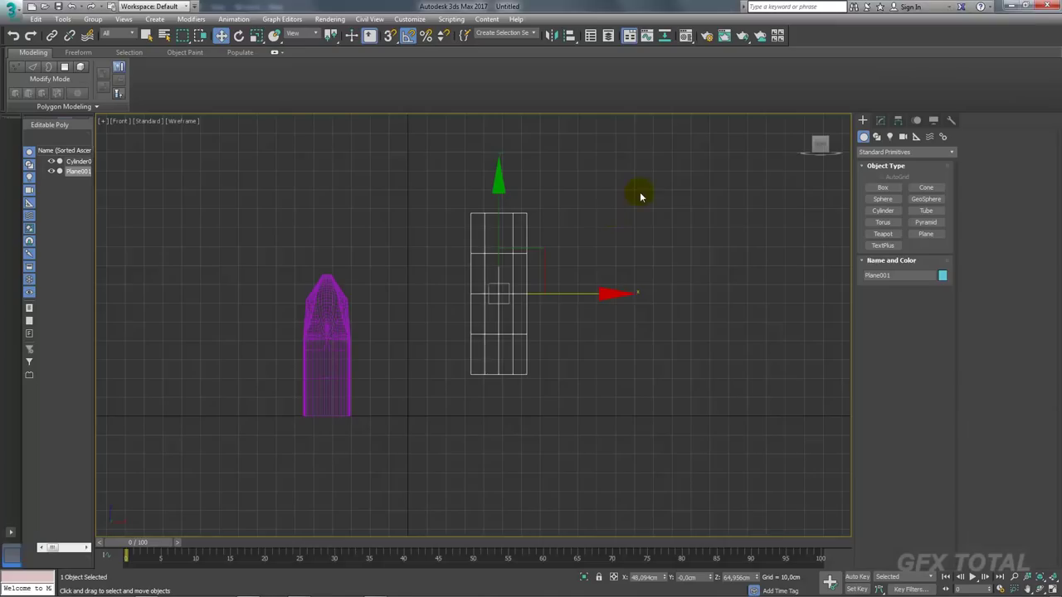
# Reduce the plane's width segments to 1 and convert it to an Editable Poly
pyautogui.scroll(4, 515, 290)
pyautogui.scroll(-4, 572, 299)
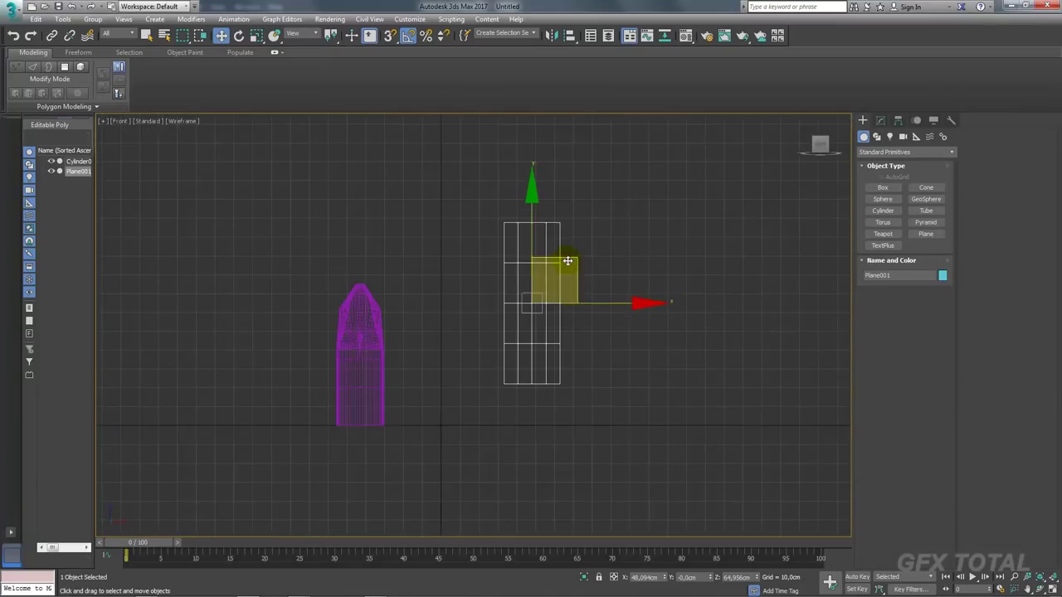
pyautogui.click(881, 123)
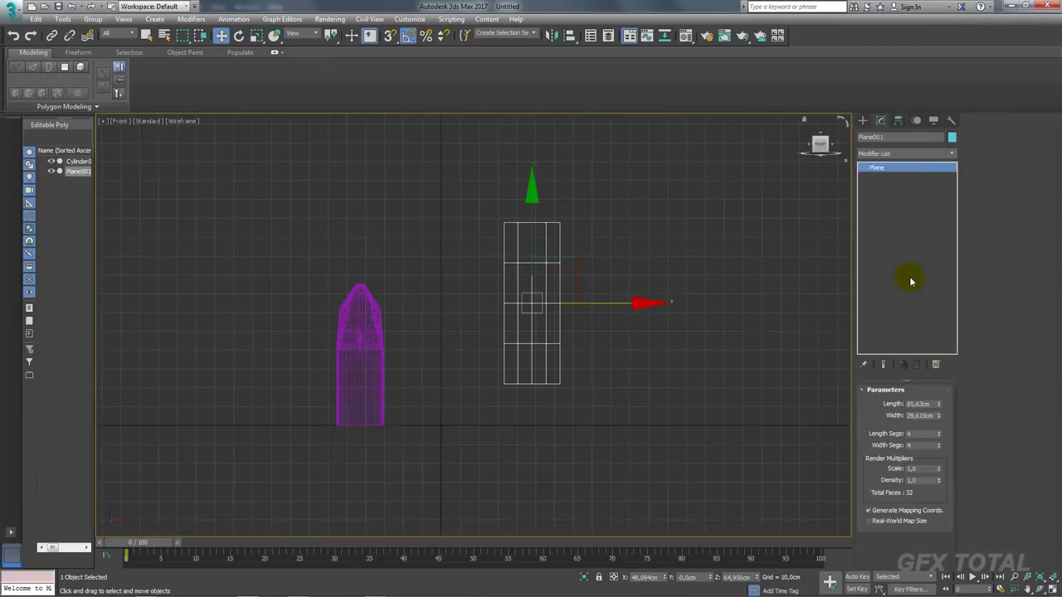
pyautogui.rightClick(939, 445)
pyautogui.rightClick(541, 300)
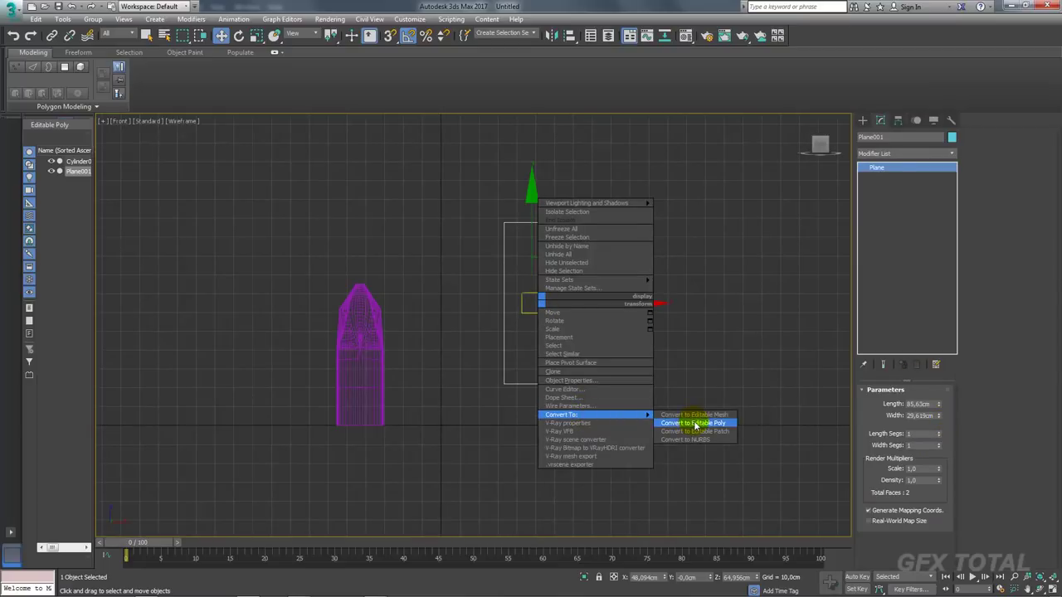
pyautogui.click(696, 425)
# Connect the top and bottom edges, pinch the bottom vertices to a point and narrow the top
pyautogui.click(892, 404)
pyautogui.click(532, 222)
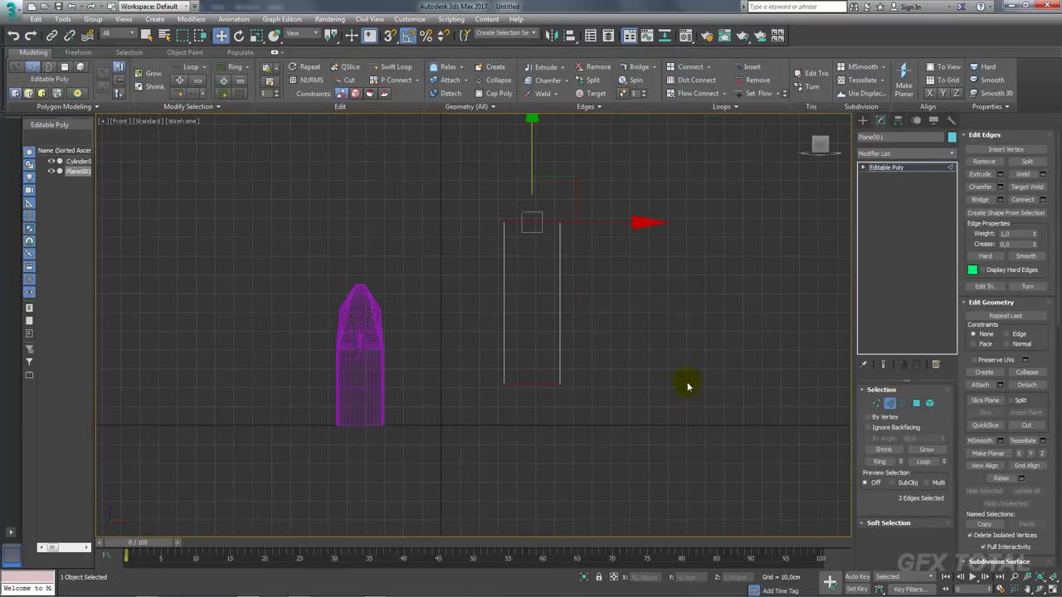
pyautogui.click(1022, 200)
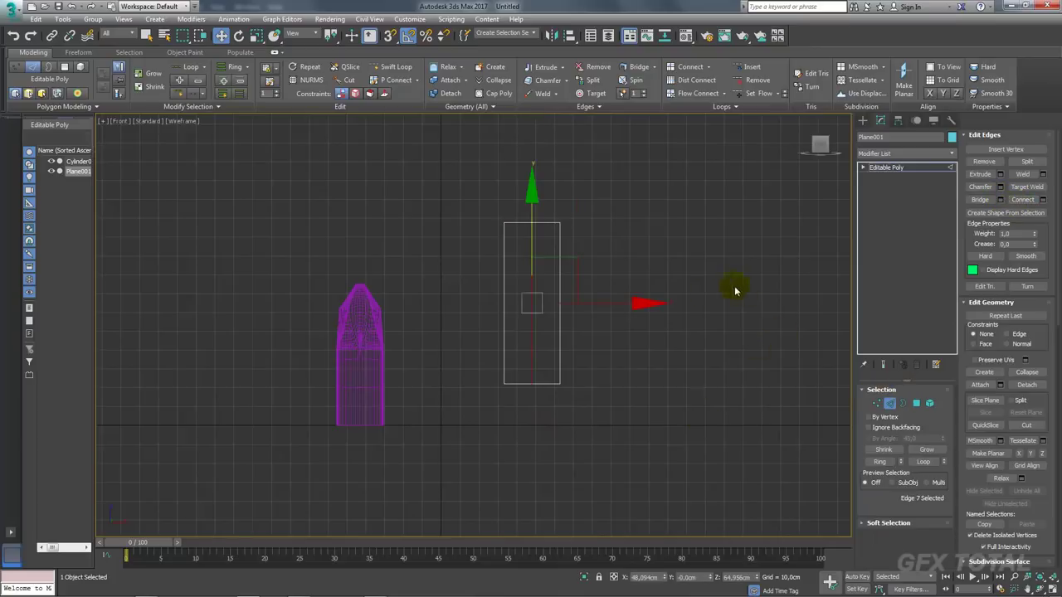
pyautogui.click(1023, 200)
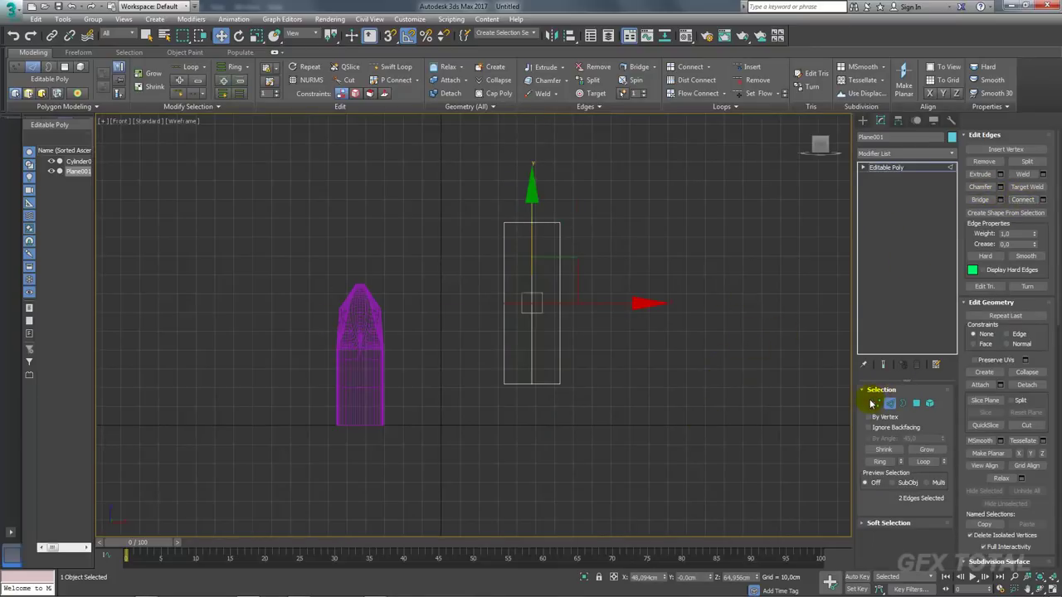
pyautogui.click(877, 403)
pyautogui.moveTo(469, 407)
pyautogui.mouseDown()
pyautogui.moveTo(660, 383)
pyautogui.moveTo(536, 394)
pyautogui.mouseUp()
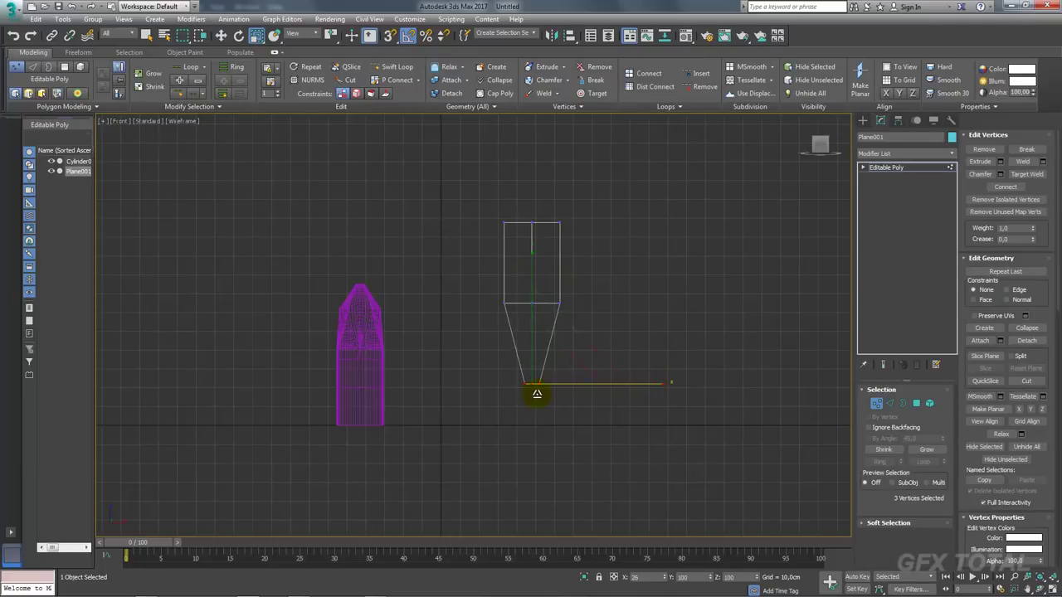
pyautogui.moveTo(450, 194); pyautogui.dragTo(581, 232)
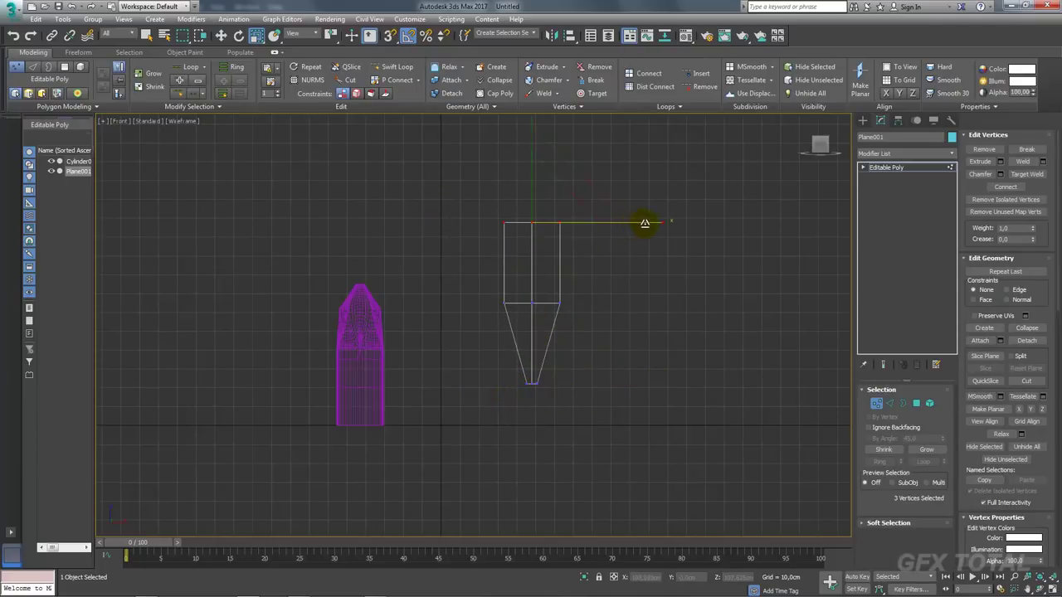
pyautogui.moveTo(644, 223); pyautogui.dragTo(638, 226)
# Rotate all the plane's polygons -10° with angle snap in Perspective view
pyautogui.click(886, 166)
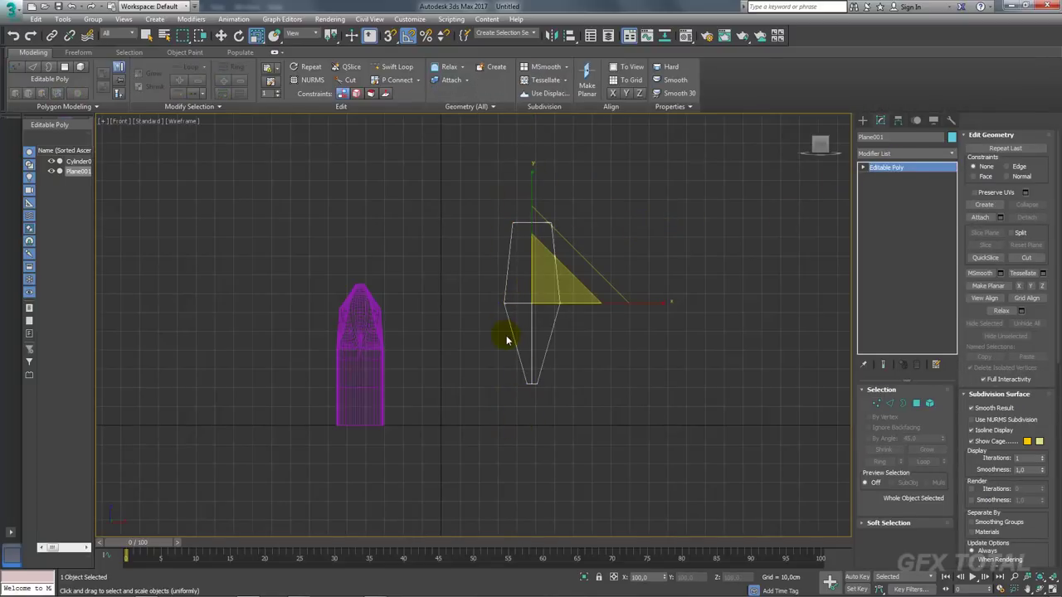
pyautogui.press('p')
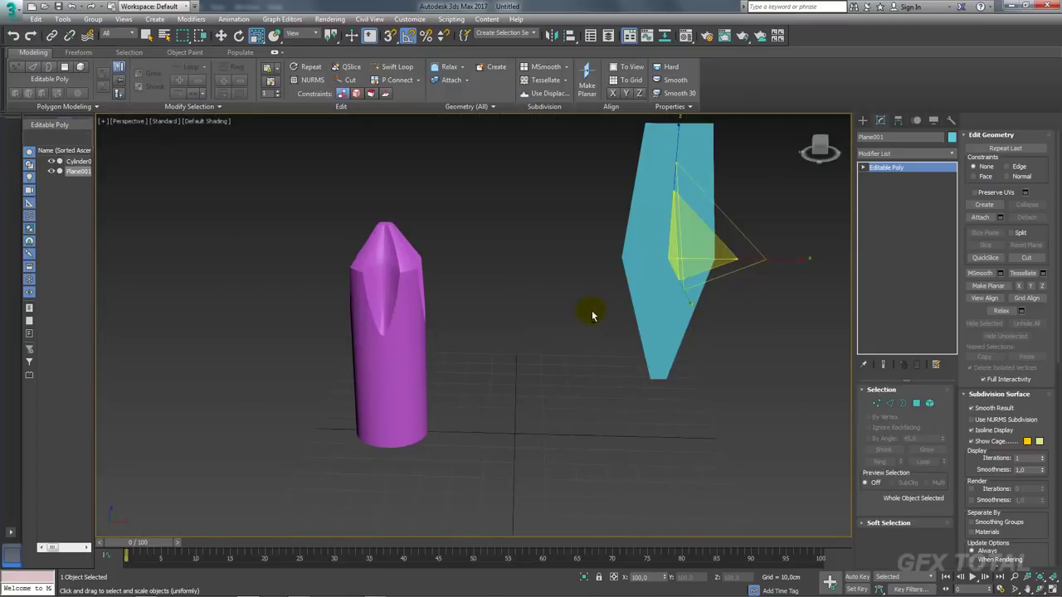
pyautogui.moveTo(593, 308)
pyautogui.keyDown('alt'); pyautogui.mouseDown(button='middle')
pyautogui.moveTo(657, 336)
pyautogui.moveTo(625, 387)
pyautogui.mouseUp(button='middle'); pyautogui.keyUp('alt')
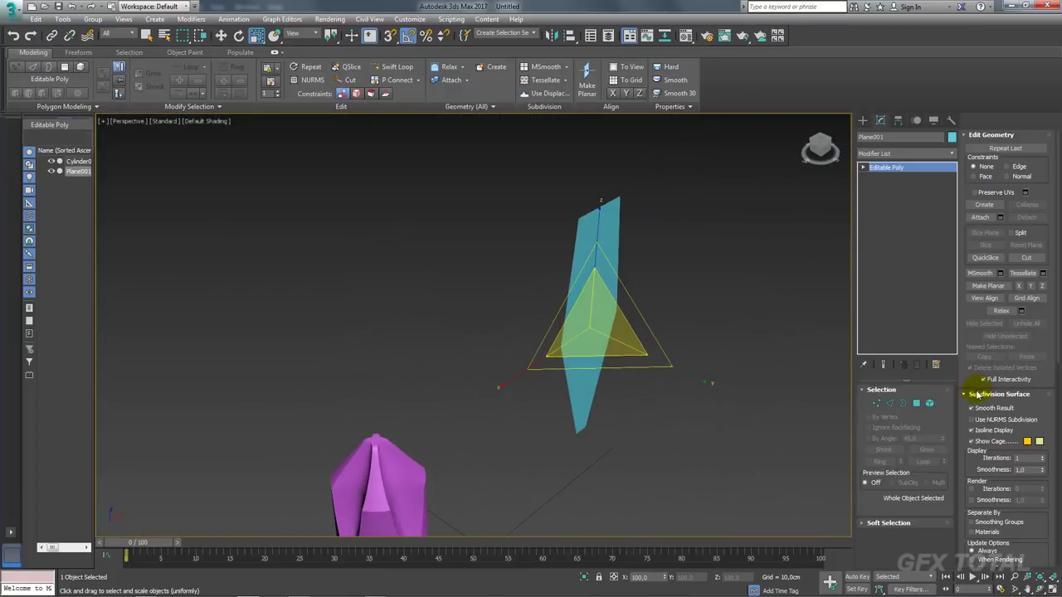
pyautogui.click(929, 403)
pyautogui.click(581, 386)
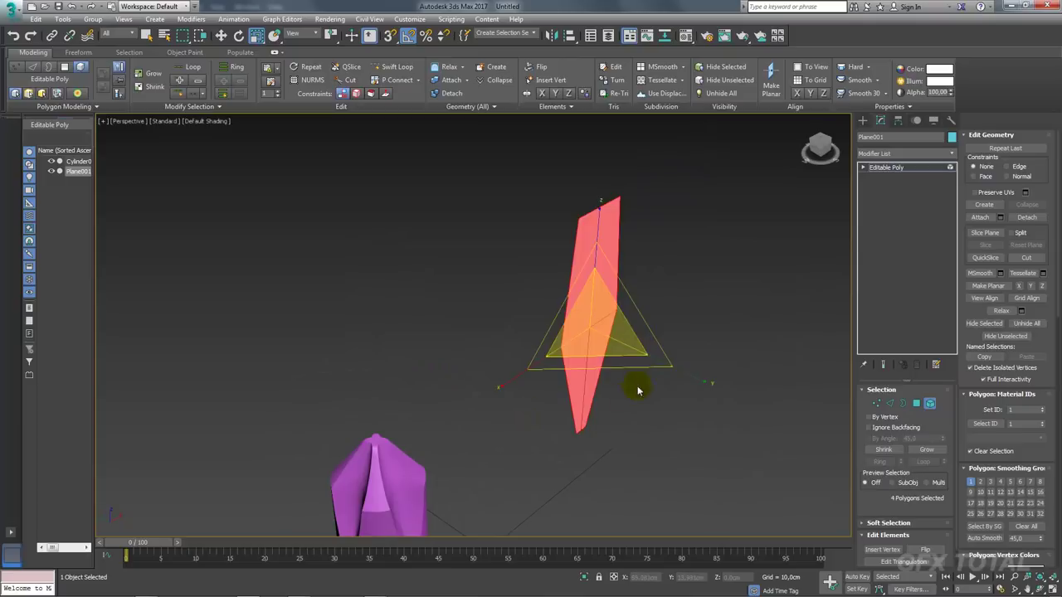
pyautogui.press('F4')
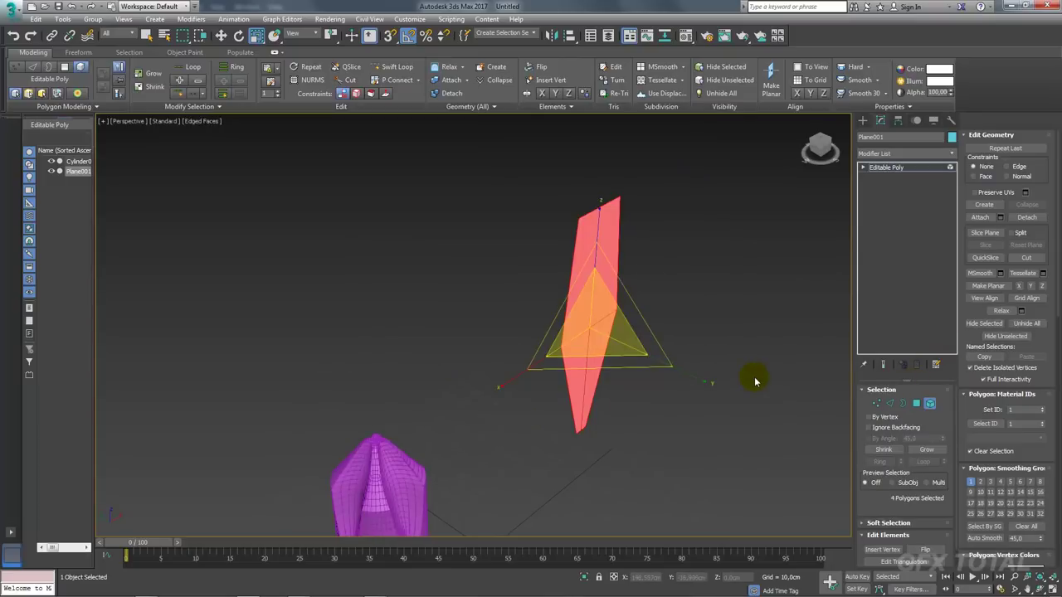
pyautogui.press('w')
pyautogui.keyDown('alt'); pyautogui.moveTo(652, 305); pyautogui.dragTo(644, 315, button='middle'); pyautogui.keyUp('alt')
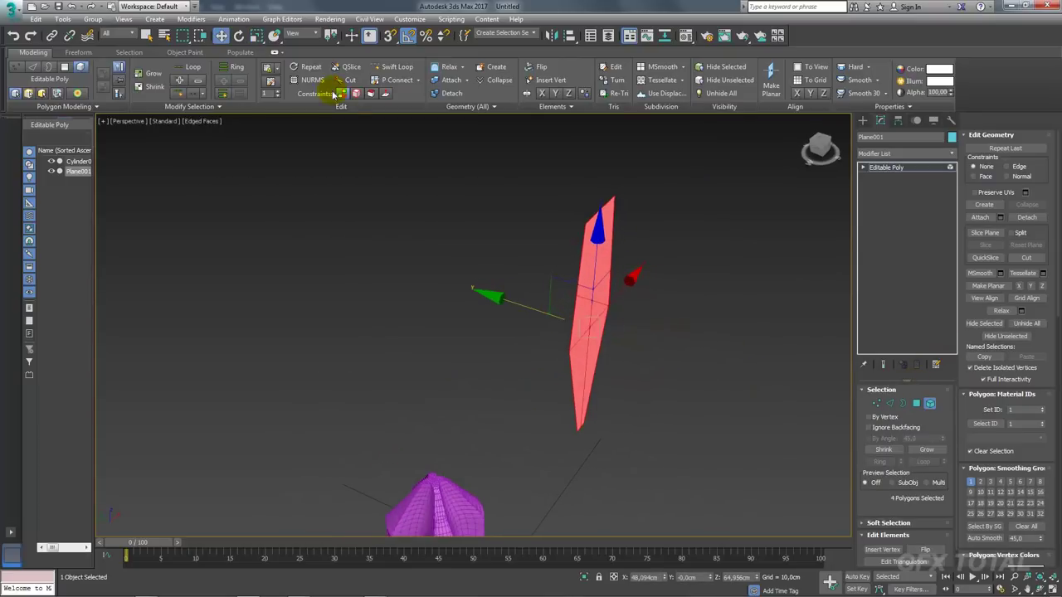
pyautogui.click(239, 35)
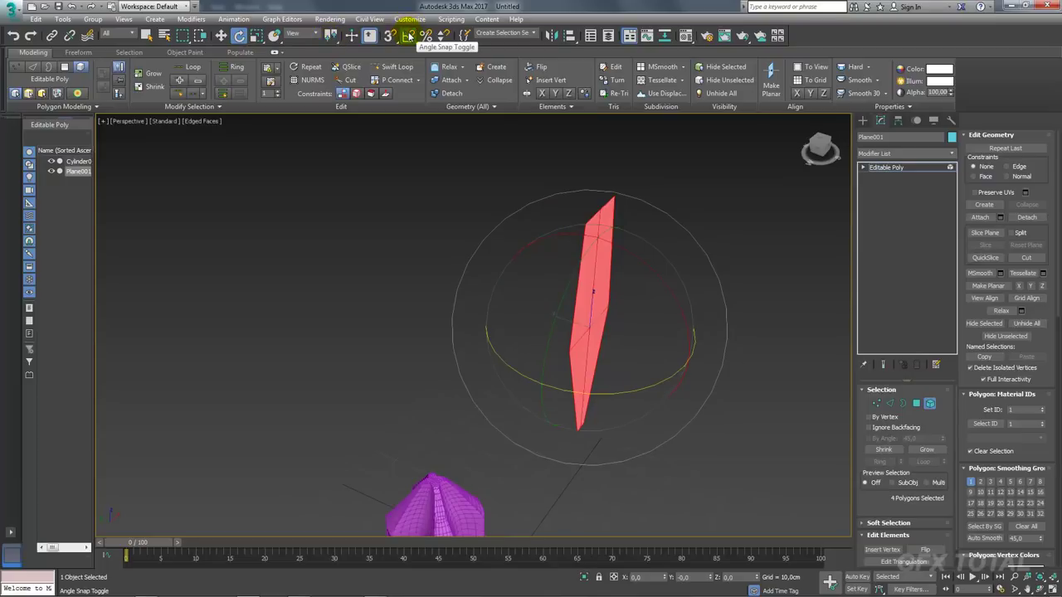
pyautogui.click(408, 37)
pyautogui.moveTo(652, 269); pyautogui.dragTo(644, 269)
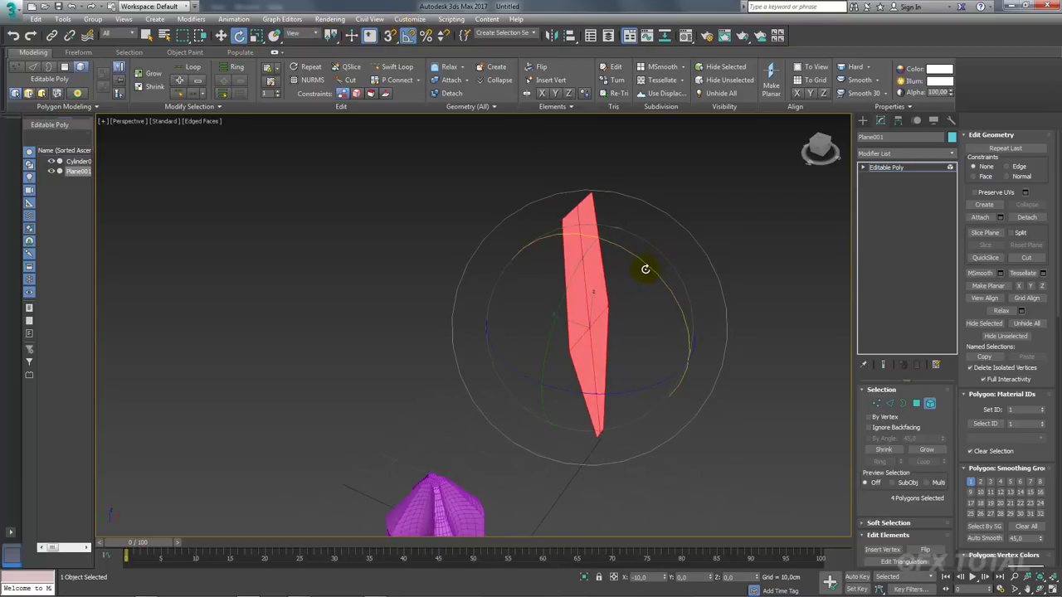
pyautogui.click(927, 170)
pyautogui.keyDown('alt'); pyautogui.moveTo(517, 152); pyautogui.dragTo(418, 193, button='middle'); pyautogui.keyUp('alt')
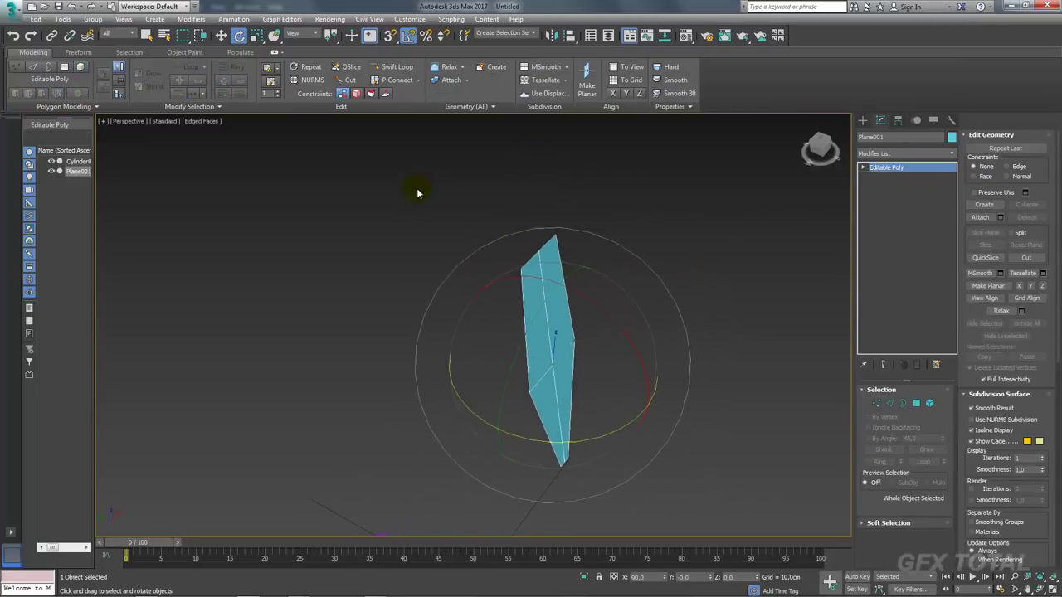
pyautogui.click(275, 51)
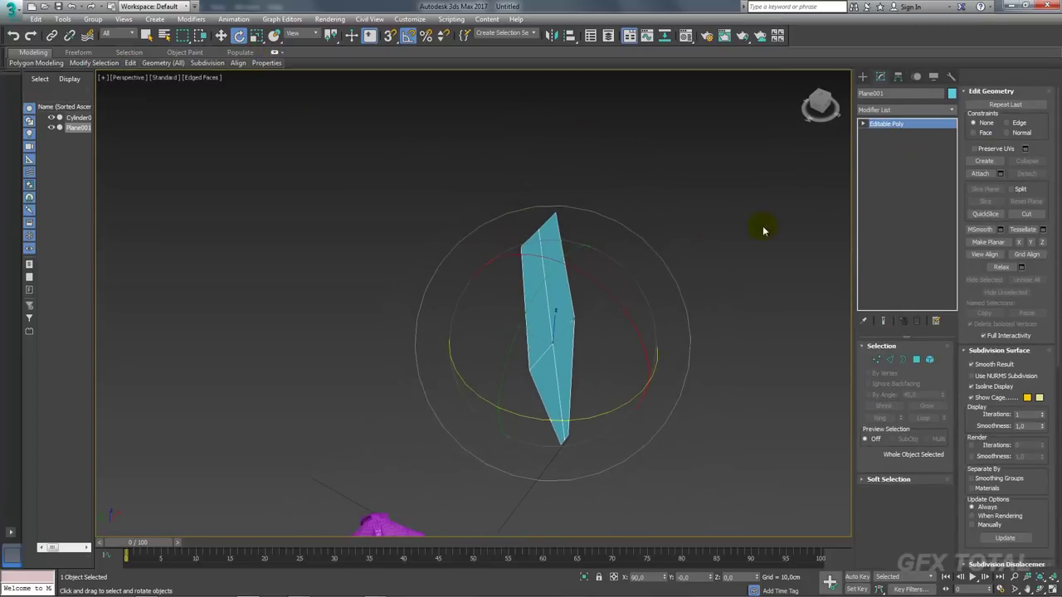
# Mirror the blade plane across Y as a Copy
pyautogui.click(552, 36)
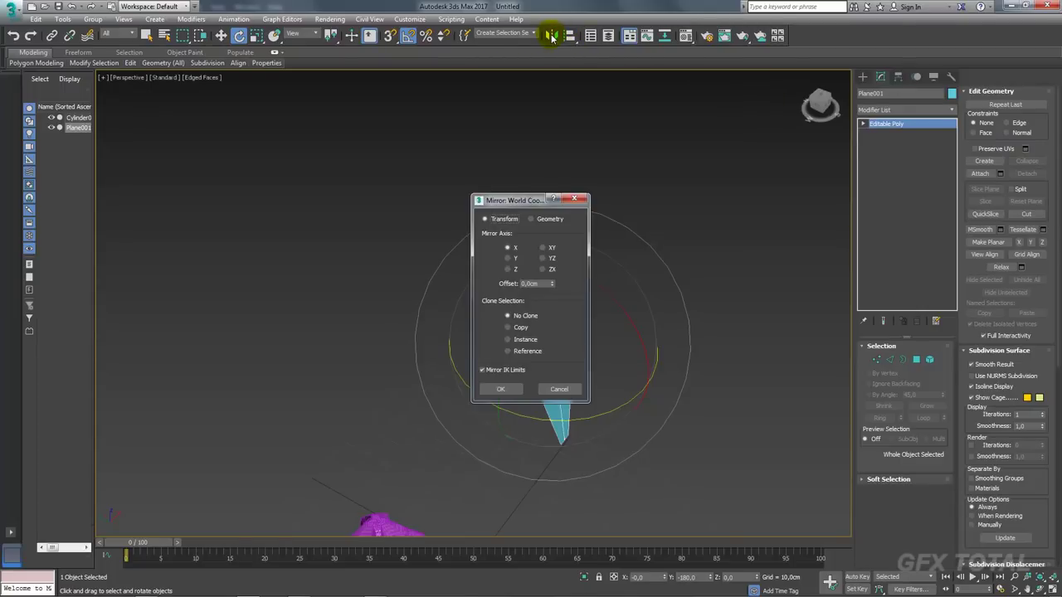
pyautogui.moveTo(507, 201); pyautogui.dragTo(738, 132)
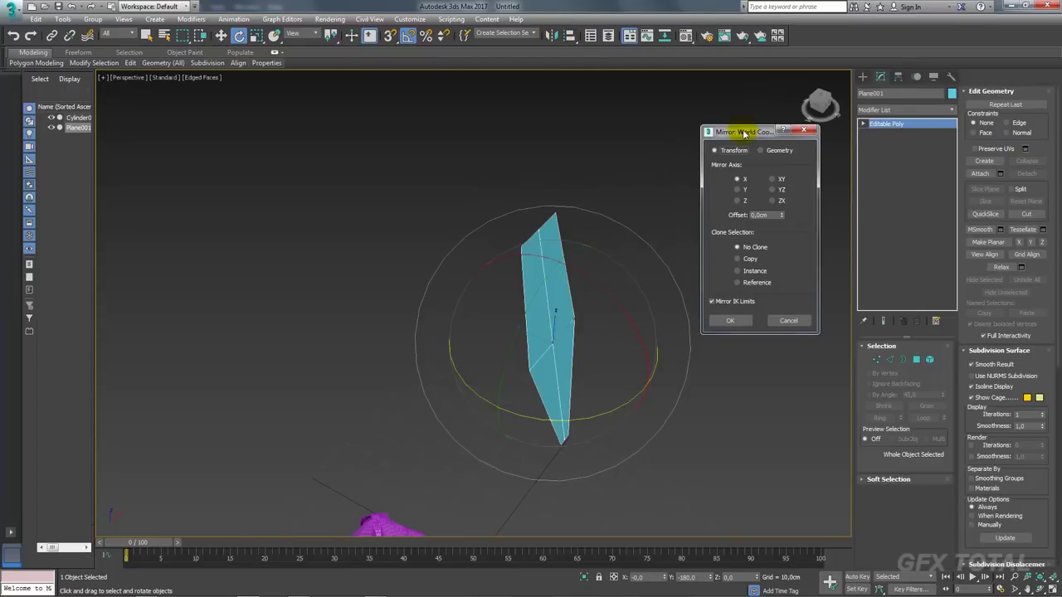
pyautogui.click(740, 259)
pyautogui.click(739, 190)
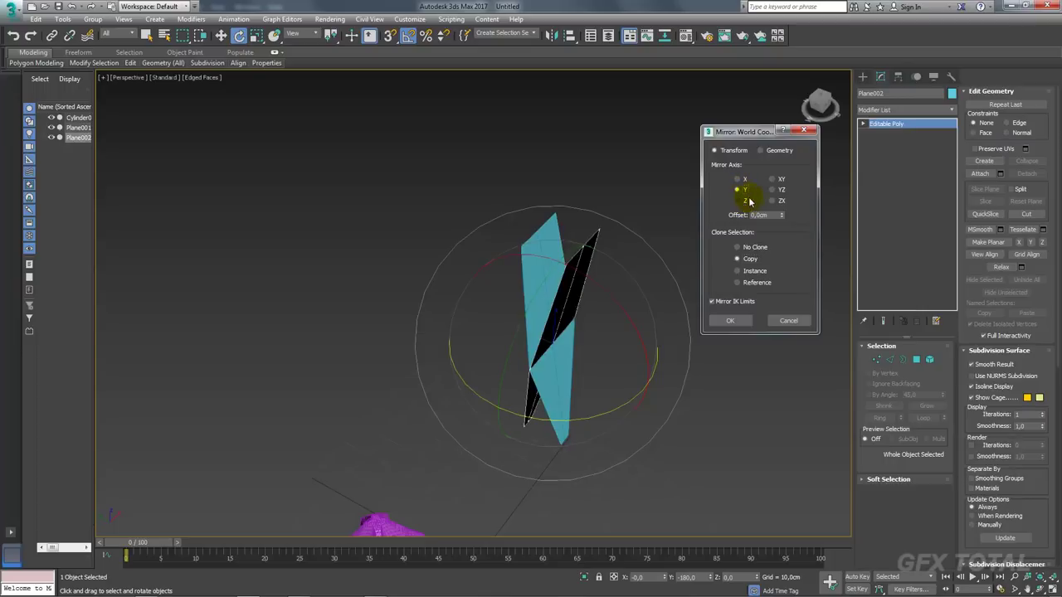
pyautogui.click(737, 200)
pyautogui.click(736, 190)
pyautogui.click(730, 320)
# Reselect the mirrored copy and apply the mirror to it again
pyautogui.press('w')
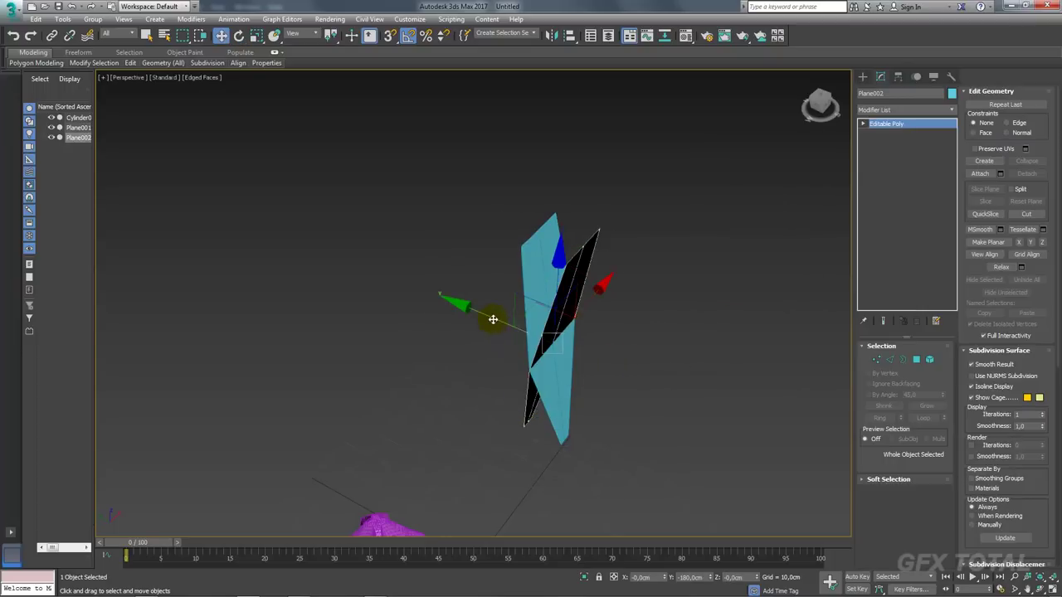
pyautogui.moveTo(493, 319)
pyautogui.keyDown('alt'); pyautogui.mouseDown(button='middle')
pyautogui.moveTo(563, 345)
pyautogui.moveTo(590, 320)
pyautogui.moveTo(524, 329)
pyautogui.moveTo(495, 319)
pyautogui.mouseUp(button='middle'); pyautogui.keyUp('alt')
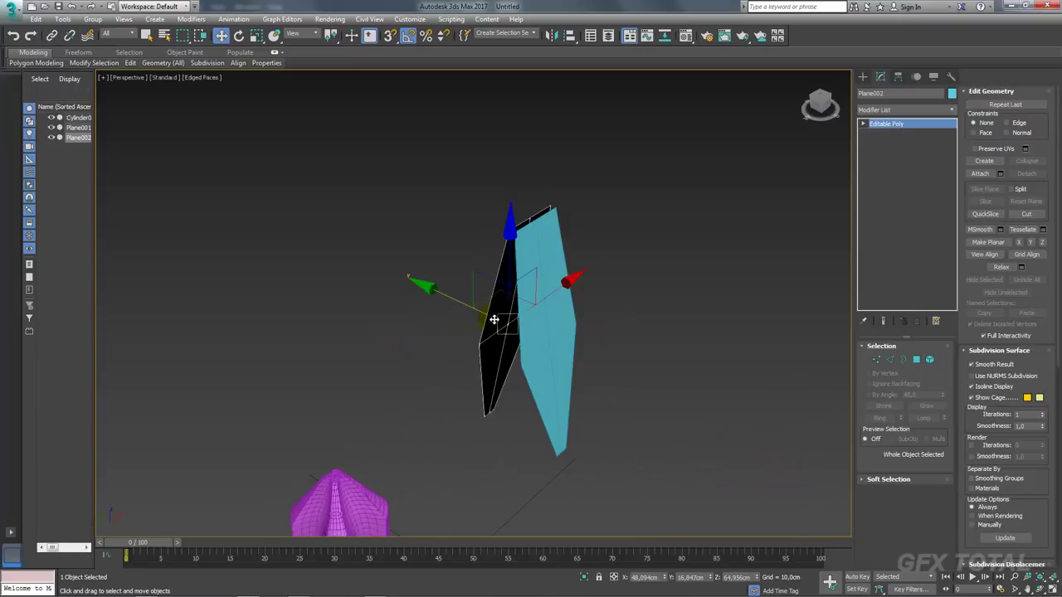
pyautogui.click(533, 331)
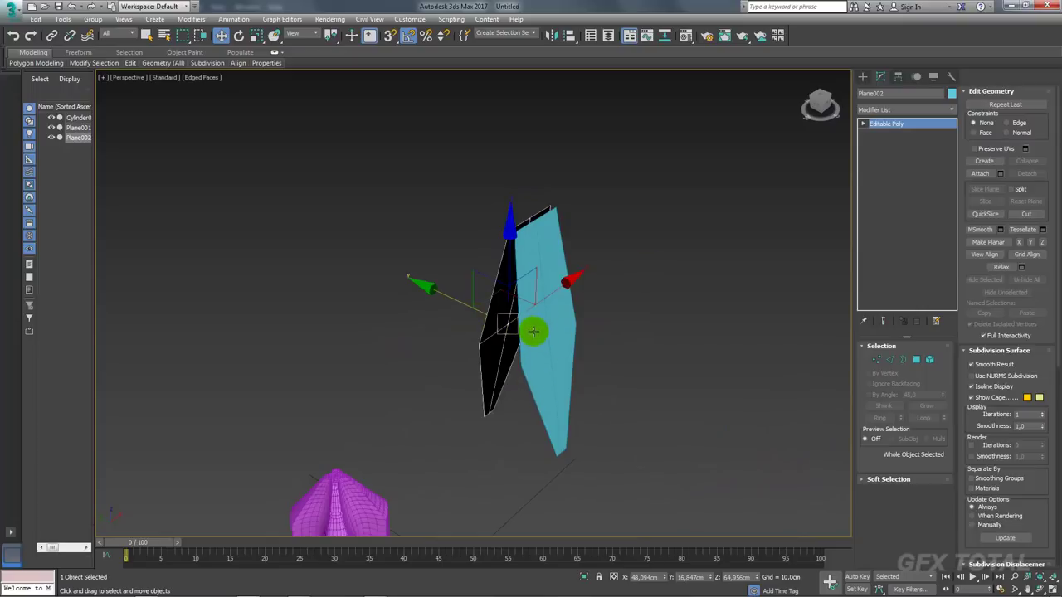
pyautogui.click(553, 332)
pyautogui.click(551, 35)
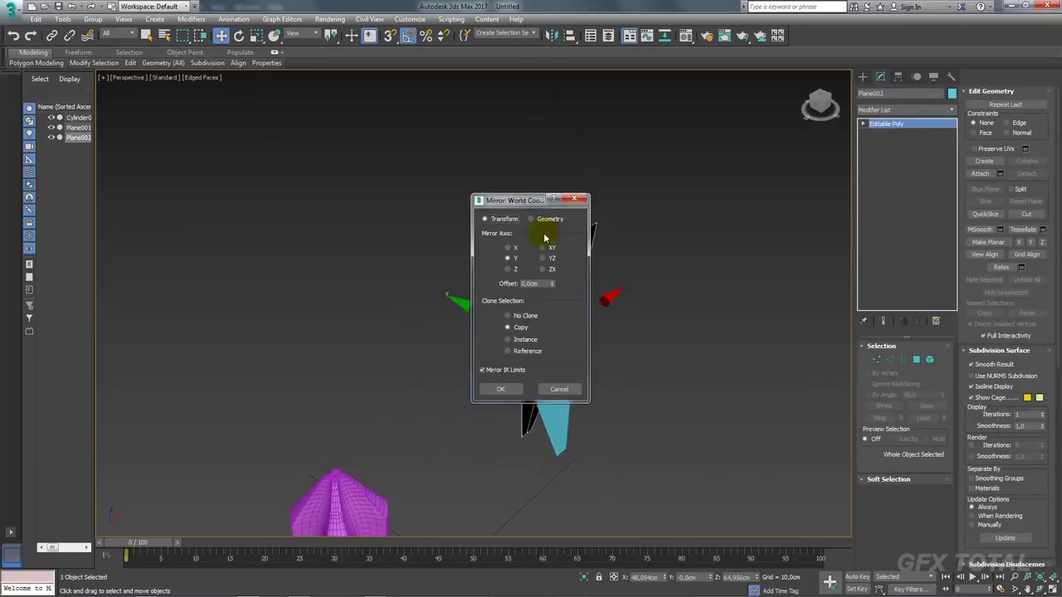
pyautogui.click(516, 340)
pyautogui.click(500, 389)
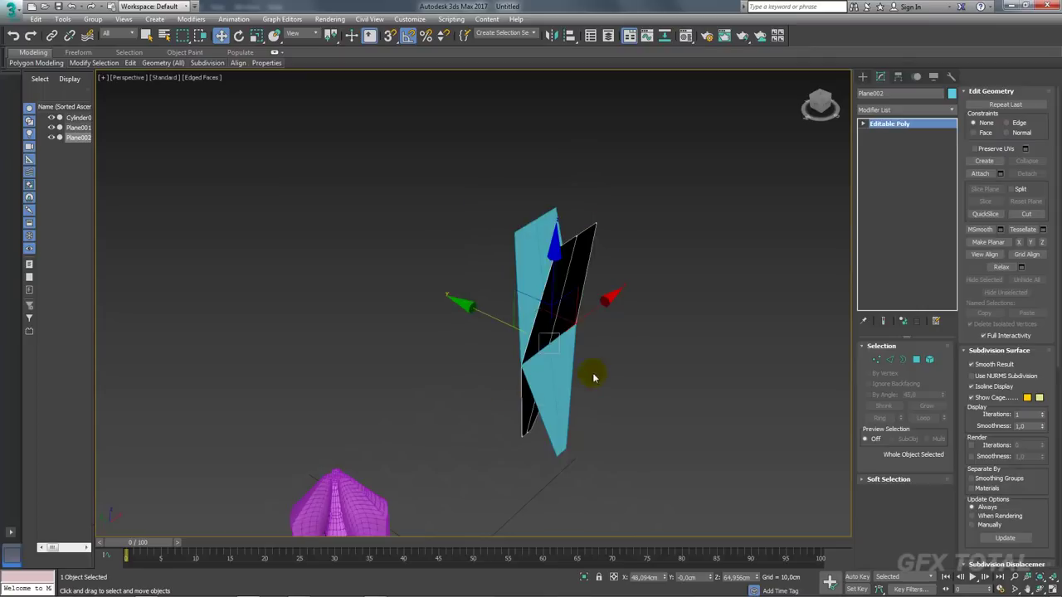
# Select Plane001's element and slide it along Y beside the mirrored copy
pyautogui.click(556, 370)
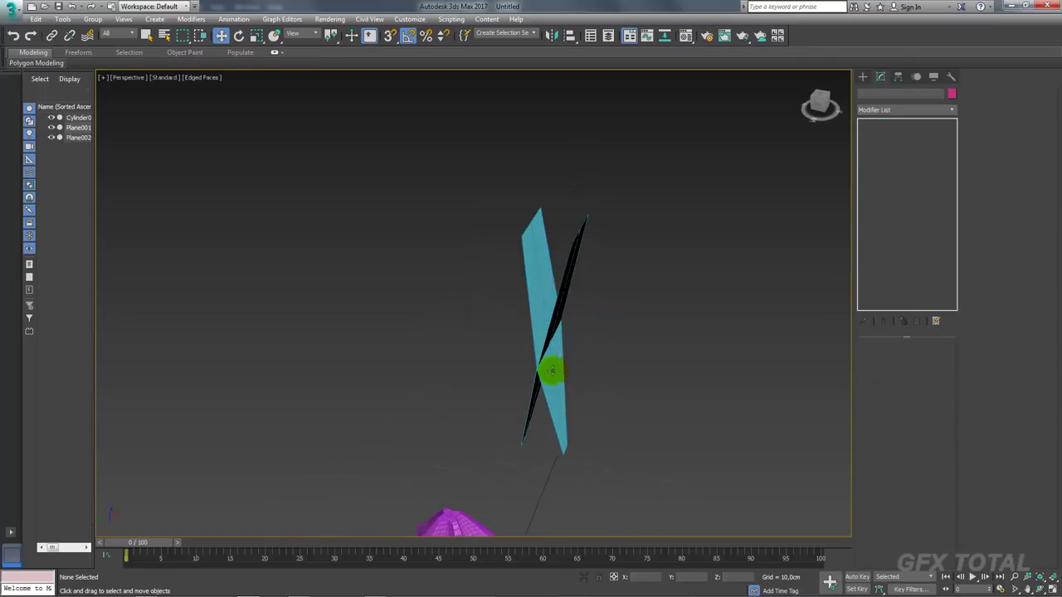
pyautogui.click(559, 361)
pyautogui.click(930, 359)
pyautogui.click(541, 404)
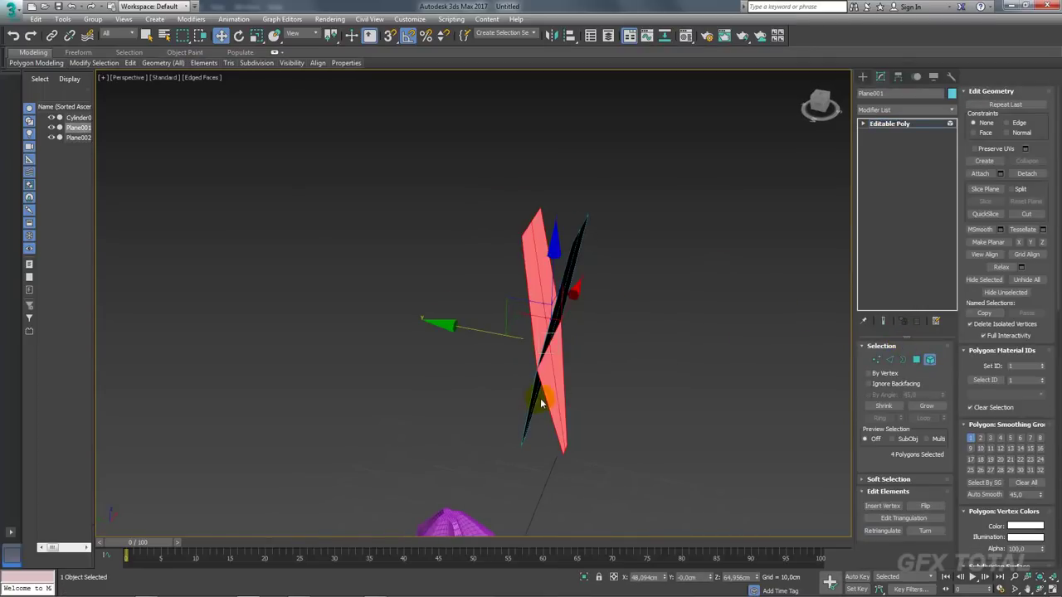
pyautogui.moveTo(458, 329); pyautogui.dragTo(526, 316)
pyautogui.press('e')
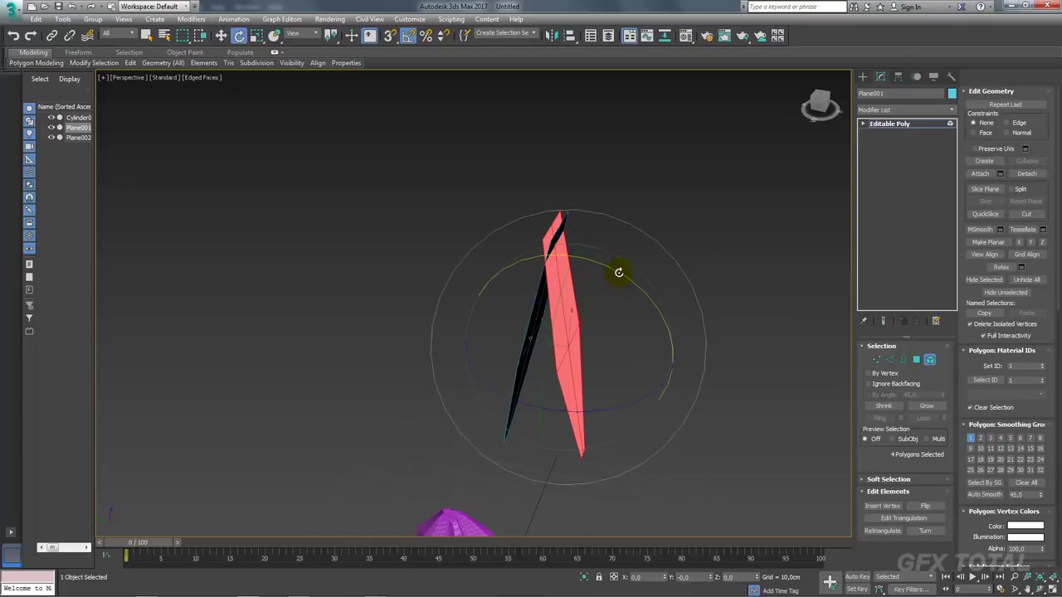
pyautogui.press('w')
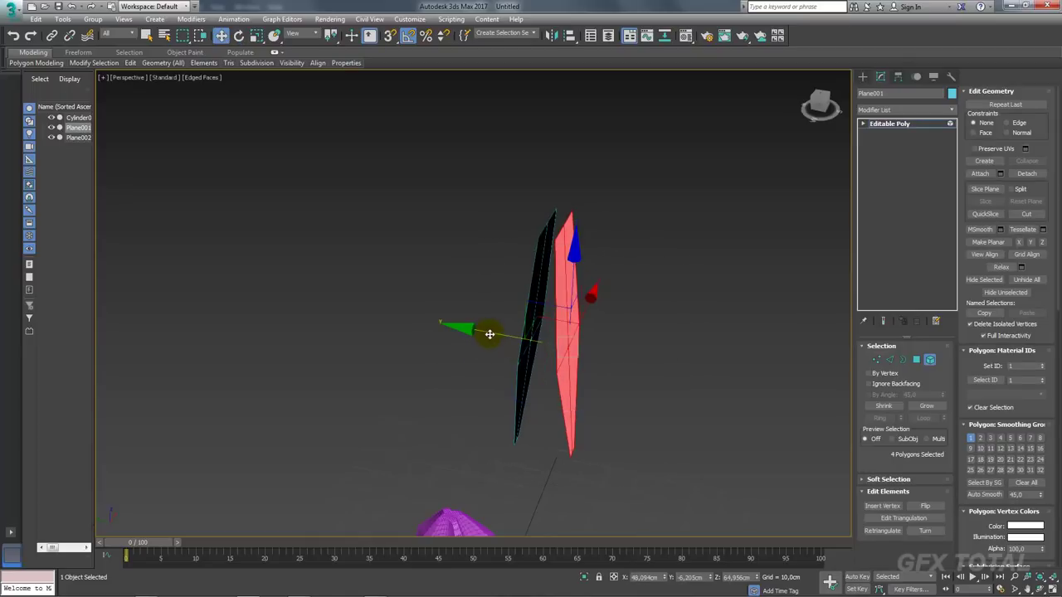
pyautogui.moveTo(490, 334); pyautogui.dragTo(487, 334)
pyautogui.moveTo(487, 334)
pyautogui.keyDown('alt'); pyautogui.mouseDown(button='middle')
pyautogui.moveTo(607, 332)
pyautogui.moveTo(576, 284)
pyautogui.moveTo(678, 332)
pyautogui.moveTo(645, 347)
pyautogui.moveTo(571, 331)
pyautogui.moveTo(719, 316)
pyautogui.moveTo(773, 348)
pyautogui.moveTo(904, 141)
pyautogui.mouseUp(button='middle'); pyautogui.keyUp('alt')
pyautogui.click(895, 124)
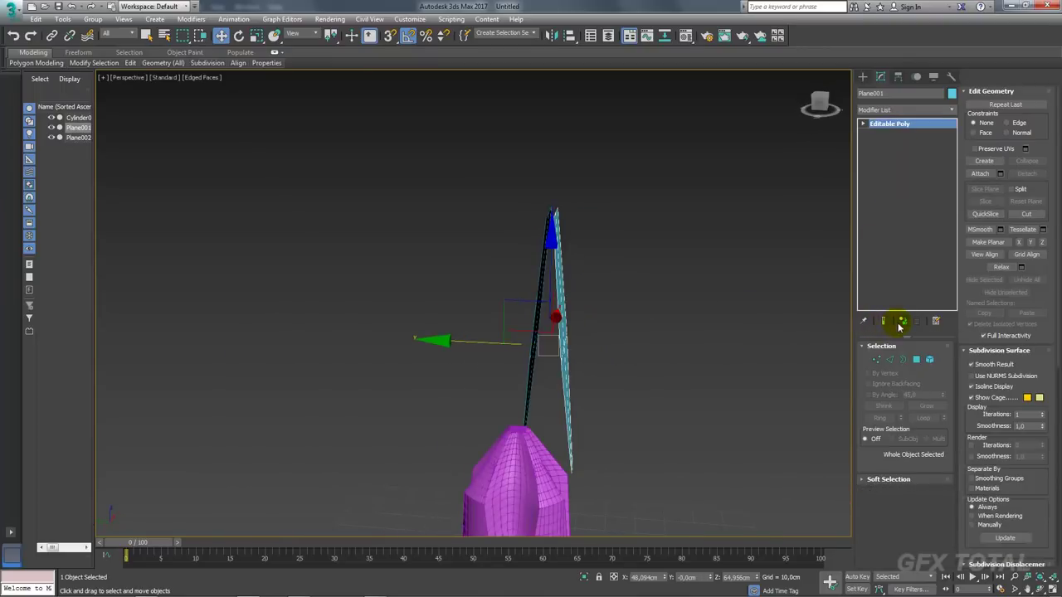
pyautogui.keyDown('alt'); pyautogui.moveTo(680, 329); pyautogui.dragTo(644, 329, button='middle'); pyautogui.keyUp('alt')
# Attach the mirrored Plane002 to the blade and bridge the two halves' open borders
pyautogui.click(980, 173)
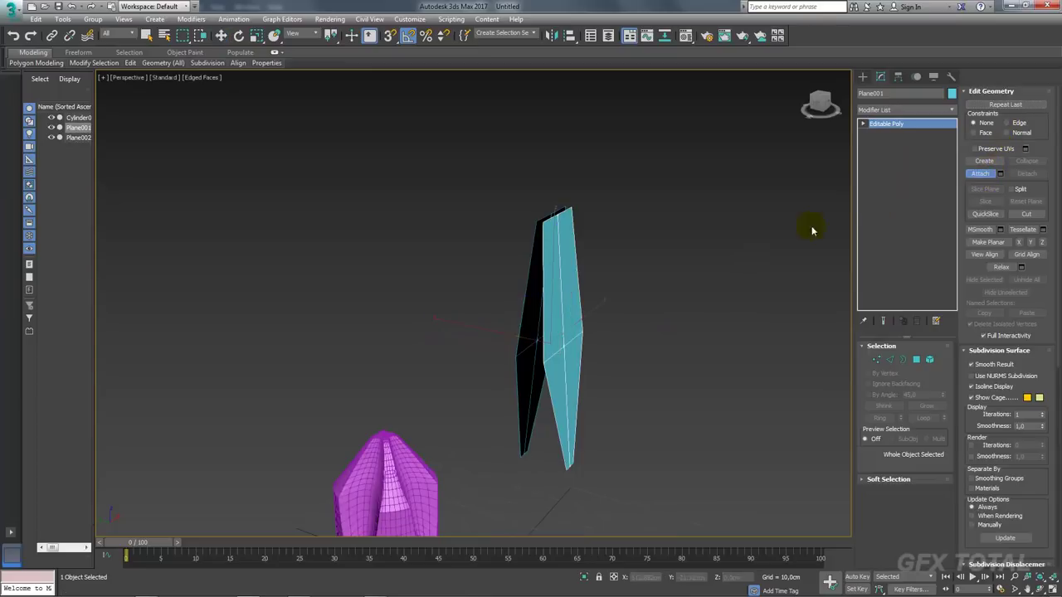
pyautogui.click(539, 329)
pyautogui.rightClick(673, 284)
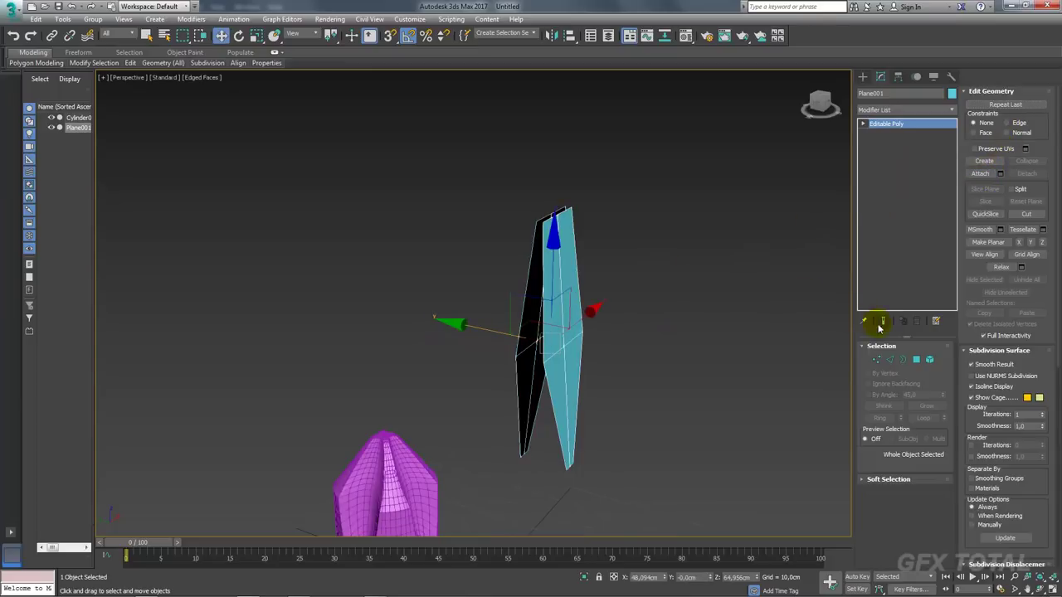
pyautogui.click(903, 359)
pyautogui.moveTo(724, 186); pyautogui.dragTo(329, 454)
pyautogui.click(980, 130)
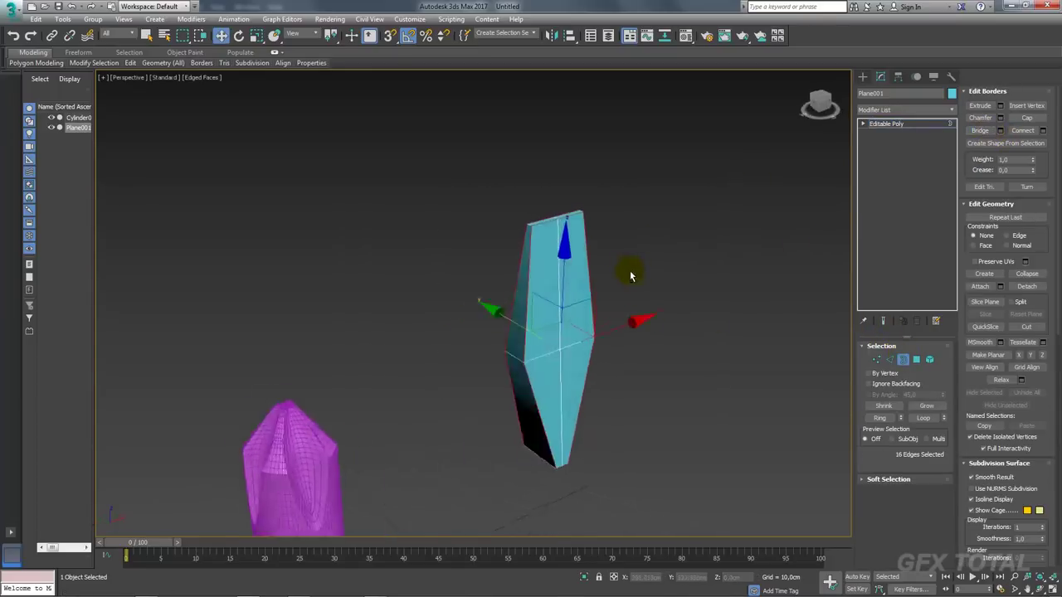
pyautogui.moveTo(633, 268)
pyautogui.keyDown('alt'); pyautogui.mouseDown(button='middle')
pyautogui.moveTo(663, 178)
pyautogui.moveTo(636, 218)
pyautogui.moveTo(746, 282)
pyautogui.mouseUp(button='middle'); pyautogui.keyUp('alt')
# Delete the four lower front polygons near the blade's tip
pyautogui.keyDown('ctrl'); pyautogui.click(916, 359); pyautogui.keyUp('ctrl')
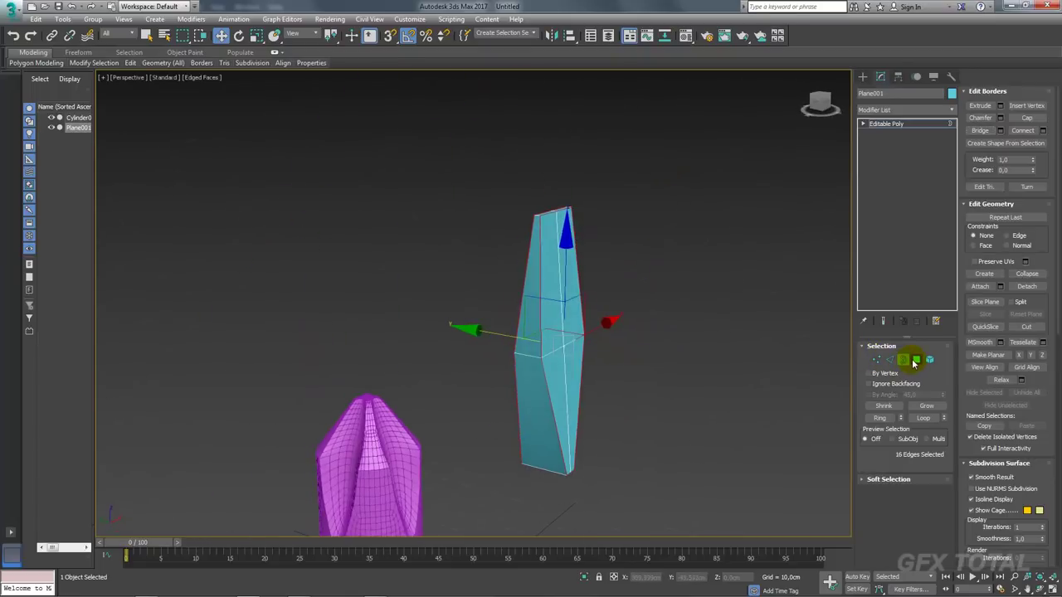
pyautogui.moveTo(566, 460)
pyautogui.keyDown('alt'); pyautogui.mouseDown(button='middle')
pyautogui.moveTo(562, 493)
pyautogui.moveTo(628, 417)
pyautogui.moveTo(458, 320)
pyautogui.moveTo(583, 336)
pyautogui.mouseUp(button='middle'); pyautogui.keyUp('alt')
pyautogui.click(577, 408)
pyautogui.press('Delete')
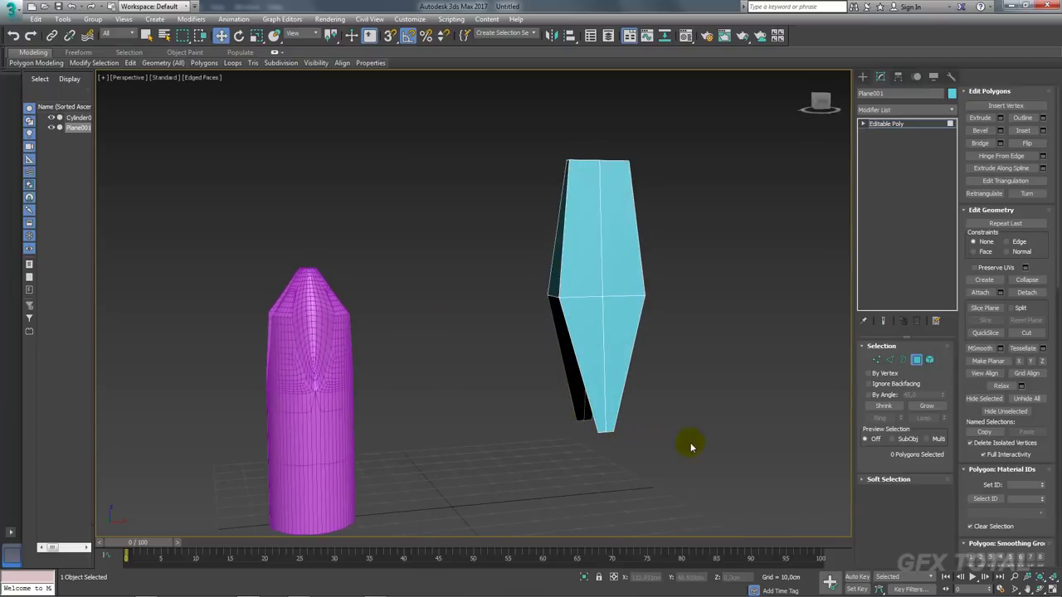
# Select the four vertices at the blade's bottom tip
pyautogui.click(877, 359)
pyautogui.moveTo(717, 419)
pyautogui.keyDown('alt'); pyautogui.mouseDown(button='middle')
pyautogui.moveTo(636, 431)
pyautogui.moveTo(631, 452)
pyautogui.moveTo(597, 445)
pyautogui.moveTo(594, 425)
pyautogui.mouseUp(button='middle'); pyautogui.keyUp('alt')
pyautogui.click(614, 432)
# Slide the four tip vertices slightly upward, constrained to their edges
pyautogui.click(996, 232)
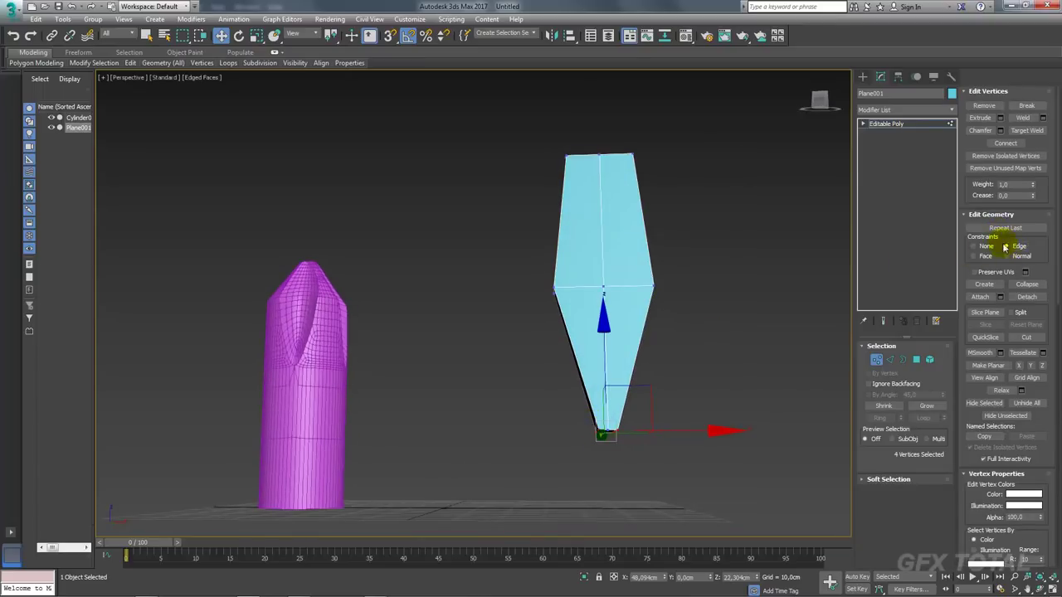
pyautogui.click(1004, 247)
pyautogui.moveTo(604, 344); pyautogui.dragTo(606, 343)
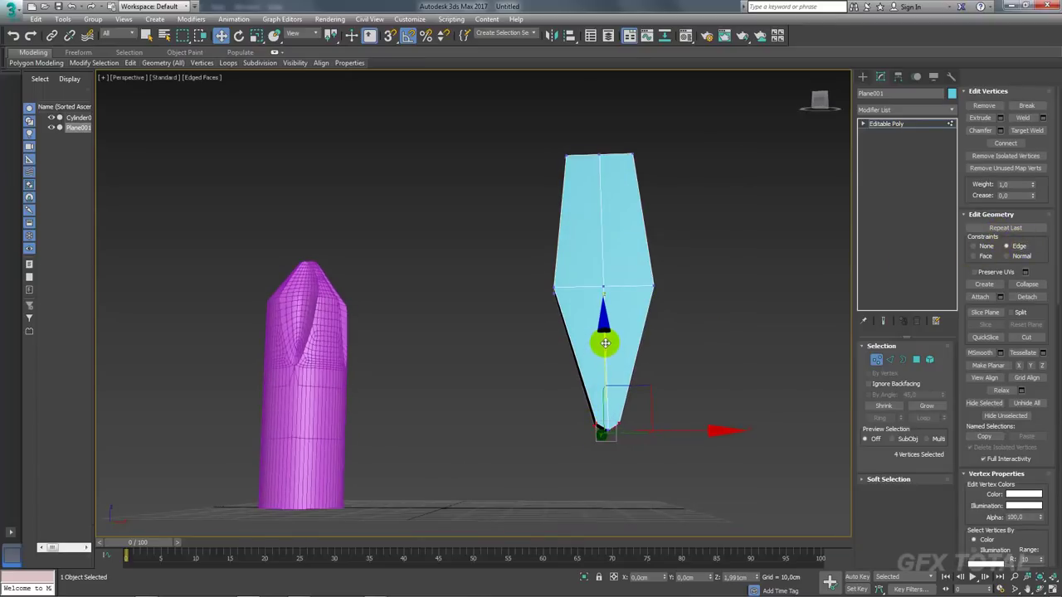
pyautogui.keyDown('alt'); pyautogui.moveTo(605, 343); pyautogui.dragTo(653, 368, button='middle'); pyautogui.keyUp('alt')
# Select the blade's bottom border, move it down, and flatten it along Z
pyautogui.click(884, 373)
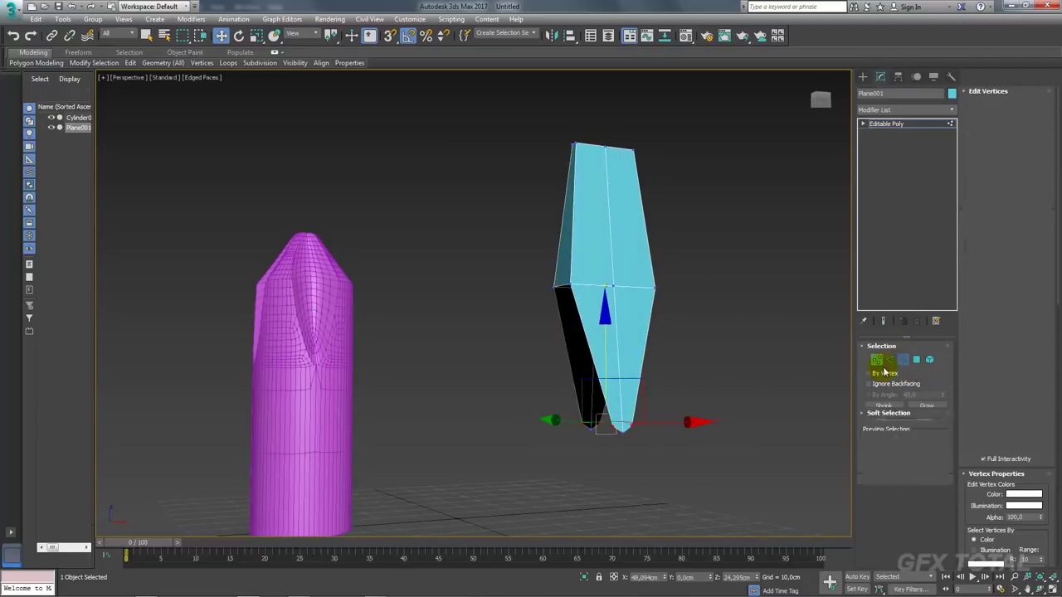
pyautogui.click(609, 379)
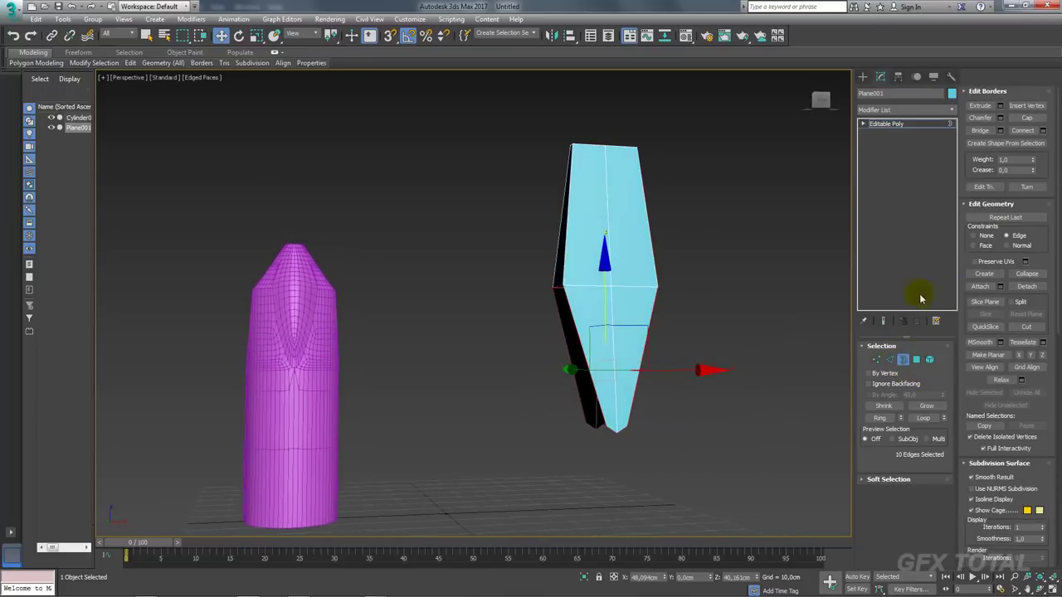
pyautogui.click(976, 236)
pyautogui.moveTo(605, 373)
pyautogui.keyDown('alt'); pyautogui.mouseDown(button='middle')
pyautogui.moveTo(623, 304)
pyautogui.moveTo(632, 386)
pyautogui.mouseUp(button='middle'); pyautogui.keyUp('alt')
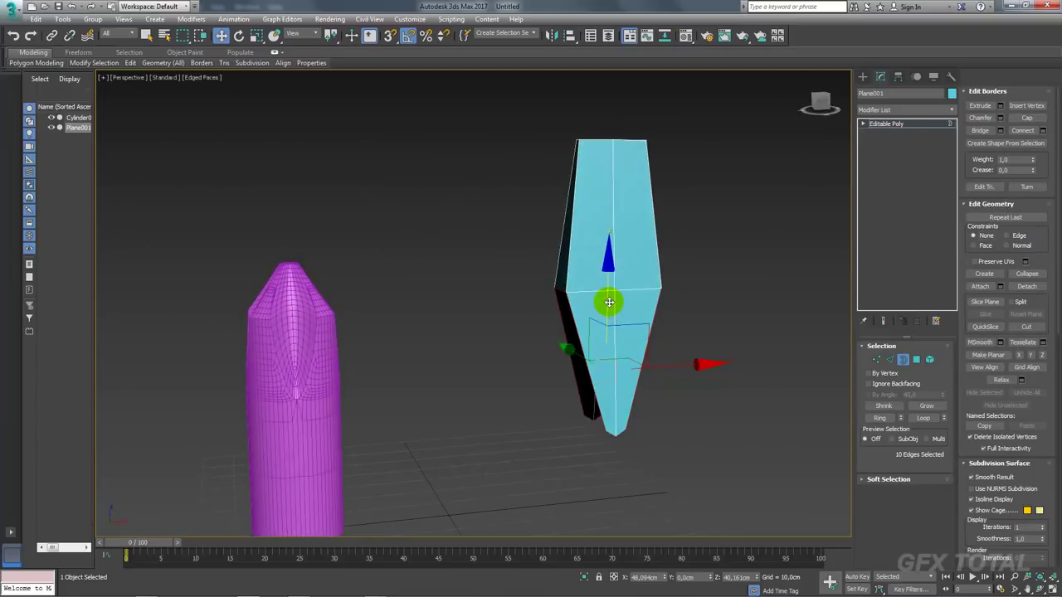
pyautogui.moveTo(609, 302); pyautogui.dragTo(612, 349)
pyautogui.press('e')
pyautogui.press('r')
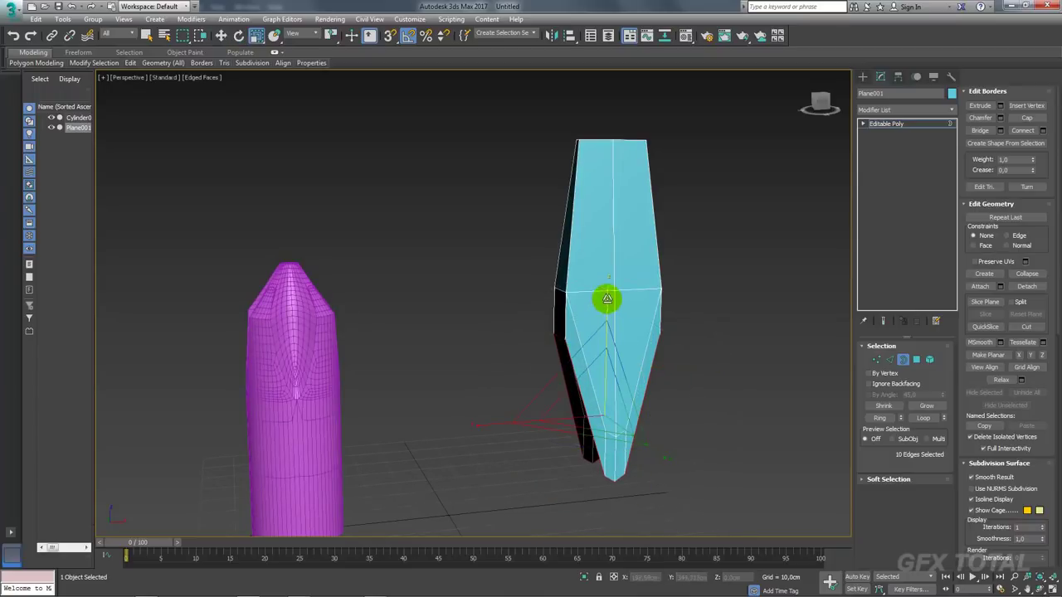
pyautogui.moveTo(604, 301)
pyautogui.mouseDown()
pyautogui.moveTo(613, 342)
pyautogui.moveTo(606, 329)
pyautogui.mouseUp()
pyautogui.press('w')
# Scale the bottom border to 88% width on X
pyautogui.moveTo(606, 328)
pyautogui.keyDown('alt'); pyautogui.mouseDown(button='middle')
pyautogui.moveTo(626, 332)
pyautogui.moveTo(655, 368)
pyautogui.mouseUp(button='middle'); pyautogui.keyUp('alt')
pyautogui.press('r')
pyautogui.moveTo(735, 409); pyautogui.dragTo(731, 408)
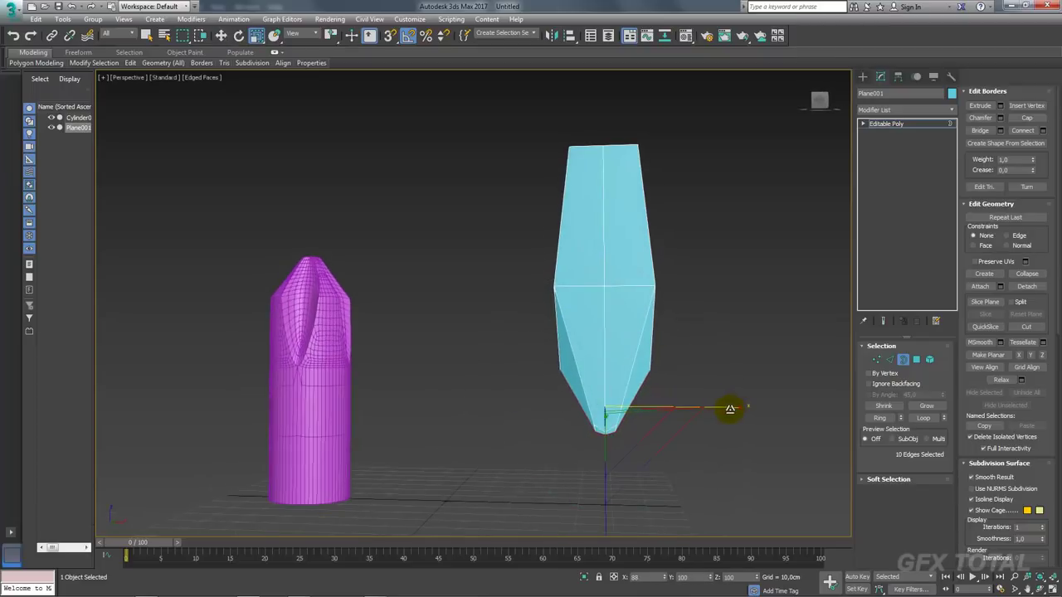
pyautogui.moveTo(729, 408)
pyautogui.keyDown('alt'); pyautogui.mouseDown(button='middle')
pyautogui.moveTo(631, 397)
pyautogui.moveTo(637, 383)
pyautogui.moveTo(818, 365)
pyautogui.mouseUp(button='middle'); pyautogui.keyUp('alt')
pyautogui.scroll(3, 641, 391)
pyautogui.click(876, 365)
pyautogui.keyDown('alt'); pyautogui.moveTo(730, 419); pyautogui.dragTo(712, 427, button='middle'); pyautogui.keyUp('alt')
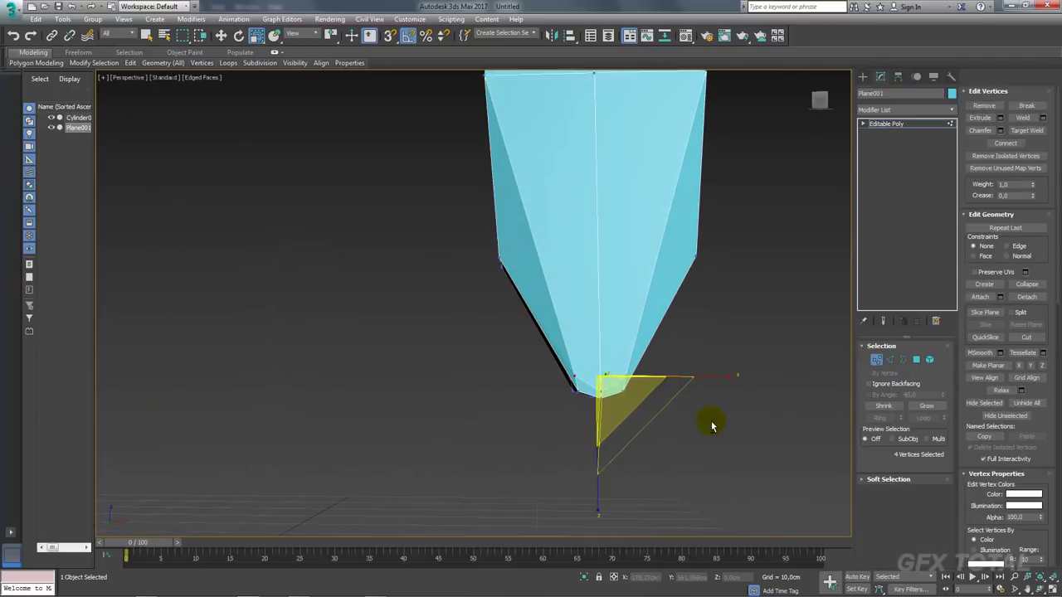
pyautogui.click(625, 392)
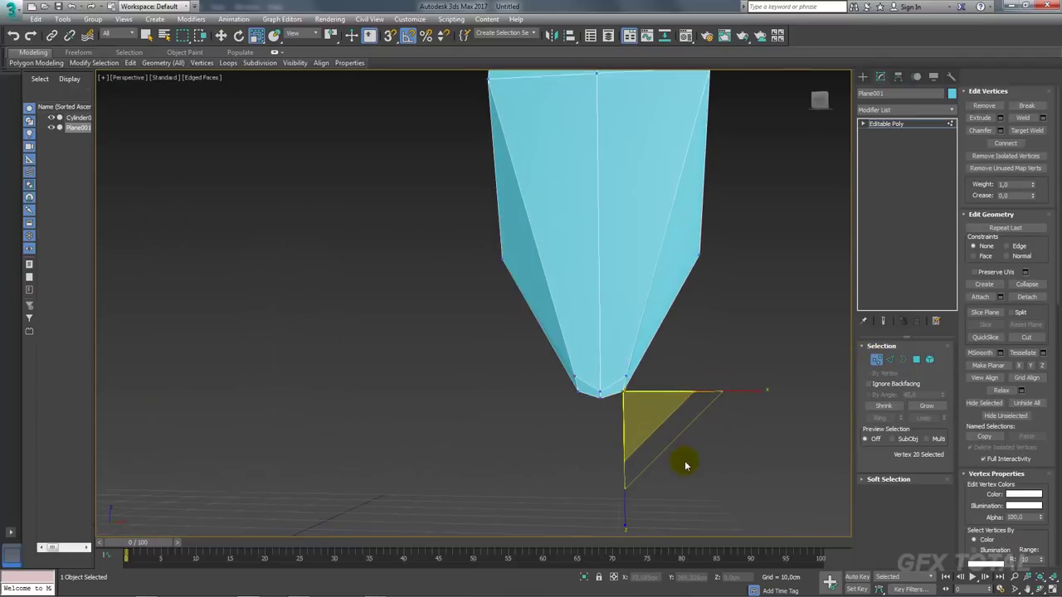
pyautogui.keyDown('alt'); pyautogui.moveTo(685, 460); pyautogui.dragTo(690, 462, button='middle'); pyautogui.keyUp('alt')
pyautogui.moveTo(699, 479); pyautogui.dragTo(616, 412)
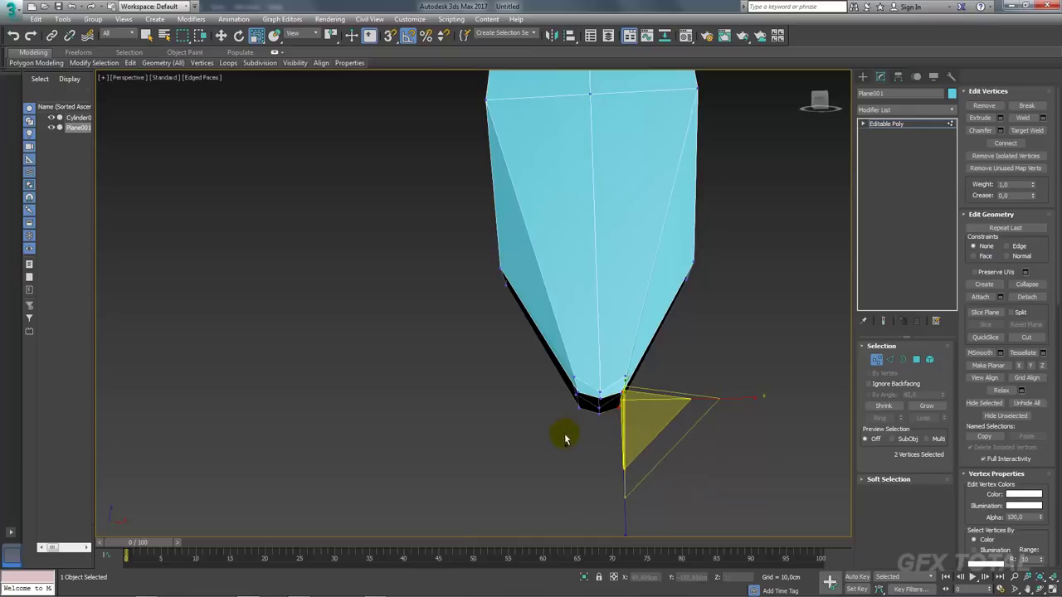
pyautogui.keyDown('ctrl'); pyautogui.click(574, 411); pyautogui.keyUp('ctrl')
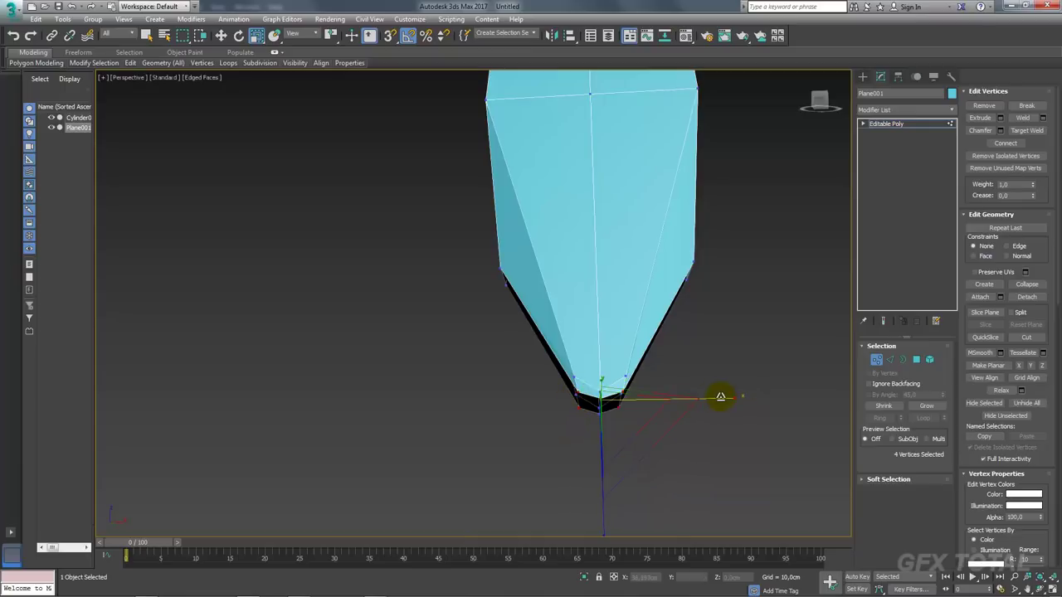
pyautogui.keyDown('ctrl'); pyautogui.click(610, 362); pyautogui.keyUp('ctrl')
pyautogui.press('w')
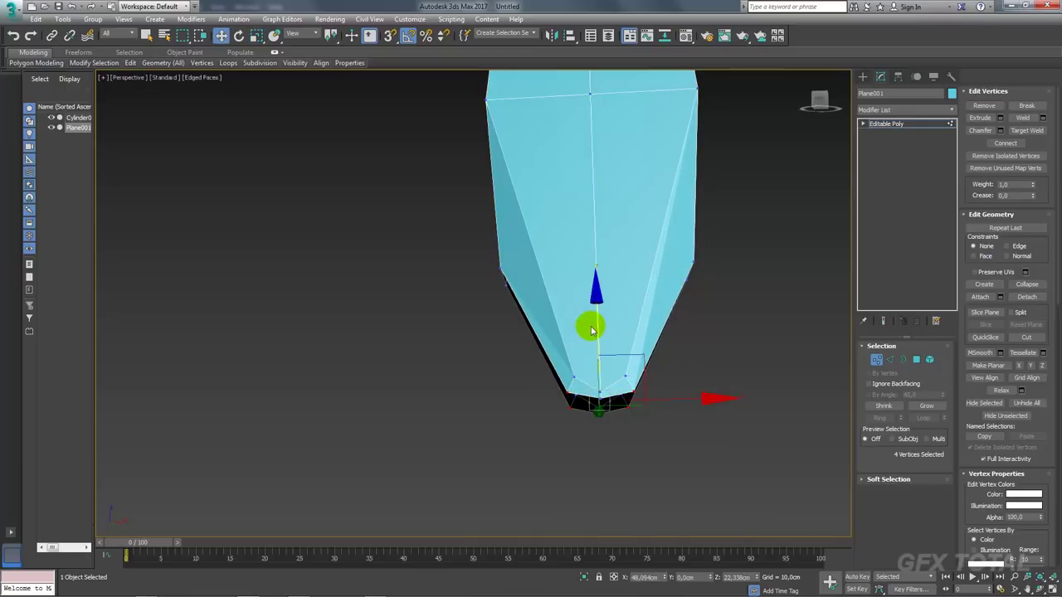
pyautogui.keyDown('alt'); pyautogui.moveTo(592, 343); pyautogui.dragTo(633, 382, button='middle'); pyautogui.keyUp('alt')
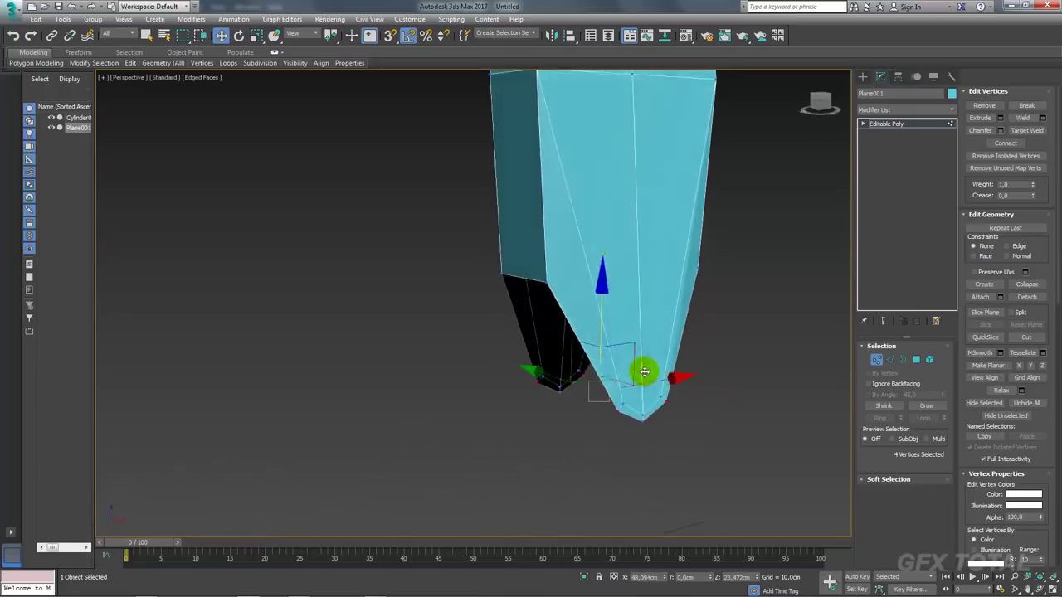
pyautogui.click(910, 360)
# Select the edge strip along the blade's lower side and split the blade there
pyautogui.click(890, 360)
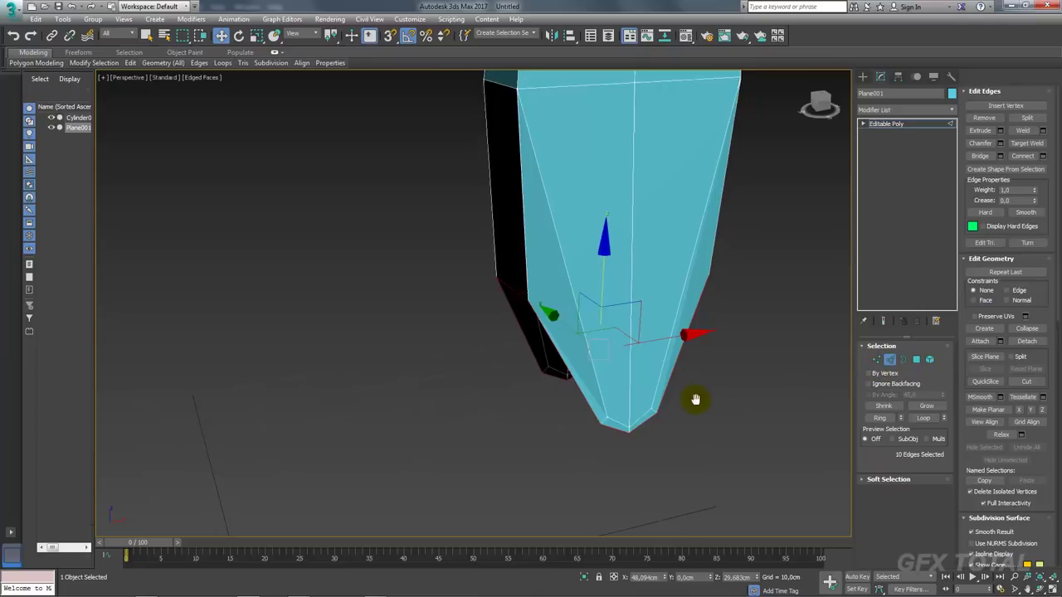
pyautogui.keyDown('alt'); pyautogui.moveTo(694, 399); pyautogui.dragTo(678, 389, button='middle'); pyautogui.keyUp('alt')
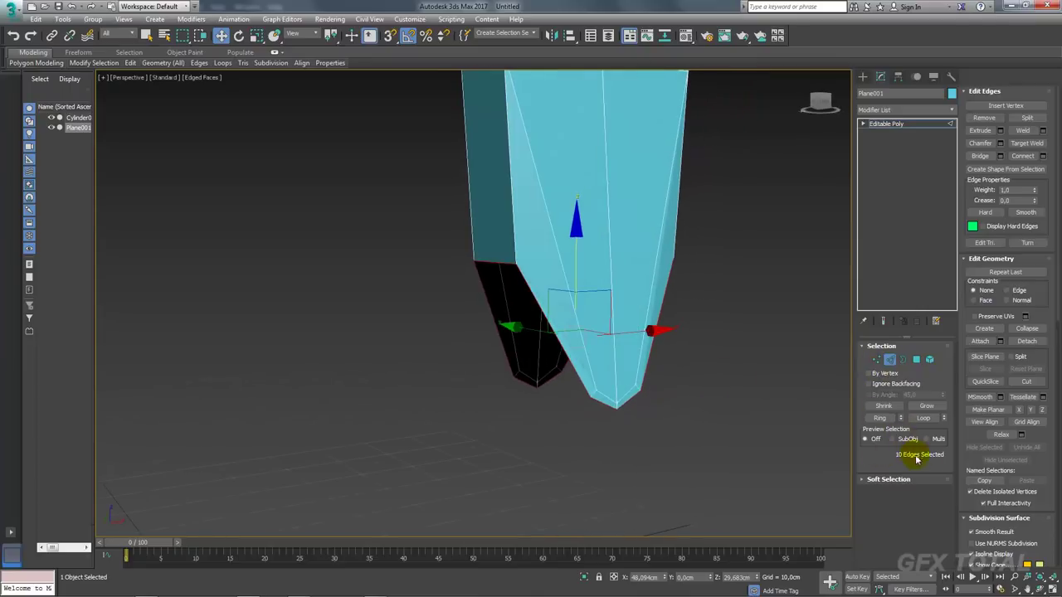
pyautogui.moveTo(760, 426)
pyautogui.keyDown('alt'); pyautogui.mouseDown(button='middle')
pyautogui.moveTo(736, 386)
pyautogui.moveTo(724, 390)
pyautogui.moveTo(794, 410)
pyautogui.moveTo(680, 315)
pyautogui.moveTo(617, 310)
pyautogui.mouseUp(button='middle'); pyautogui.keyUp('alt')
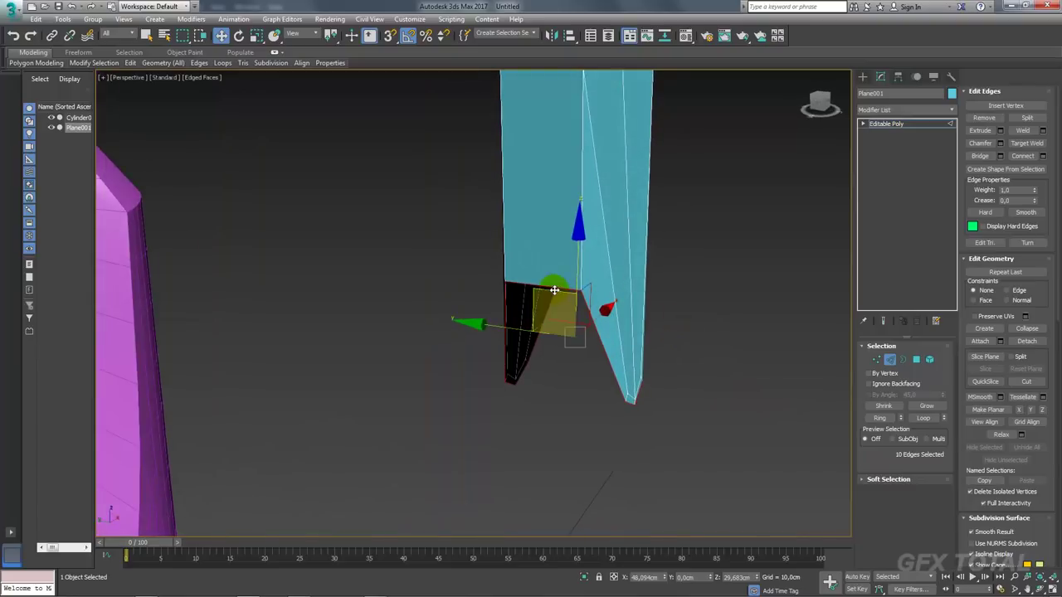
pyautogui.keyDown('alt'); pyautogui.moveTo(838, 355); pyautogui.dragTo(743, 341, button='middle'); pyautogui.keyUp('alt')
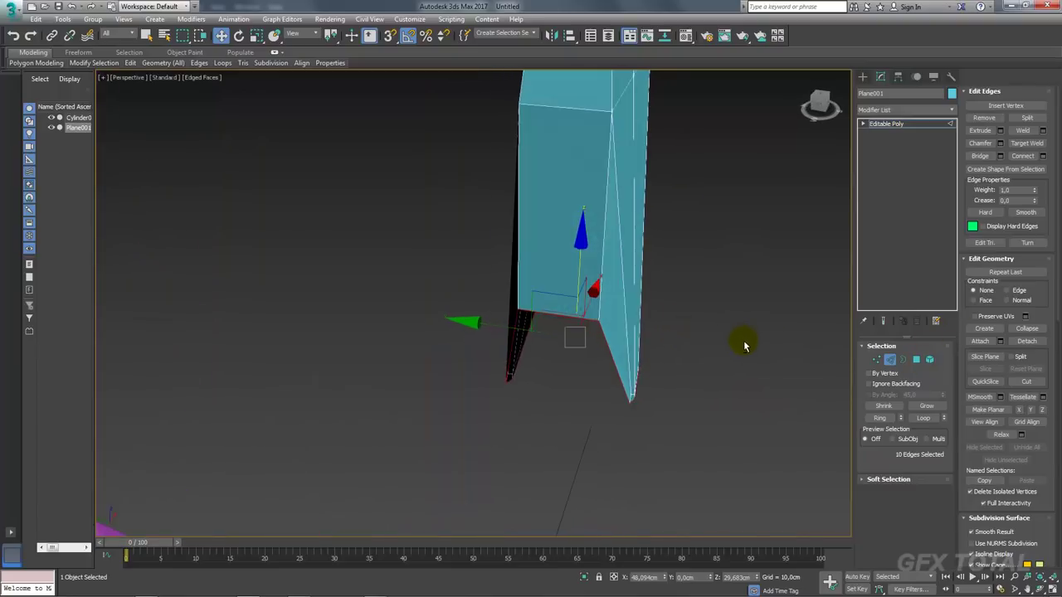
pyautogui.moveTo(566, 289); pyautogui.dragTo(568, 358, button='middle')
pyautogui.click(563, 358)
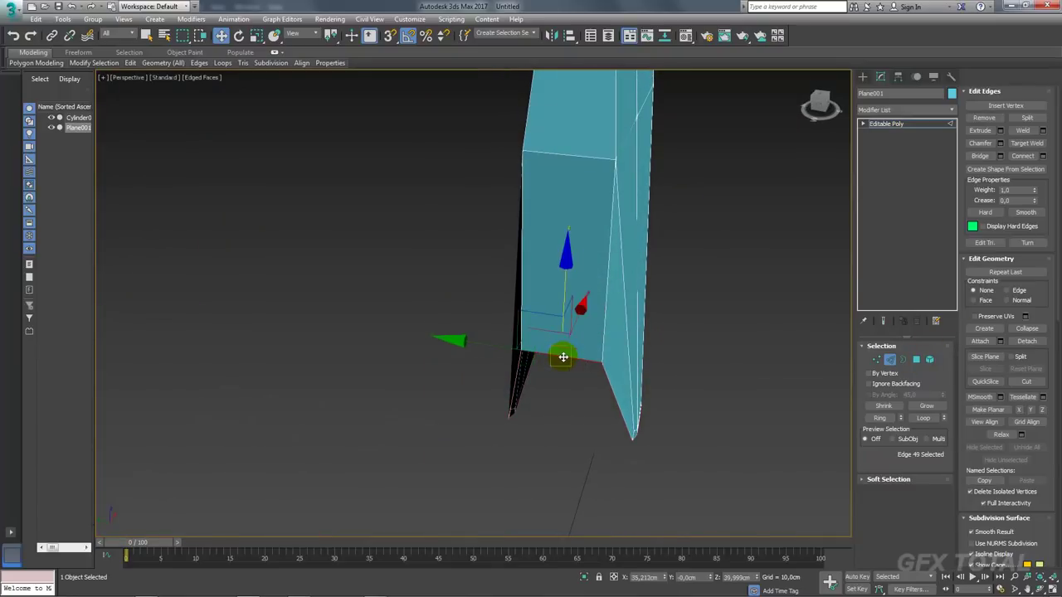
pyautogui.click(881, 418)
pyautogui.moveTo(702, 275)
pyautogui.keyDown('alt'); pyautogui.mouseDown(button='middle')
pyautogui.moveTo(612, 302)
pyautogui.moveTo(630, 210)
pyautogui.mouseUp(button='middle'); pyautogui.keyUp('alt')
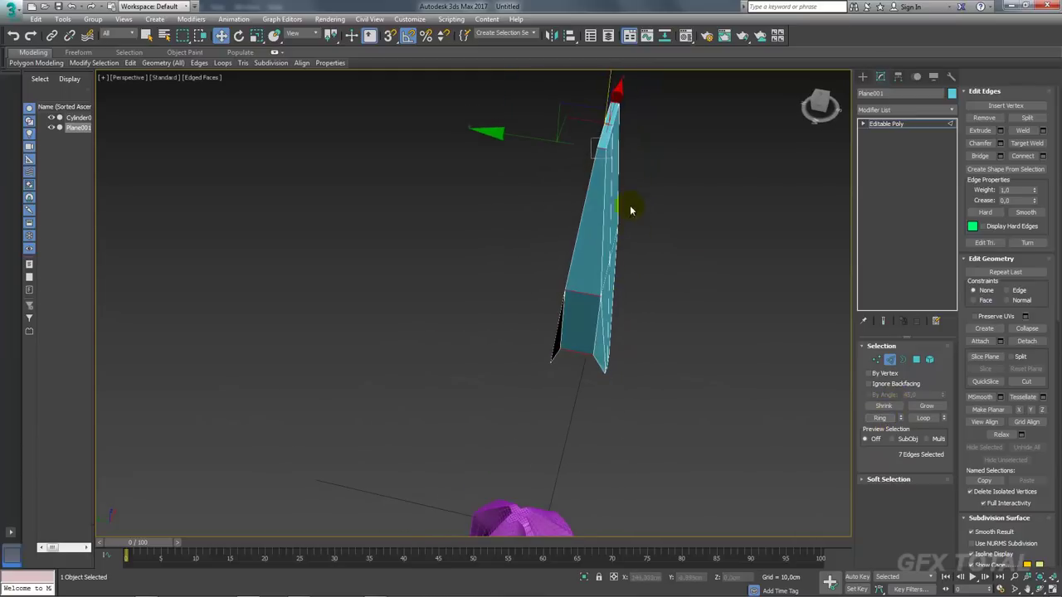
pyautogui.click(1035, 117)
pyautogui.keyDown('alt'); pyautogui.moveTo(758, 304); pyautogui.dragTo(706, 268, button='middle'); pyautogui.keyUp('alt')
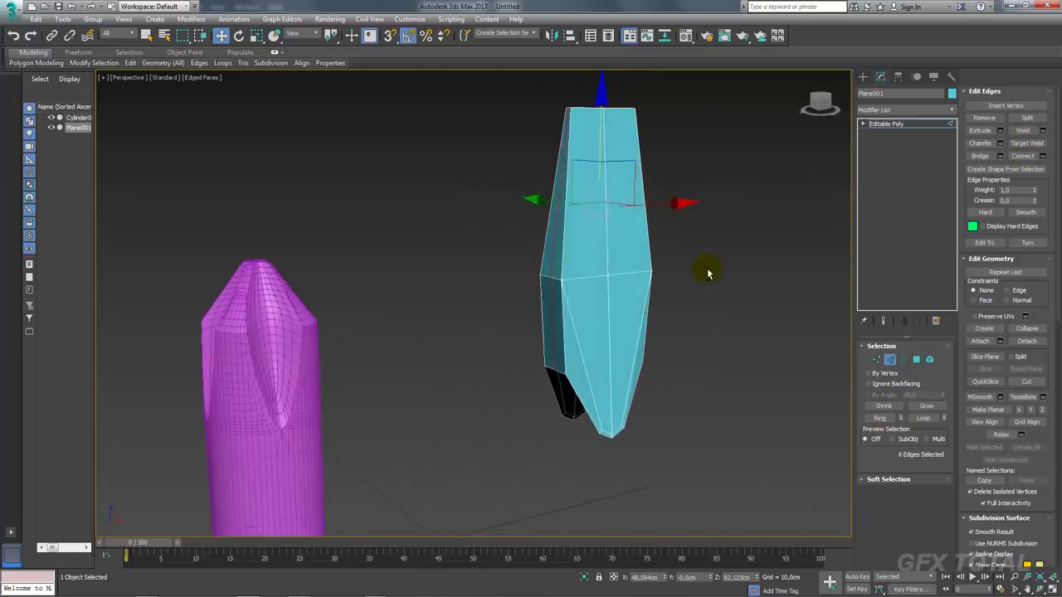
# Add a new edge loop near the blade's tip by connecting an edge ring
pyautogui.click(903, 359)
pyautogui.moveTo(745, 452); pyautogui.dragTo(607, 405)
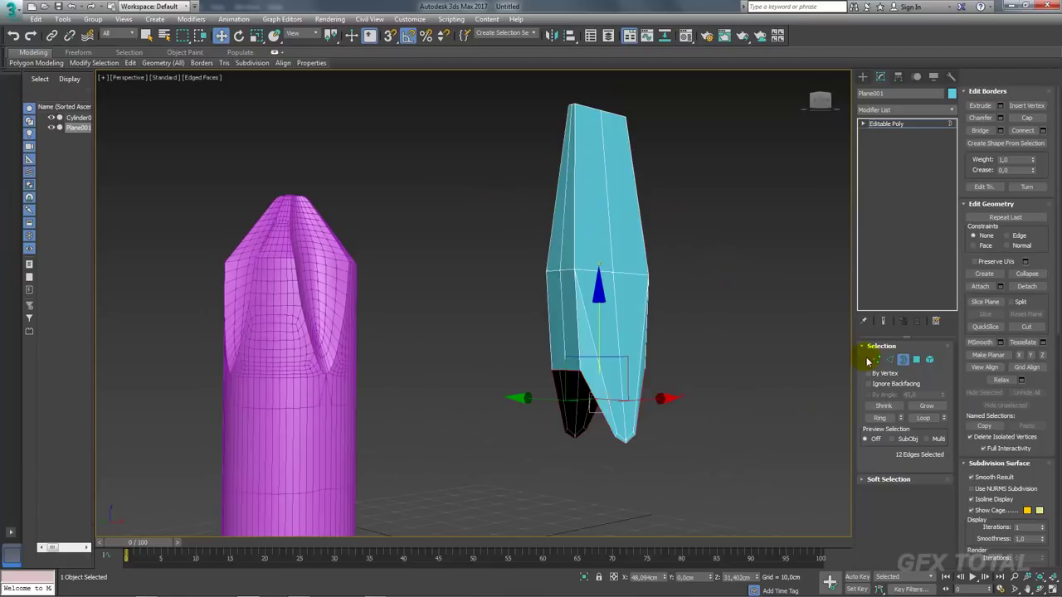
pyautogui.click(890, 361)
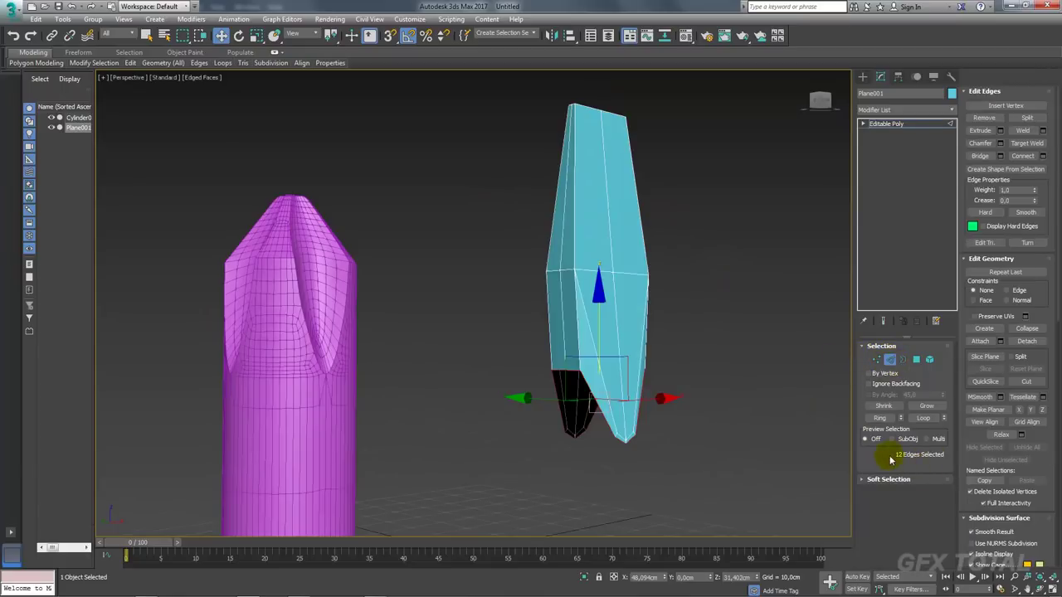
pyautogui.moveTo(722, 419)
pyautogui.keyDown('alt'); pyautogui.mouseDown(button='middle')
pyautogui.moveTo(706, 422)
pyautogui.moveTo(706, 382)
pyautogui.moveTo(695, 420)
pyautogui.moveTo(548, 388)
pyautogui.mouseUp(button='middle'); pyautogui.keyUp('alt')
pyautogui.scroll(3, 547, 388)
pyautogui.click(587, 407)
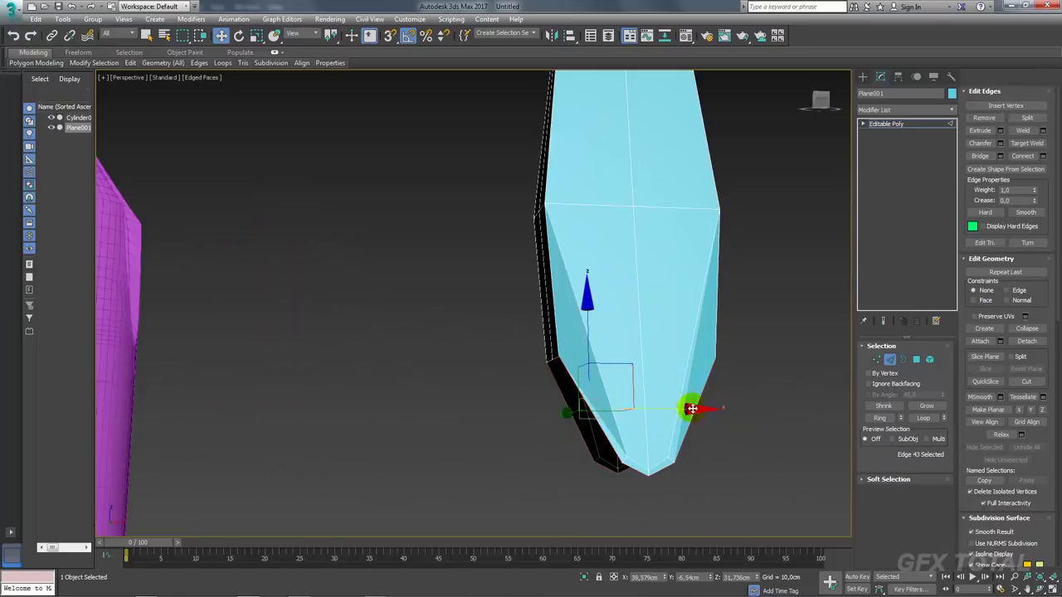
pyautogui.click(879, 418)
pyautogui.moveTo(794, 396)
pyautogui.keyDown('alt'); pyautogui.mouseDown(button='middle')
pyautogui.moveTo(698, 407)
pyautogui.moveTo(755, 404)
pyautogui.mouseUp(button='middle'); pyautogui.keyUp('alt')
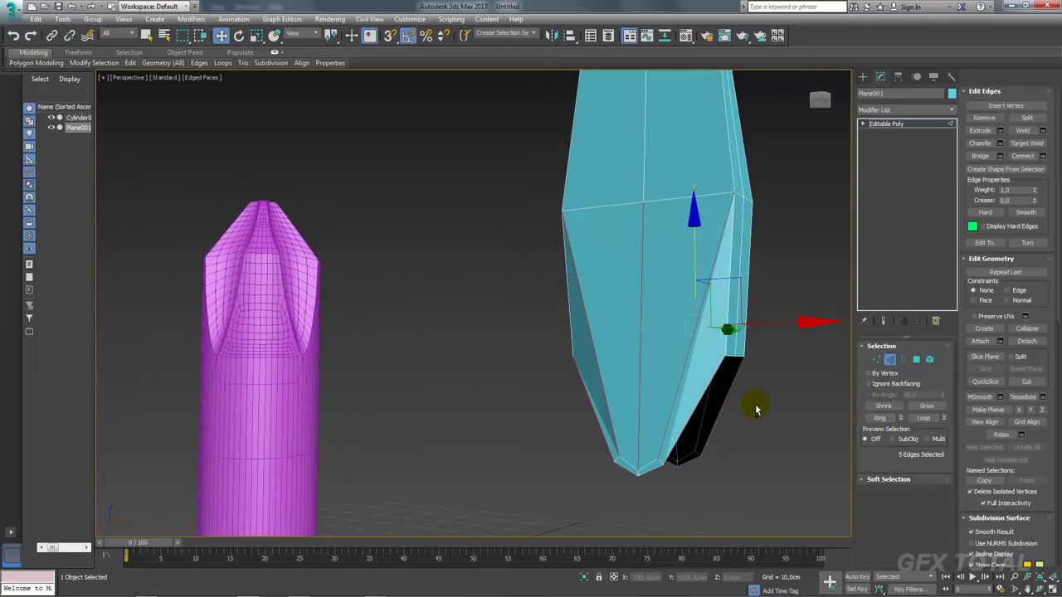
pyautogui.click(1029, 158)
# Select the whole bottom border loop and inspect the blade's open side
pyautogui.keyDown('alt'); pyautogui.moveTo(722, 394); pyautogui.dragTo(780, 396, button='middle'); pyautogui.keyUp('alt')
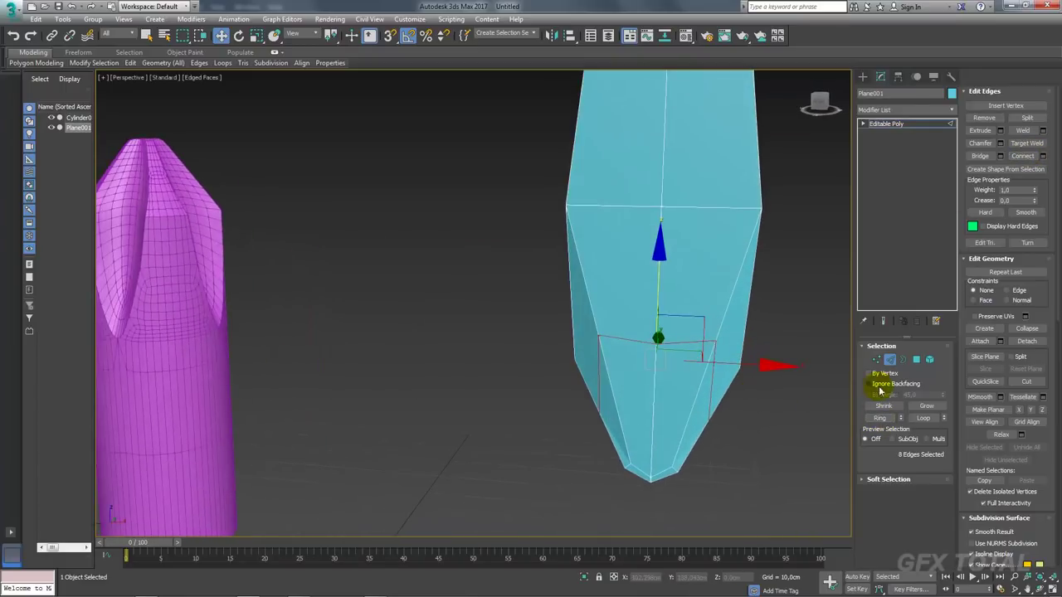
pyautogui.click(899, 362)
pyautogui.keyDown('alt'); pyautogui.moveTo(707, 386); pyautogui.dragTo(751, 392, button='middle'); pyautogui.keyUp('alt')
pyautogui.click(924, 419)
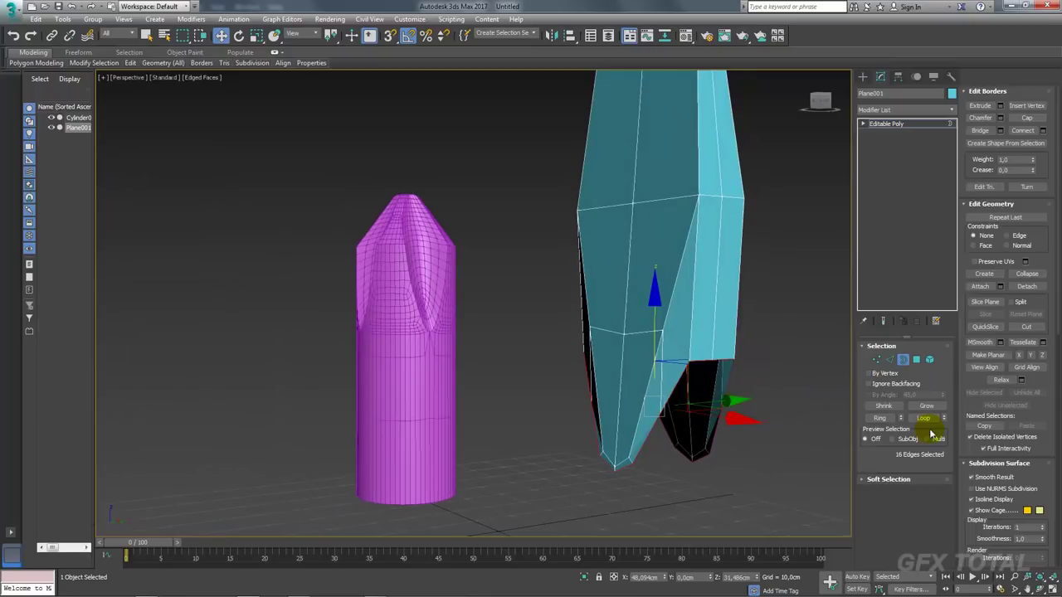
pyautogui.keyDown('alt'); pyautogui.moveTo(782, 458); pyautogui.dragTo(729, 317, button='middle'); pyautogui.keyUp('alt')
pyautogui.keyDown('alt'); pyautogui.moveTo(667, 247); pyautogui.dragTo(680, 242, button='middle'); pyautogui.keyUp('alt')
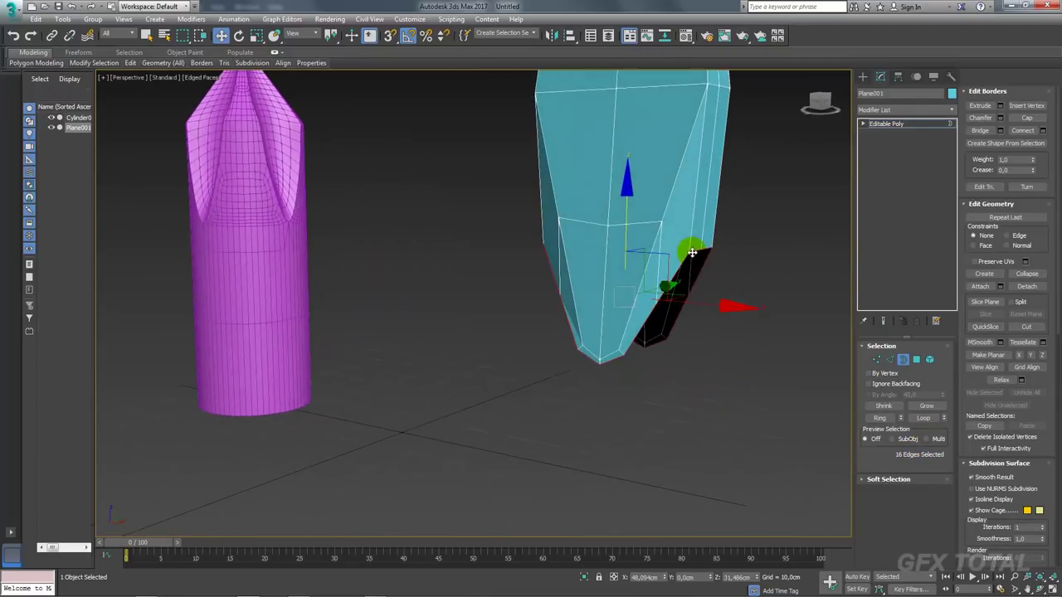
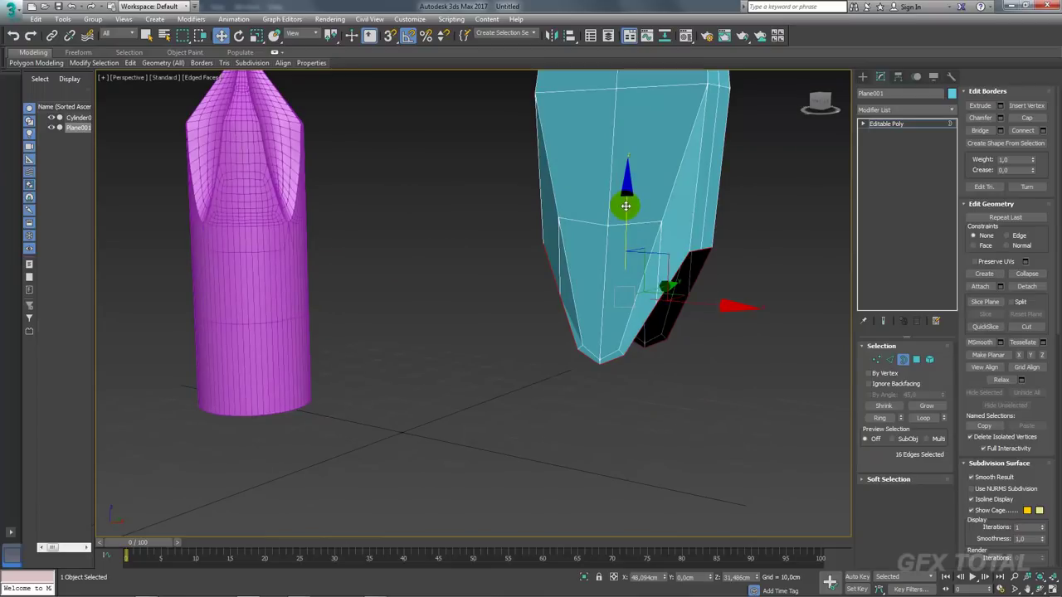
# Drag the handle's open bottom border downward to lengthen the cyan handle
pyautogui.moveTo(625, 206); pyautogui.dragTo(611, 355)
pyautogui.moveTo(612, 355)
pyautogui.keyDown('alt'); pyautogui.mouseDown(button='middle')
pyautogui.moveTo(694, 371)
pyautogui.moveTo(865, 150)
pyautogui.mouseUp(button='middle'); pyautogui.keyUp('alt')
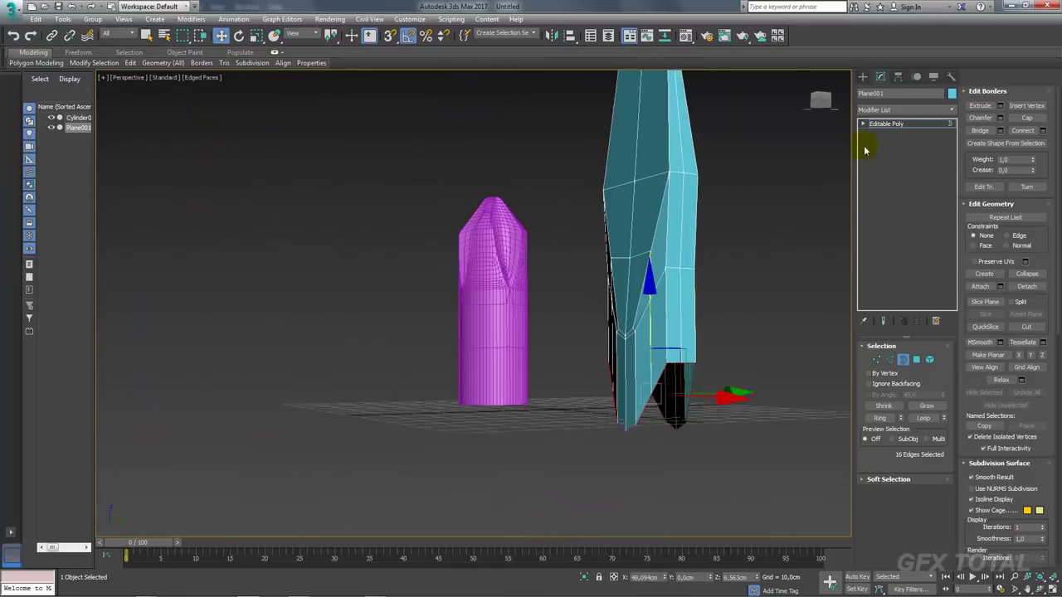
pyautogui.moveTo(731, 249)
pyautogui.keyDown('alt'); pyautogui.mouseDown(button='middle')
pyautogui.moveTo(688, 273)
pyautogui.moveTo(753, 295)
pyautogui.mouseUp(button='middle'); pyautogui.keyUp('alt')
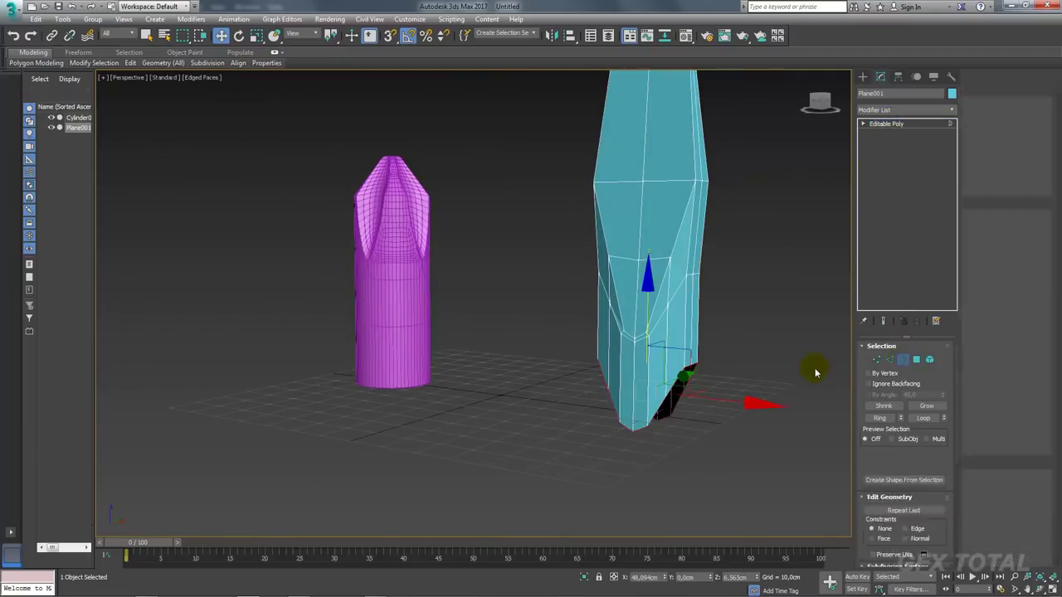
pyautogui.moveTo(663, 415)
pyautogui.keyDown('alt'); pyautogui.mouseDown(button='middle')
pyautogui.moveTo(688, 408)
pyautogui.moveTo(624, 256)
pyautogui.mouseUp(button='middle'); pyautogui.keyUp('alt')
pyautogui.press('e')
pyautogui.press('r')
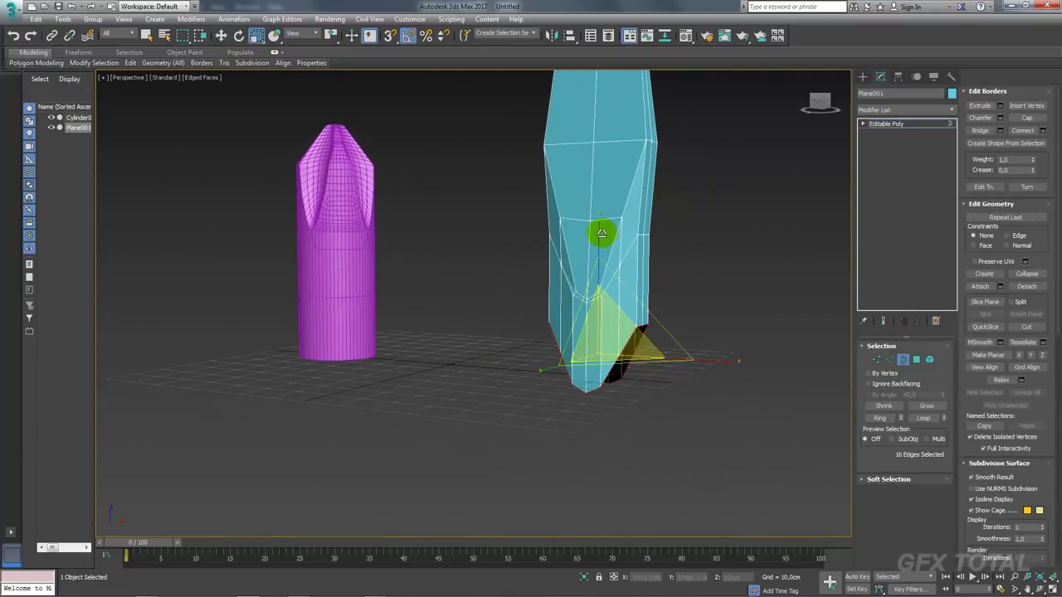
pyautogui.keyDown('alt'); pyautogui.moveTo(716, 161); pyautogui.dragTo(664, 240, button='middle'); pyautogui.keyUp('alt')
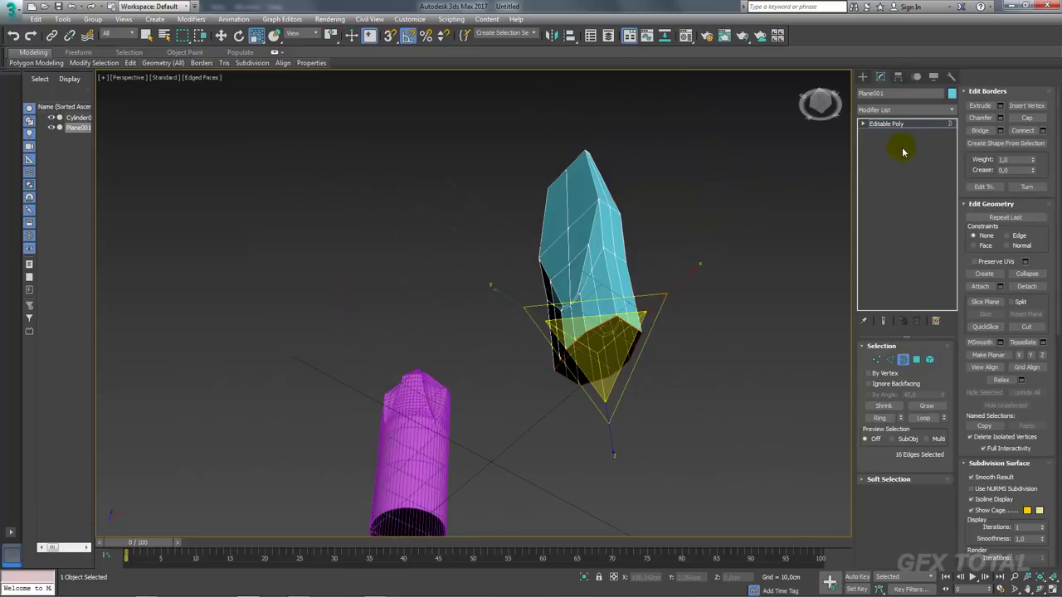
# Add a Spherify modifier to the handle, then delete it from the stack
pyautogui.click(951, 109)
pyautogui.moveTo(952, 123); pyautogui.dragTo(955, 462)
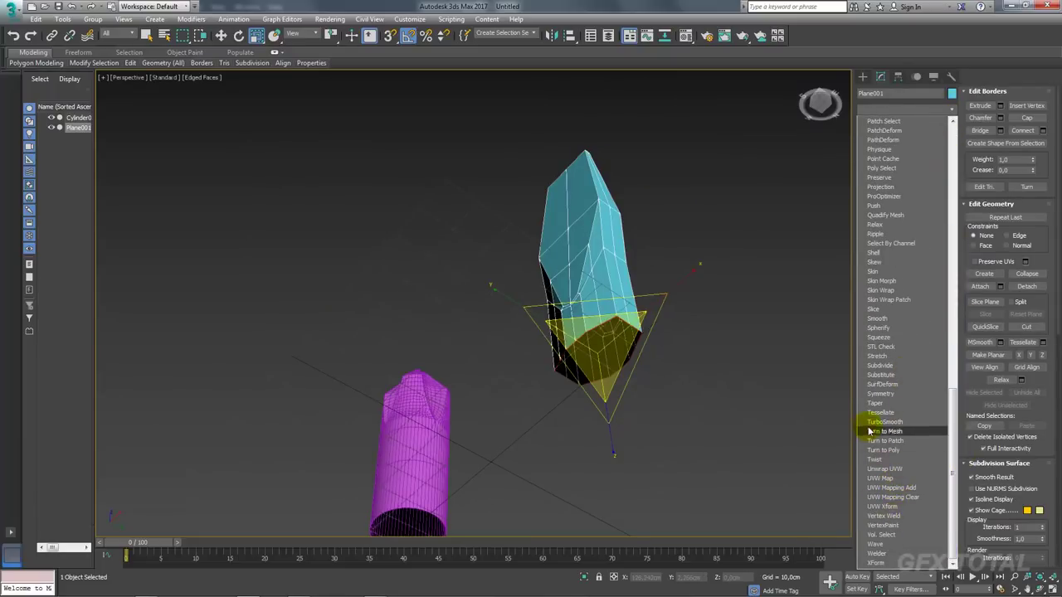
pyautogui.scroll(3, 869, 417)
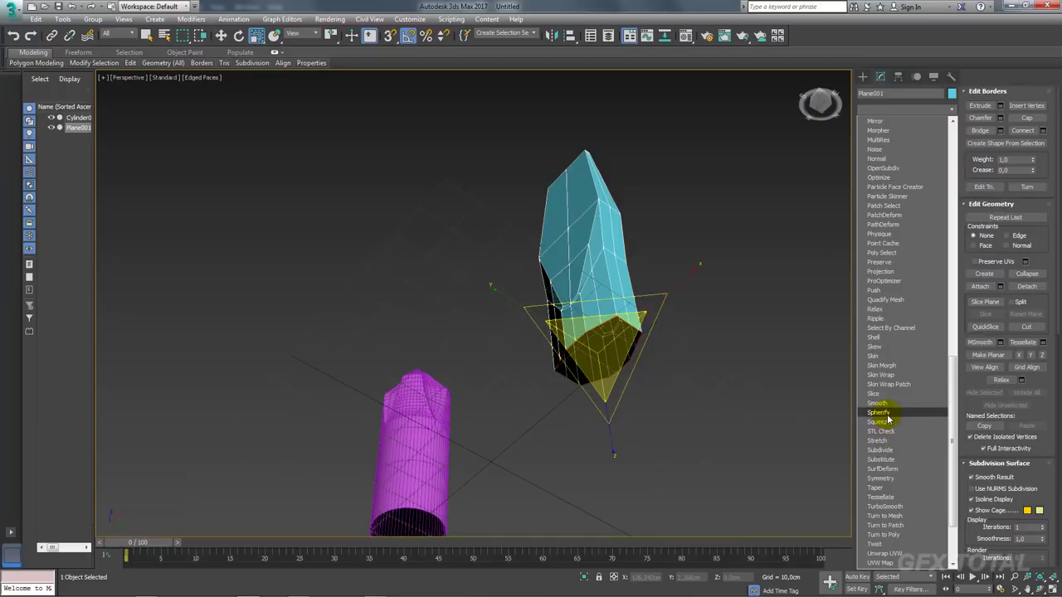
pyautogui.click(887, 414)
pyautogui.keyDown('alt'); pyautogui.moveTo(851, 407); pyautogui.dragTo(549, 305, button='middle'); pyautogui.keyUp('alt')
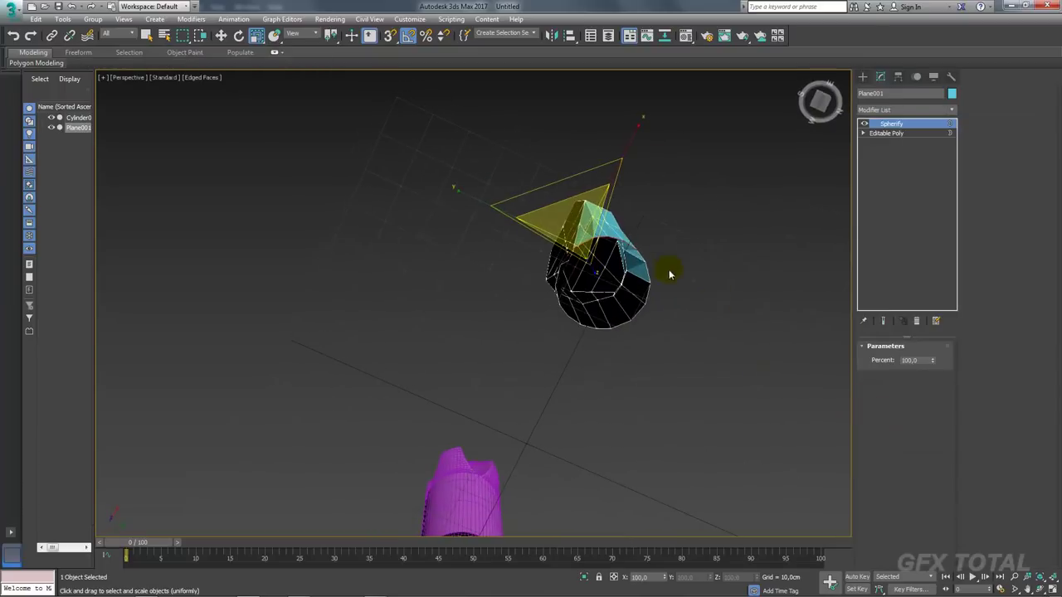
pyautogui.moveTo(664, 294)
pyautogui.keyDown('alt'); pyautogui.mouseDown(button='middle')
pyautogui.moveTo(706, 287)
pyautogui.moveTo(727, 339)
pyautogui.mouseUp(button='middle'); pyautogui.keyUp('alt')
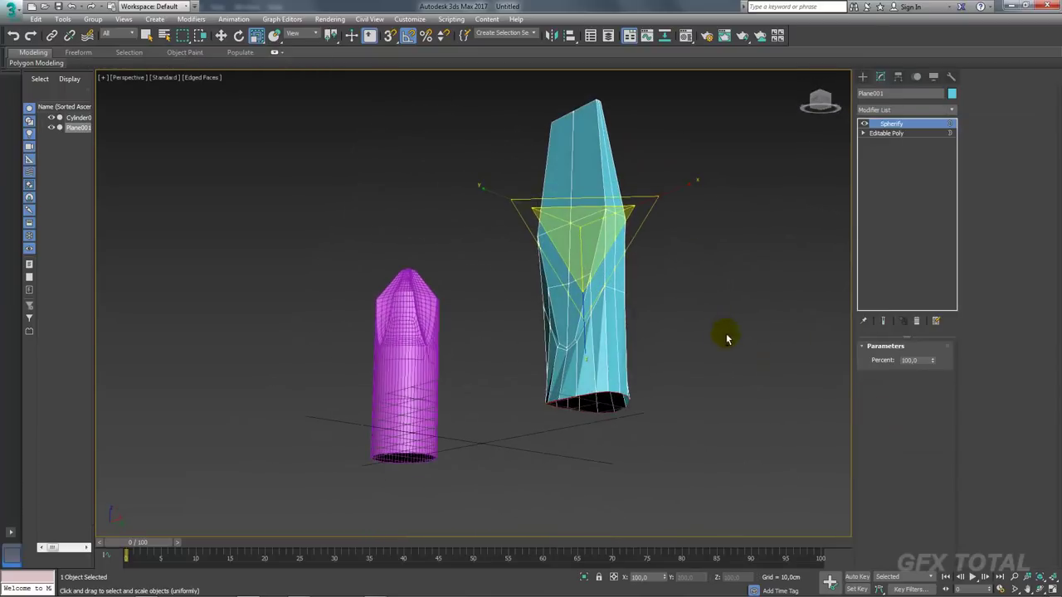
pyautogui.click(917, 321)
pyautogui.keyDown('alt'); pyautogui.moveTo(828, 224); pyautogui.dragTo(848, 133, button='middle'); pyautogui.keyUp('alt')
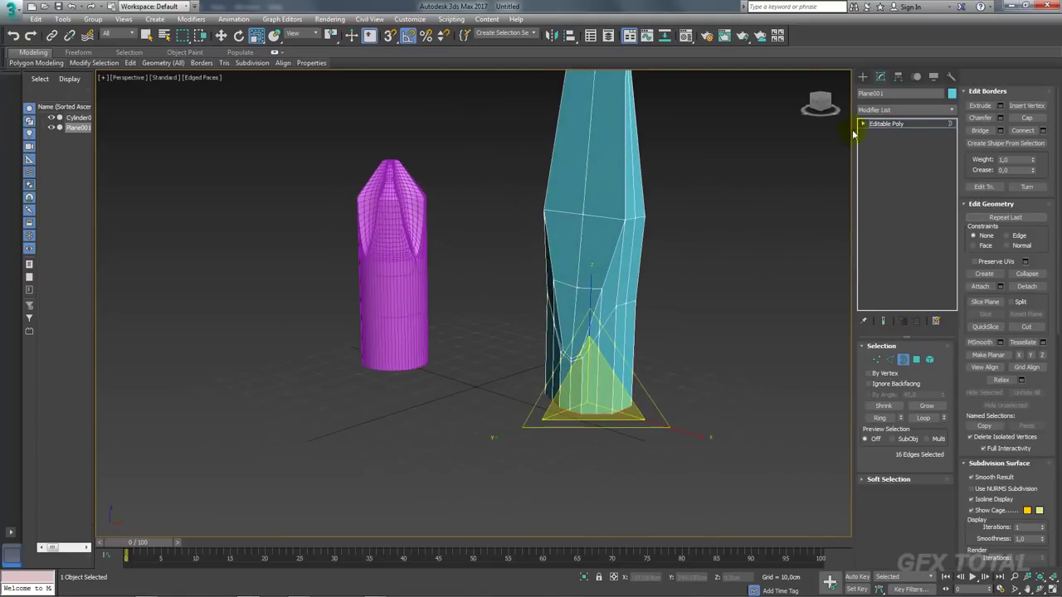
pyautogui.click(863, 76)
# Create a 16-sided cylinder beside the handle
pyautogui.click(883, 167)
pyautogui.scroll(-5, 581, 349)
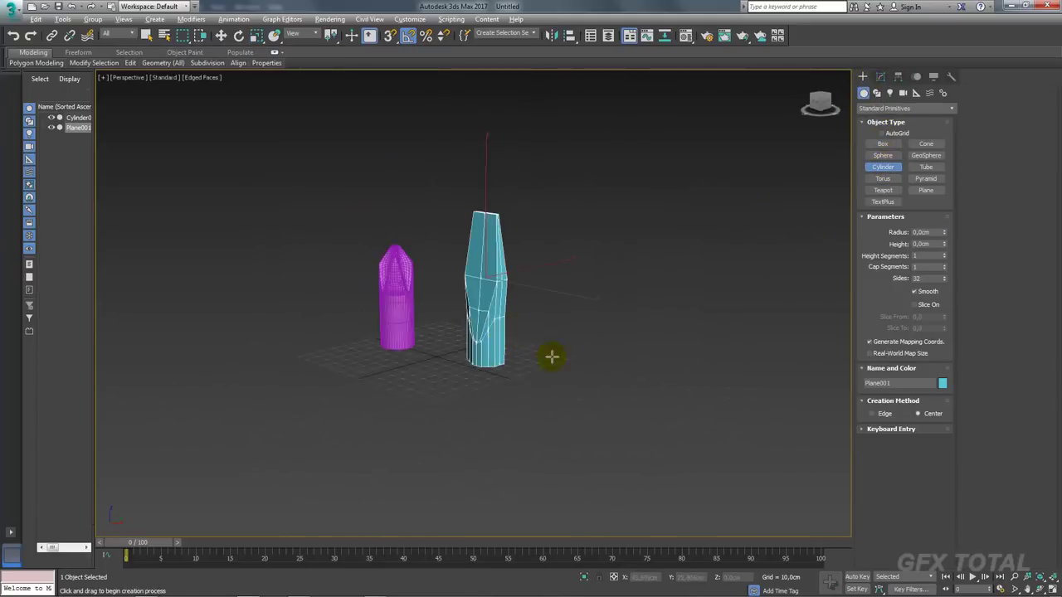
pyautogui.keyDown('alt'); pyautogui.moveTo(553, 356); pyautogui.dragTo(576, 407, button='middle'); pyautogui.keyUp('alt')
pyautogui.moveTo(567, 402); pyautogui.dragTo(589, 410)
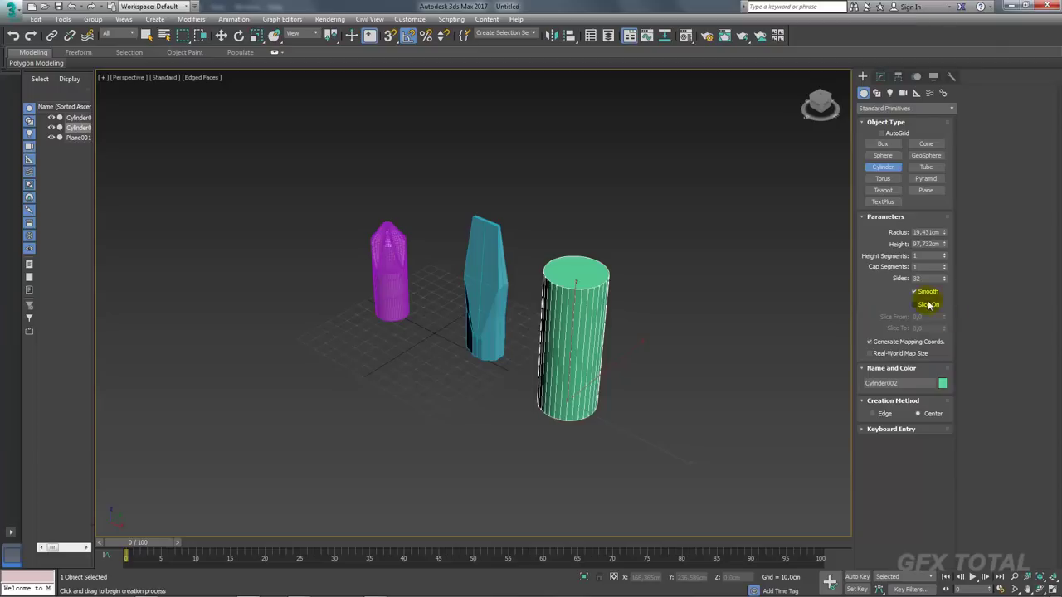
pyautogui.write('16')
pyautogui.press('Return')
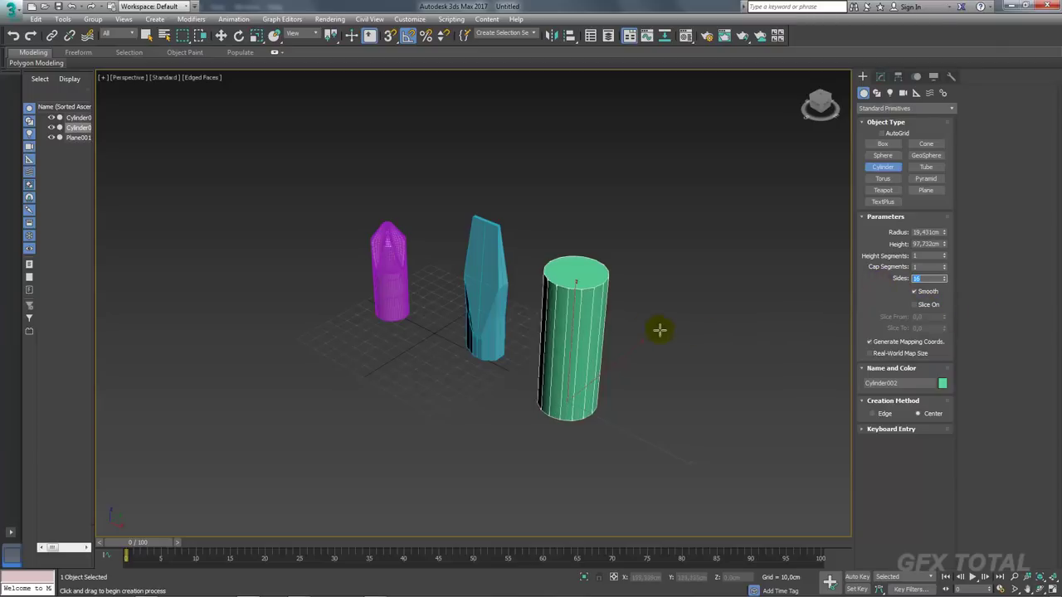
pyautogui.press('r')
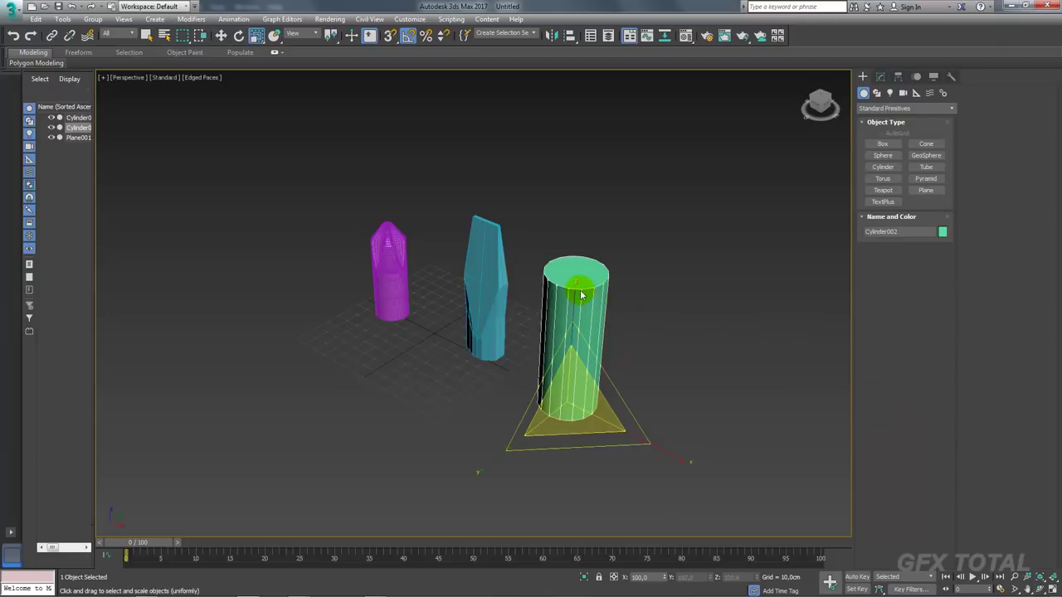
# Convert the new cylinder to Editable Poly
pyautogui.rightClick(579, 289)
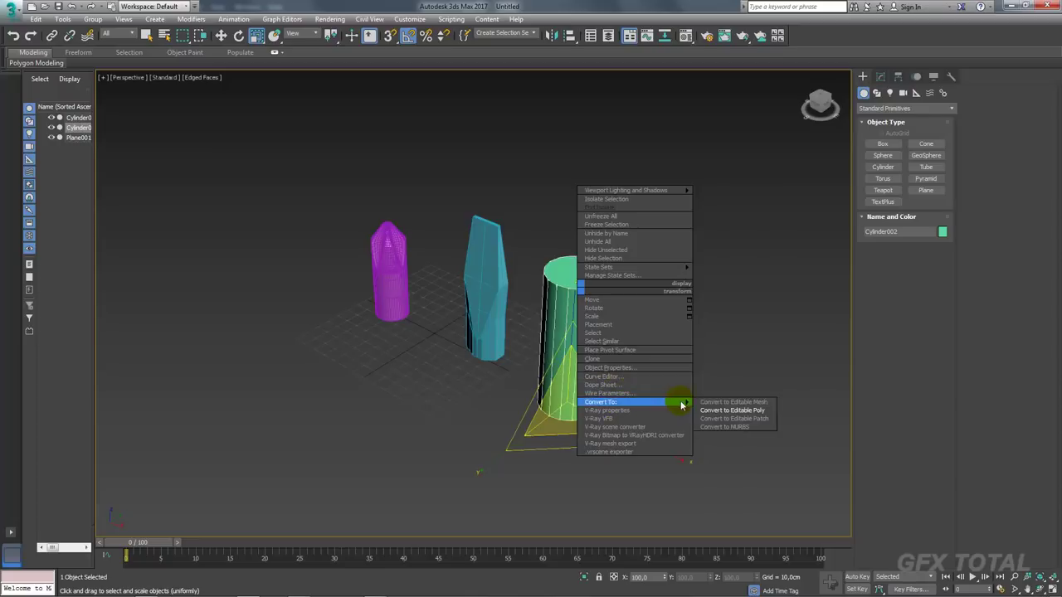
pyautogui.click(730, 410)
pyautogui.click(916, 359)
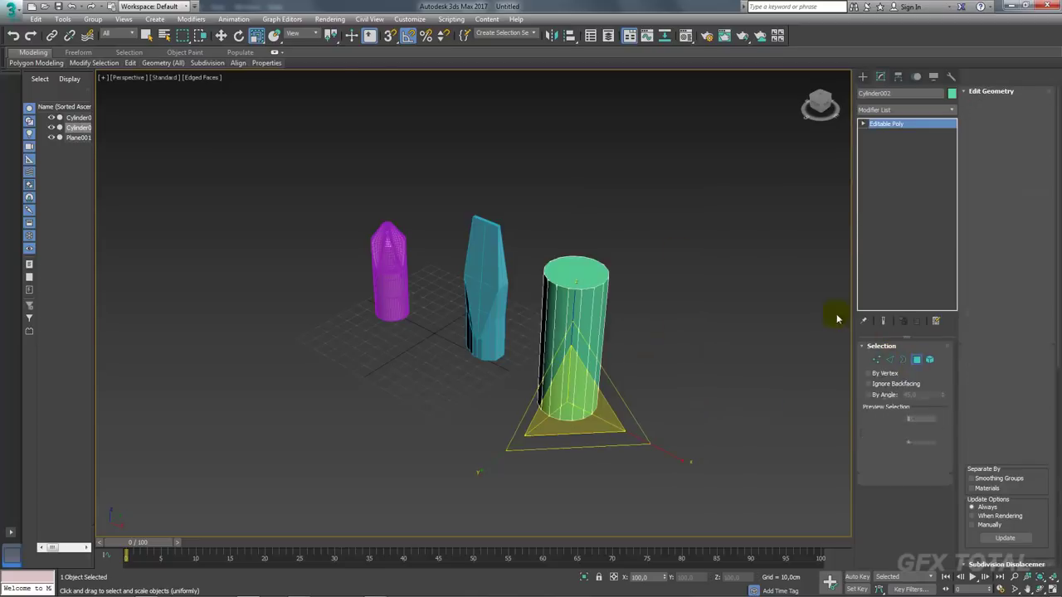
pyautogui.keyDown('alt'); pyautogui.moveTo(835, 315); pyautogui.dragTo(584, 304, button='middle'); pyautogui.keyUp('alt')
pyautogui.click(583, 303)
pyautogui.click(886, 175)
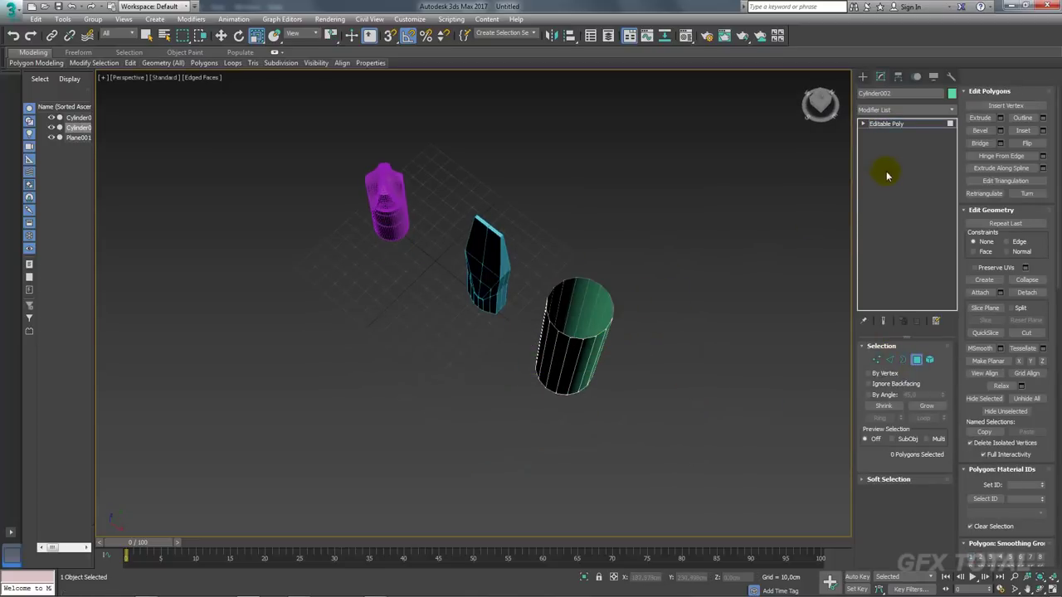
pyautogui.click(886, 123)
pyautogui.keyDown('alt'); pyautogui.moveTo(695, 230); pyautogui.dragTo(637, 84, button='middle'); pyautogui.keyUp('alt')
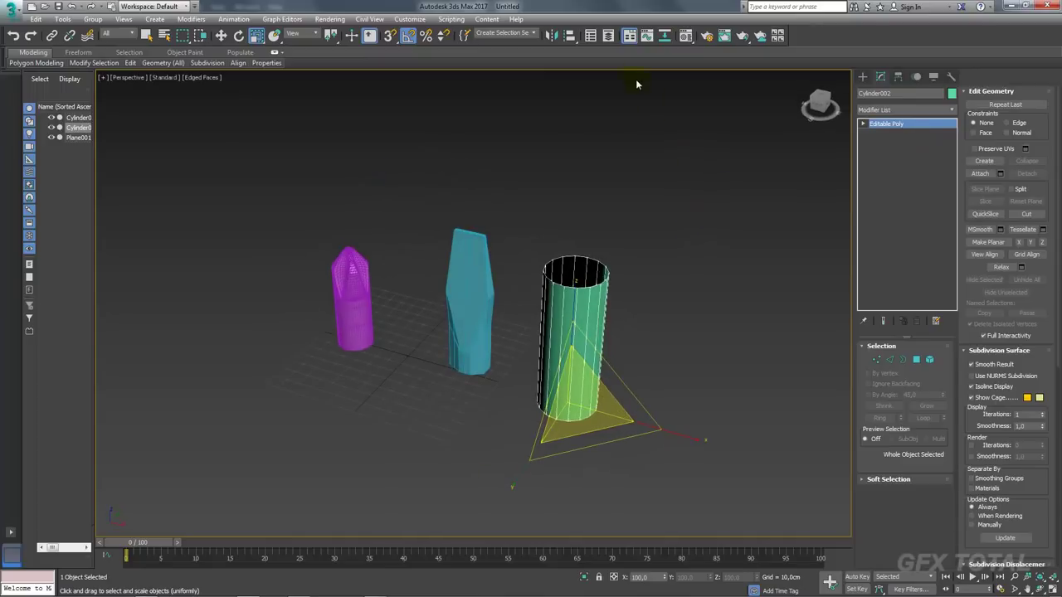
# Align the cylinder to Plane001's centre on X, Y and Z, after cancelling Mirror
pyautogui.click(553, 35)
pyautogui.moveTo(531, 201); pyautogui.dragTo(760, 146)
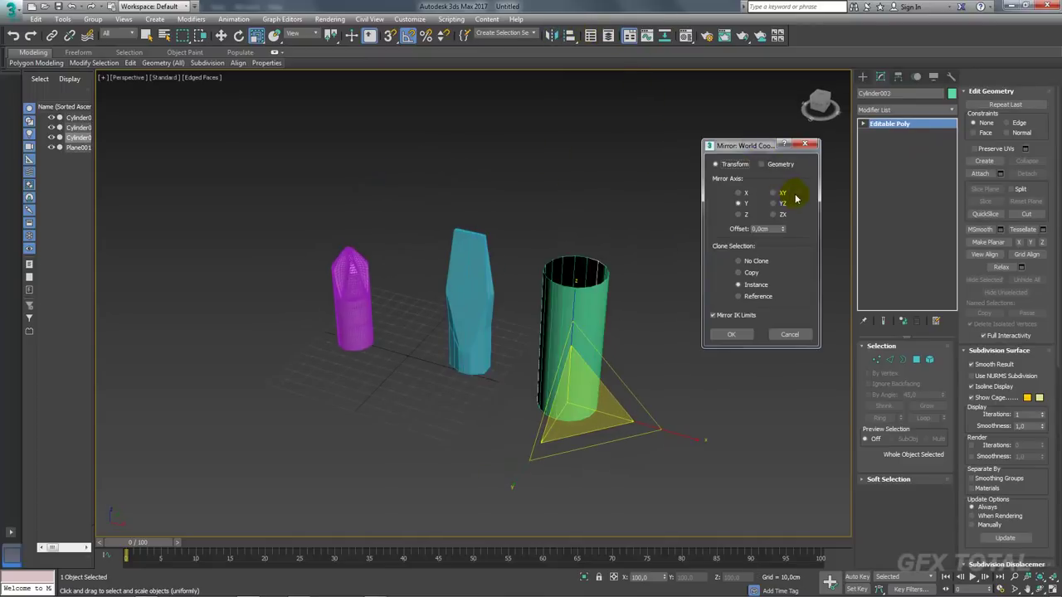
pyautogui.click(790, 334)
pyautogui.click(570, 36)
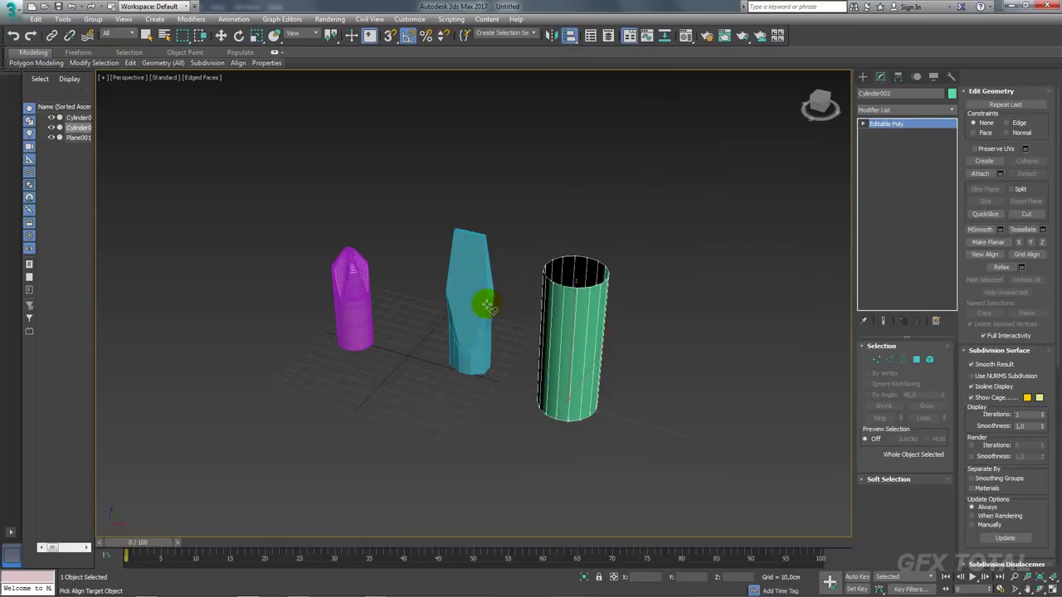
pyautogui.click(482, 299)
pyautogui.moveTo(521, 197); pyautogui.dragTo(690, 178)
pyautogui.click(648, 213)
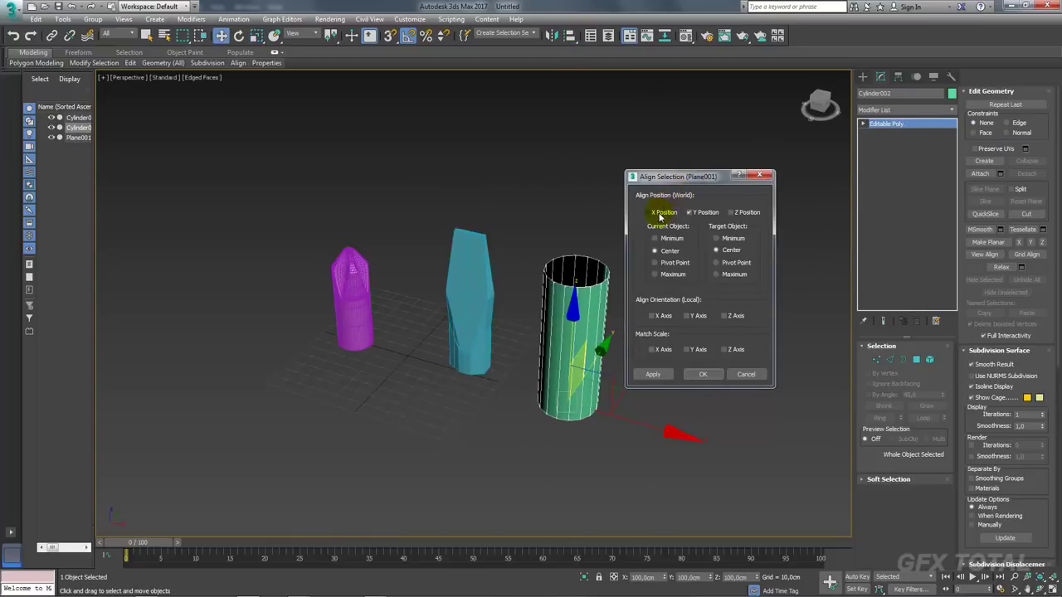
pyautogui.click(731, 213)
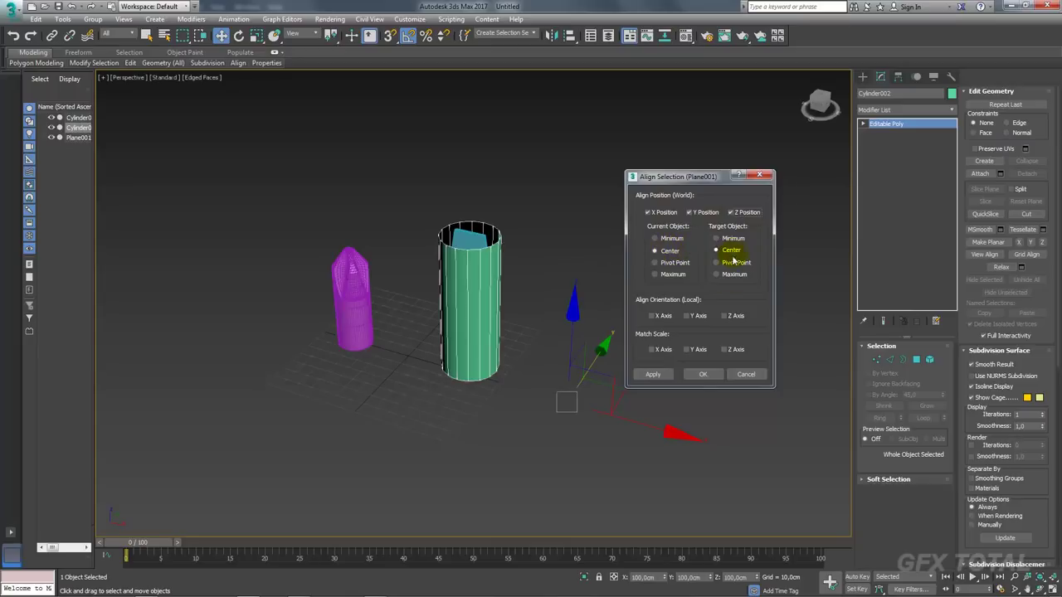
pyautogui.click(699, 376)
# Lower the cylinder beneath the handle and attach Plane001 to it
pyautogui.moveTo(493, 362); pyautogui.dragTo(466, 457)
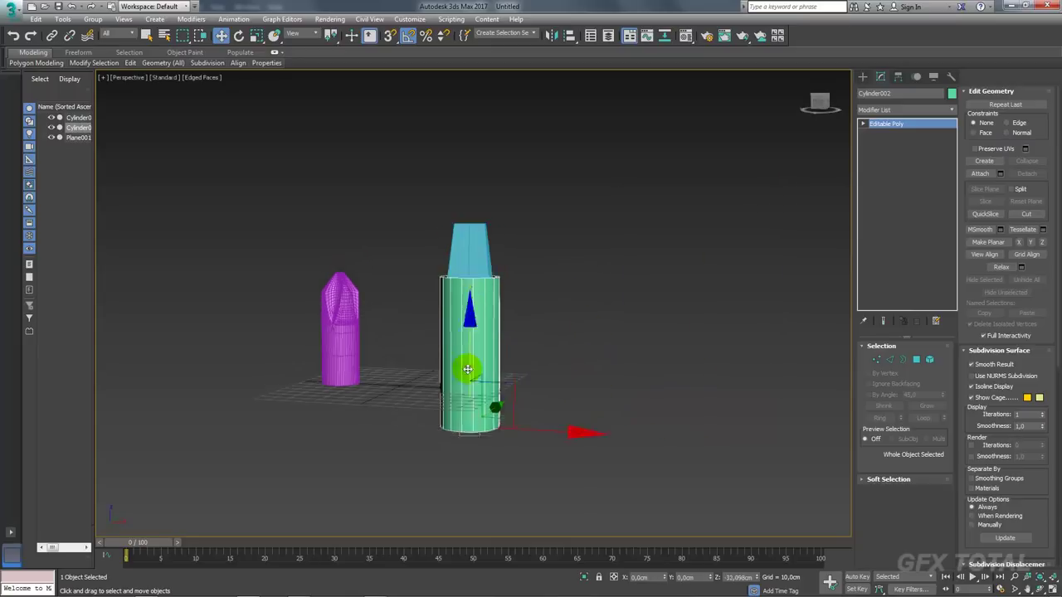
pyautogui.click(993, 179)
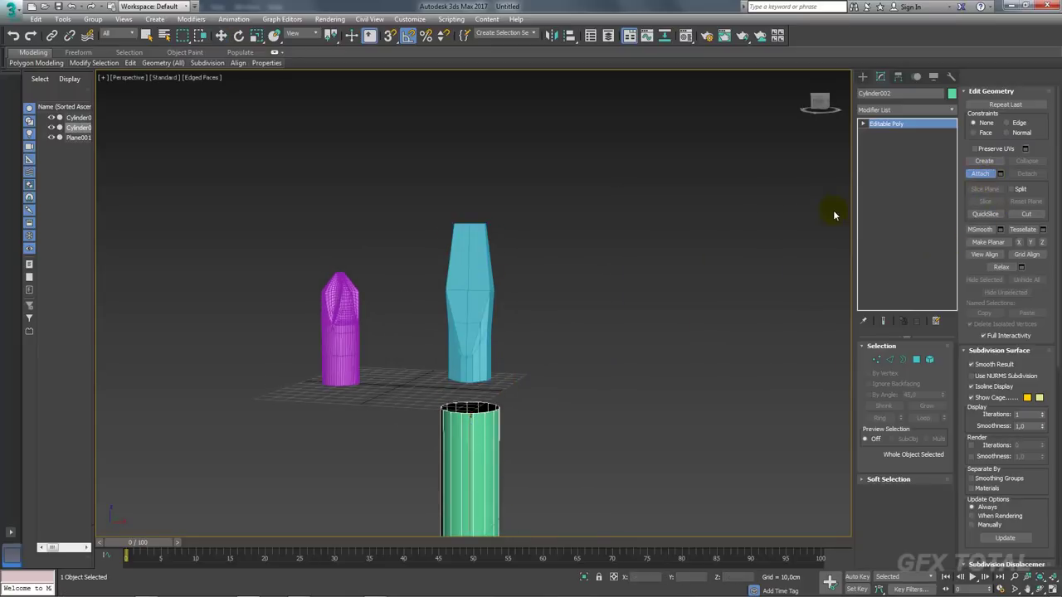
pyautogui.click(469, 320)
# Bridge the open borders between the cylinder and the handle
pyautogui.click(904, 360)
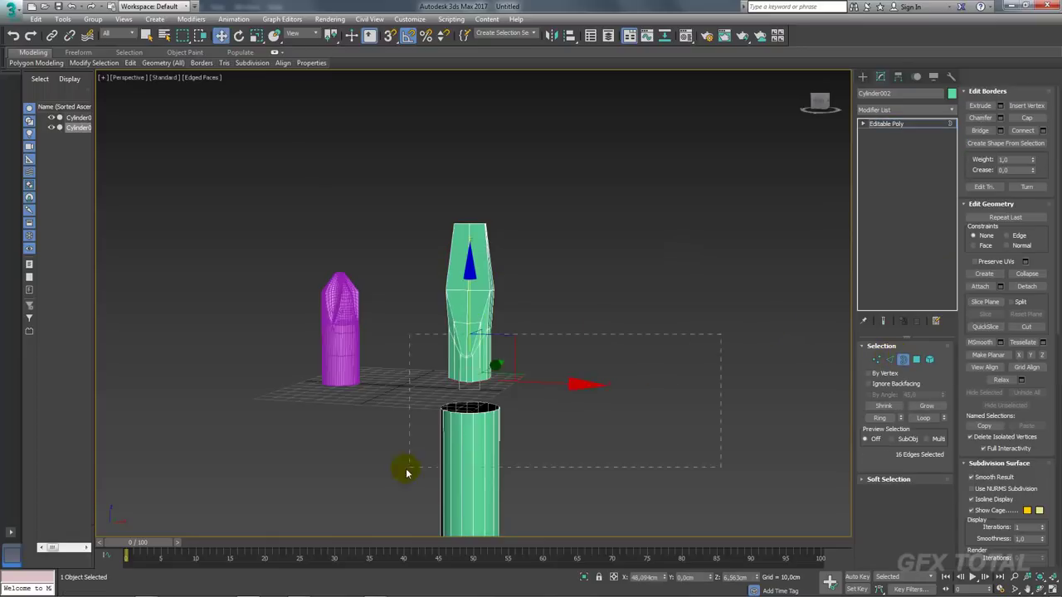
pyautogui.moveTo(581, 332); pyautogui.dragTo(407, 467)
pyautogui.click(980, 131)
pyautogui.moveTo(550, 291)
pyautogui.keyDown('alt'); pyautogui.mouseDown(button='middle')
pyautogui.moveTo(542, 299)
pyautogui.moveTo(650, 301)
pyautogui.moveTo(491, 285)
pyautogui.mouseUp(button='middle'); pyautogui.keyUp('alt')
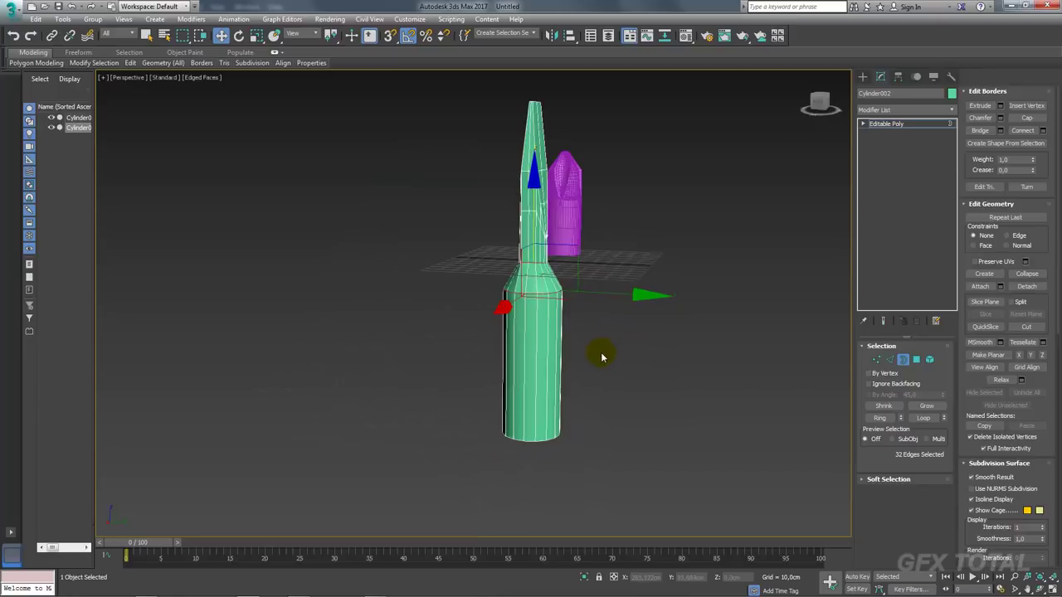
pyautogui.moveTo(602, 357)
pyautogui.keyDown('alt'); pyautogui.mouseDown(button='middle')
pyautogui.moveTo(536, 344)
pyautogui.moveTo(465, 351)
pyautogui.moveTo(520, 293)
pyautogui.mouseUp(button='middle'); pyautogui.keyUp('alt')
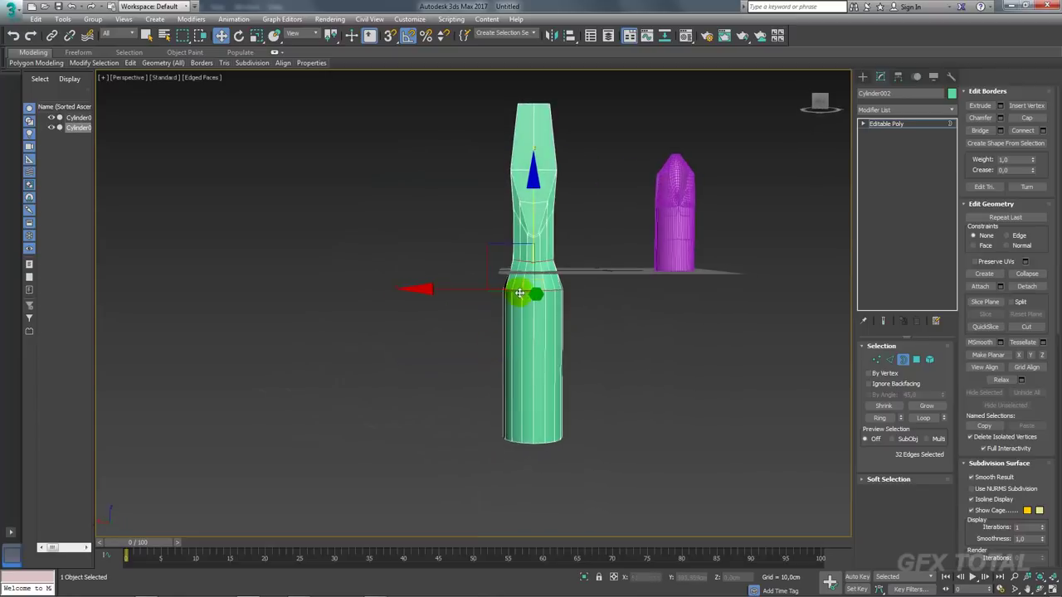
# Remove the edge loop at the handle's neck
pyautogui.click(891, 359)
pyautogui.scroll(4, 573, 291)
pyautogui.scroll(1, 577, 272)
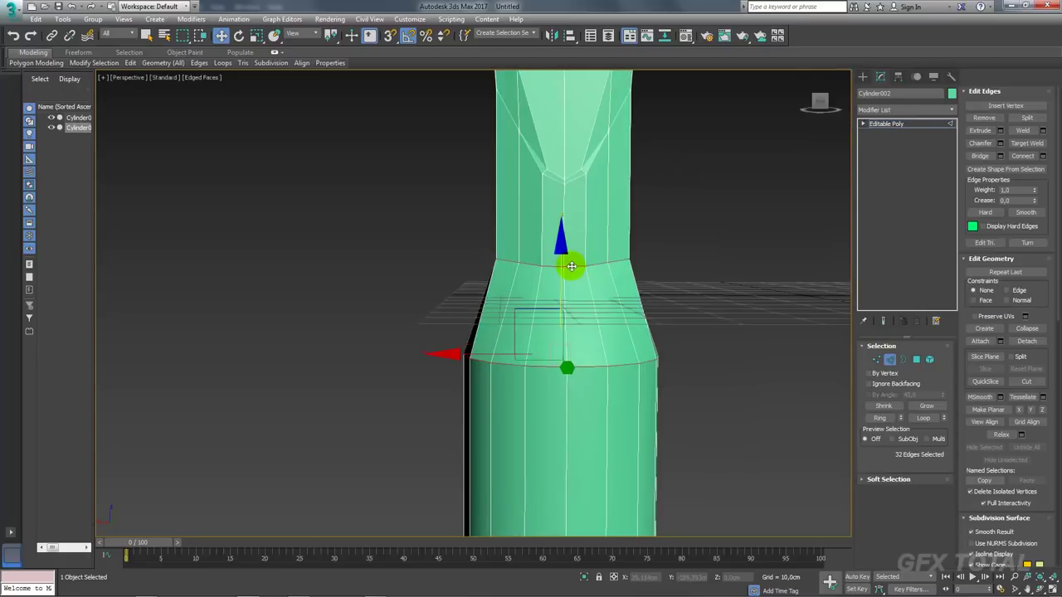
pyautogui.doubleClick(572, 266)
pyautogui.click(986, 118)
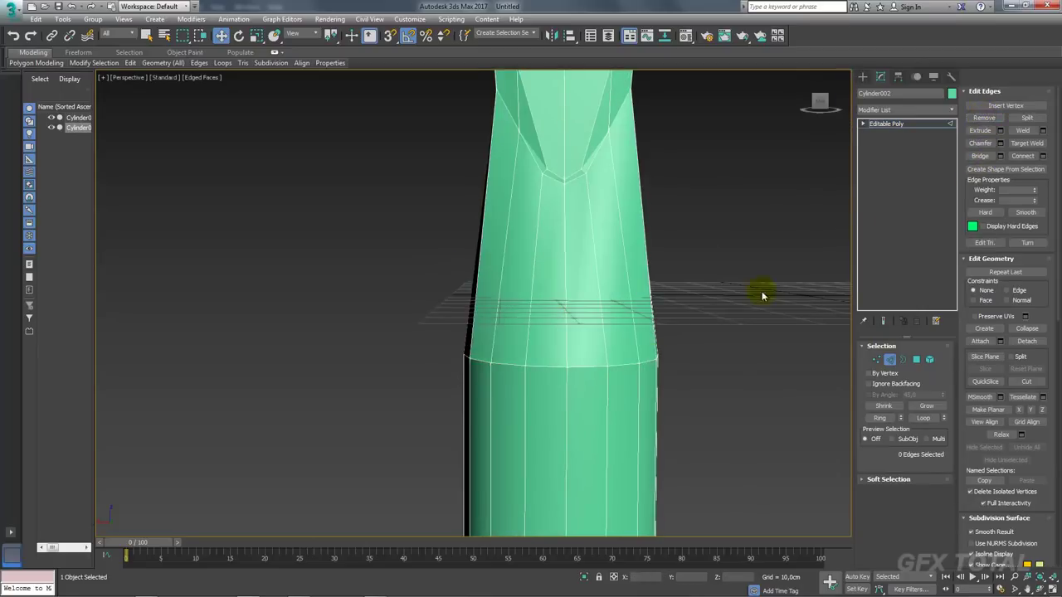
pyautogui.scroll(-2, 680, 340)
pyautogui.scroll(-3, 731, 380)
# Scale the lower section's polygons to 85% width
pyautogui.click(916, 359)
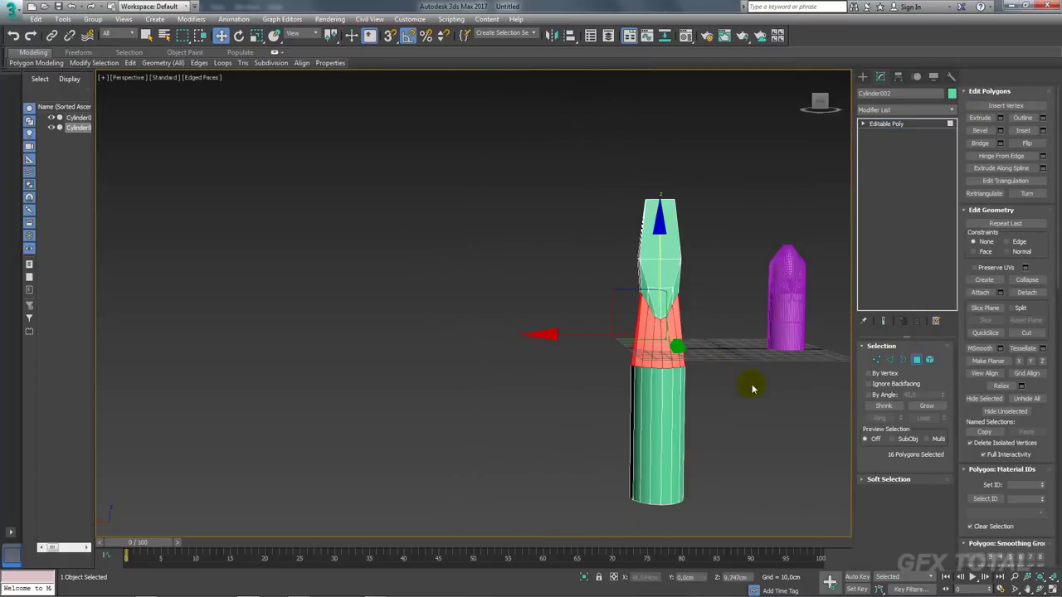
pyautogui.moveTo(749, 387); pyautogui.dragTo(545, 476)
pyautogui.moveTo(711, 415)
pyautogui.keyDown('alt'); pyautogui.mouseDown(button='middle')
pyautogui.moveTo(731, 450)
pyautogui.moveTo(722, 464)
pyautogui.mouseUp(button='middle'); pyautogui.keyUp('alt')
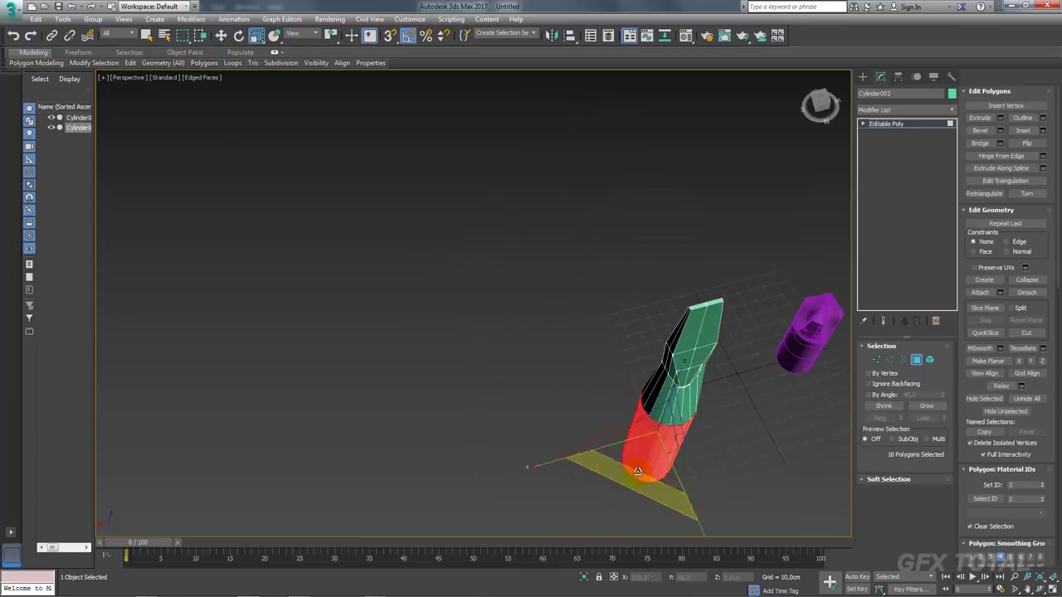
pyautogui.moveTo(631, 486); pyautogui.dragTo(671, 466)
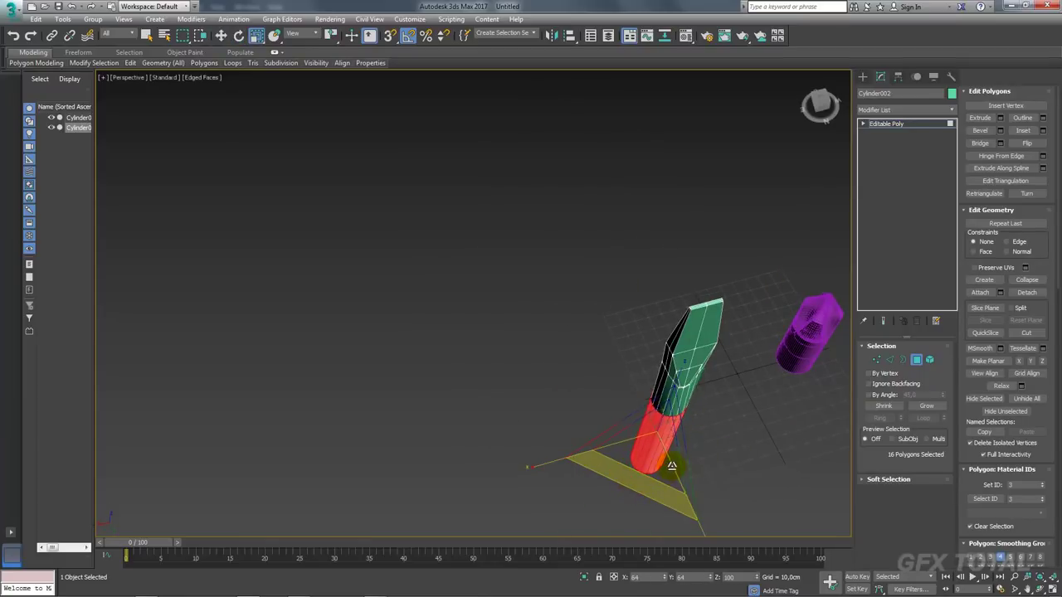
pyautogui.moveTo(678, 460)
pyautogui.keyDown('alt'); pyautogui.mouseDown(button='middle')
pyautogui.moveTo(663, 331)
pyautogui.moveTo(695, 374)
pyautogui.moveTo(694, 351)
pyautogui.moveTo(652, 364)
pyautogui.moveTo(616, 449)
pyautogui.moveTo(636, 386)
pyautogui.moveTo(597, 399)
pyautogui.mouseUp(button='middle'); pyautogui.keyUp('alt')
pyautogui.press('w')
pyautogui.press('e')
pyautogui.press('r')
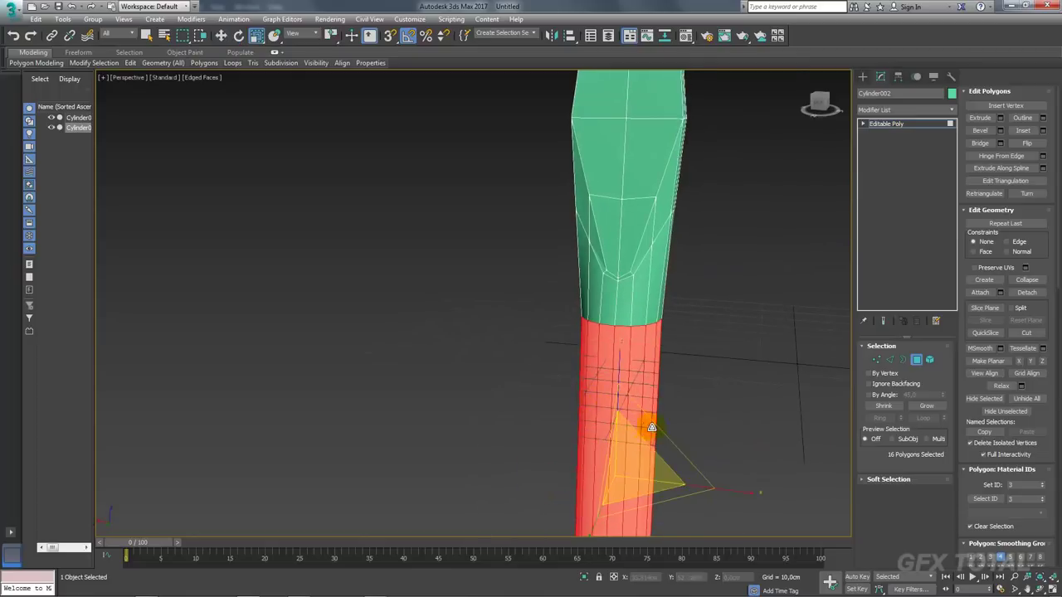
pyautogui.moveTo(632, 496); pyautogui.dragTo(648, 503)
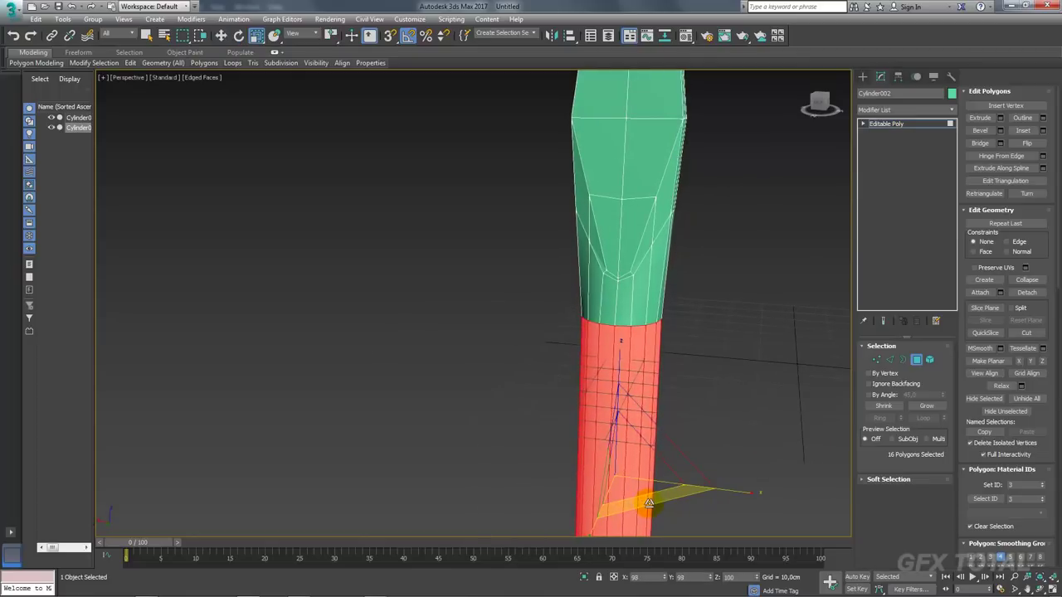
pyautogui.moveTo(739, 360)
pyautogui.keyDown('alt'); pyautogui.mouseDown(button='middle')
pyautogui.moveTo(936, 123)
pyautogui.moveTo(749, 324)
pyautogui.moveTo(740, 291)
pyautogui.moveTo(711, 340)
pyautogui.mouseUp(button='middle'); pyautogui.keyUp('alt')
pyautogui.keyDown('alt'); pyautogui.moveTo(830, 141); pyautogui.dragTo(828, 179, button='middle'); pyautogui.keyUp('alt')
# Add a TurboSmooth modifier to the handle
pyautogui.press('4')
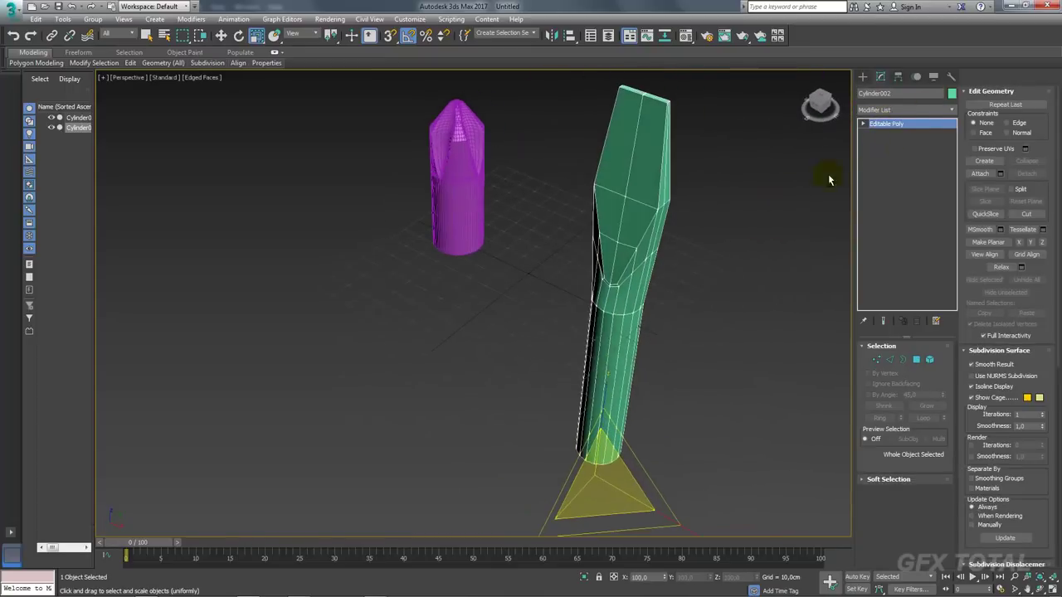
pyautogui.click(949, 116)
pyautogui.moveTo(953, 133); pyautogui.dragTo(952, 356)
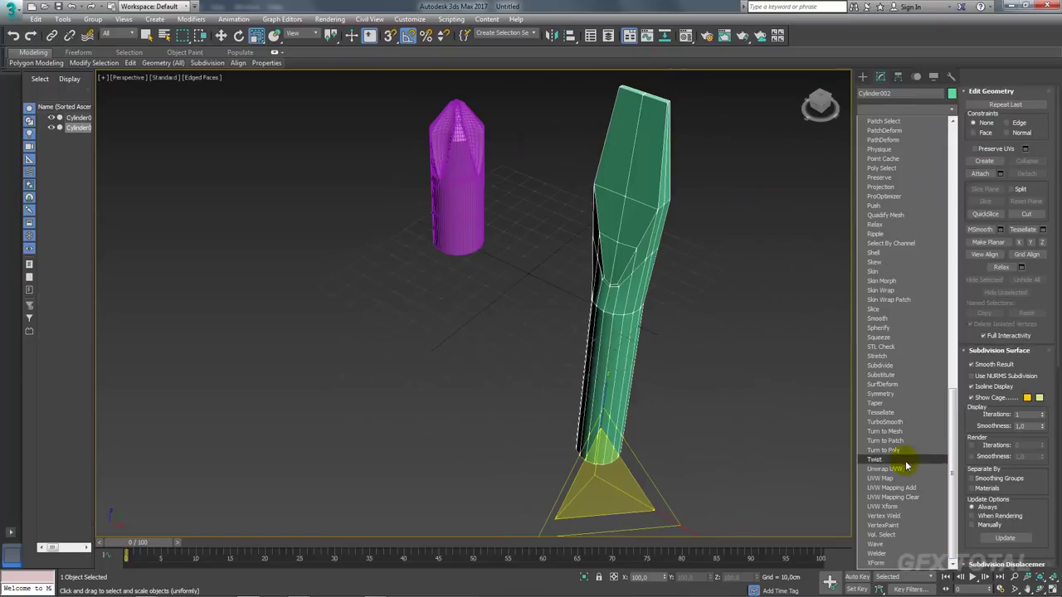
pyautogui.click(900, 423)
pyautogui.moveTo(747, 349)
pyautogui.keyDown('alt'); pyautogui.mouseDown(button='middle')
pyautogui.moveTo(672, 349)
pyautogui.moveTo(648, 230)
pyautogui.mouseUp(button='middle'); pyautogui.keyUp('alt')
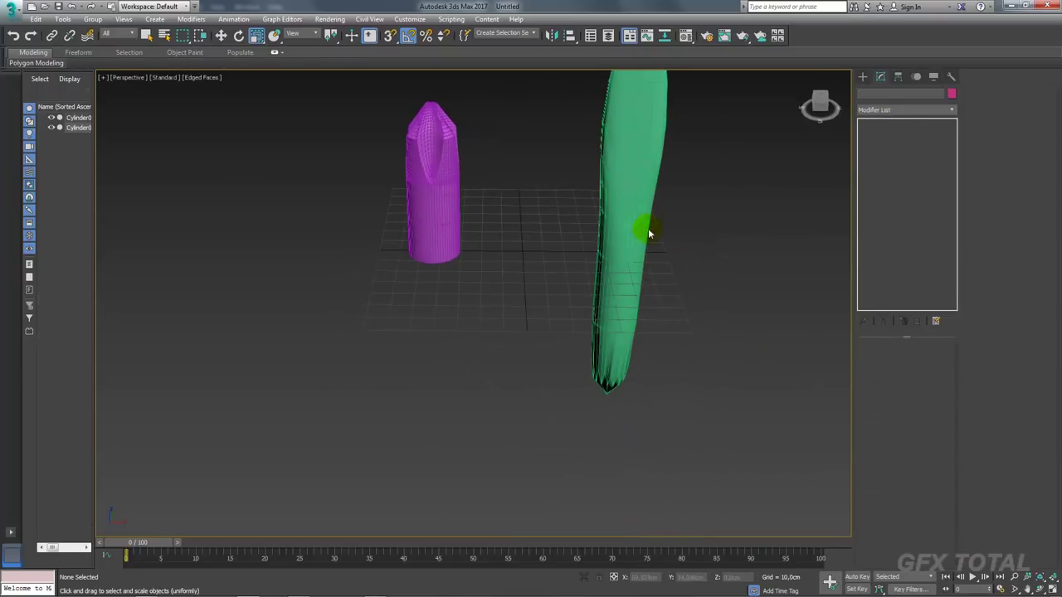
# Select polygons on a flat face of the handle's base mesh
pyautogui.click(894, 133)
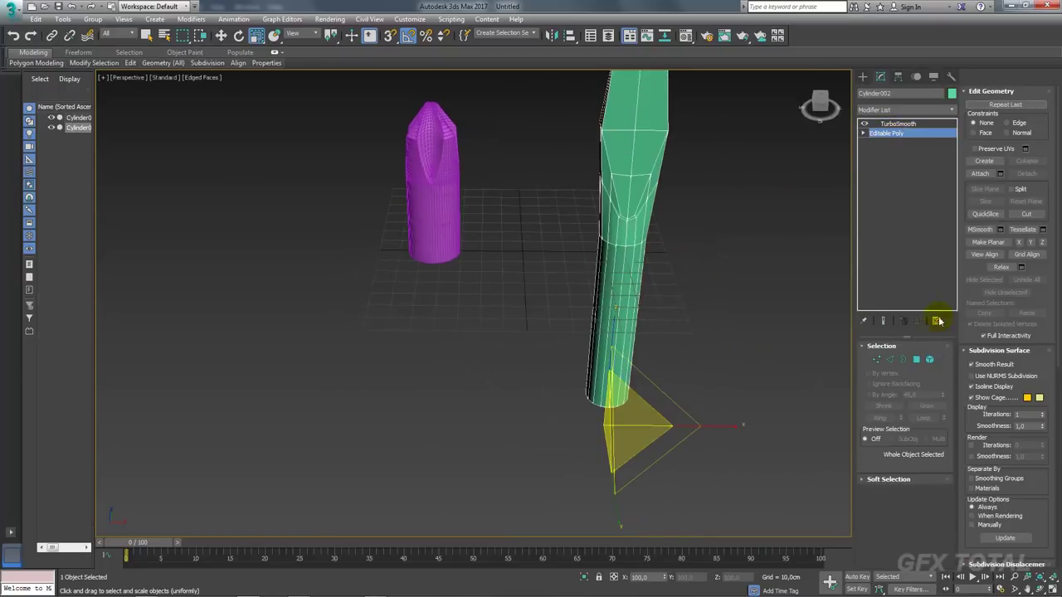
pyautogui.click(918, 361)
pyautogui.keyDown('alt'); pyautogui.moveTo(768, 379); pyautogui.dragTo(761, 367, button='middle'); pyautogui.keyUp('alt')
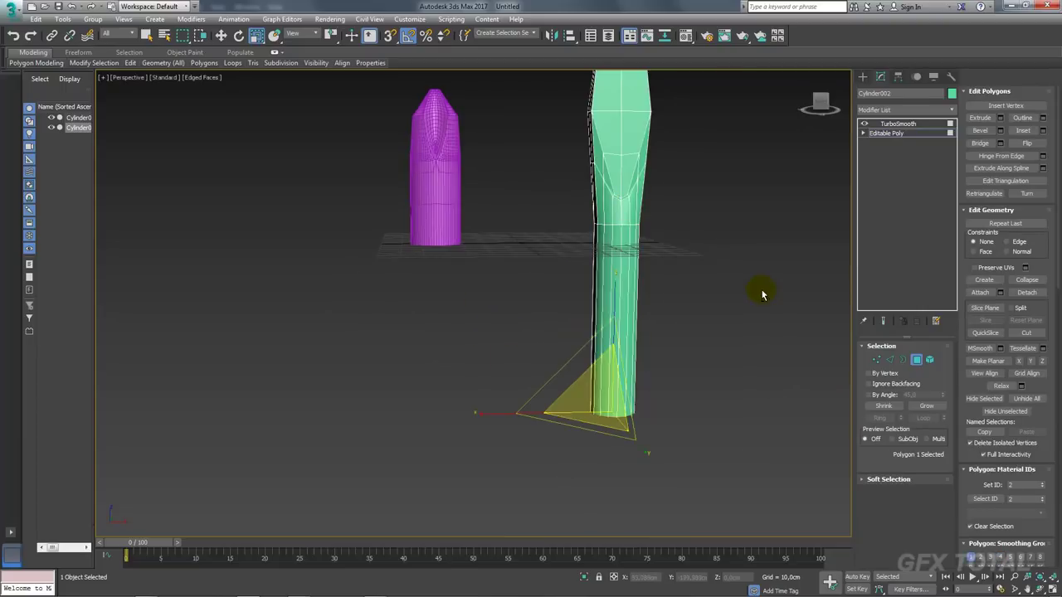
pyautogui.click(893, 134)
pyautogui.moveTo(788, 156)
pyautogui.keyDown('alt'); pyautogui.mouseDown(button='middle')
pyautogui.moveTo(785, 295)
pyautogui.moveTo(666, 294)
pyautogui.moveTo(706, 273)
pyautogui.moveTo(847, 330)
pyautogui.mouseUp(button='middle'); pyautogui.keyUp('alt')
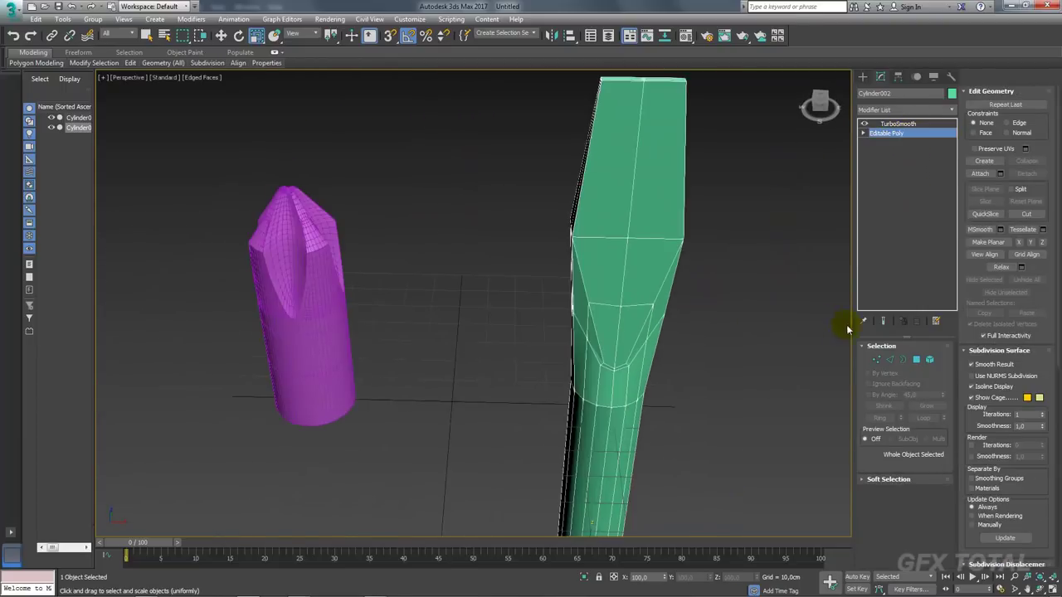
pyautogui.click(916, 360)
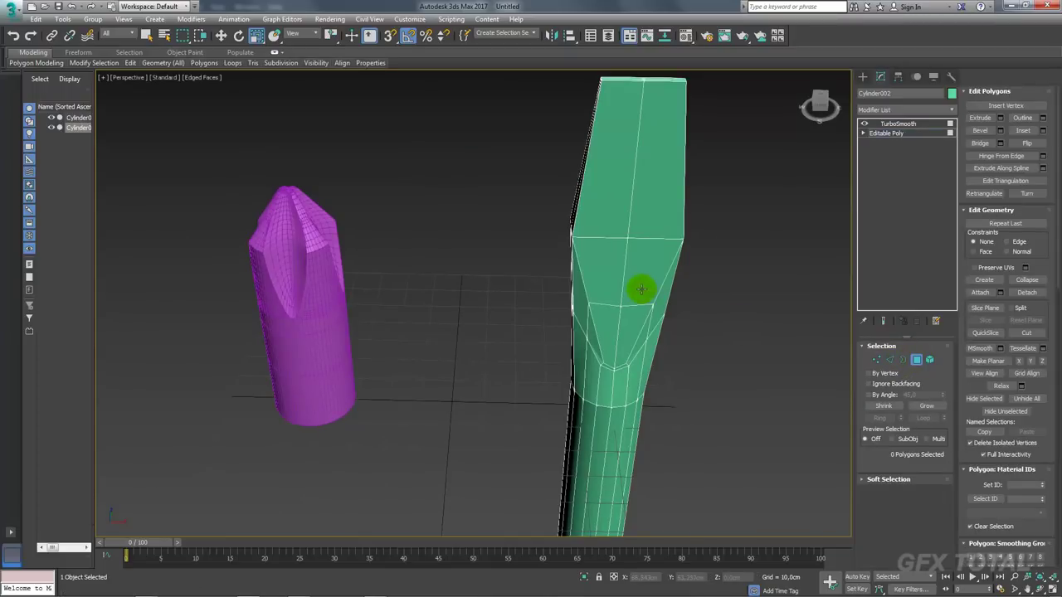
pyautogui.click(641, 289)
pyautogui.keyDown('ctrl'); pyautogui.click(609, 295); pyautogui.keyUp('ctrl')
# Select the edges bordering the handle's flat faces for creasing at 1.0
pyautogui.click(890, 359)
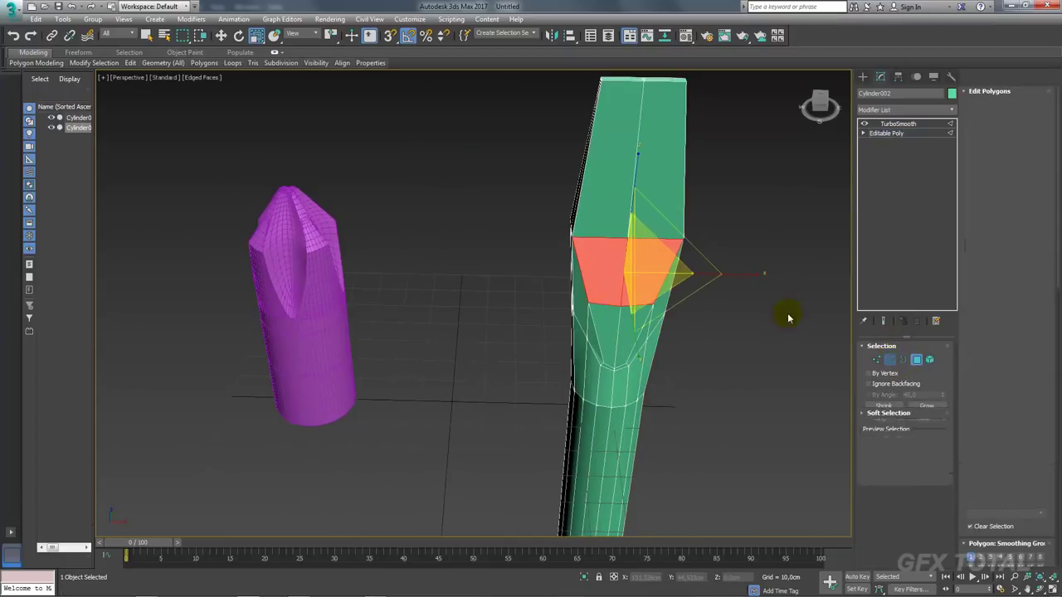
pyautogui.click(625, 259)
pyautogui.doubleClick(631, 214)
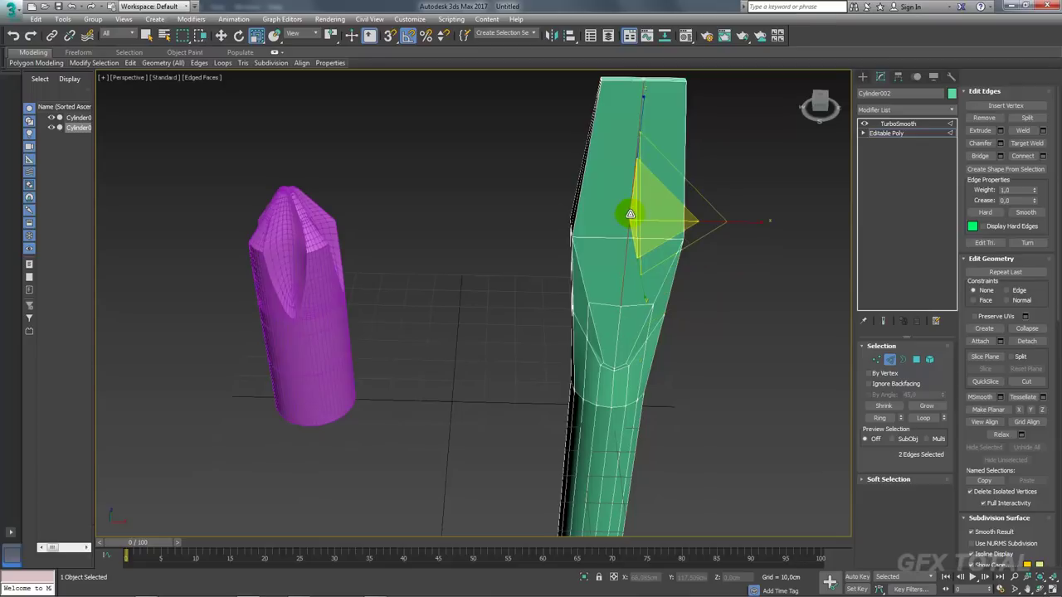
pyautogui.keyDown('ctrl'); pyautogui.click(621, 320); pyautogui.keyUp('ctrl')
pyautogui.keyDown('alt'); pyautogui.moveTo(617, 316); pyautogui.dragTo(607, 301, button='middle'); pyautogui.keyUp('alt')
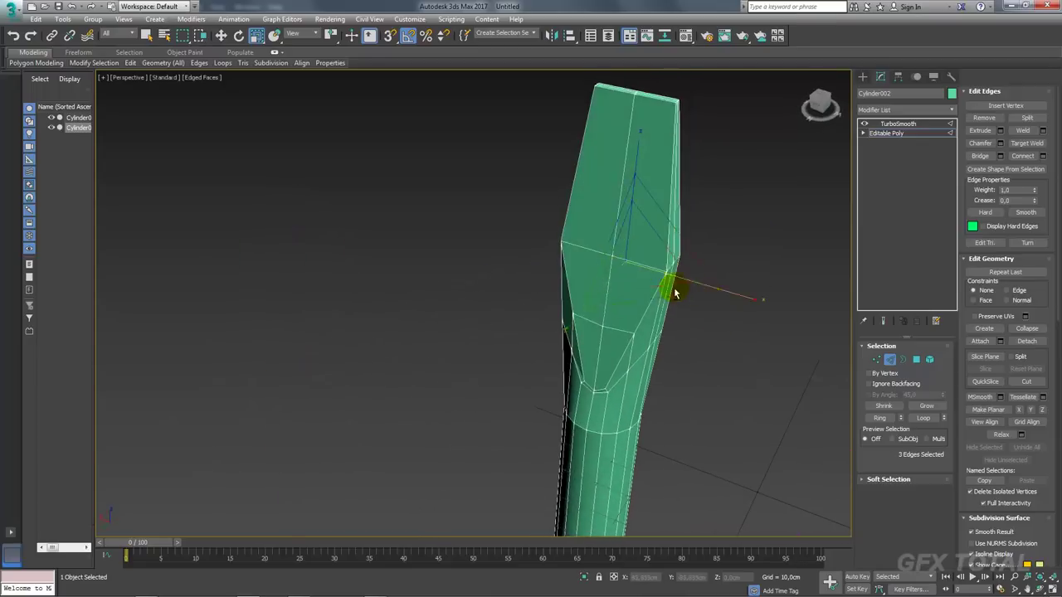
pyautogui.keyDown('ctrl'); pyautogui.click(623, 218); pyautogui.keyUp('ctrl')
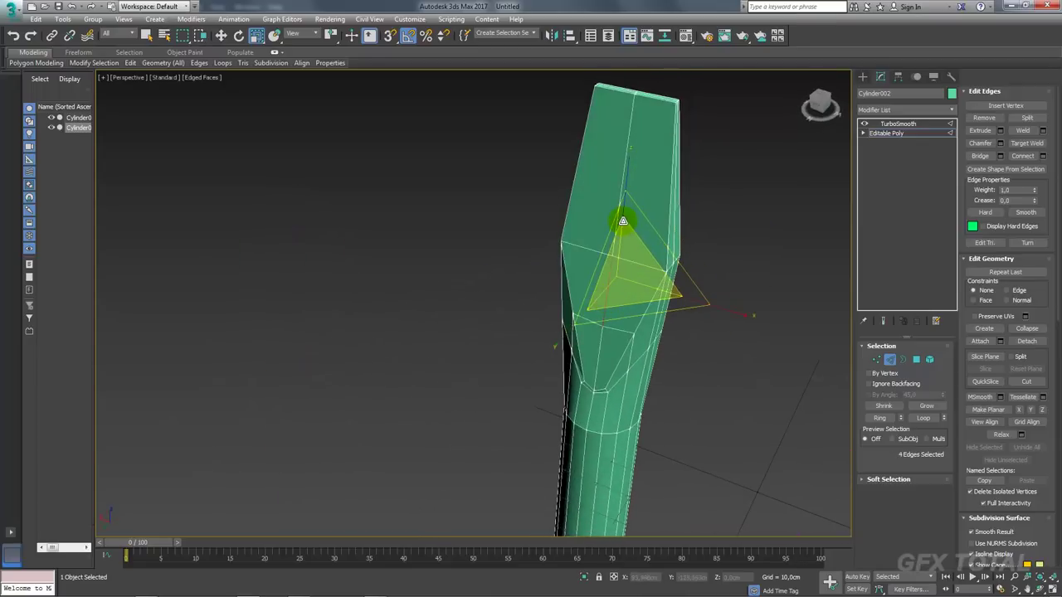
pyautogui.keyDown('ctrl'); pyautogui.click(607, 339); pyautogui.keyUp('ctrl')
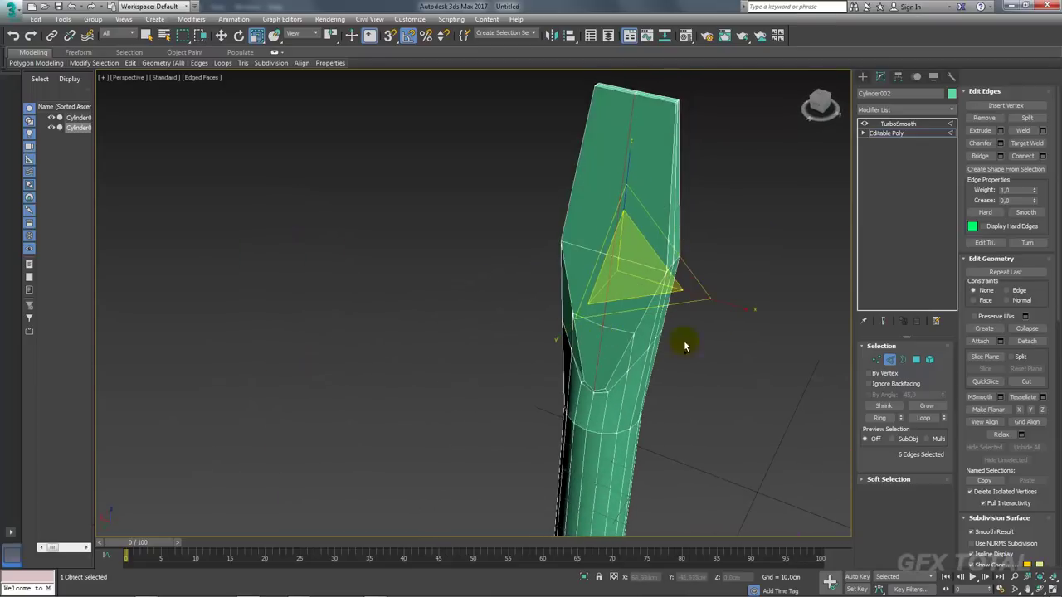
pyautogui.keyDown('ctrl'); pyautogui.click(916, 362); pyautogui.keyUp('ctrl')
pyautogui.moveTo(683, 351)
pyautogui.keyDown('alt'); pyautogui.mouseDown(button='middle')
pyautogui.moveTo(734, 243)
pyautogui.moveTo(726, 334)
pyautogui.mouseUp(button='middle'); pyautogui.keyUp('alt')
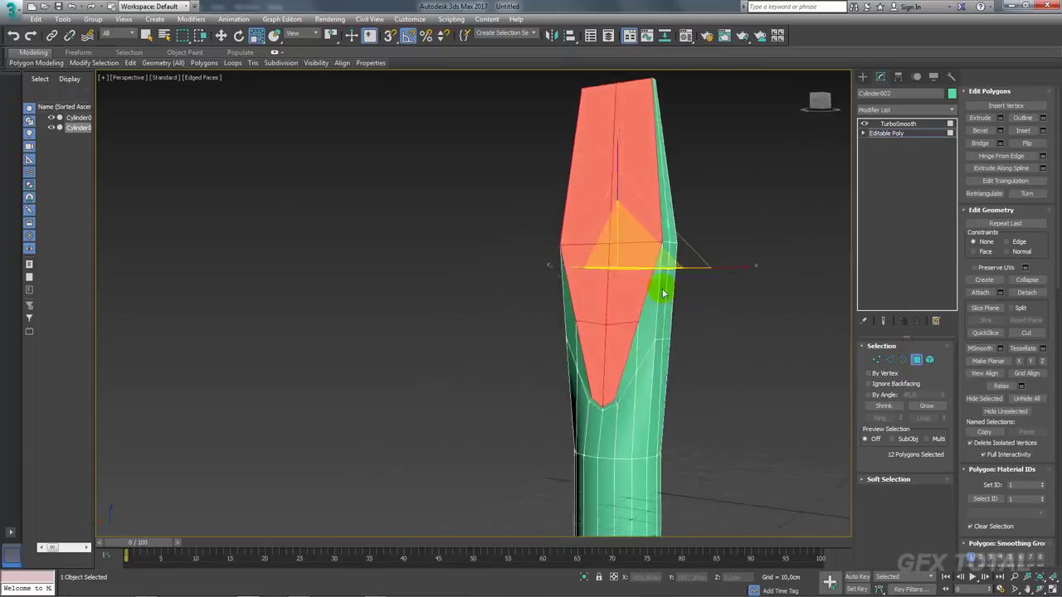
pyautogui.keyDown('ctrl'); pyautogui.click(888, 362); pyautogui.keyUp('ctrl')
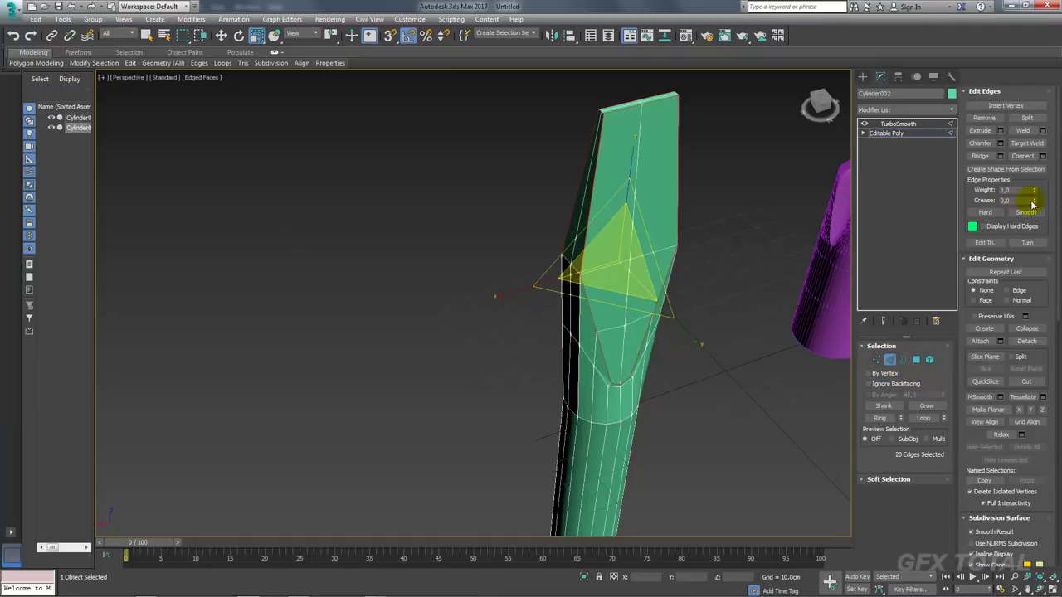
# Set TurboSmooth Iterations to 2 and inspect the smoothed handle
pyautogui.click(887, 134)
pyautogui.click(898, 124)
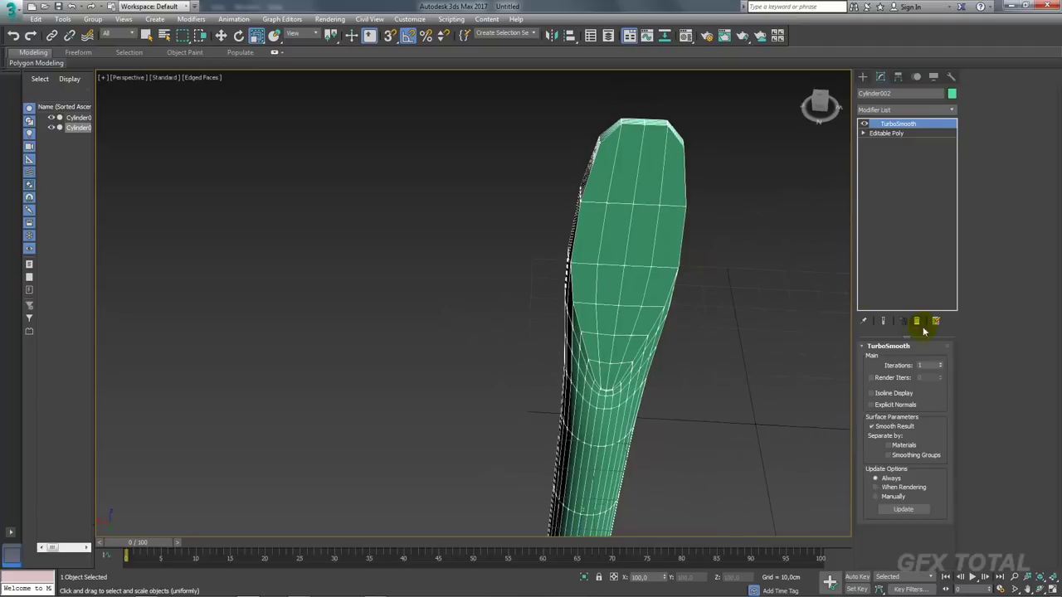
pyautogui.click(942, 364)
pyautogui.click(725, 342)
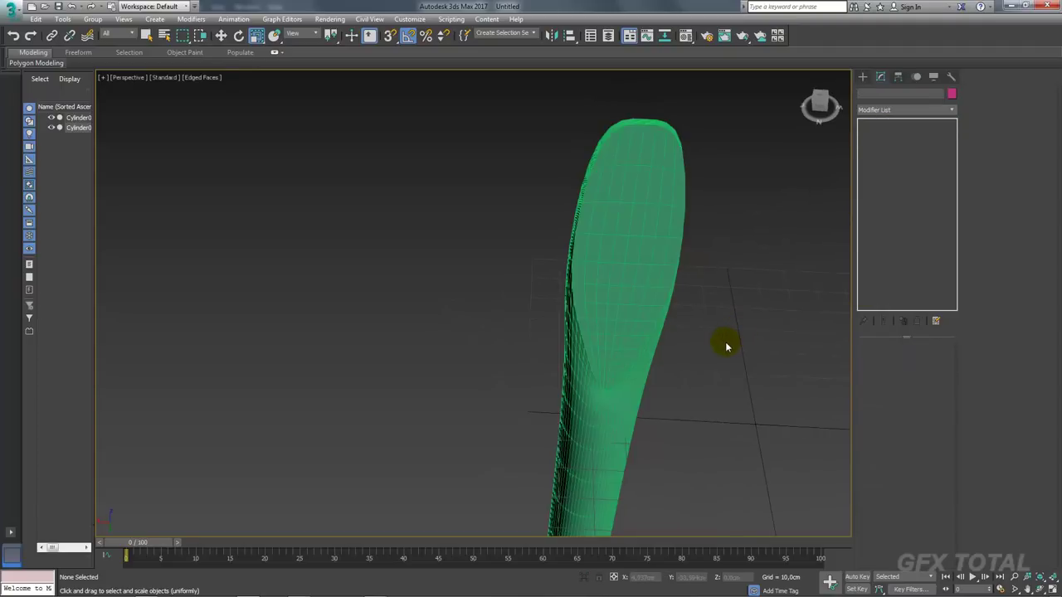
pyautogui.moveTo(706, 356)
pyautogui.keyDown('alt'); pyautogui.mouseDown(button='middle')
pyautogui.moveTo(578, 351)
pyautogui.moveTo(821, 356)
pyautogui.mouseUp(button='middle'); pyautogui.keyUp('alt')
pyautogui.click(561, 290)
# With Edged Faces on, select four edges on the handle's top rim
pyautogui.click(886, 133)
pyautogui.click(888, 359)
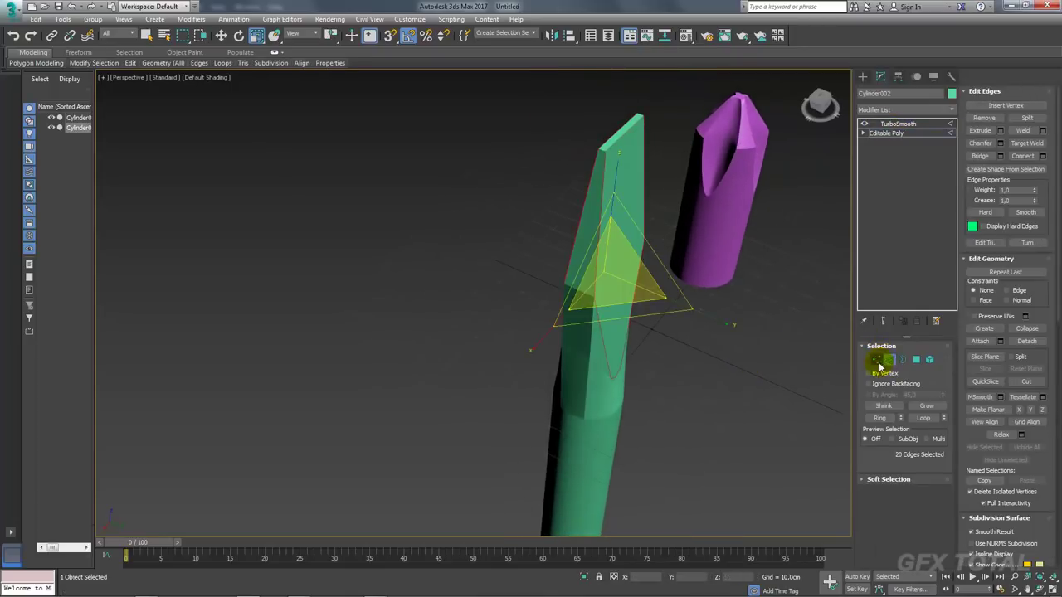
pyautogui.scroll(2, 631, 216)
pyautogui.scroll(2, 604, 195)
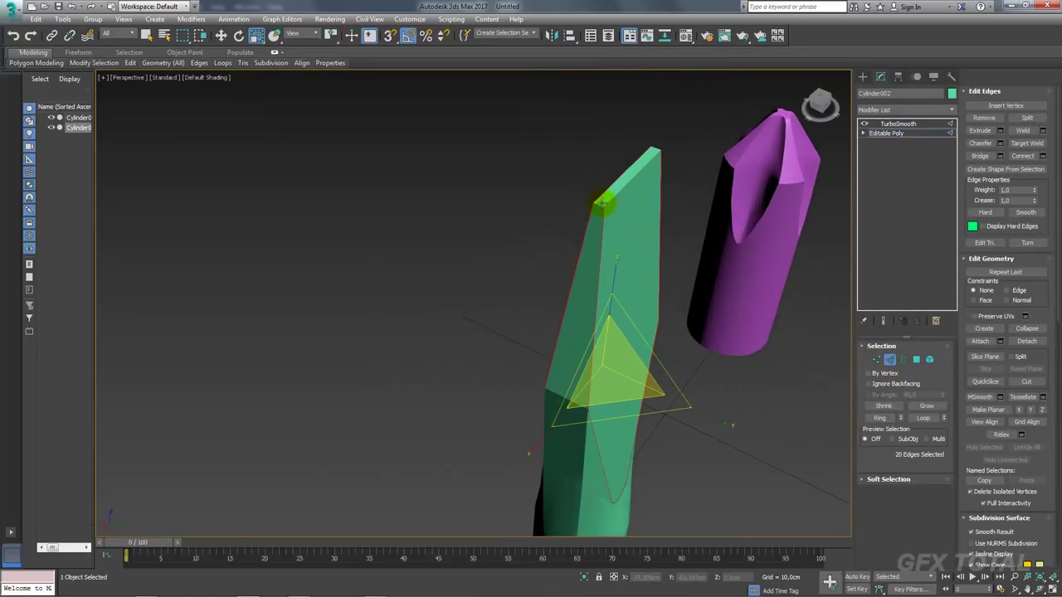
pyautogui.scroll(2, 603, 201)
pyautogui.click(601, 205)
pyautogui.keyDown('ctrl'); pyautogui.click(675, 188); pyautogui.keyUp('ctrl')
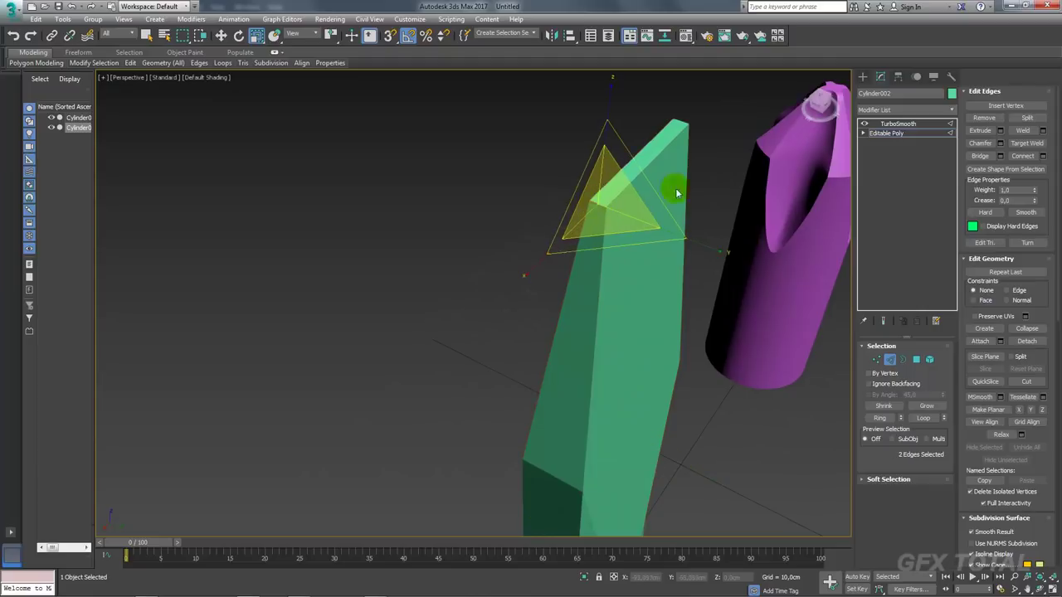
pyautogui.press('F4')
pyautogui.moveTo(695, 180)
pyautogui.keyDown('alt'); pyautogui.mouseDown(button='middle')
pyautogui.moveTo(685, 186)
pyautogui.moveTo(629, 142)
pyautogui.mouseUp(button='middle'); pyautogui.keyUp('alt')
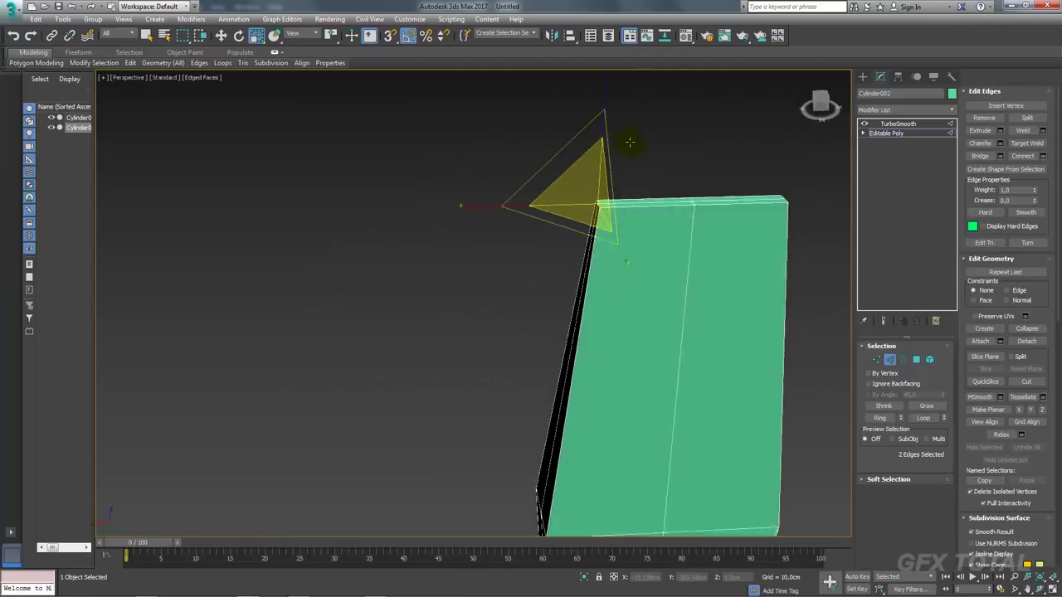
pyautogui.hotkey('alt', 'l')
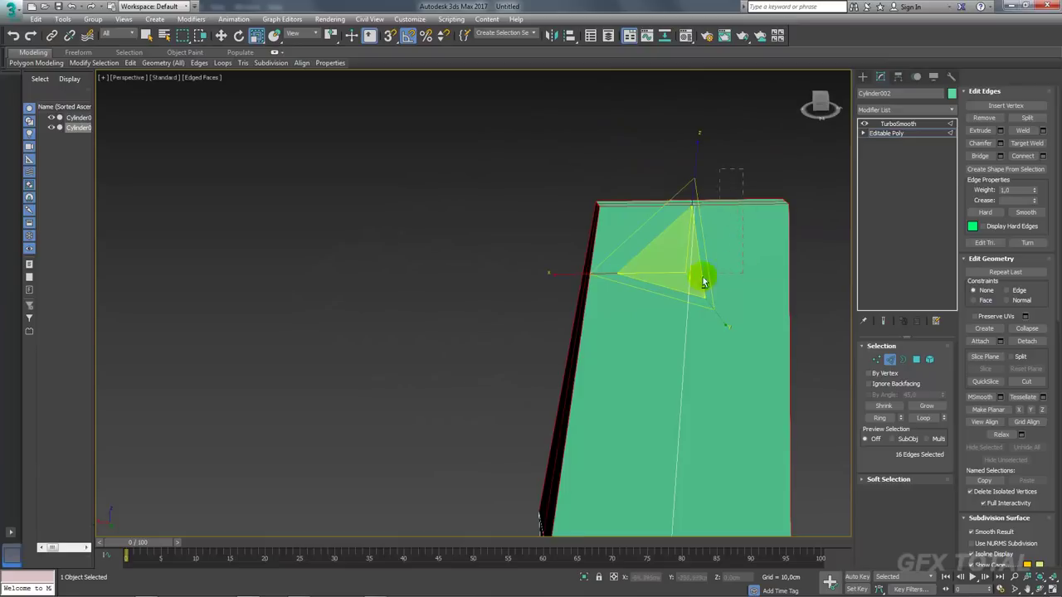
pyautogui.click(884, 406)
# Marquee-add the flat-face edges, then return to the TurboSmooth level
pyautogui.moveTo(839, 344)
pyautogui.keyDown('alt'); pyautogui.mouseDown(button='middle')
pyautogui.moveTo(805, 360)
pyautogui.moveTo(1007, 305)
pyautogui.mouseUp(button='middle'); pyautogui.keyUp('alt')
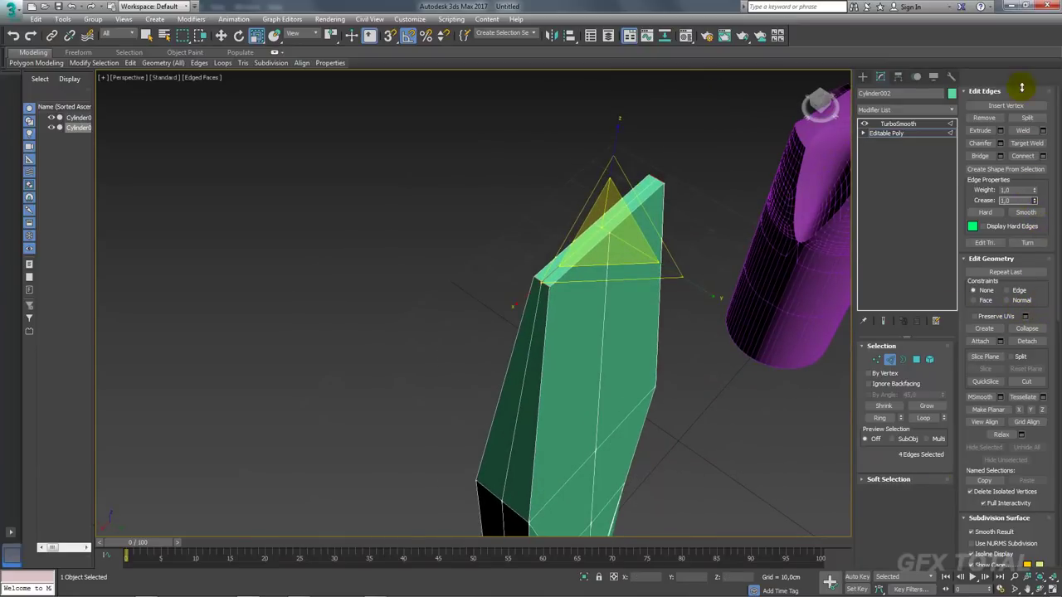
pyautogui.moveTo(694, 296)
pyautogui.keyDown('alt'); pyautogui.mouseDown(button='middle')
pyautogui.moveTo(572, 180)
pyautogui.moveTo(576, 258)
pyautogui.moveTo(463, 349)
pyautogui.moveTo(420, 280)
pyautogui.mouseUp(button='middle'); pyautogui.keyUp('alt')
pyautogui.moveTo(409, 260); pyautogui.dragTo(472, 301)
pyautogui.moveTo(665, 268); pyautogui.dragTo(562, 356)
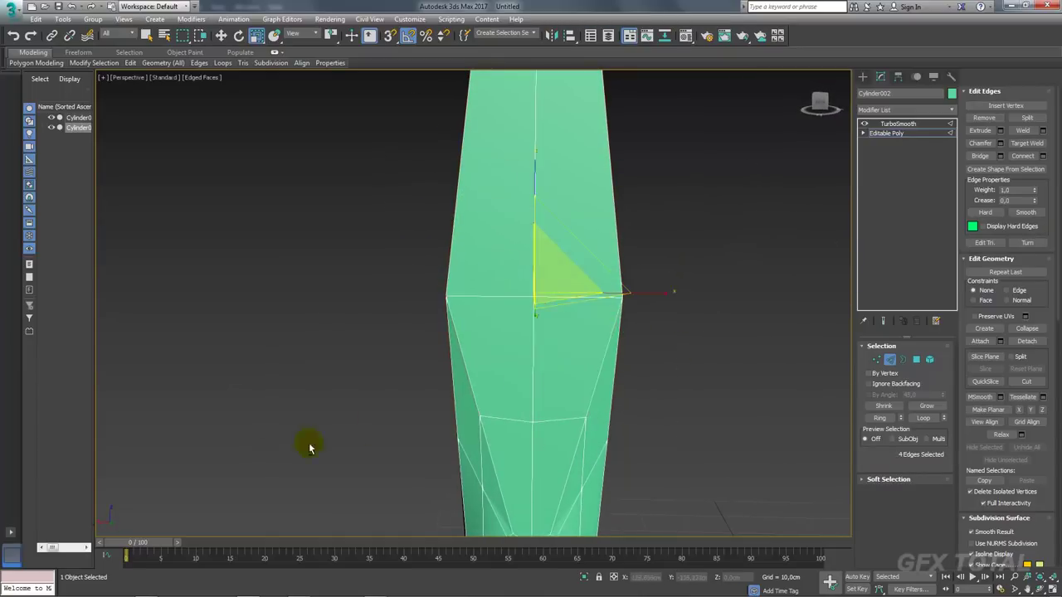
pyautogui.moveTo(309, 448)
pyautogui.keyDown('alt'); pyautogui.mouseDown(button='middle')
pyautogui.moveTo(500, 434)
pyautogui.moveTo(379, 431)
pyautogui.moveTo(451, 381)
pyautogui.mouseUp(button='middle'); pyautogui.keyUp('alt')
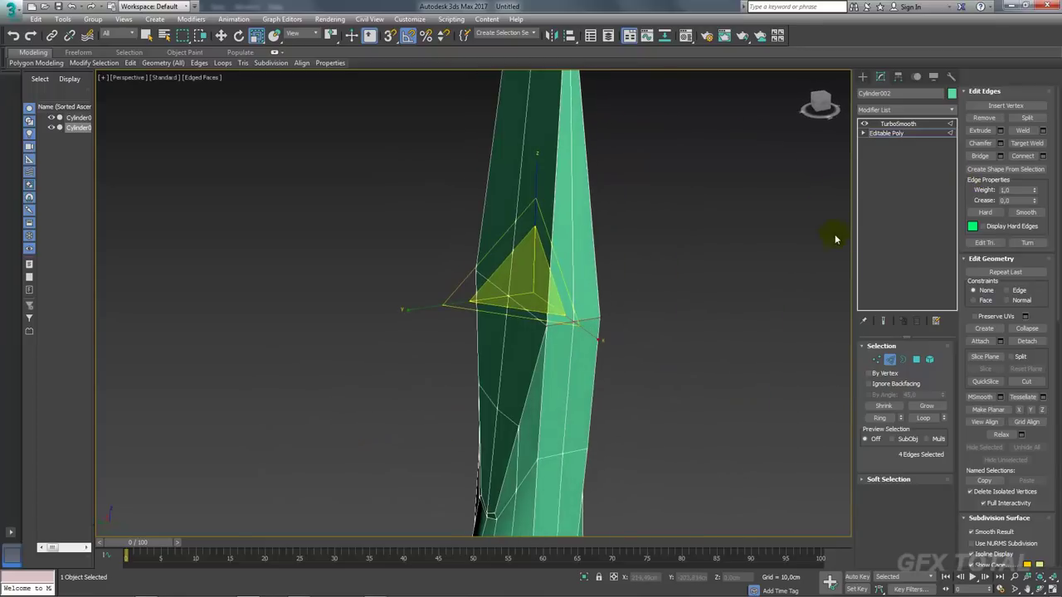
pyautogui.moveTo(836, 237)
pyautogui.keyDown('alt'); pyautogui.mouseDown(button='middle')
pyautogui.moveTo(725, 249)
pyautogui.moveTo(1048, 301)
pyautogui.mouseUp(button='middle'); pyautogui.keyUp('alt')
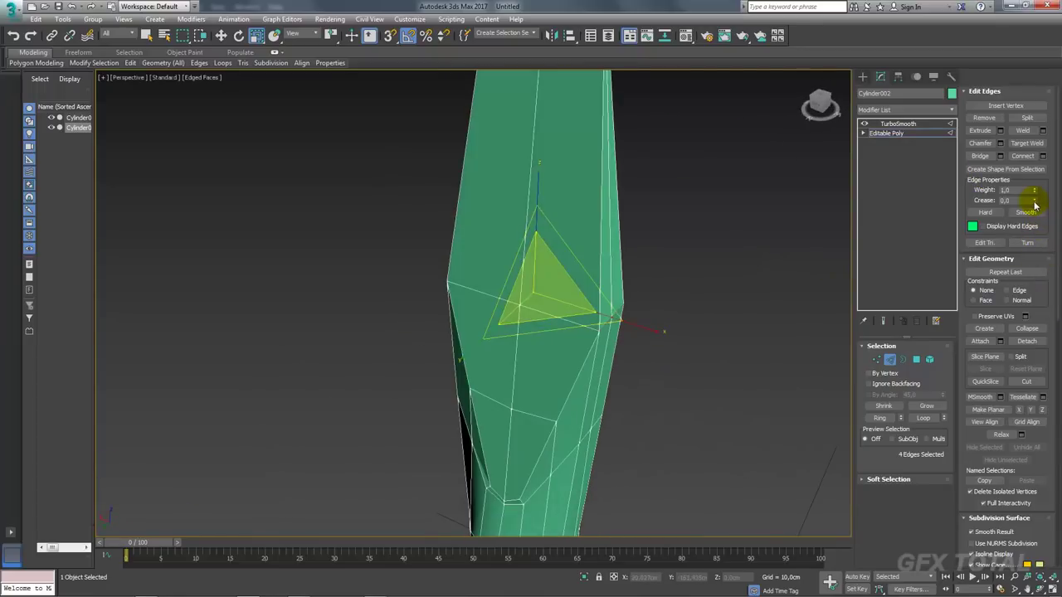
pyautogui.click(909, 123)
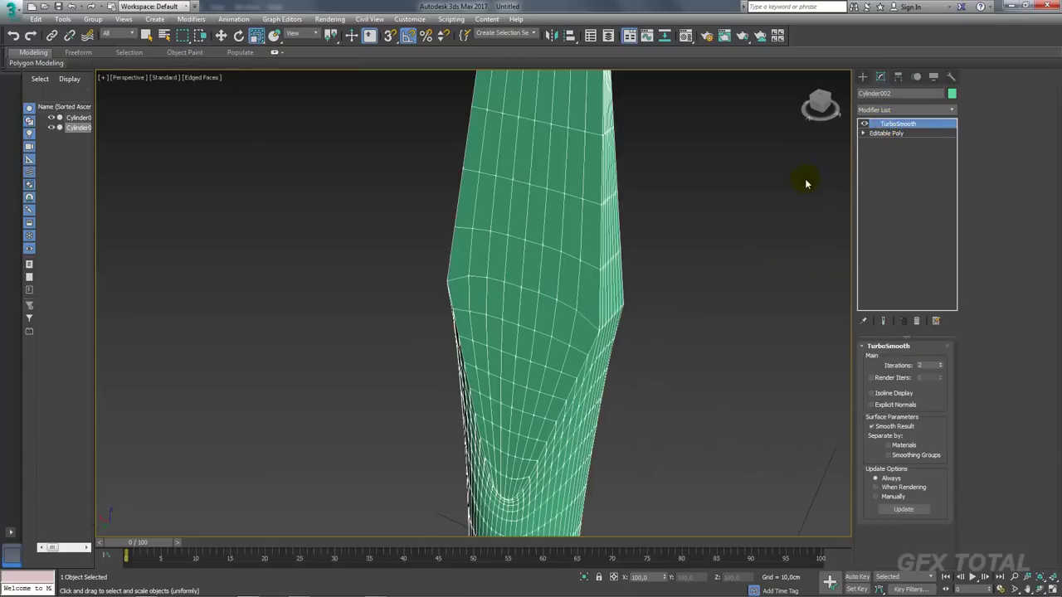
pyautogui.scroll(-3, 621, 277)
# Scale the green handle down to roughly half its height
pyautogui.moveTo(621, 277)
pyautogui.keyDown('alt'); pyautogui.mouseDown(button='middle')
pyautogui.moveTo(711, 323)
pyautogui.moveTo(705, 308)
pyautogui.moveTo(583, 271)
pyautogui.mouseUp(button='middle'); pyautogui.keyUp('alt')
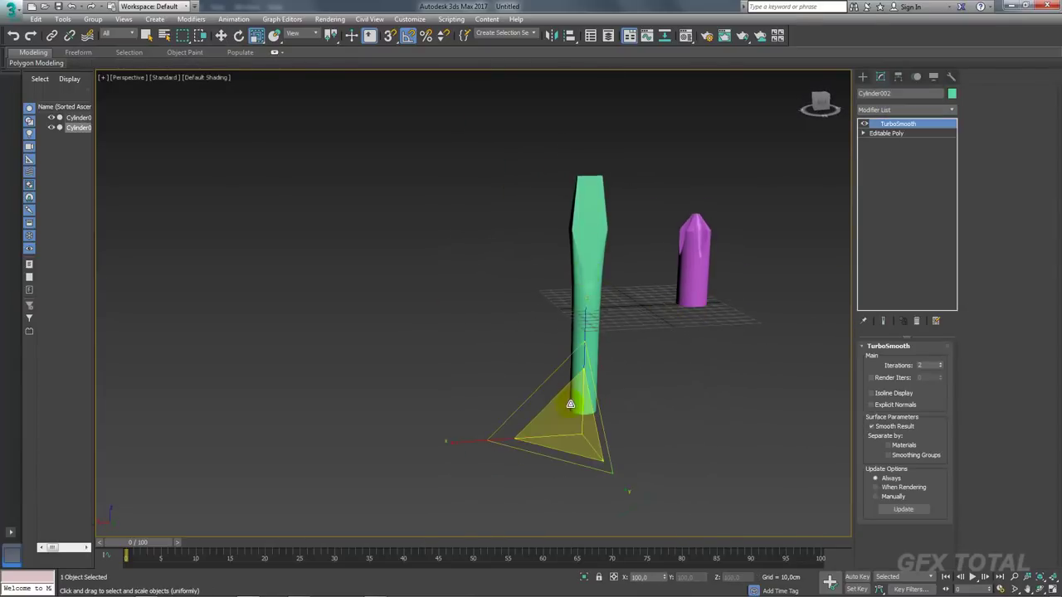
pyautogui.moveTo(569, 405)
pyautogui.mouseDown()
pyautogui.moveTo(577, 453)
pyautogui.moveTo(581, 405)
pyautogui.mouseUp()
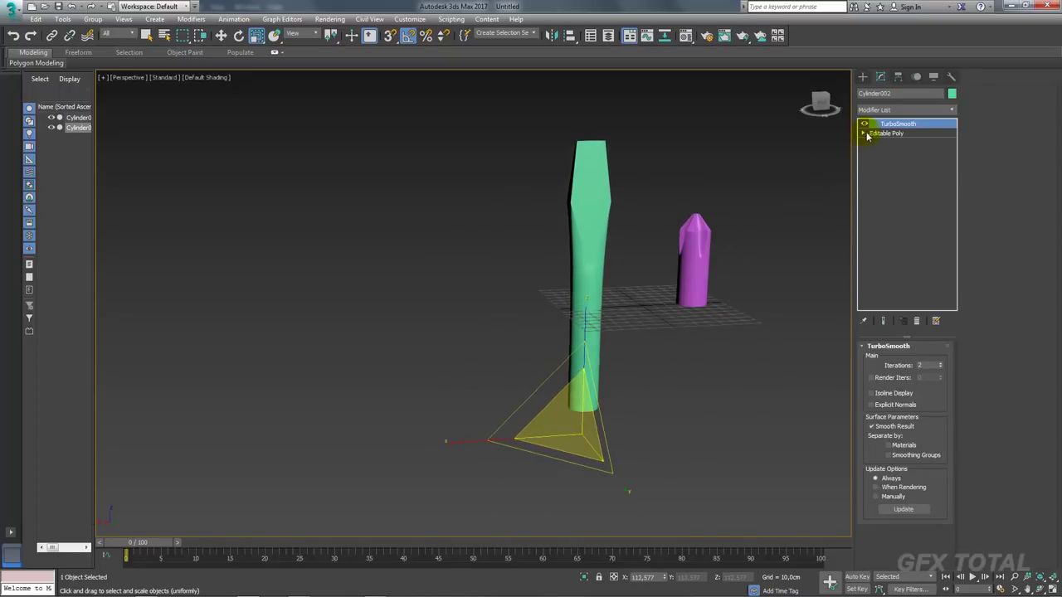
pyautogui.click(886, 162)
pyautogui.press('w')
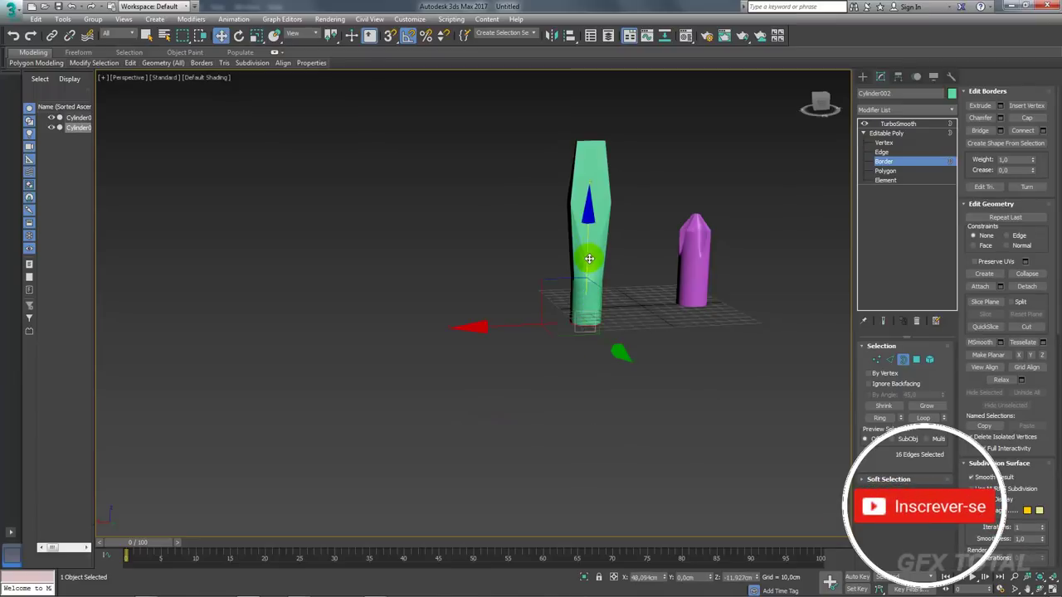
pyautogui.scroll(3, 589, 259)
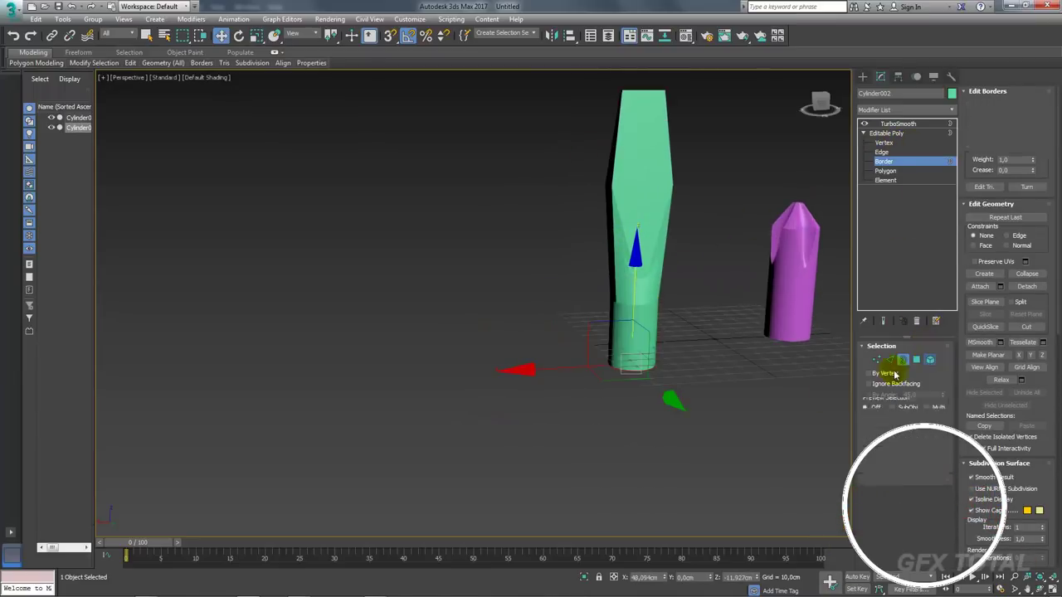
pyautogui.keyDown('ctrl'); pyautogui.click(929, 359); pyautogui.keyUp('ctrl')
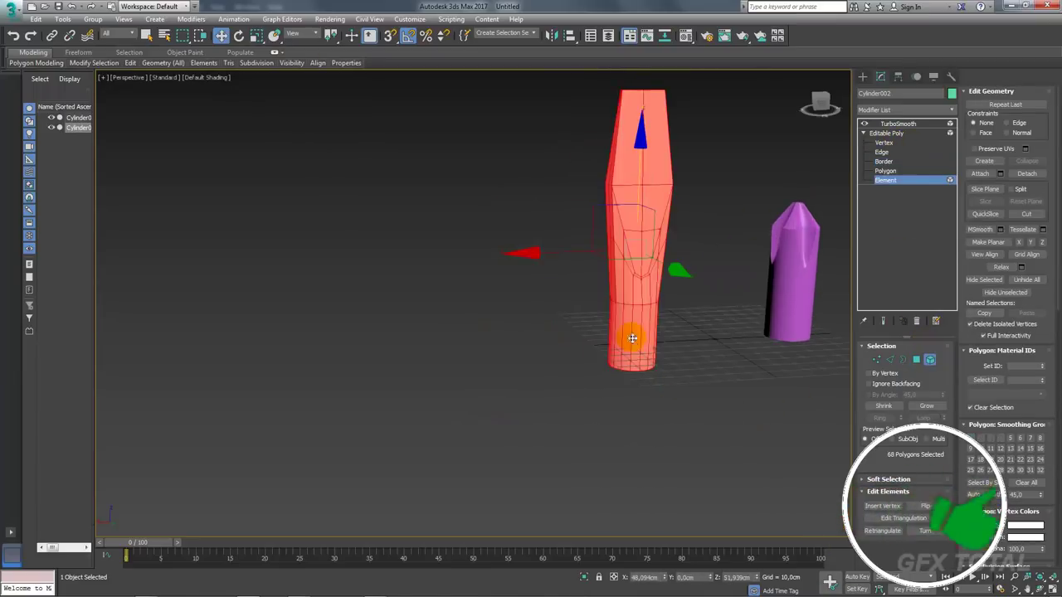
pyautogui.click(893, 124)
pyautogui.moveTo(692, 230)
pyautogui.keyDown('alt'); pyautogui.mouseDown(button='middle')
pyautogui.moveTo(705, 338)
pyautogui.moveTo(412, 249)
pyautogui.mouseUp(button='middle'); pyautogui.keyUp('alt')
pyautogui.press('e')
pyautogui.press('r')
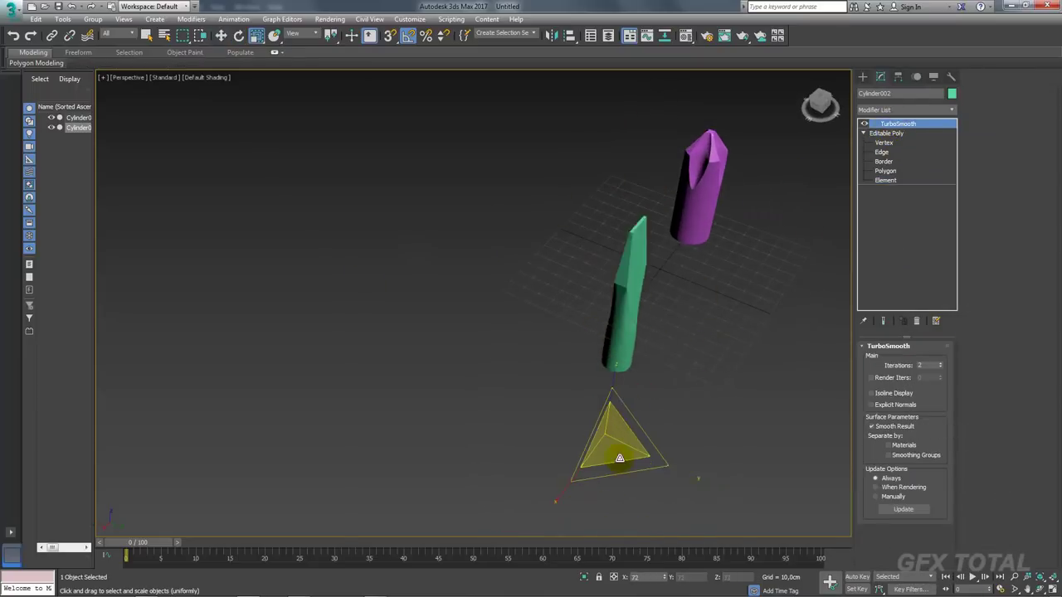
pyautogui.moveTo(616, 460); pyautogui.dragTo(616, 430)
# Move the handle beside the magenta bit, then move both together
pyautogui.keyDown('alt'); pyautogui.moveTo(681, 342); pyautogui.dragTo(612, 305, button='middle'); pyautogui.keyUp('alt')
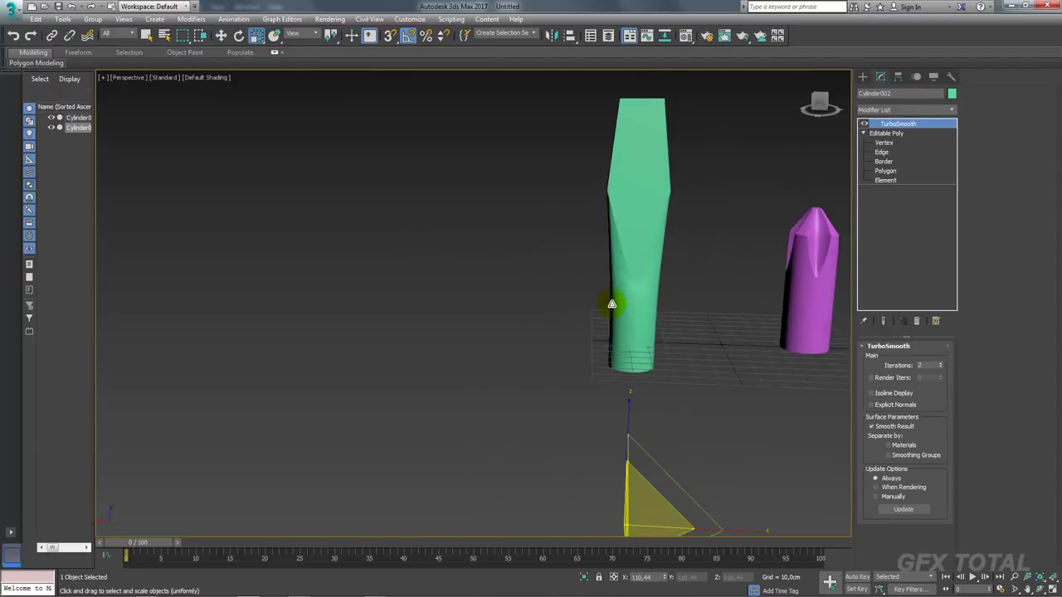
pyautogui.click(895, 164)
pyautogui.press('w')
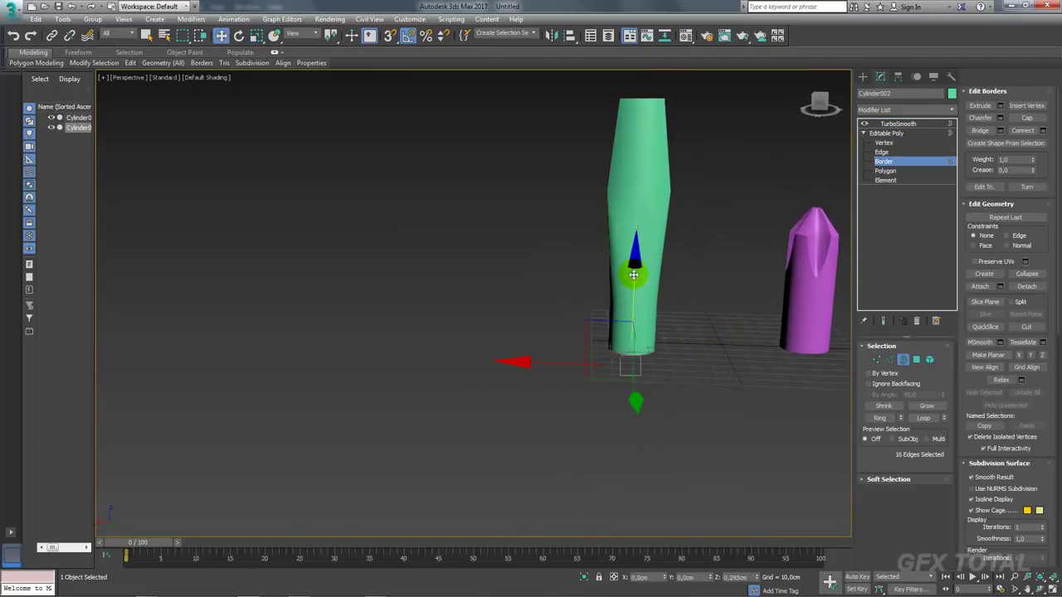
pyautogui.click(886, 133)
pyautogui.click(896, 124)
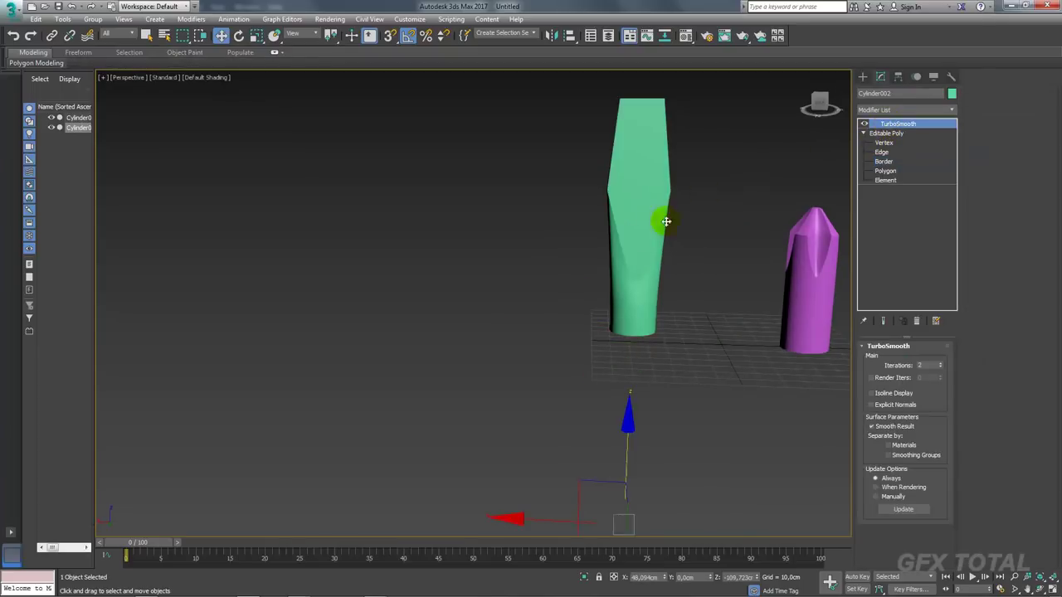
pyautogui.moveTo(659, 221)
pyautogui.keyDown('alt'); pyautogui.mouseDown(button='middle')
pyautogui.moveTo(600, 296)
pyautogui.moveTo(640, 302)
pyautogui.moveTo(565, 290)
pyautogui.moveTo(529, 310)
pyautogui.mouseUp(button='middle'); pyautogui.keyUp('alt')
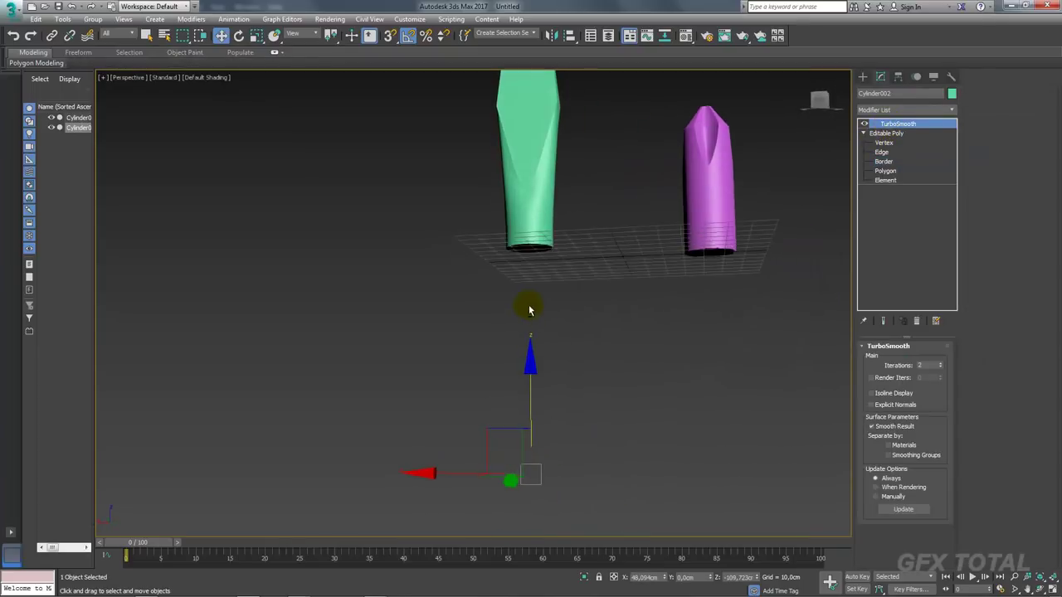
pyautogui.moveTo(500, 429); pyautogui.dragTo(629, 433)
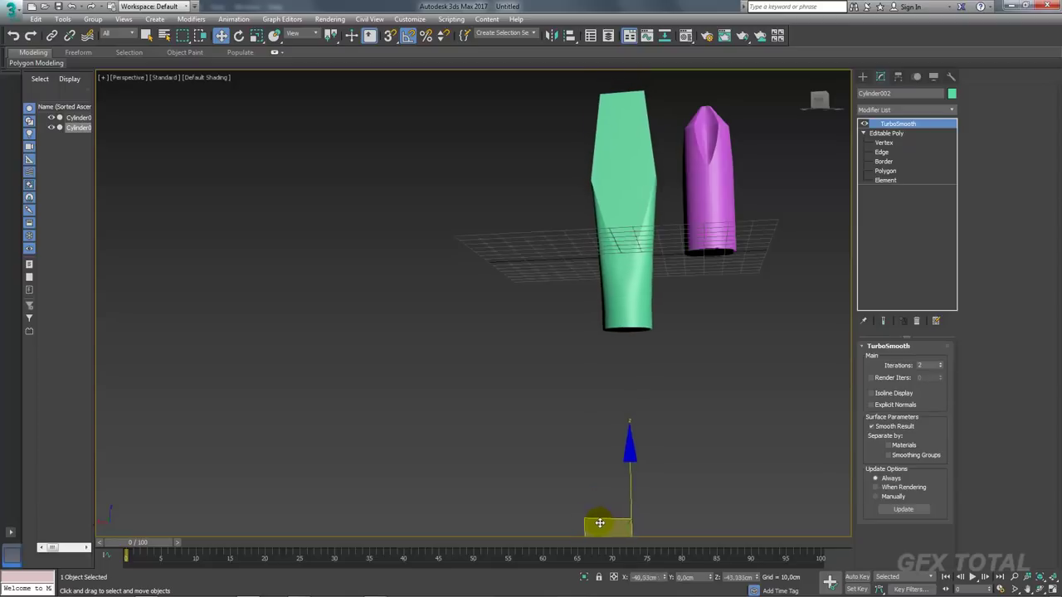
pyautogui.moveTo(653, 446)
pyautogui.keyDown('alt'); pyautogui.mouseDown(button='middle')
pyautogui.moveTo(631, 356)
pyautogui.moveTo(622, 390)
pyautogui.moveTo(634, 431)
pyautogui.mouseUp(button='middle'); pyautogui.keyUp('alt')
pyautogui.press('w')
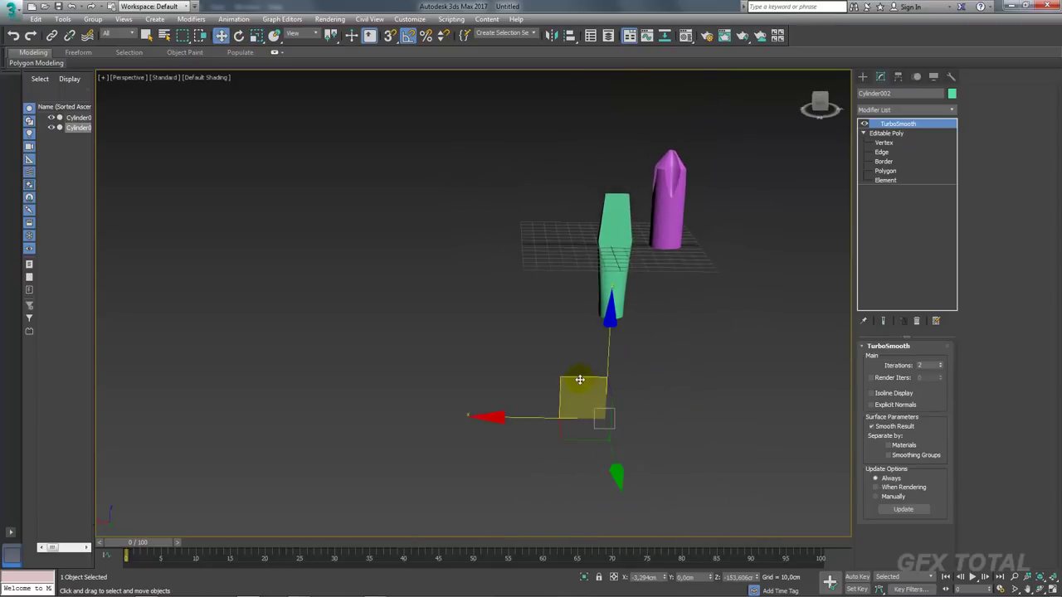
pyautogui.moveTo(579, 379); pyautogui.dragTo(577, 334)
pyautogui.keyDown('ctrl'); pyautogui.click(693, 250); pyautogui.keyUp('ctrl')
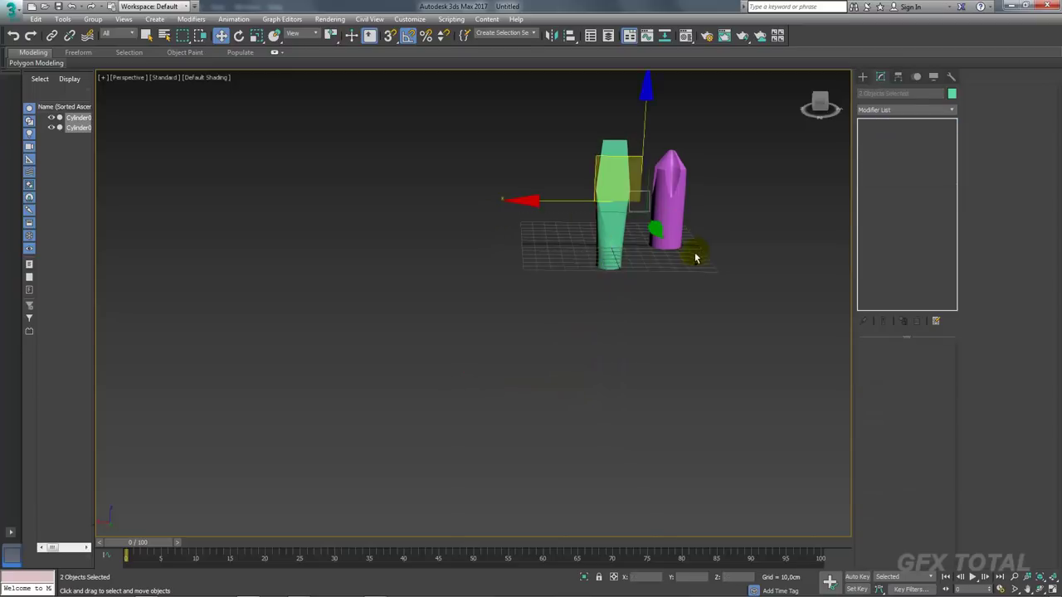
pyautogui.moveTo(604, 183); pyautogui.dragTo(580, 180)
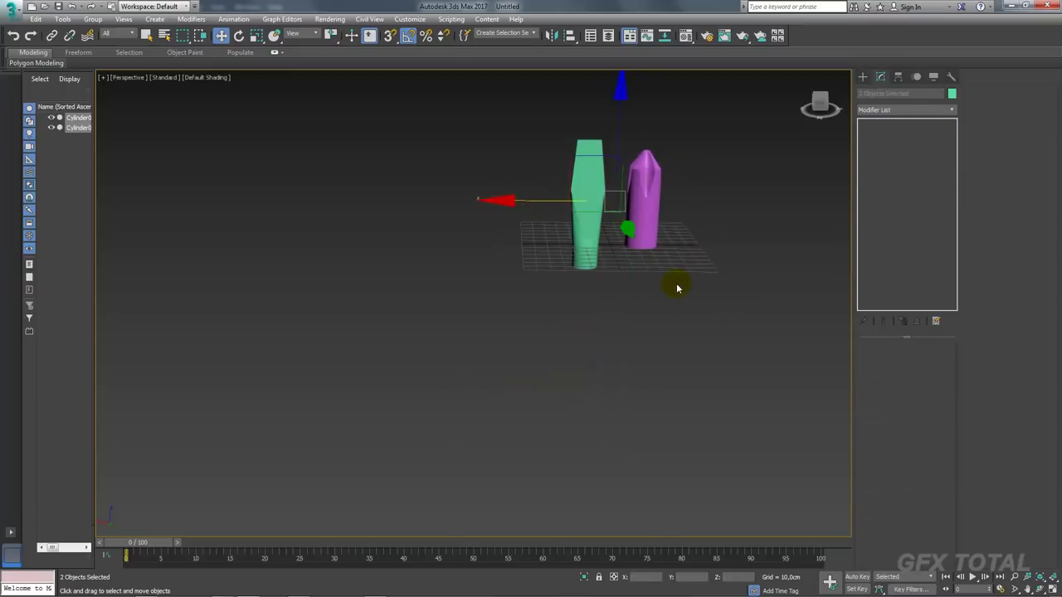